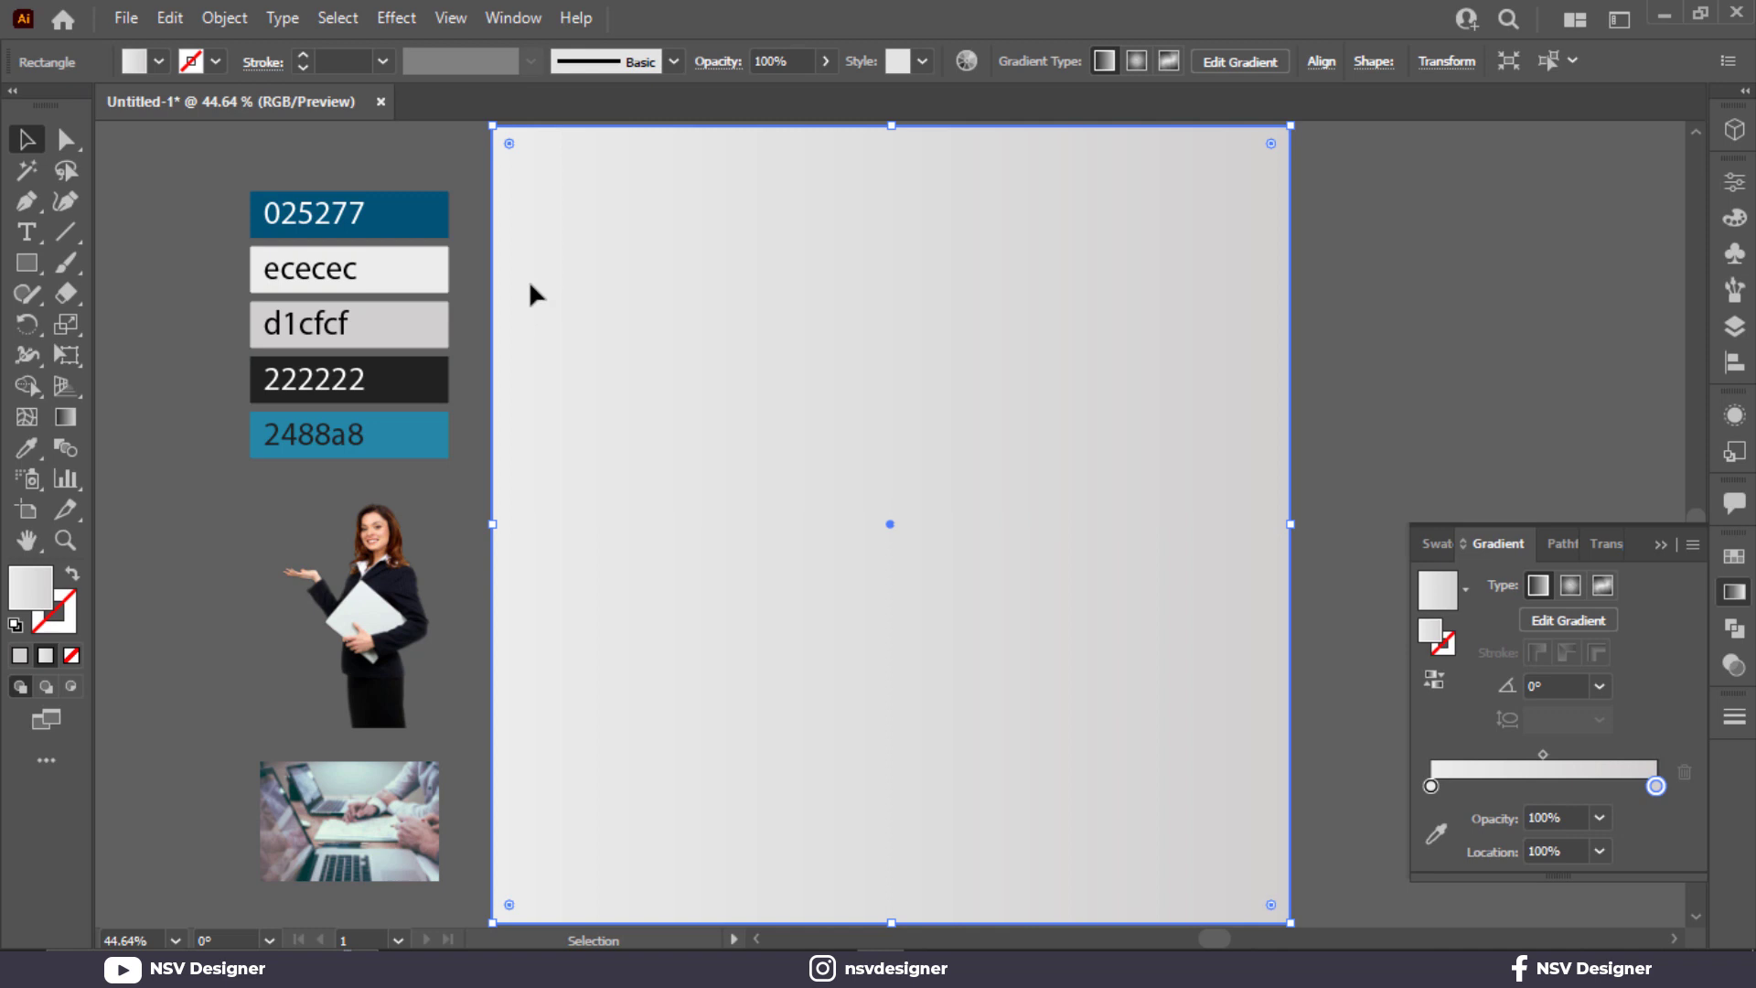
Angle the background rectangle's linear gradient diagonally from its upper left to its lower right, at about -28°.
{"action": "key", "text": "g"}
{"action": "mouse_move", "coordinate": [558, 258]}
{"action": "left_mouse_down"}
{"action": "mouse_move", "coordinate": [1263, 612]}
{"action": "mouse_move", "coordinate": [1244, 627]}
{"action": "left_mouse_up"}
{"action": "left_click", "coordinate": [22, 145]}
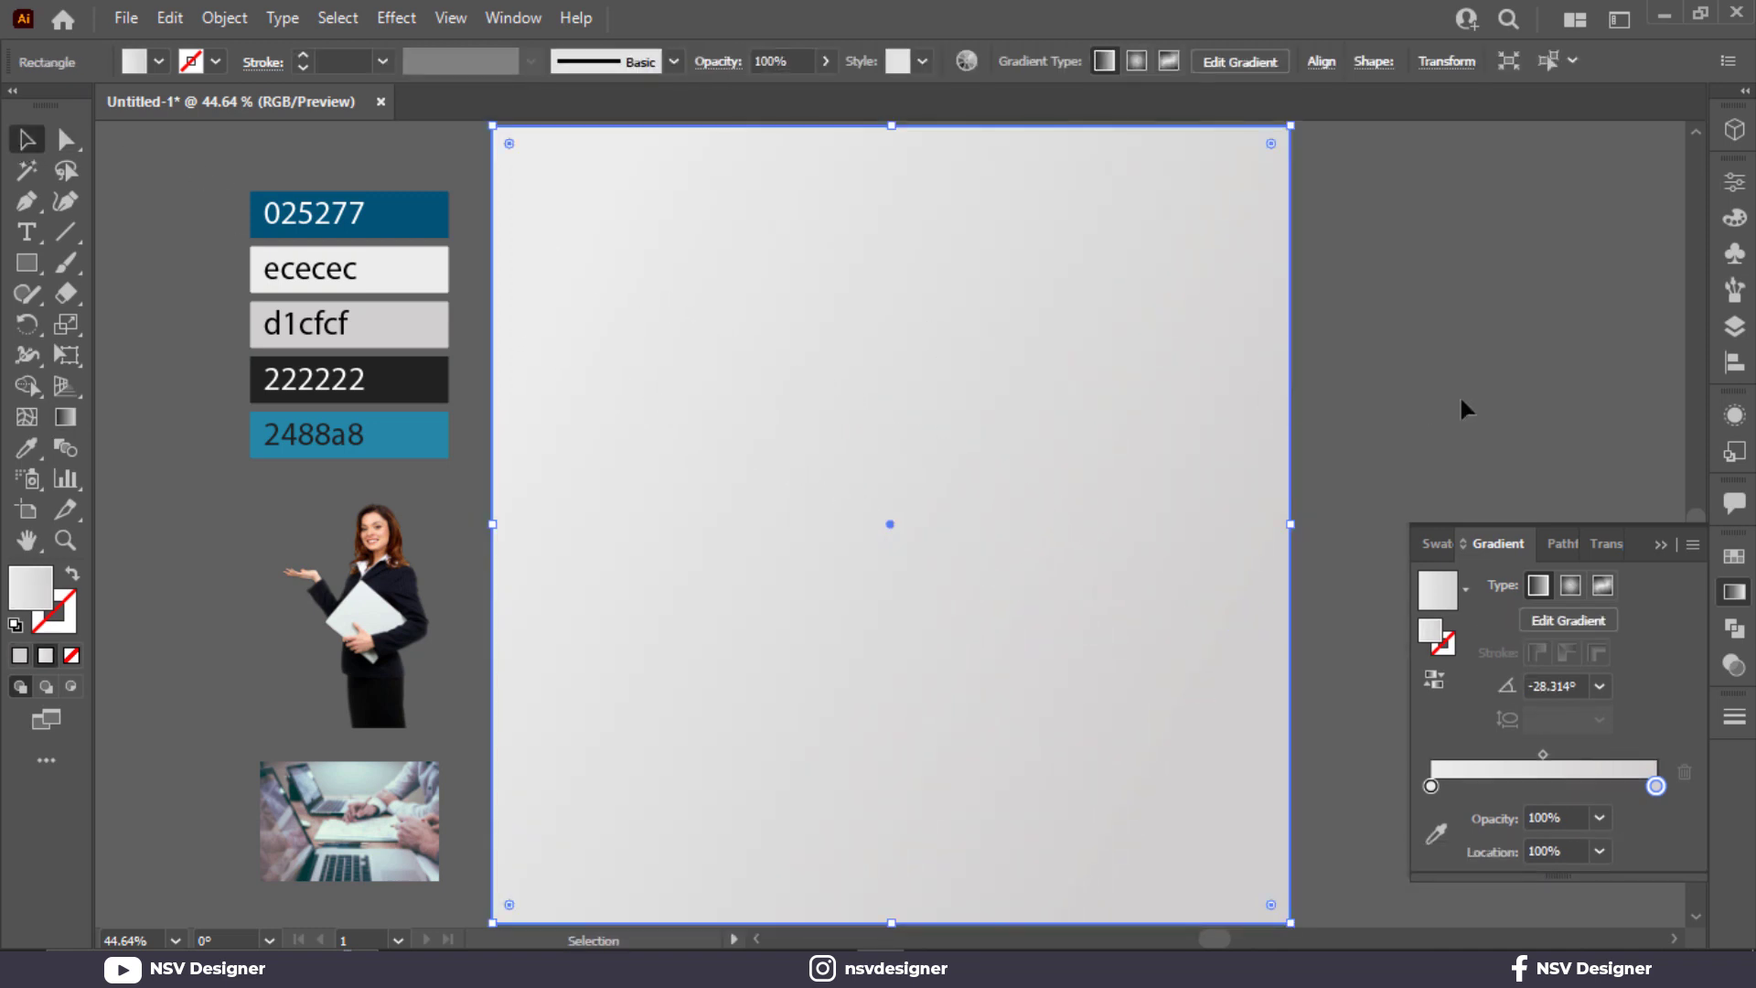
{"action": "left_click", "coordinate": [1459, 394]}
{"action": "left_click", "coordinate": [1661, 545]}
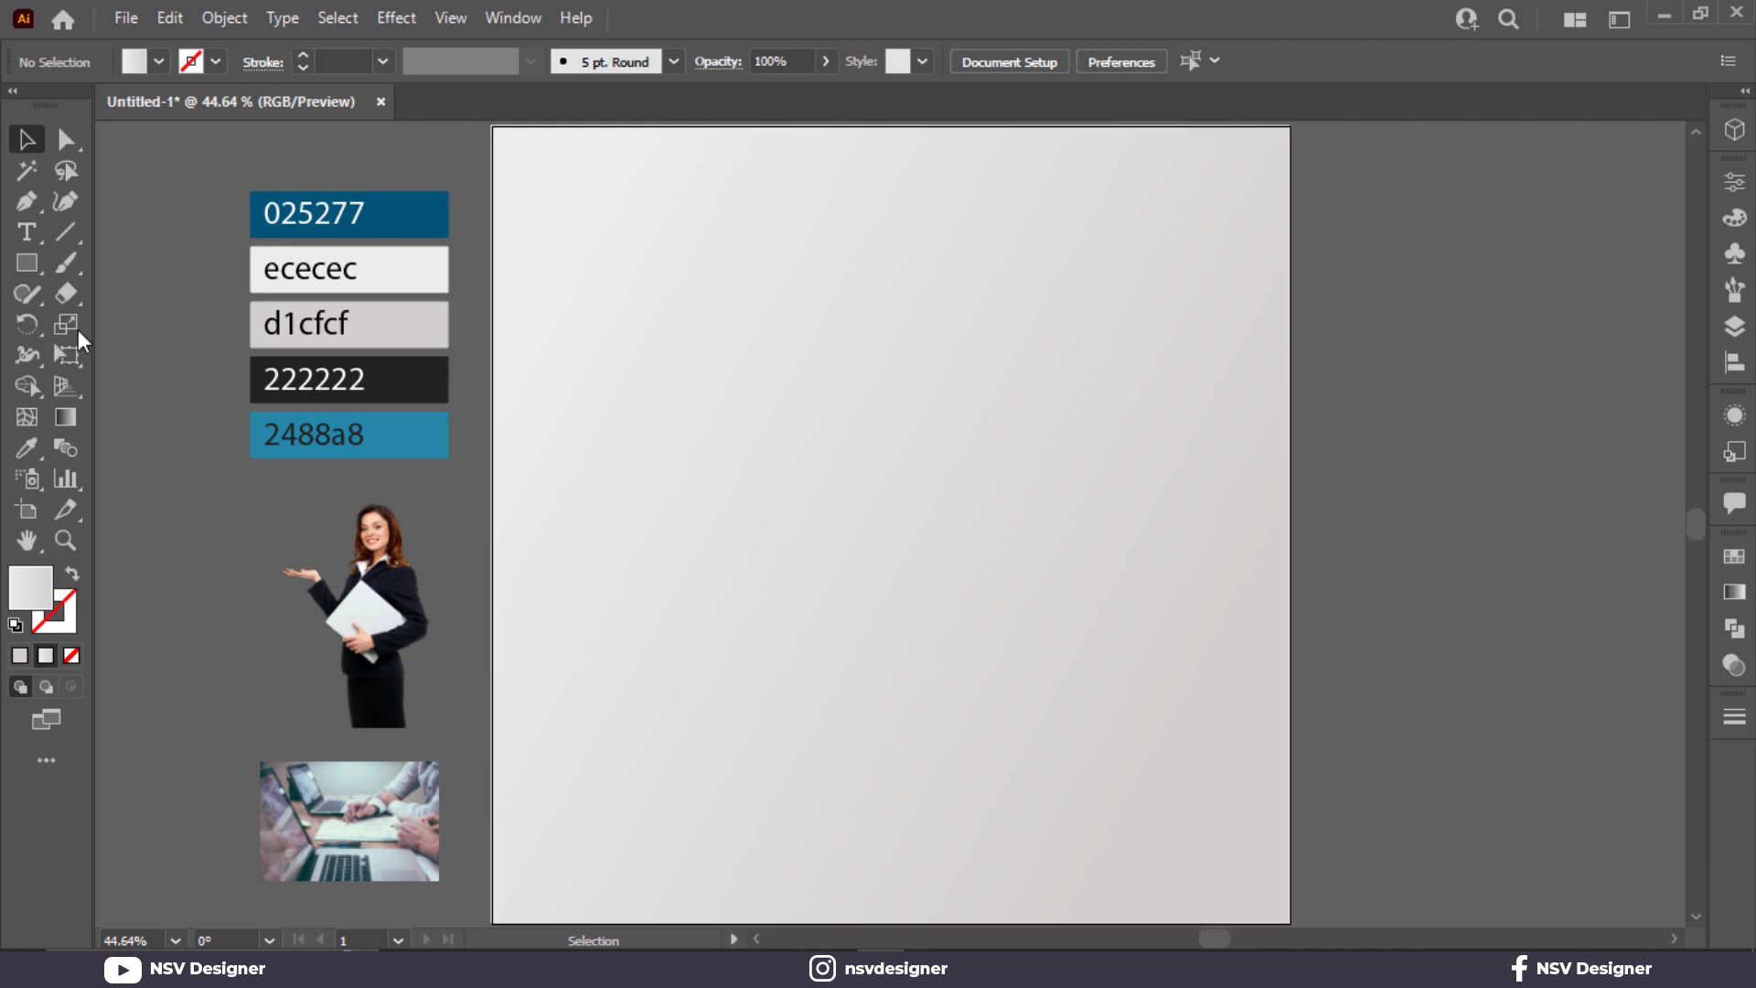
Draw a large circle with the Ellipse tool on the artboard's right half, filled with the 025277 blue.
{"action": "left_click", "coordinate": [37, 271]}
{"action": "left_click", "coordinate": [129, 329]}
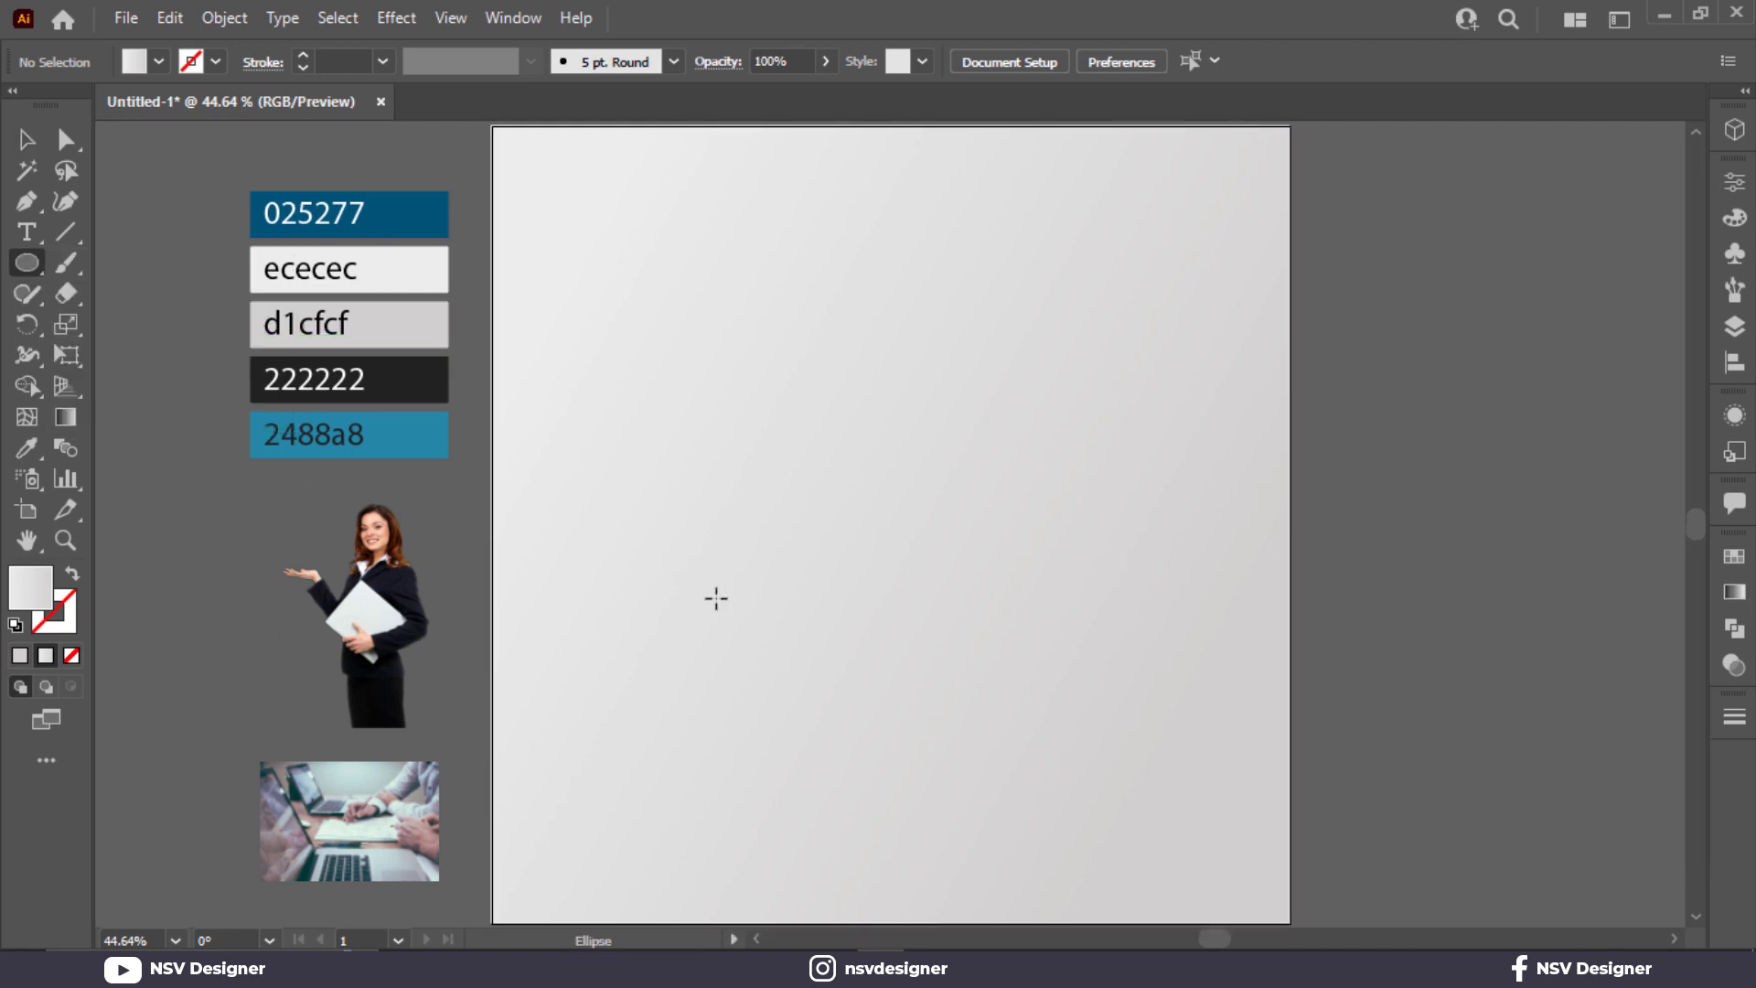
{"action": "left_click_drag", "start_coordinate": [684, 559], "coordinate": [876, 752]}
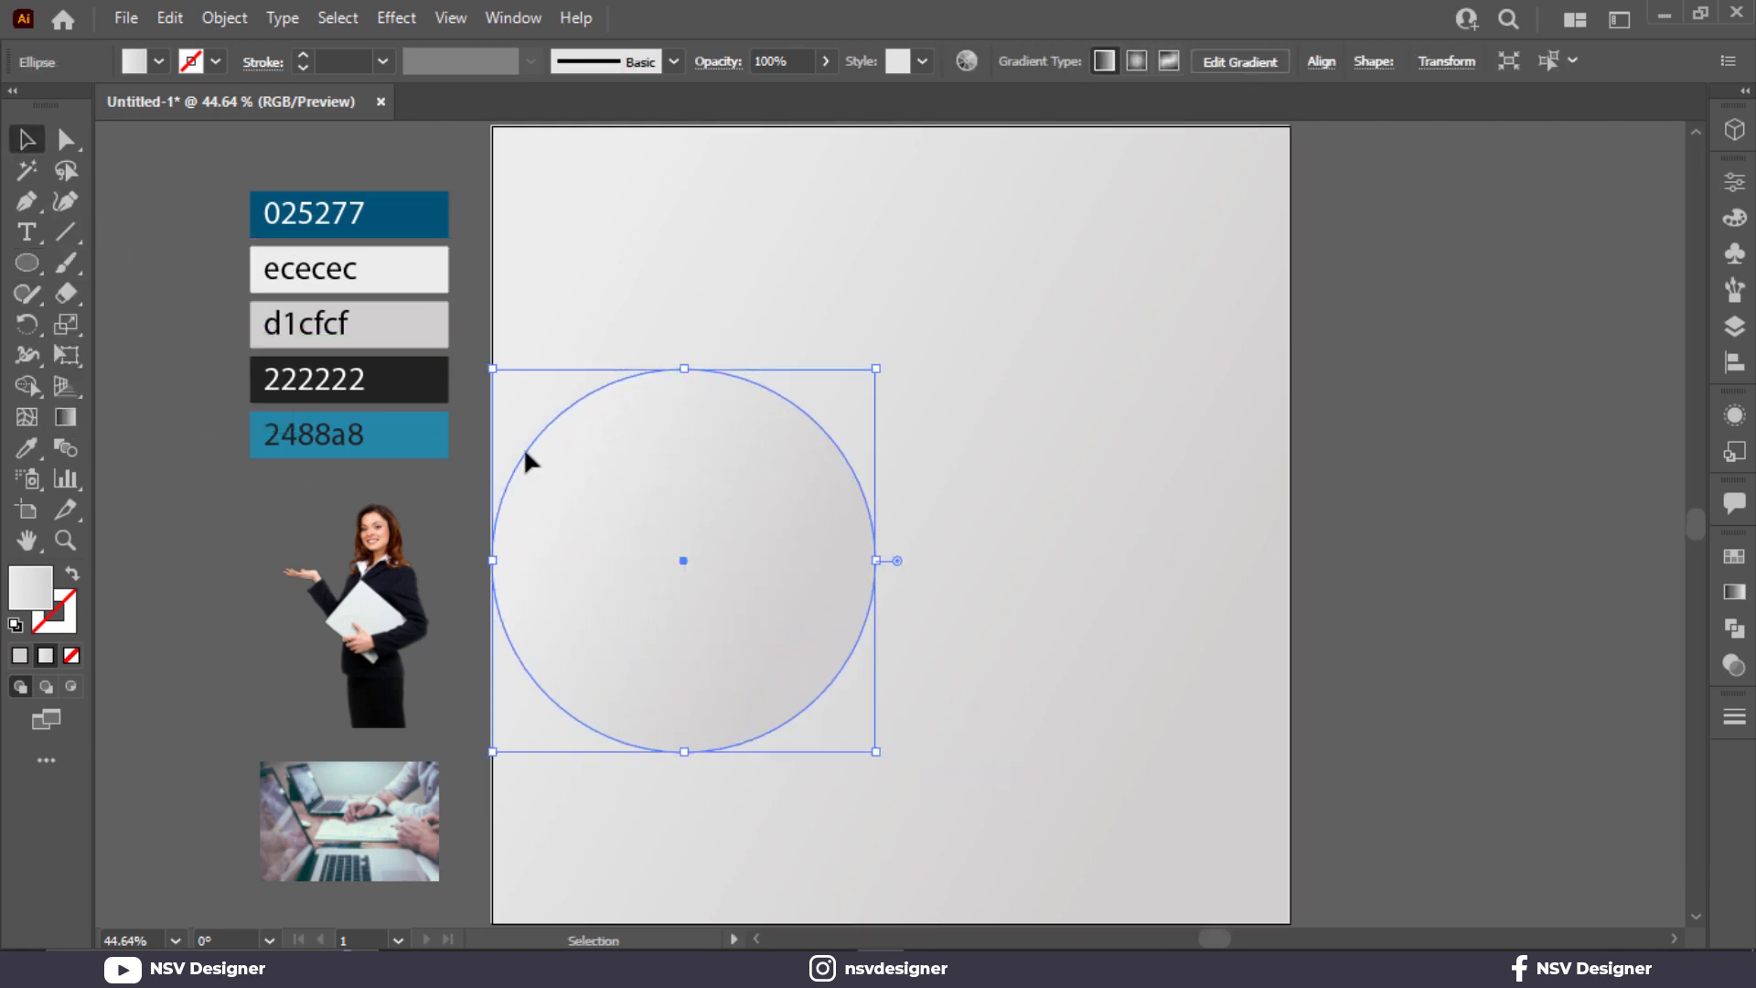
{"action": "left_click_drag", "start_coordinate": [526, 458], "coordinate": [658, 435]}
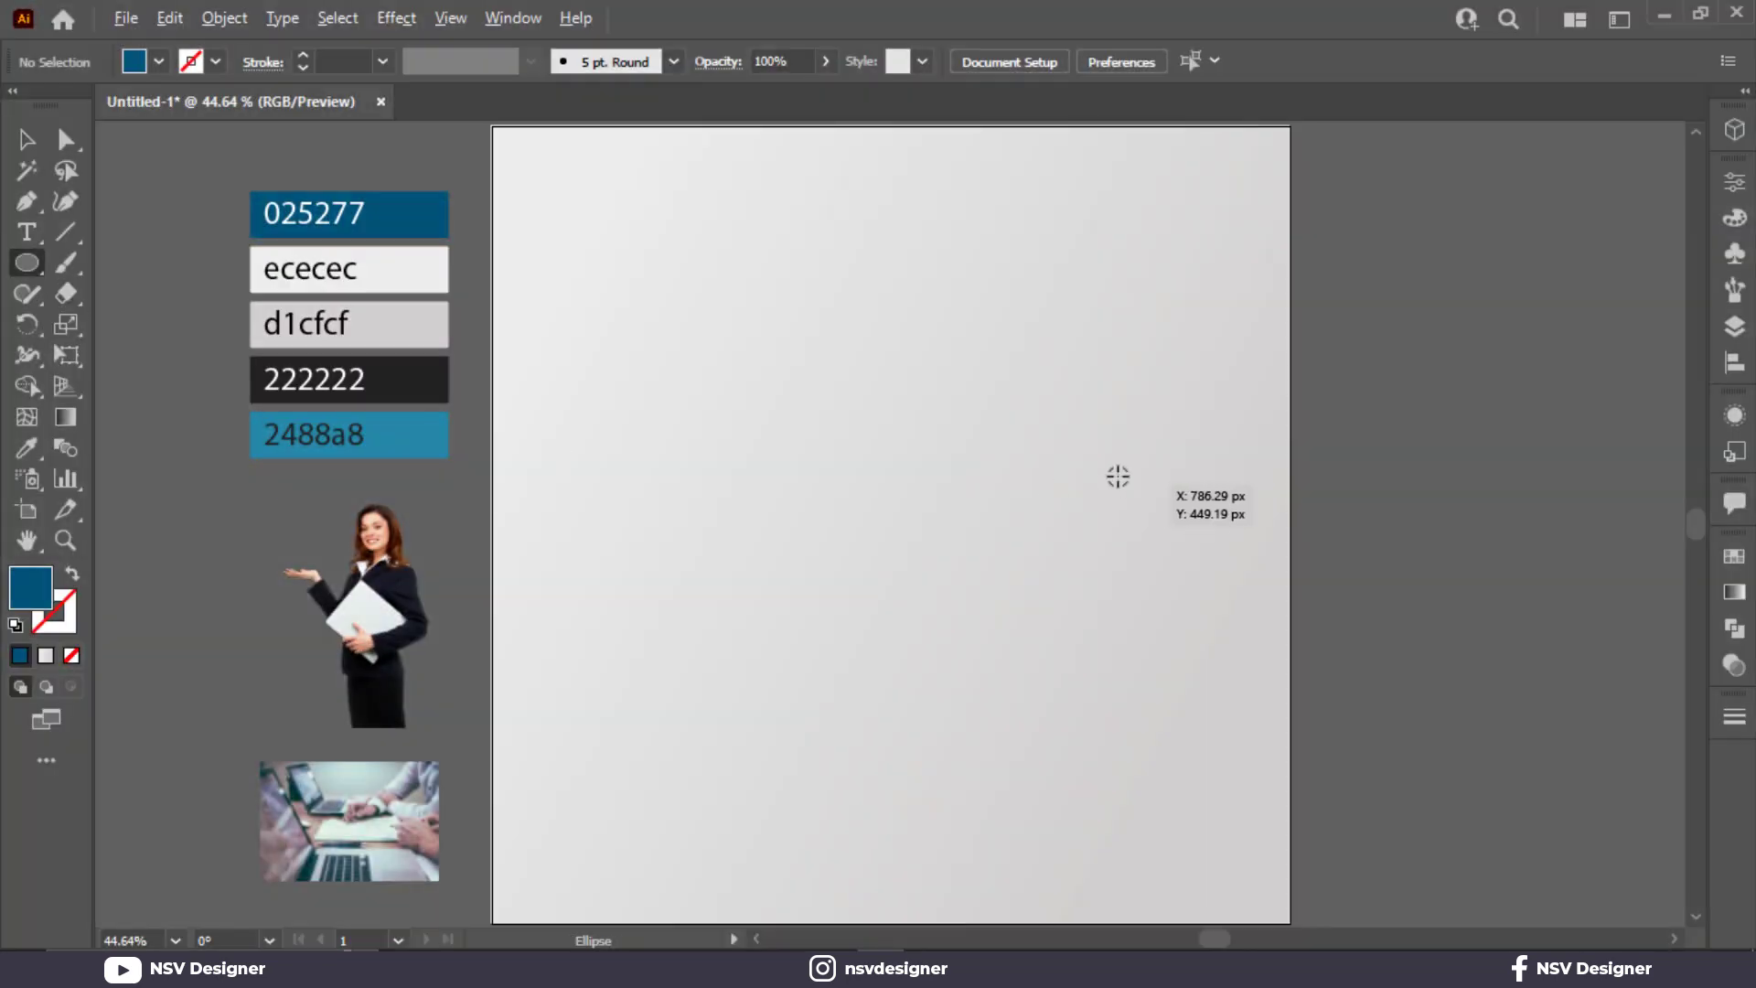
{"action": "left_click_drag", "start_coordinate": [1098, 462], "coordinate": [1189, 631]}
{"action": "key", "text": "v"}
Rotate the blue circle by 45° and cut an open V-shaped wedge out of its top, down to the centre.
{"action": "left_click_drag", "start_coordinate": [1313, 244], "coordinate": [803, 209]}
{"action": "left_click_drag", "start_coordinate": [939, 220], "coordinate": [783, 395]}
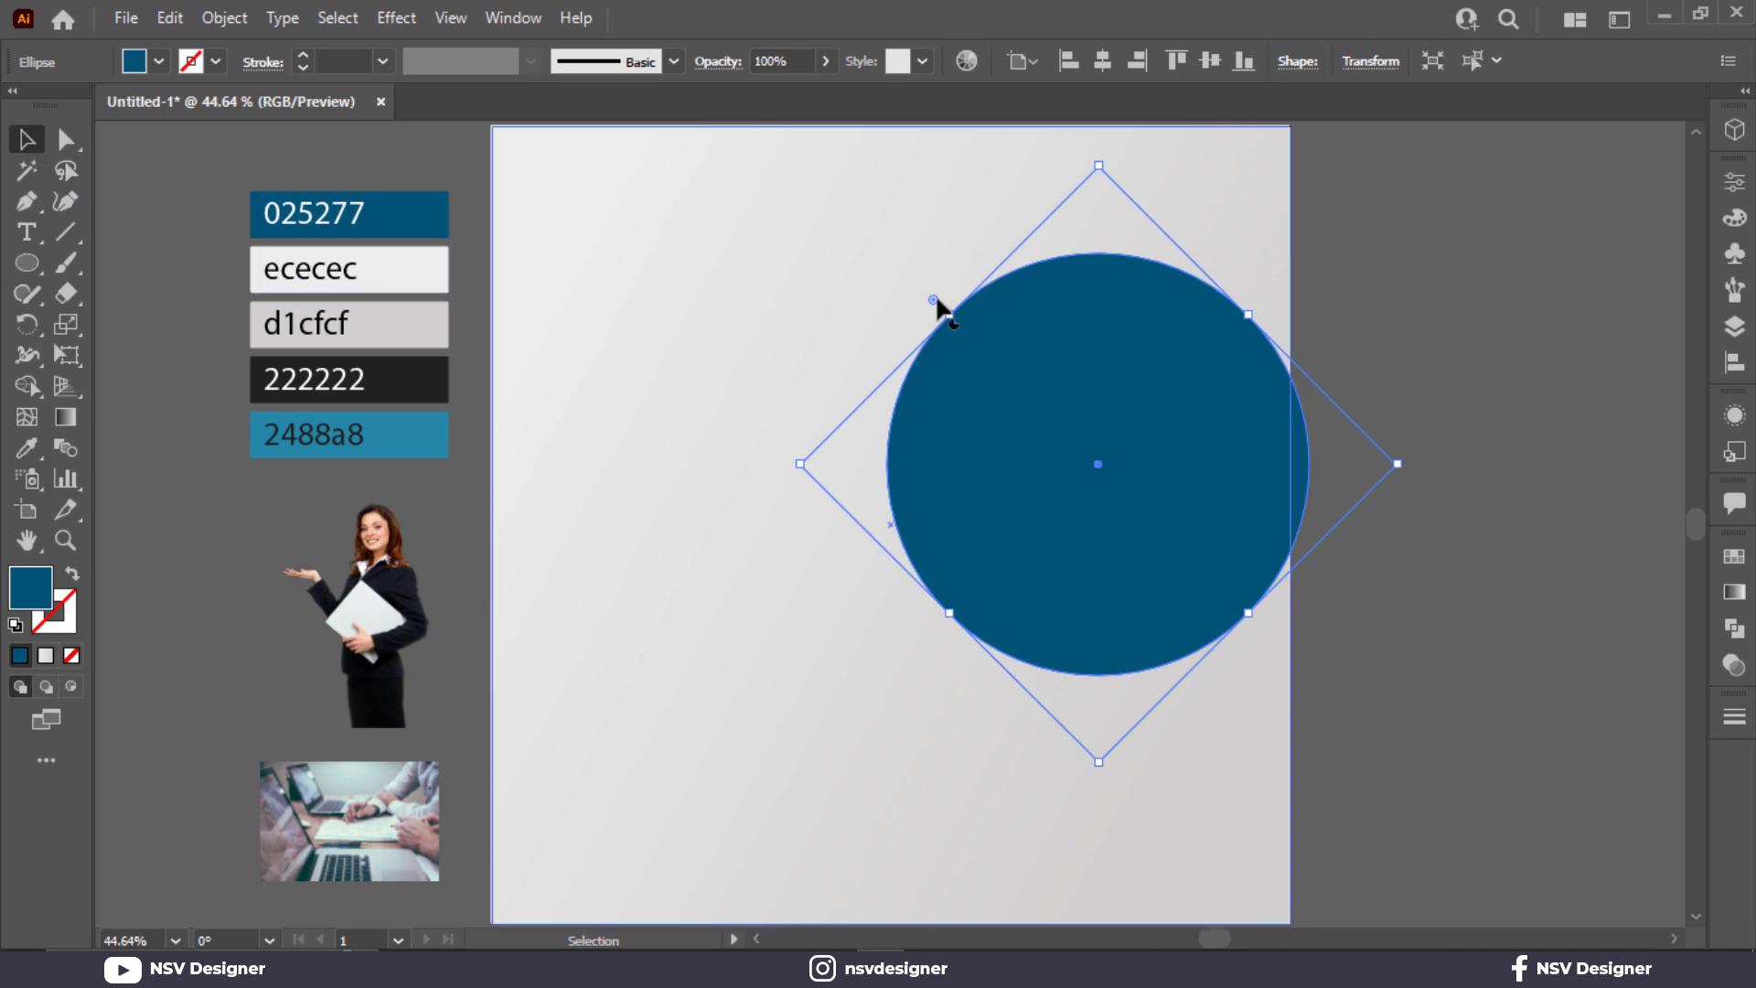
{"action": "left_click_drag", "start_coordinate": [935, 302], "coordinate": [1244, 288]}
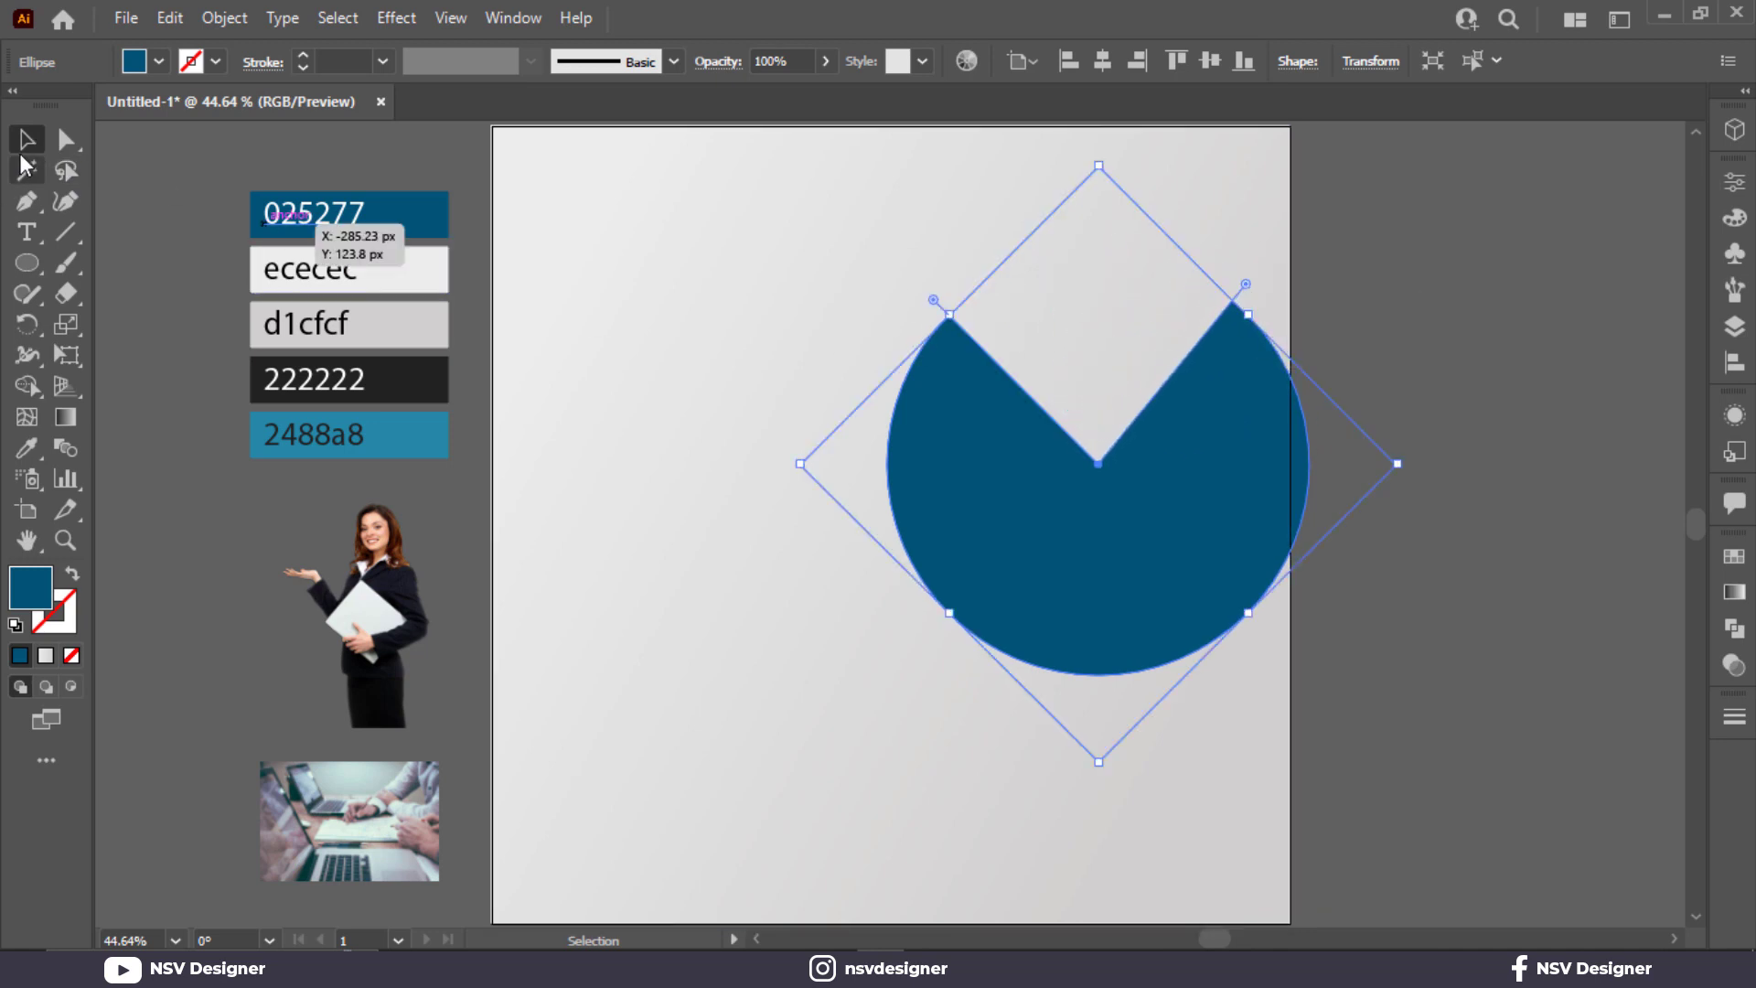
{"action": "left_click", "coordinate": [1528, 502]}
Move the wedge-cut circle fully inside the artboard's right edge and enlarge it to about 554 px wide.
{"action": "left_click_drag", "start_coordinate": [1167, 583], "coordinate": [1150, 580]}
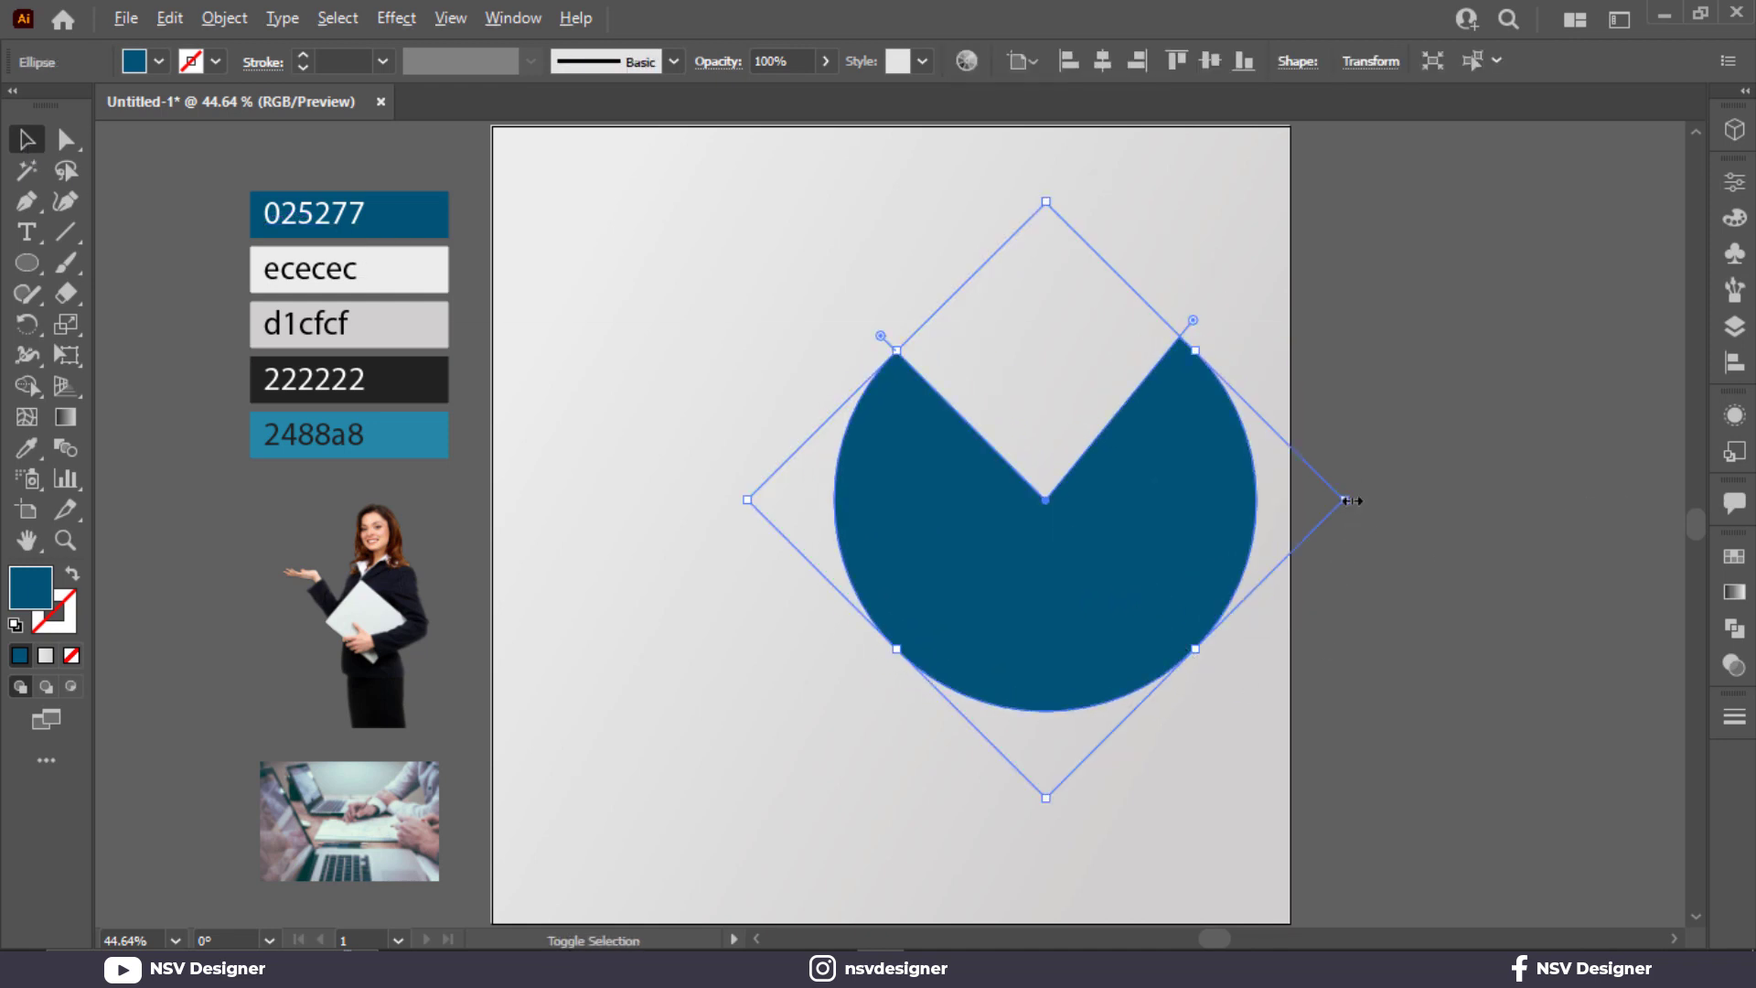
{"action": "left_click_drag", "start_coordinate": [1351, 500], "coordinate": [1361, 500]}
{"action": "left_click", "coordinate": [1381, 456]}
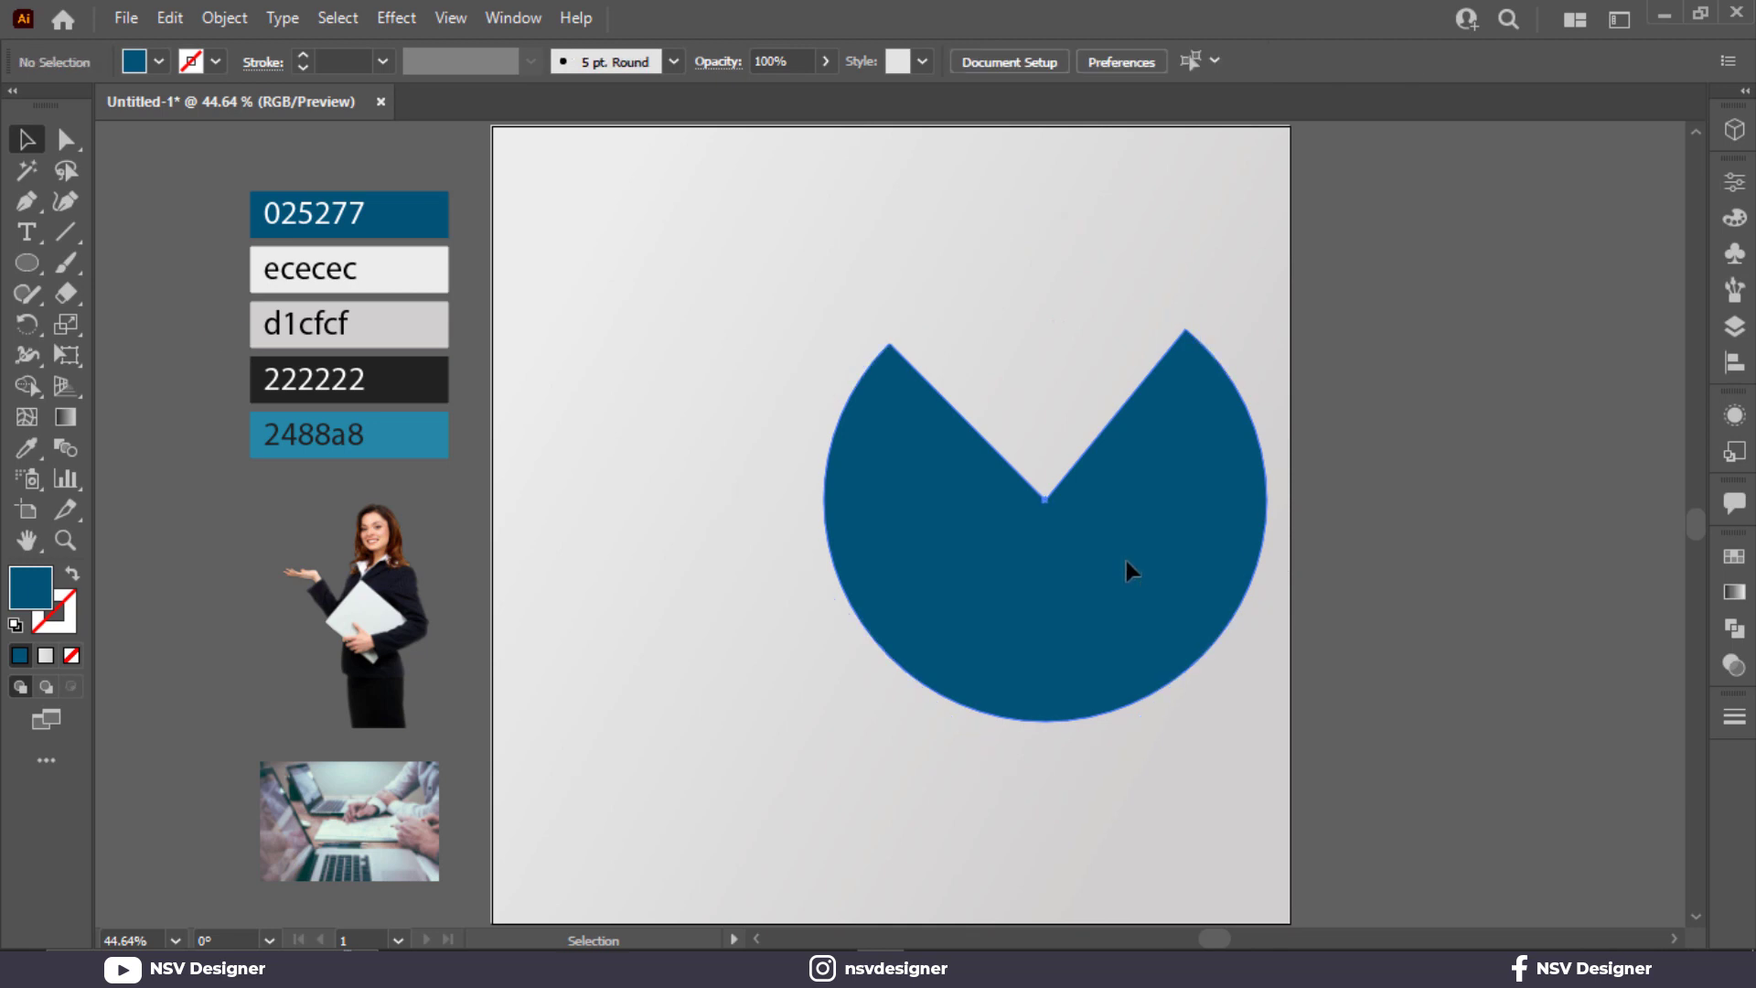
{"action": "left_click_drag", "start_coordinate": [1126, 561], "coordinate": [1127, 578]}
{"action": "left_click", "coordinate": [1475, 572]}
Duplicate the blue wedge-cut circle and place the copy beside the artboard's right edge.
{"action": "left_click_drag", "start_coordinate": [1370, 610], "coordinate": [1239, 572]}
{"action": "left_click_drag", "start_coordinate": [1001, 571], "coordinate": [1512, 595]}
{"action": "left_click", "coordinate": [1303, 575]}
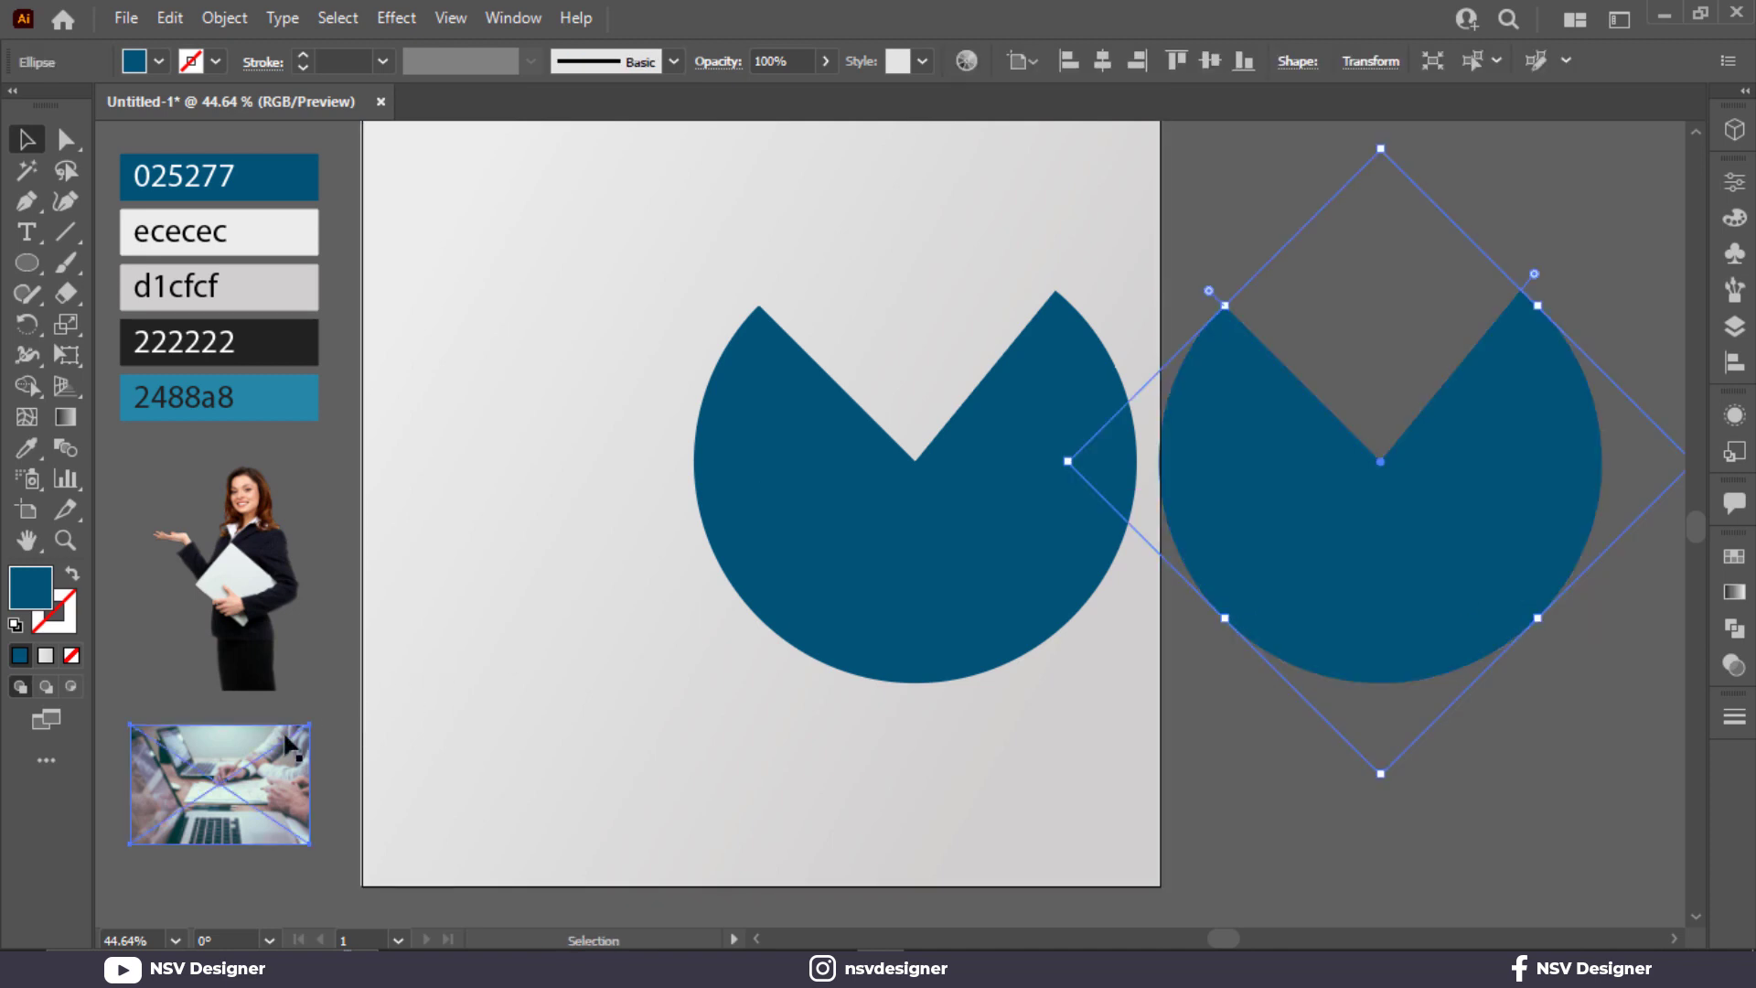
Move the office photo onto the duplicate blue shape and make a clipping mask from the two.
{"action": "left_click_drag", "start_coordinate": [284, 735], "coordinate": [1457, 503]}
{"action": "left_click_drag", "start_coordinate": [1374, 300], "coordinate": [1471, 554]}
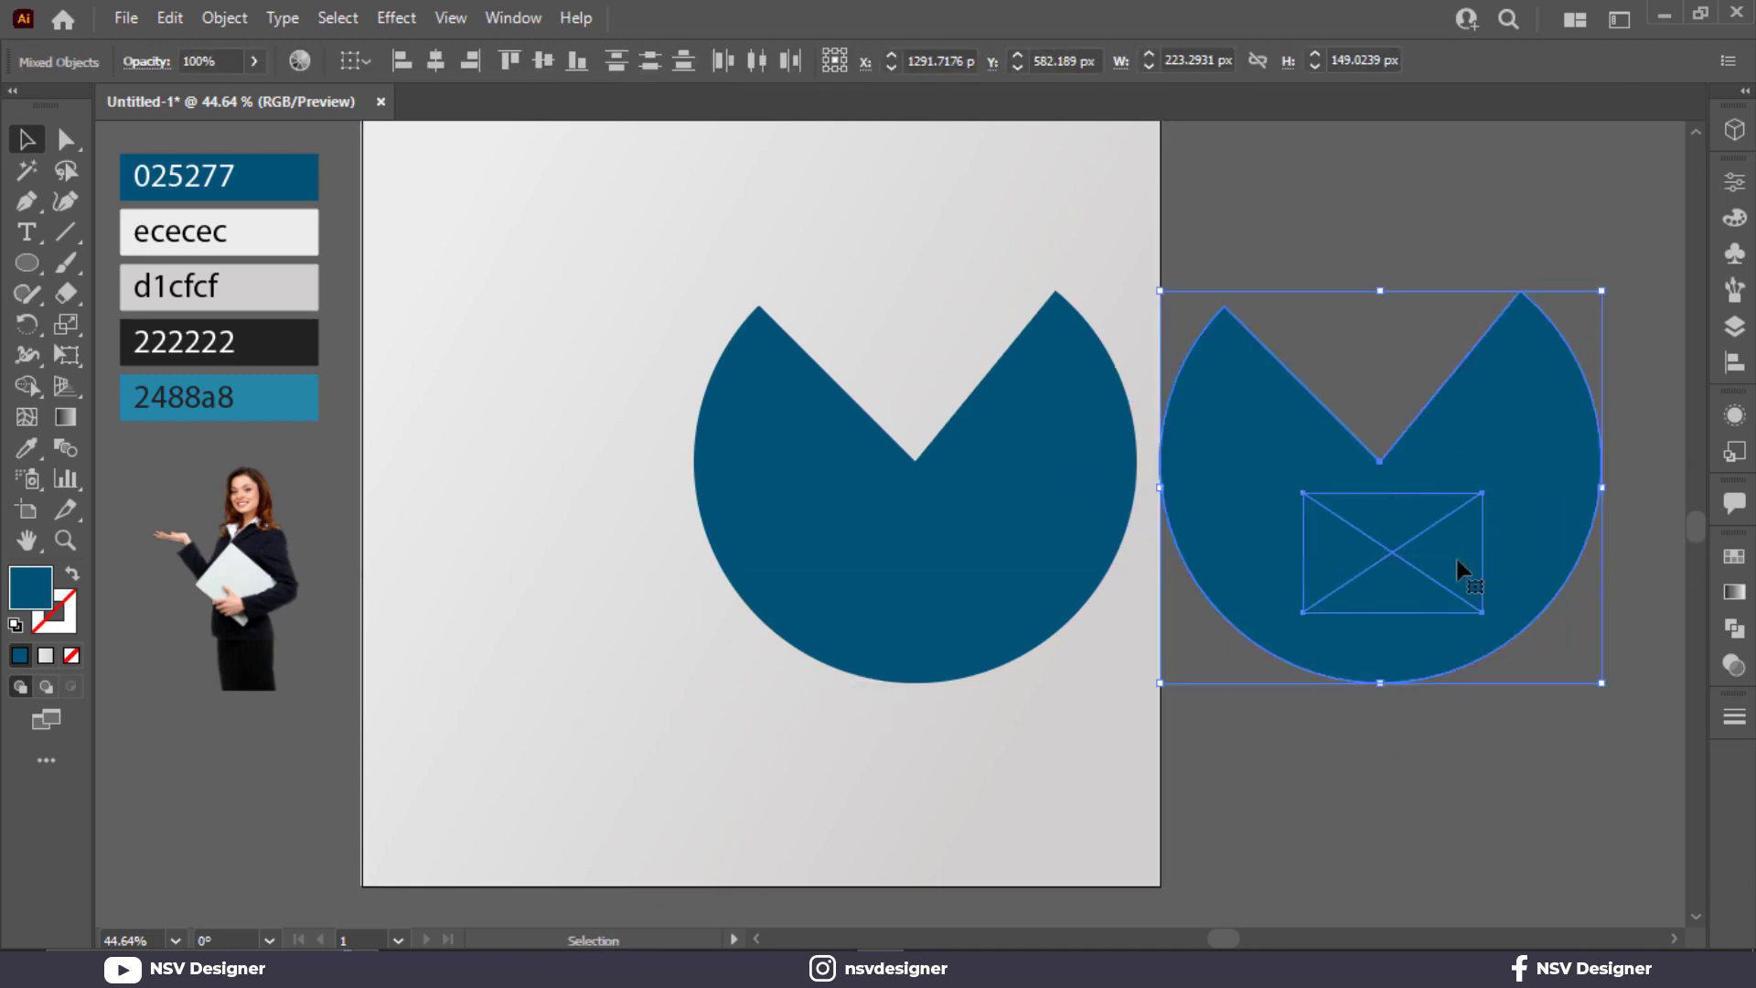
{"action": "right_click", "coordinate": [1457, 559]}
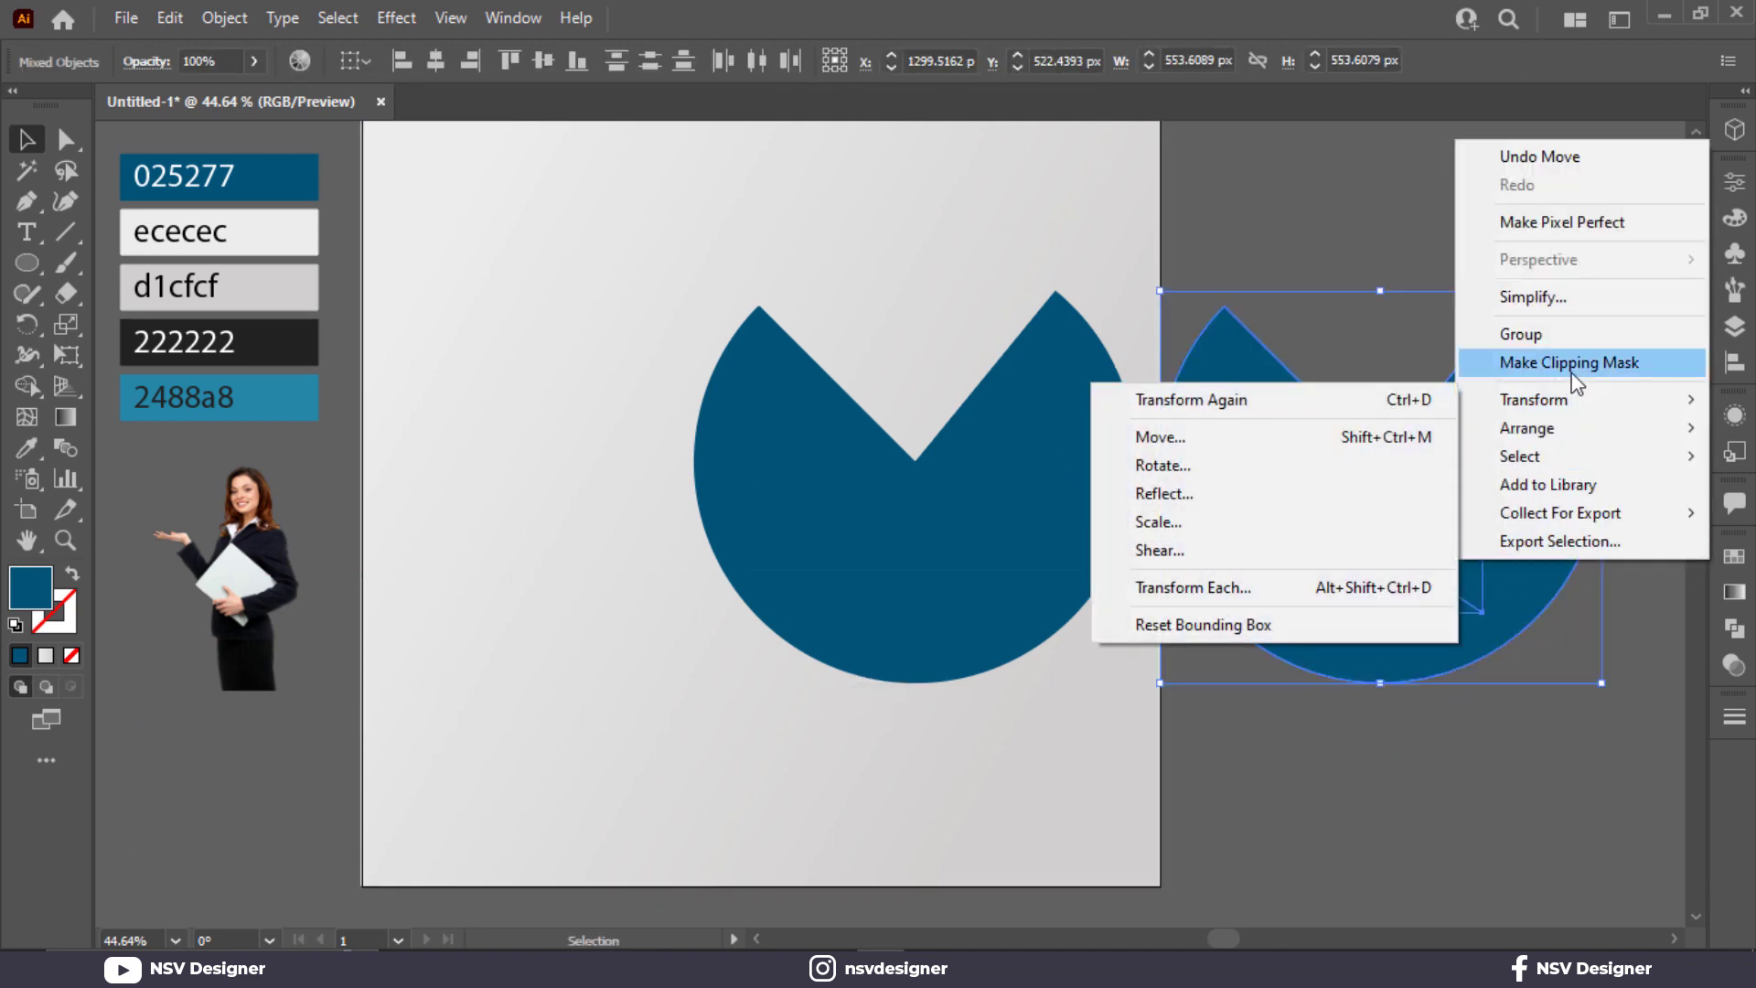
{"action": "left_click", "coordinate": [1571, 366]}
{"action": "left_click", "coordinate": [1451, 679]}
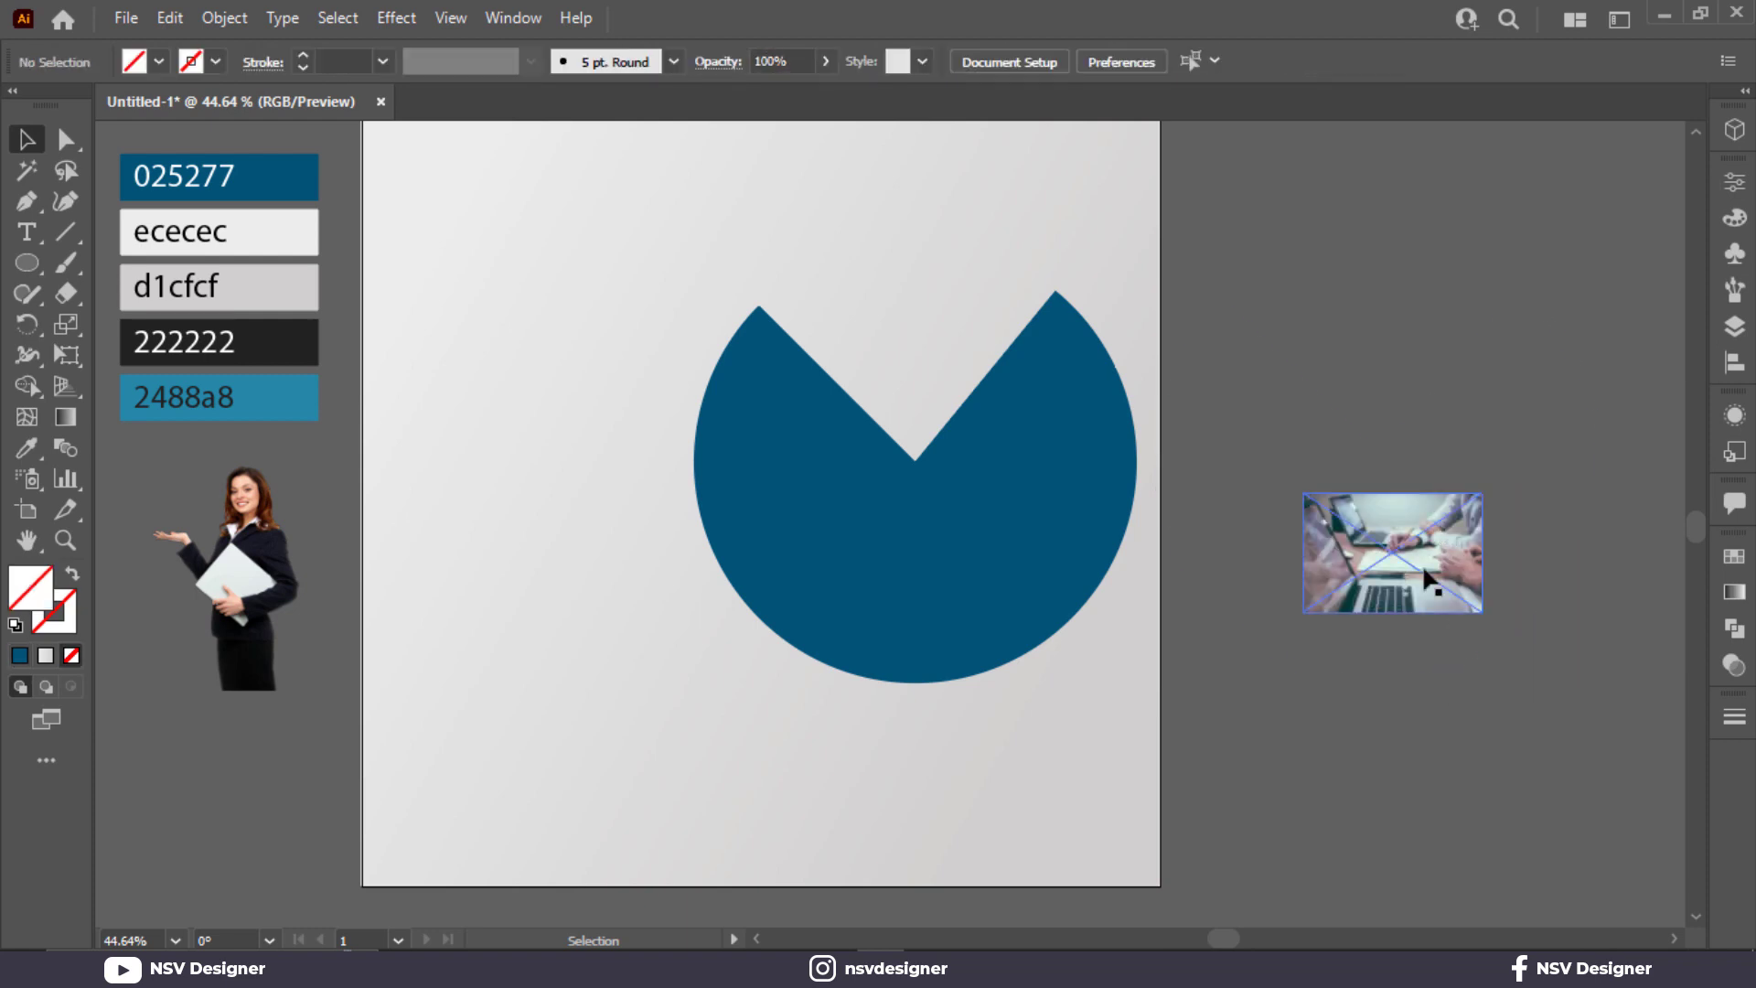
Inside the clip group, enlarge the office photo and shift it so it fills the whole wedge-cut circle.
{"action": "double_click", "coordinate": [1423, 563]}
{"action": "left_click_drag", "start_coordinate": [1303, 612], "coordinate": [1092, 752]}
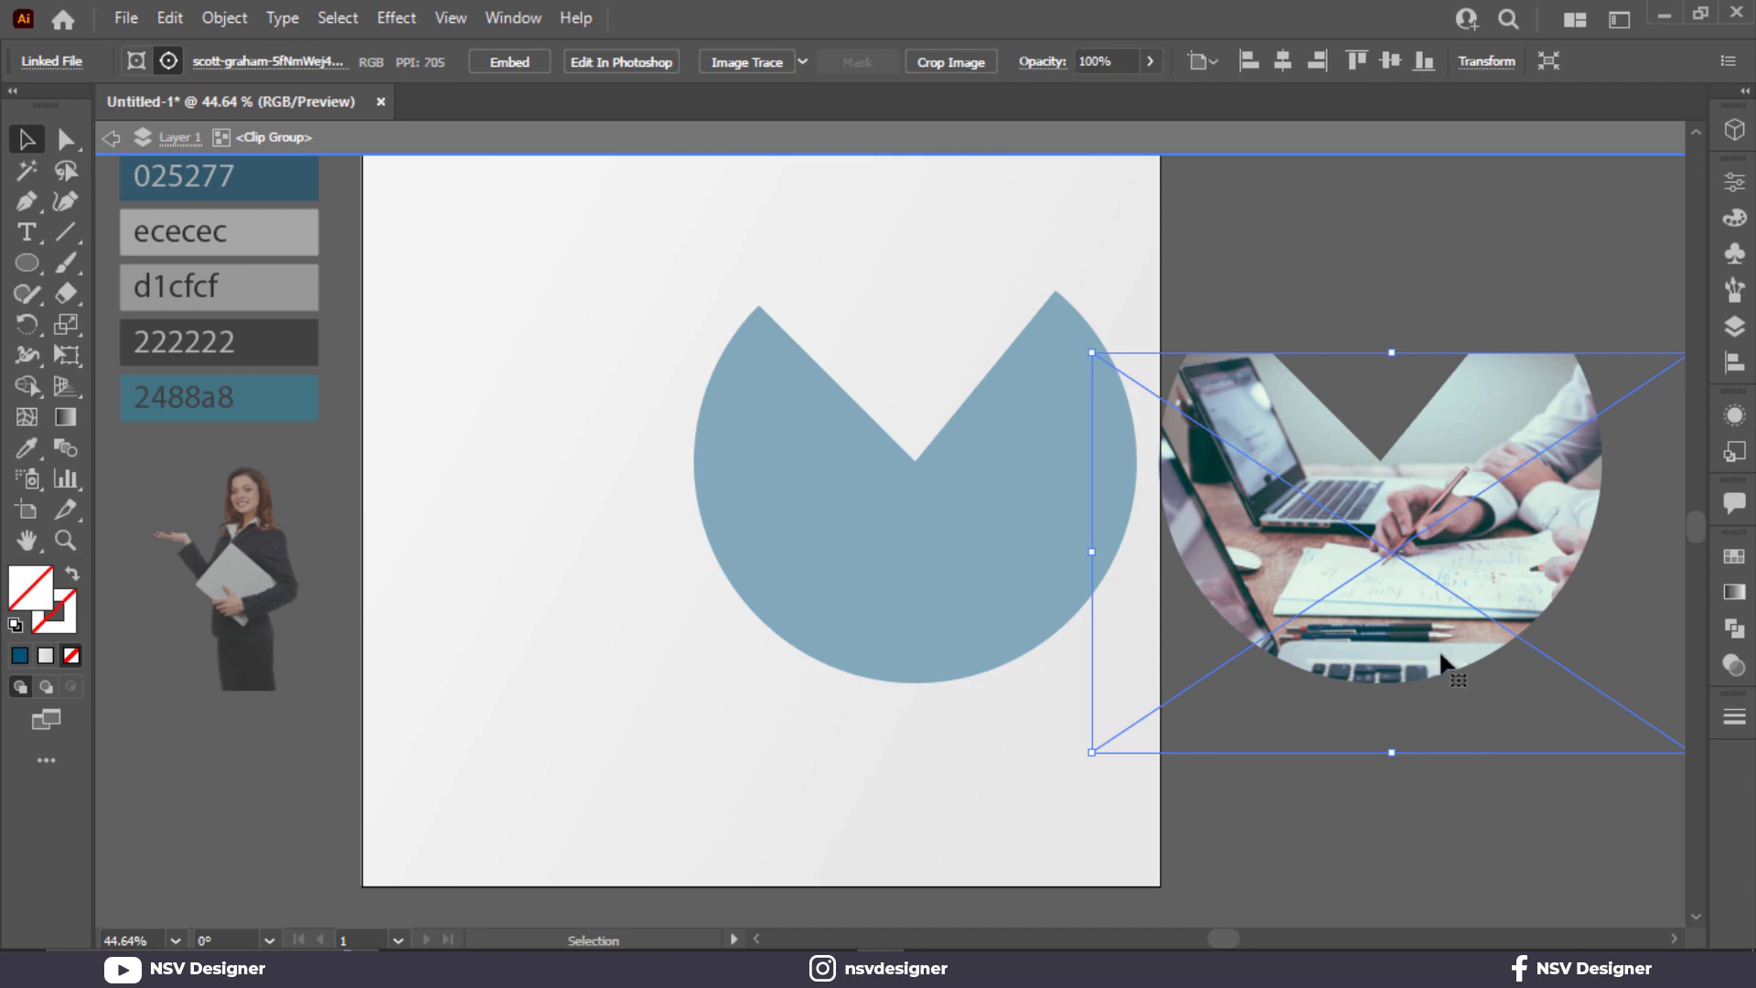
{"action": "left_click_drag", "start_coordinate": [1400, 709], "coordinate": [1397, 675]}
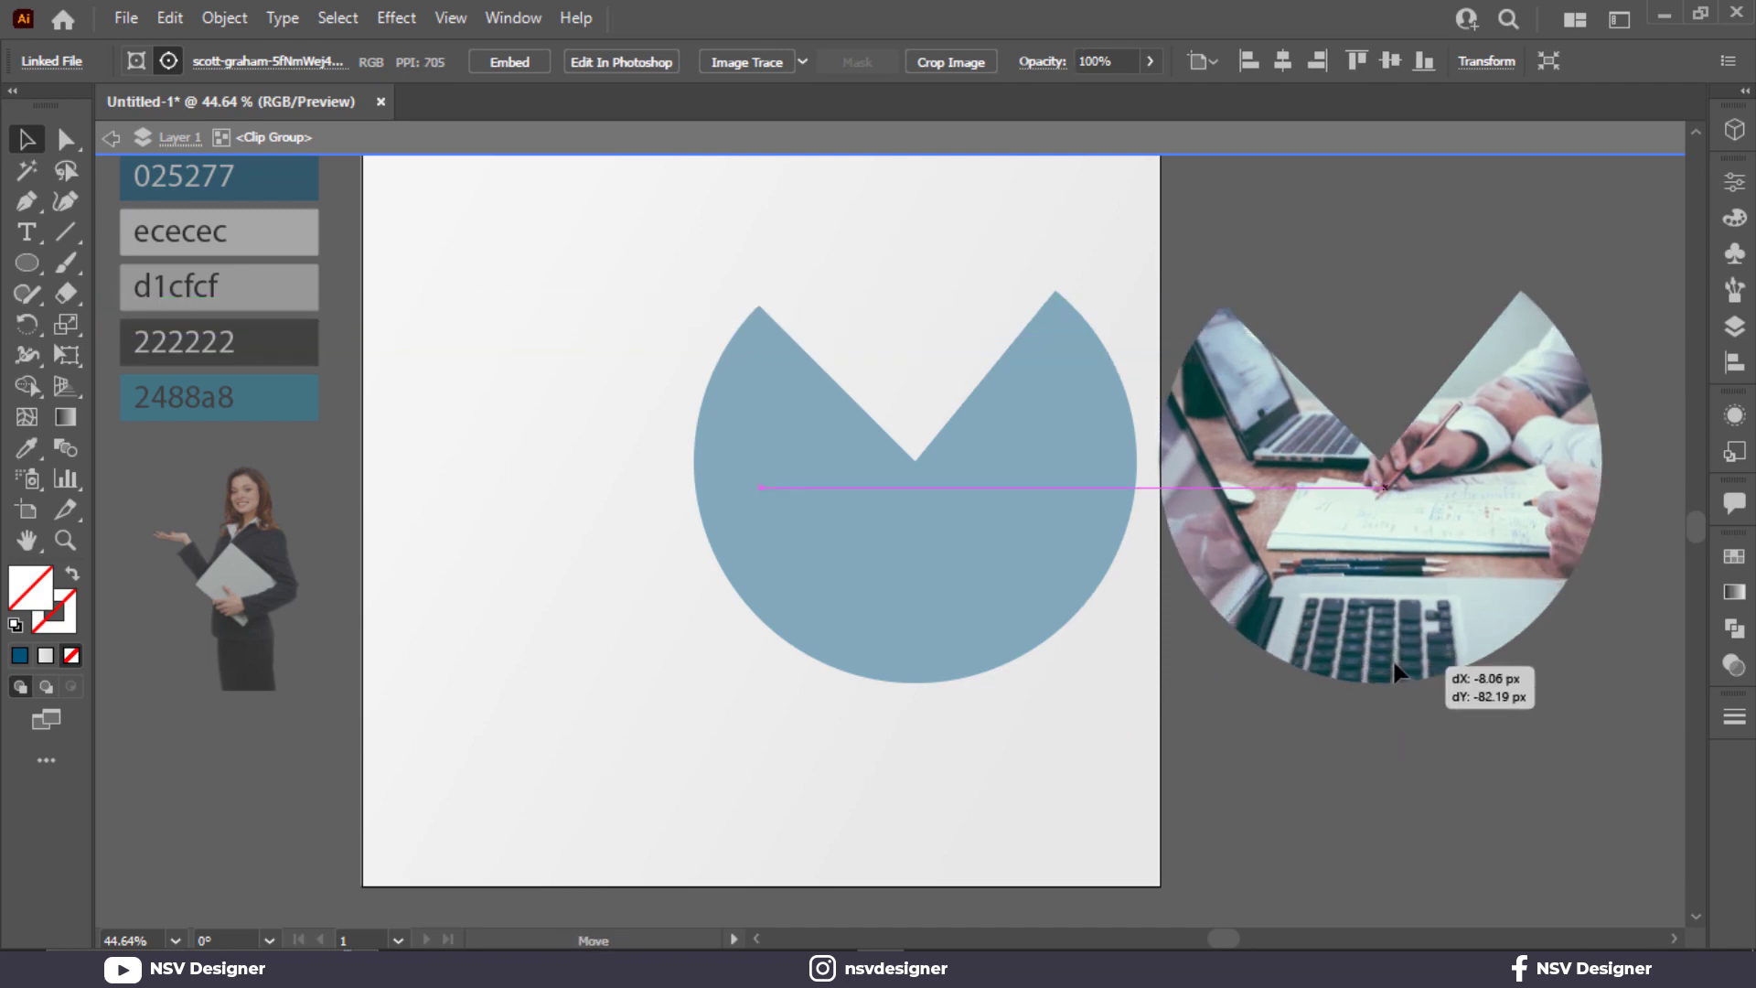
{"action": "left_click_drag", "start_coordinate": [1398, 753], "coordinate": [1397, 773]}
{"action": "double_click", "coordinate": [1397, 773]}
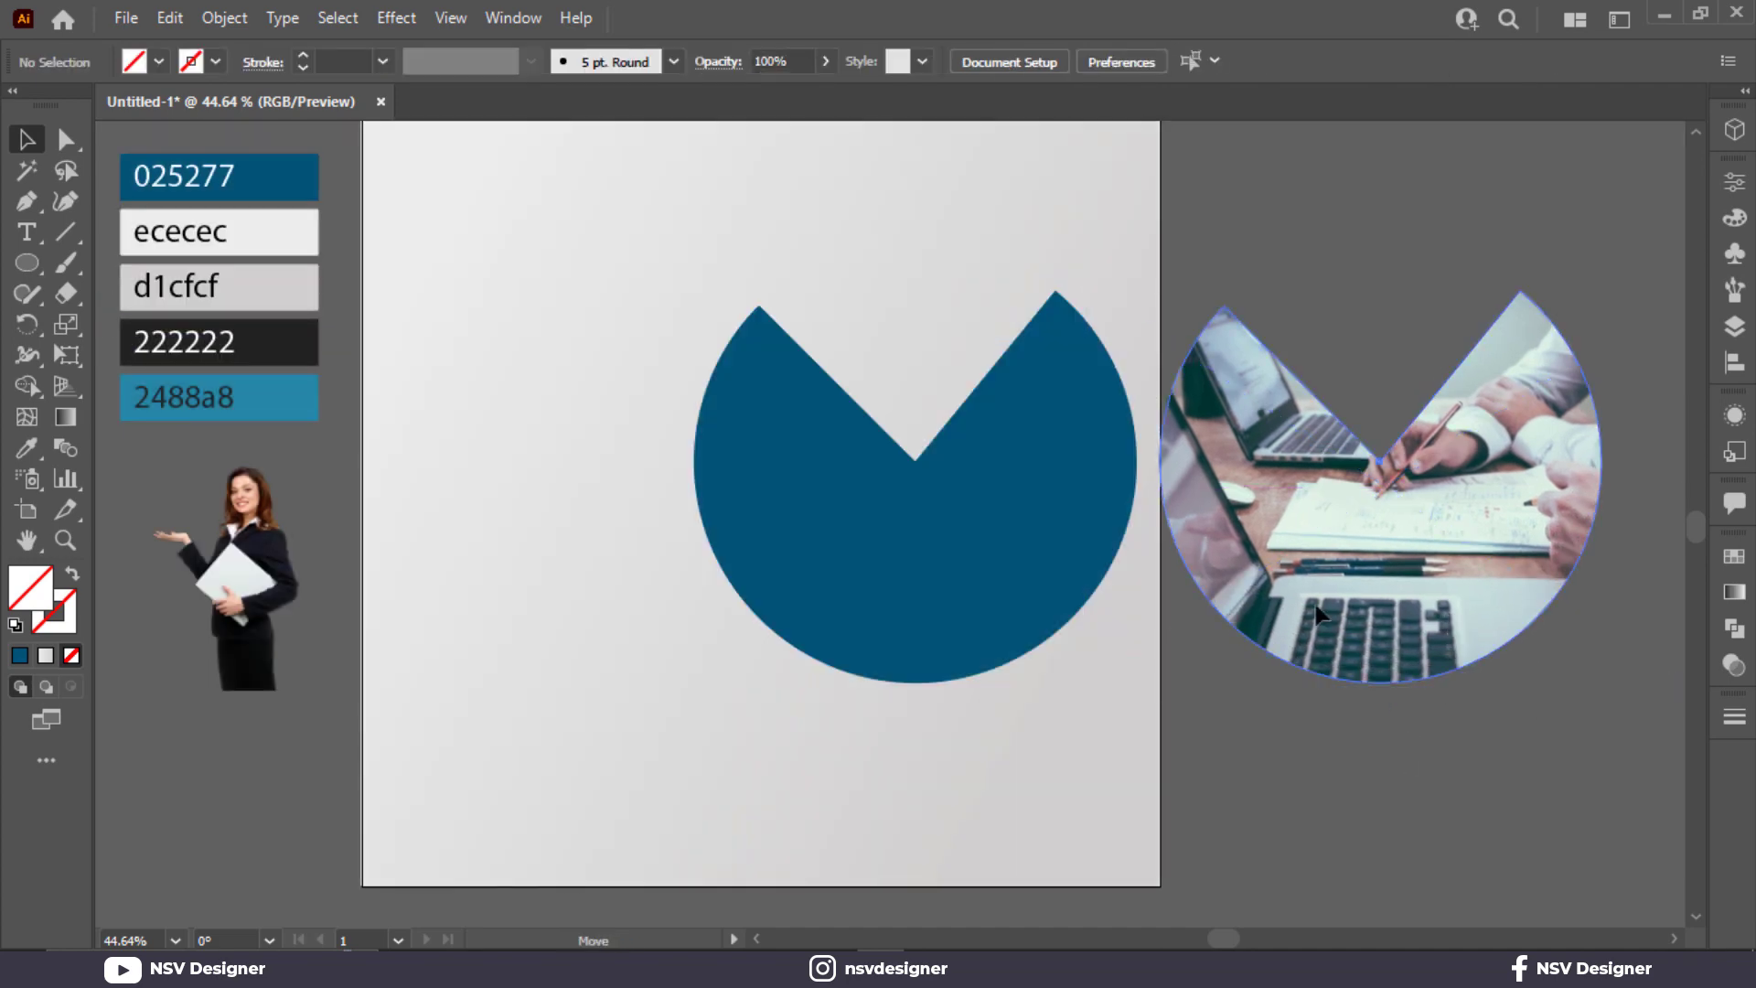
Align the clipped photo exactly over the blue shape on the artboard and set its blending mode to Overlay.
{"action": "left_click_drag", "start_coordinate": [1314, 622], "coordinate": [980, 595]}
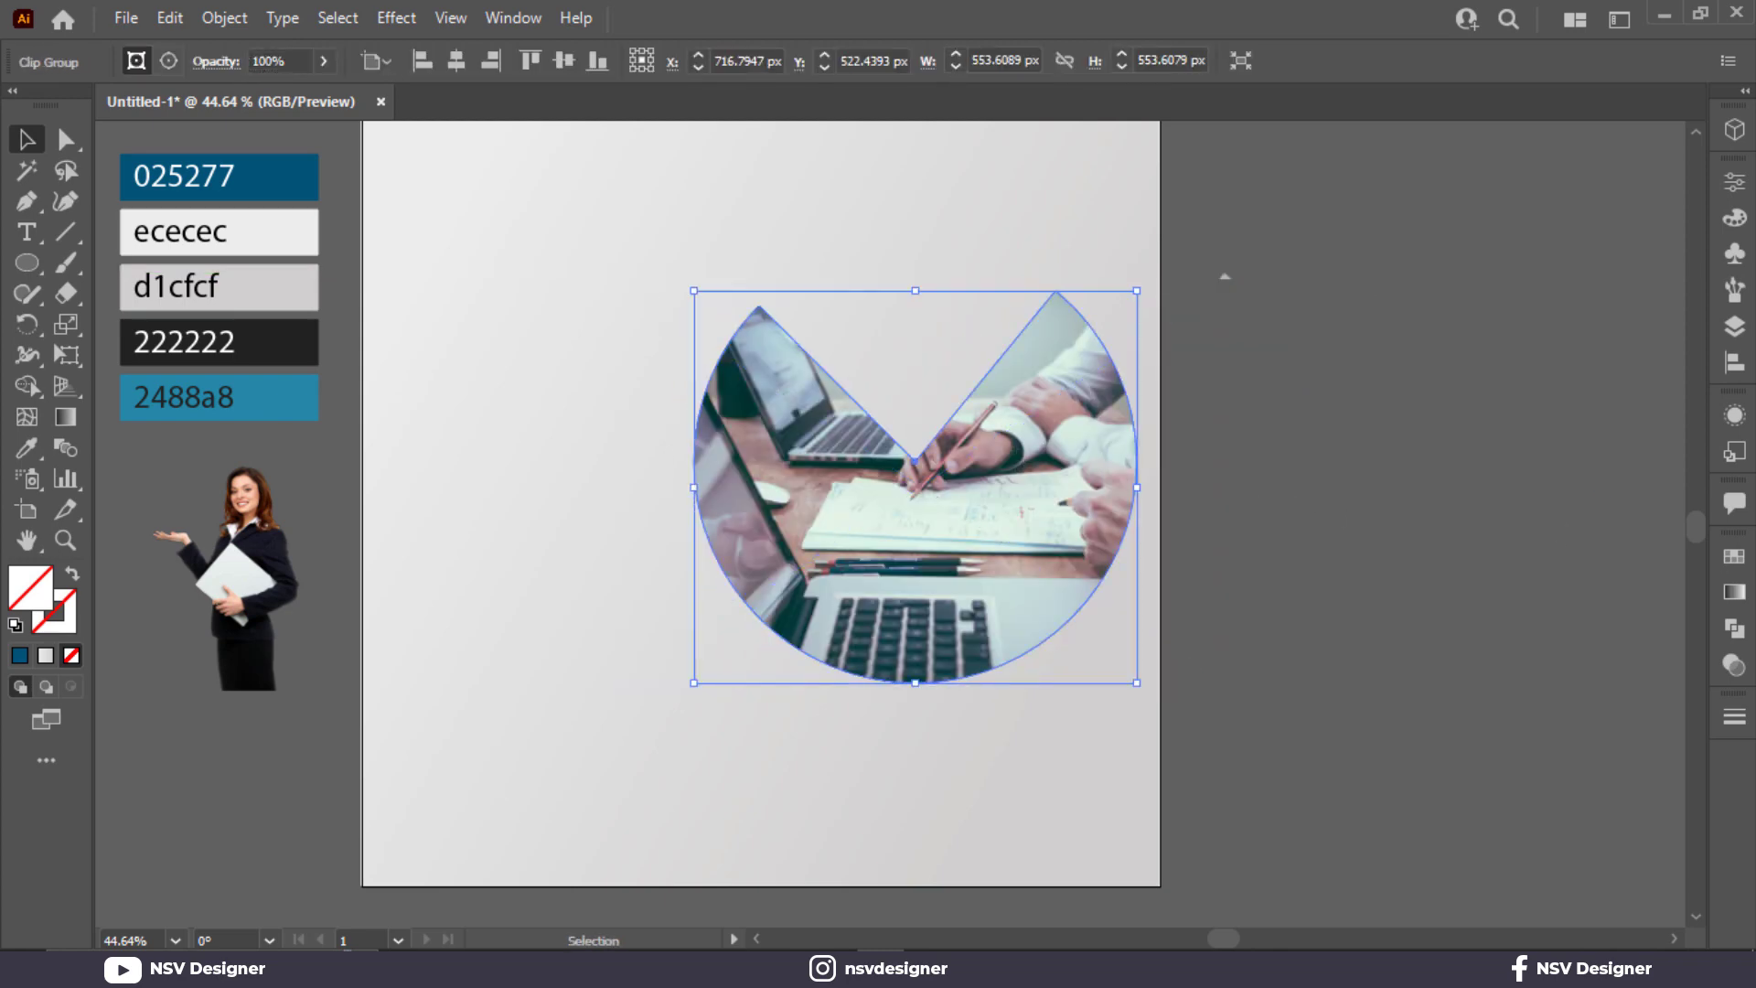
{"action": "left_click", "coordinate": [1734, 664]}
{"action": "left_click", "coordinate": [1431, 582]}
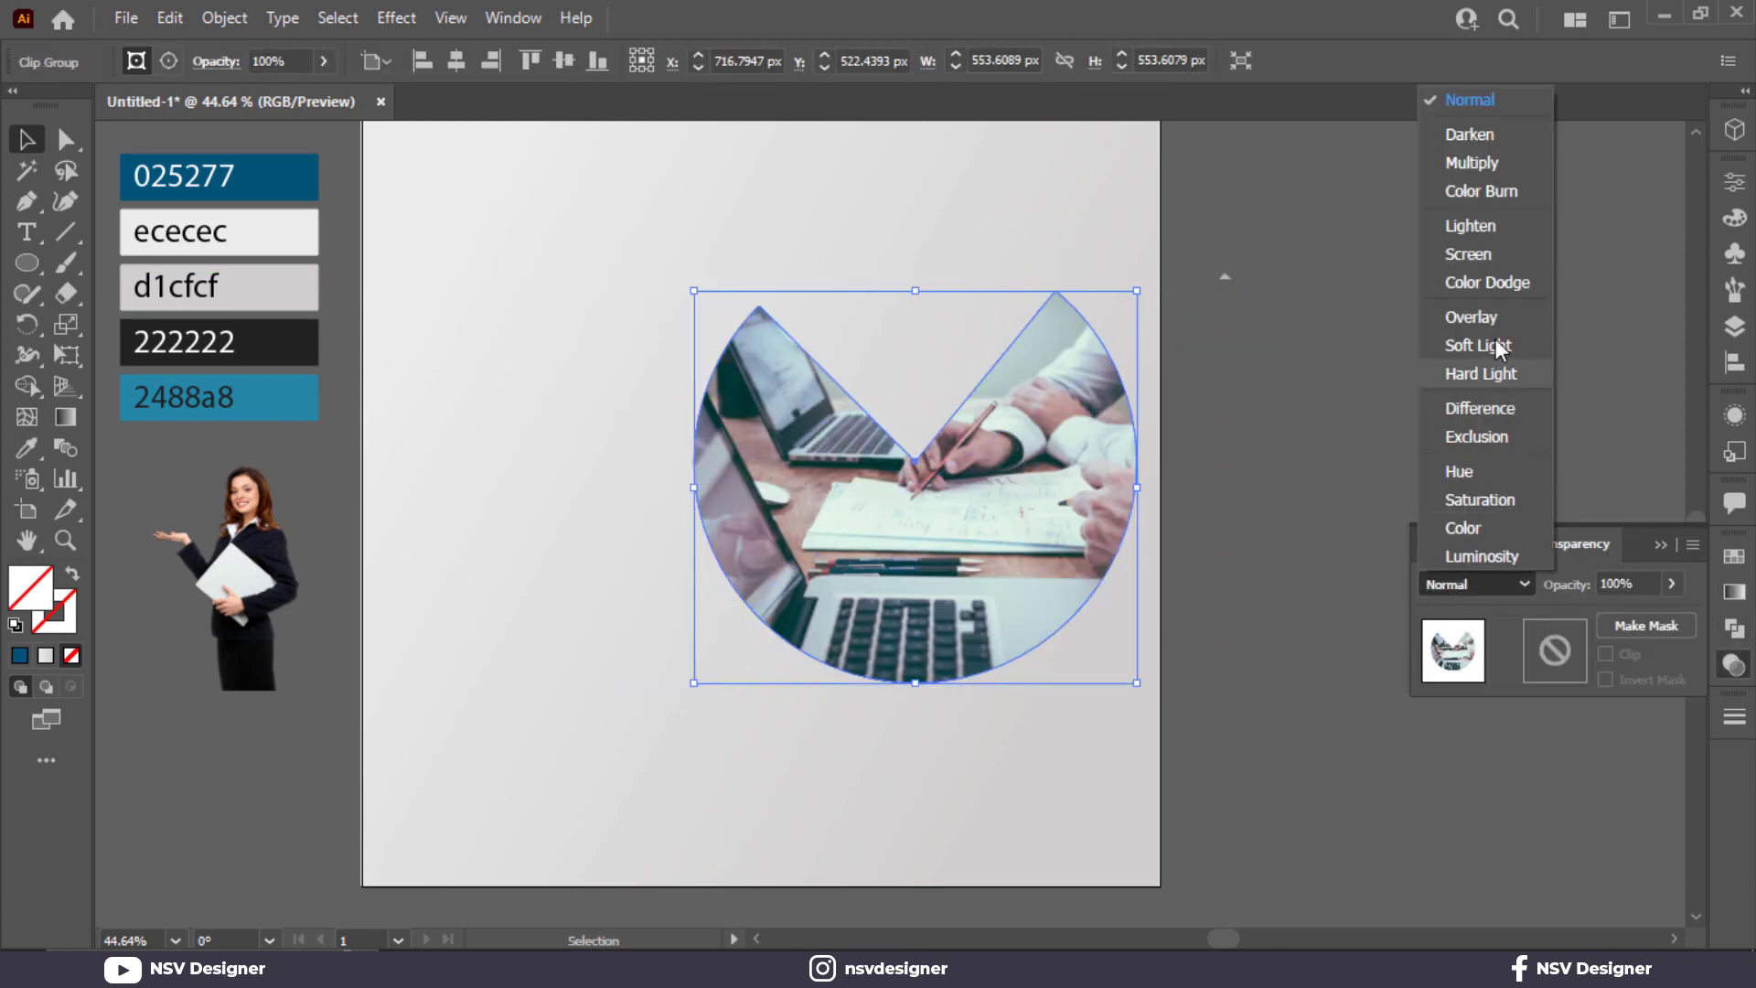
{"action": "left_click", "coordinate": [1484, 319]}
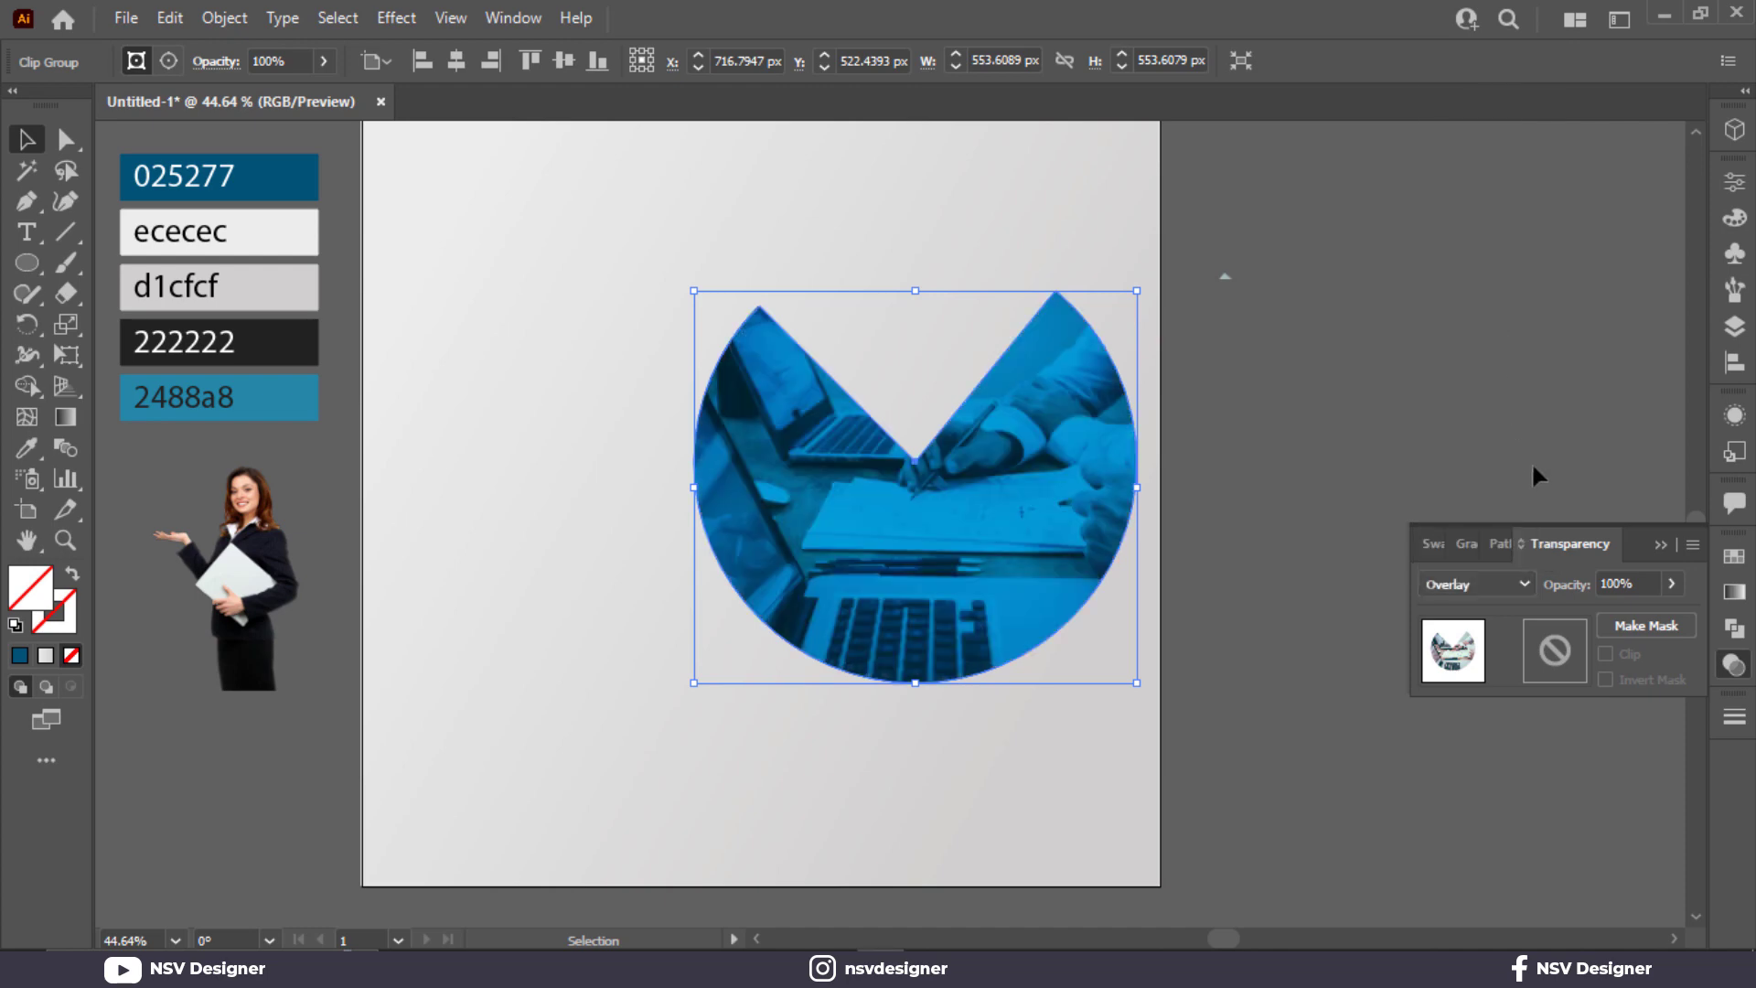
{"action": "left_click", "coordinate": [1478, 583]}
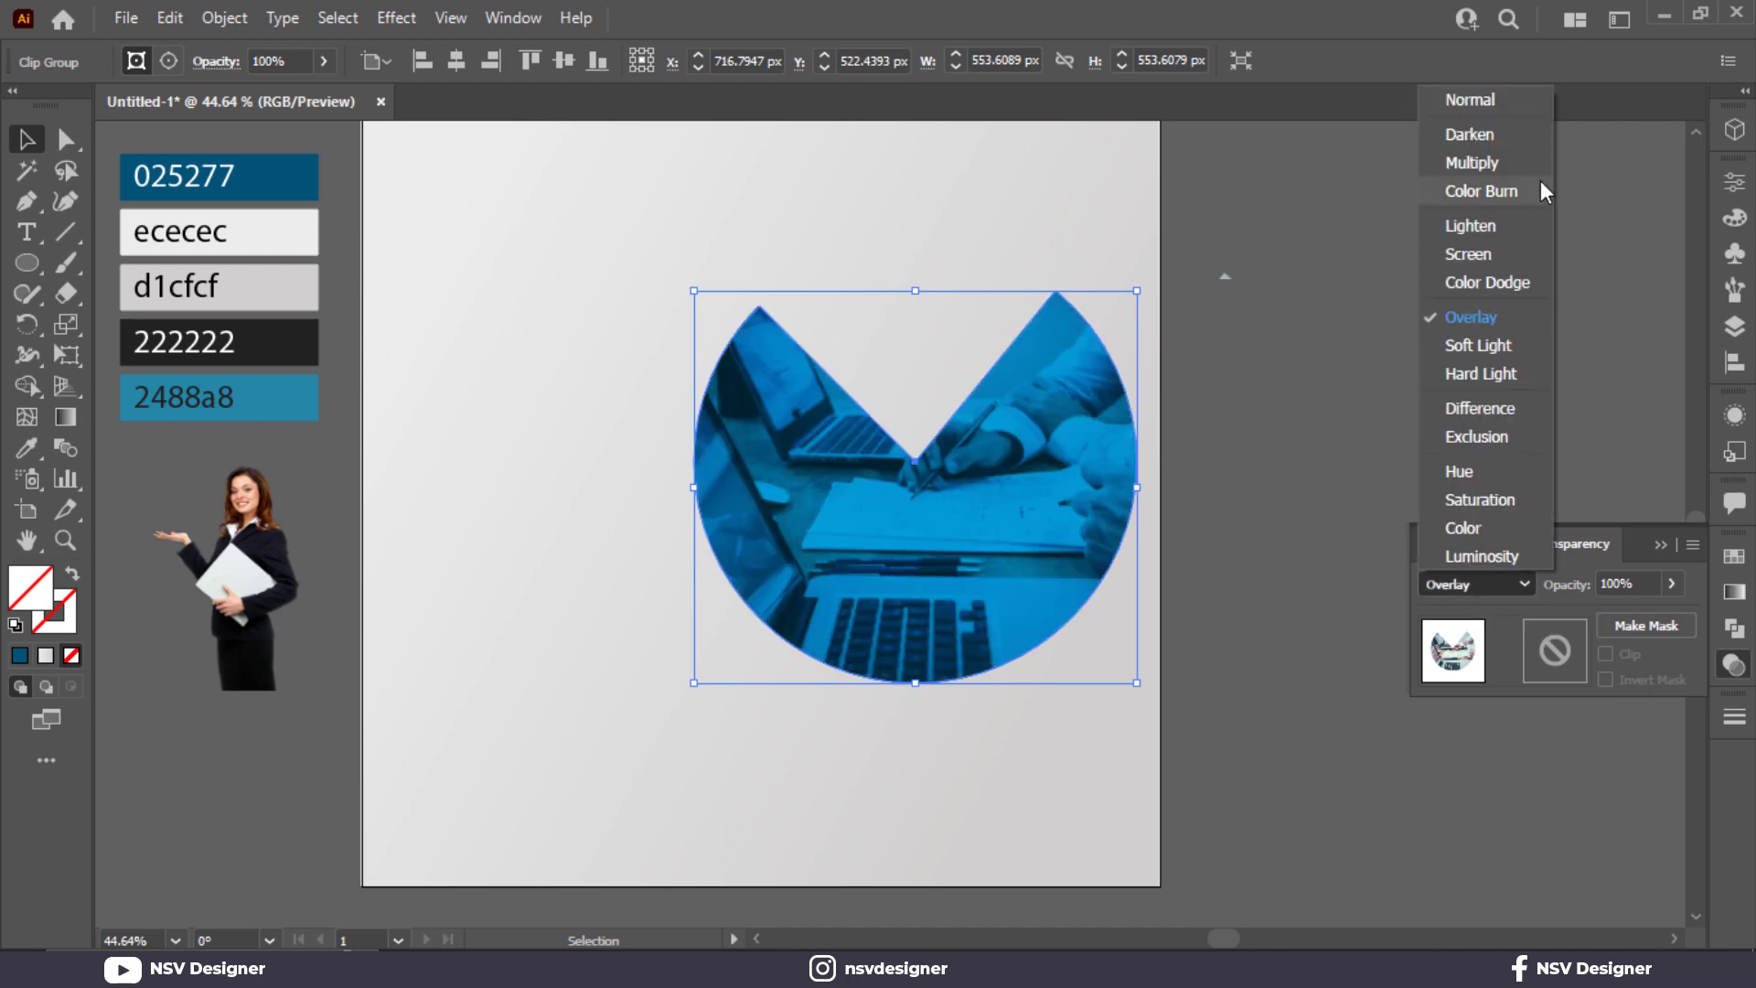
{"action": "left_click", "coordinate": [1661, 546]}
{"action": "left_click", "coordinate": [1661, 546]}
{"action": "left_click", "coordinate": [1365, 432]}
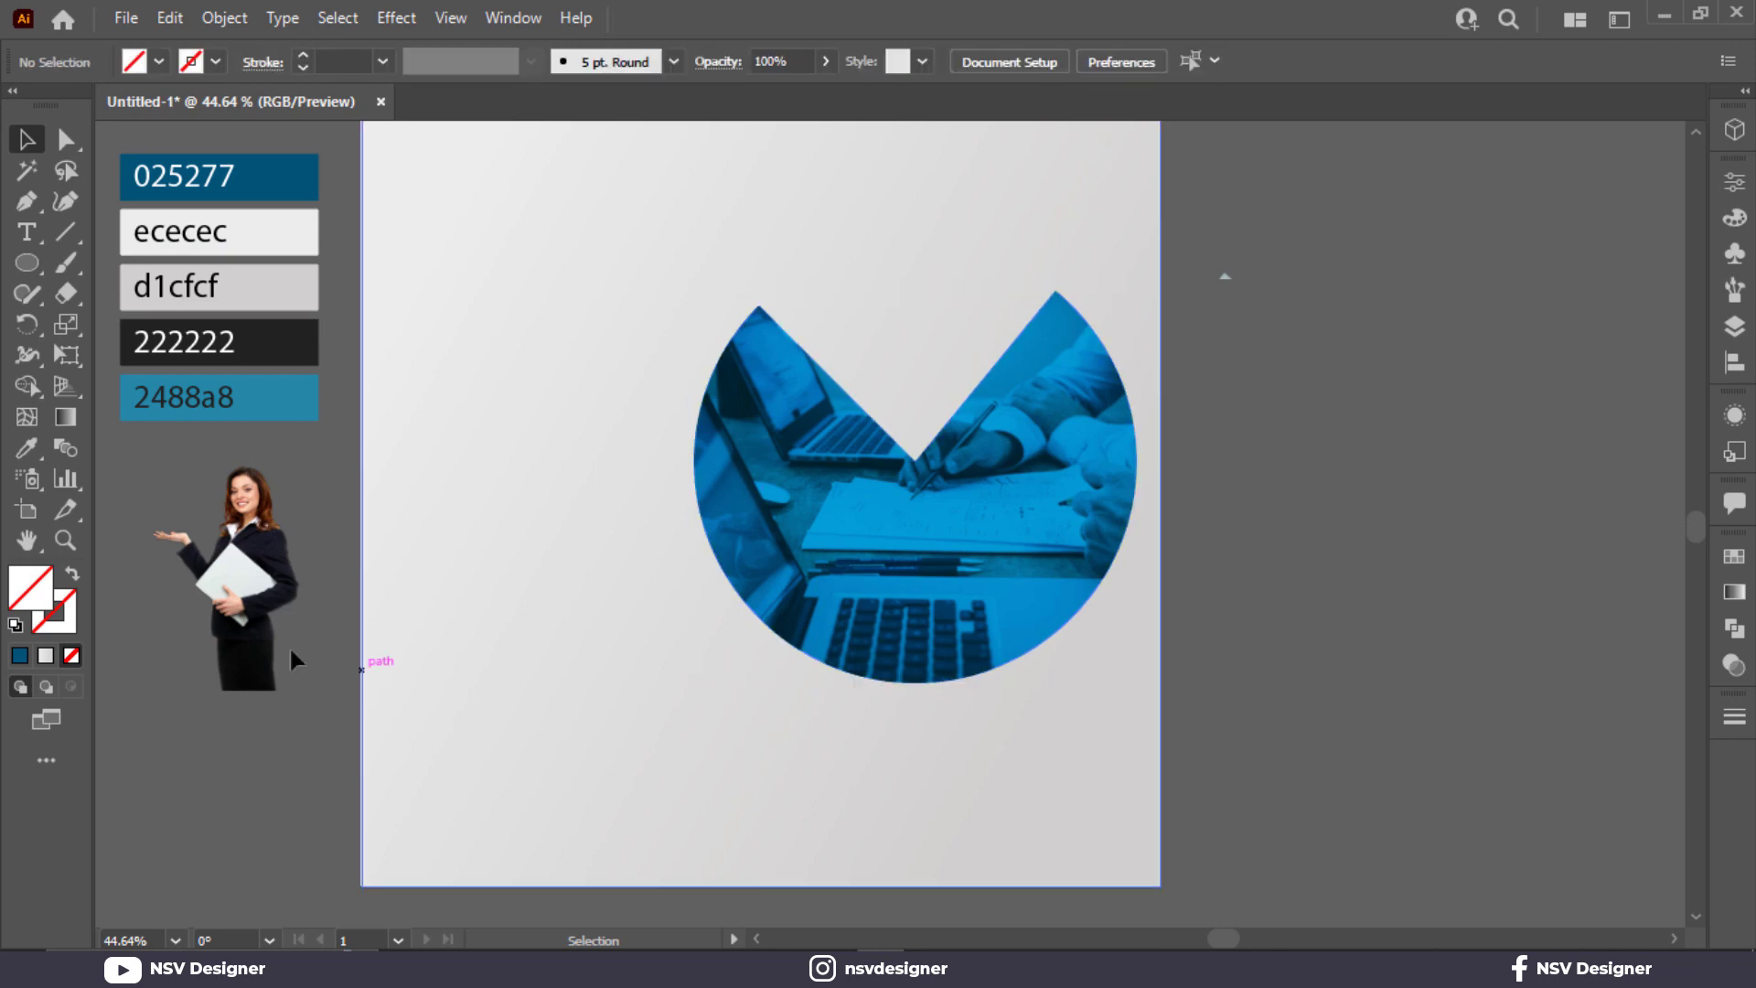
Bring the woman's image to the front and place it over the photo-filled circle.
{"action": "left_click", "coordinate": [200, 618]}
{"action": "right_click", "coordinate": [202, 625]}
{"action": "mouse_move", "coordinate": [331, 463]}
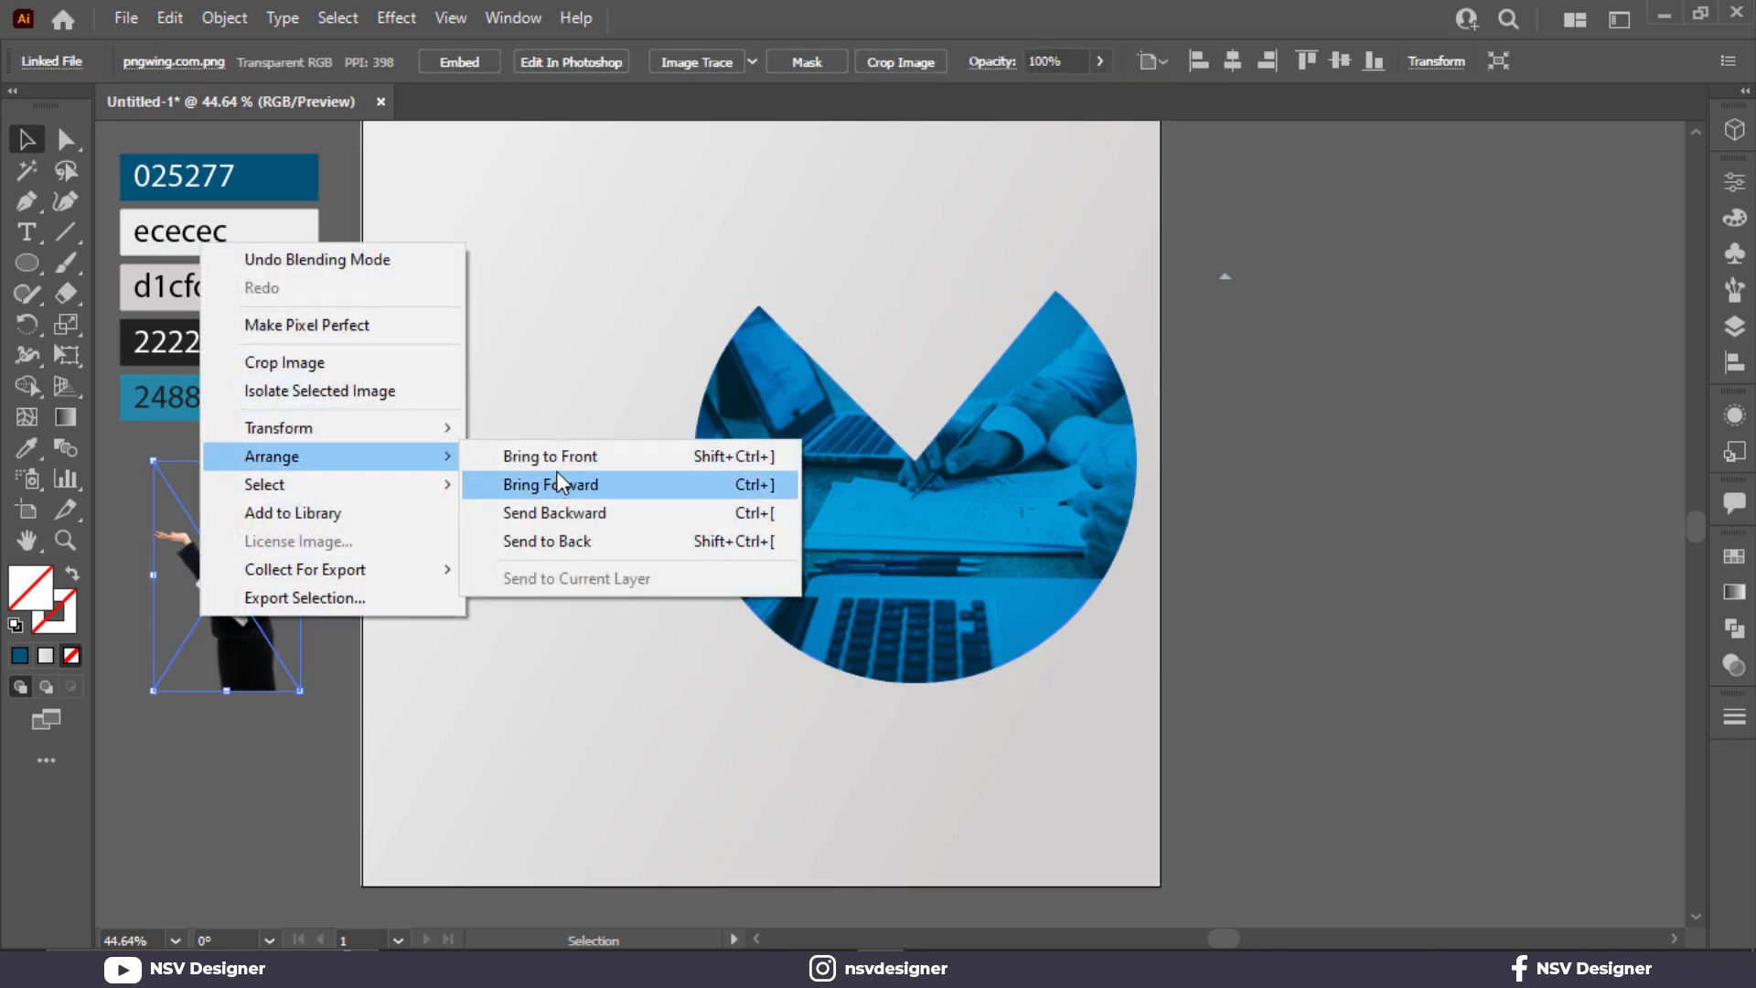
{"action": "left_click", "coordinate": [549, 455]}
{"action": "left_click_drag", "start_coordinate": [311, 578], "coordinate": [984, 486]}
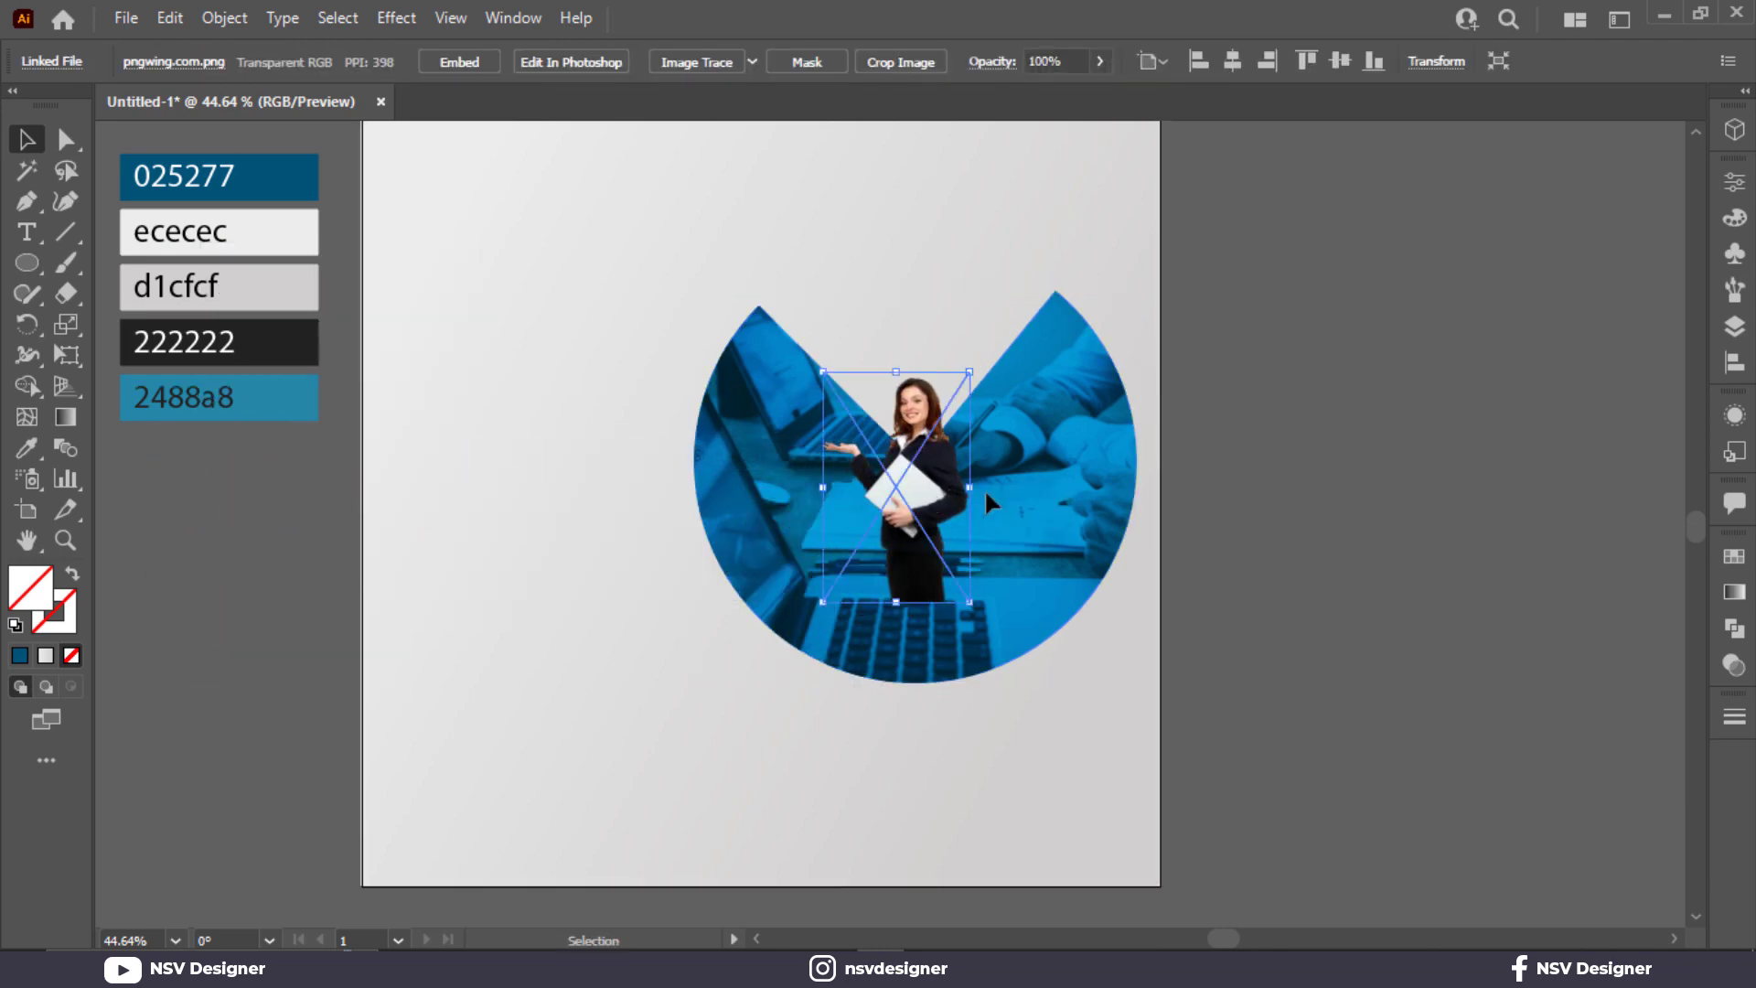
{"action": "left_click", "coordinate": [1040, 499]}
{"action": "left_click", "coordinate": [1288, 523]}
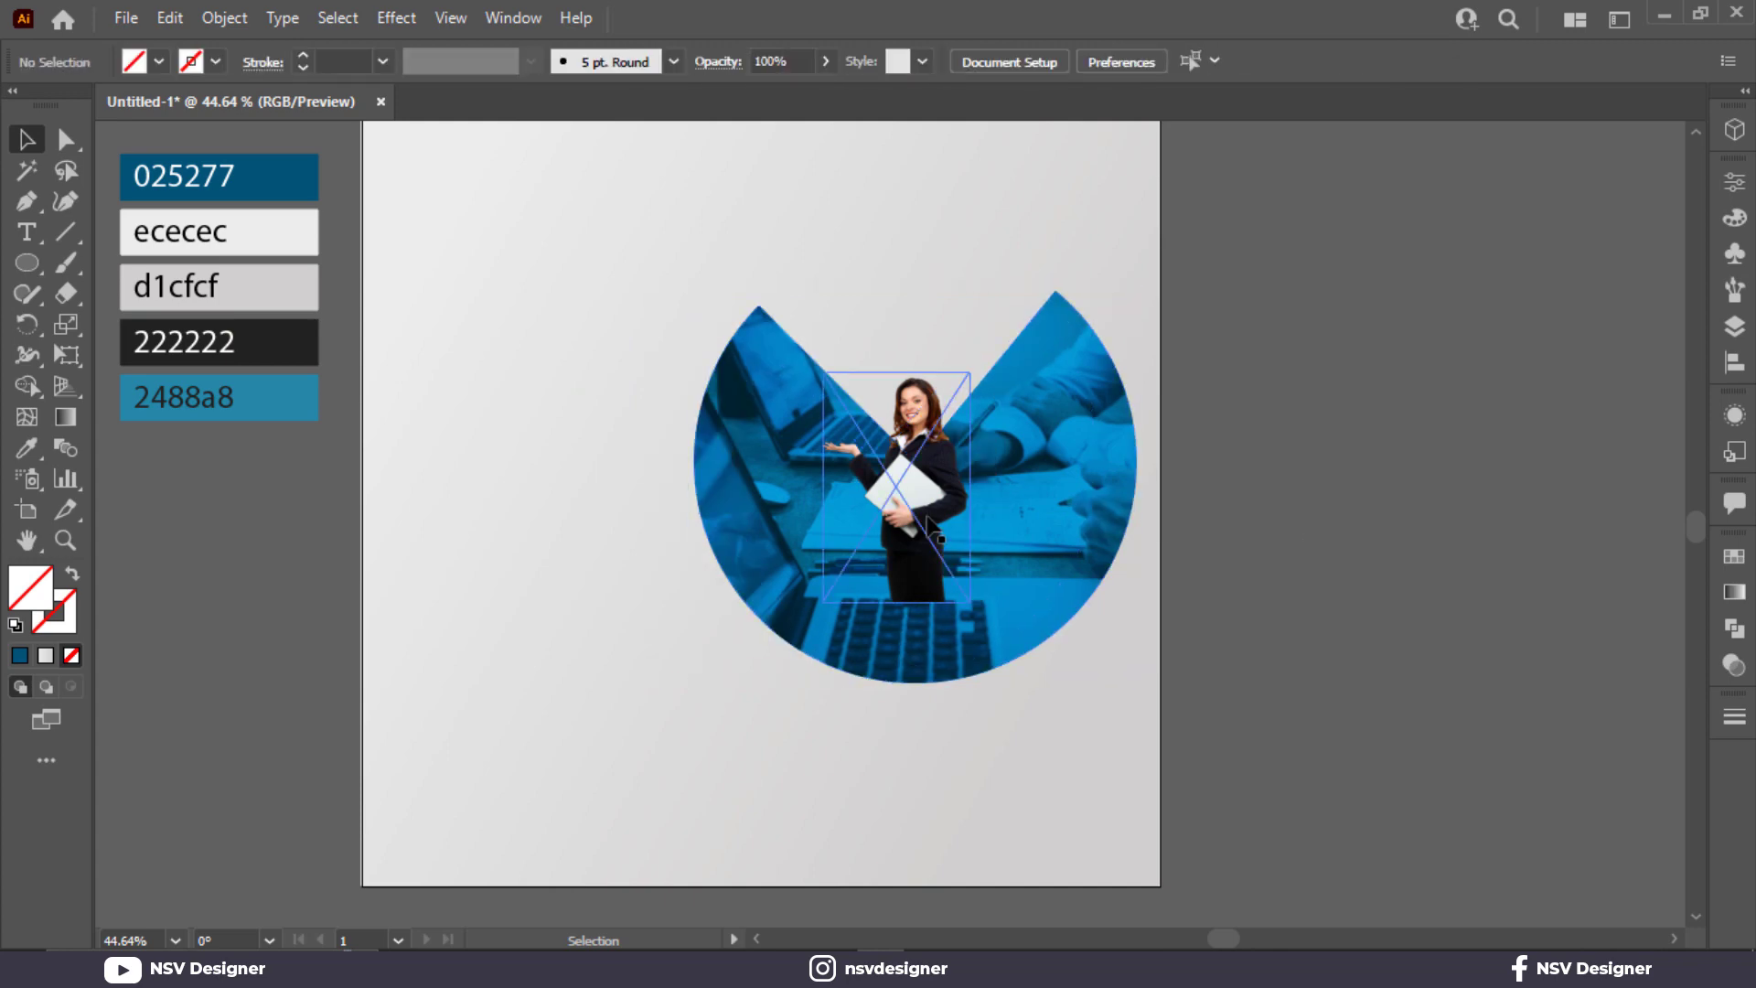
Move the woman's image off the artboard, copy the plain blue shape beside it, and keep the clipped photo aligned over the original shape.
{"action": "left_click_drag", "start_coordinate": [930, 540], "coordinate": [1379, 540]}
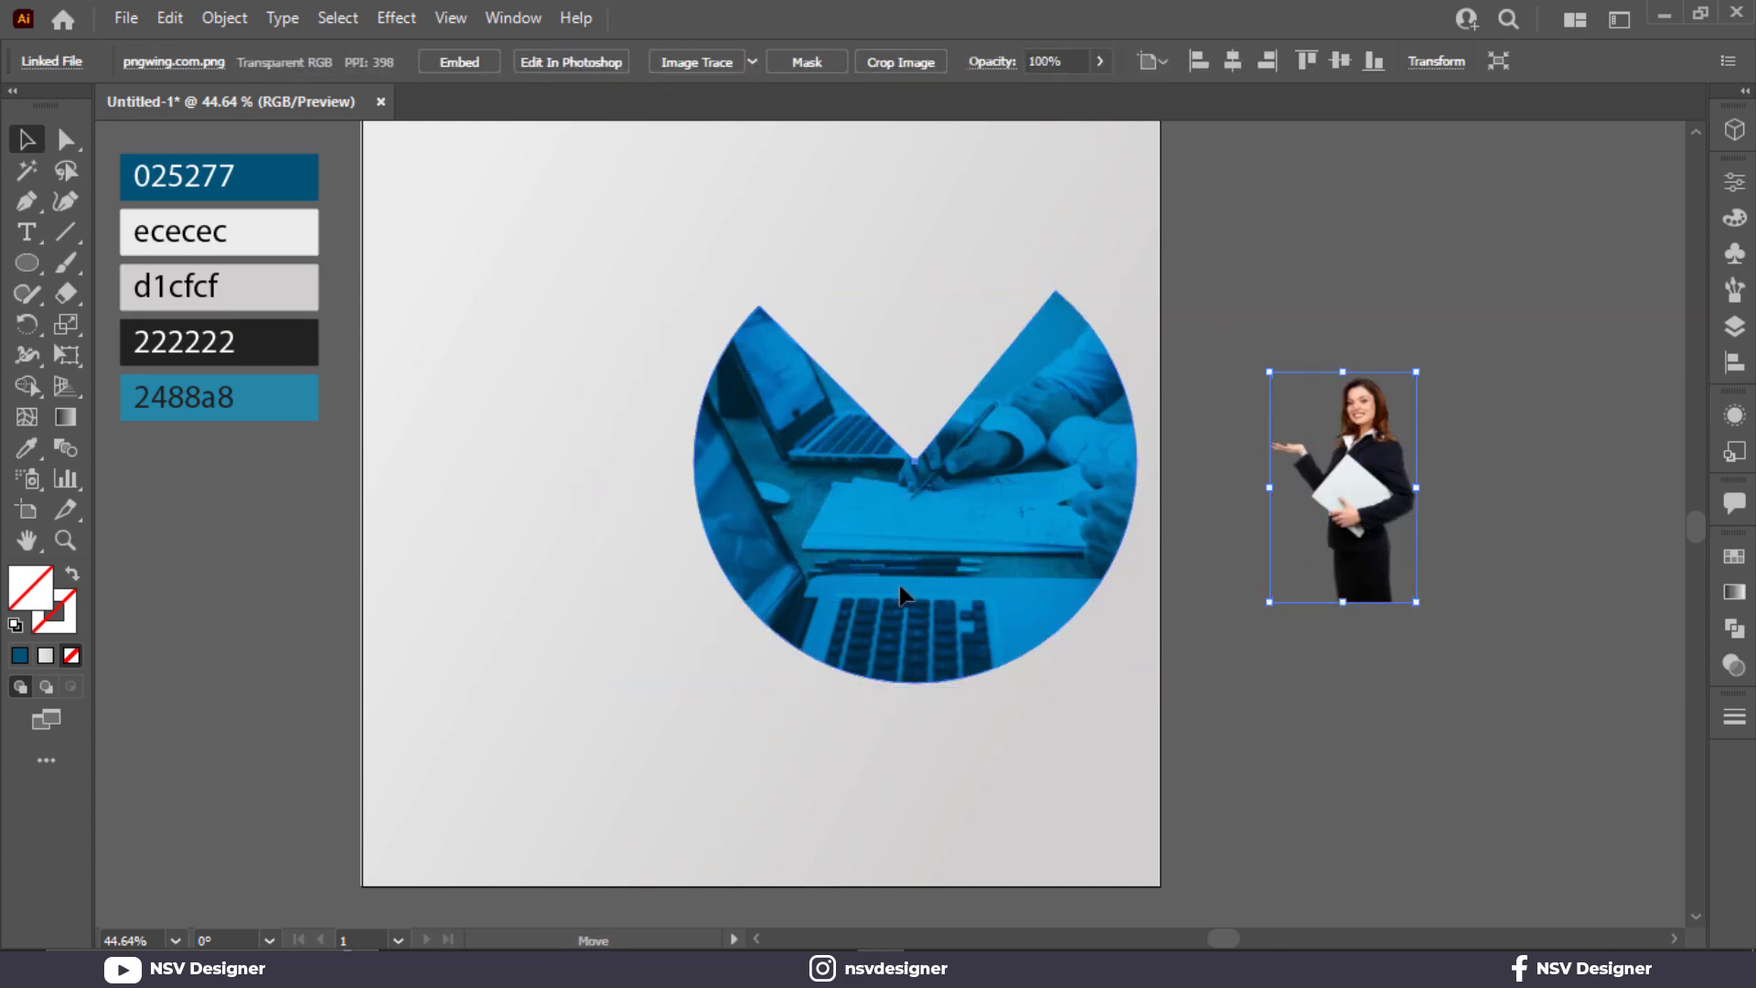
{"action": "left_click_drag", "start_coordinate": [970, 580], "coordinate": [836, 579]}
{"action": "left_click", "coordinate": [1105, 588]}
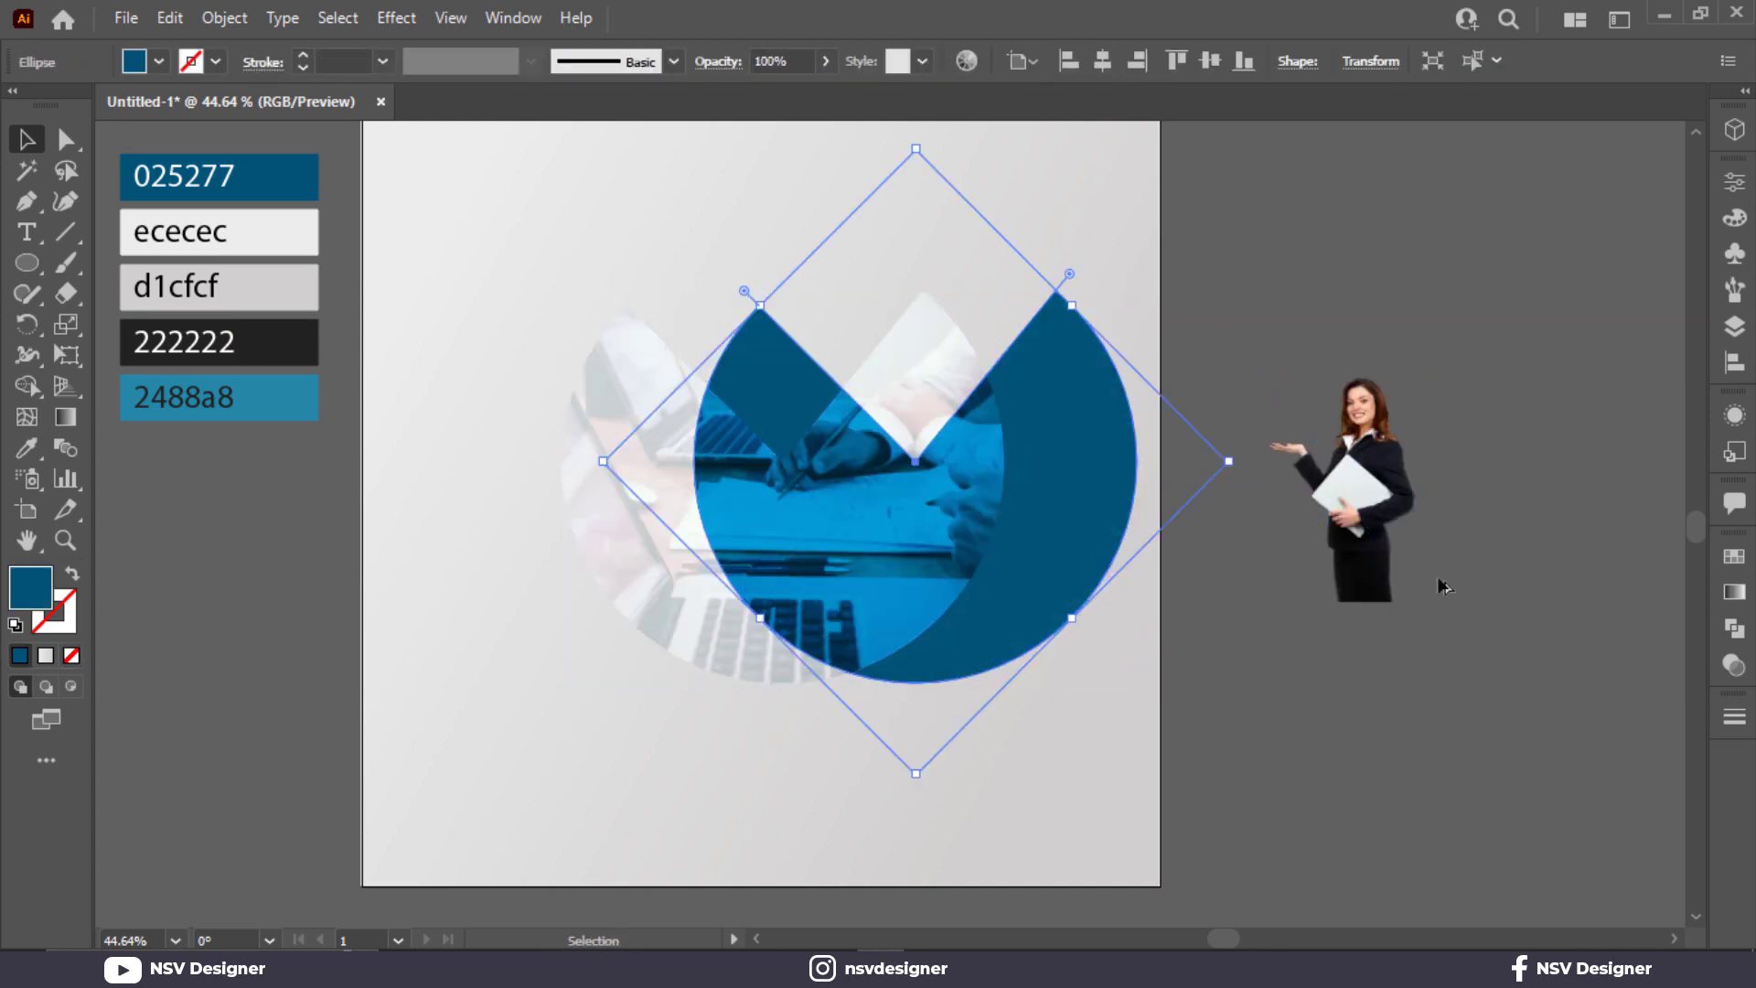
{"action": "left_click_drag", "start_coordinate": [1069, 576], "coordinate": [1521, 576]}
{"action": "left_click", "coordinate": [719, 572]}
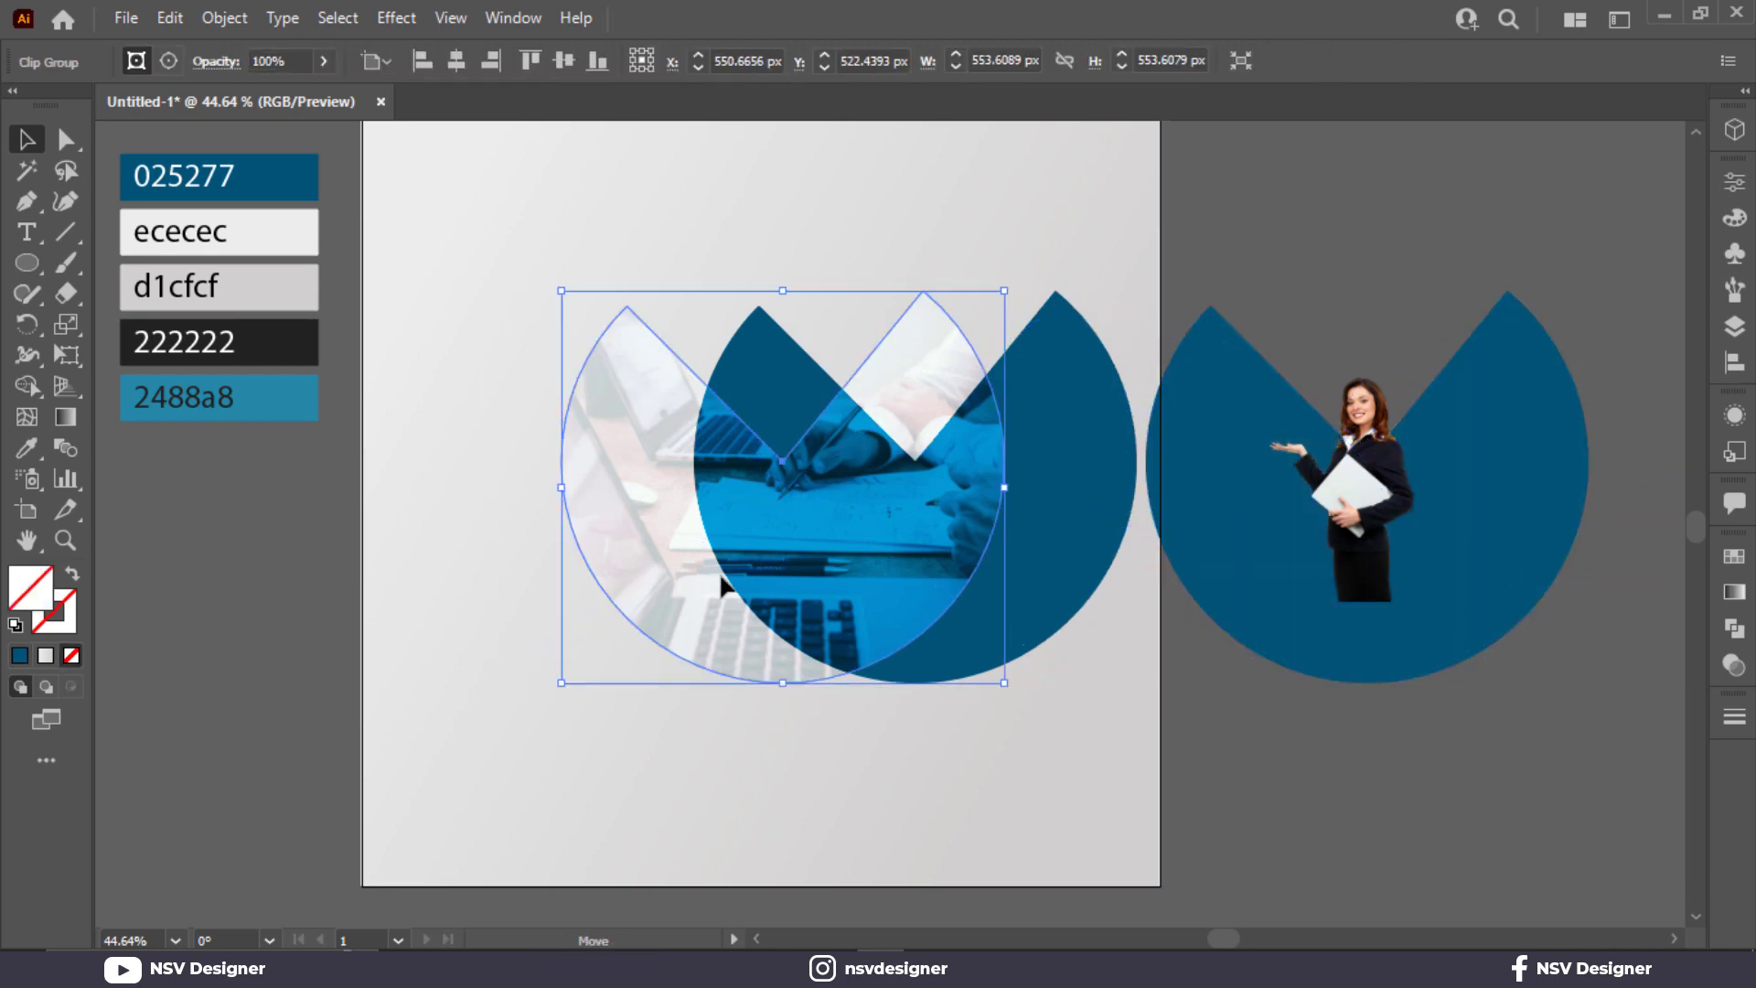
{"action": "left_click_drag", "start_coordinate": [720, 580], "coordinate": [789, 582]}
Enlarge the woman's image so her head rises above the circle and place it over the duplicate blue shape beside the artboard.
{"action": "left_click", "coordinate": [1361, 567]}
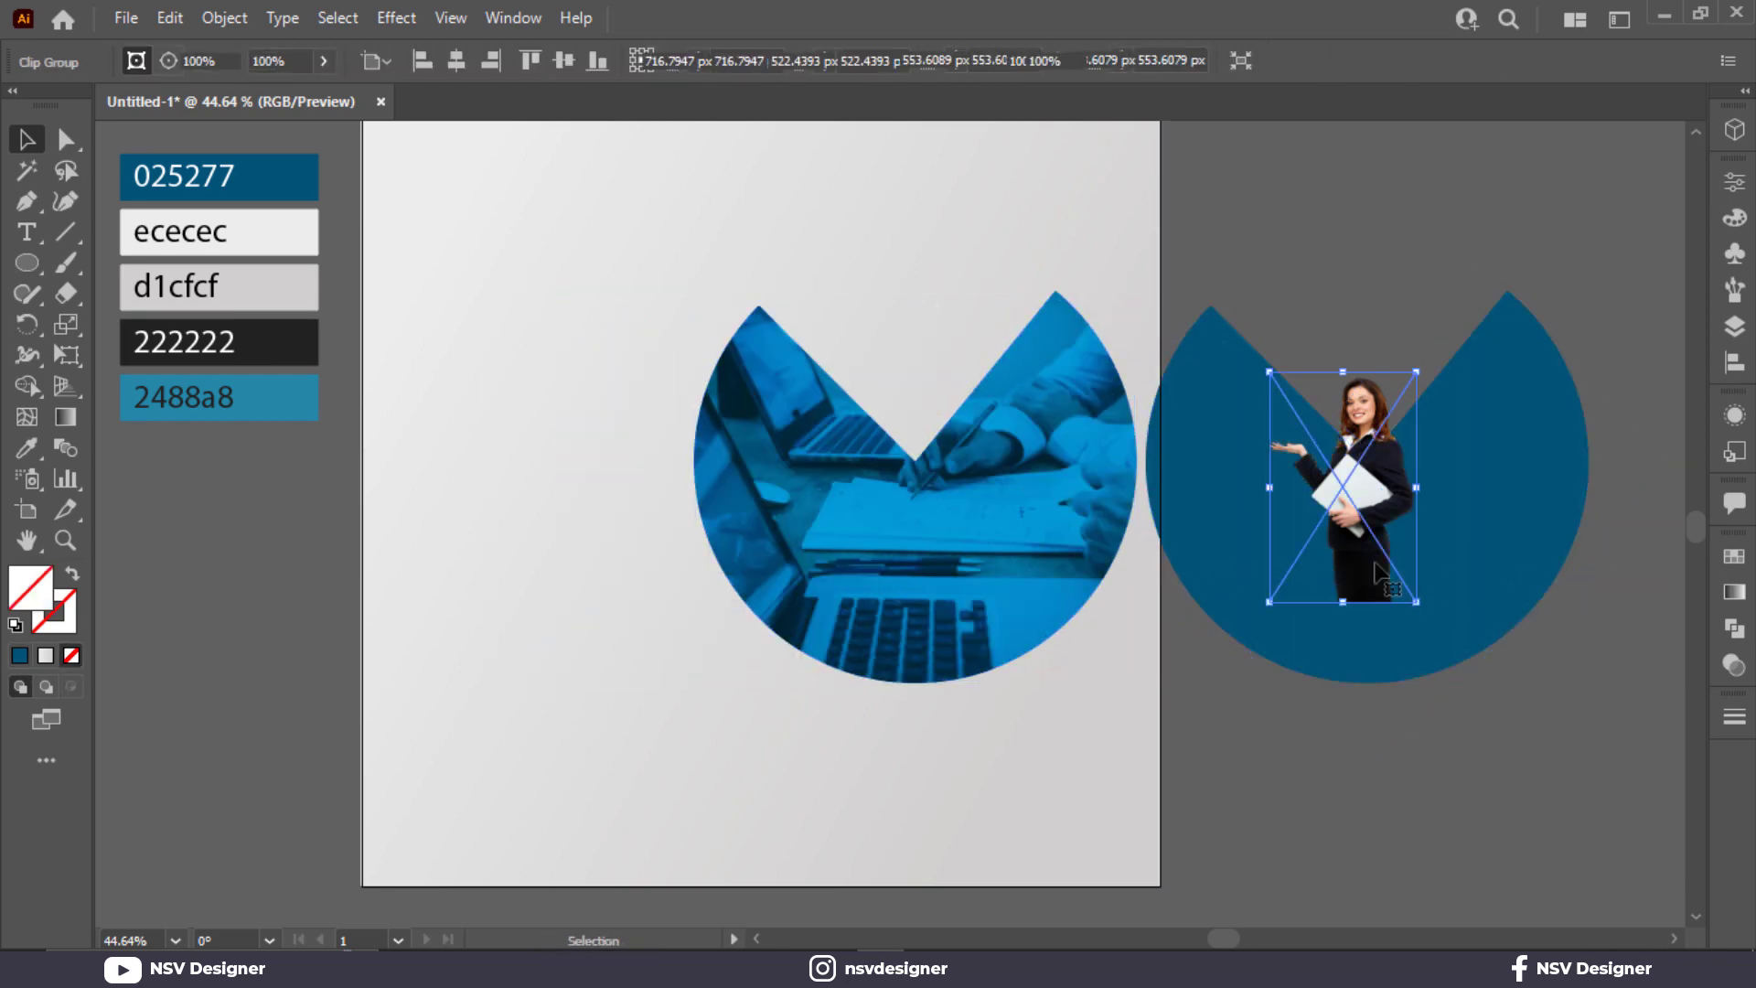
{"action": "left_click_drag", "start_coordinate": [1417, 602], "coordinate": [1521, 744]}
{"action": "left_click_drag", "start_coordinate": [1425, 691], "coordinate": [942, 583]}
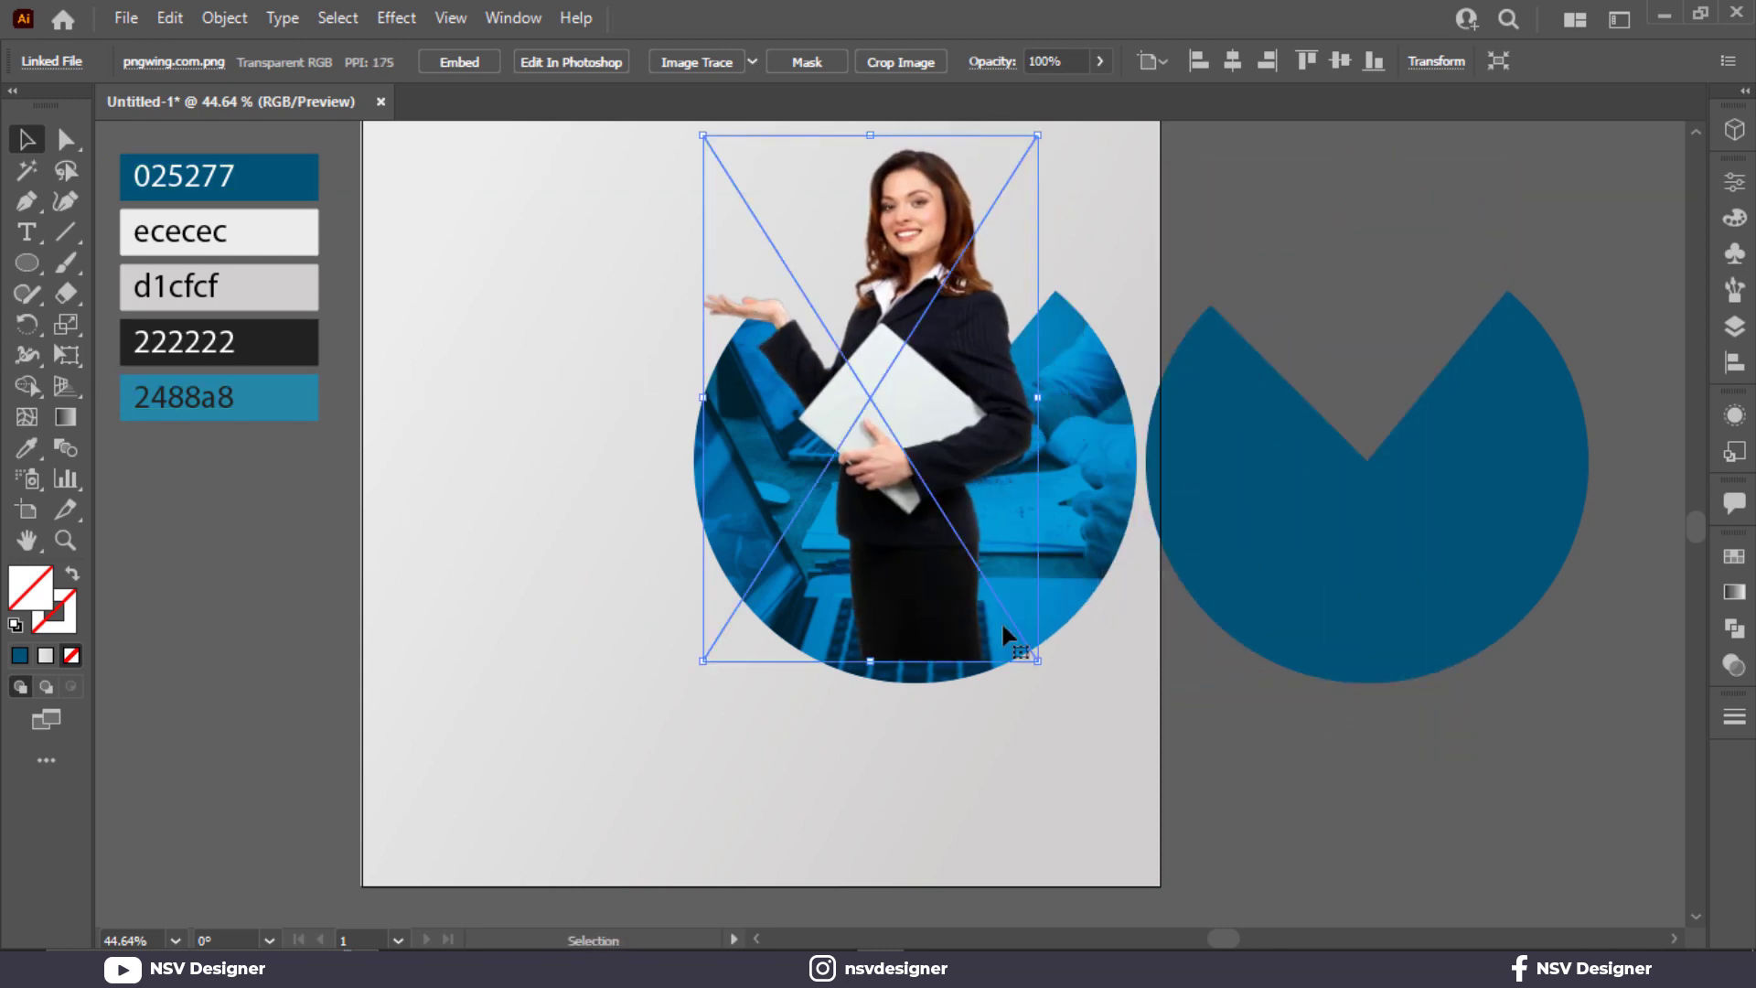
{"action": "left_click_drag", "start_coordinate": [1039, 662], "coordinate": [1059, 696]}
{"action": "left_click_drag", "start_coordinate": [871, 633], "coordinate": [872, 674]}
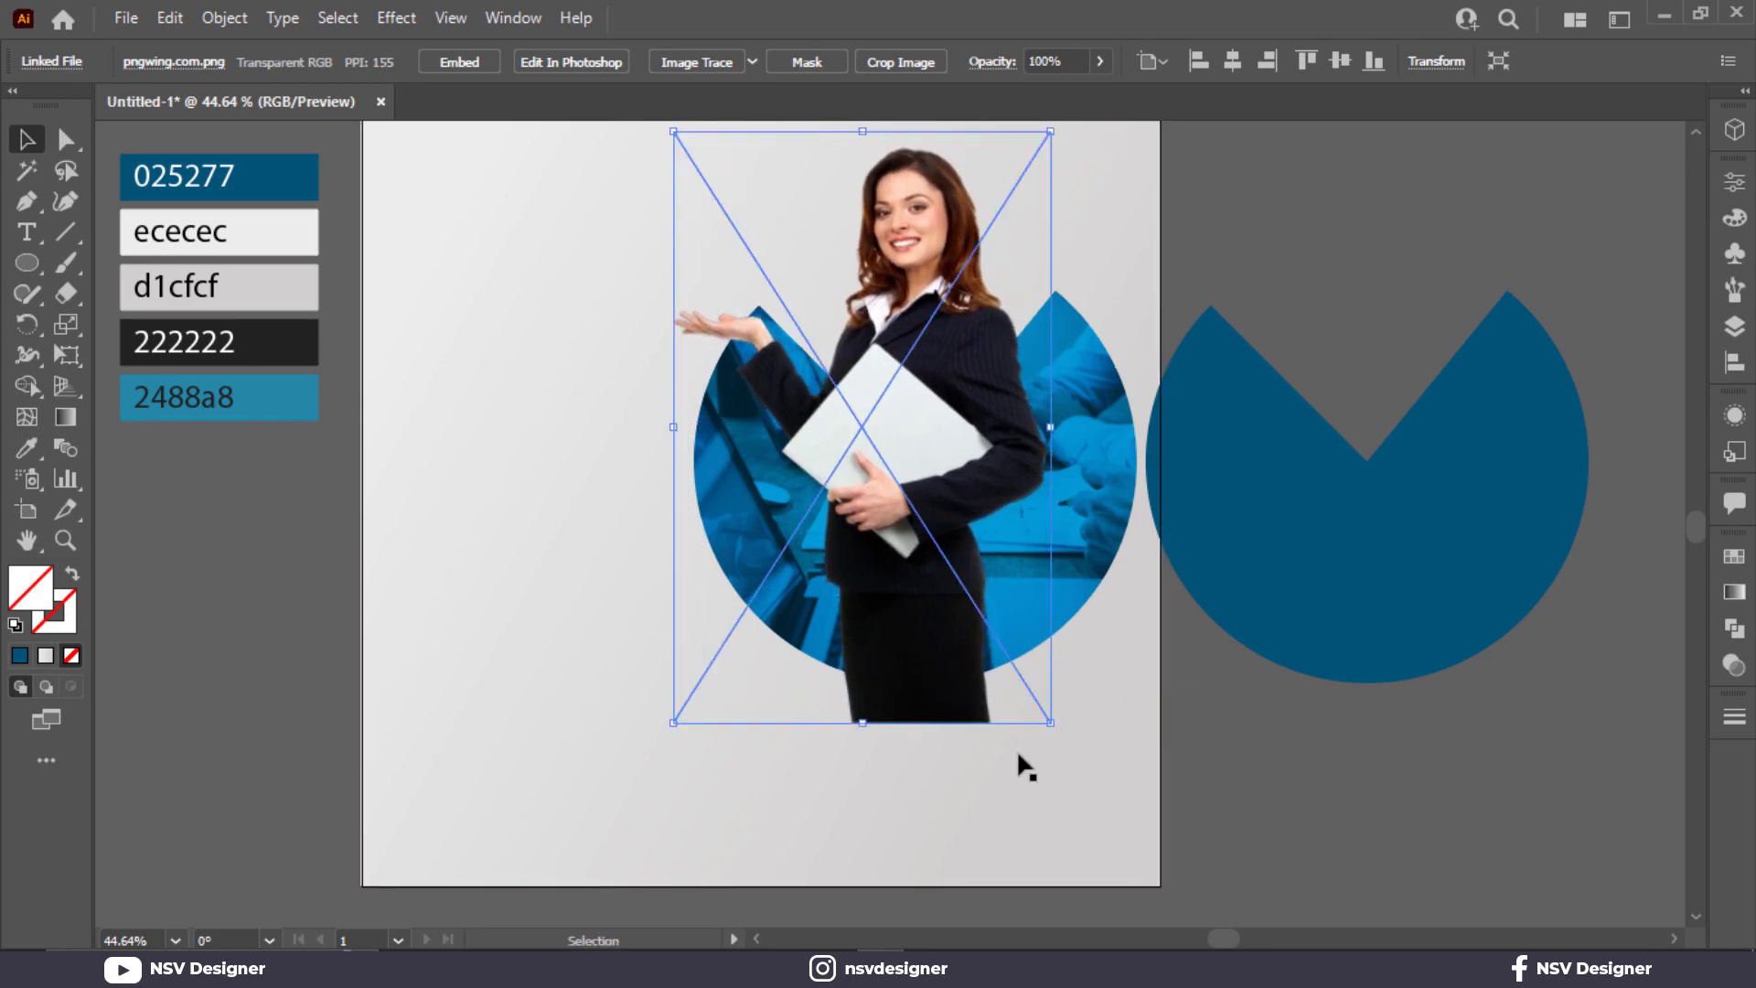
{"action": "left_click_drag", "start_coordinate": [947, 727], "coordinate": [1392, 737]}
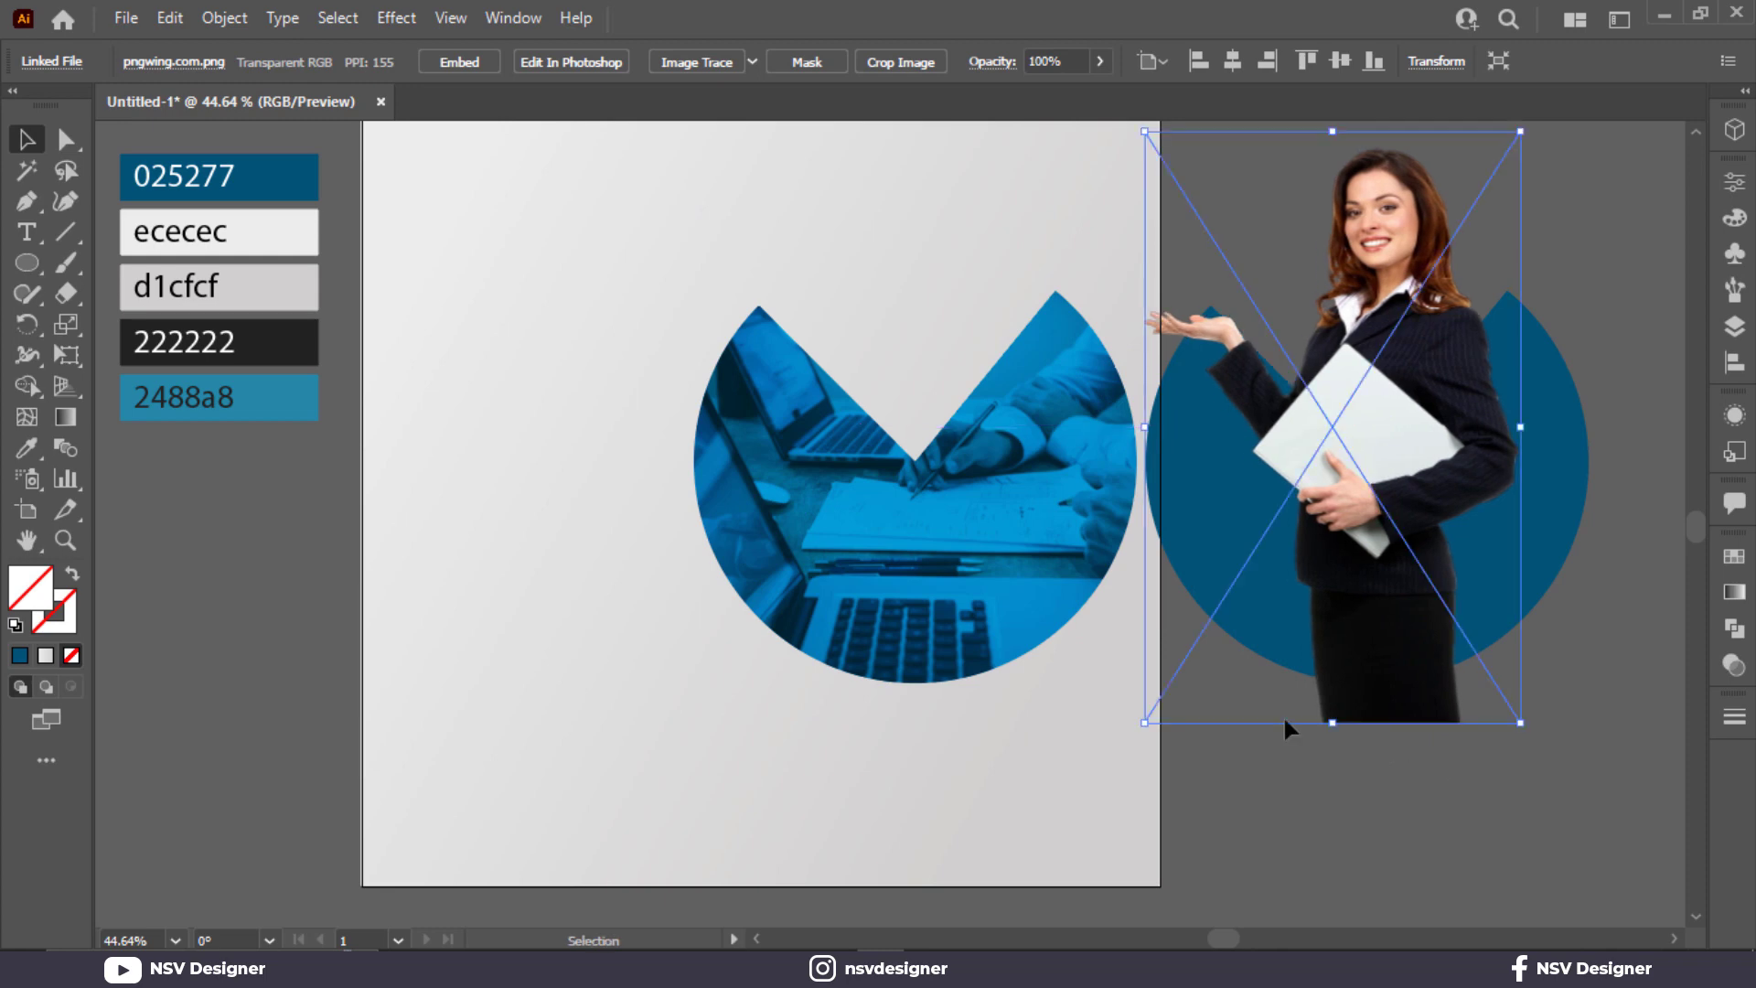
Start a Pen tool outline around the woman's outstretched hand and trace it loosely along the top of her forearm.
{"action": "left_click", "coordinate": [28, 202]}
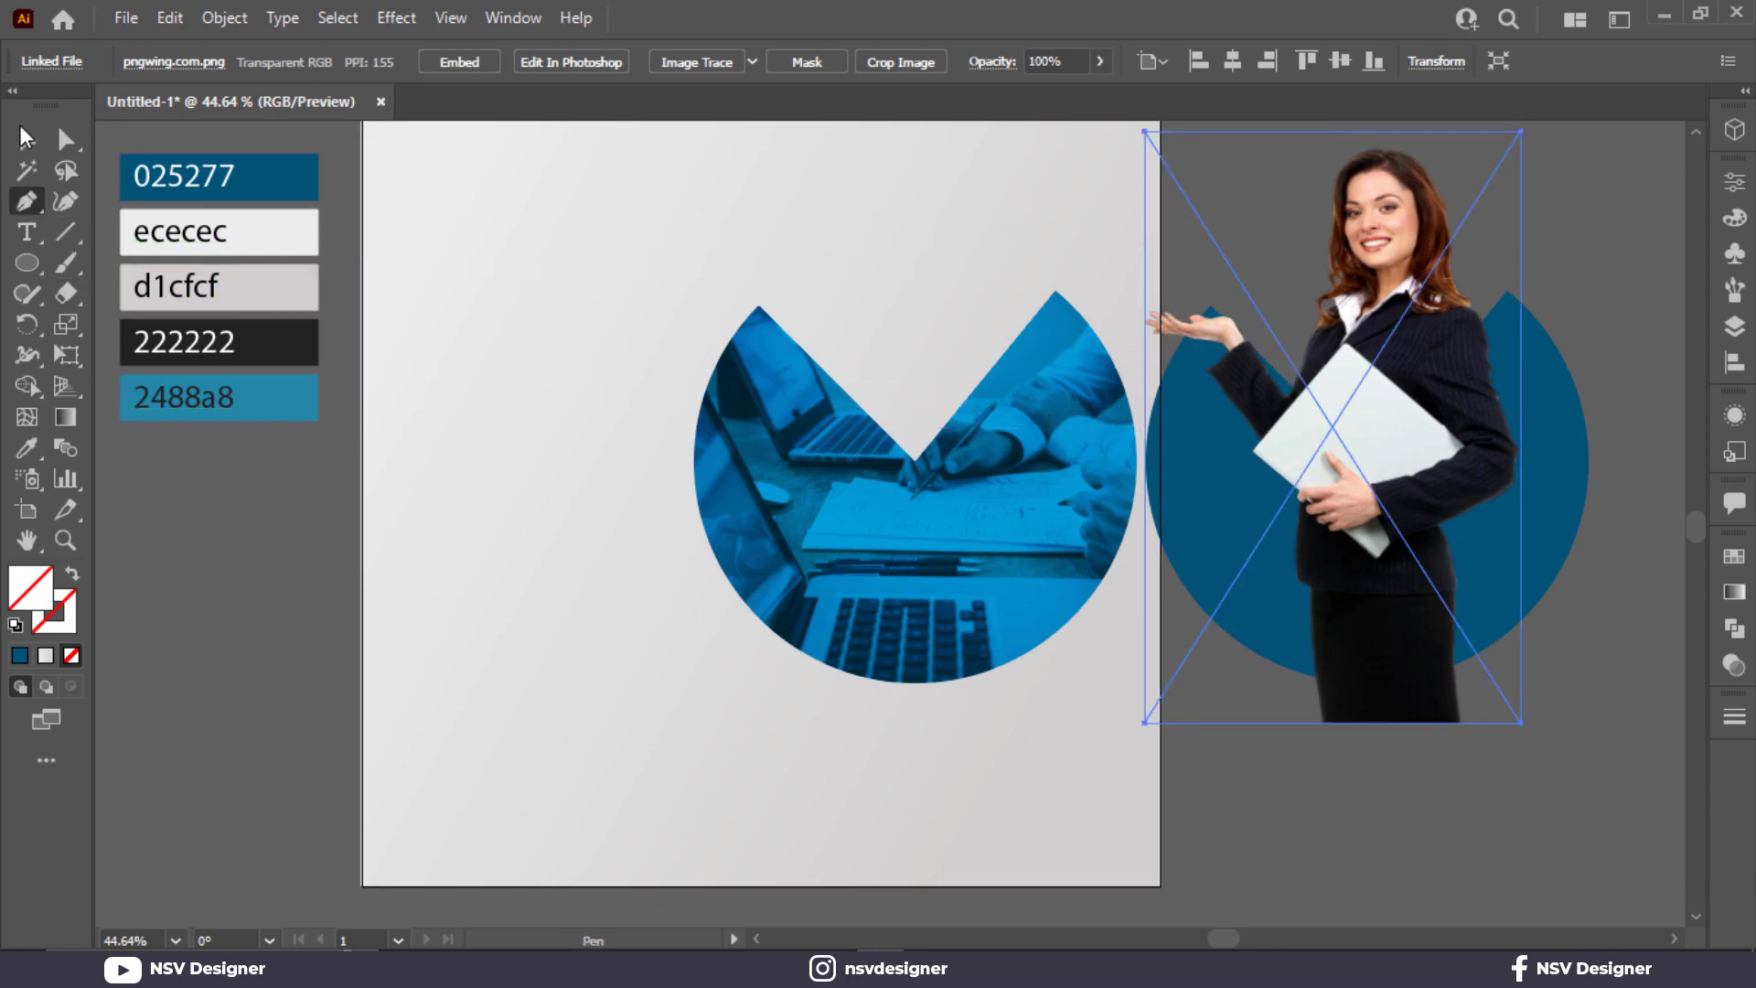
{"action": "key", "text": "v"}
{"action": "left_click", "coordinate": [582, 208]}
{"action": "key", "text": "p"}
{"action": "scroll", "coordinate": [1179, 366], "scroll_direction": "up", "scroll_amount": 2}
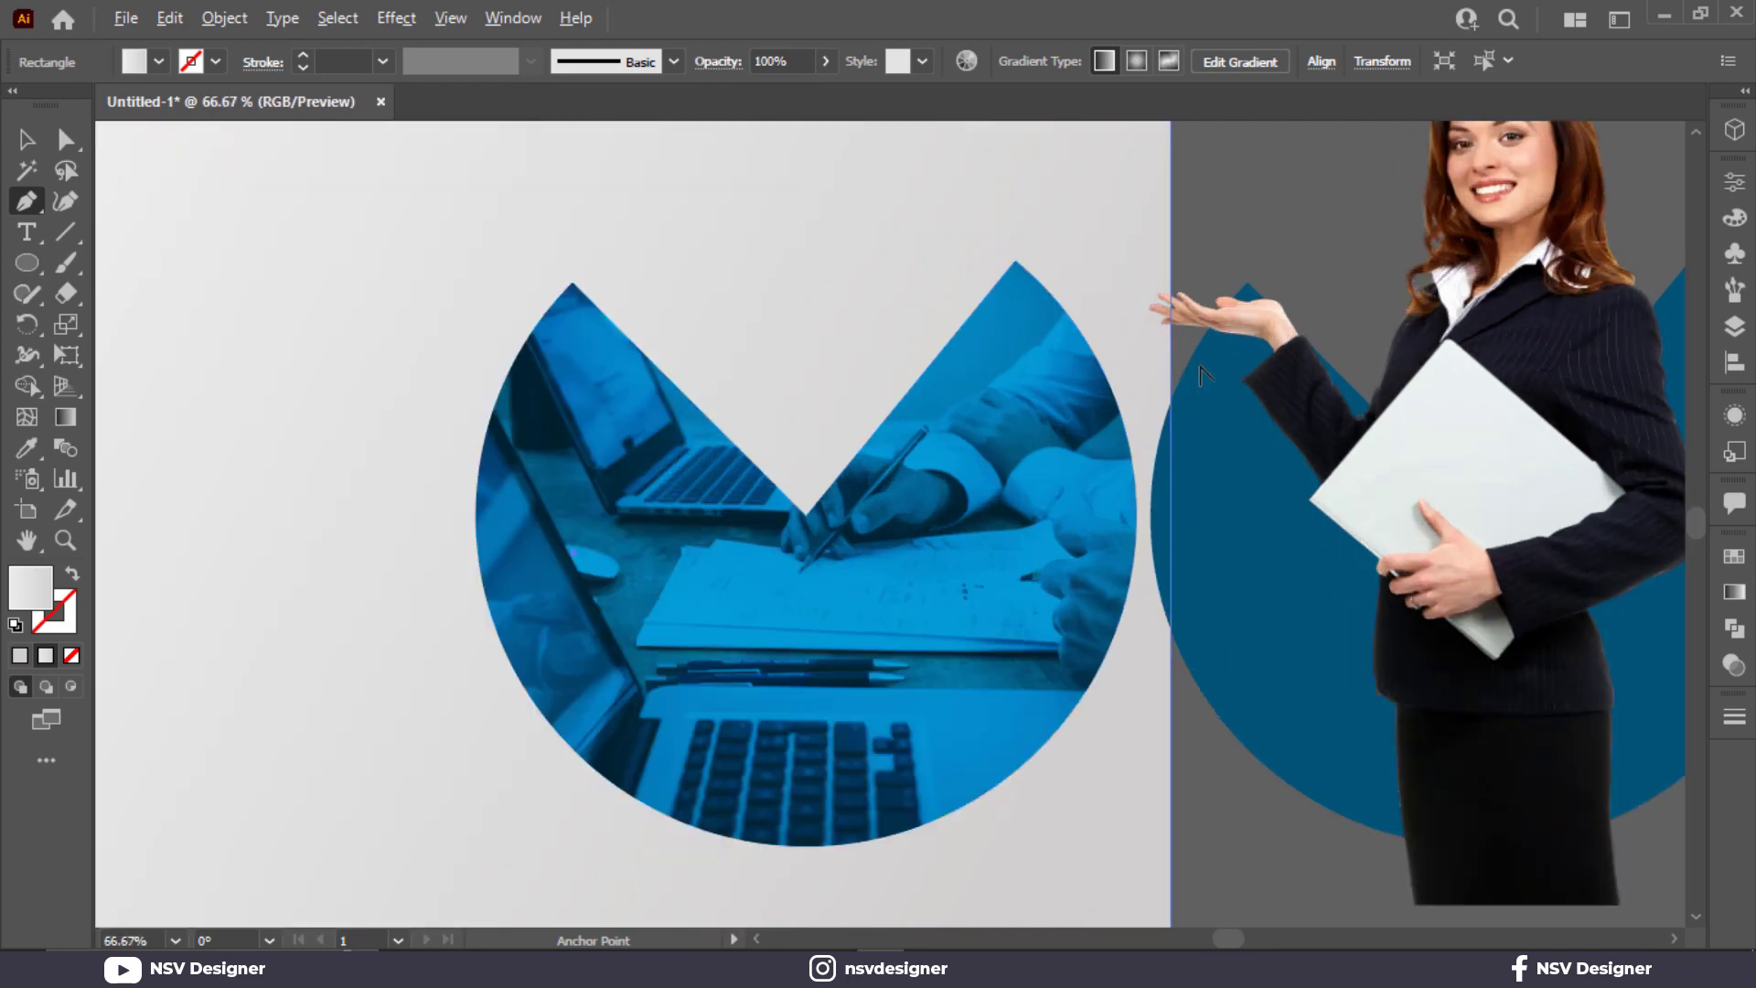
{"action": "left_click_drag", "start_coordinate": [1172, 364], "coordinate": [1224, 365]}
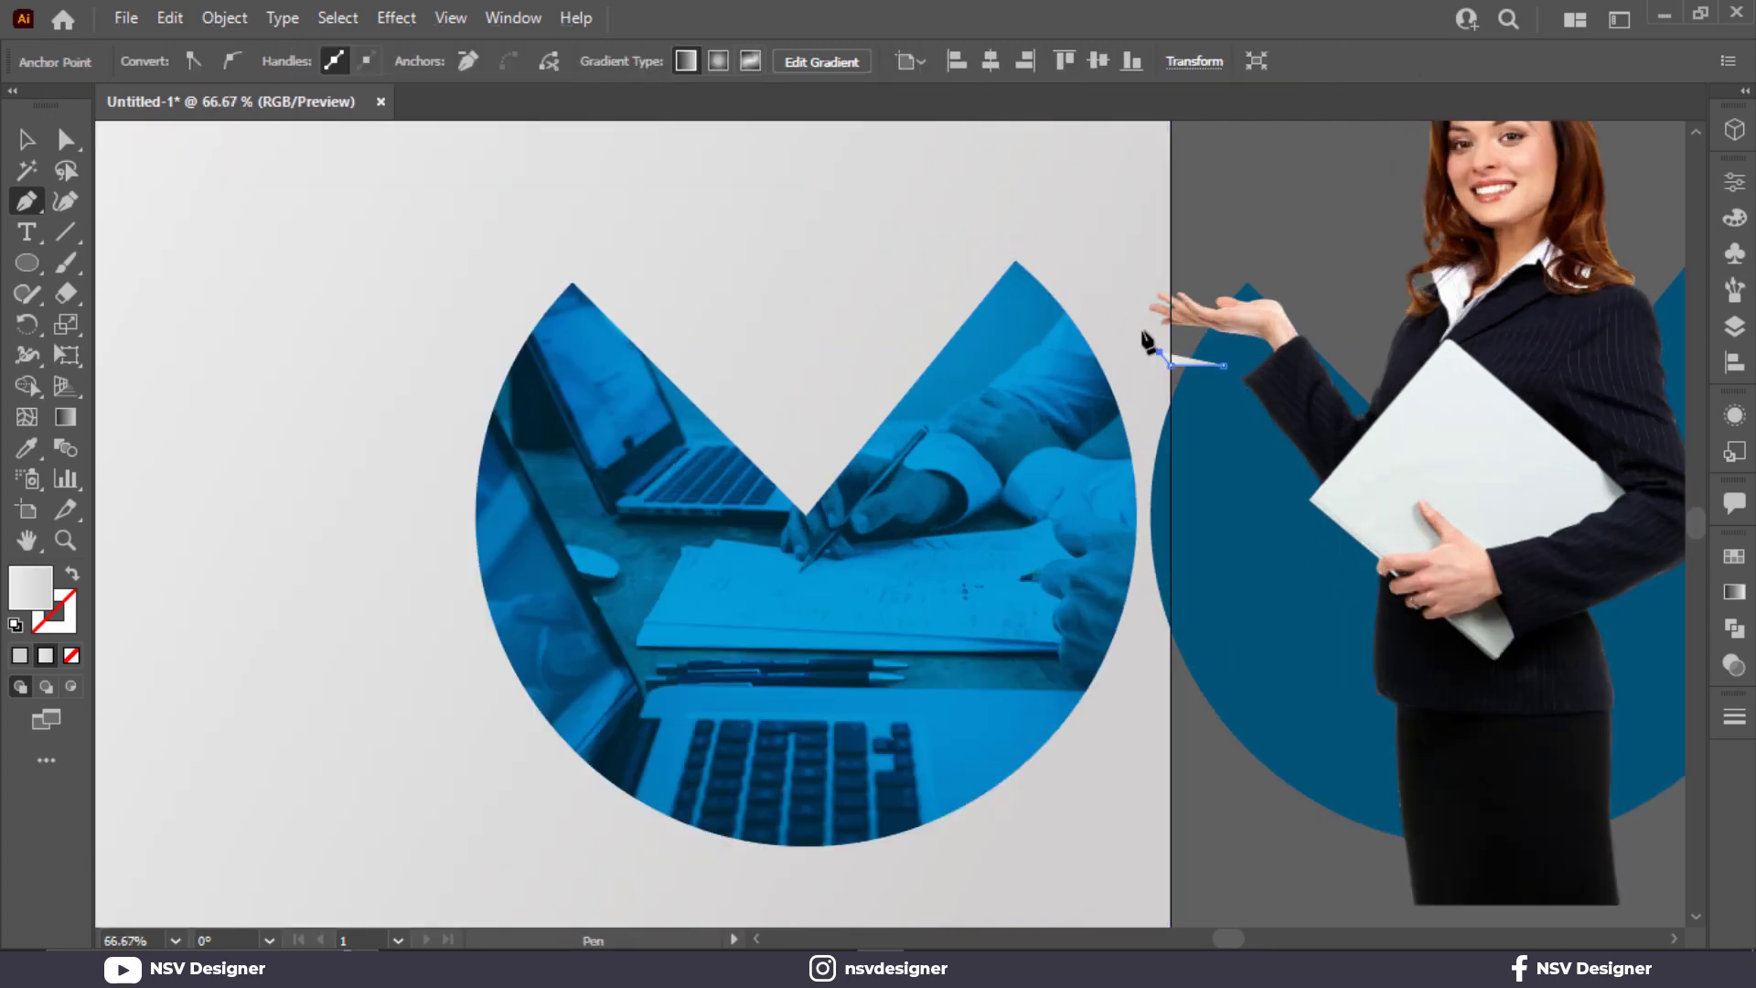
{"action": "left_click", "coordinate": [1143, 263]}
{"action": "left_click", "coordinate": [1192, 255]}
{"action": "left_click", "coordinate": [1223, 257]}
{"action": "left_click", "coordinate": [1246, 271]}
{"action": "left_click", "coordinate": [1312, 291]}
{"action": "left_click", "coordinate": [1359, 302]}
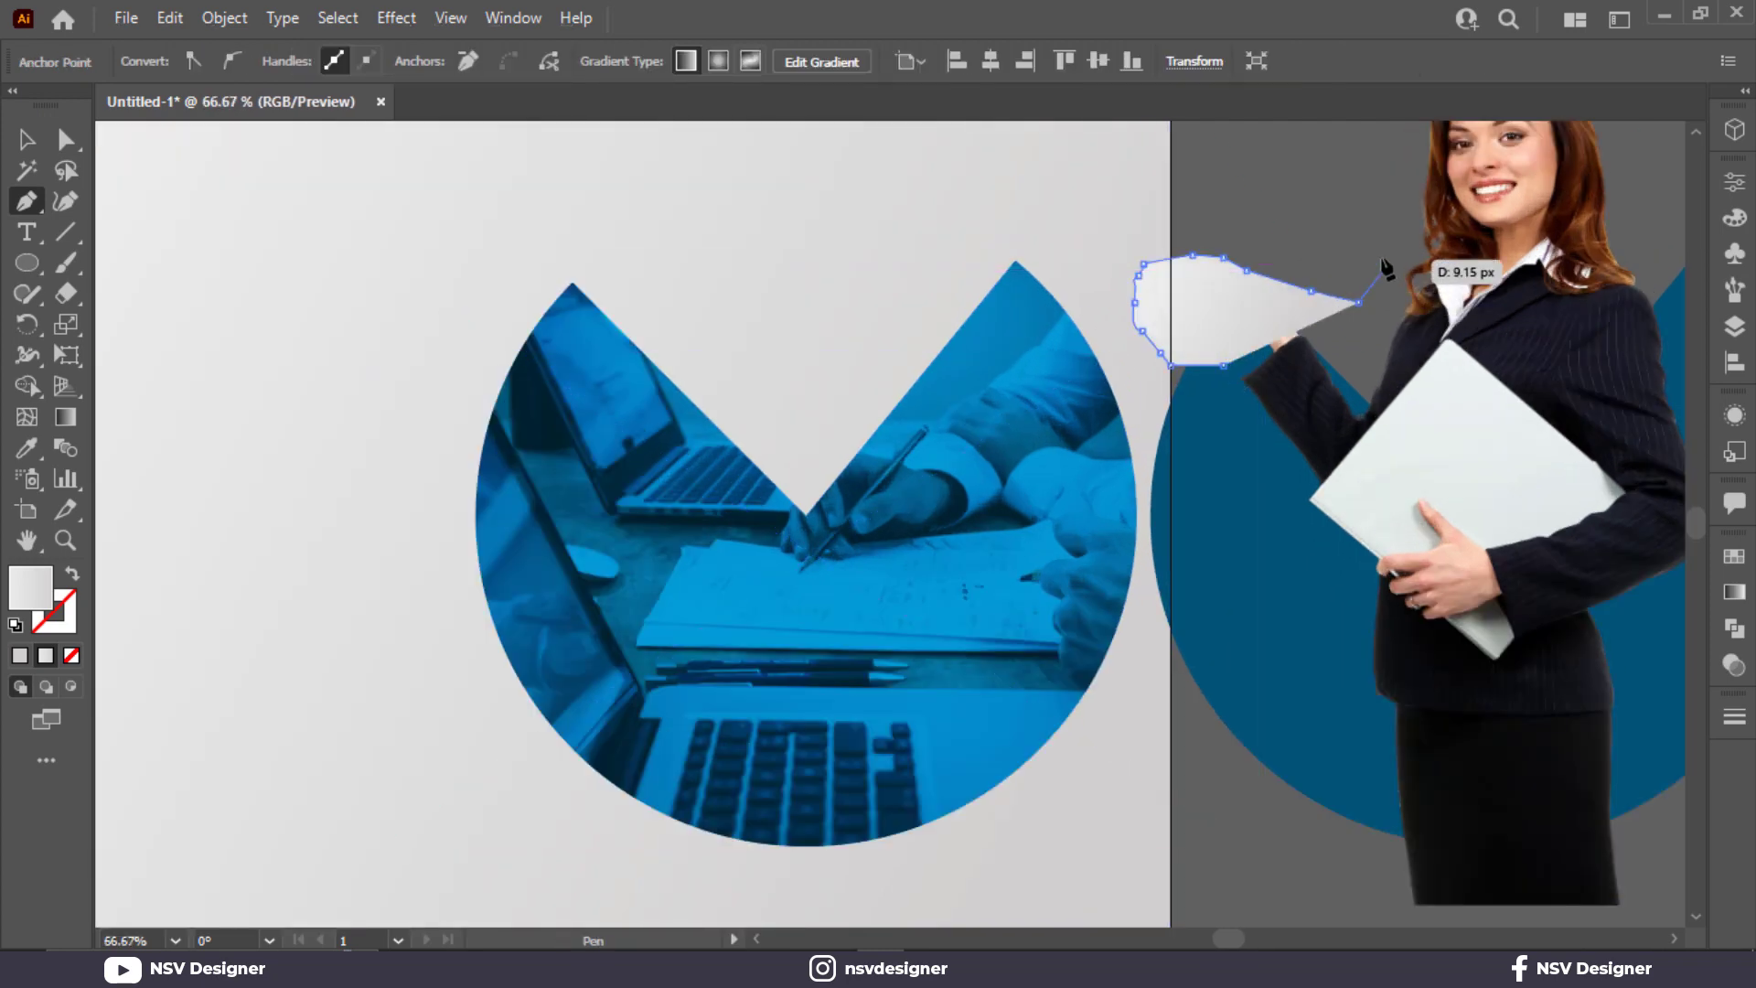
Continue the outline loosely up and around the woman's head and down to the hair at her other shoulder.
{"action": "left_click", "coordinate": [1384, 270]}
{"action": "scroll", "coordinate": [1387, 271], "scroll_direction": "up", "scroll_amount": 3}
{"action": "left_click", "coordinate": [1419, 334]}
{"action": "left_click", "coordinate": [1418, 291]}
{"action": "left_click", "coordinate": [1502, 259]}
{"action": "left_click", "coordinate": [1577, 258]}
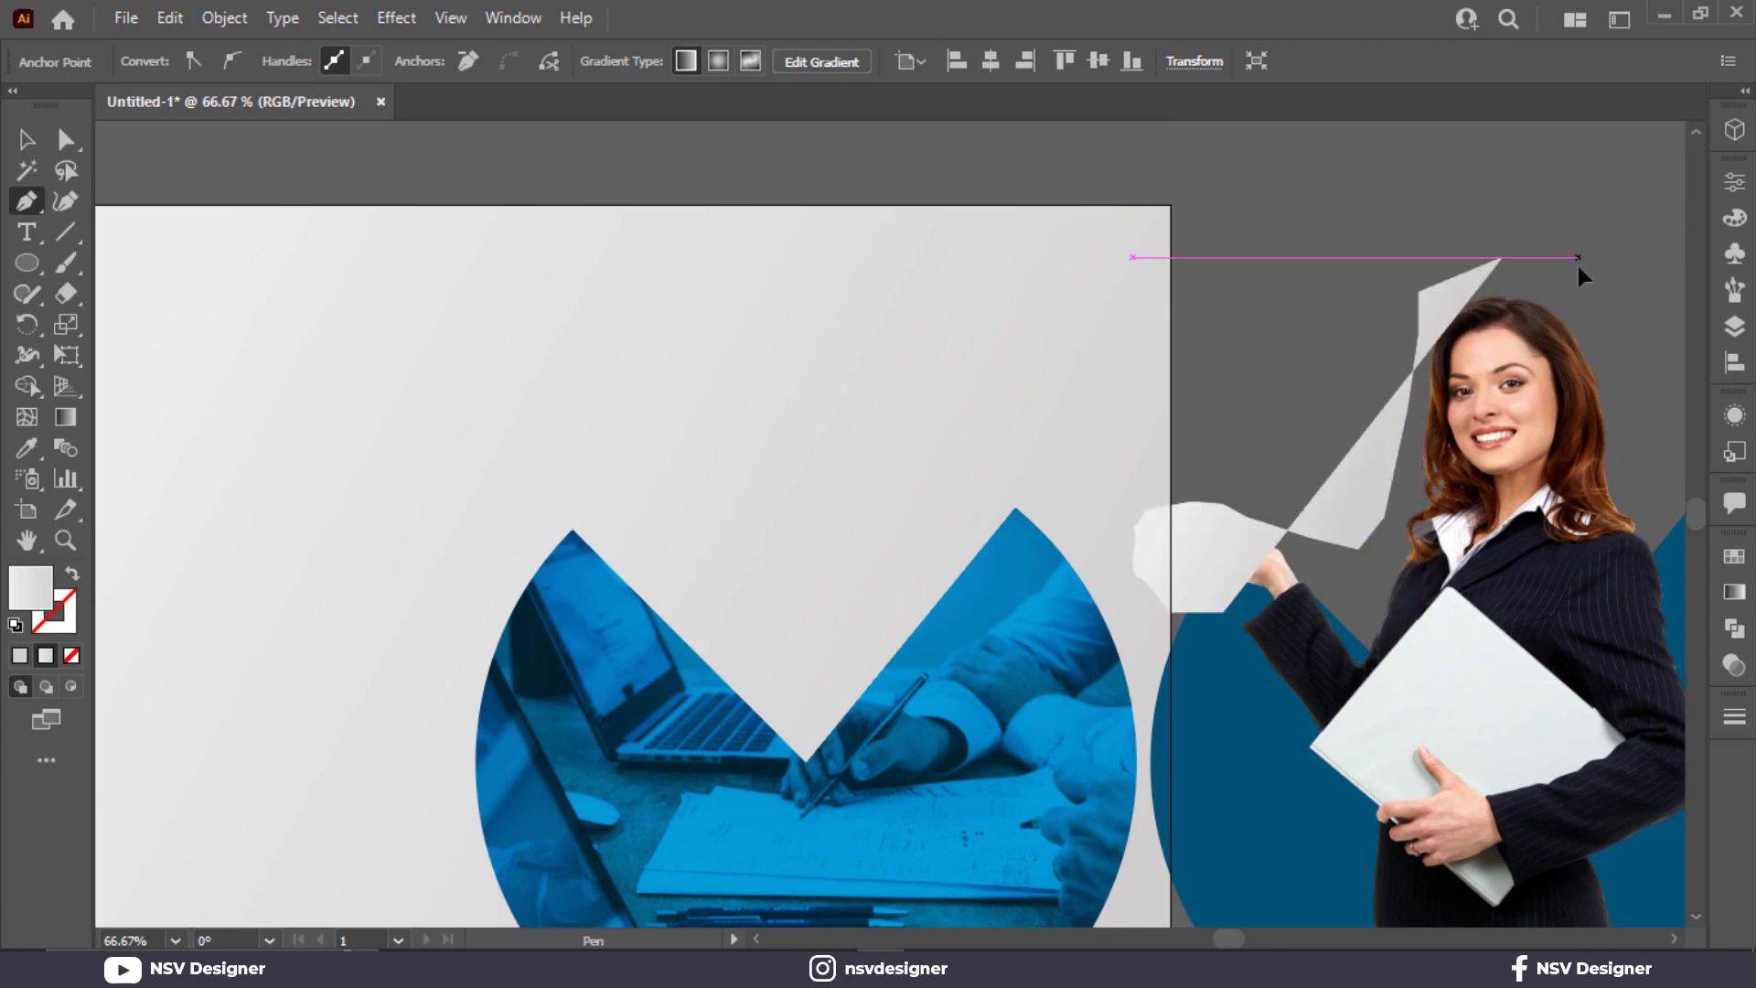
{"action": "left_click", "coordinate": [1583, 327]}
{"action": "left_click_drag", "start_coordinate": [1538, 386], "coordinate": [992, 218]}
{"action": "left_click", "coordinate": [1102, 260]}
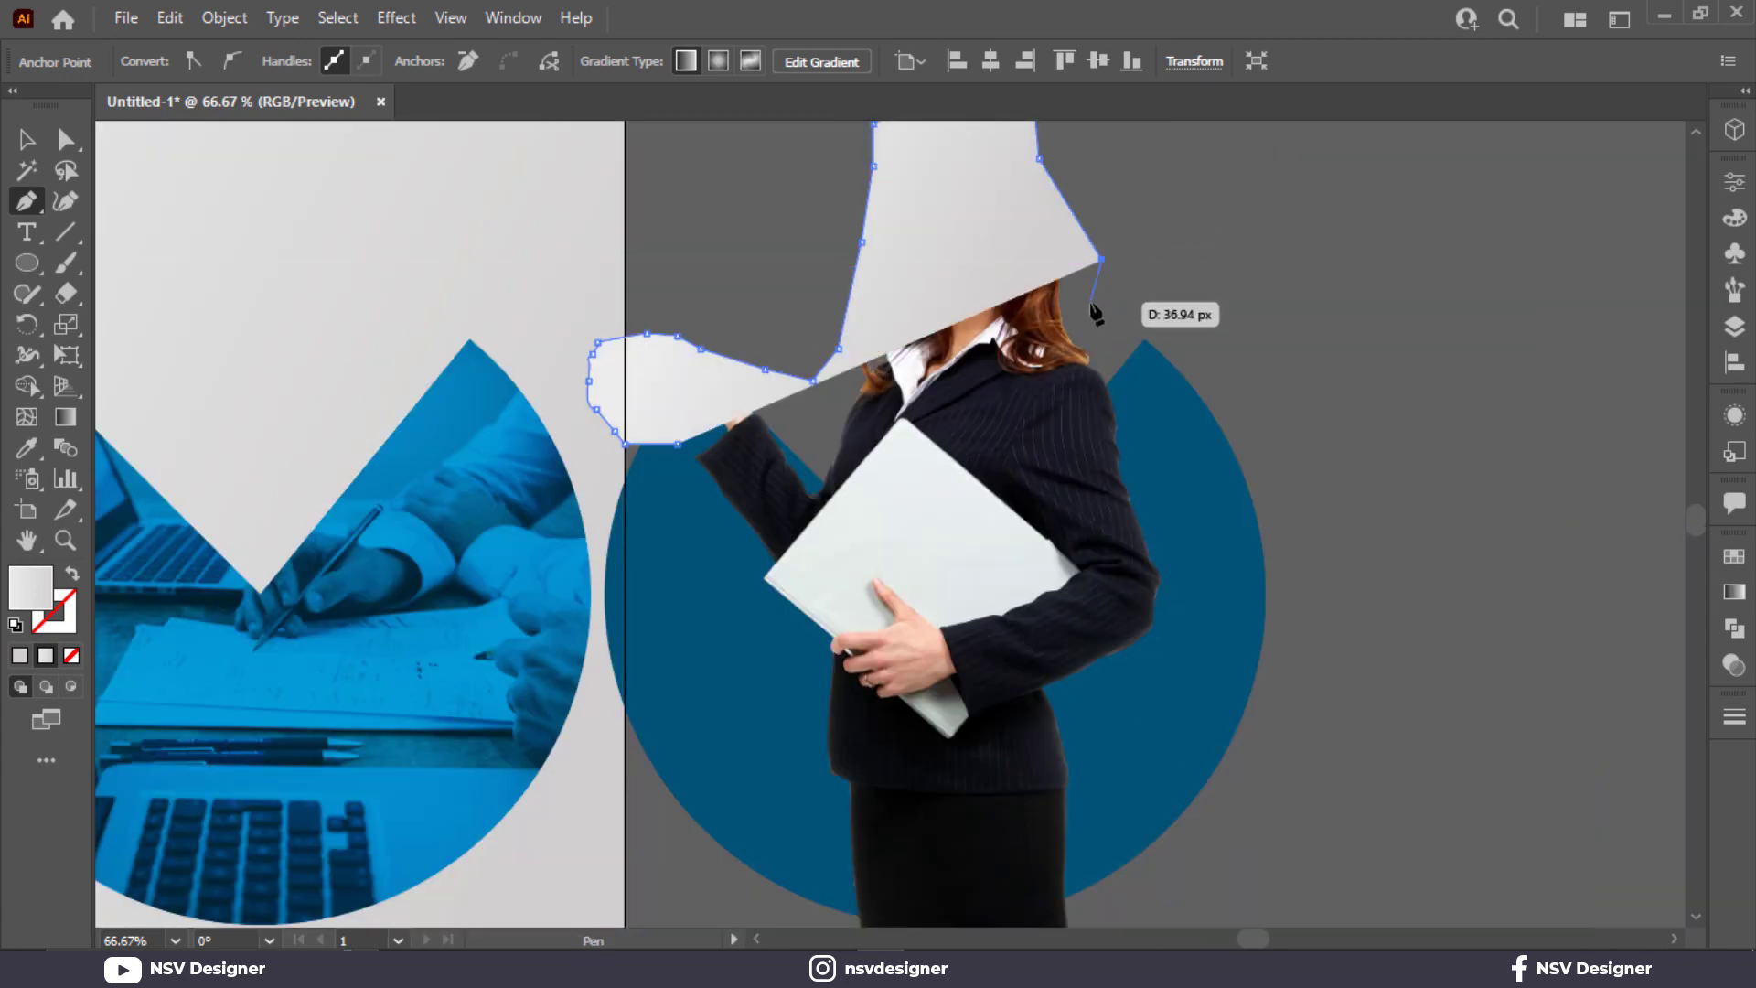
Extend the outline over the woman's shoulder and down along the arm holding the folder.
{"action": "left_click", "coordinate": [1091, 302]}
{"action": "left_click", "coordinate": [1109, 341]}
{"action": "left_click", "coordinate": [1141, 381]}
{"action": "left_click", "coordinate": [1156, 453]}
{"action": "left_click", "coordinate": [1145, 523]}
{"action": "left_click", "coordinate": [1126, 654]}
{"action": "left_click", "coordinate": [1114, 708]}
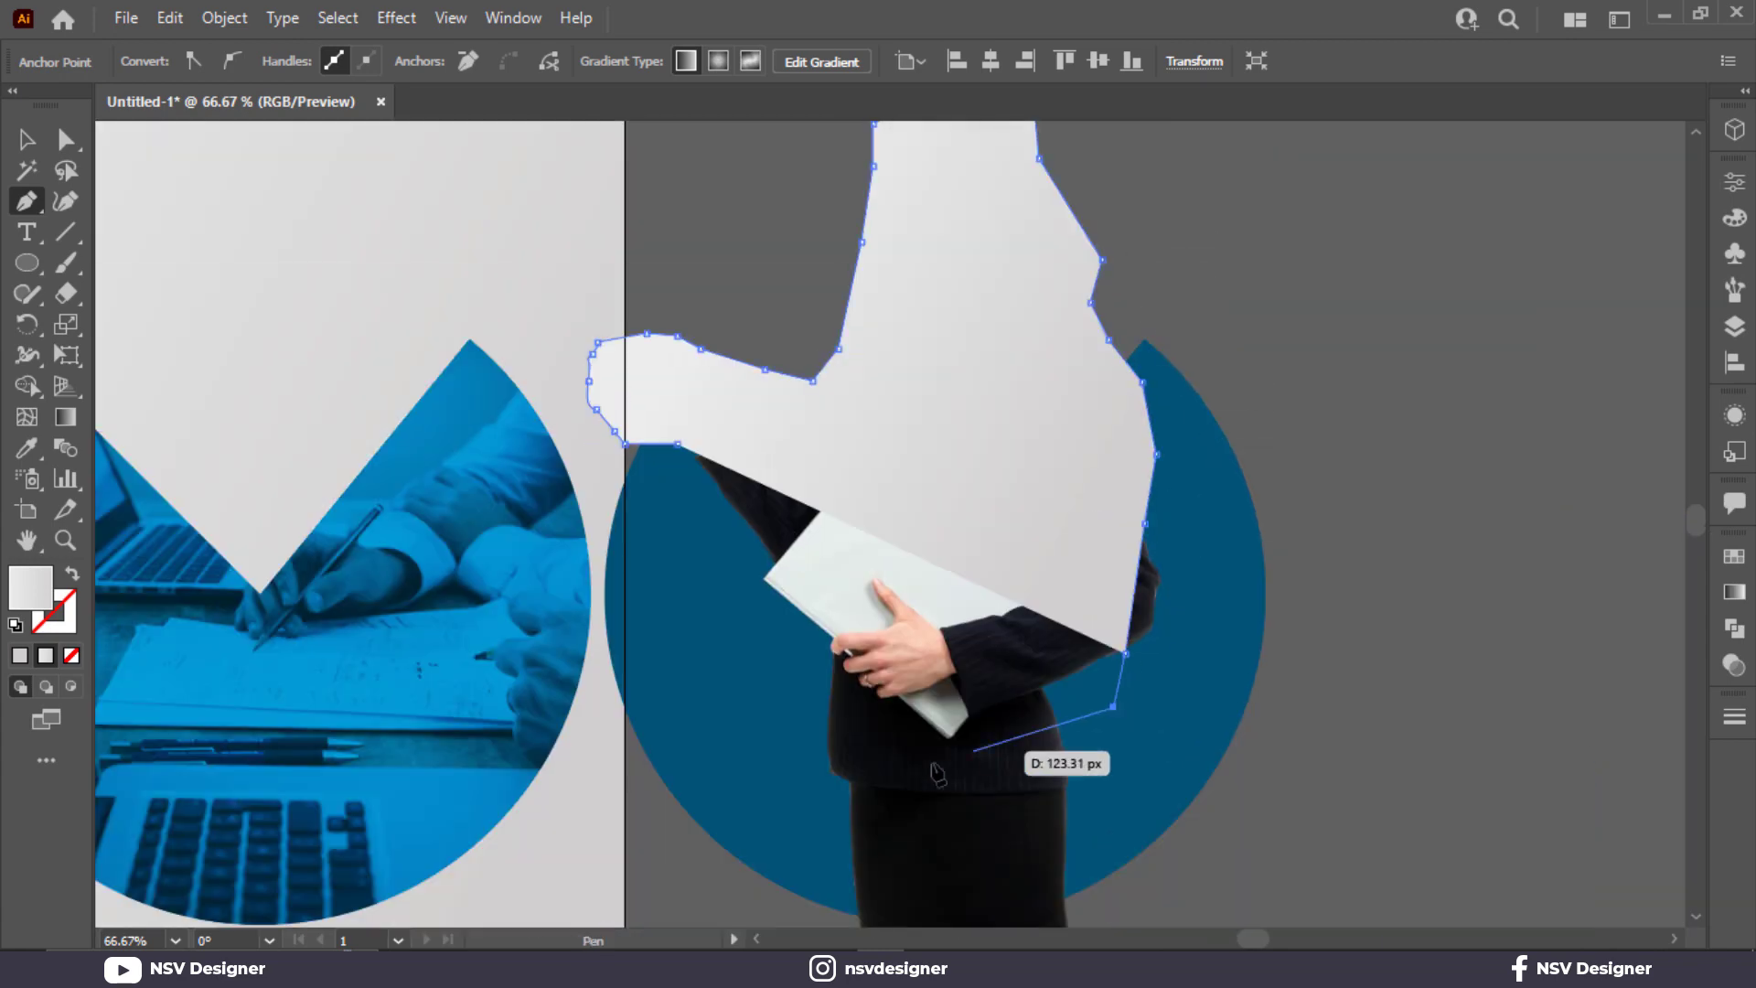
Trace the outline across the woman's waist and back up to the outstretched hand, closing the path at its starting point.
{"action": "left_click", "coordinate": [910, 771]}
{"action": "left_click", "coordinate": [815, 778]}
{"action": "left_click", "coordinate": [696, 672]}
{"action": "left_click", "coordinate": [652, 609]}
{"action": "left_click", "coordinate": [633, 542]}
{"action": "left_click", "coordinate": [625, 472]}
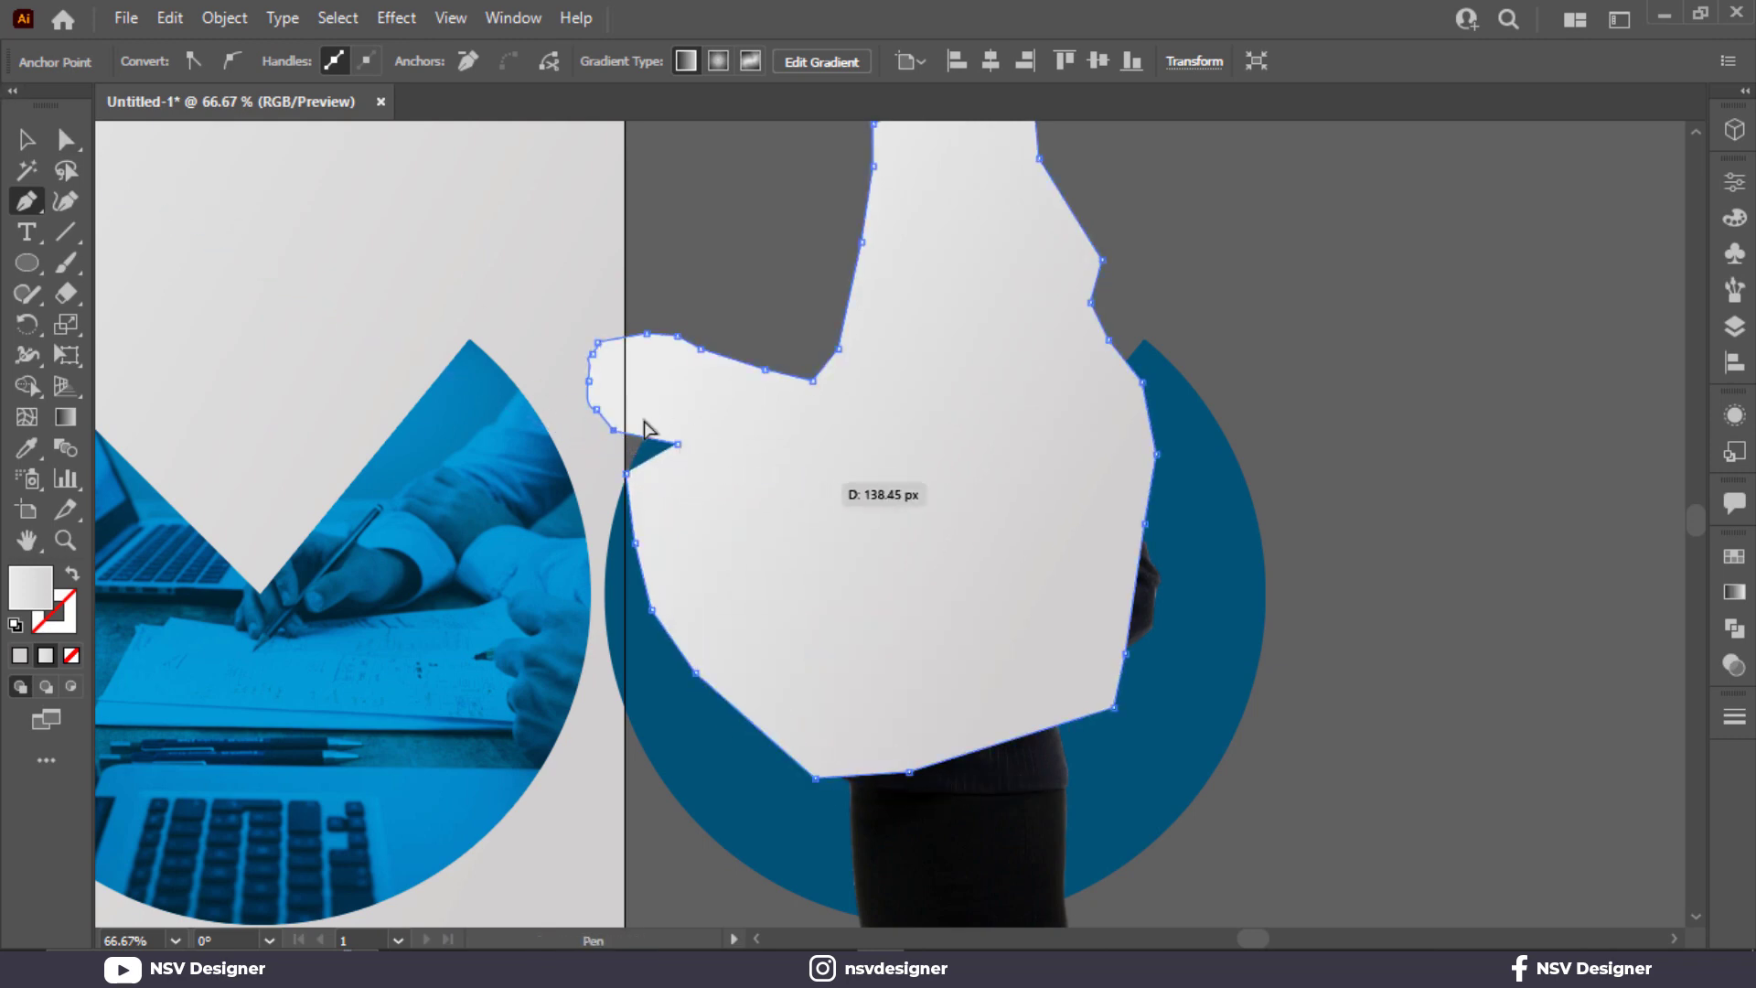
{"action": "left_click", "coordinate": [618, 434]}
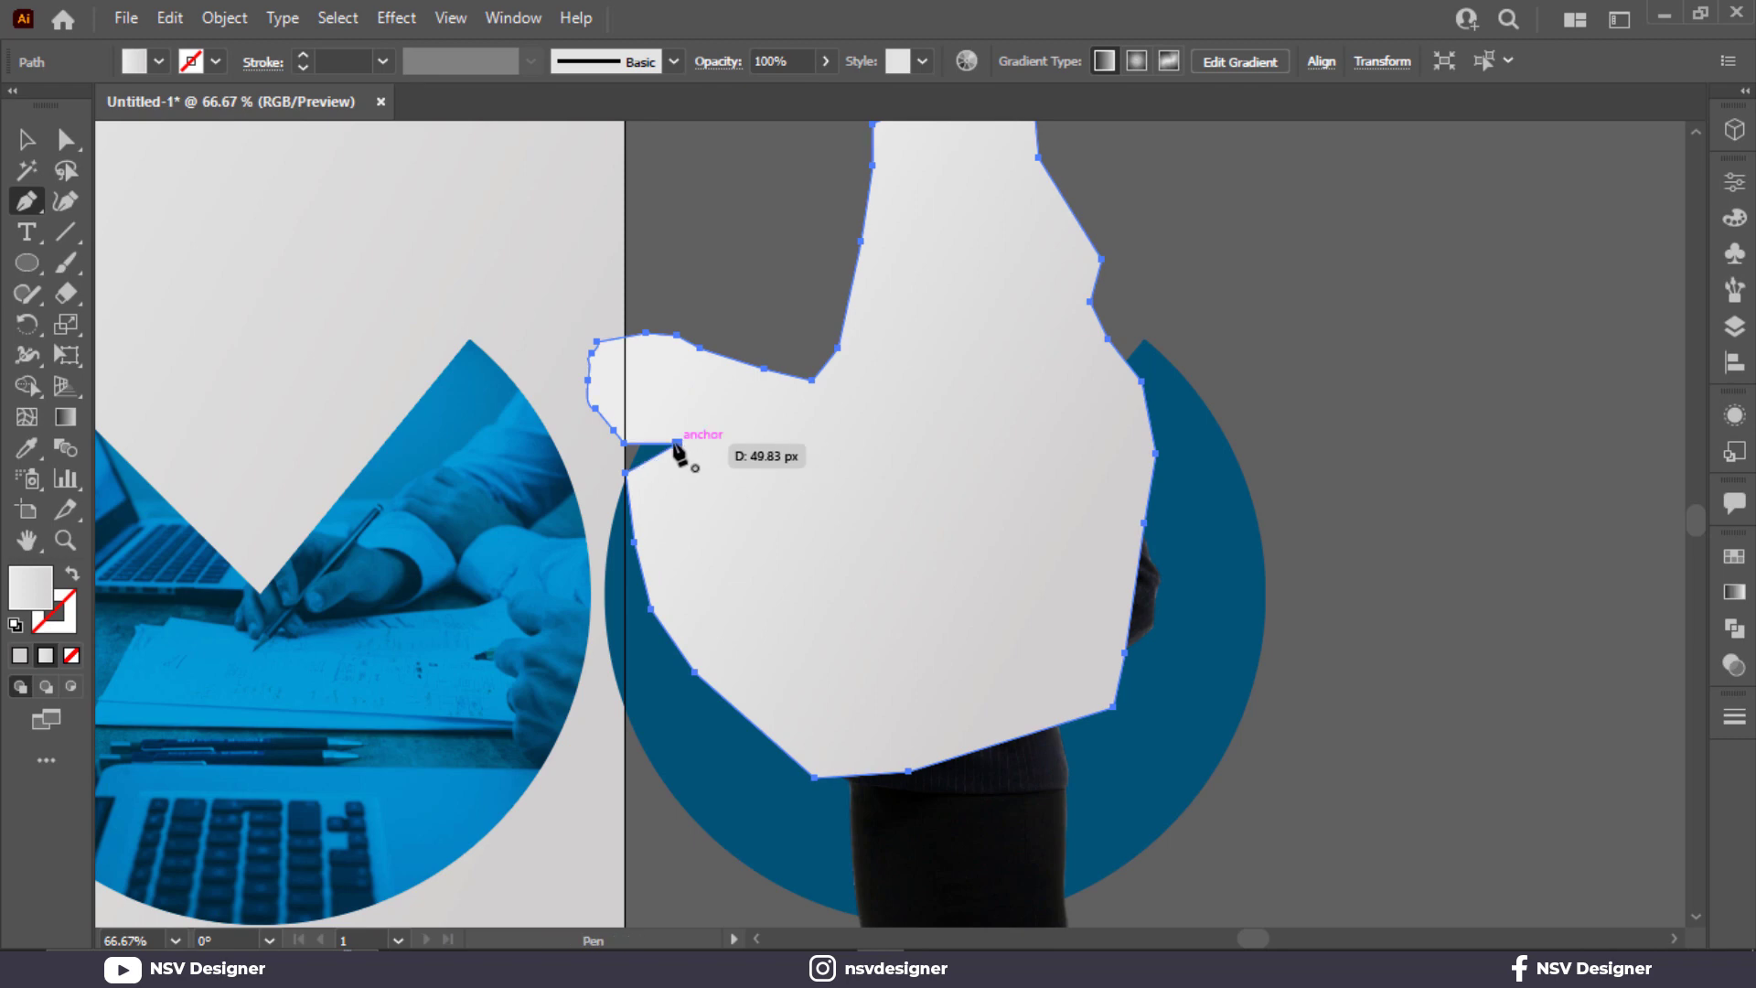
{"action": "left_click", "coordinate": [676, 444]}
Unite the traced outline with the duplicate blue shape beside the artboard and fill the merged shape with white.
{"action": "left_click", "coordinate": [27, 147]}
{"action": "left_click", "coordinate": [1274, 502]}
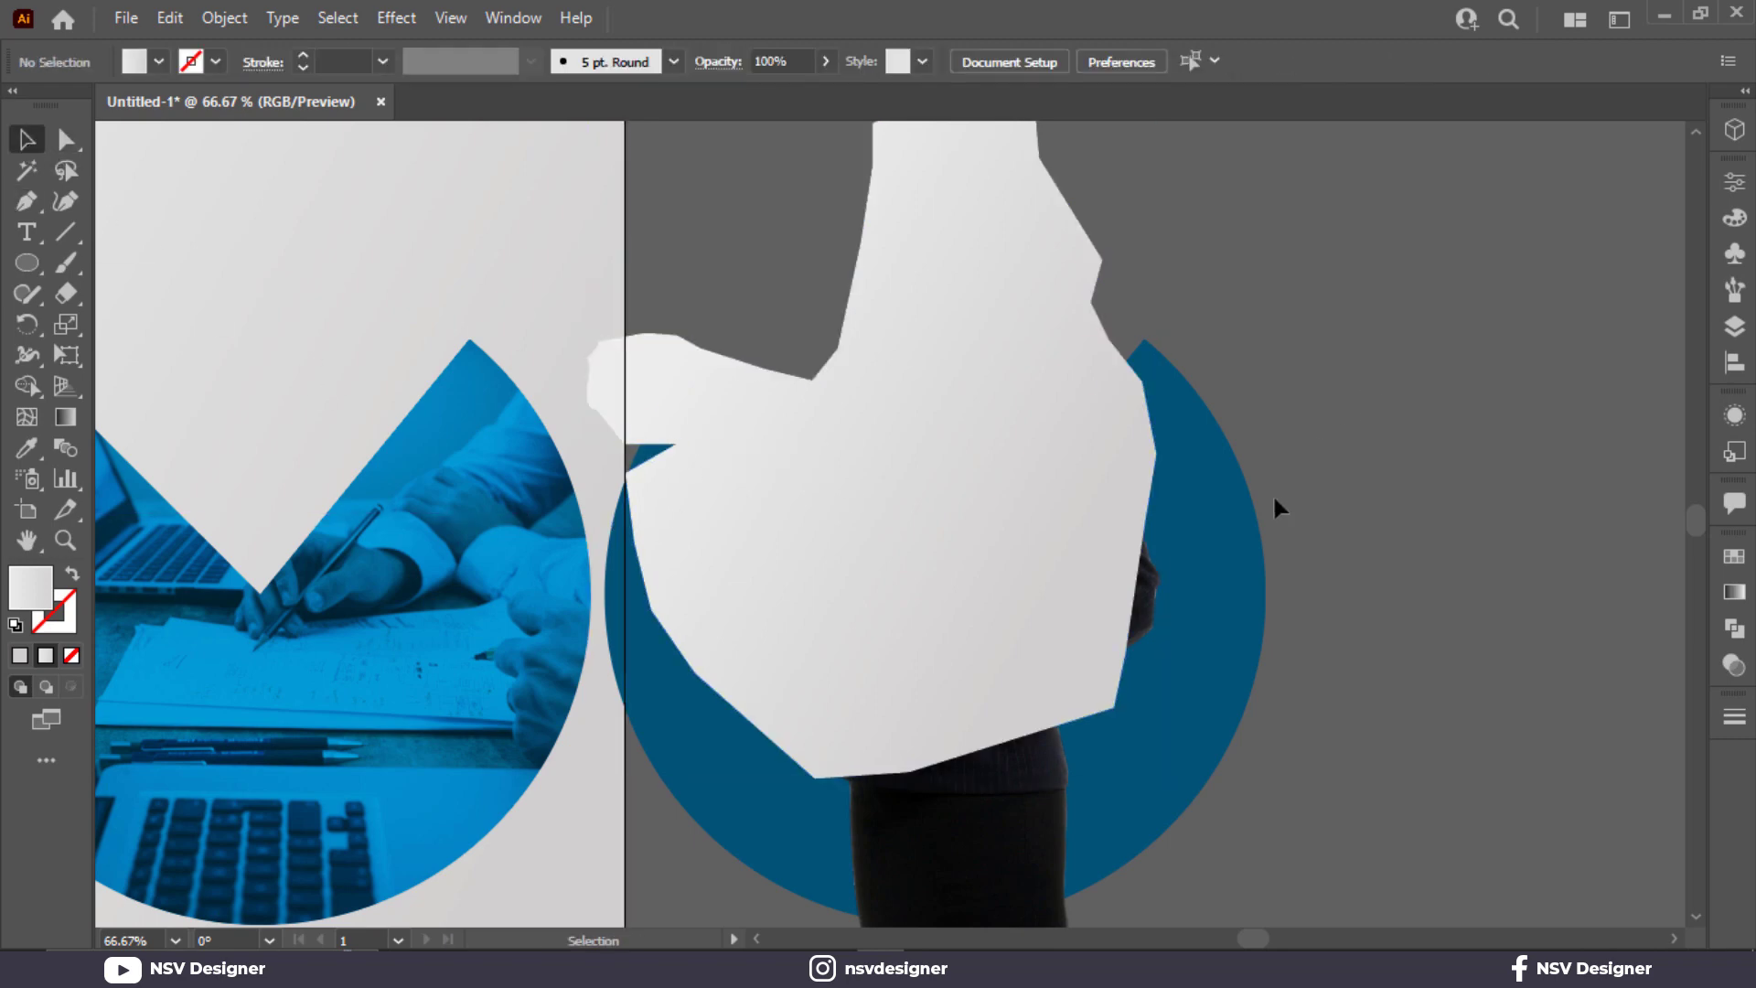
{"action": "left_click", "coordinate": [1177, 508]}
{"action": "left_click", "coordinate": [991, 319], "text": "shift"}
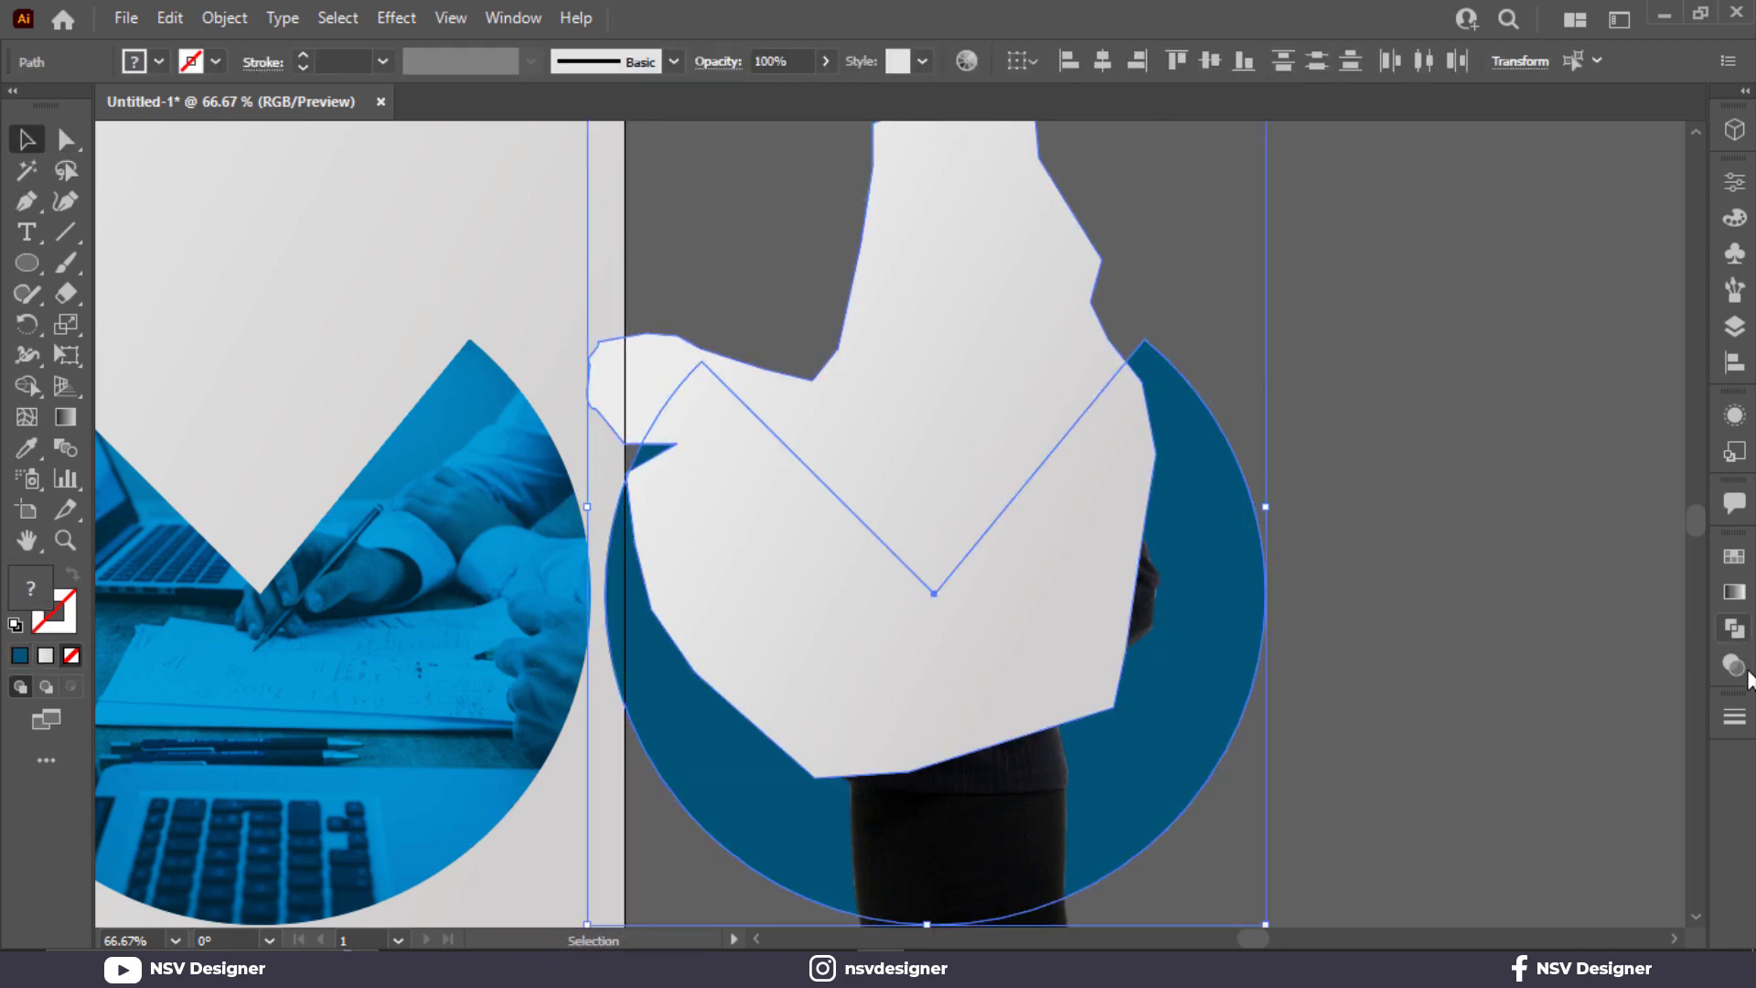
{"action": "left_click", "coordinate": [1735, 639]}
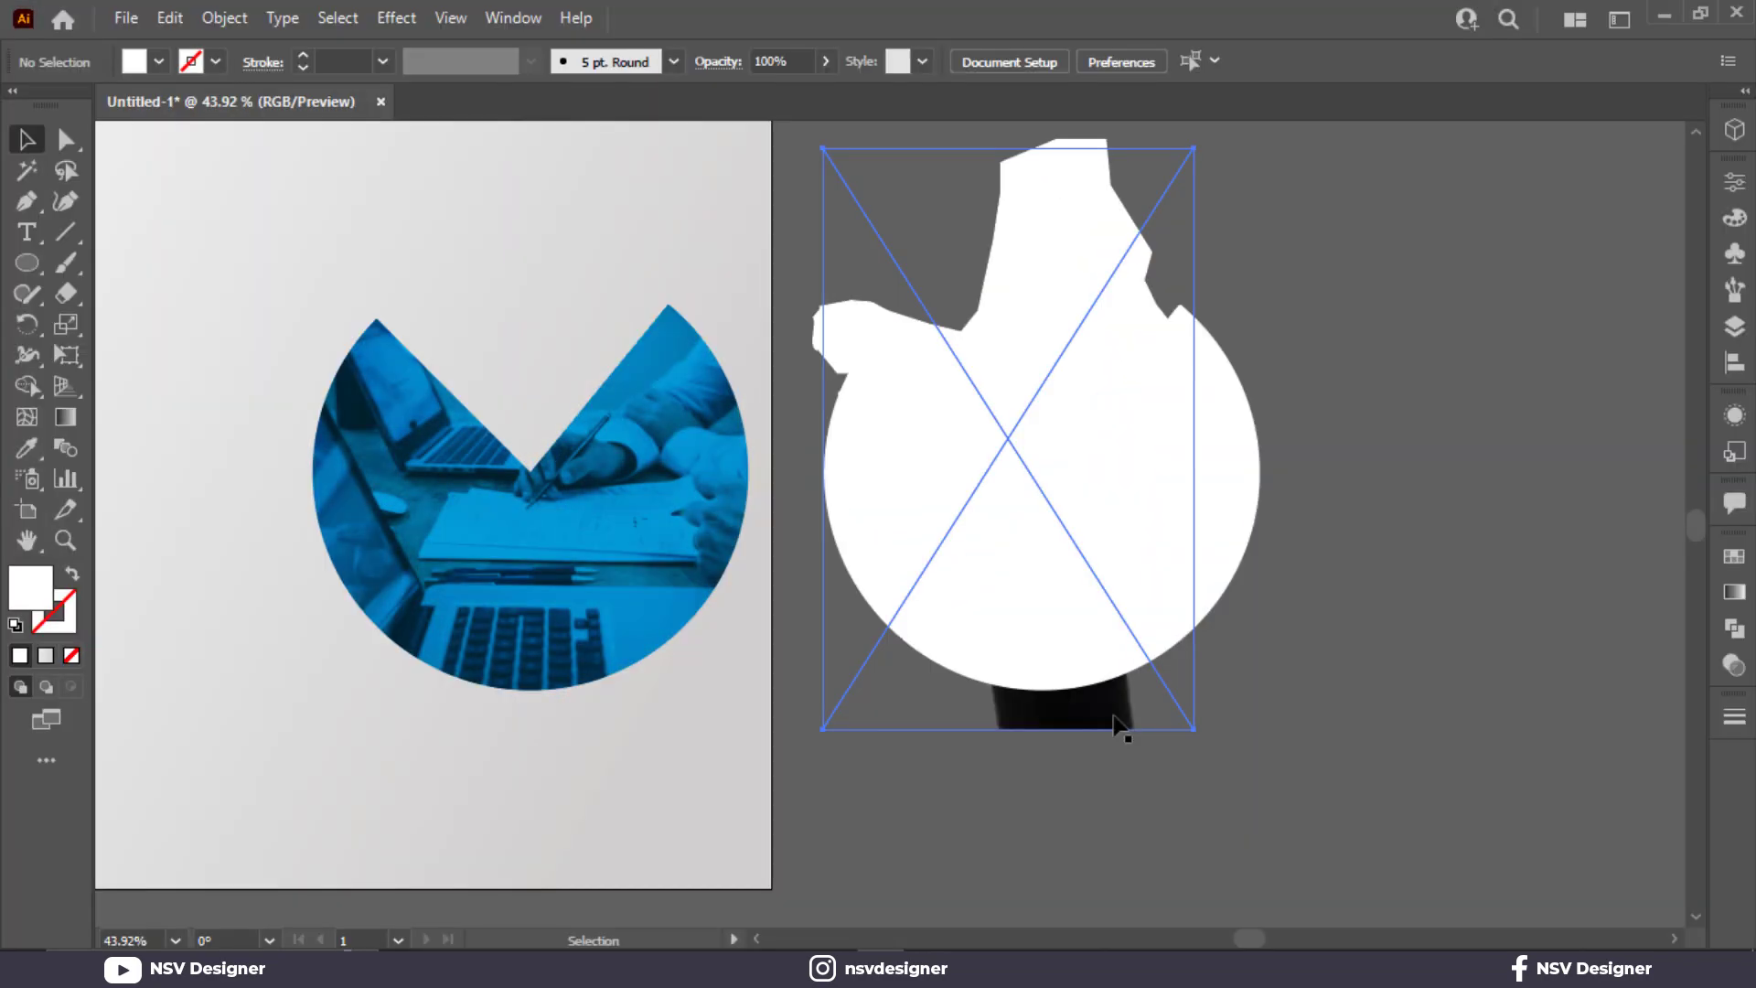
Bring the woman's image in front of the merged white shape.
{"action": "right_click", "coordinate": [1116, 722]}
{"action": "mouse_move", "coordinate": [1223, 573]}
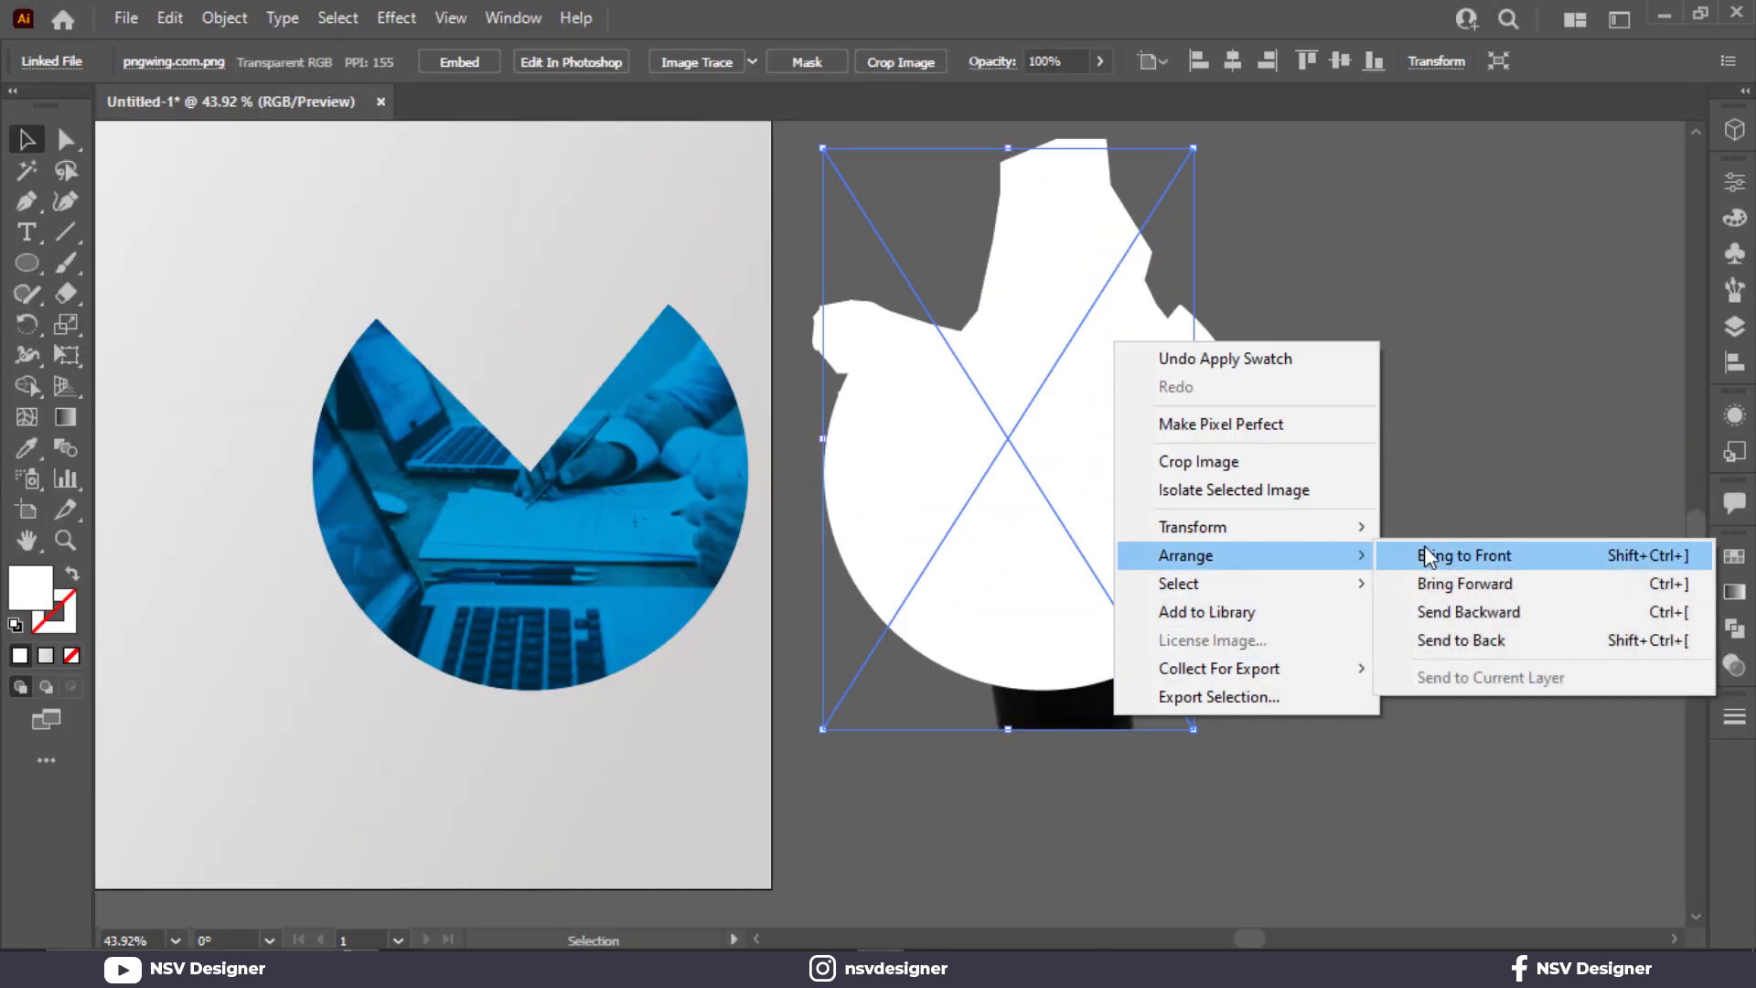
{"action": "left_click", "coordinate": [1427, 555]}
Apply a Multiply Drop Shadow to the woman's image with 75% opacity, 8 px X and Y offsets, and 7 px blur.
{"action": "left_click", "coordinate": [399, 19]}
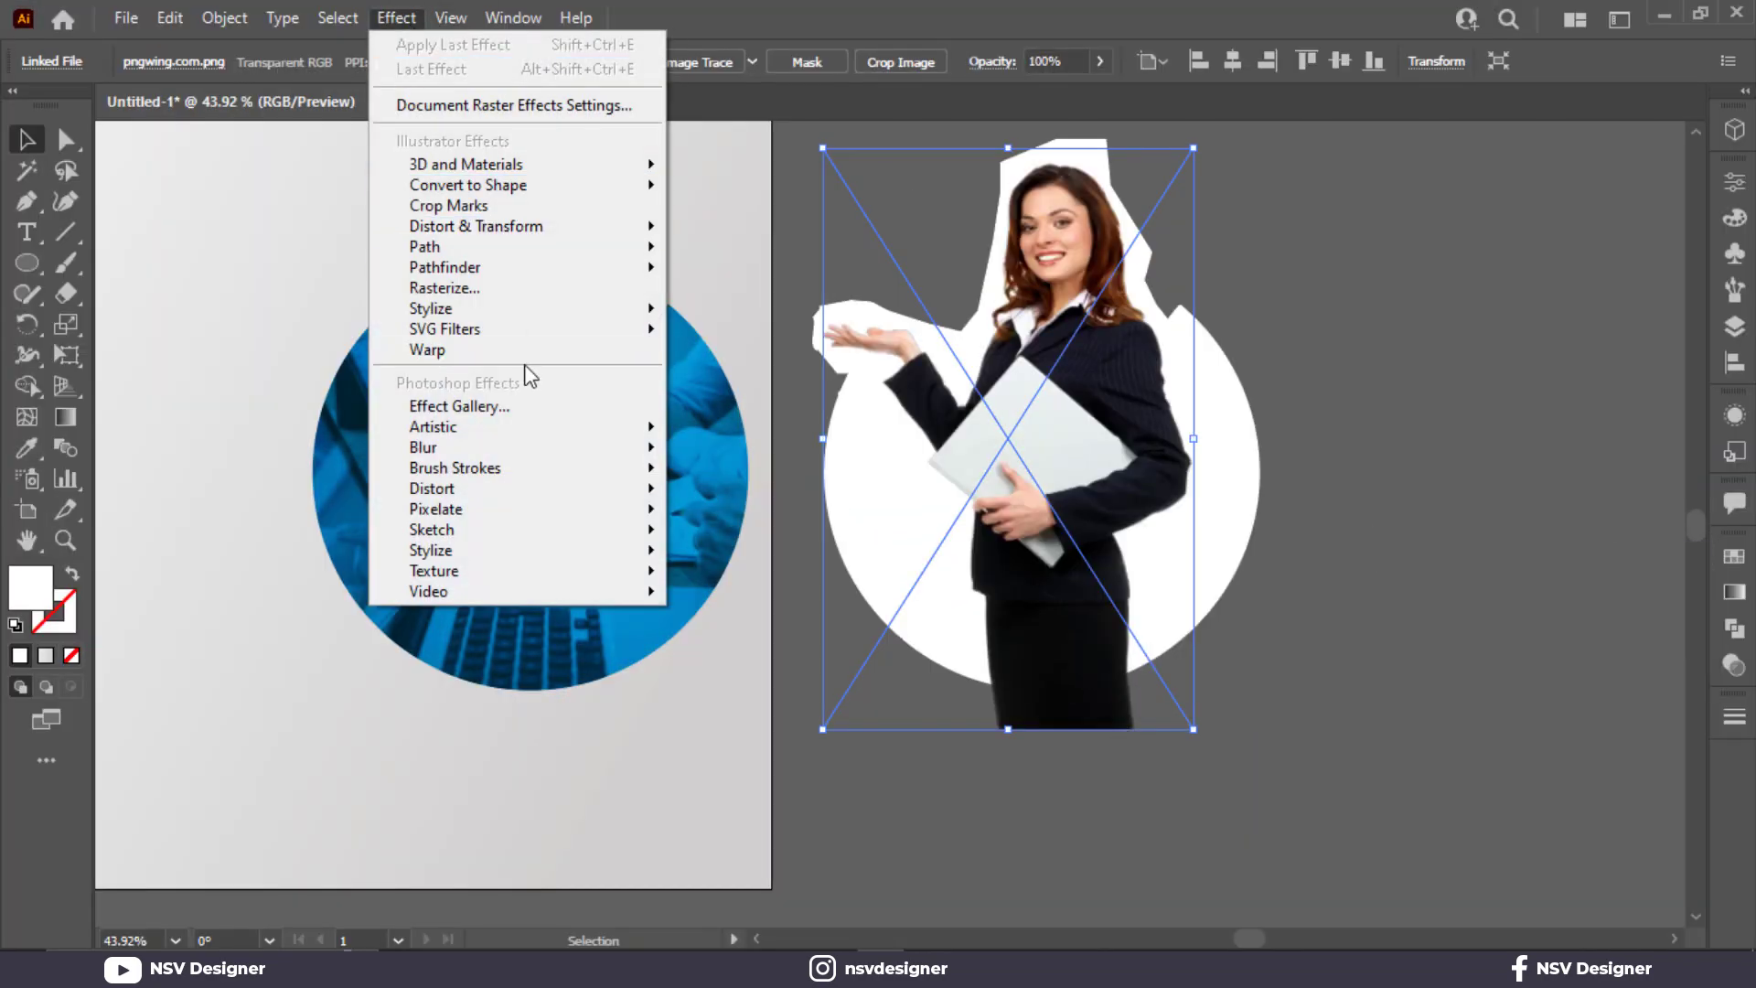
{"action": "mouse_move", "coordinate": [642, 308]}
{"action": "left_click", "coordinate": [734, 308]}
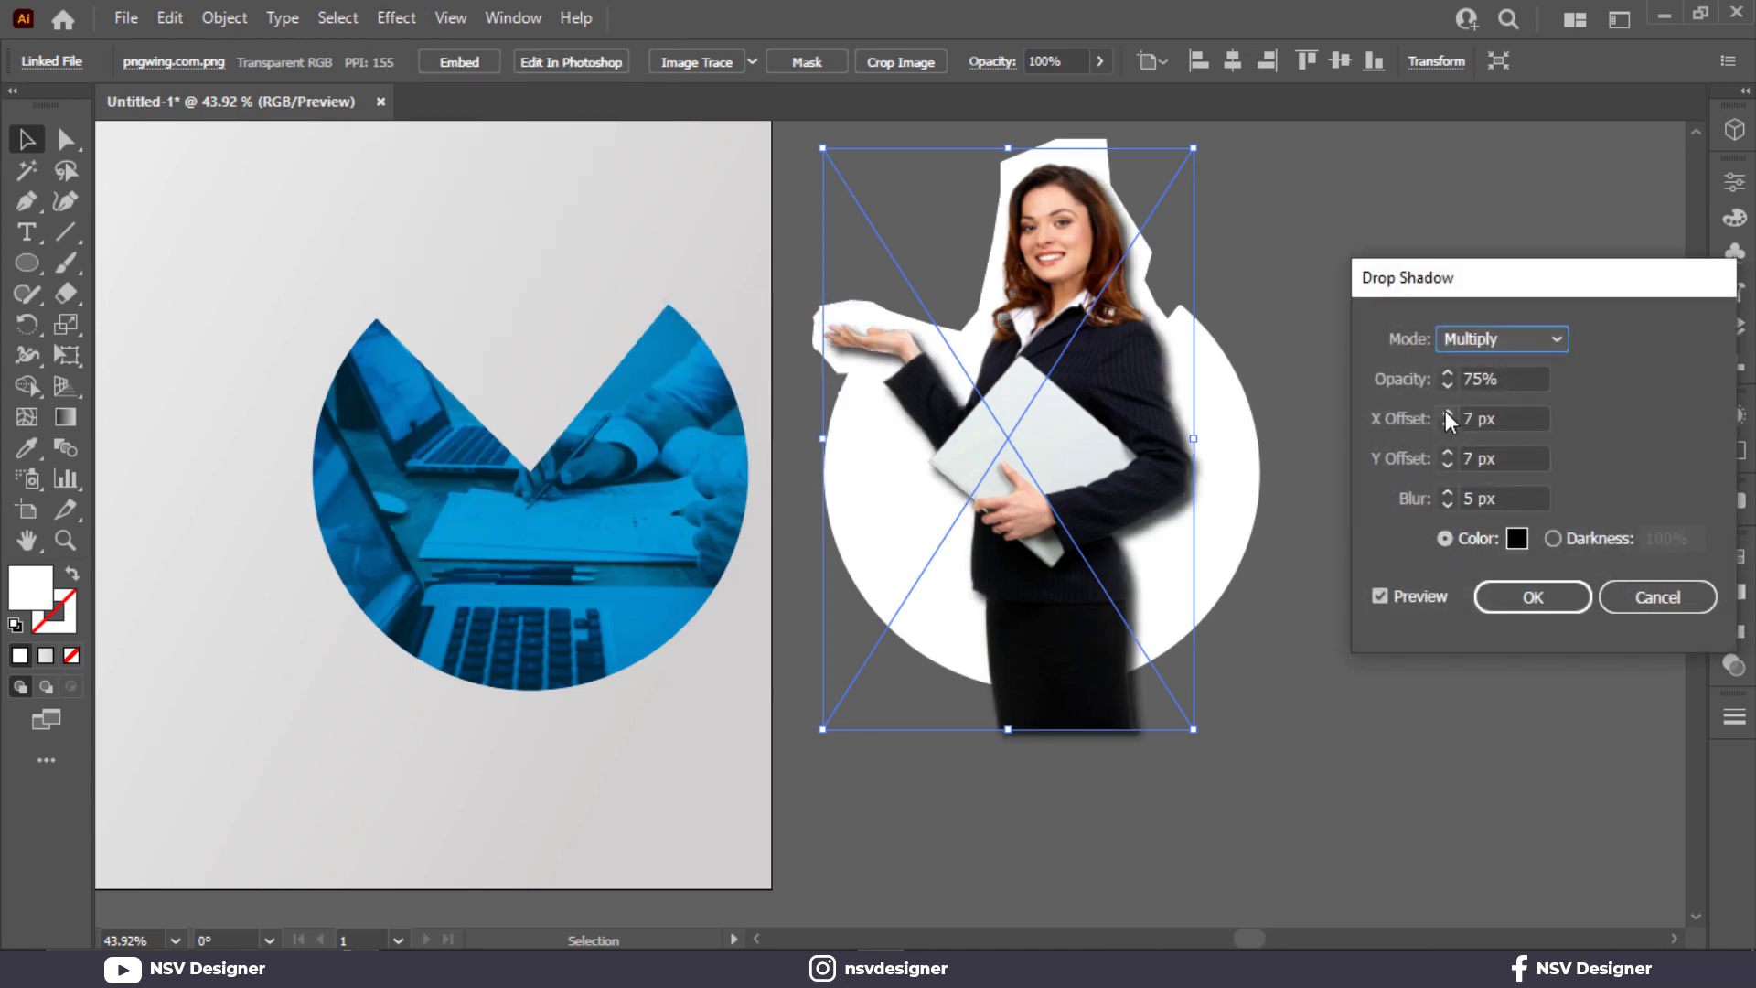
{"action": "left_click", "coordinate": [1446, 413]}
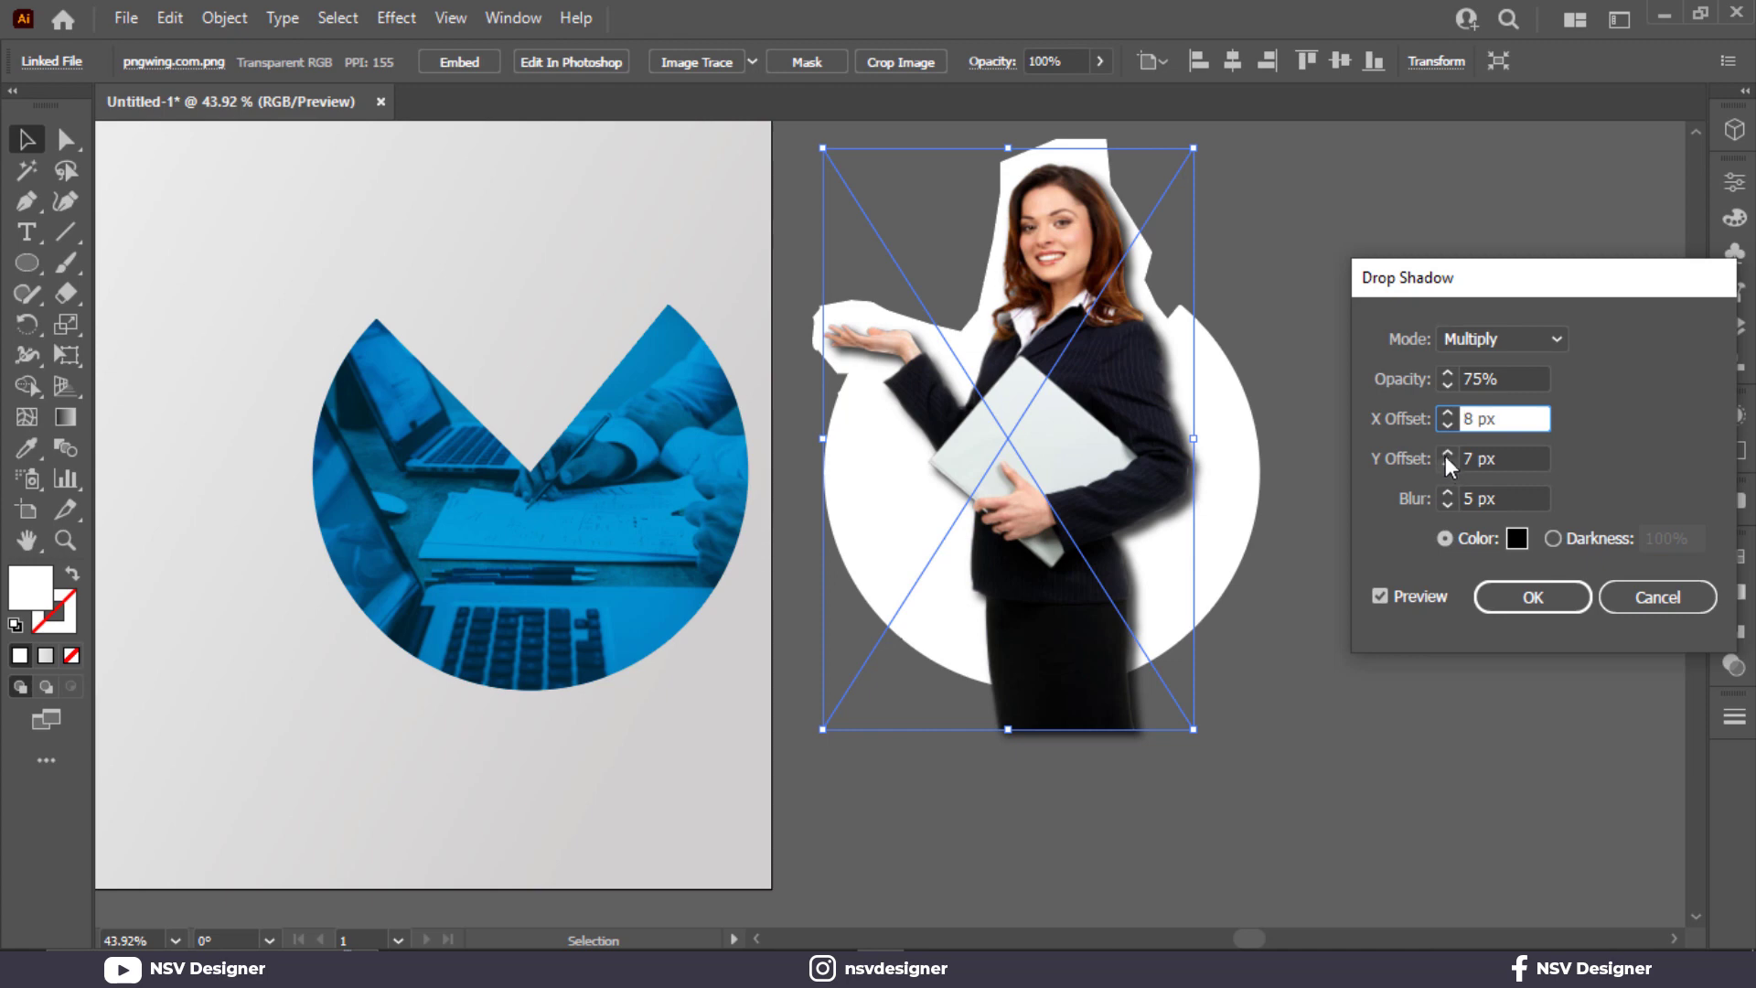
{"action": "key", "text": "Tab"}
{"action": "left_click", "coordinate": [1450, 492]}
{"action": "left_click", "coordinate": [1451, 493]}
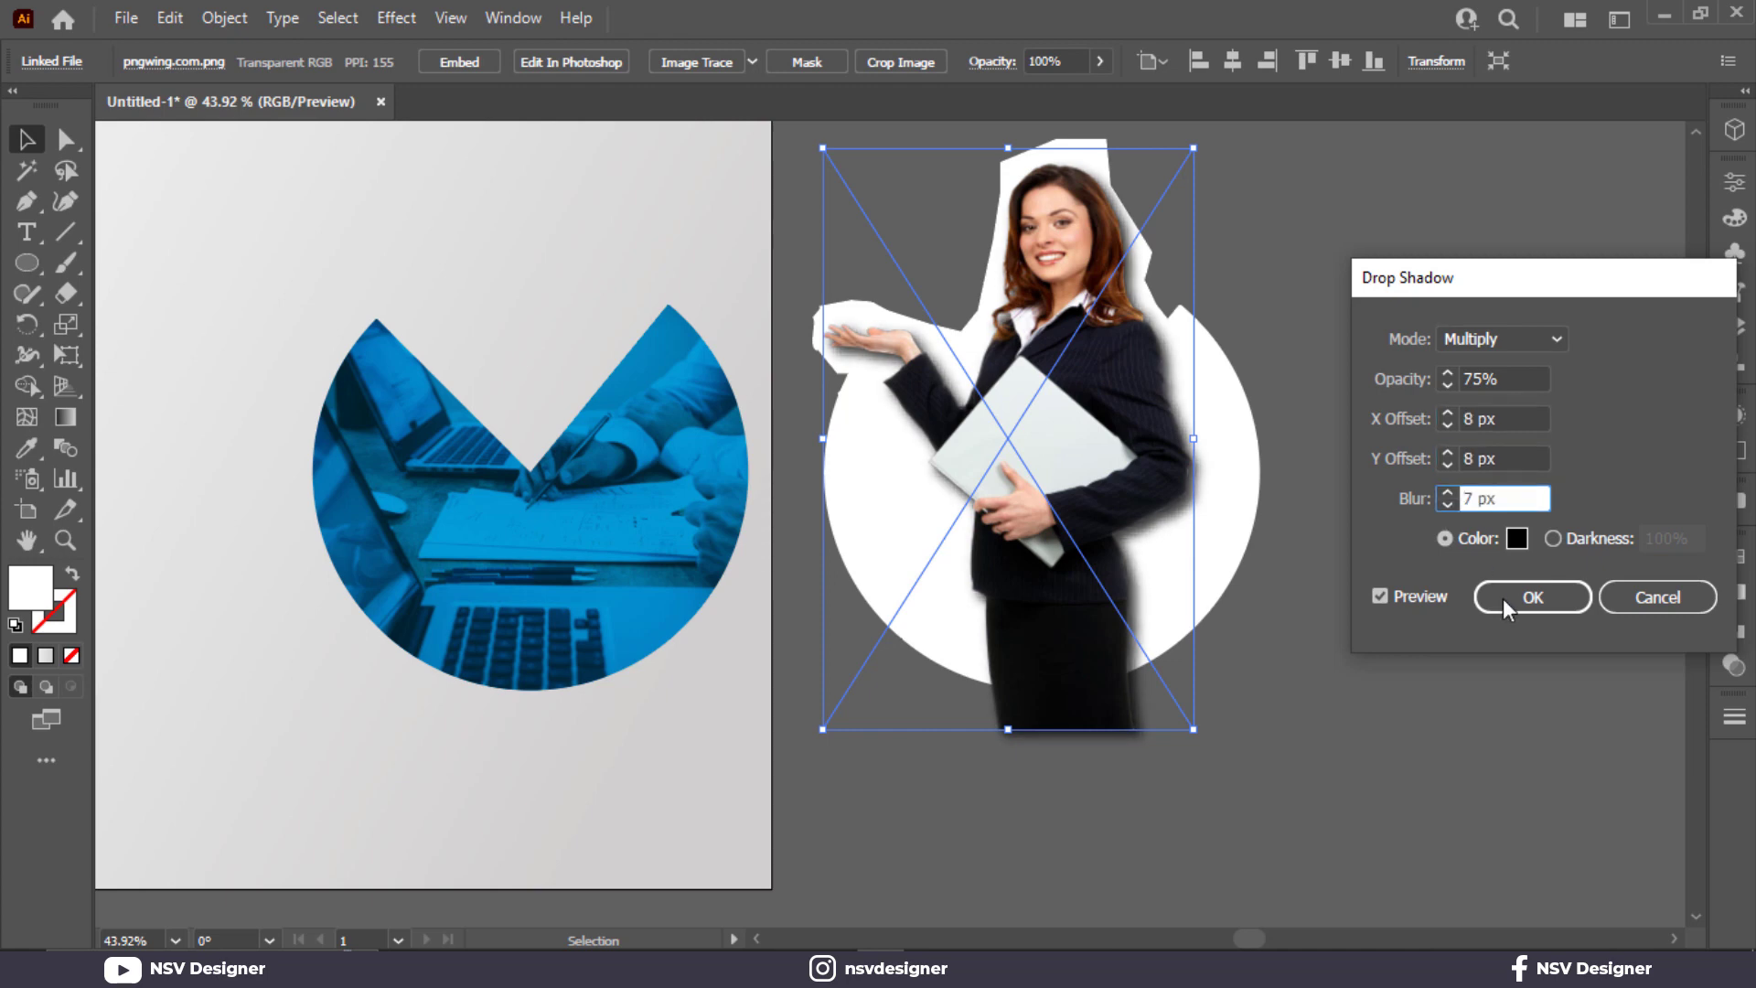
{"action": "left_click", "coordinate": [1535, 606]}
Bring the merged white shape to the front and use it as a clipping mask on the woman's image.
{"action": "left_click", "coordinate": [1235, 549]}
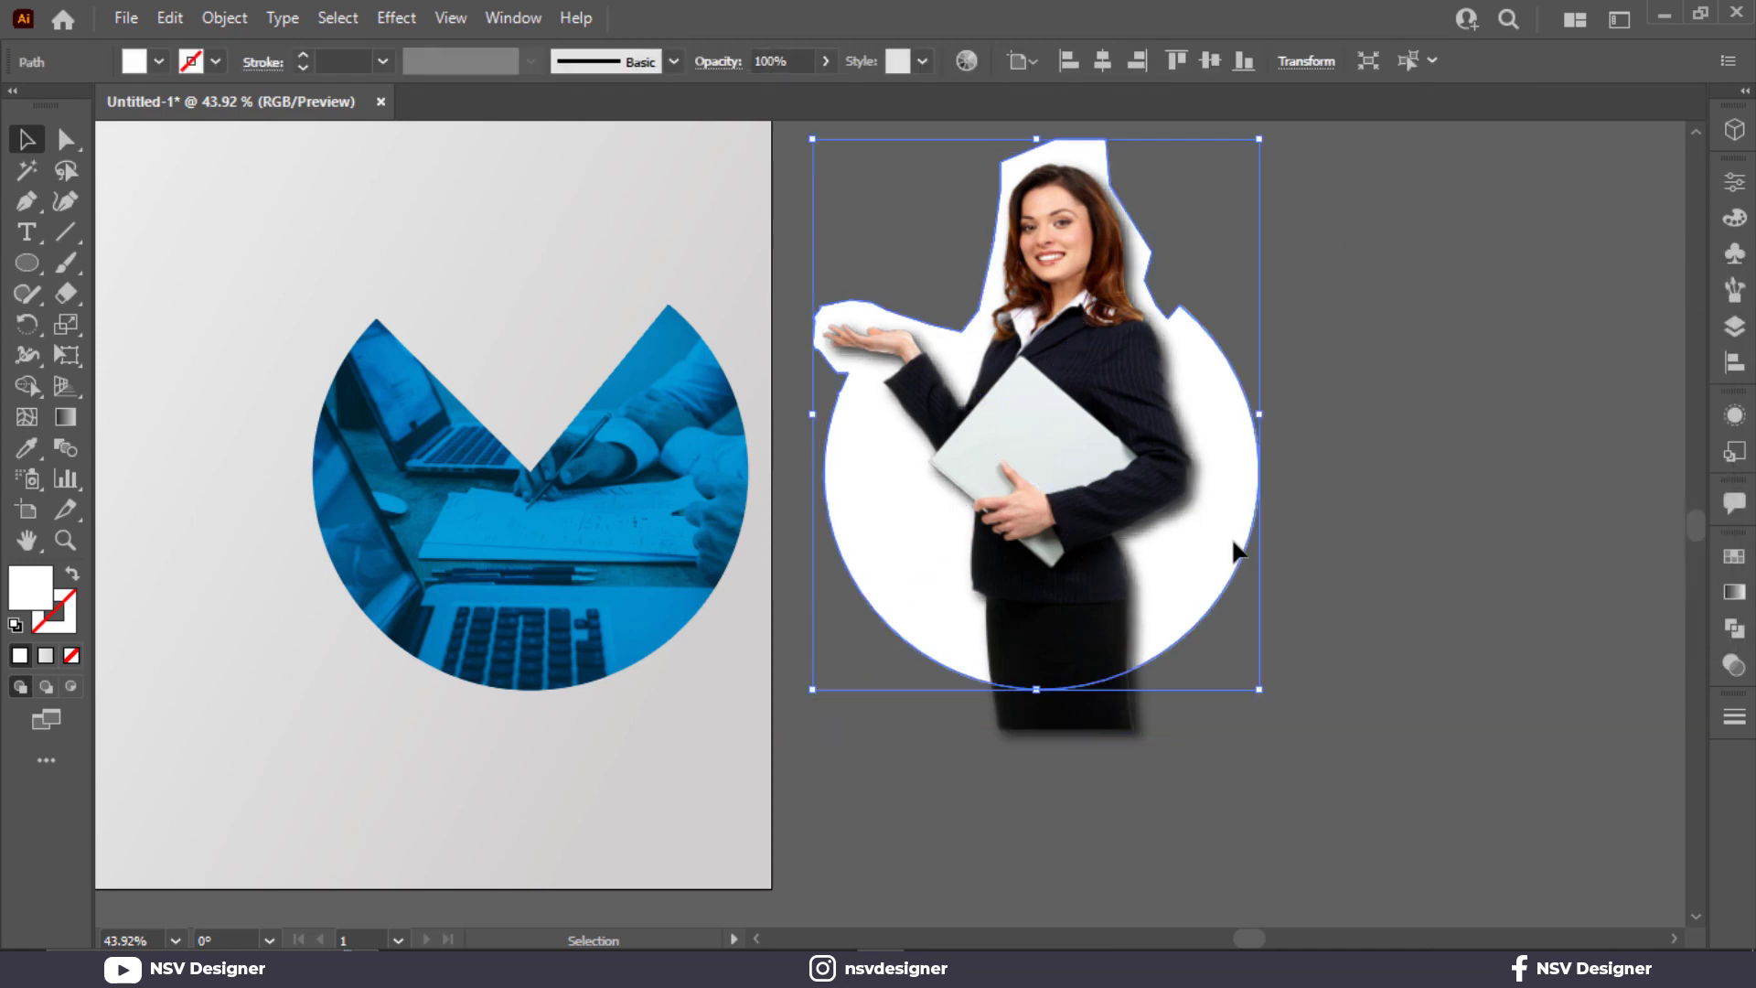
{"action": "right_click", "coordinate": [1235, 548]}
{"action": "mouse_move", "coordinate": [1357, 822]}
{"action": "left_click", "coordinate": [1179, 925]}
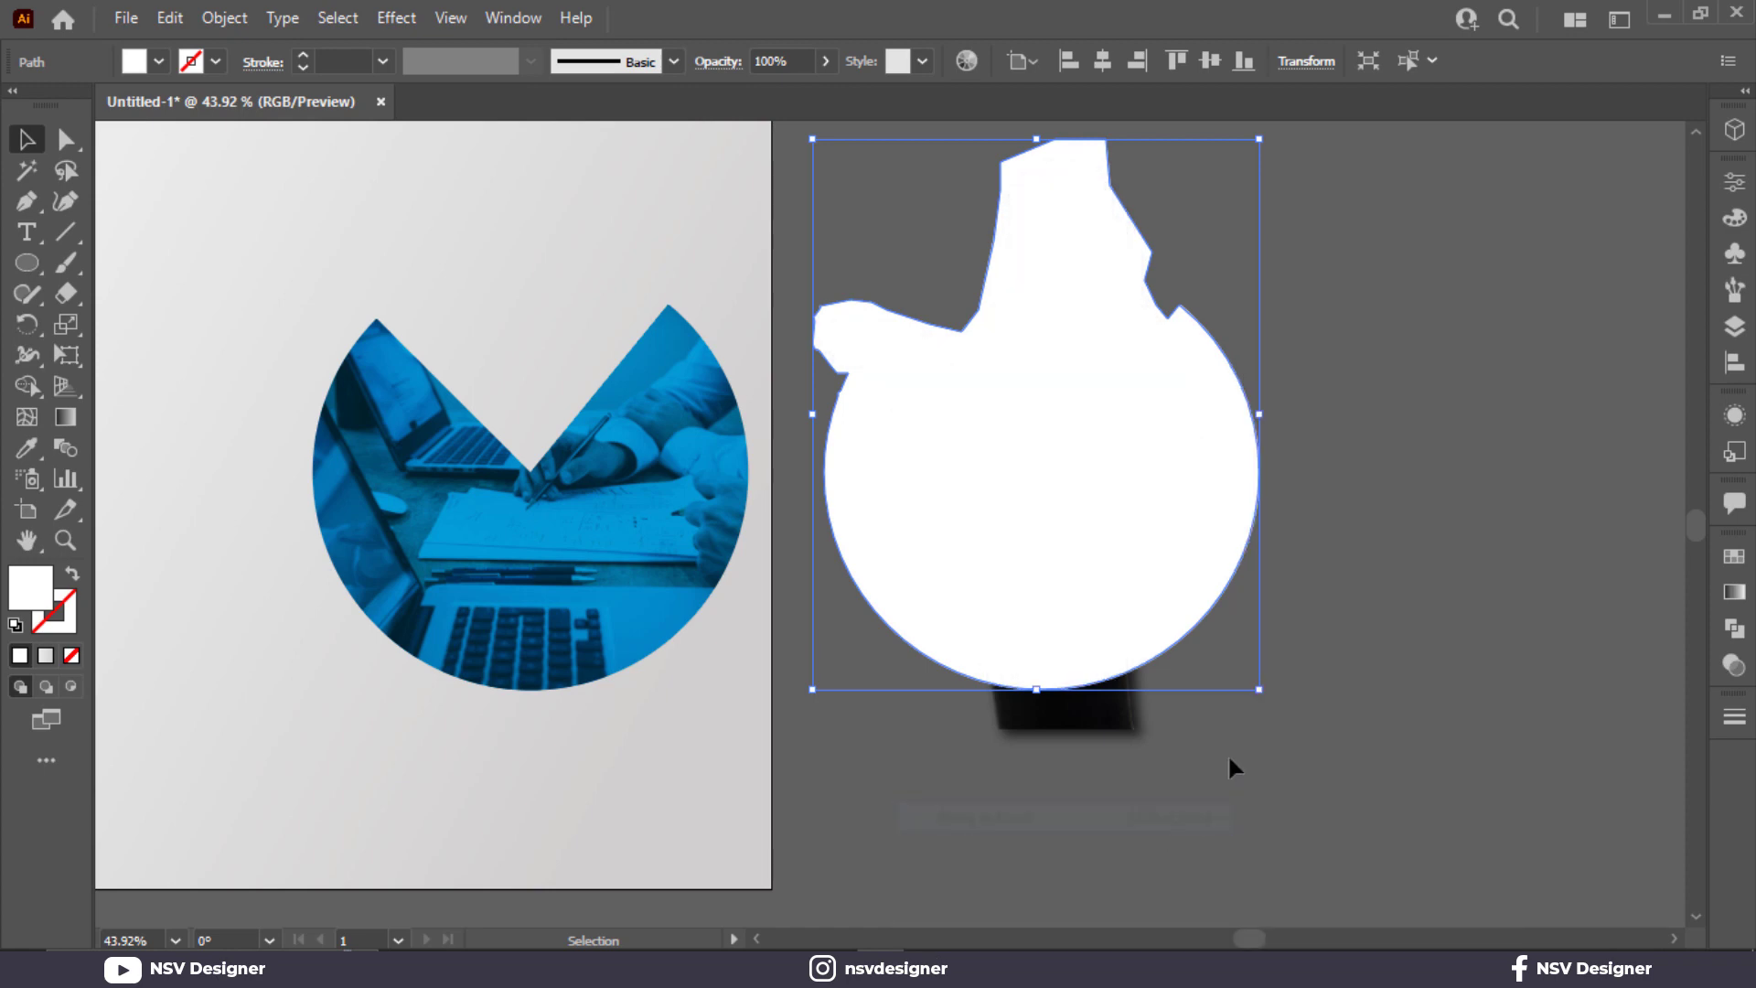
{"action": "left_click_drag", "start_coordinate": [1227, 753], "coordinate": [1054, 597]}
{"action": "right_click", "coordinate": [1053, 596]}
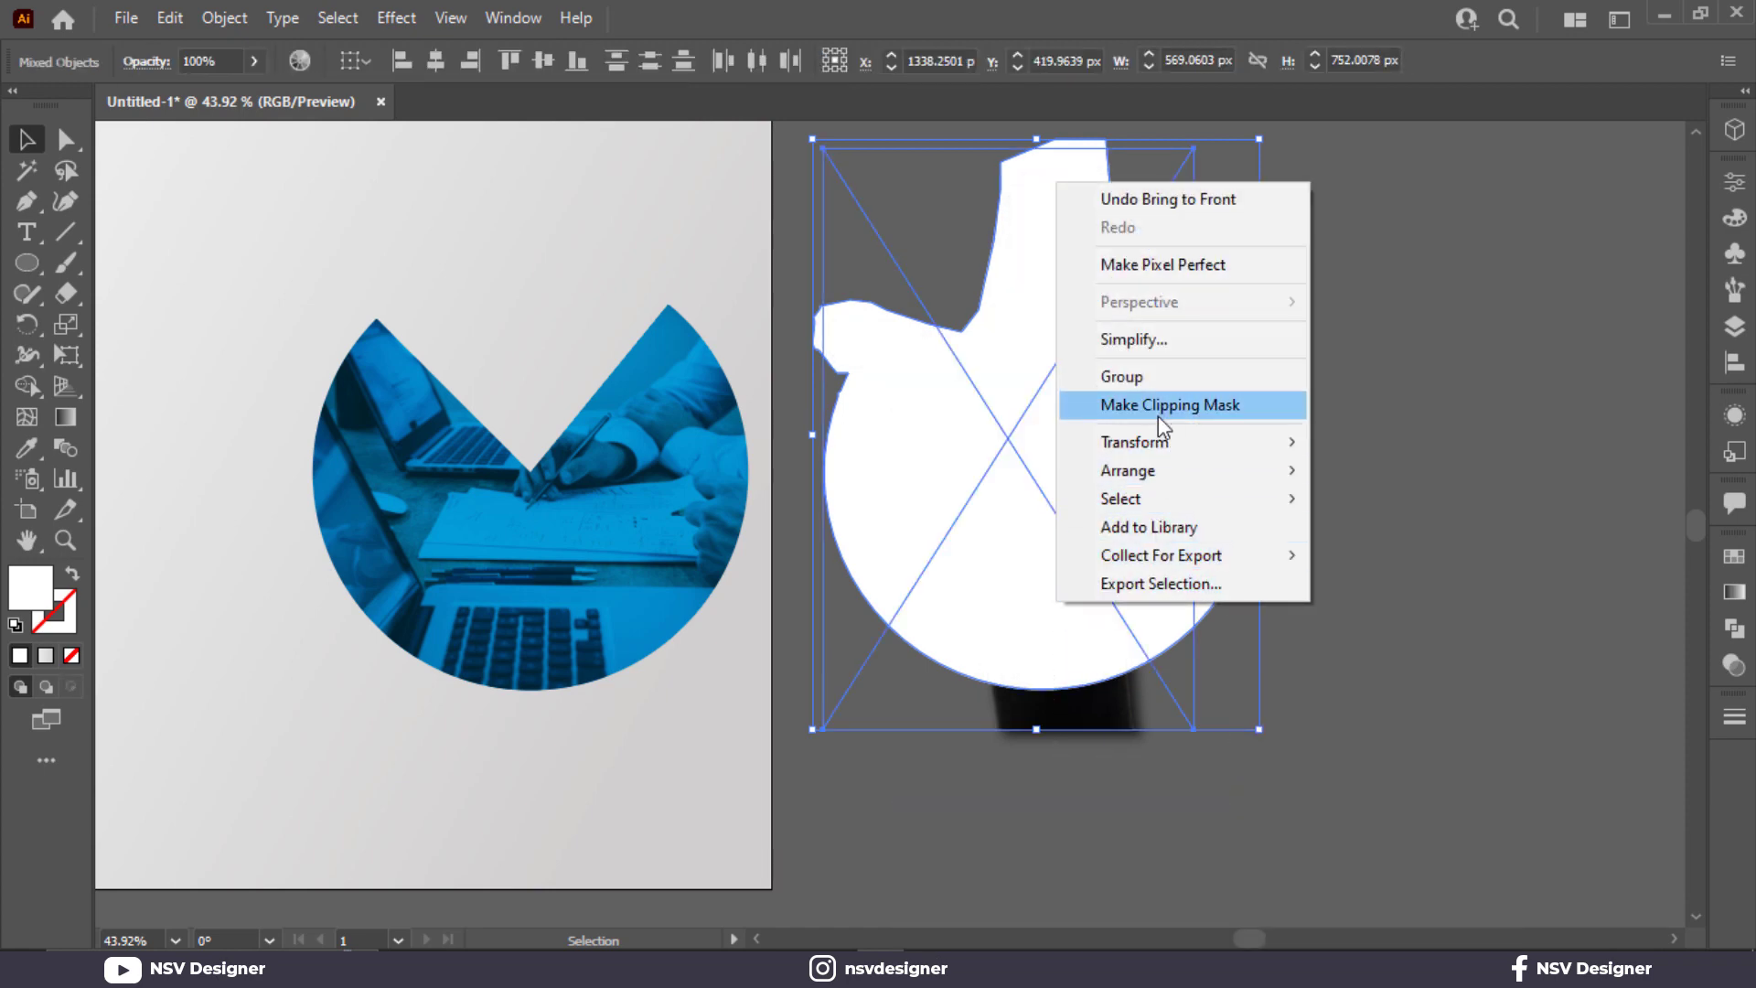
{"action": "left_click", "coordinate": [1158, 407]}
Move the clipped woman onto the artboard so her cut-out lines up with the photo-filled blue circle.
{"action": "left_click", "coordinate": [1173, 744]}
{"action": "left_click_drag", "start_coordinate": [1110, 681], "coordinate": [700, 669]}
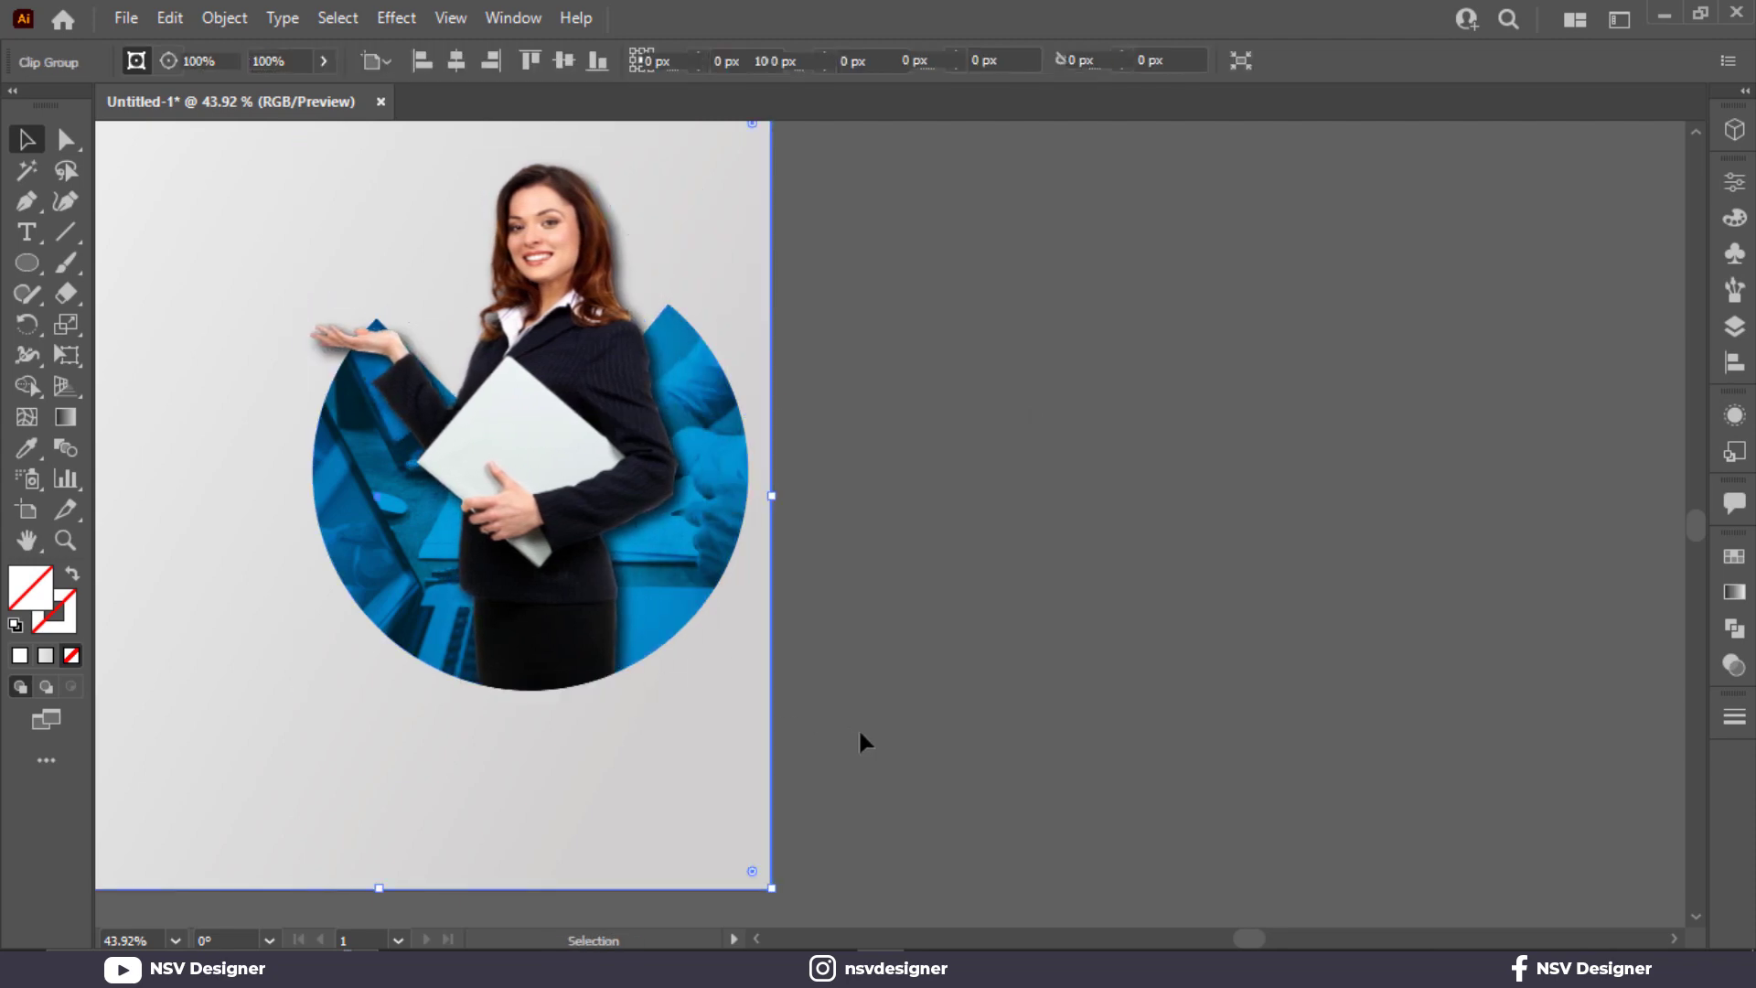
{"action": "left_click", "coordinate": [860, 728]}
{"action": "key", "text": "ctrl+0"}
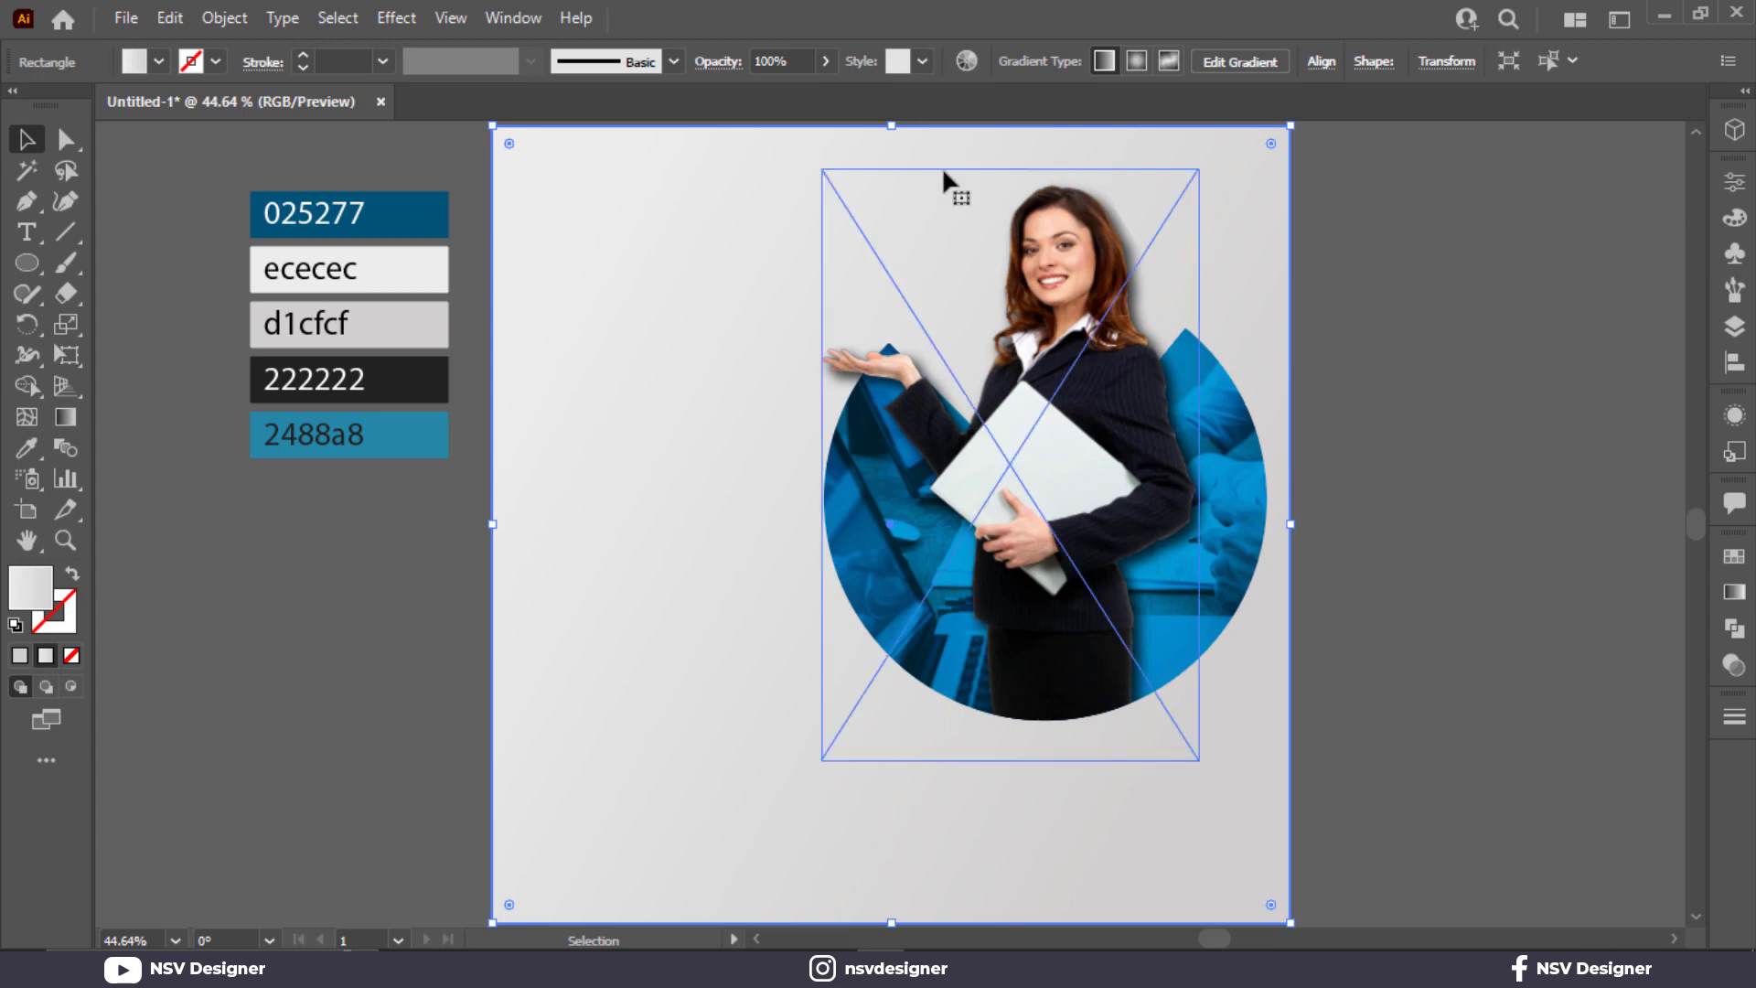
{"action": "left_click", "coordinate": [1365, 207]}
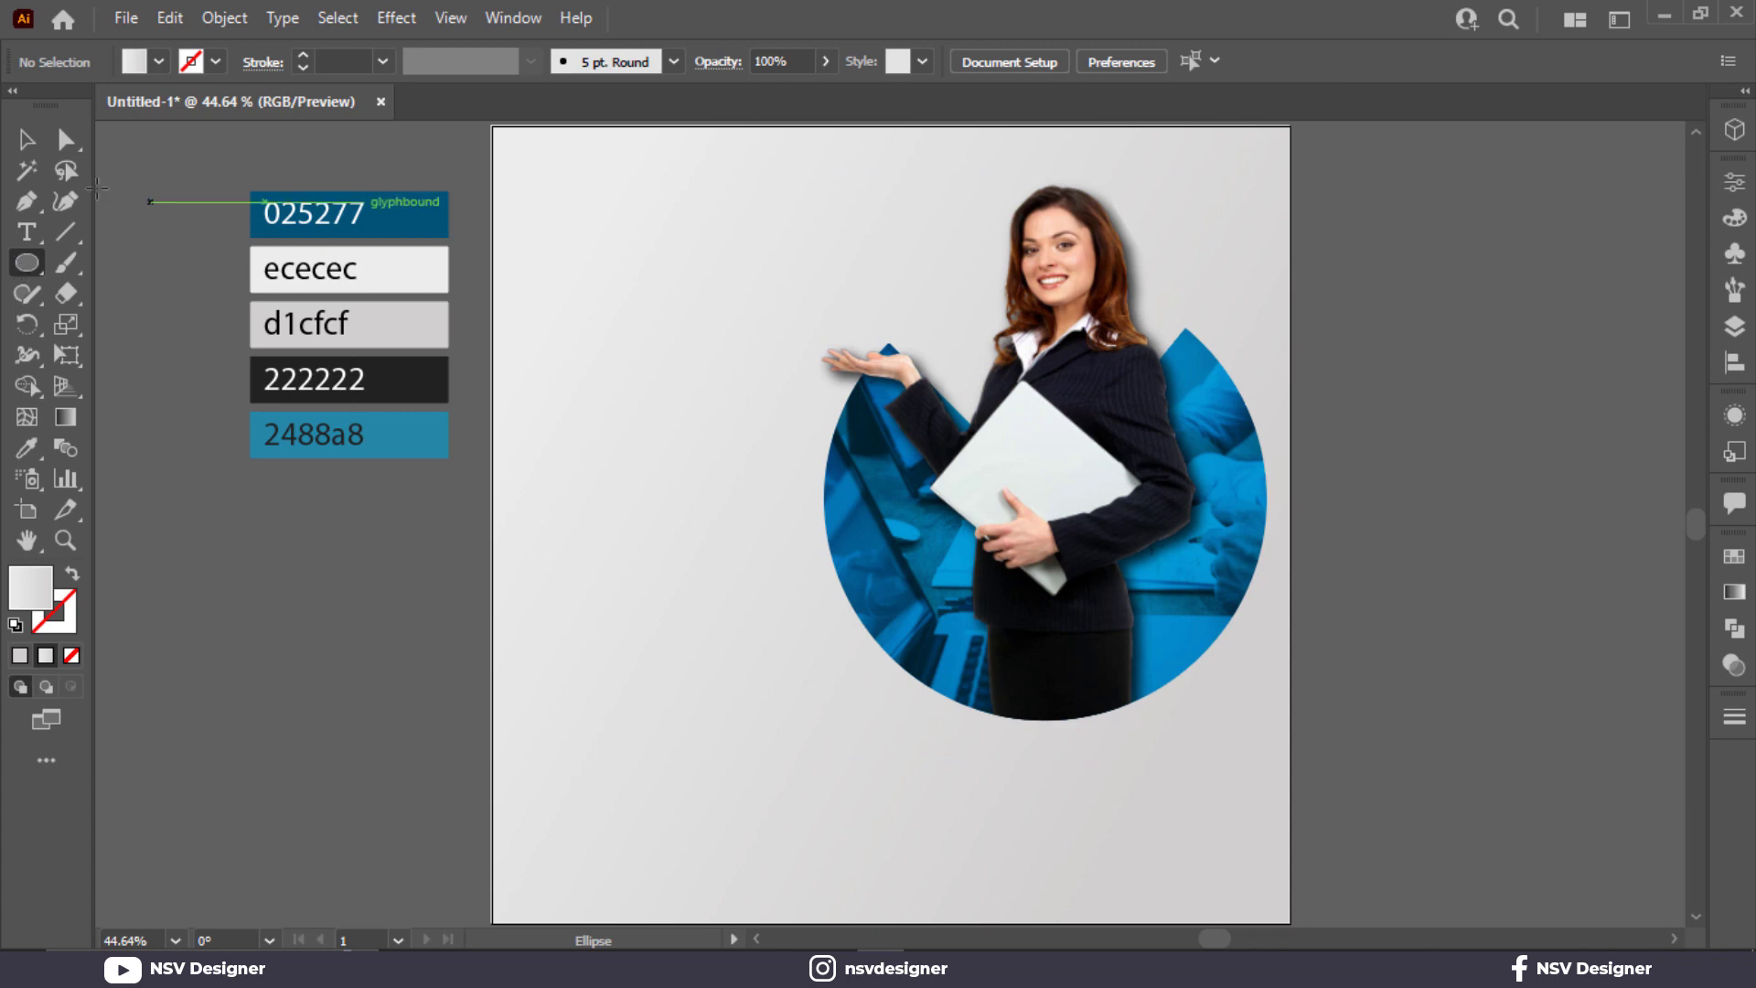
{"action": "left_click", "coordinate": [1259, 576]}
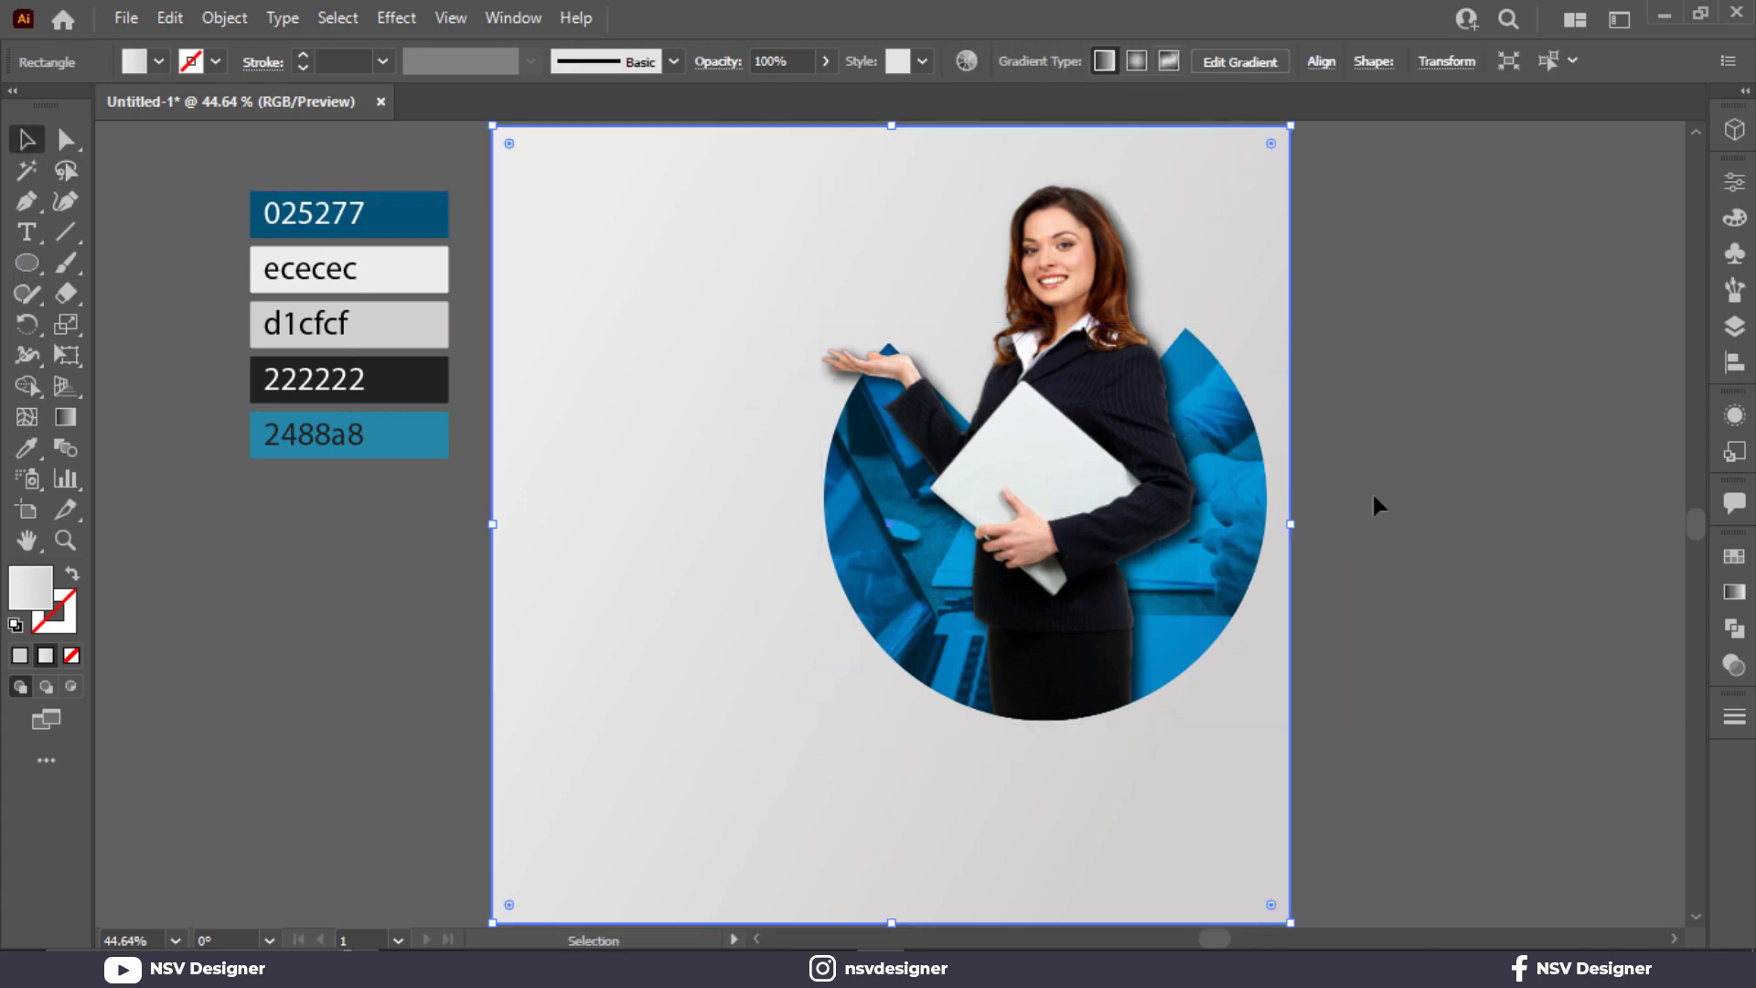
{"action": "left_click", "coordinate": [1372, 491]}
{"action": "left_click", "coordinate": [1244, 237]}
{"action": "key", "text": "ctrl+shift+a"}
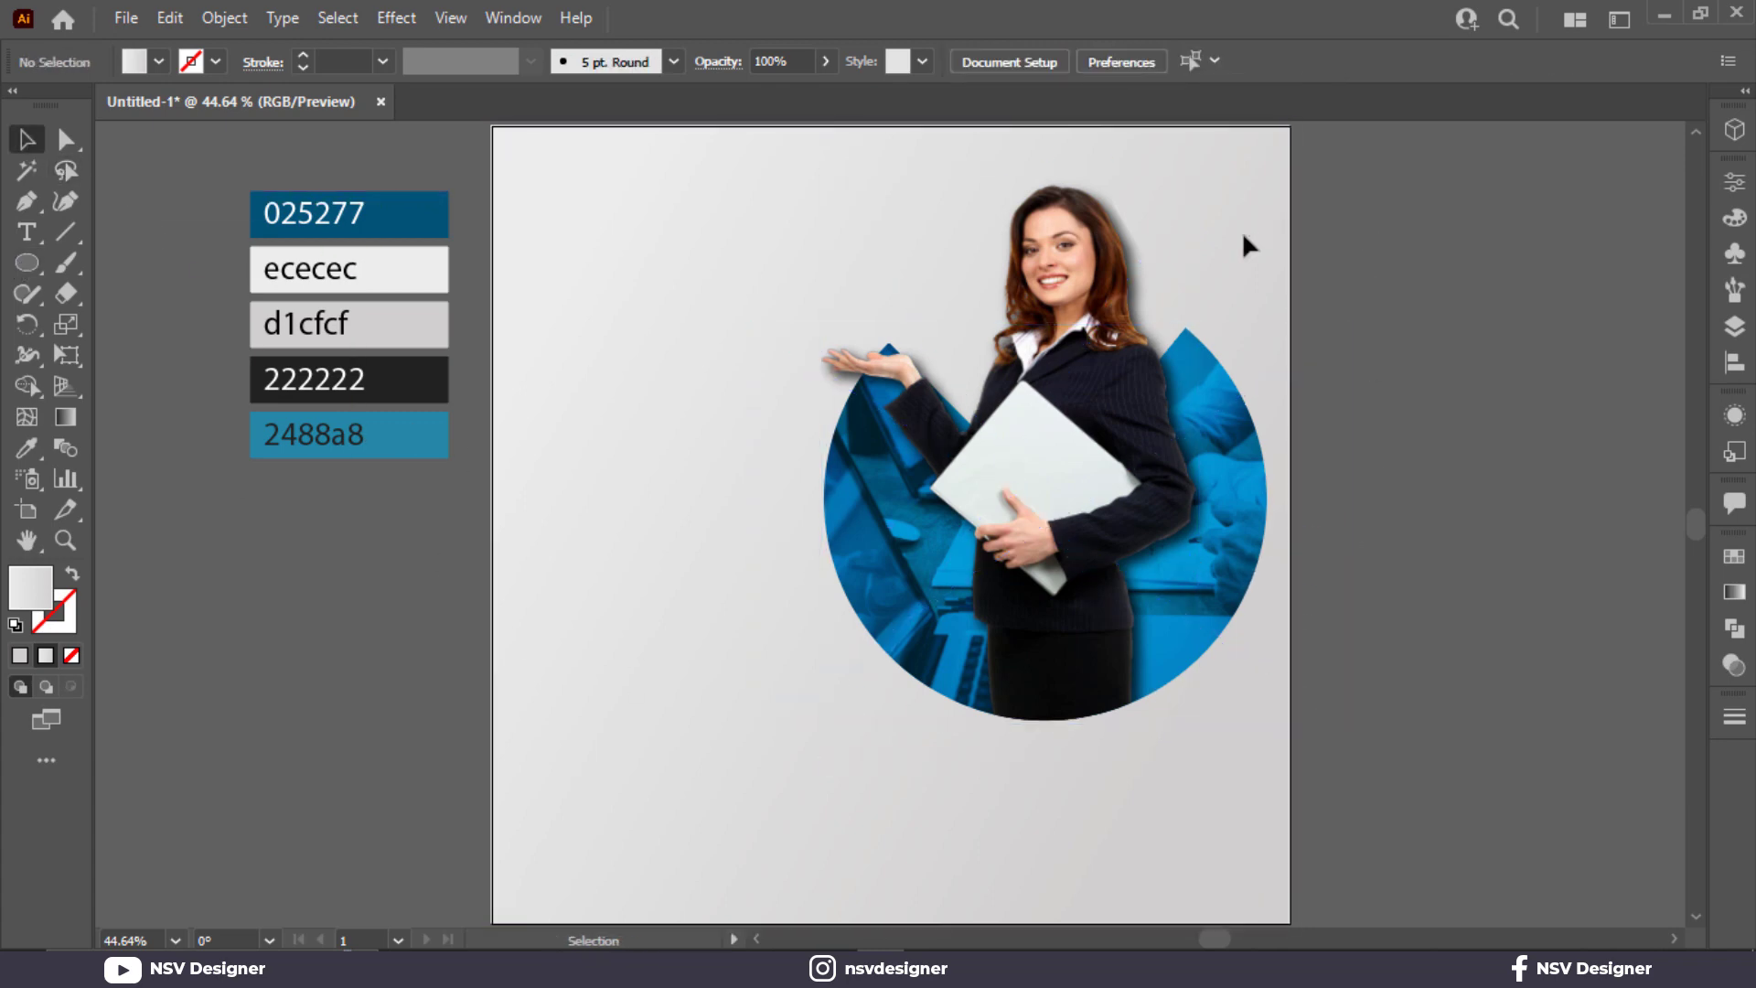
{"action": "left_click_drag", "start_coordinate": [1247, 432], "coordinate": [1247, 433]}
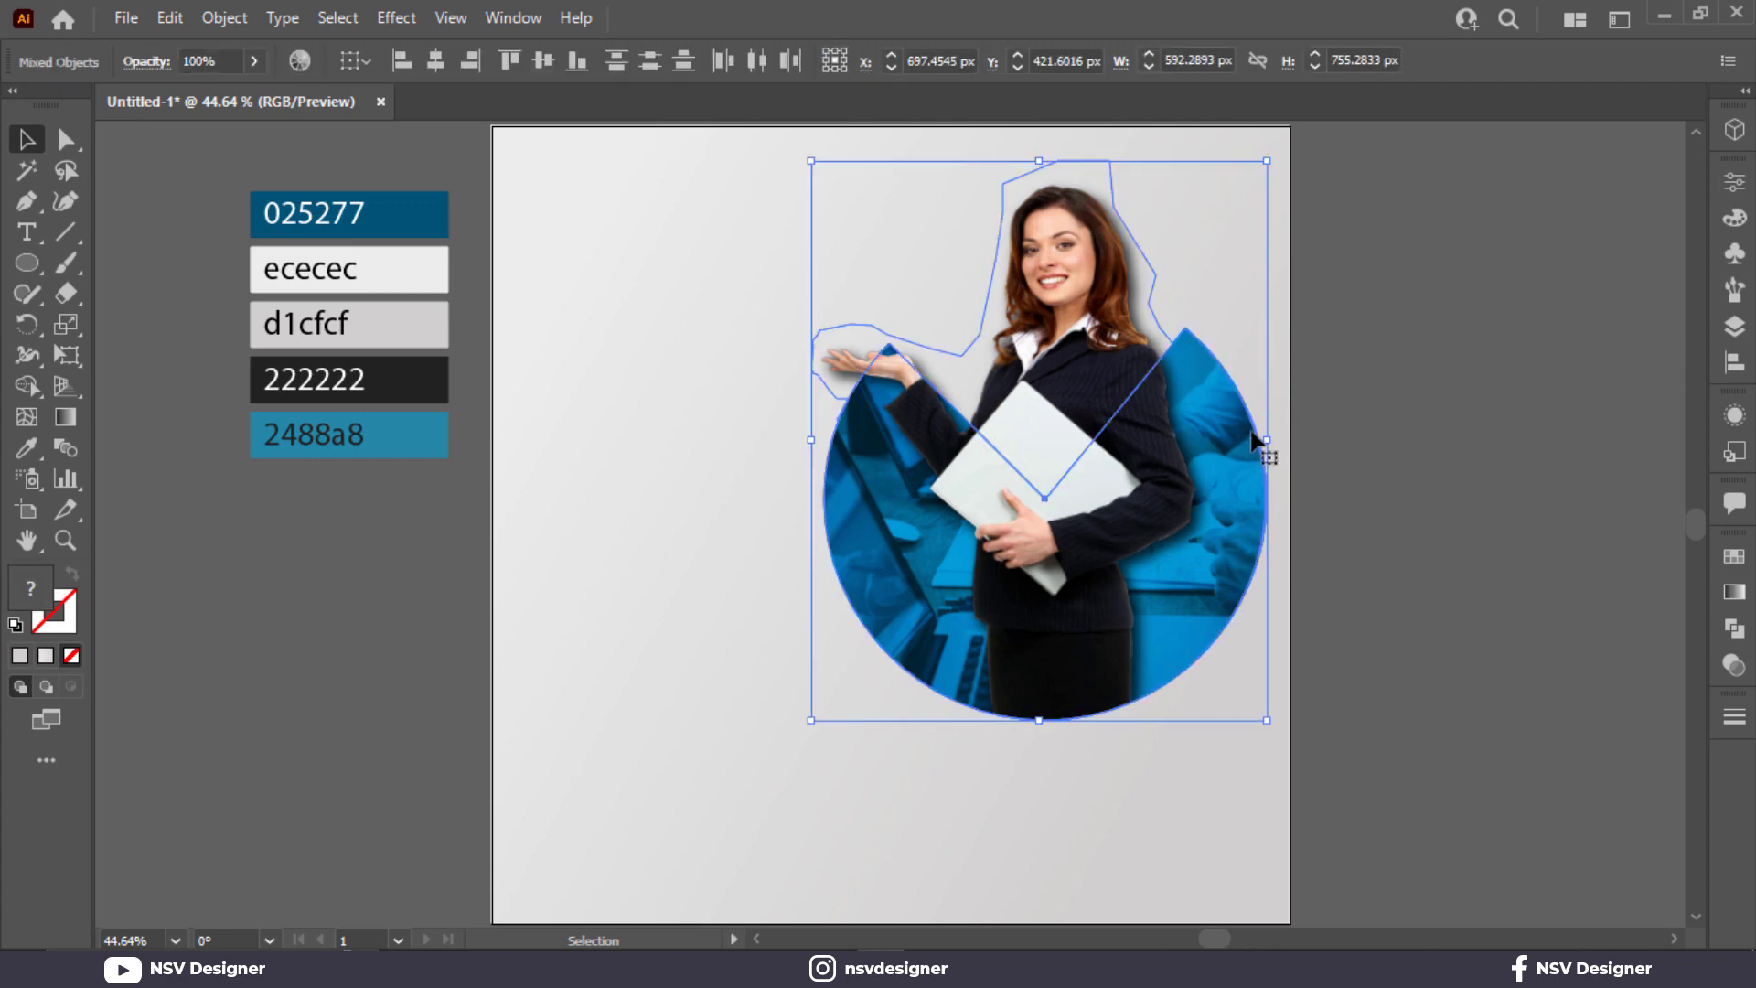
{"action": "left_click", "coordinate": [1393, 336]}
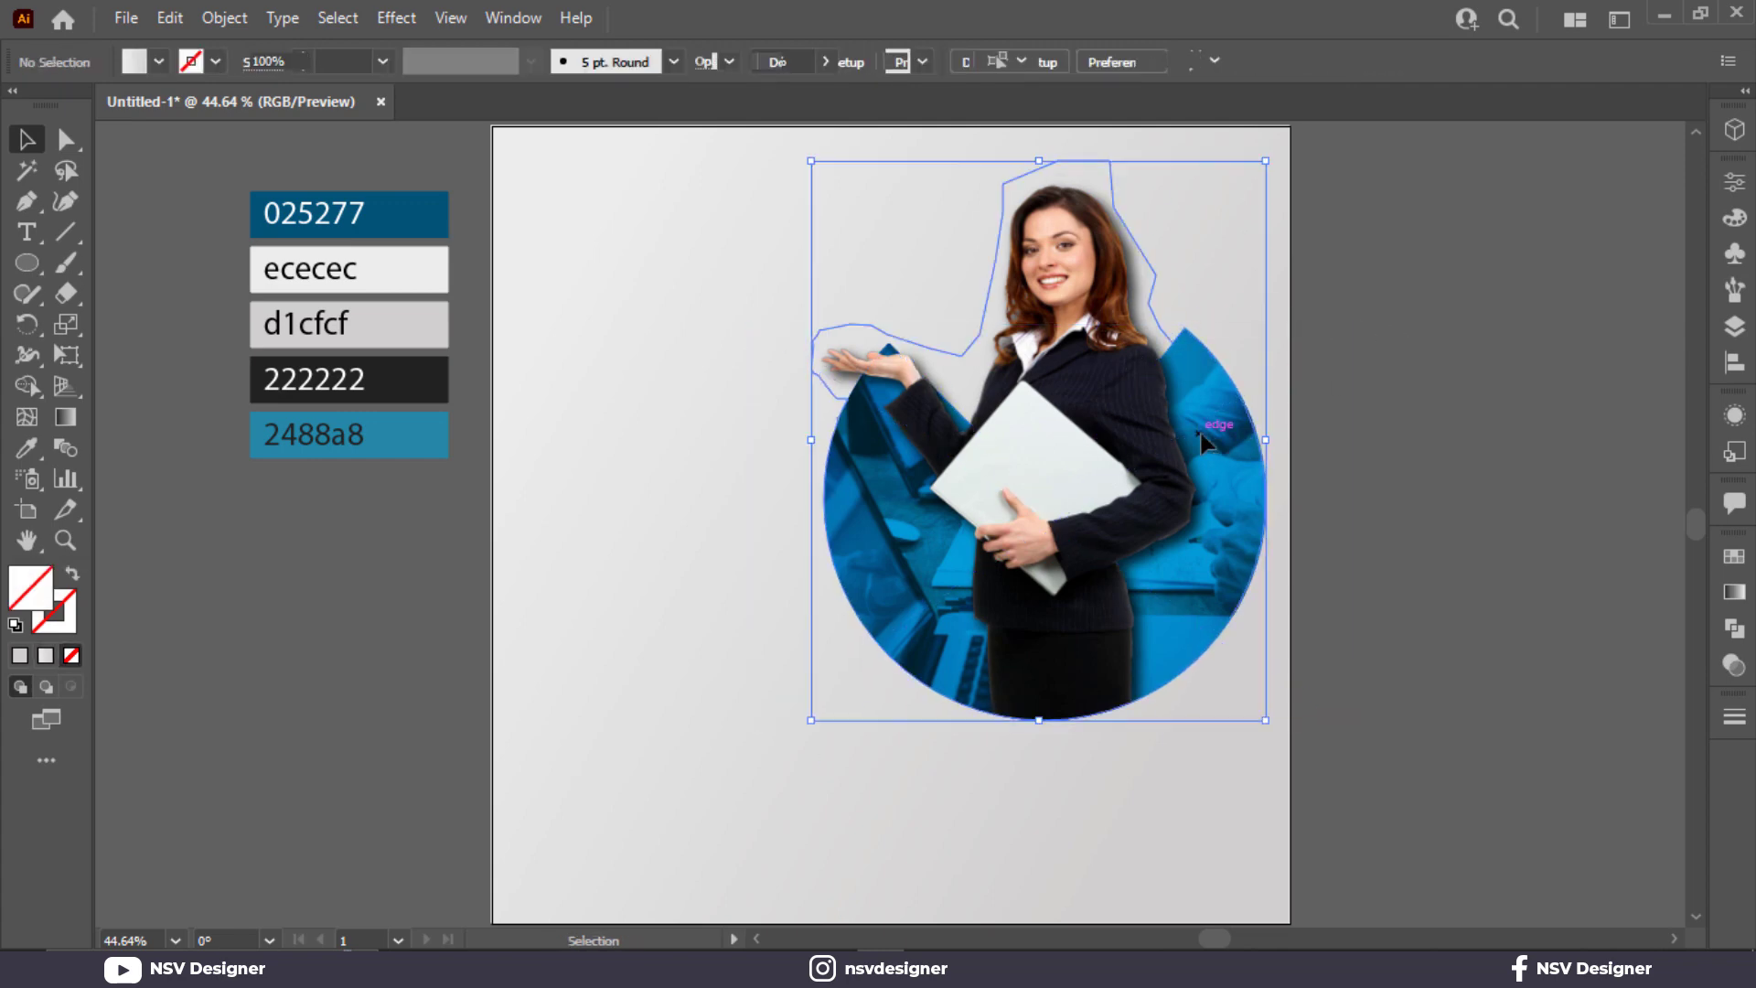
{"action": "left_click", "coordinate": [1143, 411]}
{"action": "key", "text": "ctrl+shift+a"}
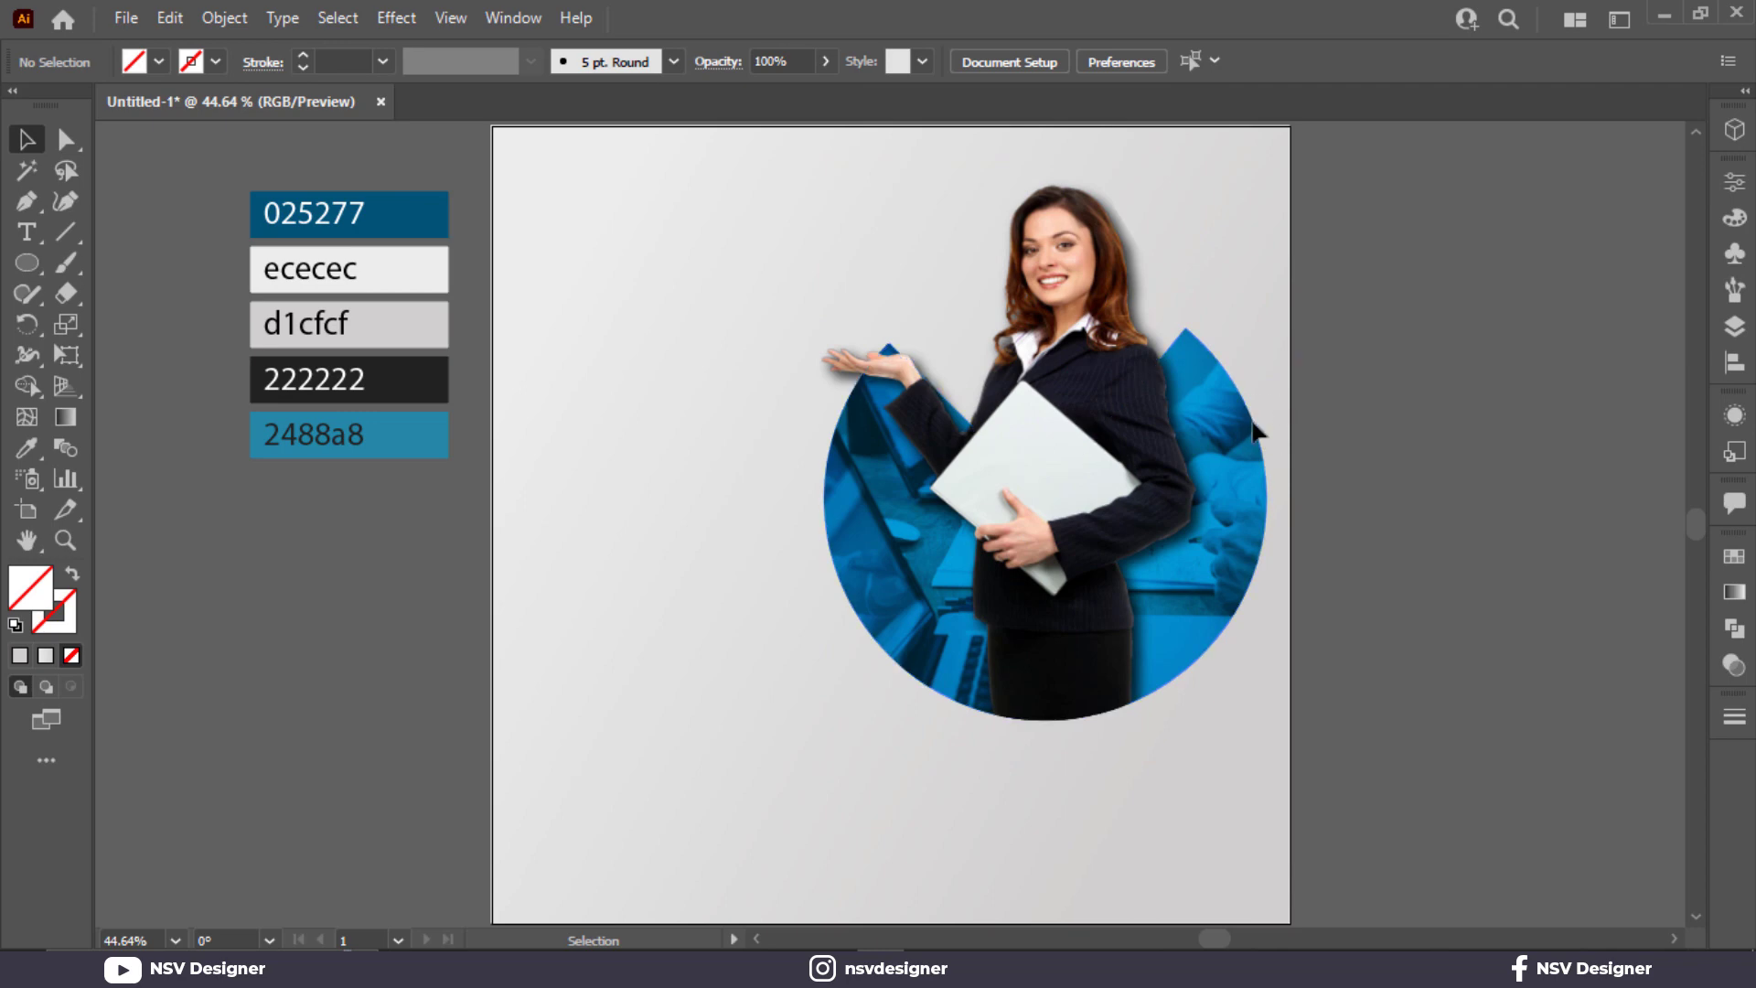
Apply the same Drop Shadow effect to the photo-filled blue circle behind the woman.
{"action": "left_click", "coordinate": [1243, 433]}
{"action": "key", "text": "a"}
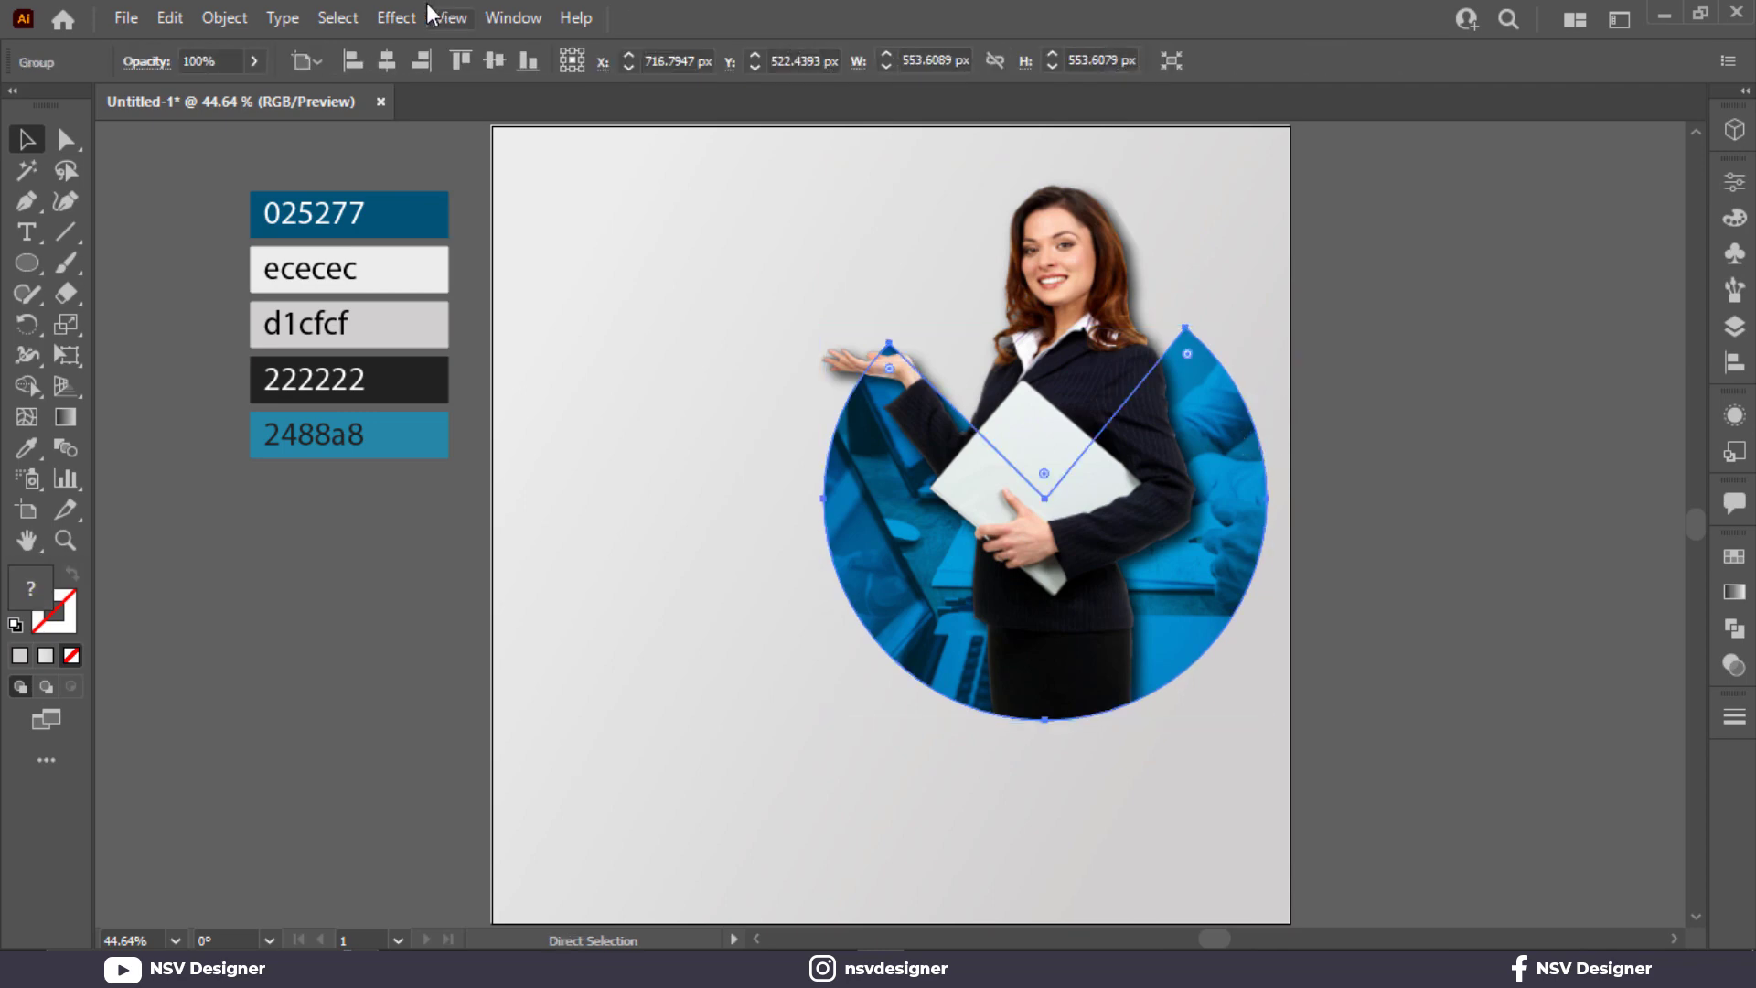
{"action": "left_click", "coordinate": [396, 17]}
{"action": "left_click", "coordinate": [475, 47]}
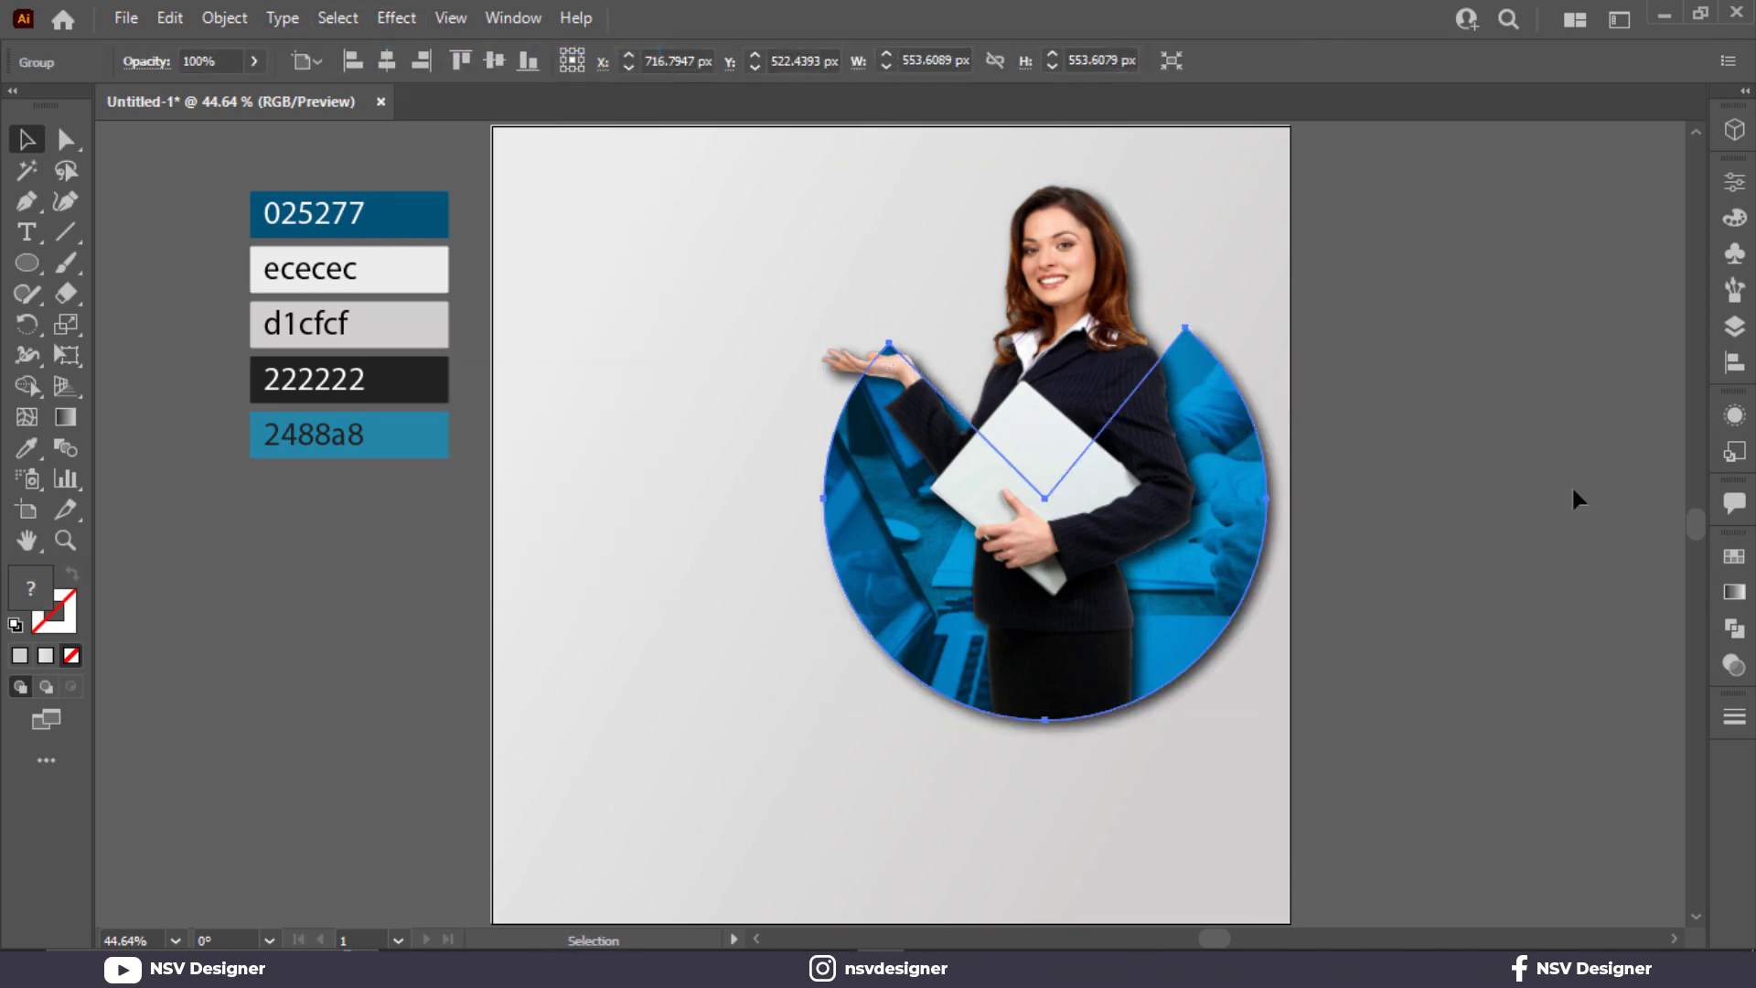
{"action": "left_click", "coordinate": [1374, 767]}
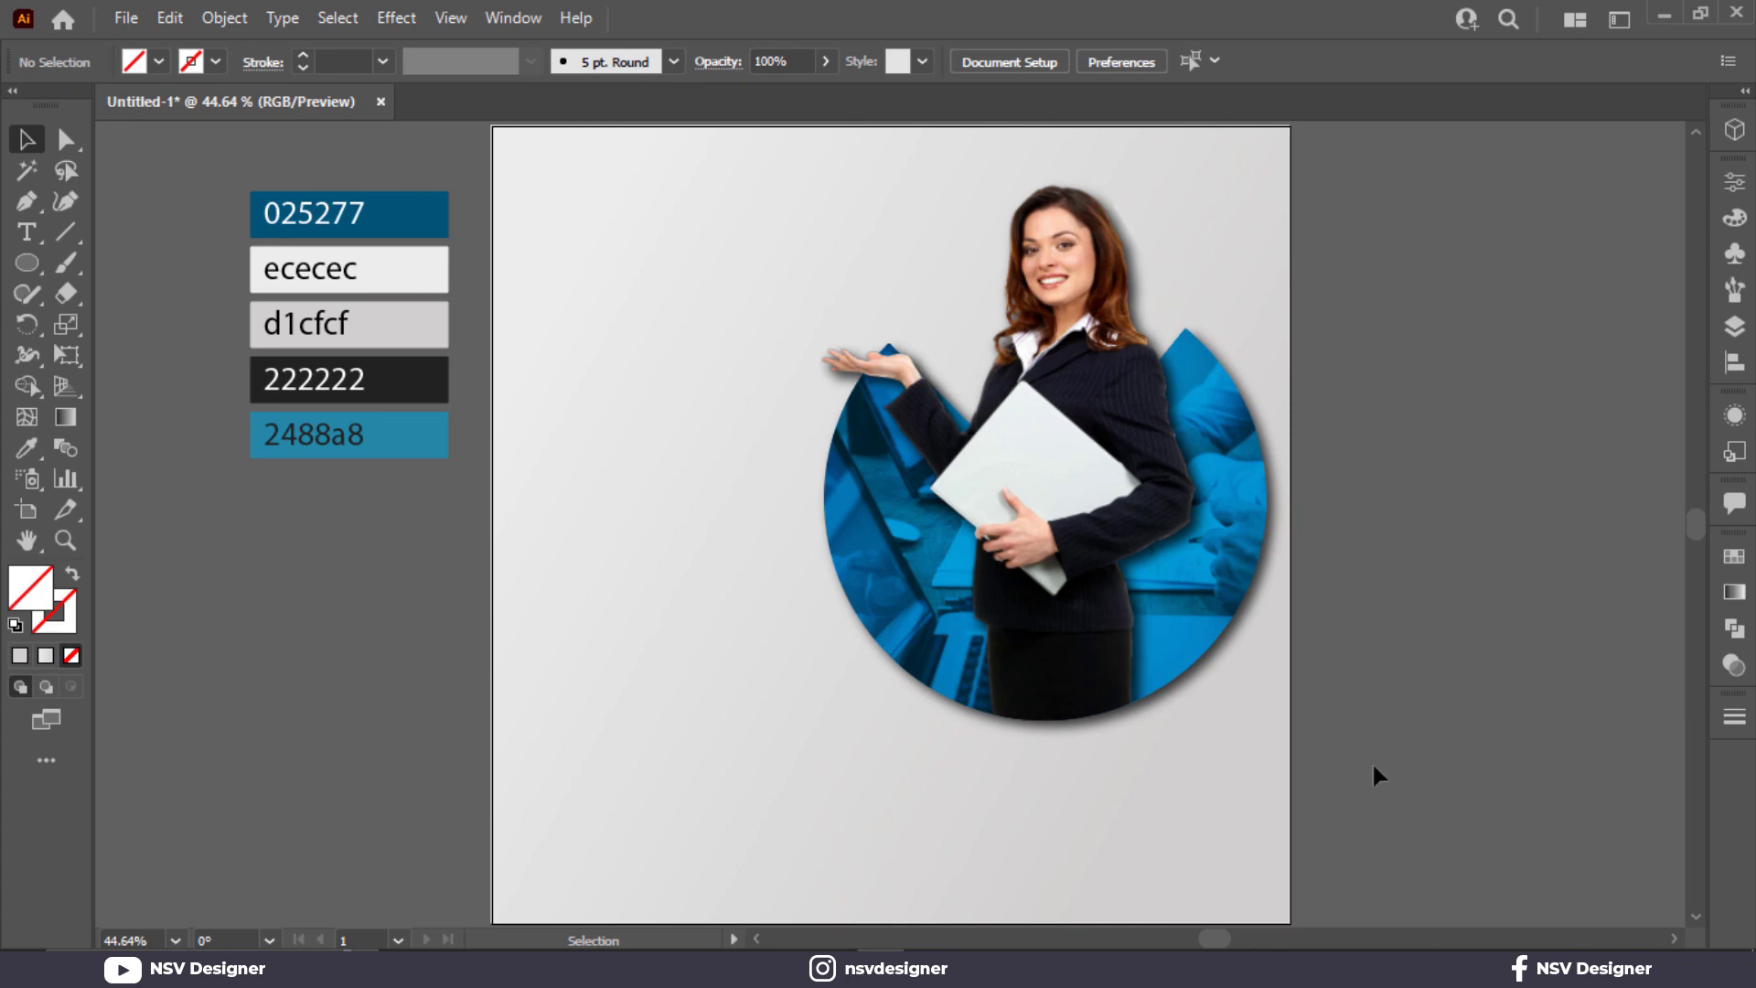
Draw a circle with the Ellipse tool in the empty area beside the artboard.
{"action": "left_click", "coordinate": [25, 267]}
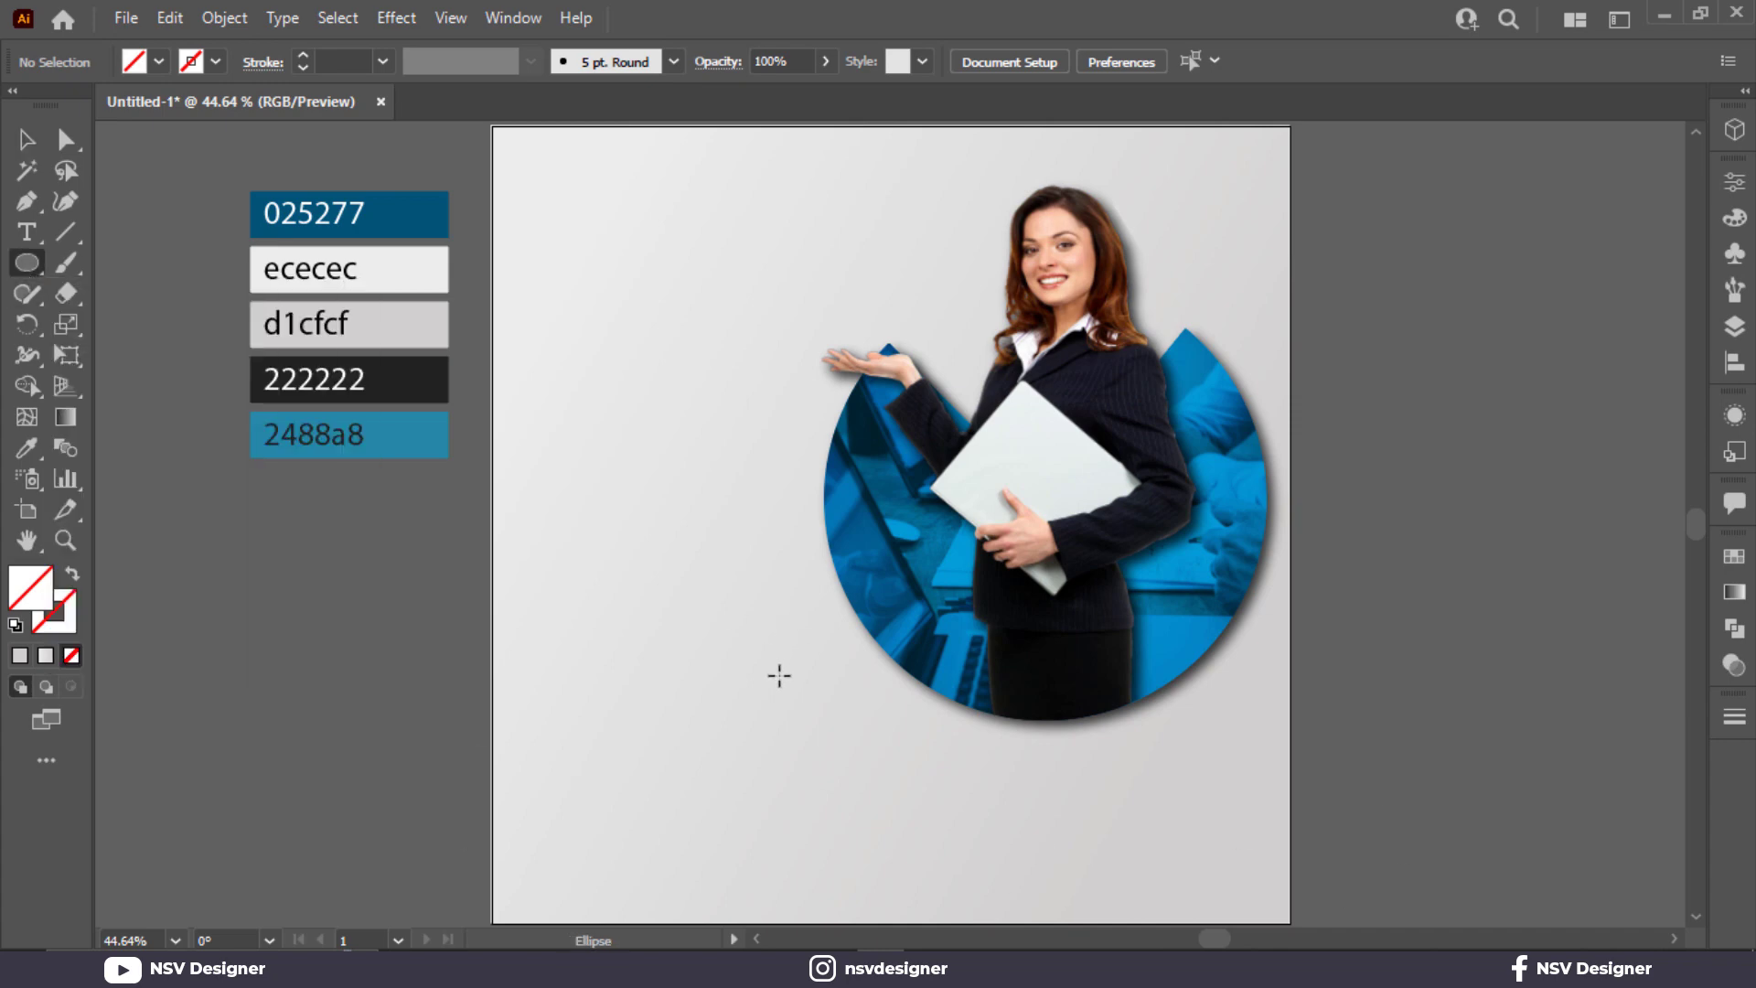
{"action": "mouse_move", "coordinate": [1452, 440]}
{"action": "left_mouse_down"}
{"action": "mouse_move", "coordinate": [1536, 498]}
{"action": "mouse_move", "coordinate": [1617, 603]}
{"action": "left_mouse_up"}
{"action": "left_click", "coordinate": [40, 151]}
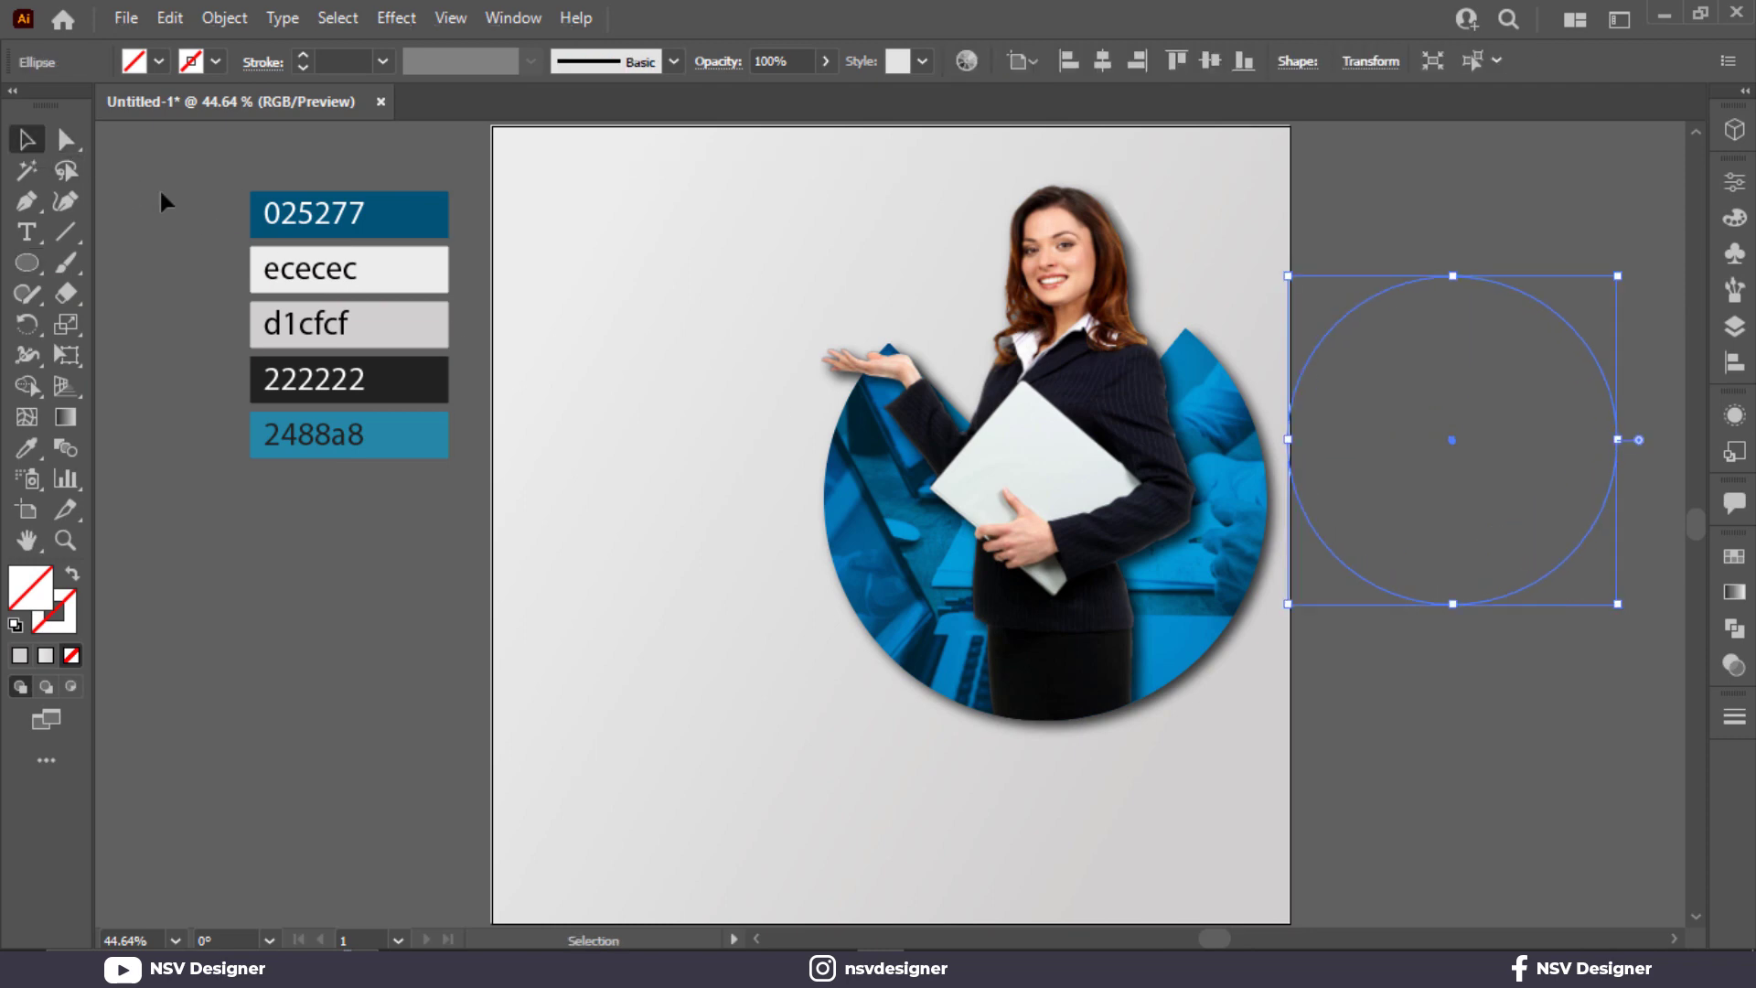
Give the new circle the 025277 swatch blue and swap it from fill to stroke, leaving no fill.
{"action": "key", "text": "i"}
{"action": "left_click", "coordinate": [399, 212]}
{"action": "left_click", "coordinate": [21, 148]}
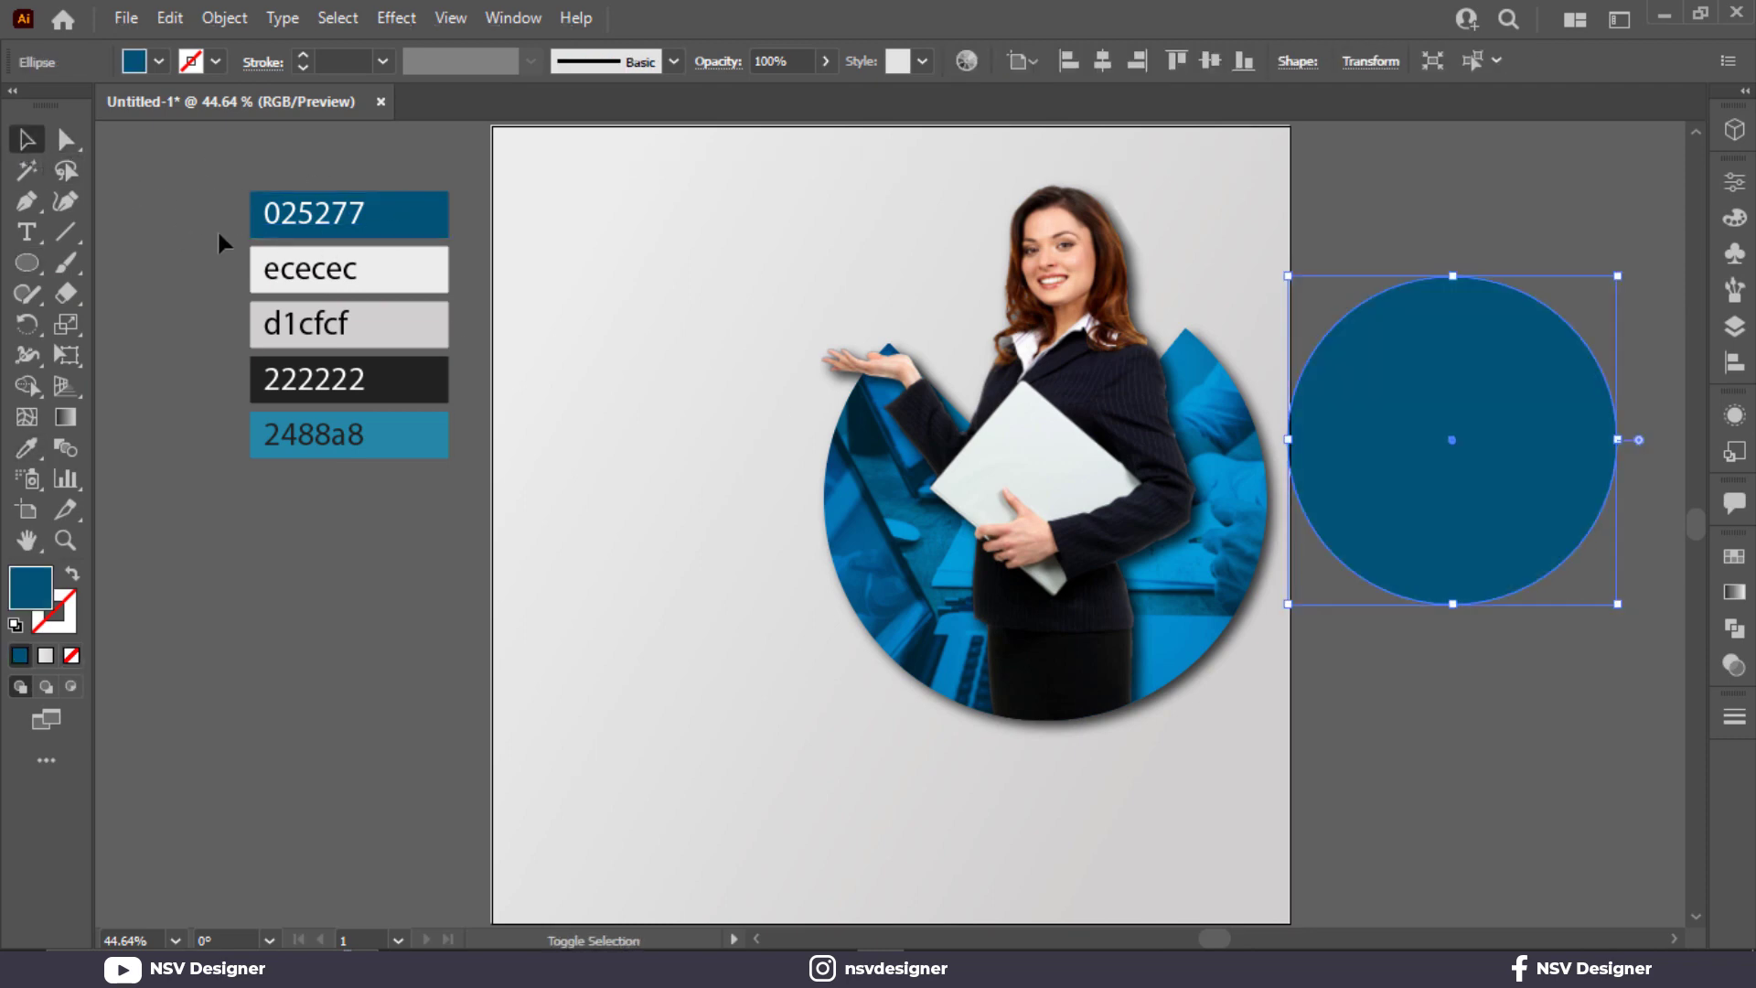
{"action": "key", "text": "shift+x"}
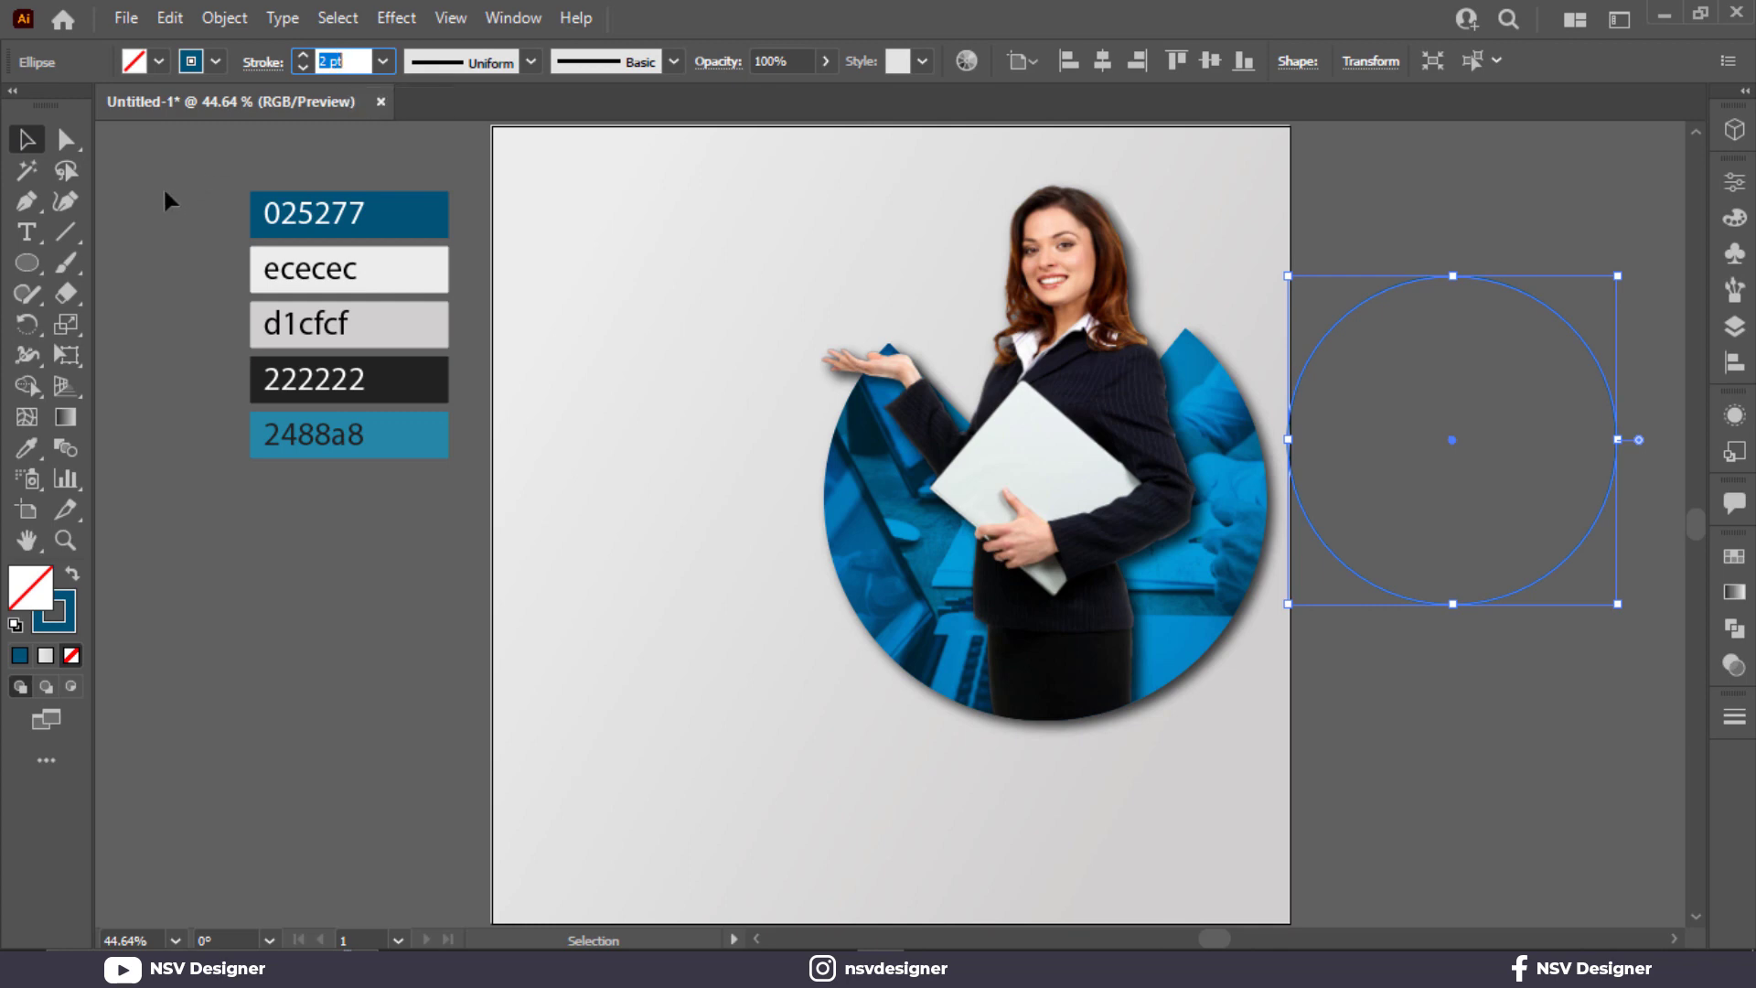
Confirm the circle's 2 pt stroke, cut its outline with Scissors at two lower-left points, and delete the segment between them.
{"action": "key", "text": "Return"}
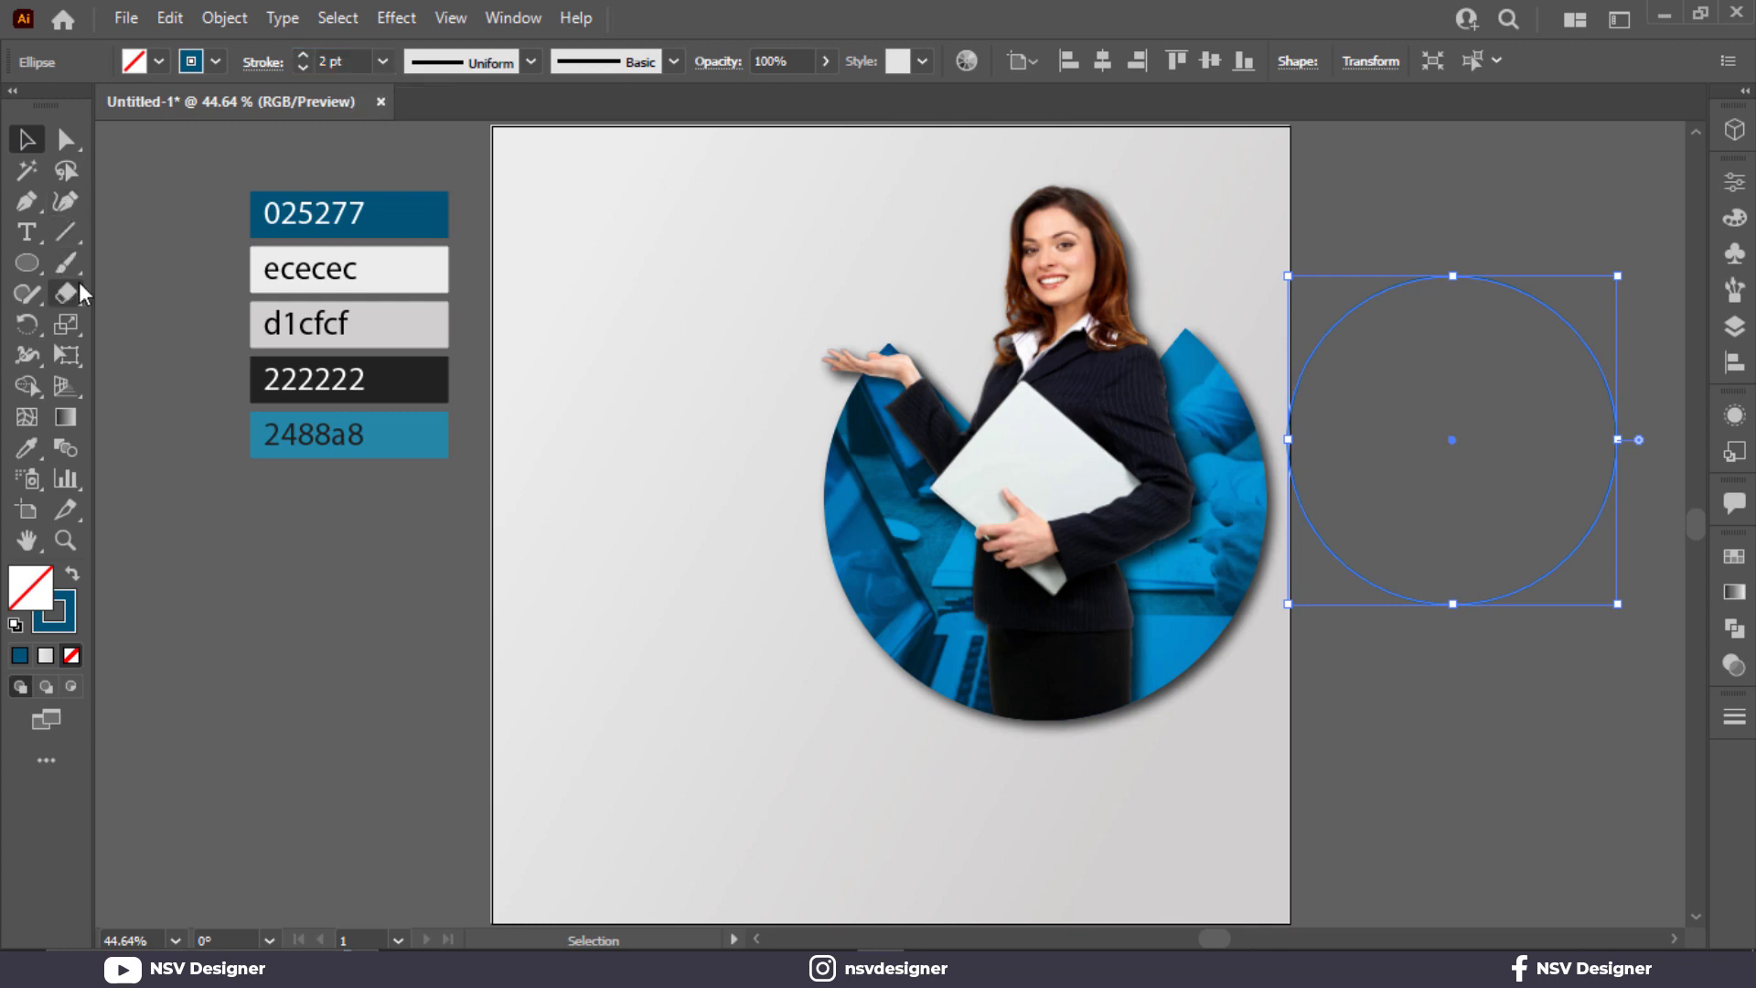
{"action": "left_click_drag", "start_coordinate": [73, 286], "coordinate": [194, 322]}
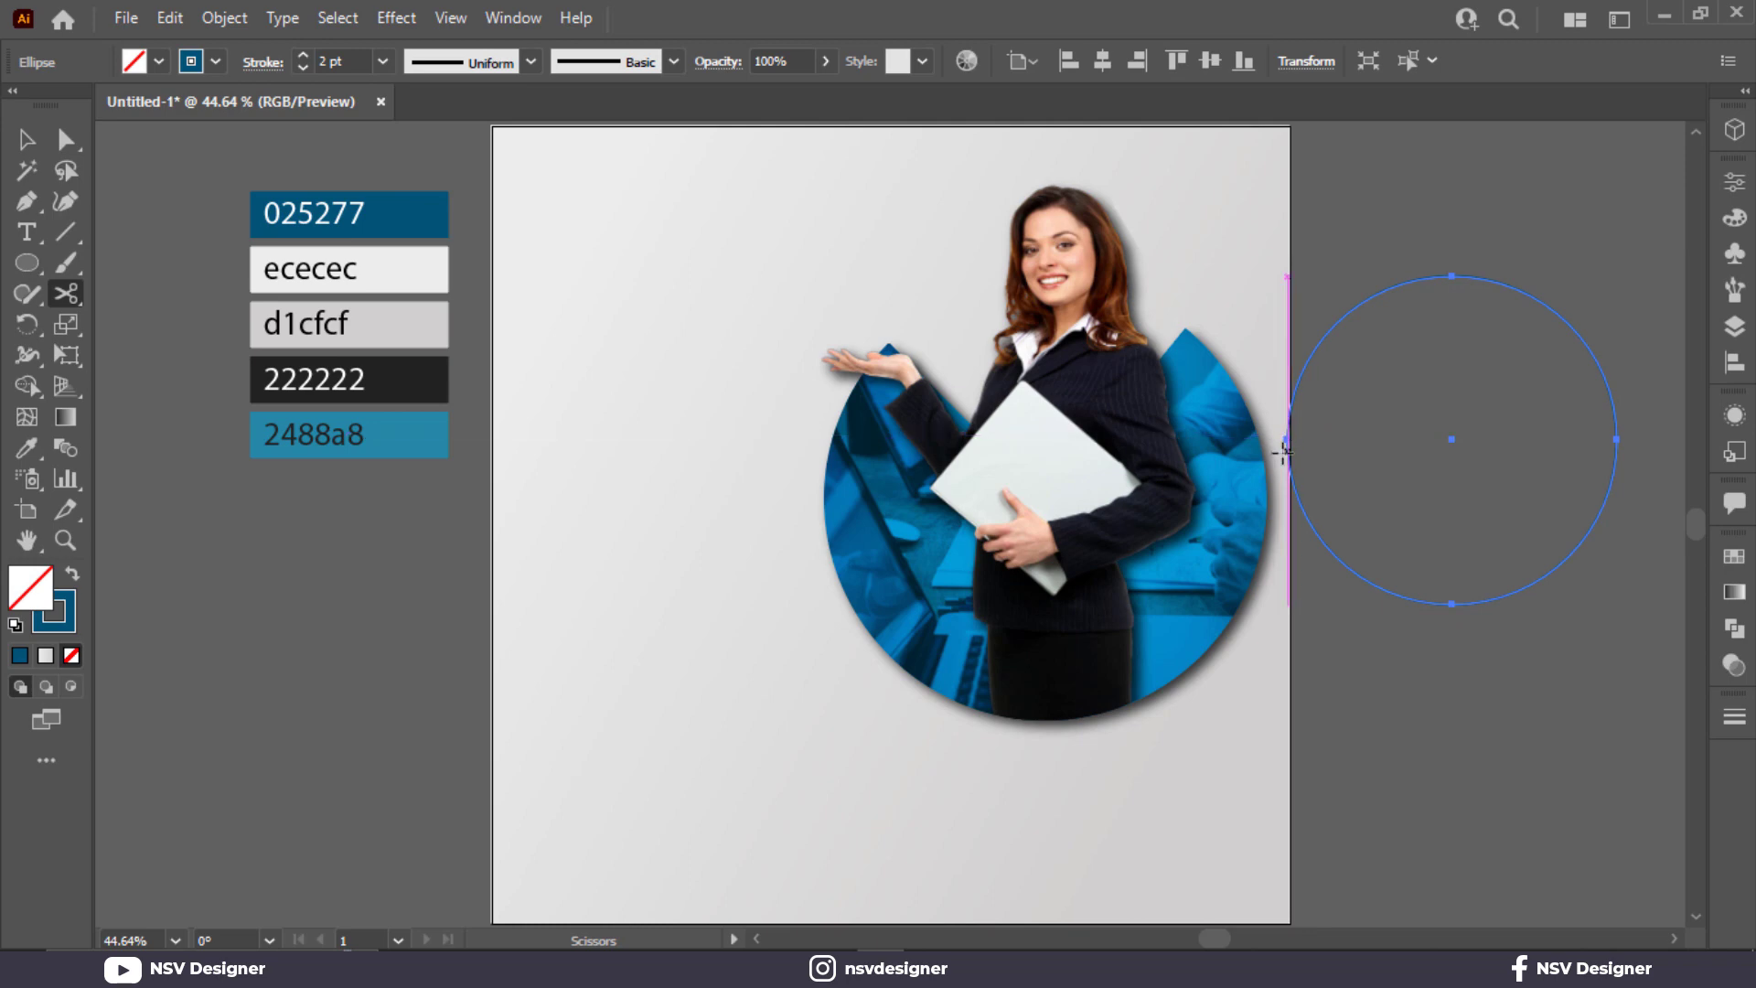
{"action": "scroll", "coordinate": [1283, 450], "scroll_direction": "up", "scroll_amount": 3}
{"action": "left_click", "coordinate": [1310, 396]}
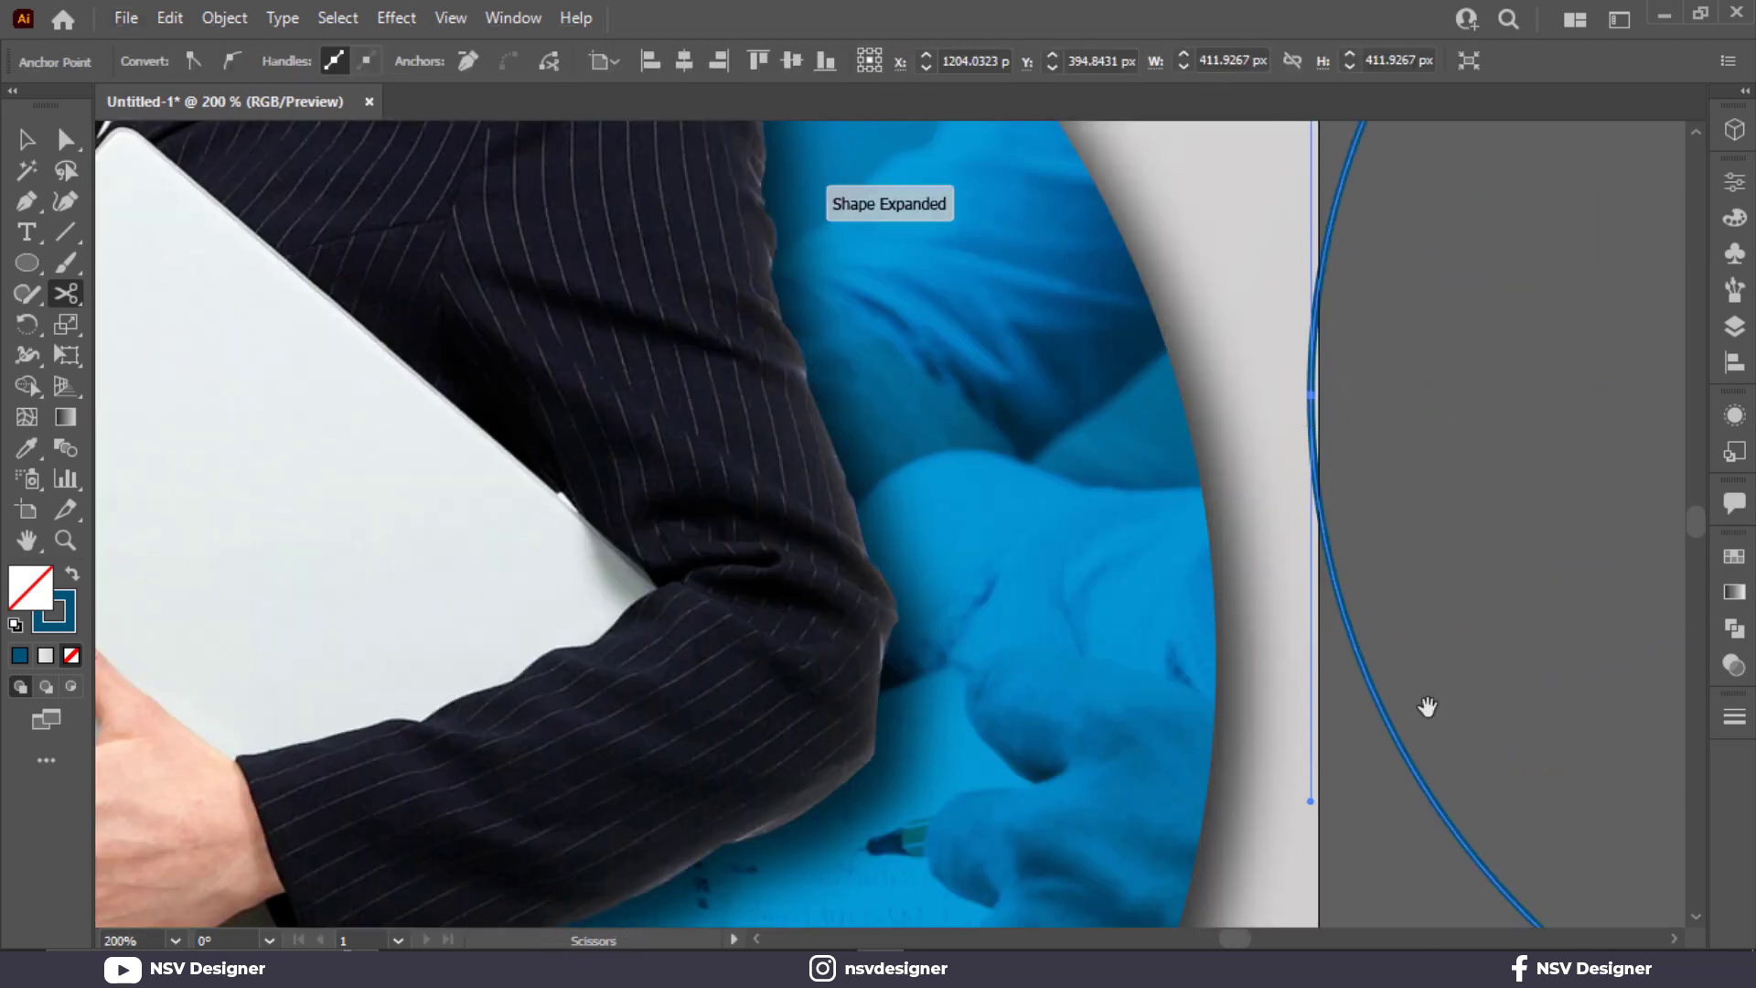
{"action": "left_click_drag", "start_coordinate": [1423, 710], "coordinate": [1169, 396]}
{"action": "left_click", "coordinate": [1269, 587]}
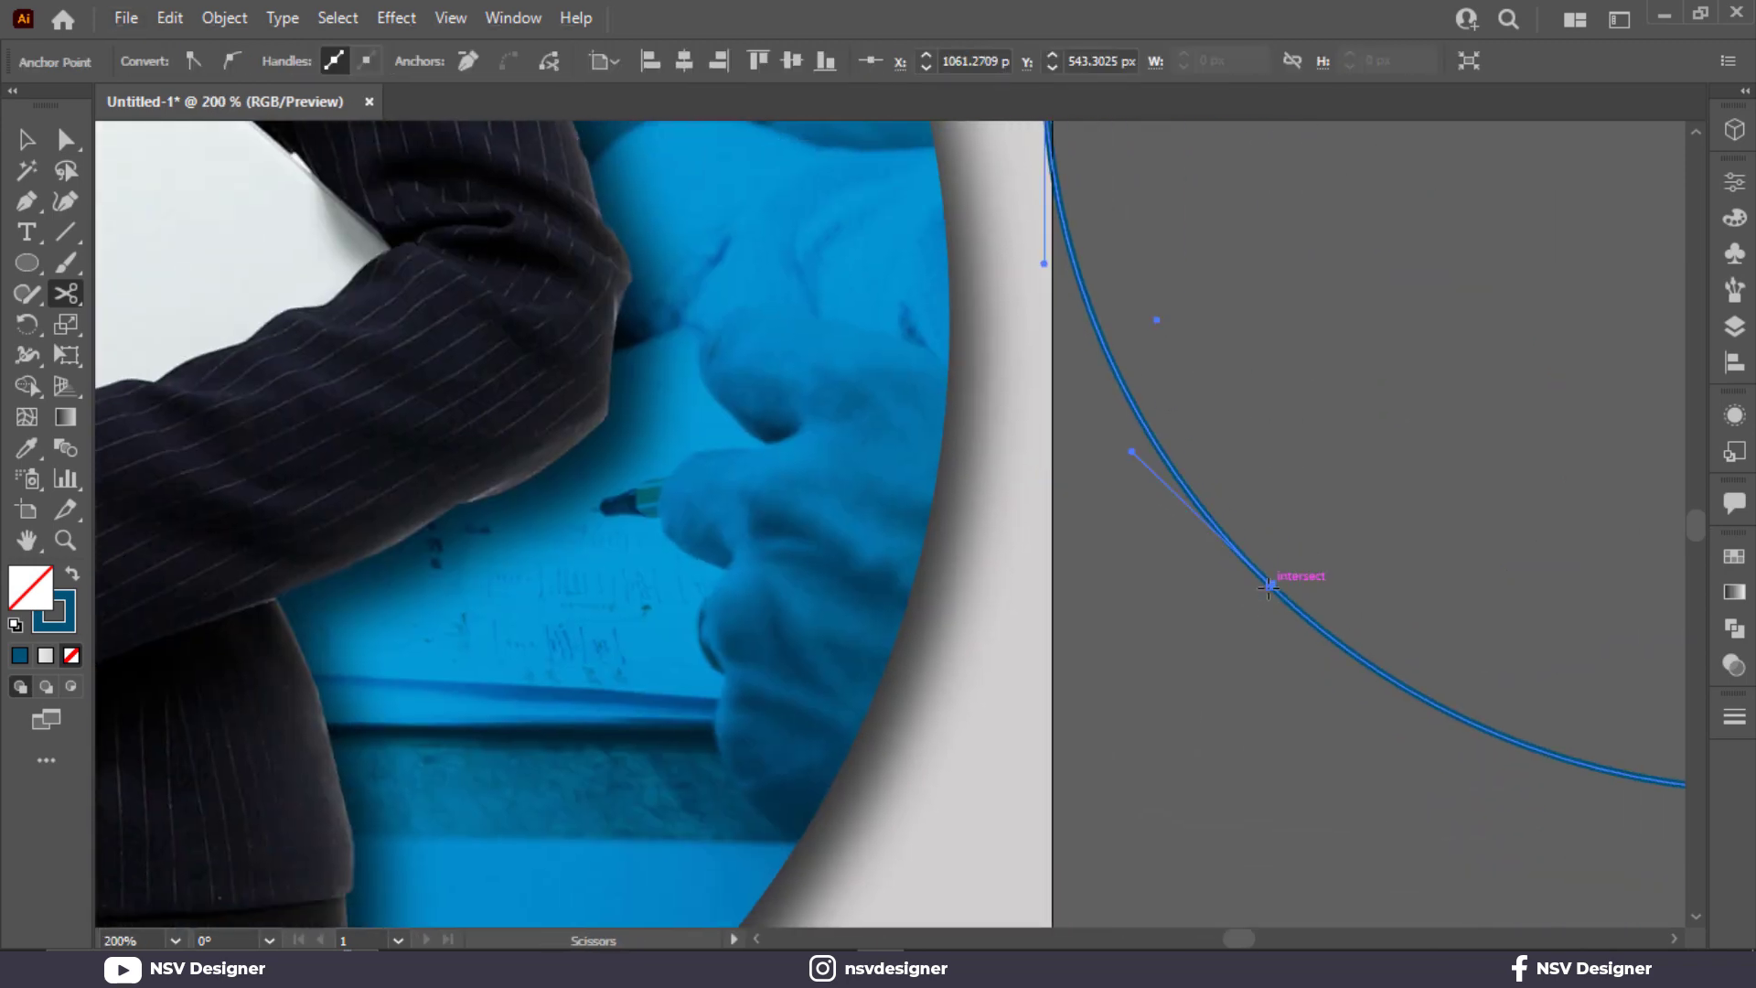
{"action": "key", "text": "Delete"}
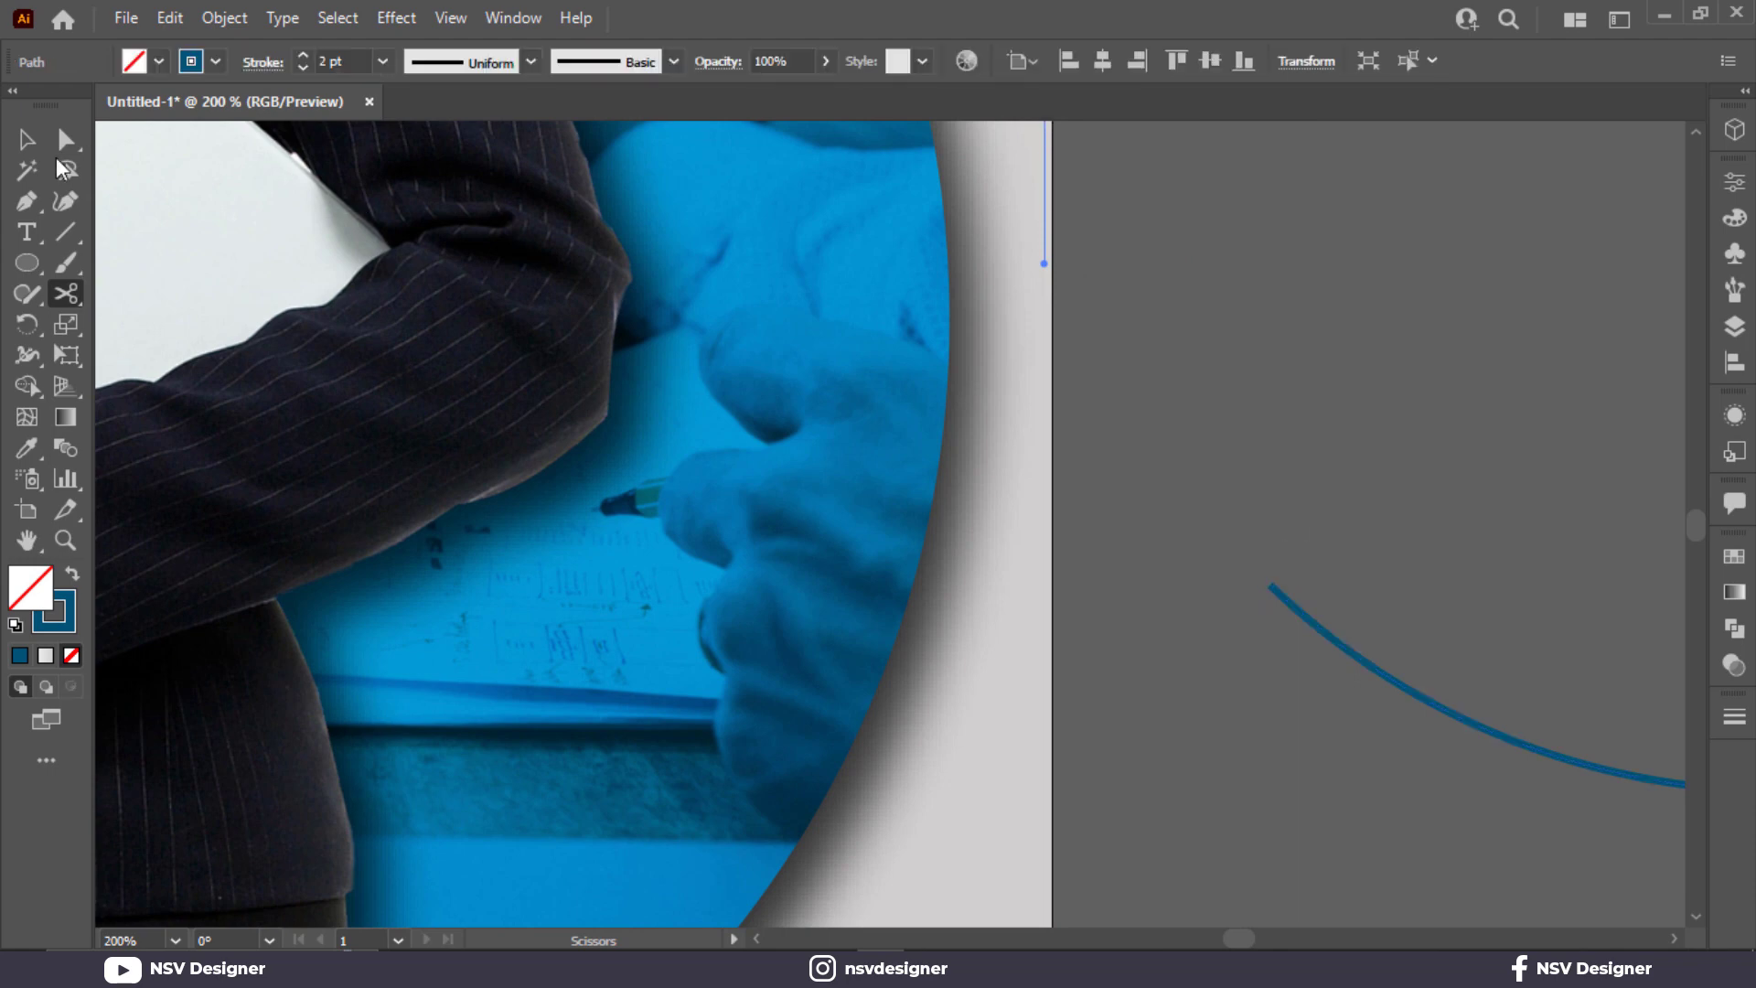
Add round dot arrowheads to both the start and end of the open circle outline.
{"action": "left_click", "coordinate": [1284, 552]}
{"action": "left_click", "coordinate": [1616, 758]}
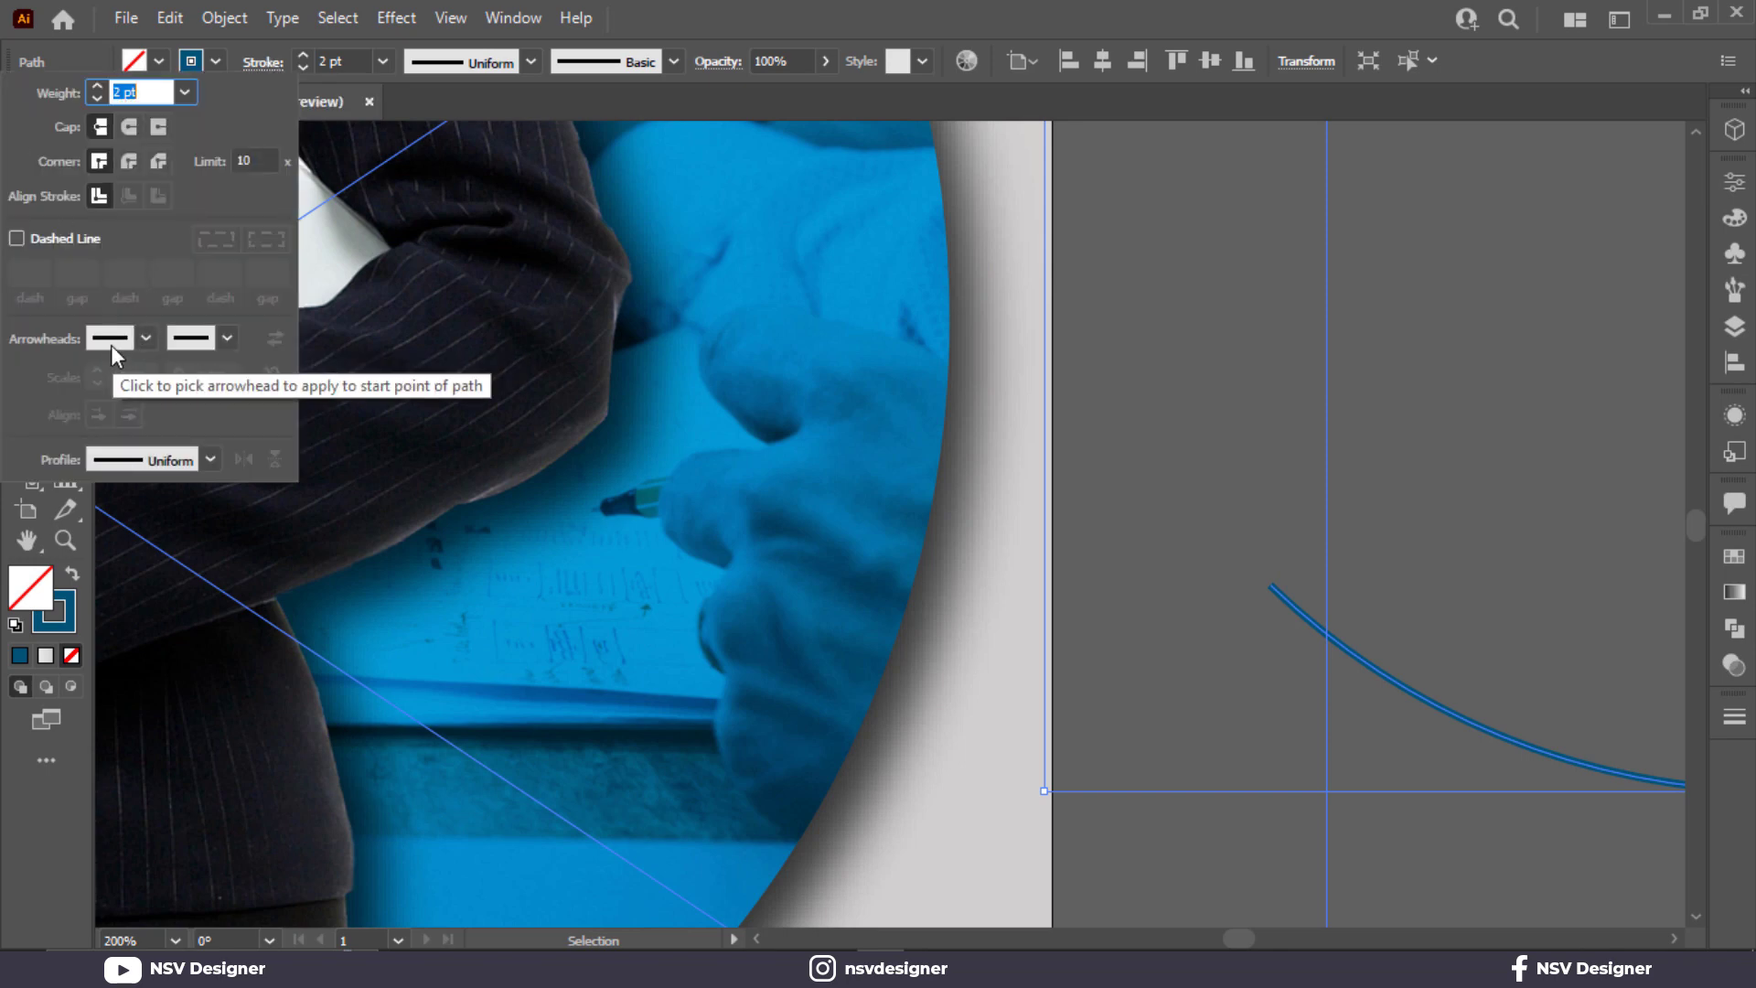
{"action": "left_click", "coordinate": [145, 337]}
{"action": "scroll", "coordinate": [129, 528], "scroll_direction": "down", "scroll_amount": 5}
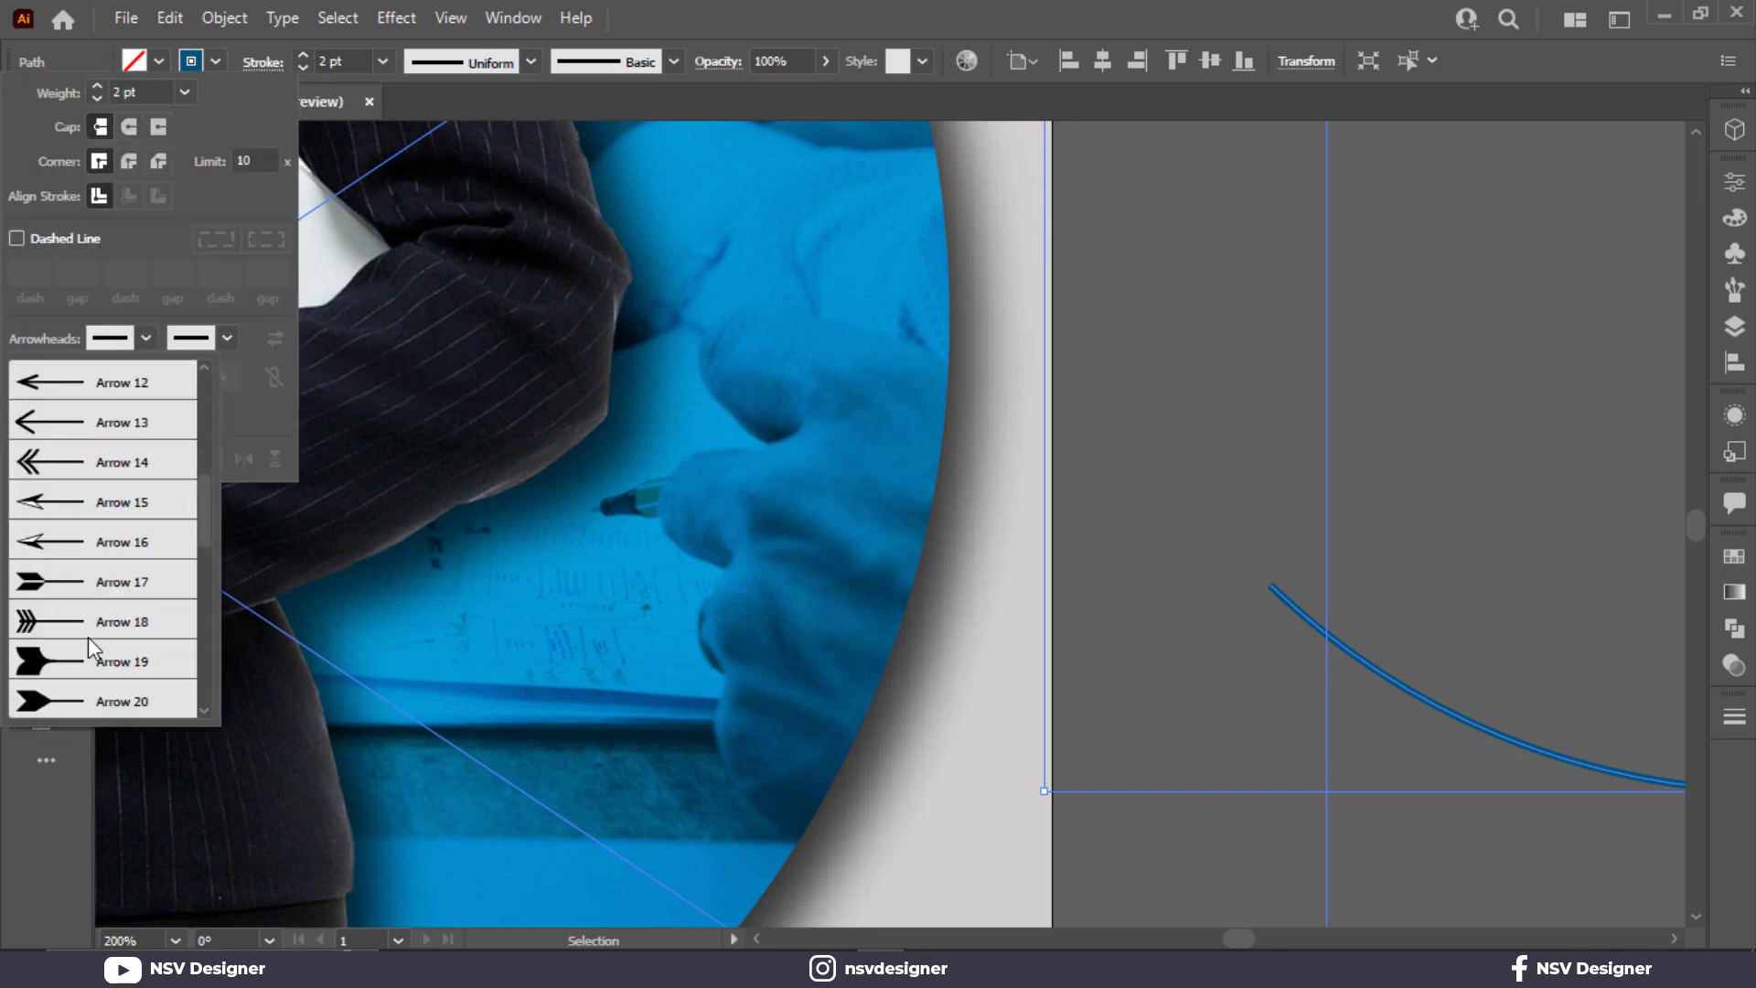
{"action": "left_click", "coordinate": [91, 639]}
{"action": "left_click", "coordinate": [227, 338]}
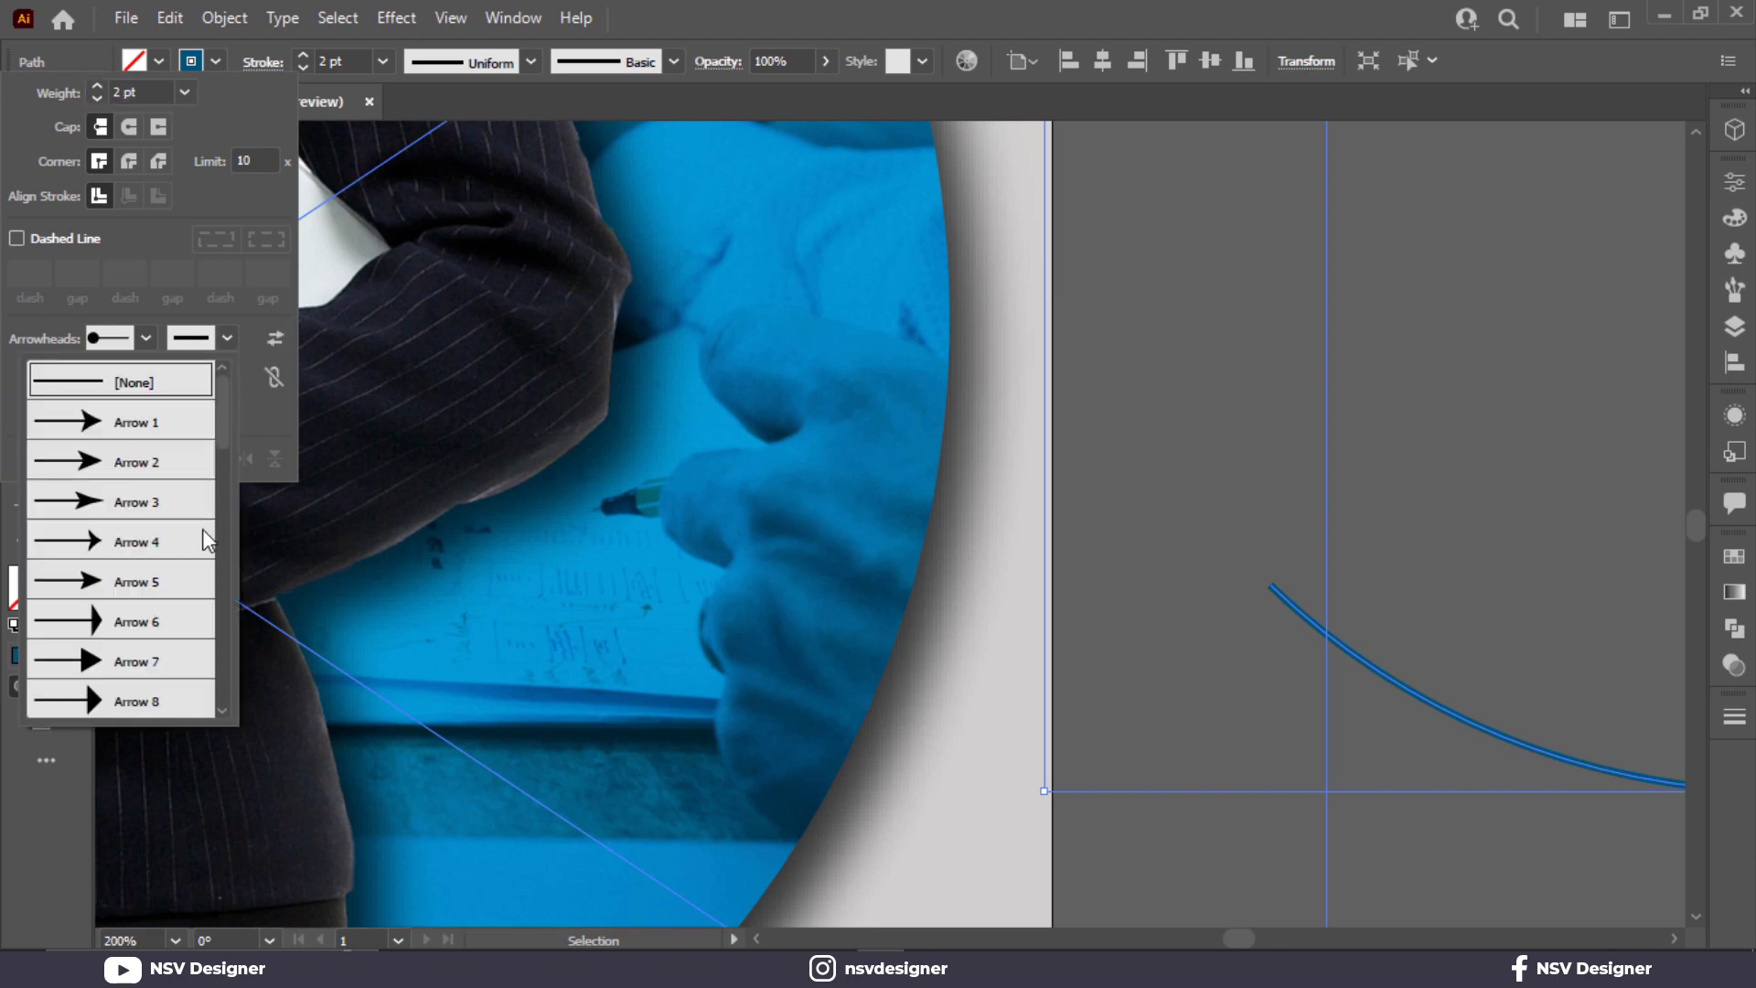
{"action": "scroll", "coordinate": [192, 540], "scroll_direction": "down", "scroll_amount": 5}
{"action": "left_click", "coordinate": [167, 516]}
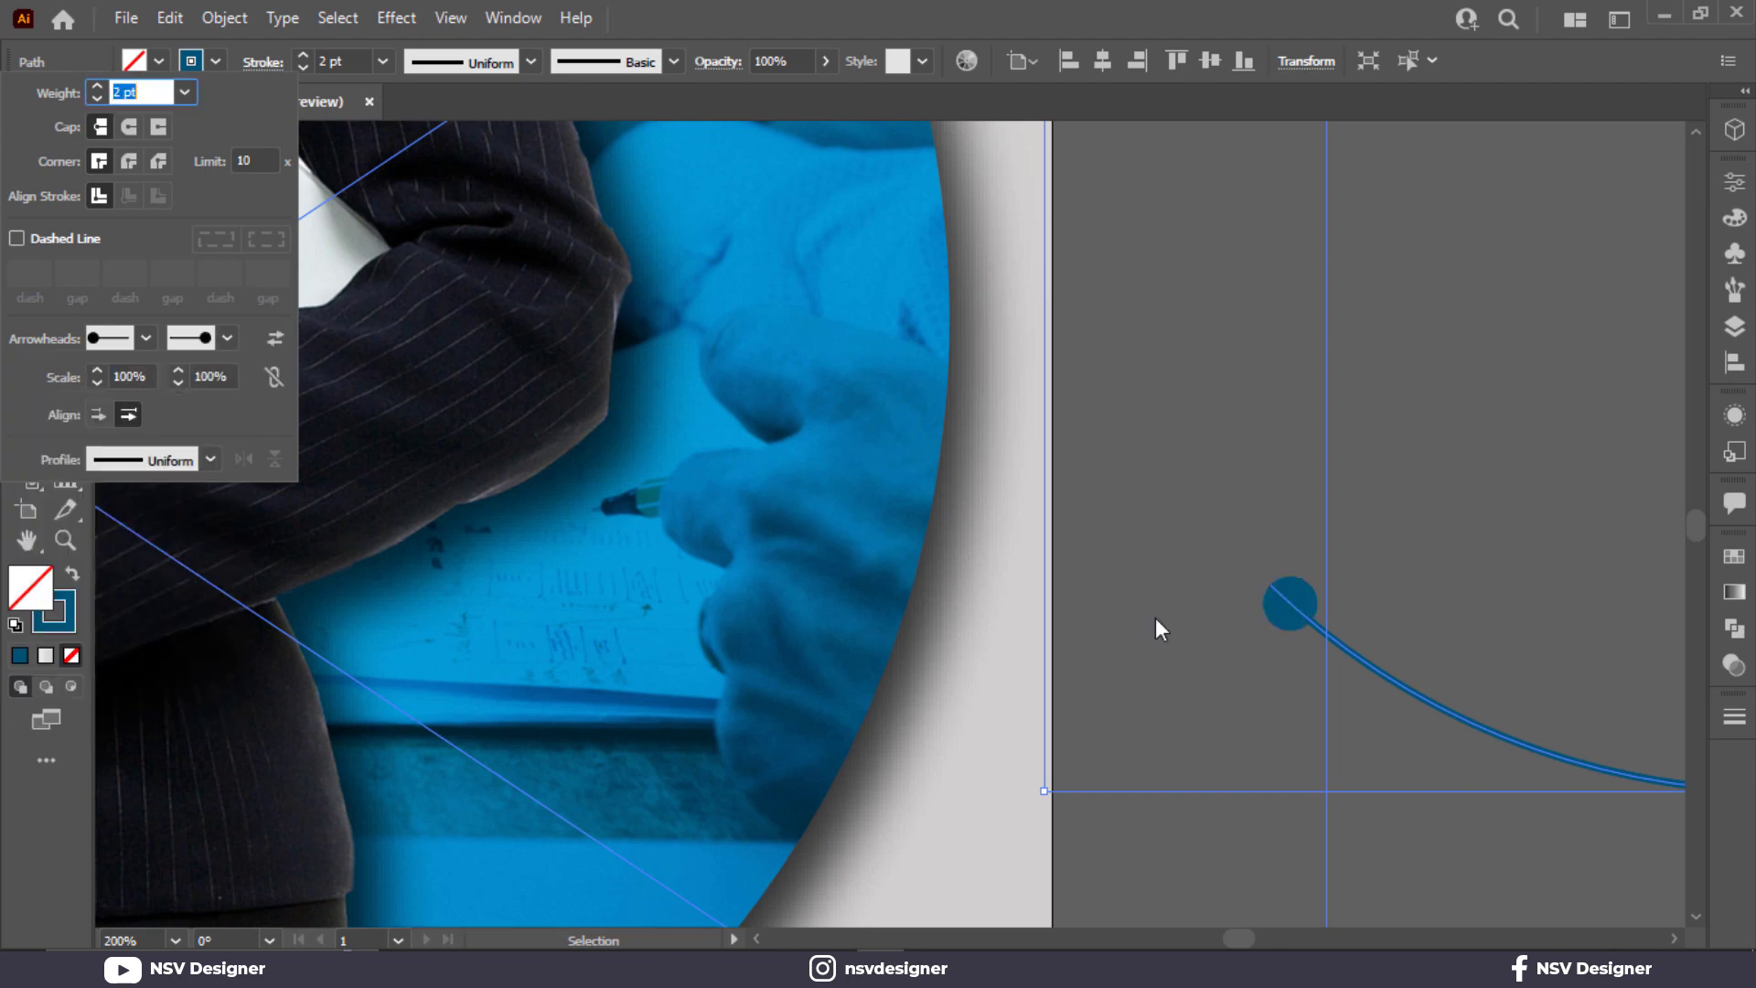
{"action": "left_click", "coordinate": [1235, 558]}
{"action": "left_click", "coordinate": [1326, 494]}
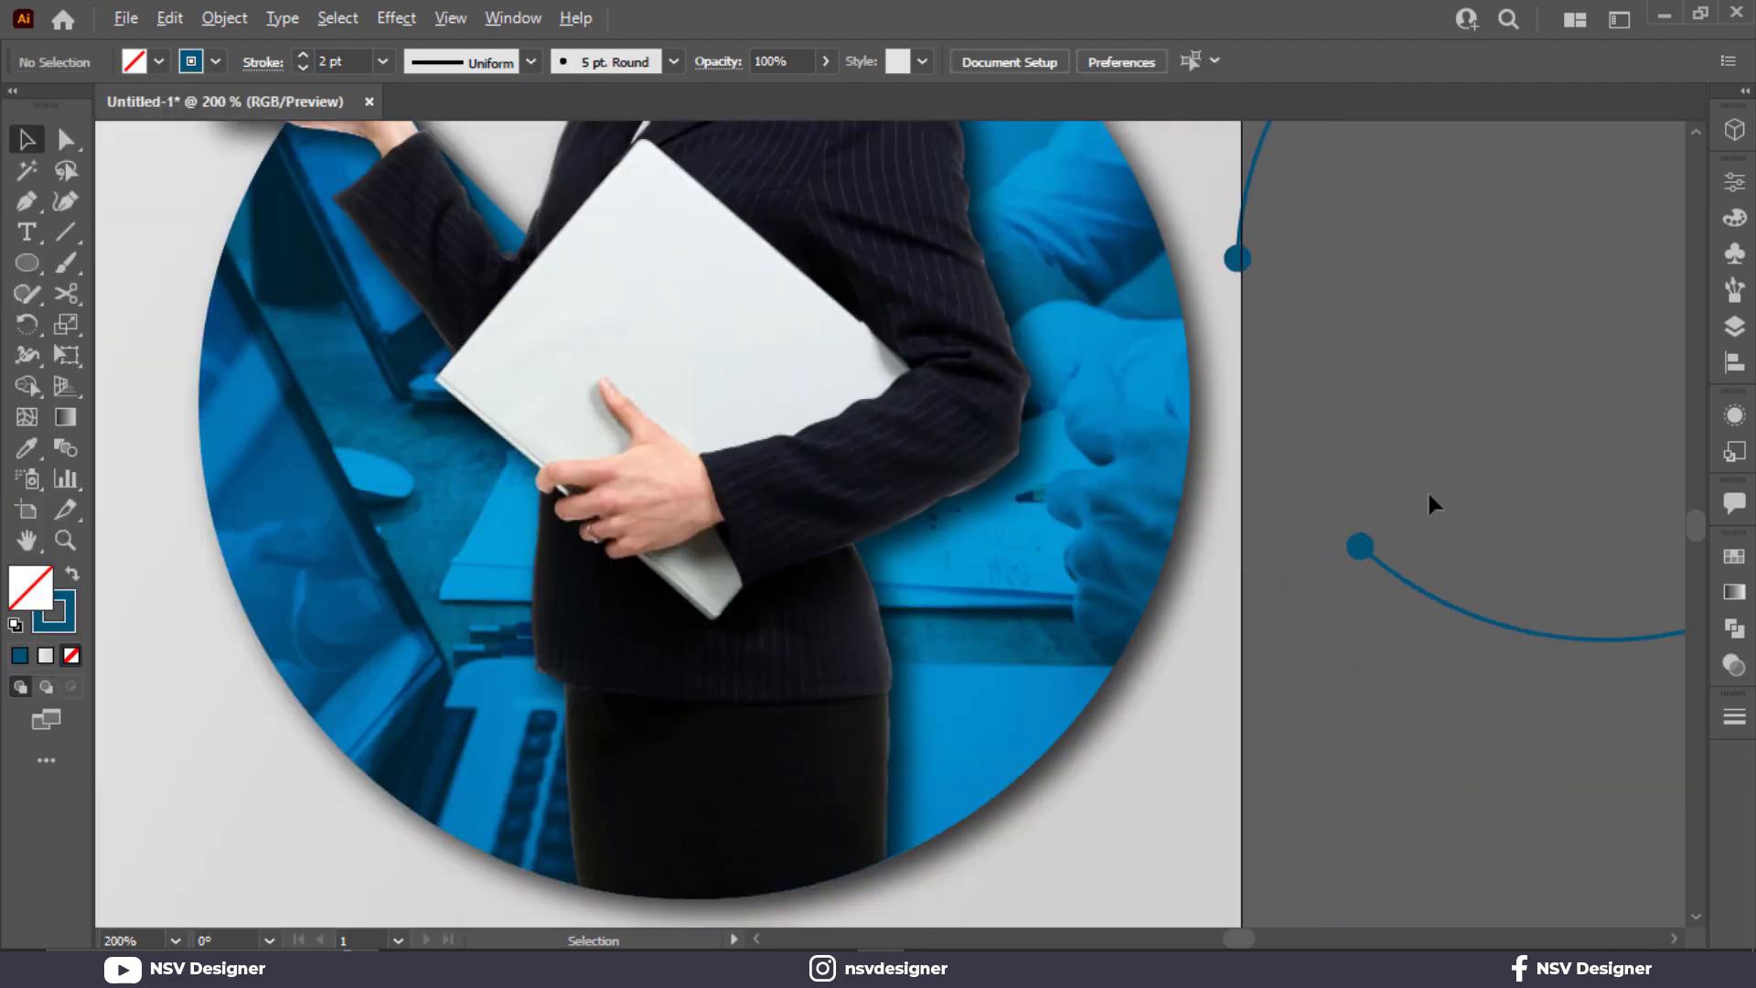
Move the dotted open circle onto the artboard over the photo circle's lower edge and rotate it so its gap faces upper right.
{"action": "scroll", "coordinate": [1428, 496], "scroll_direction": "down", "scroll_amount": 3}
{"action": "left_click_drag", "start_coordinate": [1462, 498], "coordinate": [940, 503]}
{"action": "scroll", "coordinate": [1236, 603], "scroll_direction": "down", "scroll_amount": 1}
{"action": "scroll", "coordinate": [1236, 600], "scroll_direction": "down", "scroll_amount": 1}
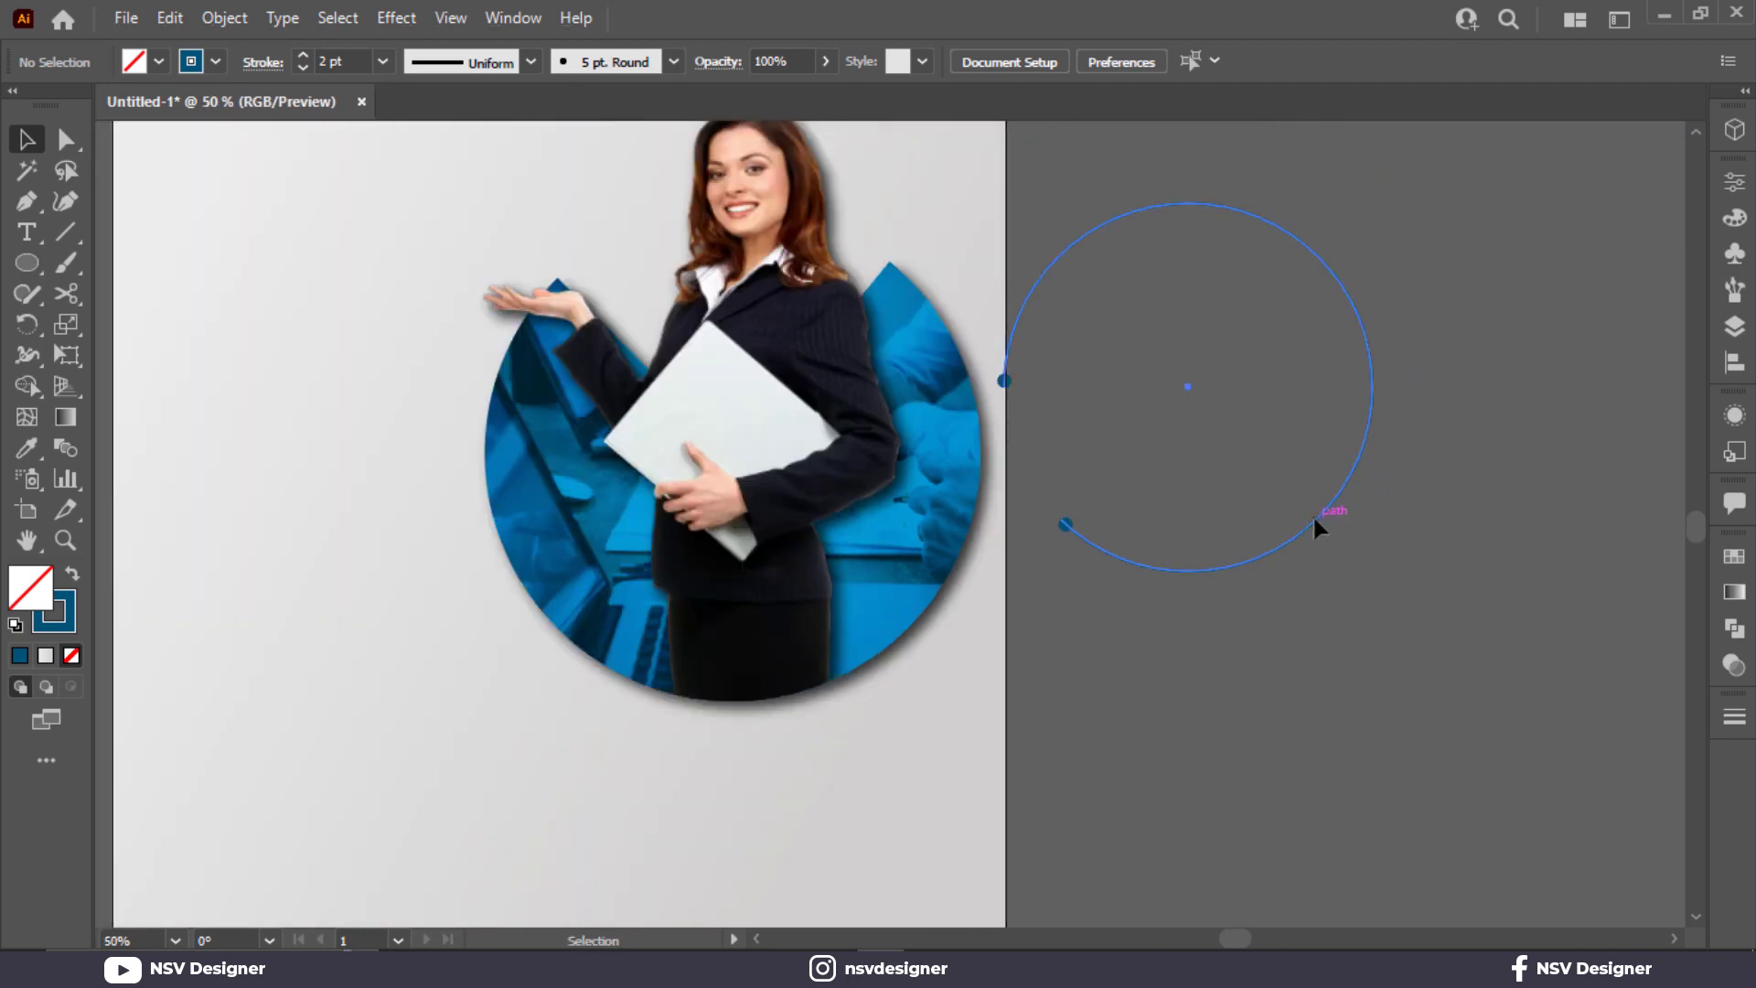
{"action": "left_click_drag", "start_coordinate": [1313, 514], "coordinate": [633, 488]}
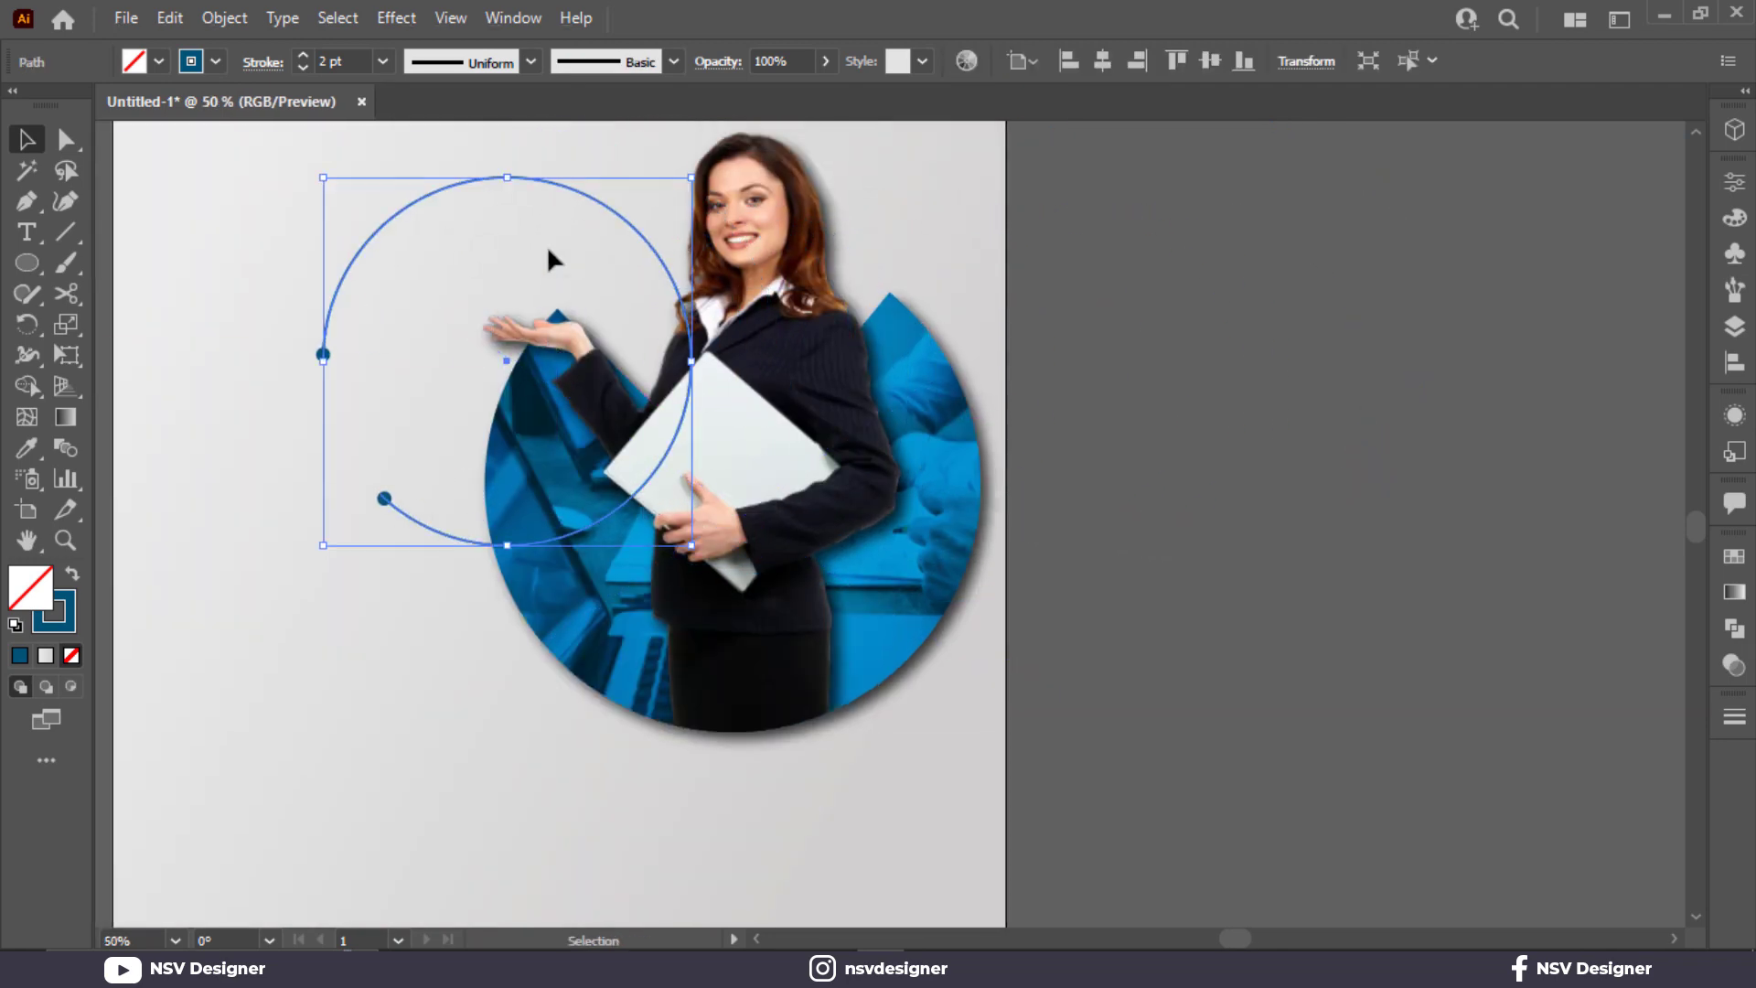
{"action": "scroll", "coordinate": [708, 211], "scroll_direction": "up", "scroll_amount": 2}
{"action": "left_click_drag", "start_coordinate": [701, 227], "coordinate": [422, 601]}
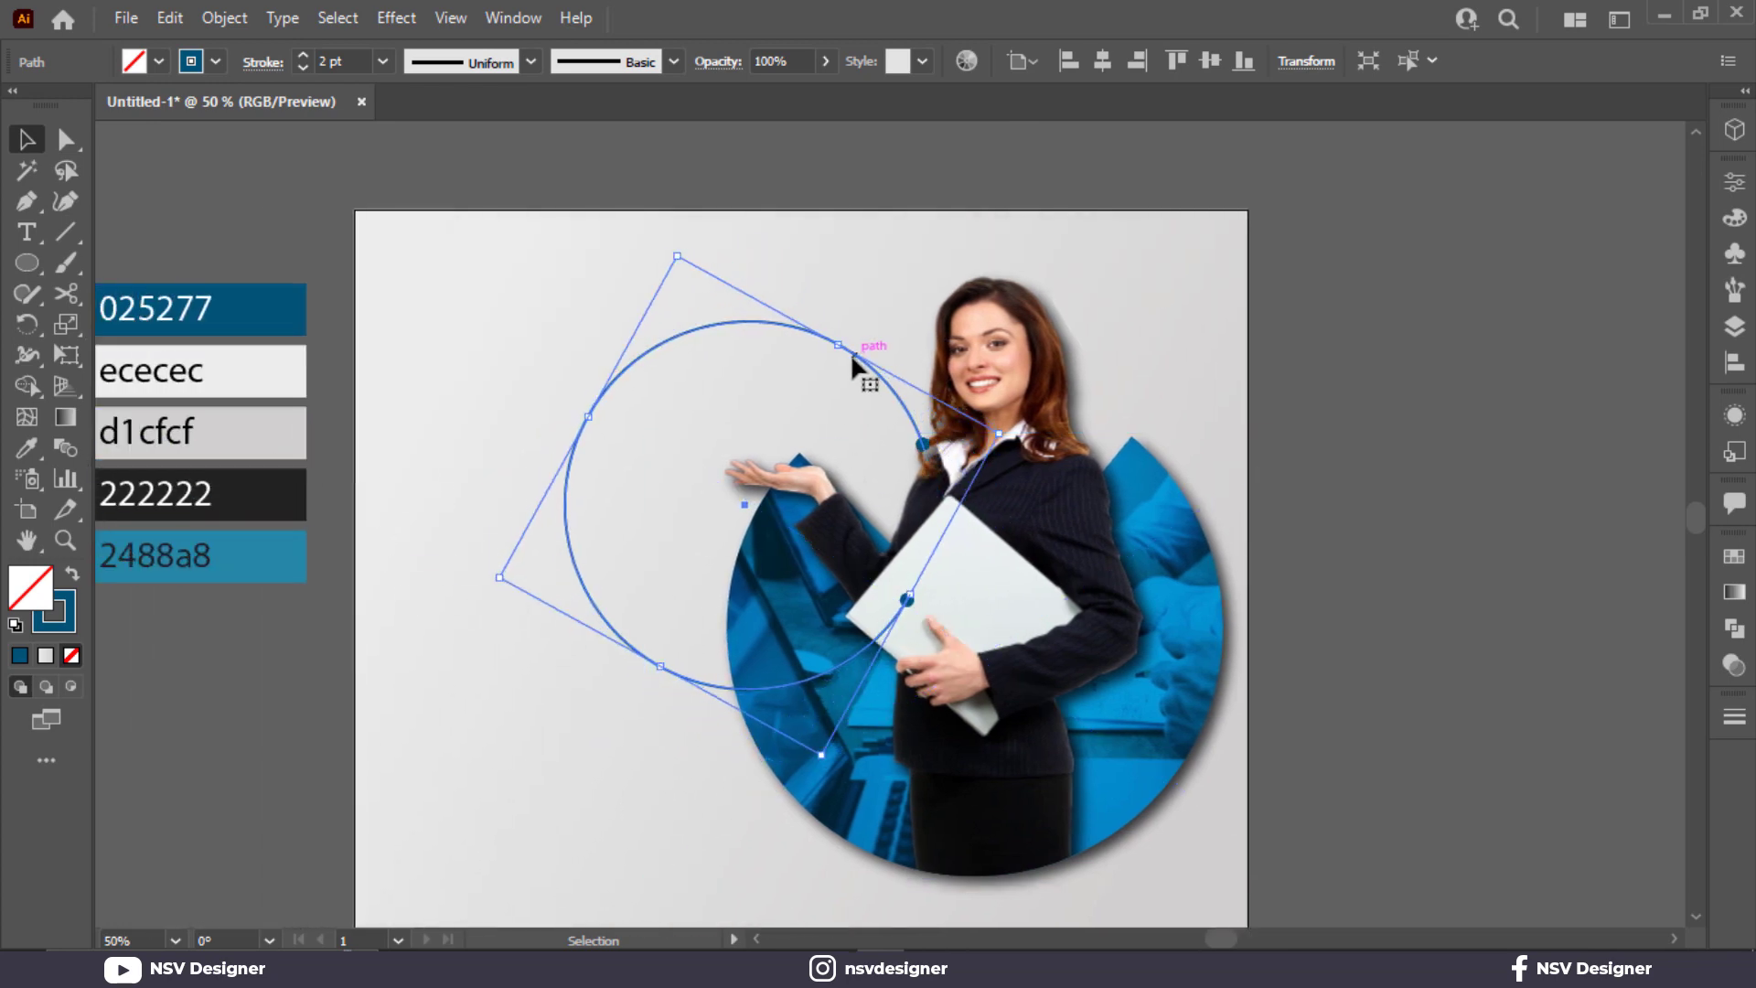
{"action": "left_click_drag", "start_coordinate": [851, 353], "coordinate": [782, 617]}
{"action": "scroll", "coordinate": [784, 714], "scroll_direction": "down", "scroll_amount": 3}
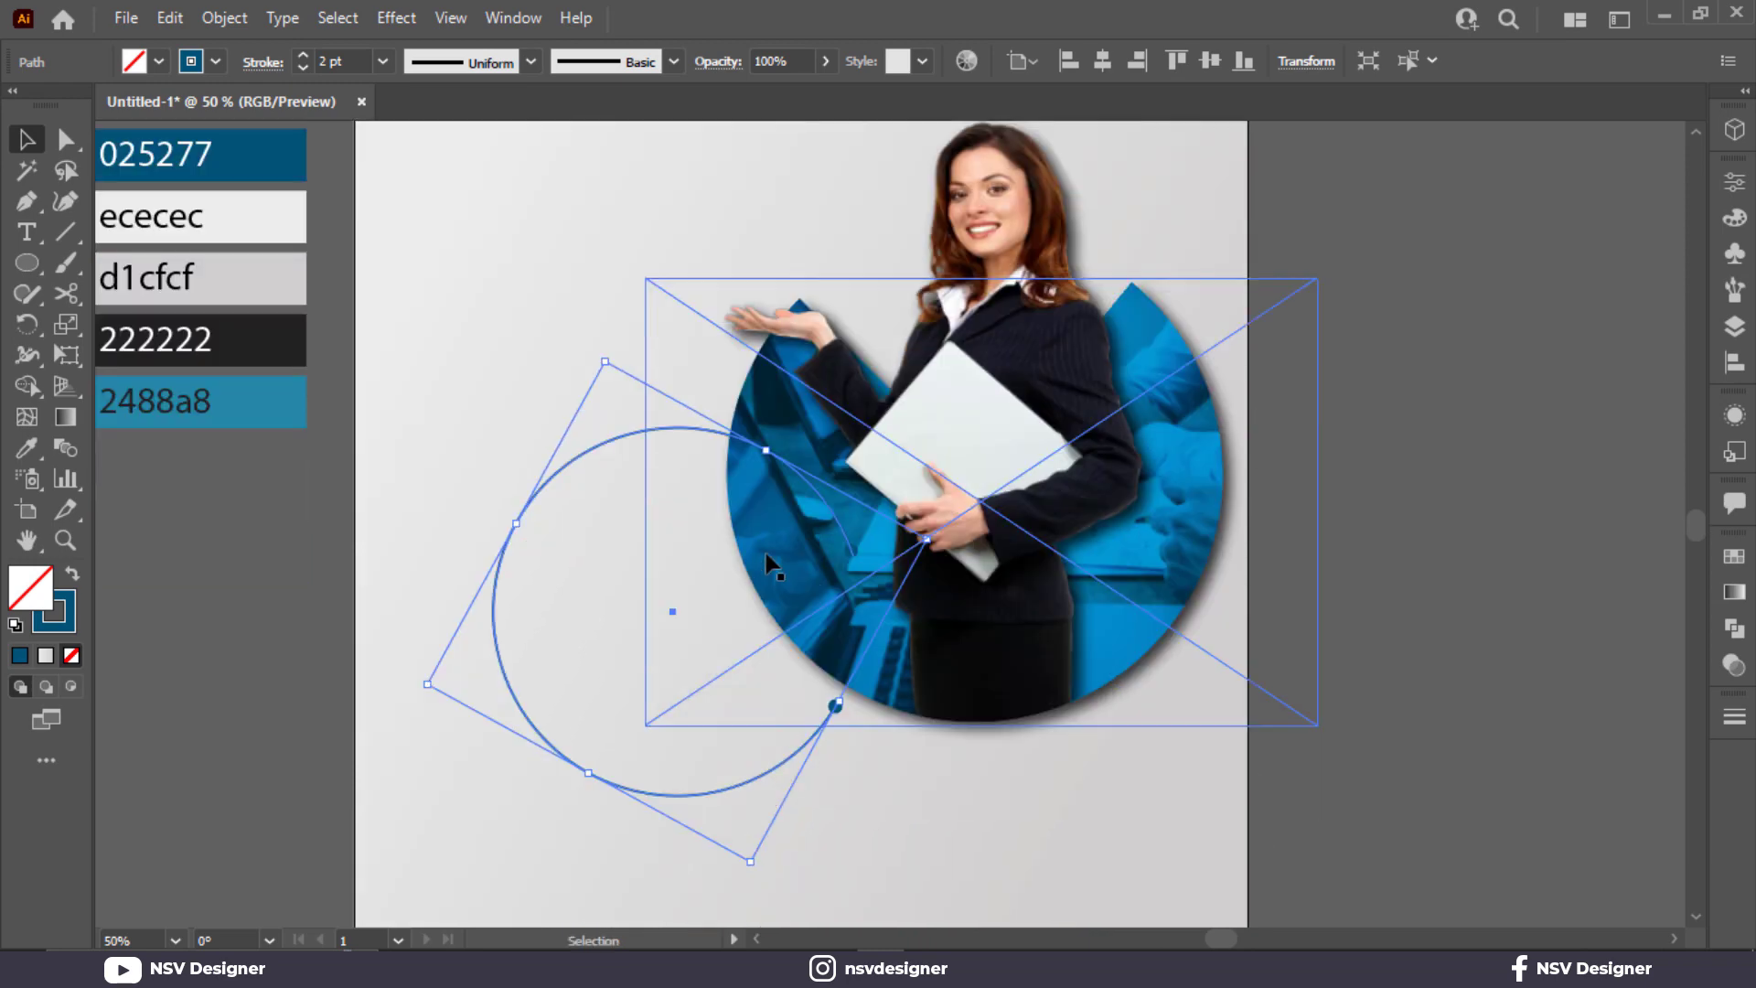
{"action": "left_click_drag", "start_coordinate": [756, 873], "coordinate": [1052, 686]}
{"action": "left_click", "coordinate": [1356, 784]}
Duplicate the dotted open circle and place the copy behind the woman and photo circle, around her head and shoulders.
{"action": "left_click_drag", "start_coordinate": [787, 764], "coordinate": [658, 458]}
{"action": "left_click", "coordinate": [1457, 635]}
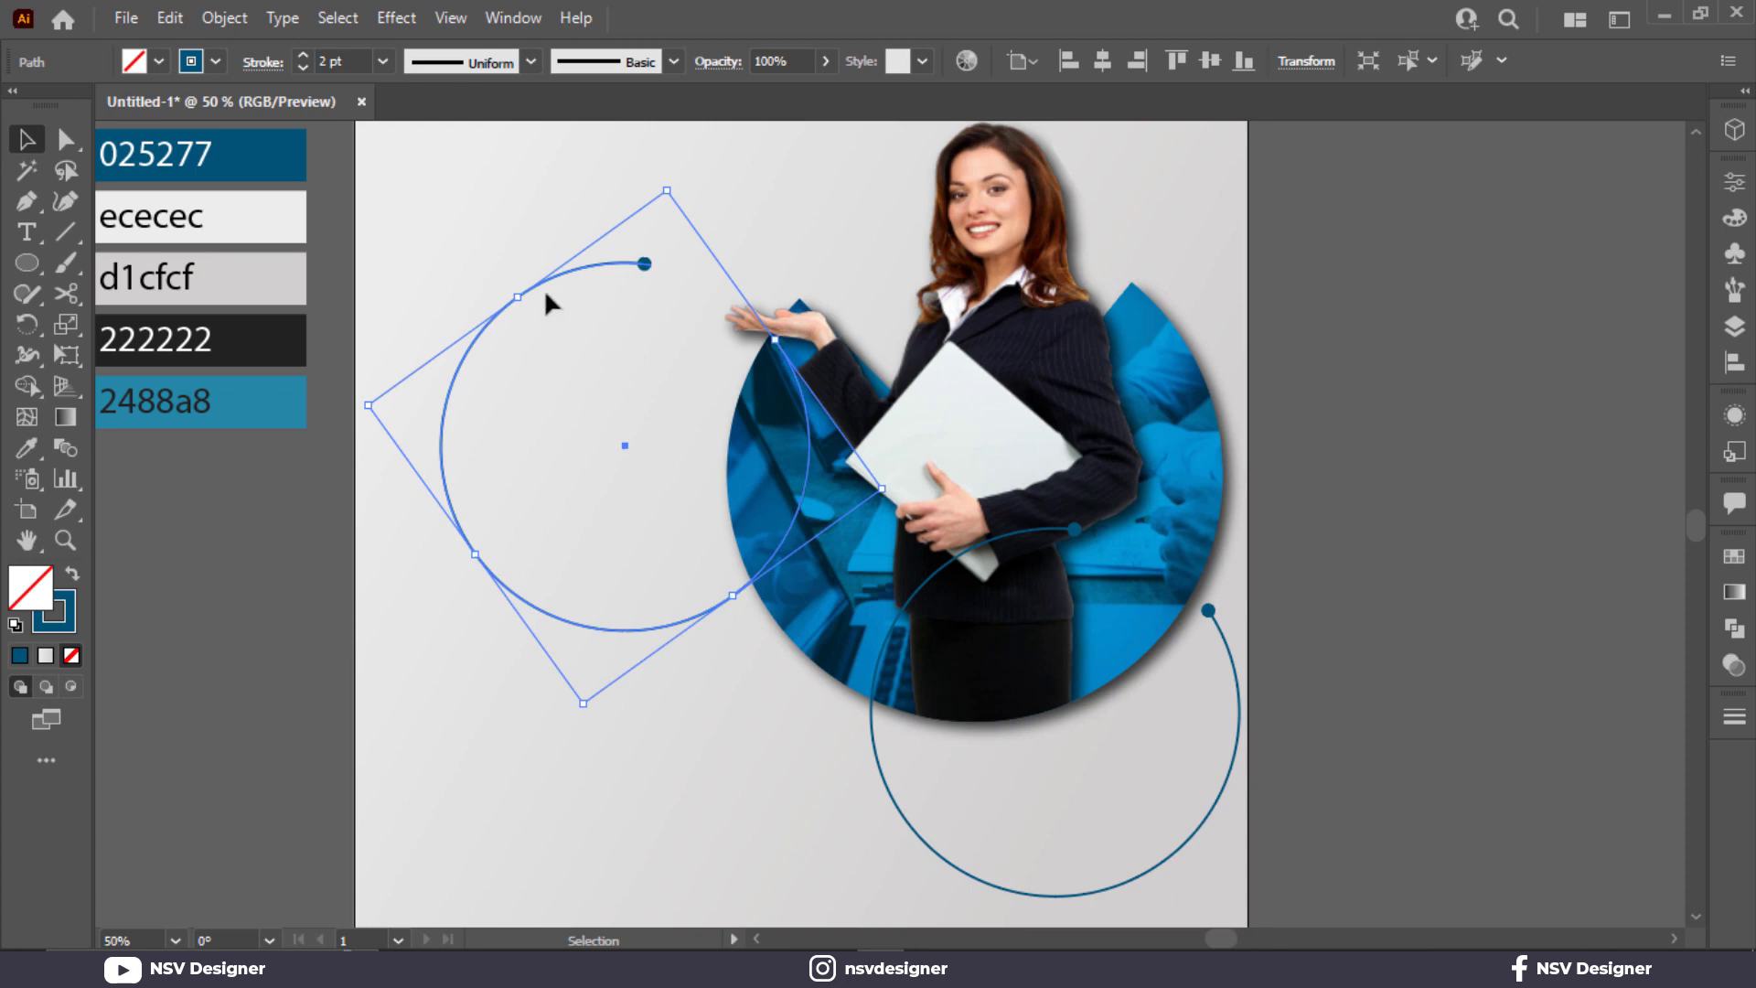
{"action": "key", "text": "a"}
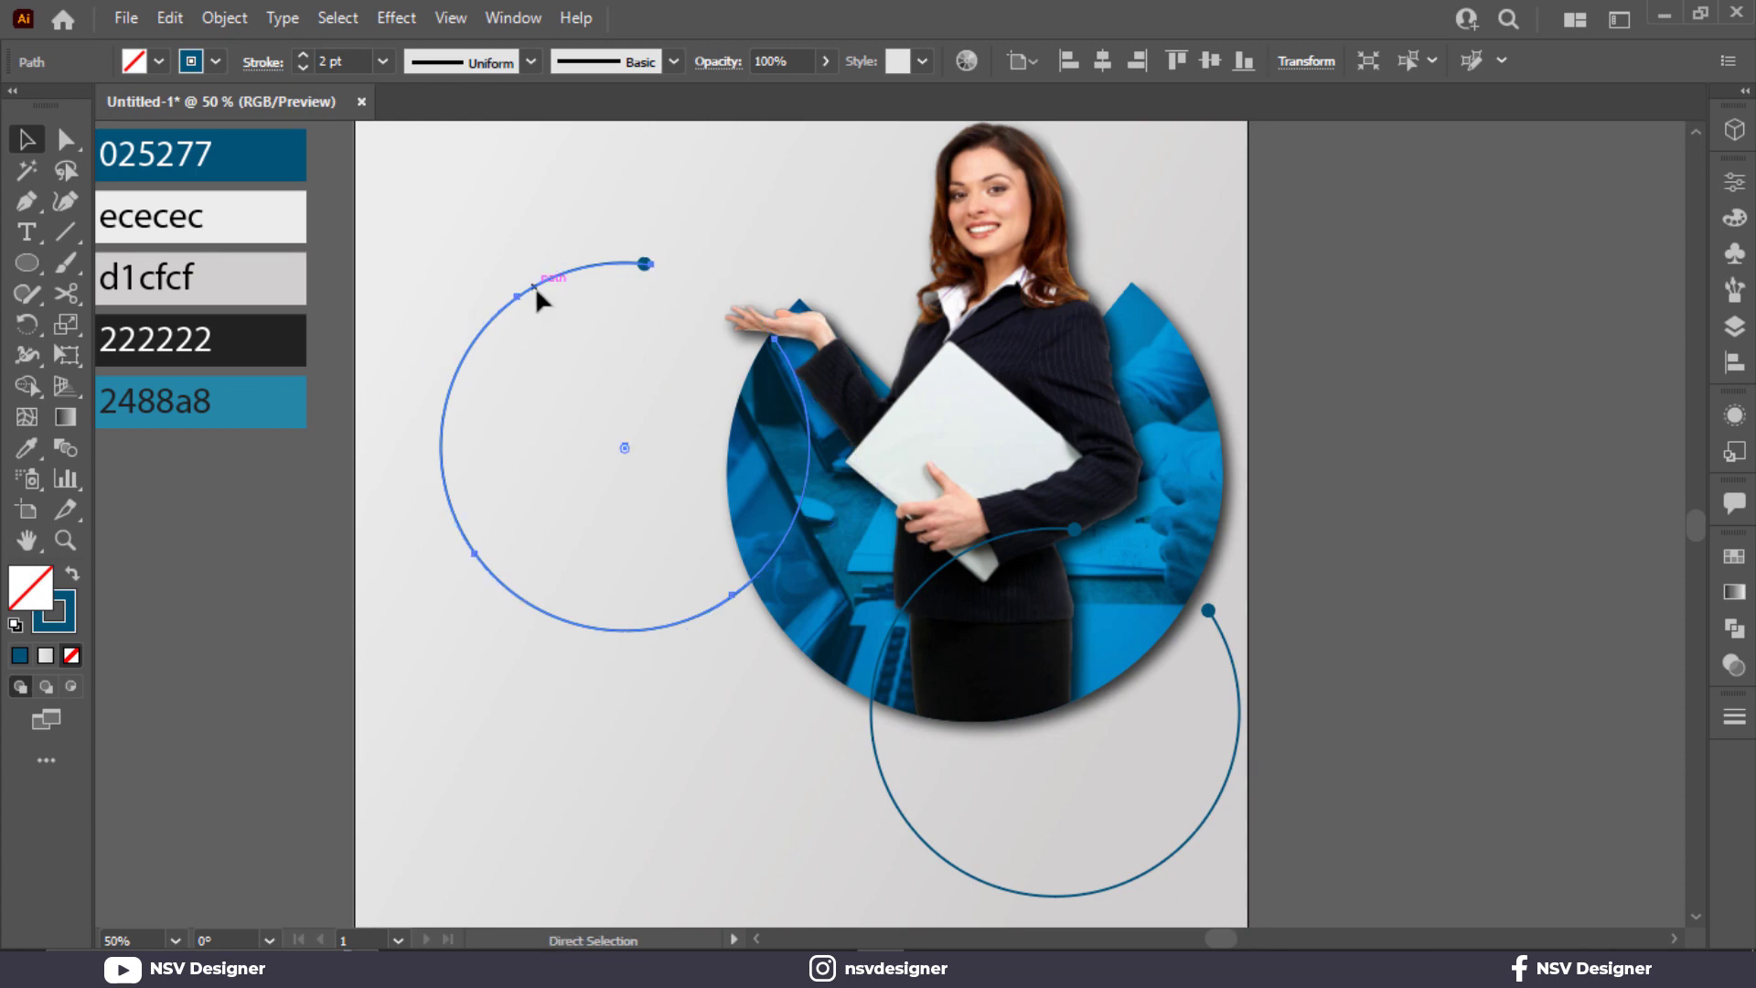
{"action": "key", "text": "v"}
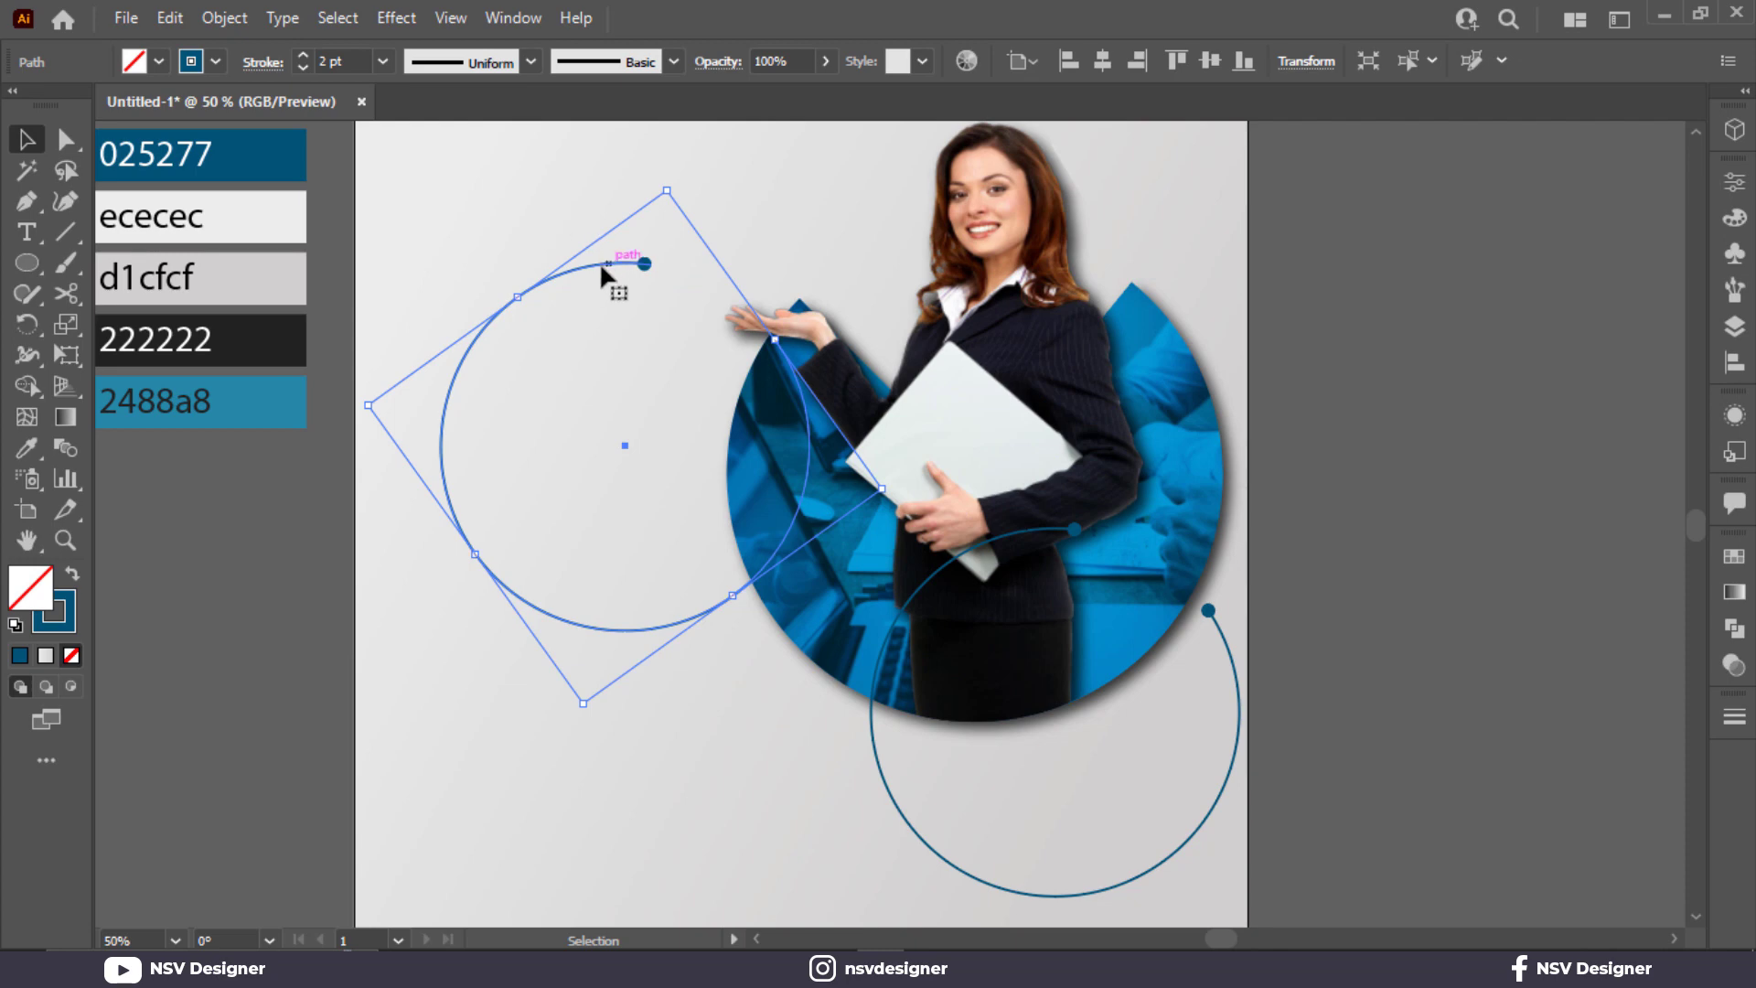
{"action": "left_click_drag", "start_coordinate": [645, 264], "coordinate": [1102, 183]}
{"action": "left_click", "coordinate": [1462, 346]}
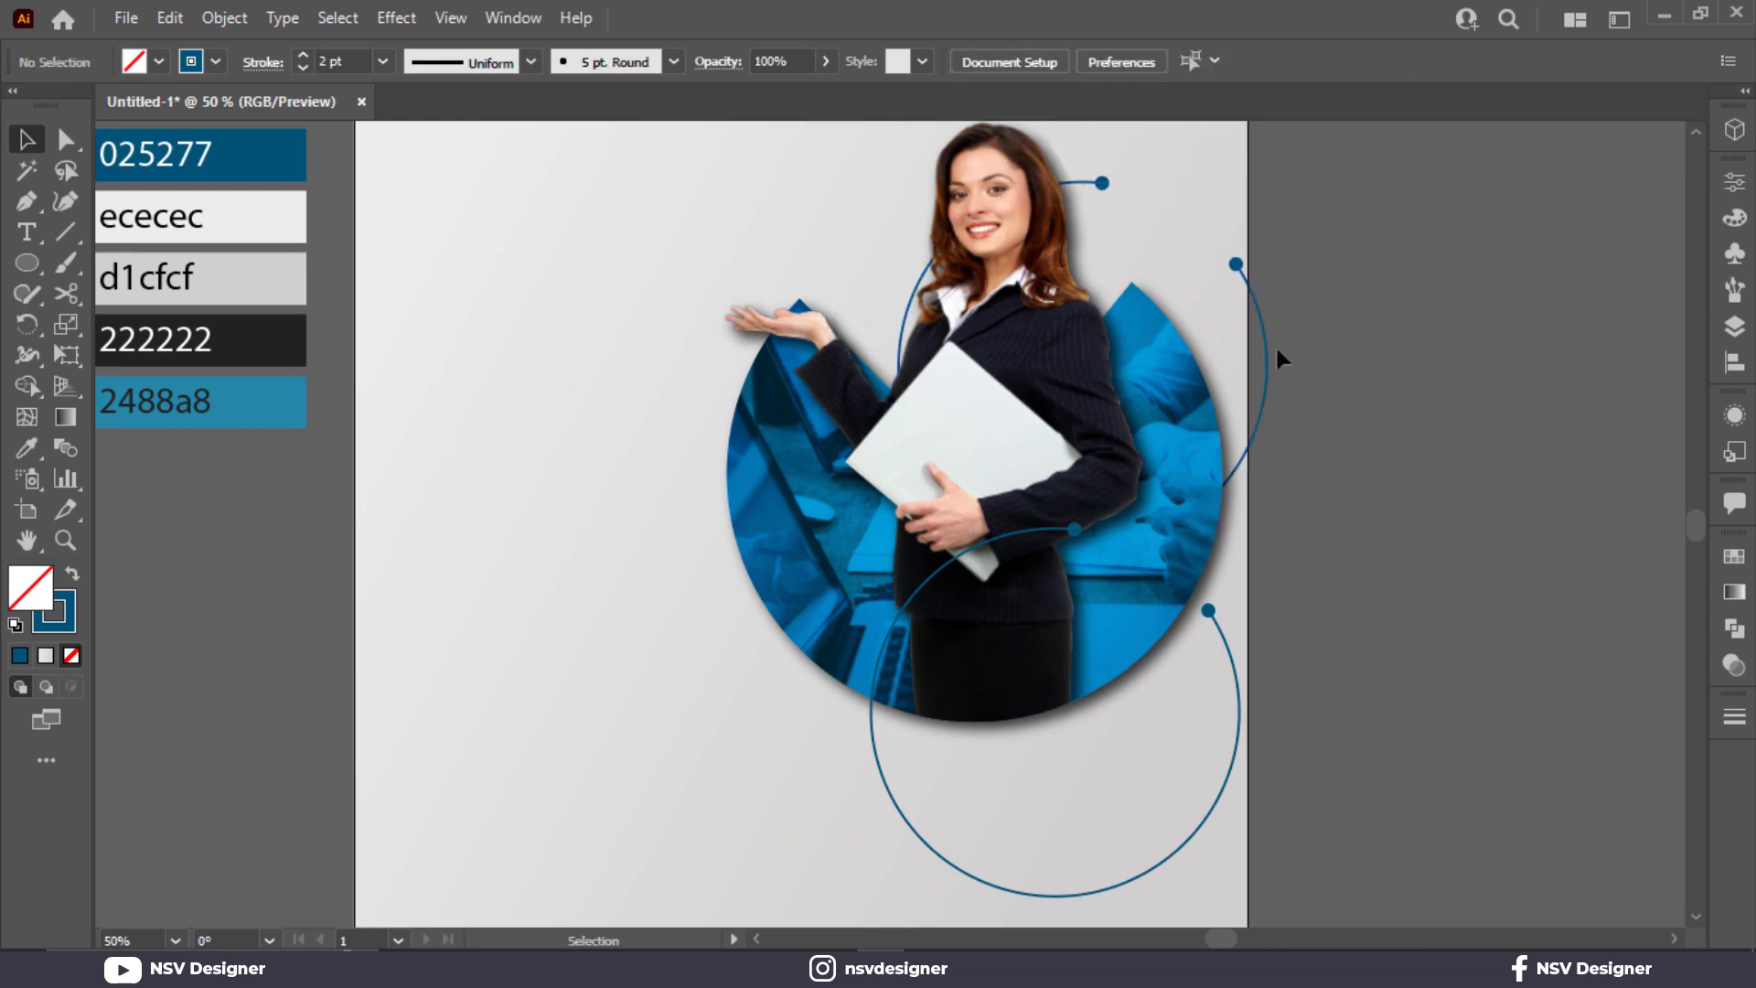
{"action": "left_click_drag", "start_coordinate": [1274, 355], "coordinate": [1226, 328]}
Shrink and rotate the lower dotted circle outline and position it across the photo circle's lower-left edge.
{"action": "left_click", "coordinate": [1224, 807]}
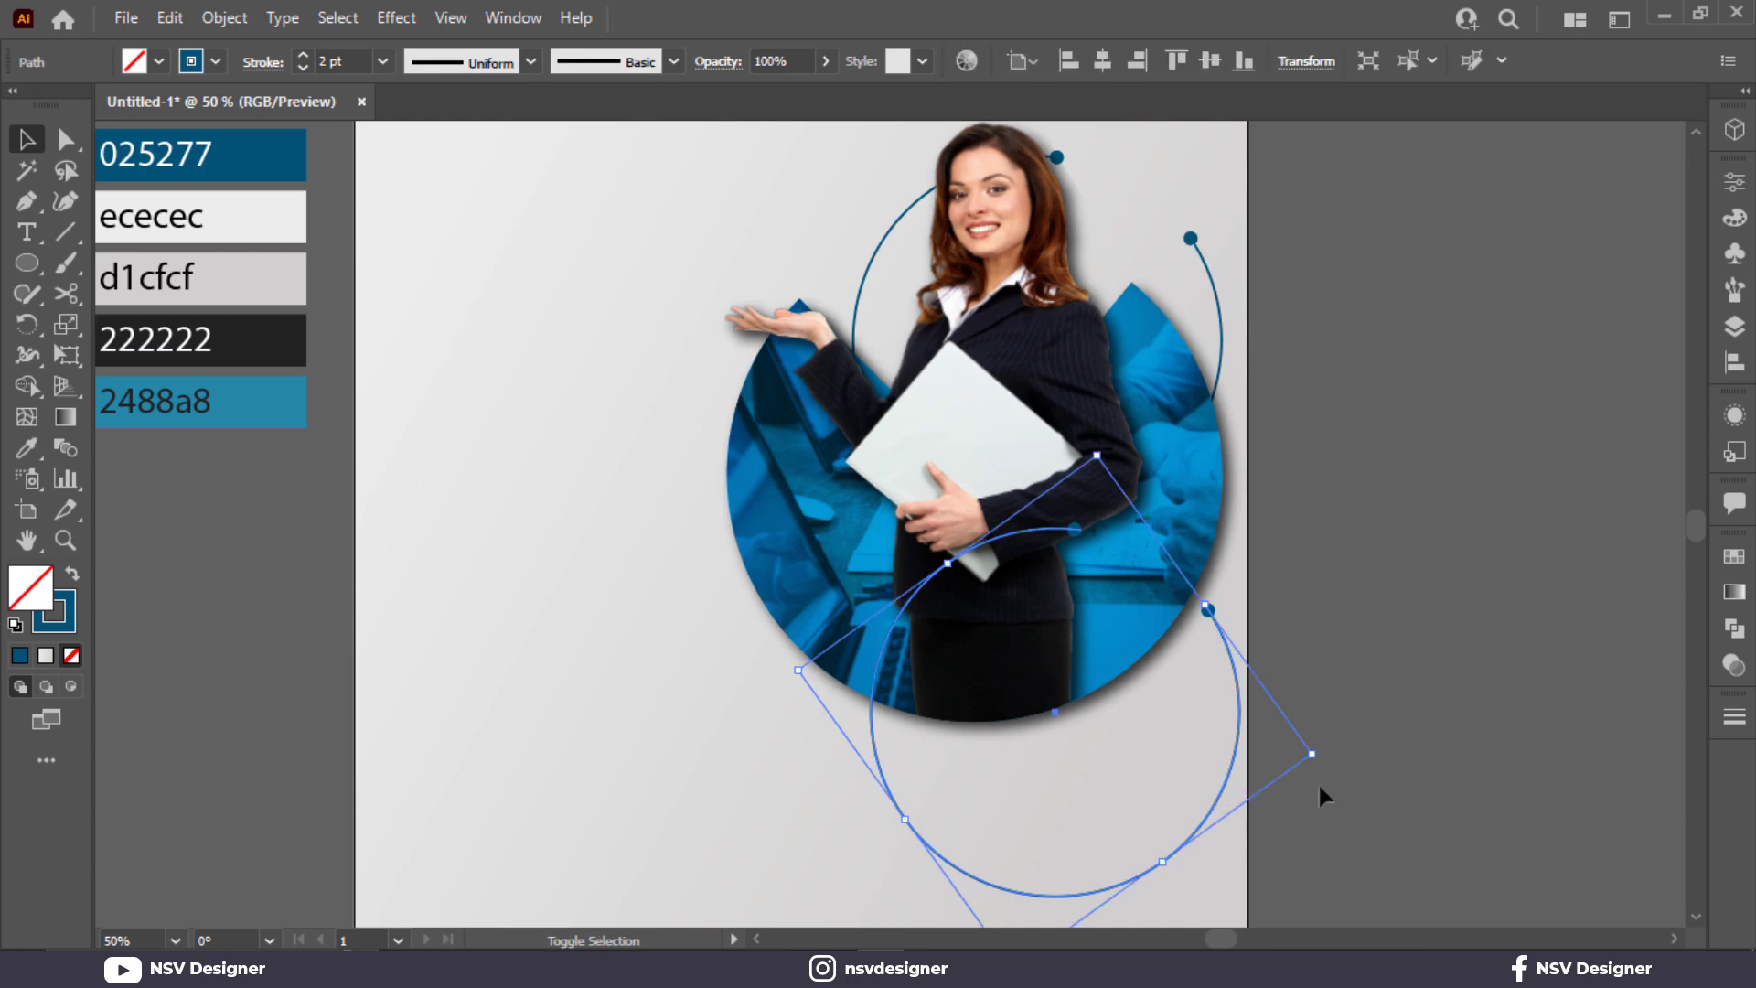
{"action": "left_click_drag", "start_coordinate": [1310, 753], "coordinate": [935, 722]}
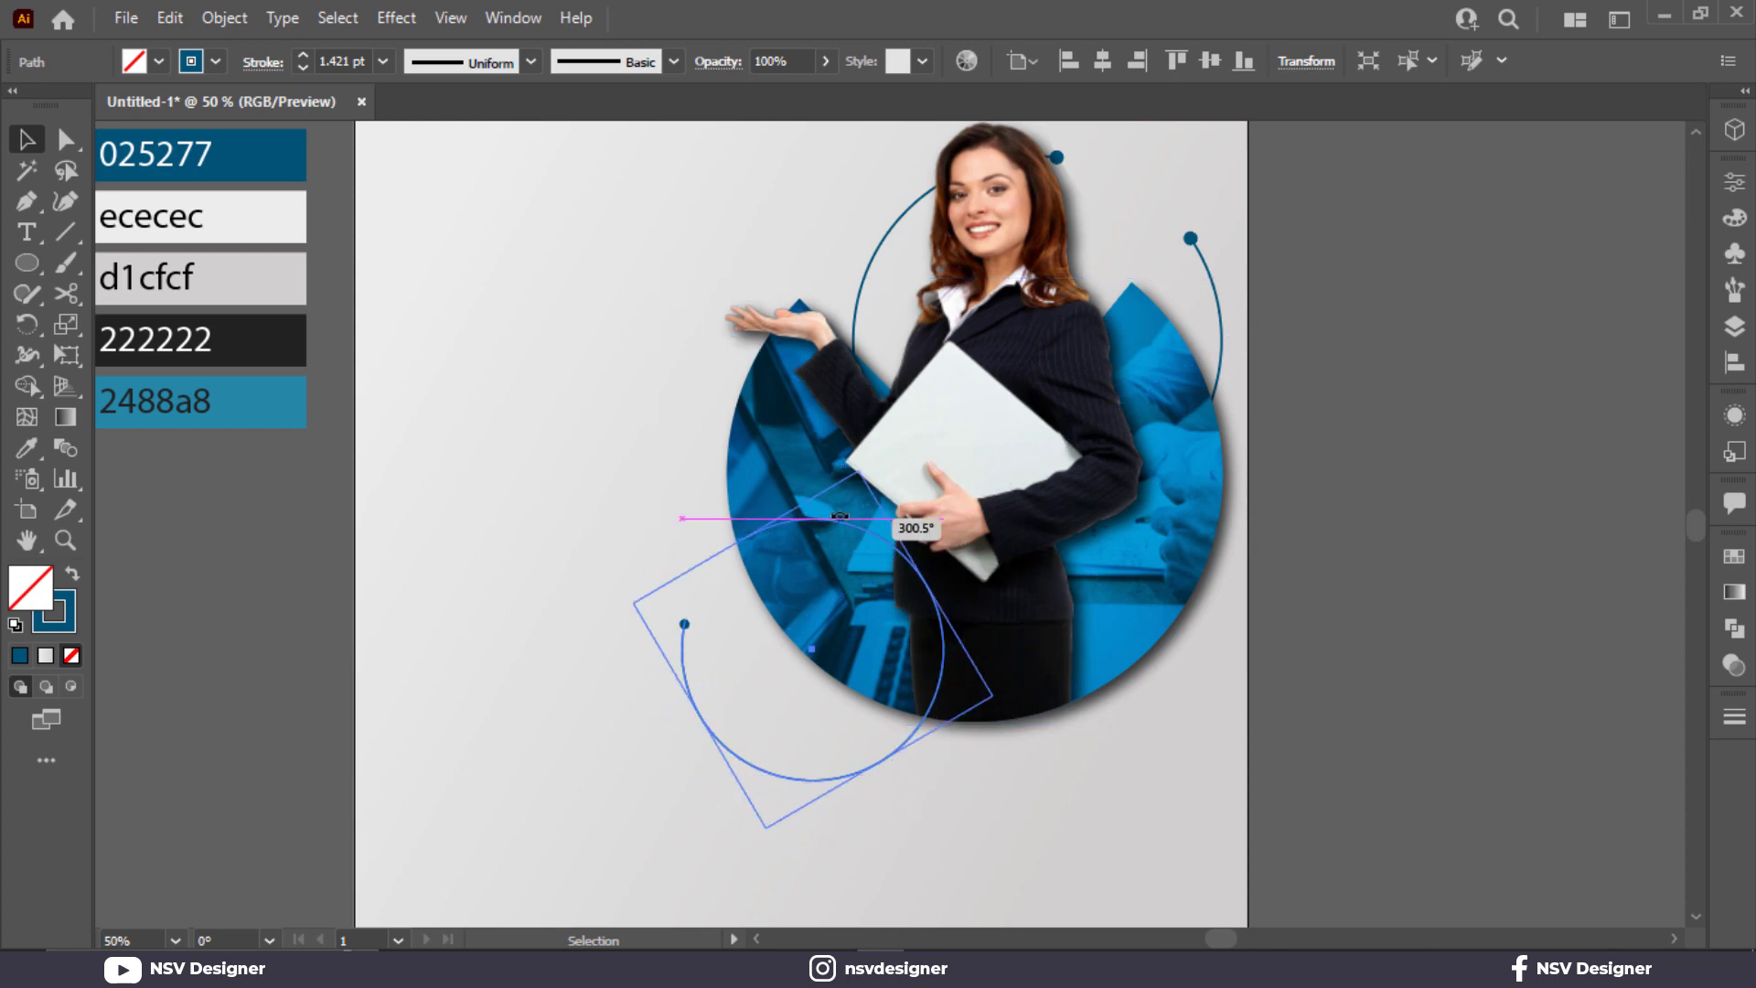
{"action": "left_click", "coordinate": [482, 595]}
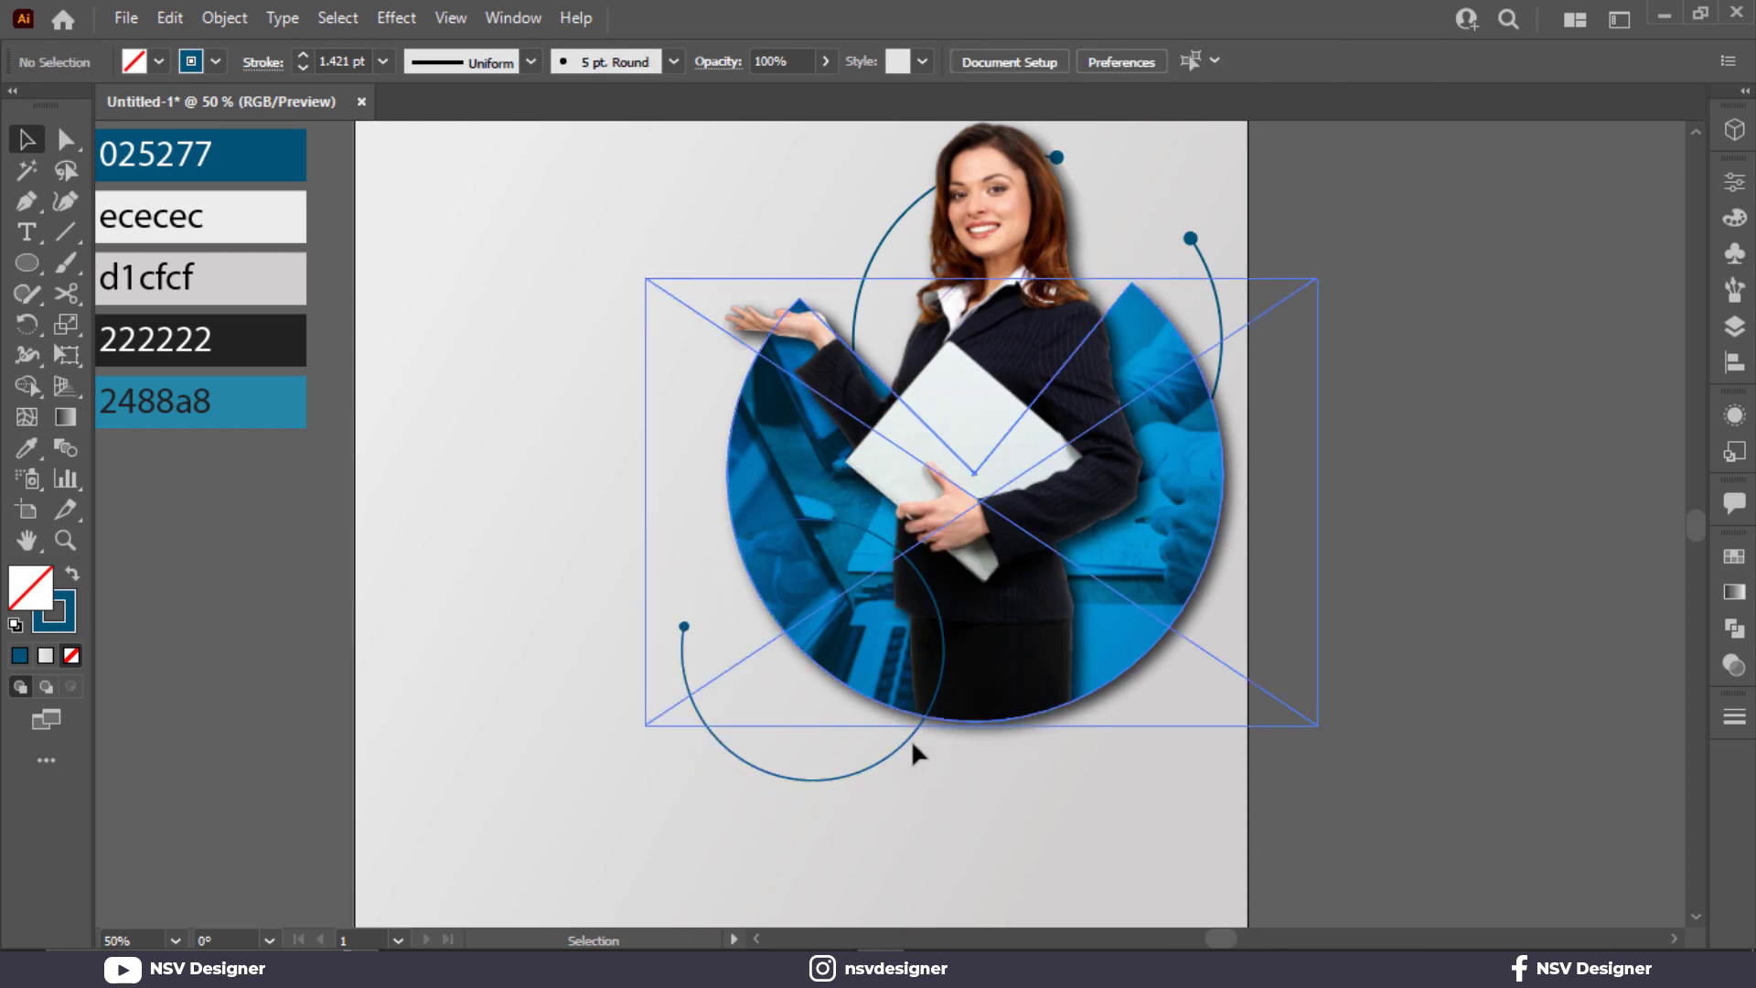
{"action": "left_click_drag", "start_coordinate": [910, 740], "coordinate": [922, 726]}
{"action": "left_click", "coordinate": [1385, 633]}
{"action": "key", "text": "ctrl+0"}
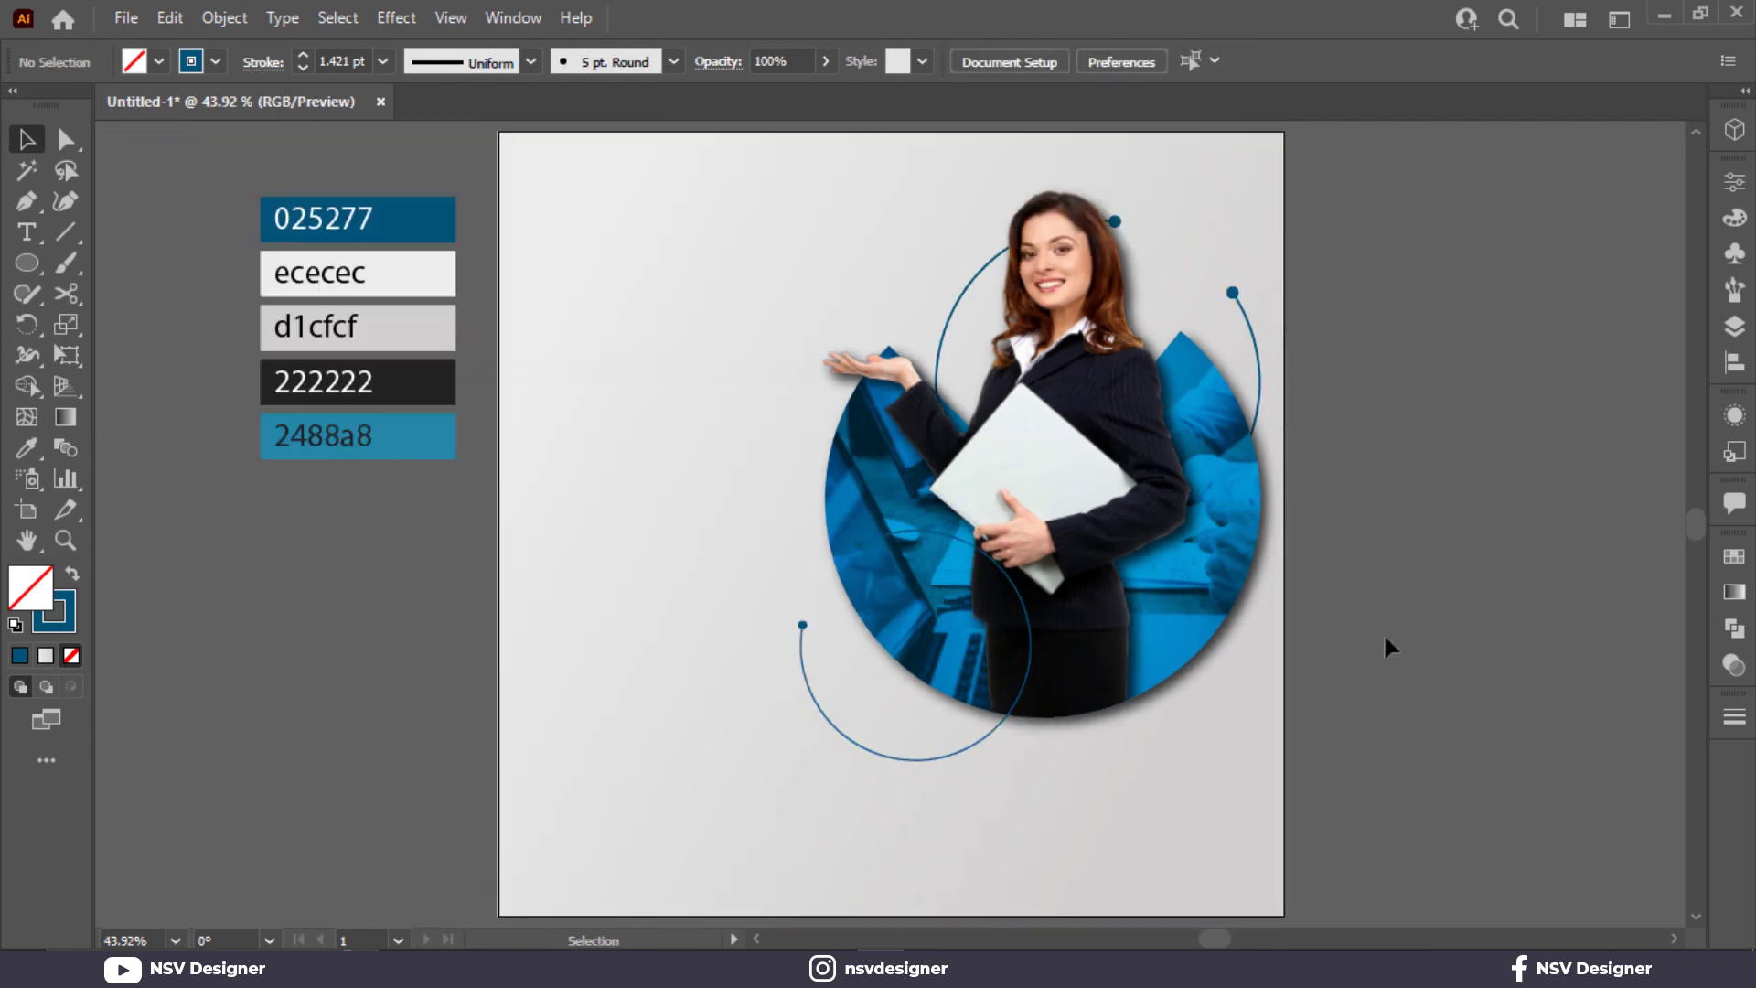
Split the smaller circle outline with Scissors where it crosses the bottom edge of the photo circle.
{"action": "left_click", "coordinate": [1236, 540]}
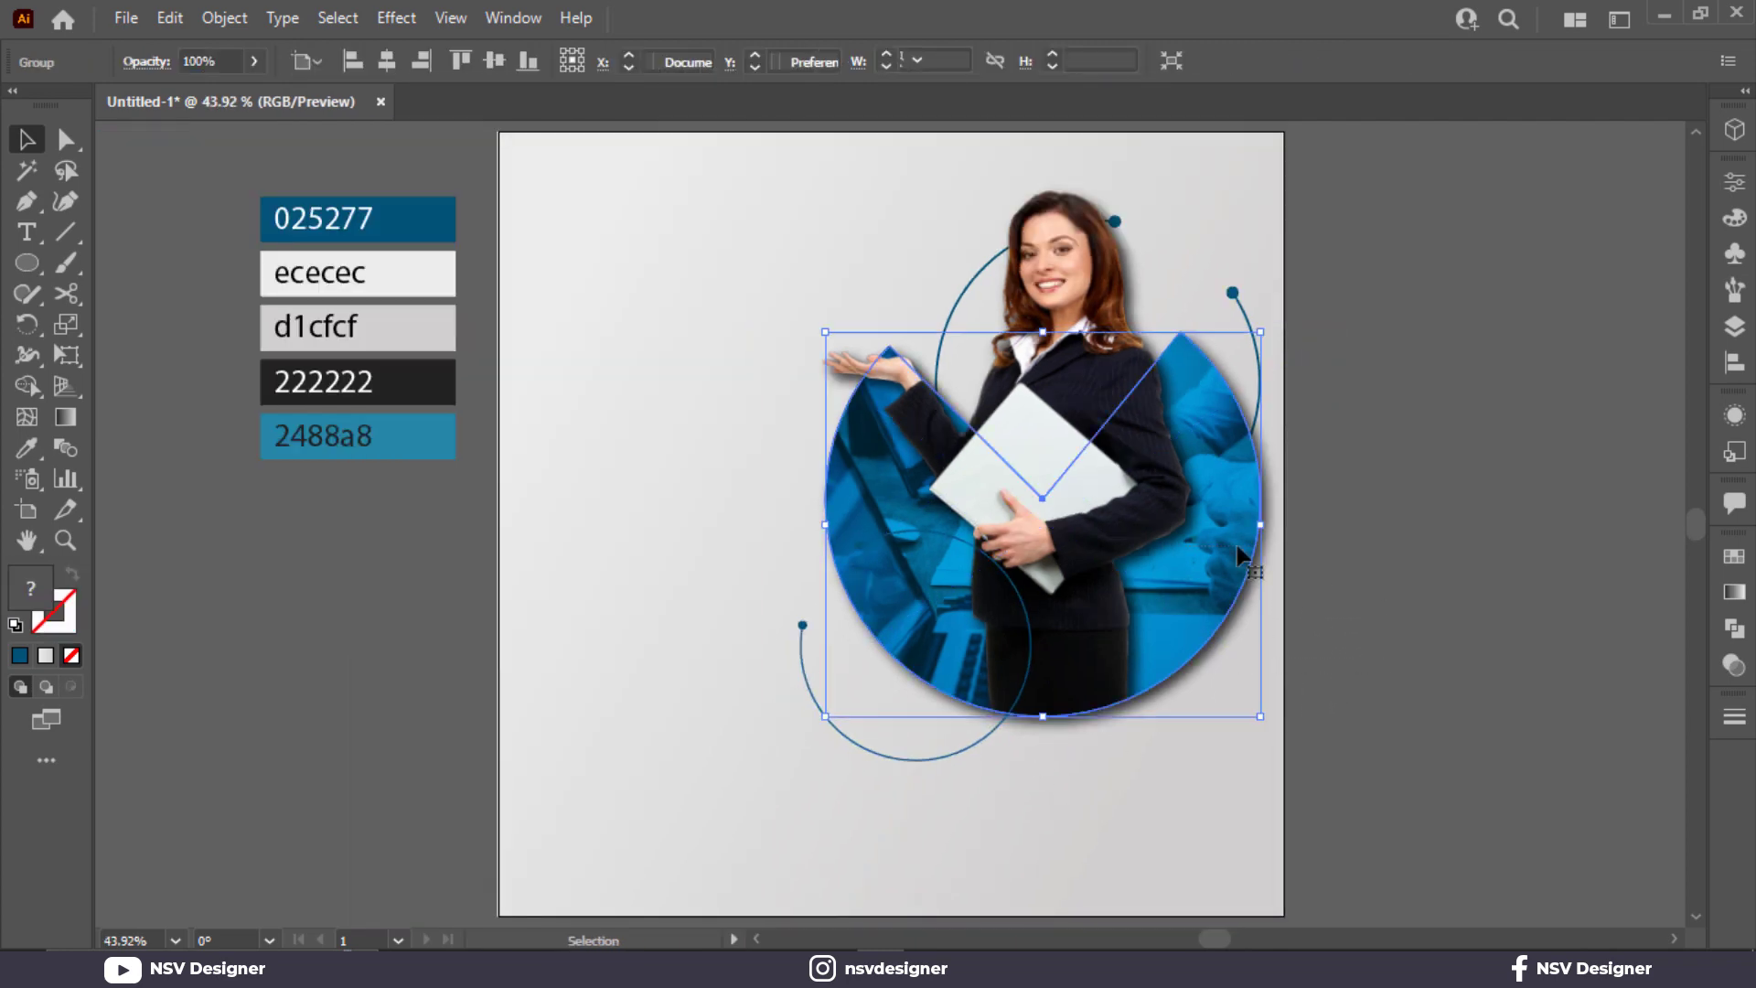
{"action": "left_click", "coordinate": [1486, 556]}
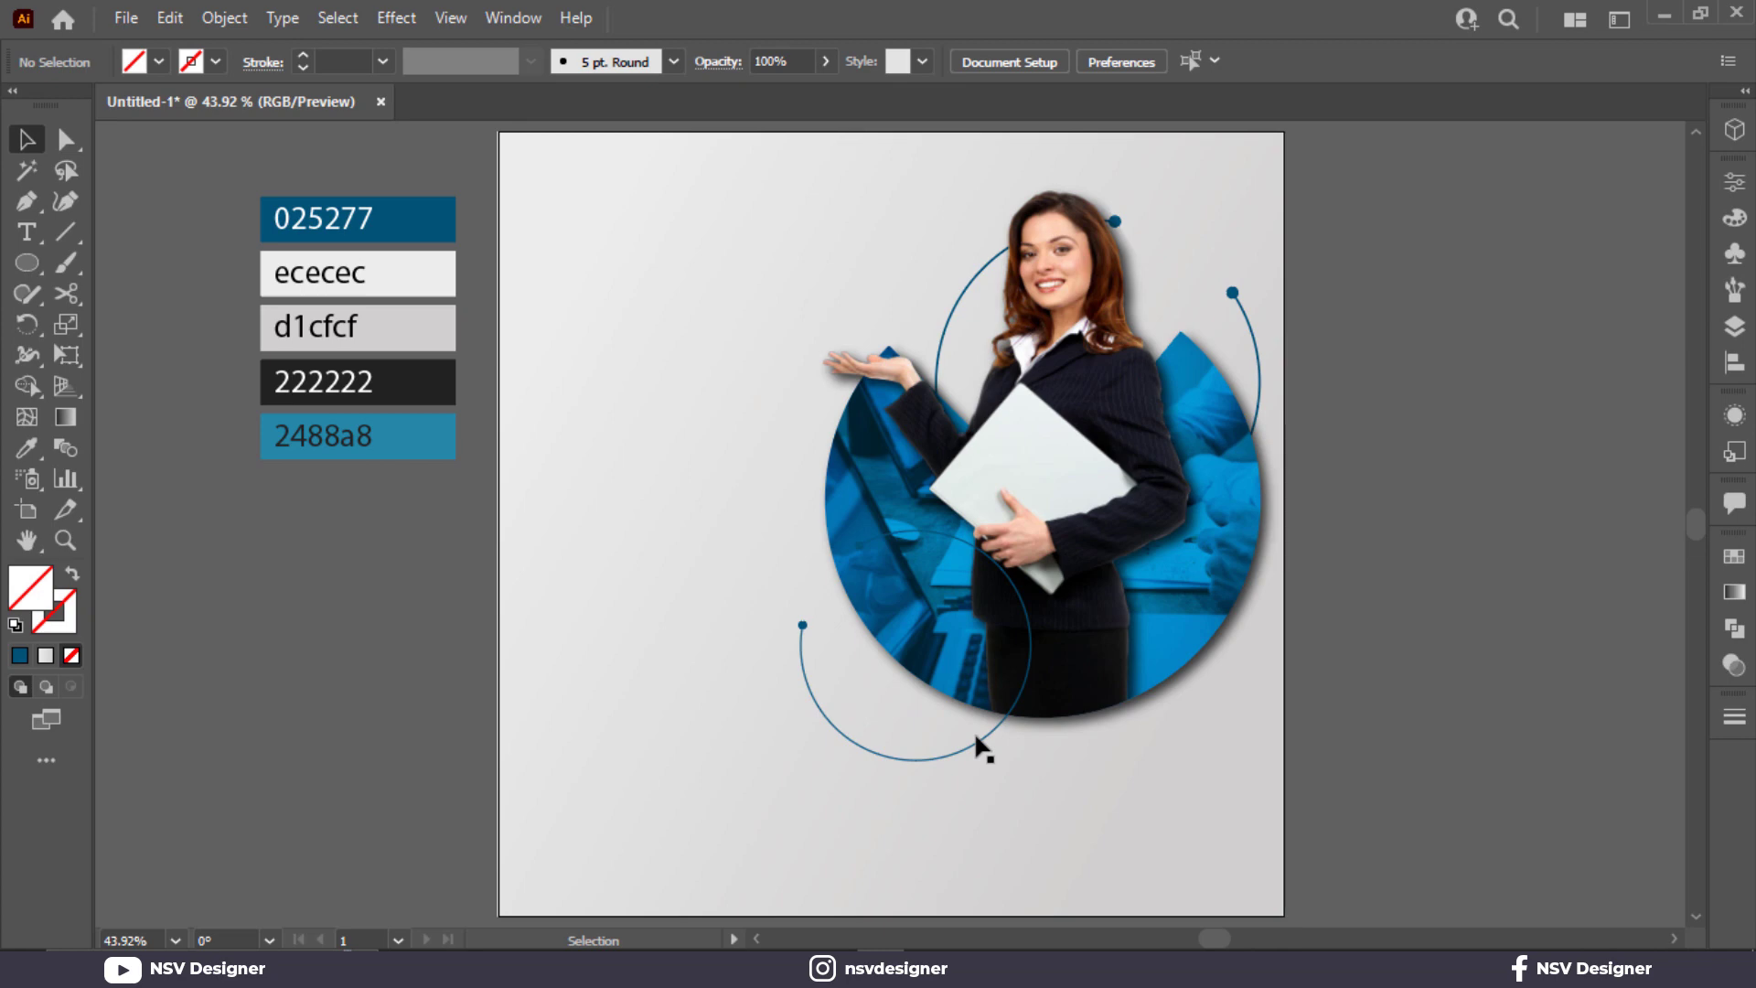
{"action": "left_click", "coordinate": [975, 732]}
{"action": "key", "text": "plus"}
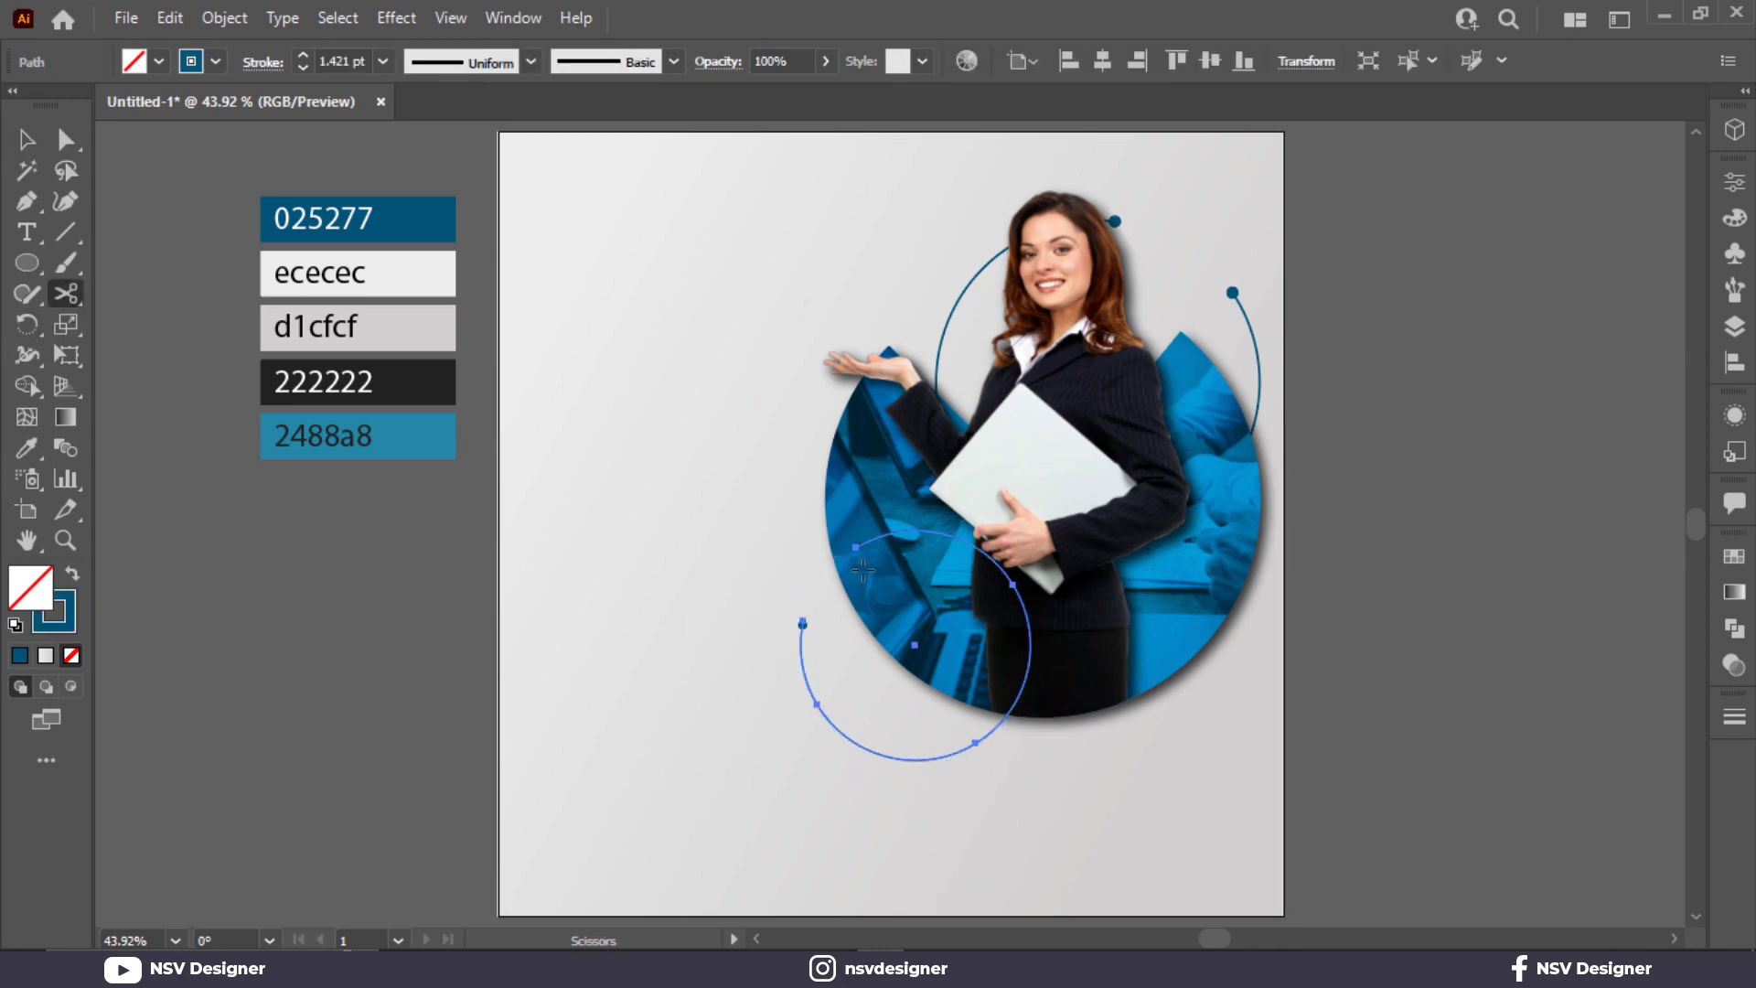
{"action": "scroll", "coordinate": [1099, 622], "scroll_direction": "up", "scroll_amount": 2}
{"action": "scroll", "coordinate": [1099, 622], "scroll_direction": "up", "scroll_amount": 2}
{"action": "scroll", "coordinate": [865, 862], "scroll_direction": "down", "scroll_amount": 1}
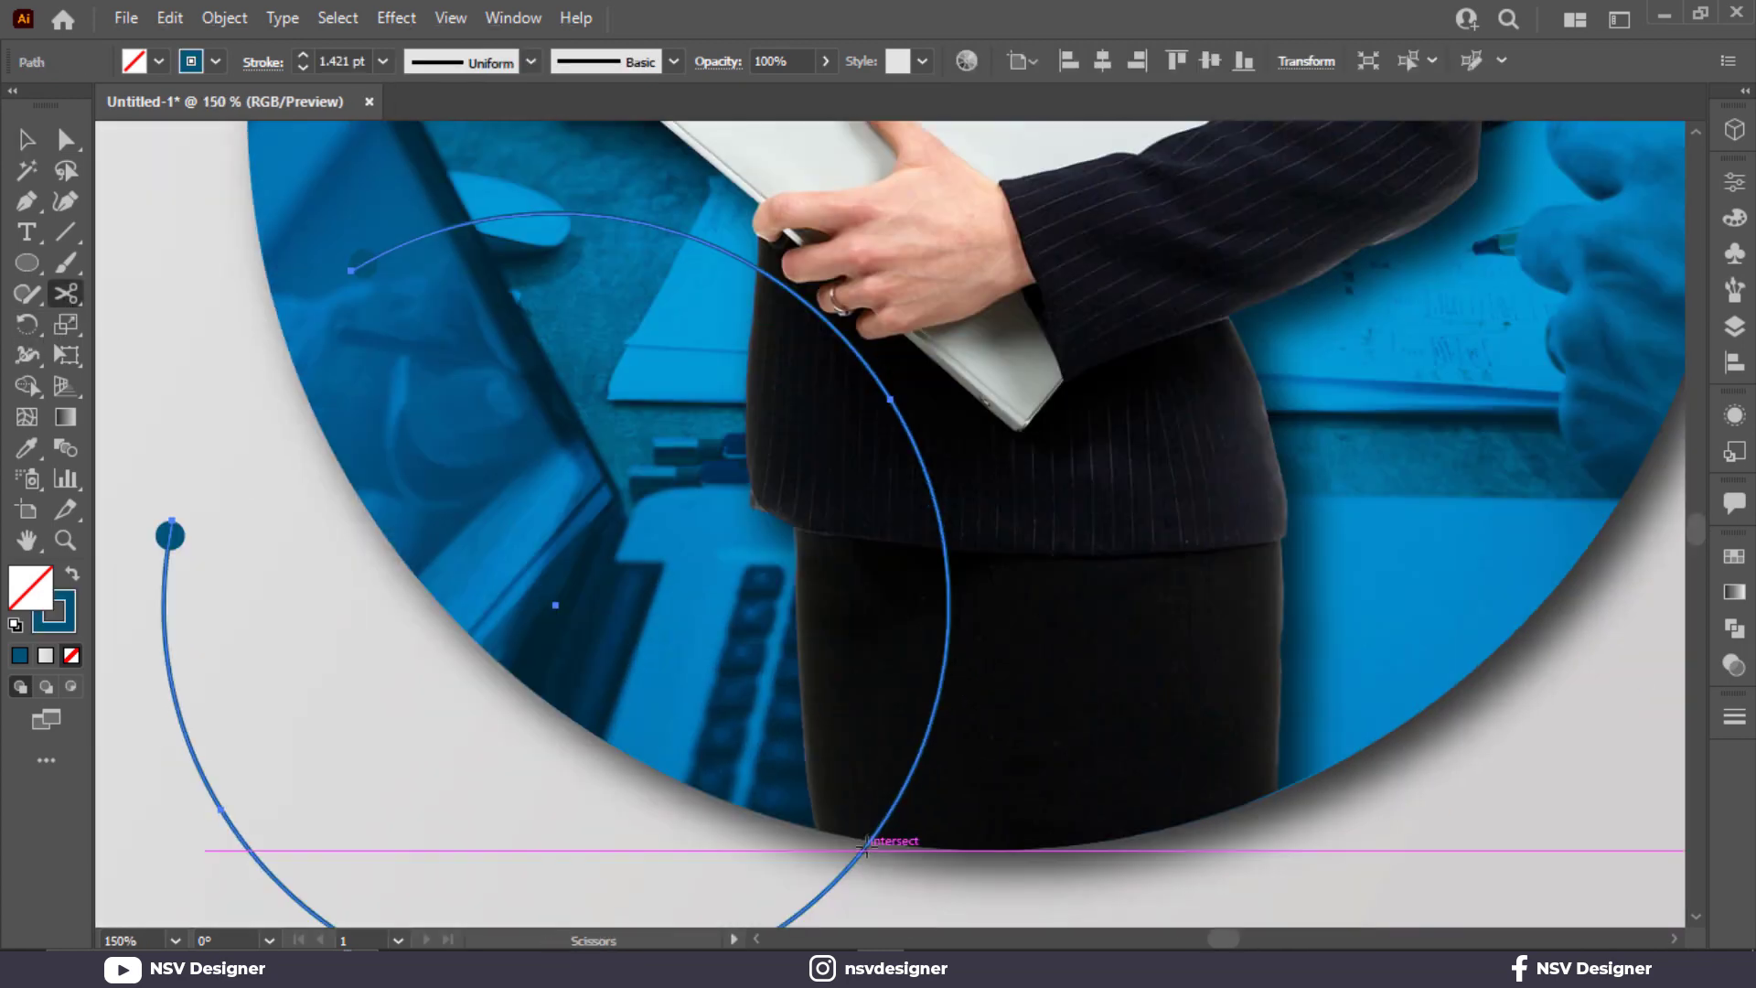
{"action": "left_click", "coordinate": [866, 849]}
{"action": "left_click", "coordinate": [27, 141]}
Set the end arrowhead of the arc inside the photo circle to None and color its stroke white.
{"action": "scroll", "coordinate": [317, 452], "scroll_direction": "down", "scroll_amount": 1}
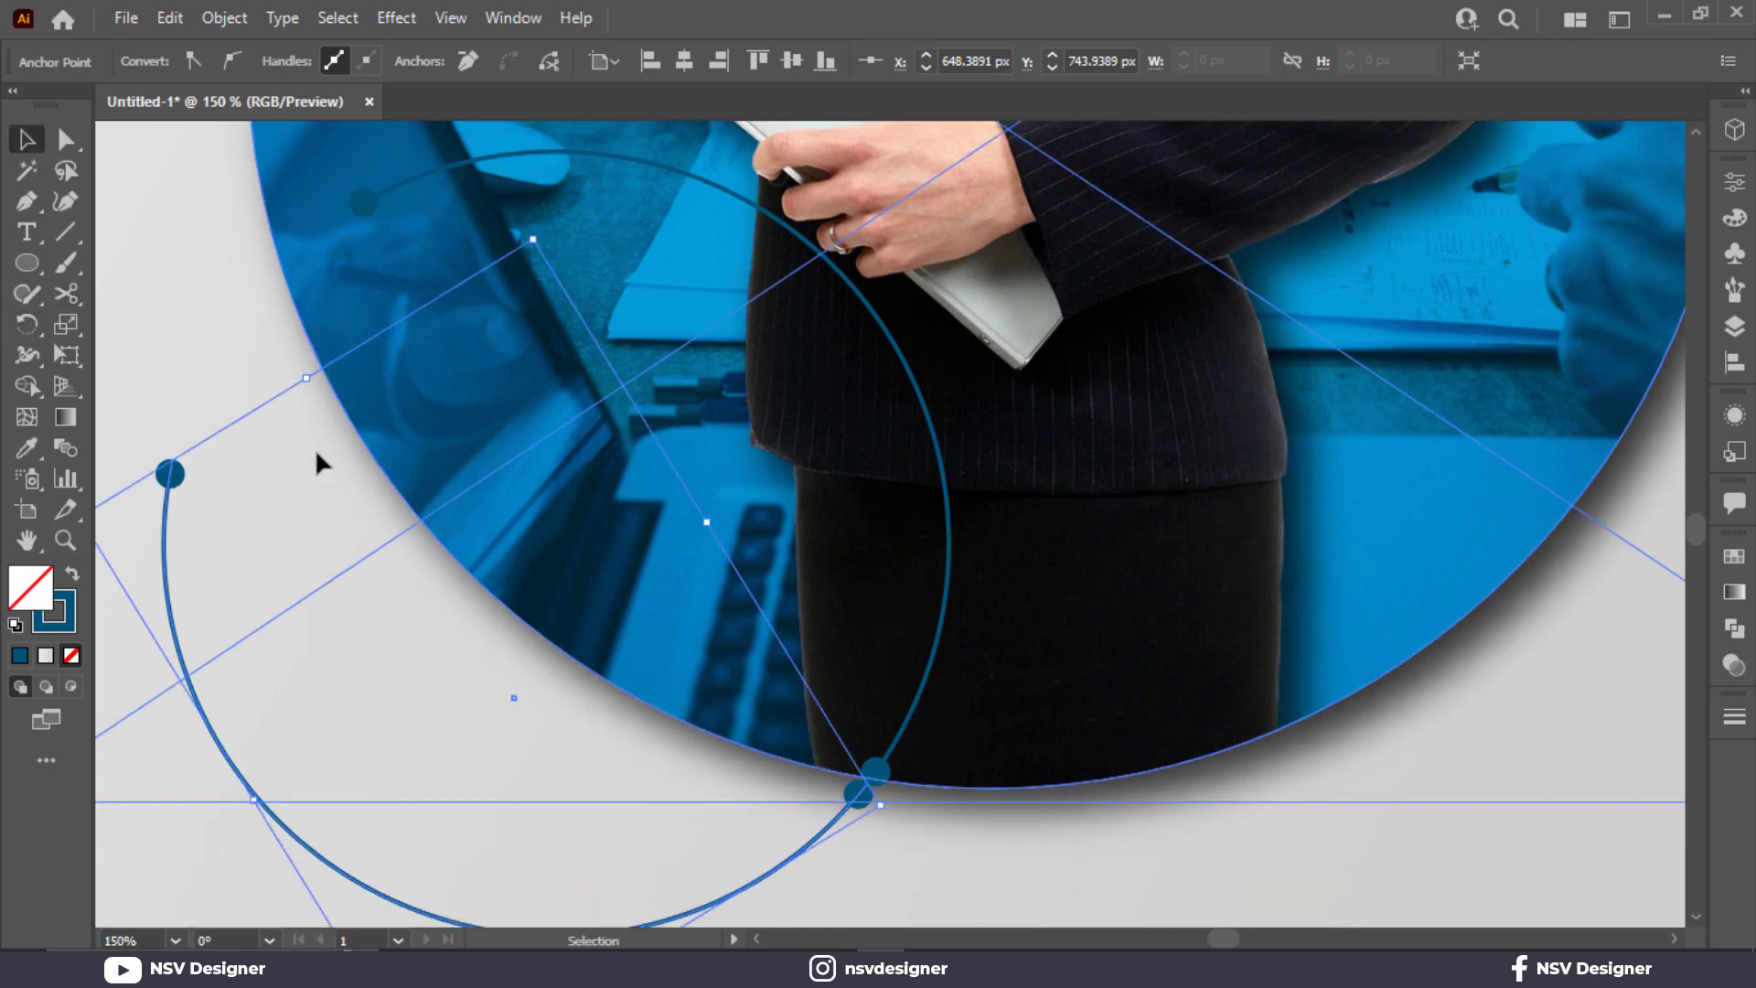
{"action": "scroll", "coordinate": [389, 692], "scroll_direction": "down", "scroll_amount": 1}
{"action": "left_click", "coordinate": [428, 852]}
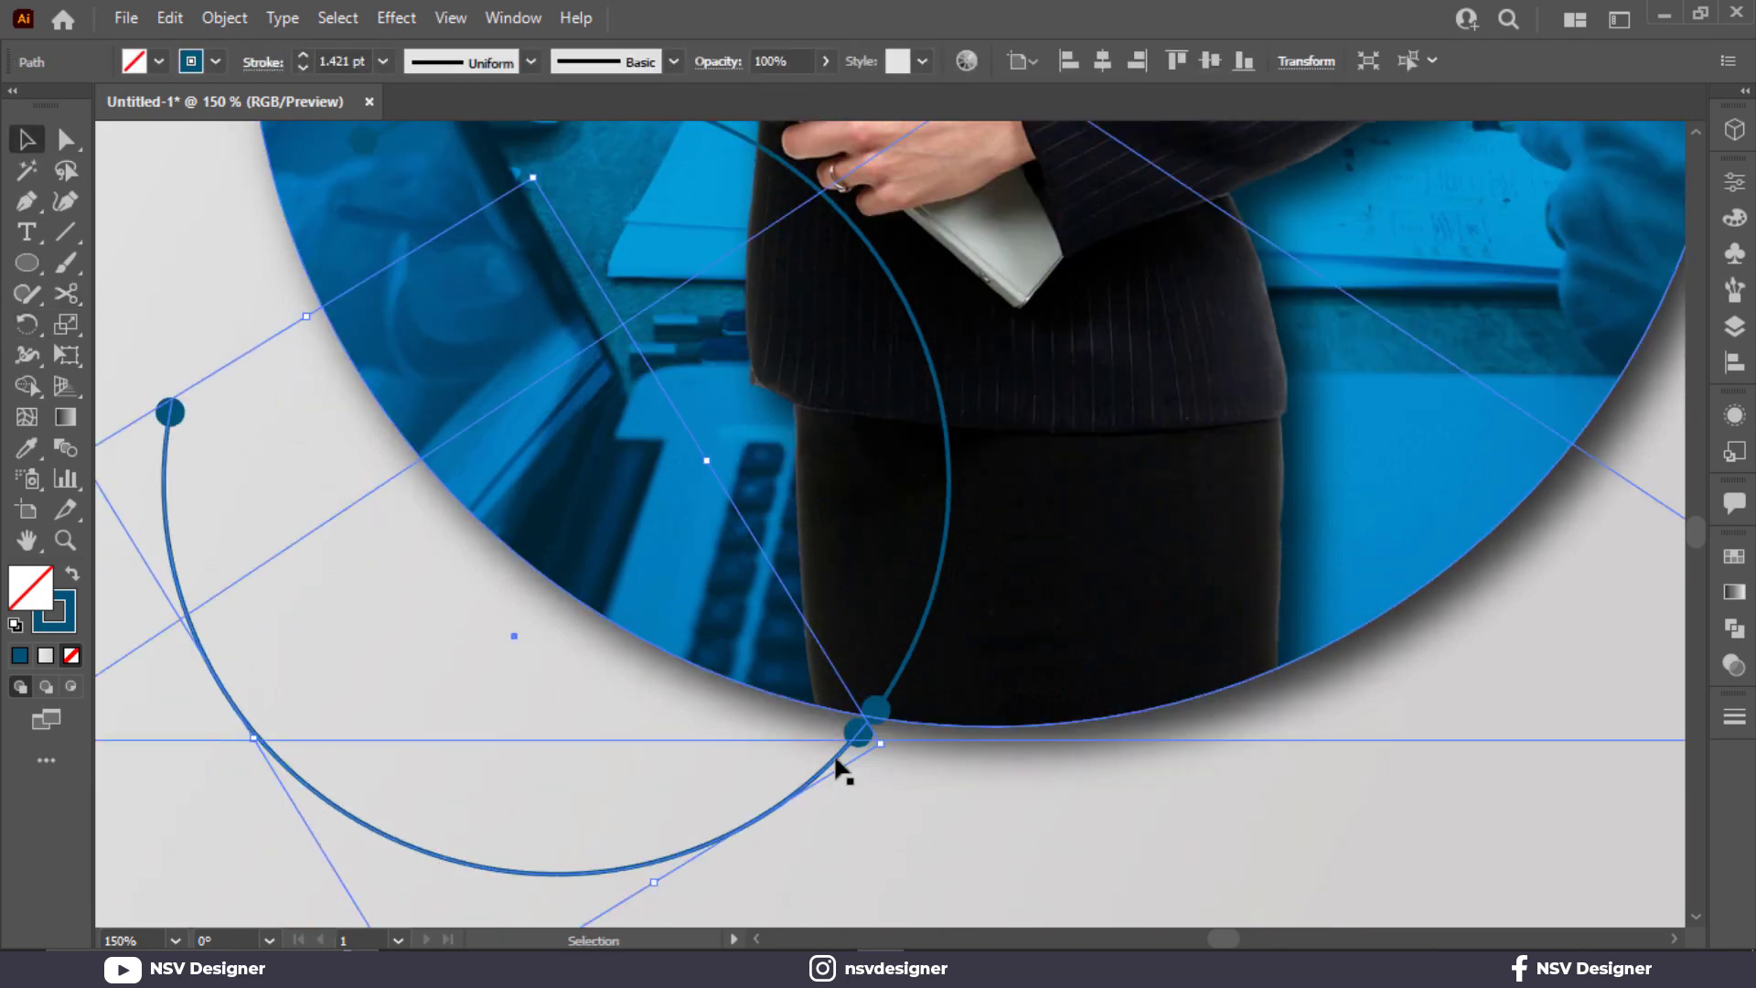
{"action": "left_click", "coordinate": [888, 693]}
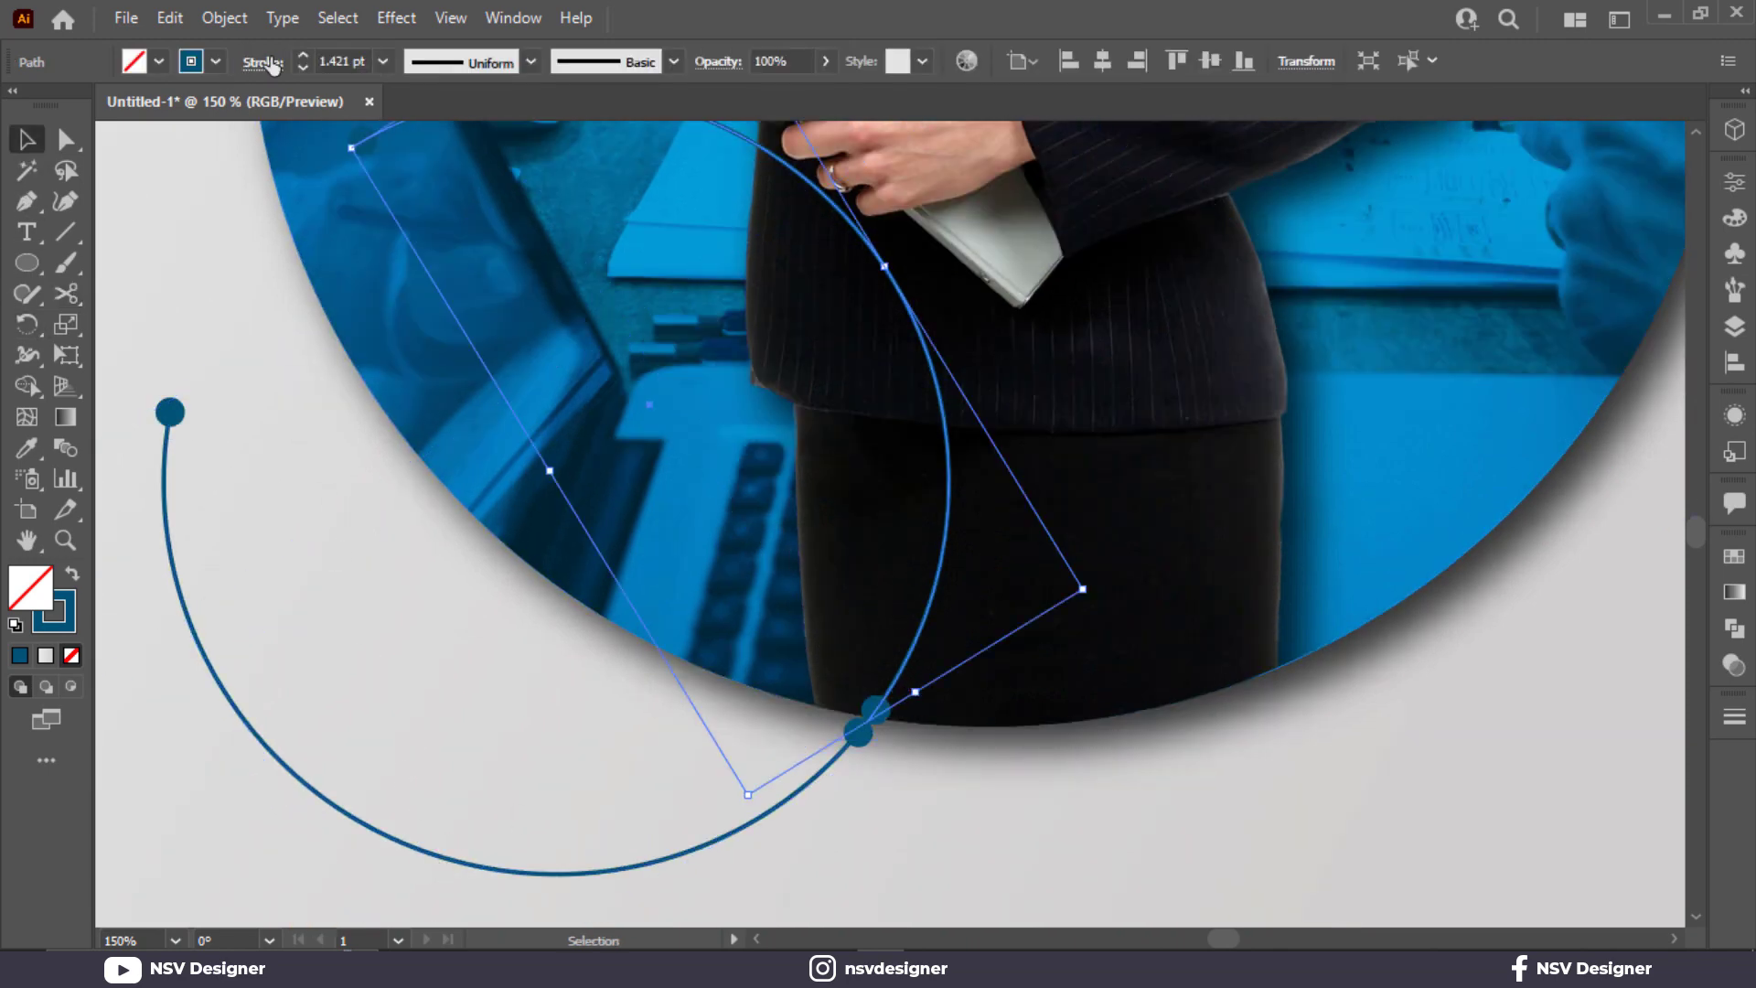
{"action": "left_click", "coordinate": [265, 62]}
{"action": "left_click", "coordinate": [225, 336]}
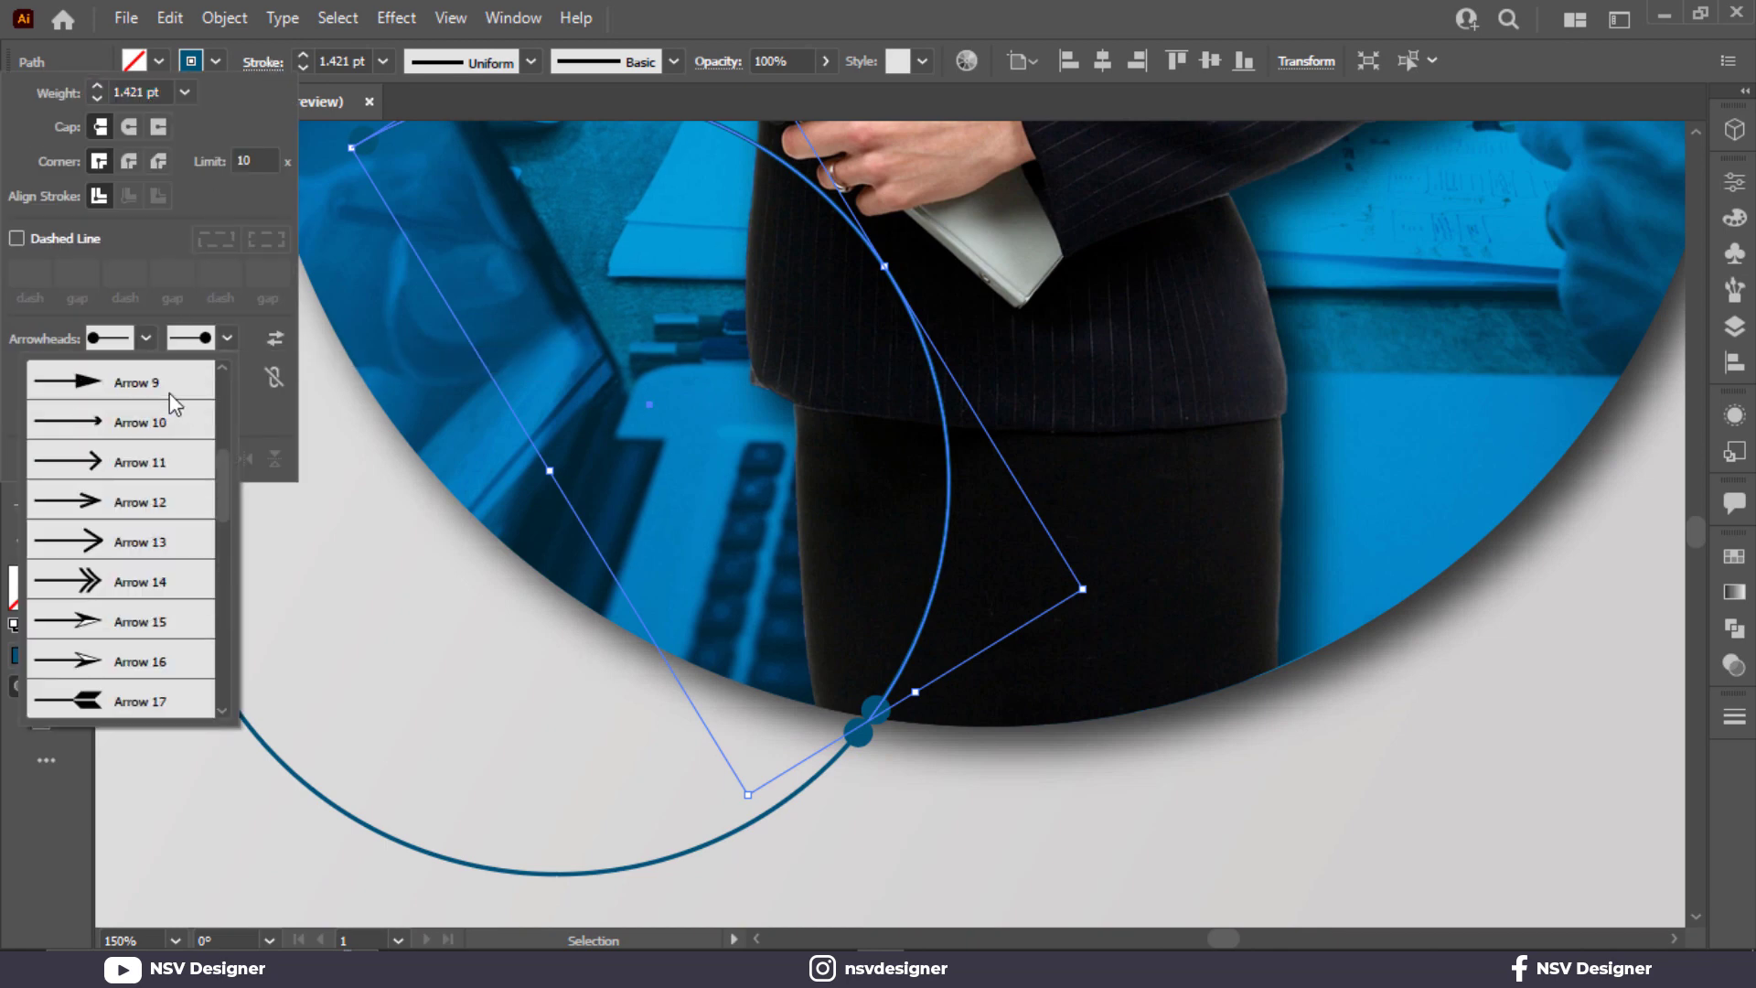
{"action": "scroll", "coordinate": [168, 392], "scroll_direction": "up", "scroll_amount": 3}
{"action": "left_click", "coordinate": [167, 389]}
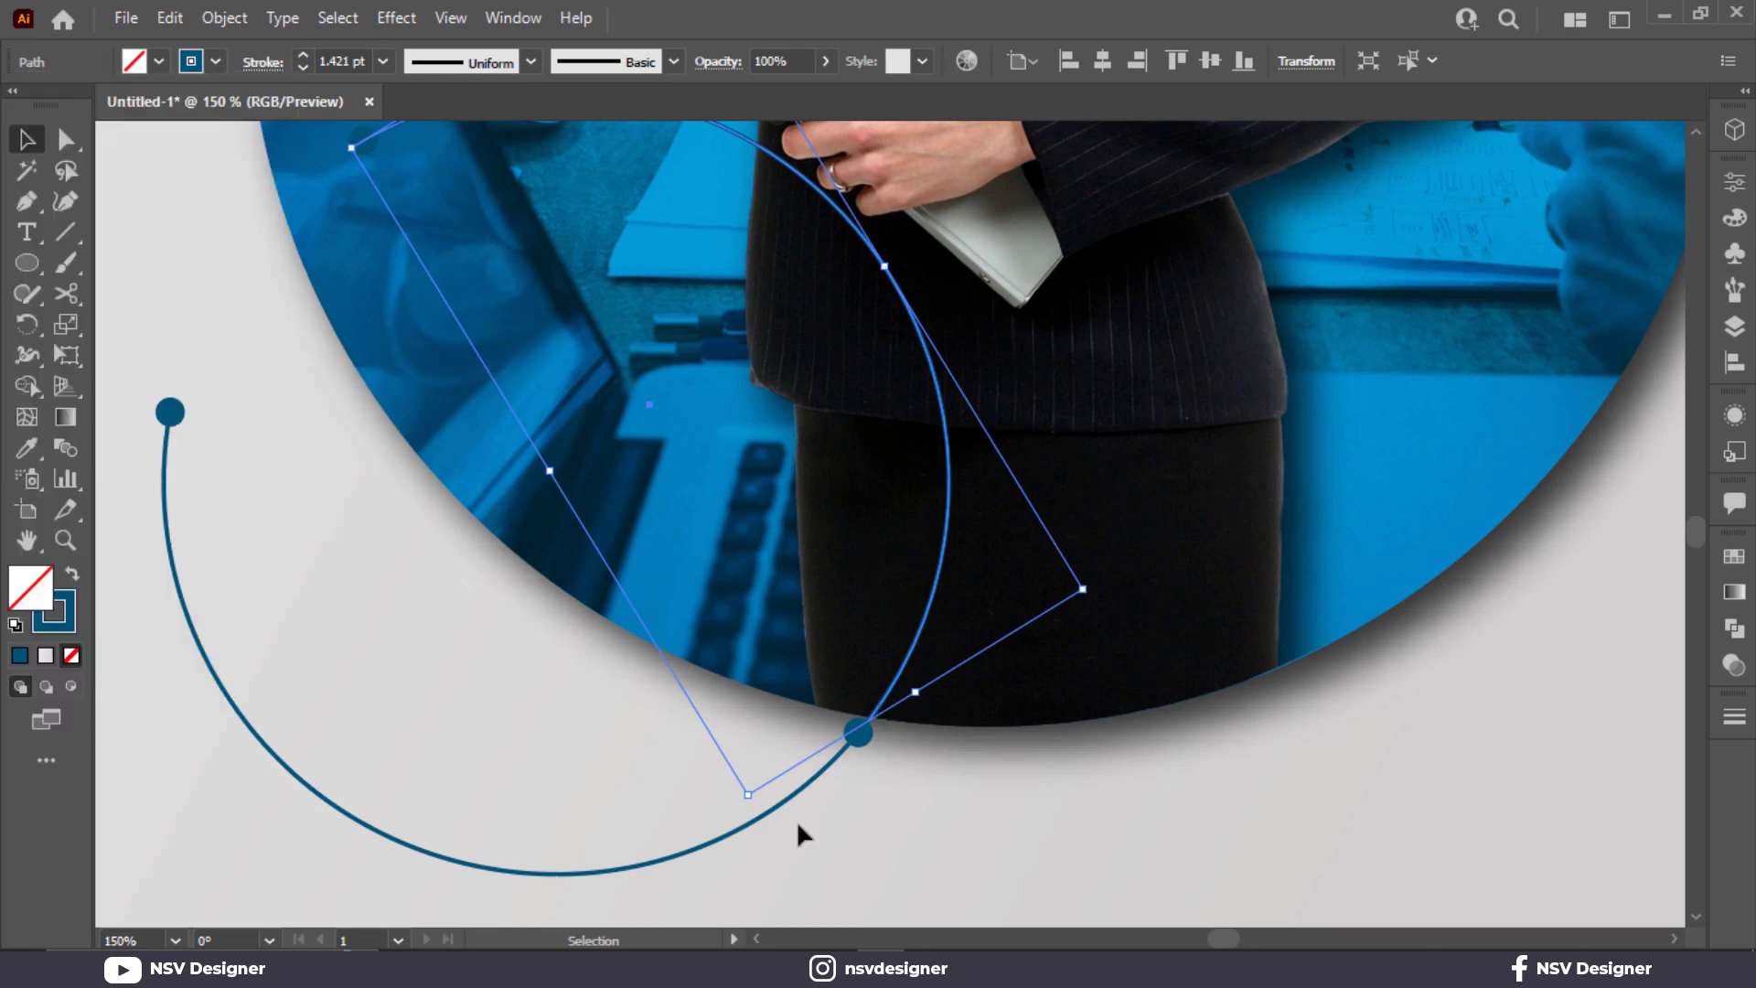
{"action": "left_click", "coordinate": [215, 62]}
{"action": "left_click", "coordinate": [52, 105]}
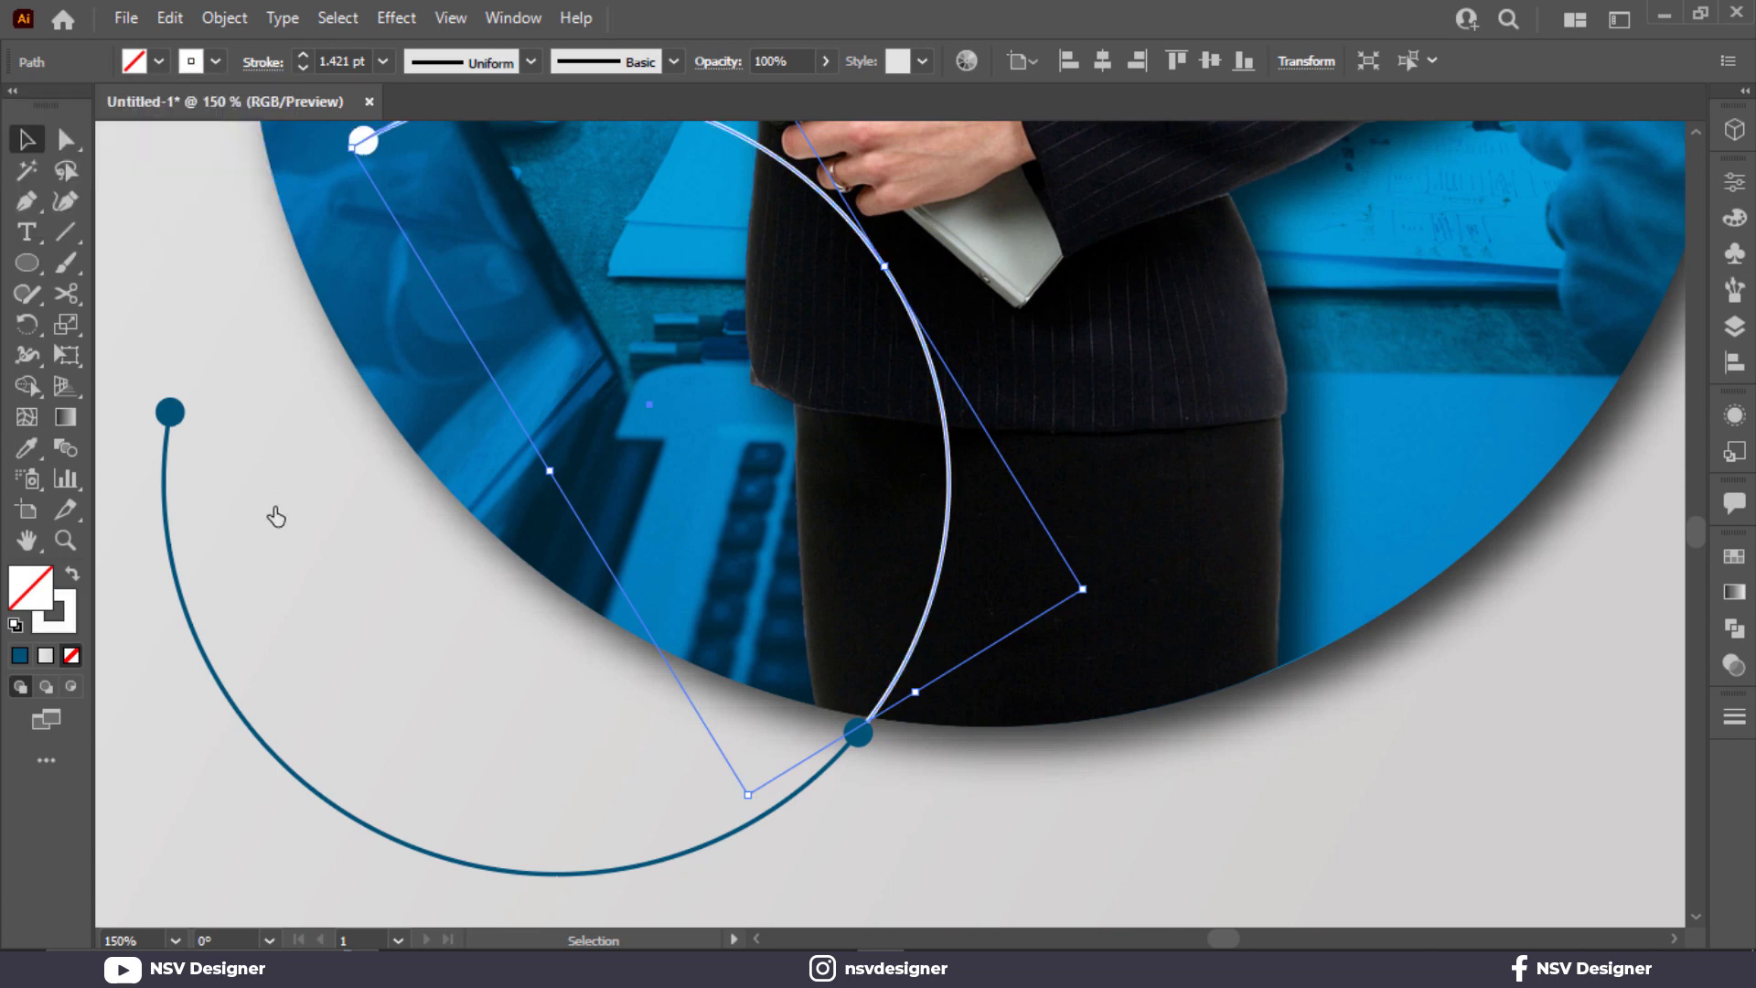
Set the start arrowhead of the blue arc outside the photo circle to None.
{"action": "left_click", "coordinate": [631, 829]}
{"action": "left_click", "coordinate": [718, 847]}
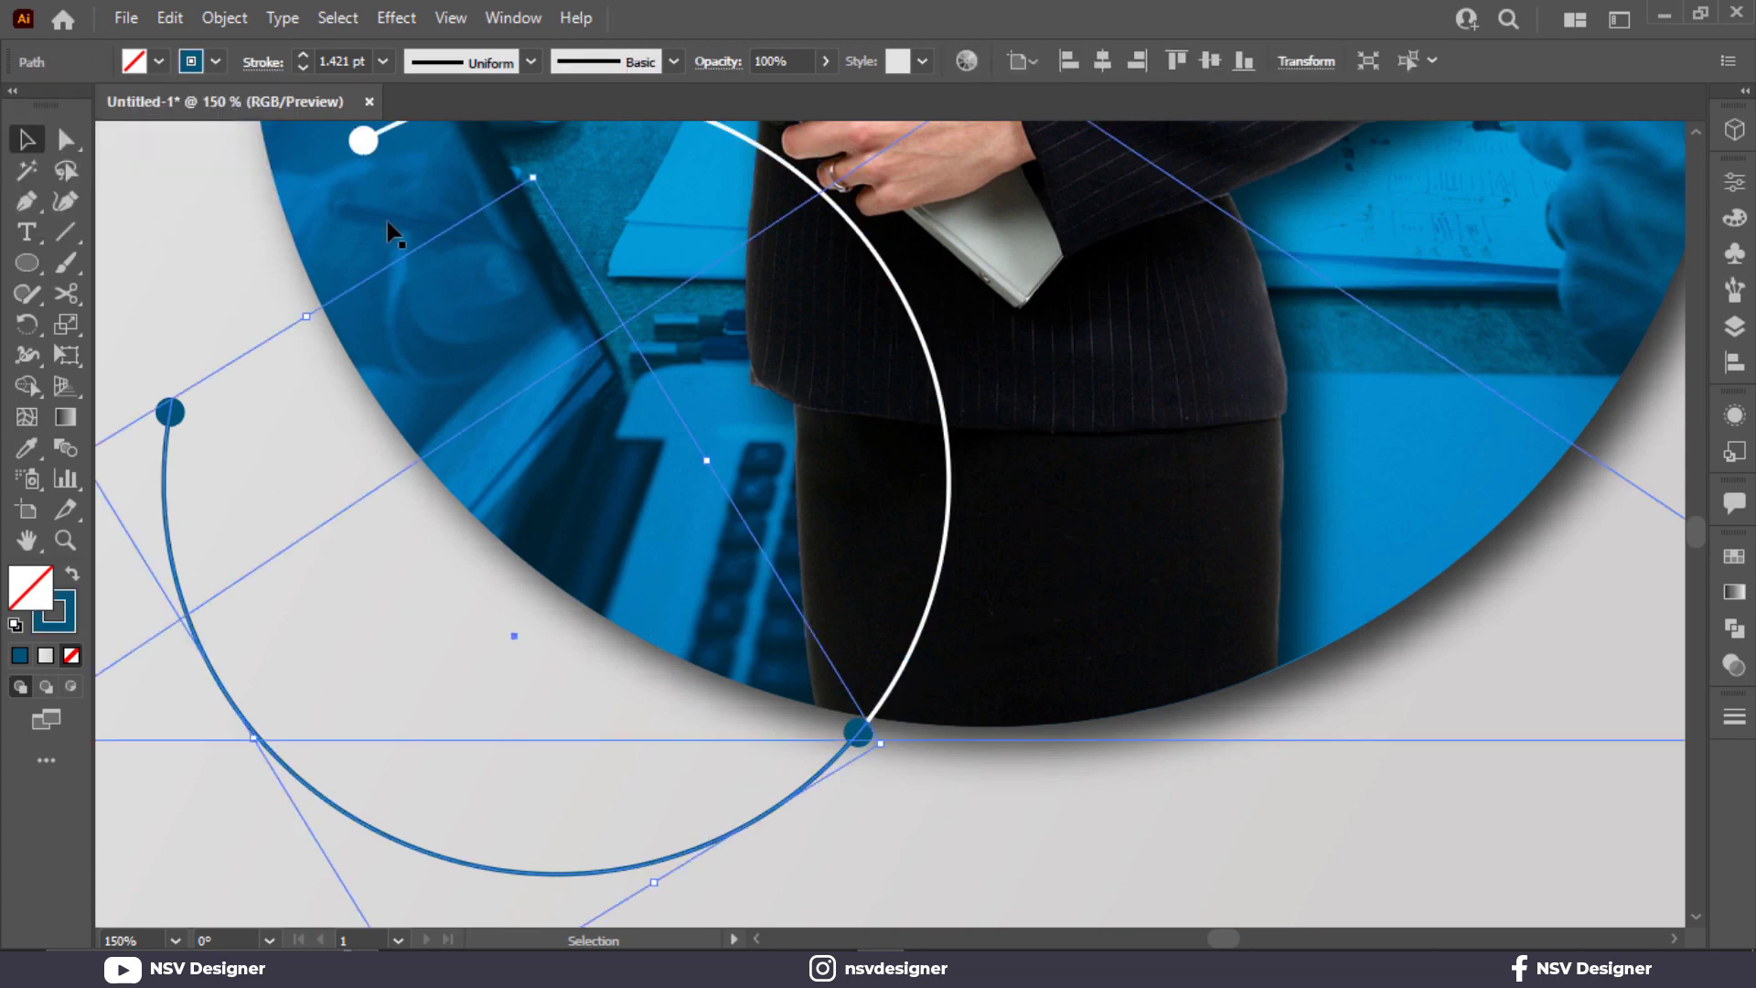
{"action": "left_click", "coordinate": [262, 62]}
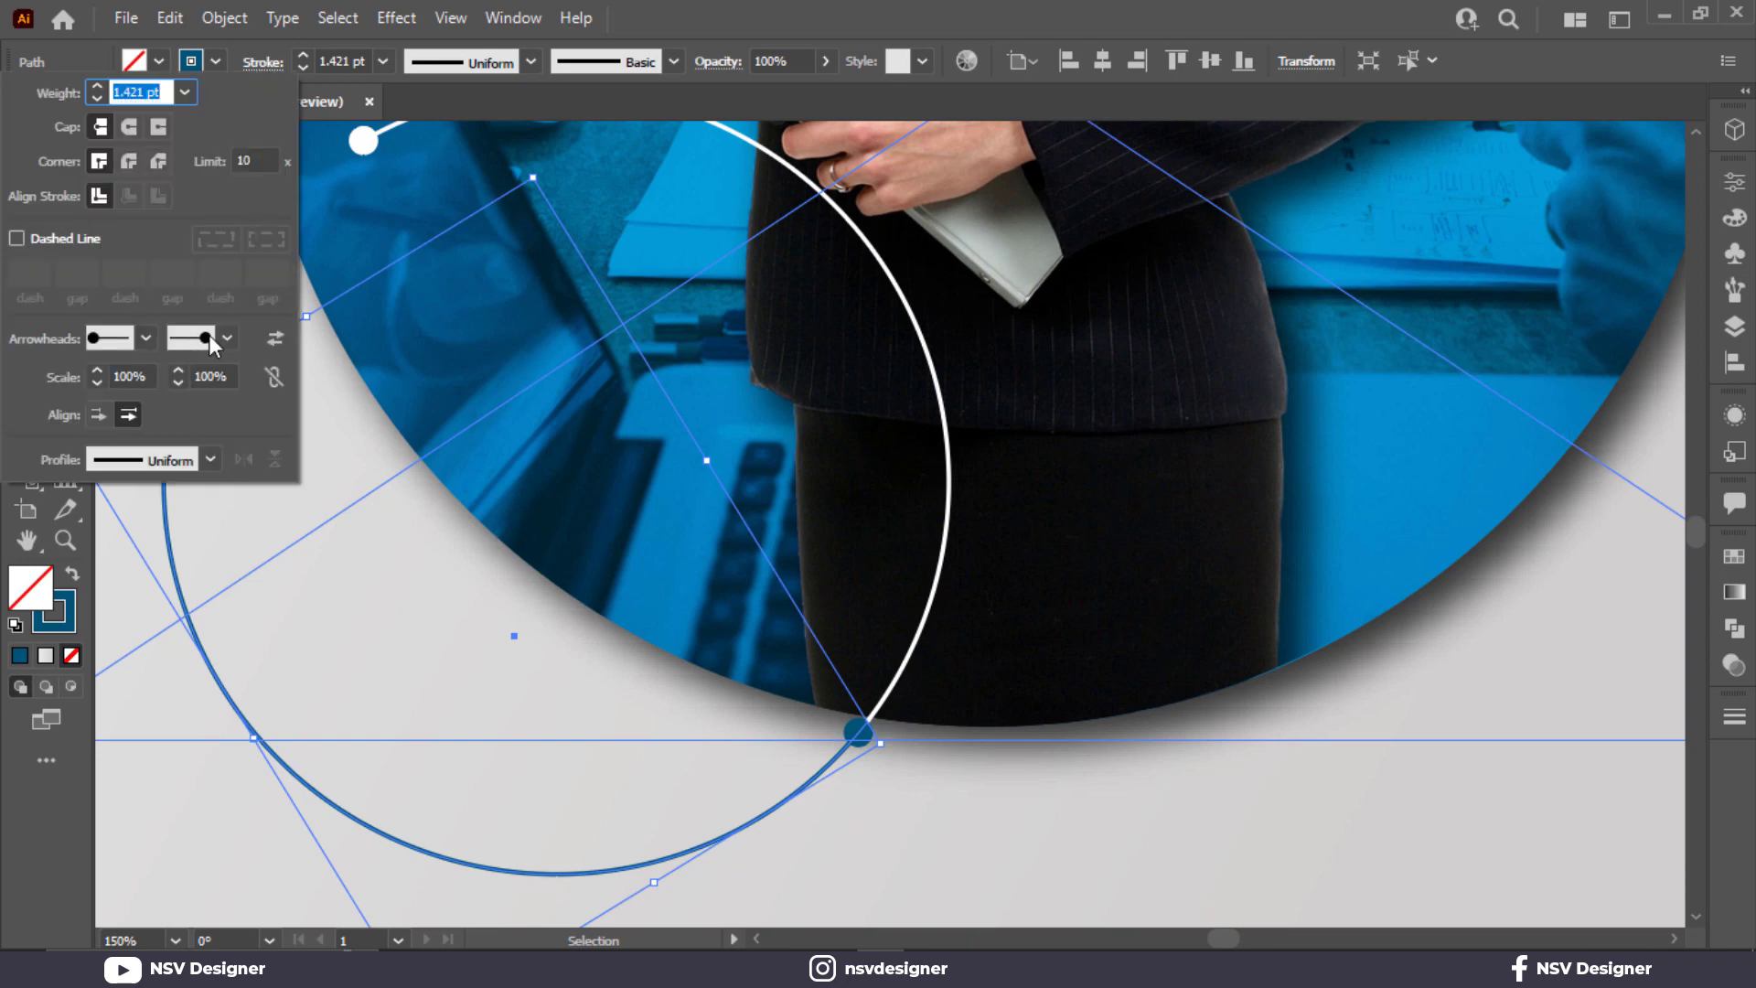
{"action": "left_click", "coordinate": [145, 338]}
{"action": "scroll", "coordinate": [136, 471], "scroll_direction": "up", "scroll_amount": 10}
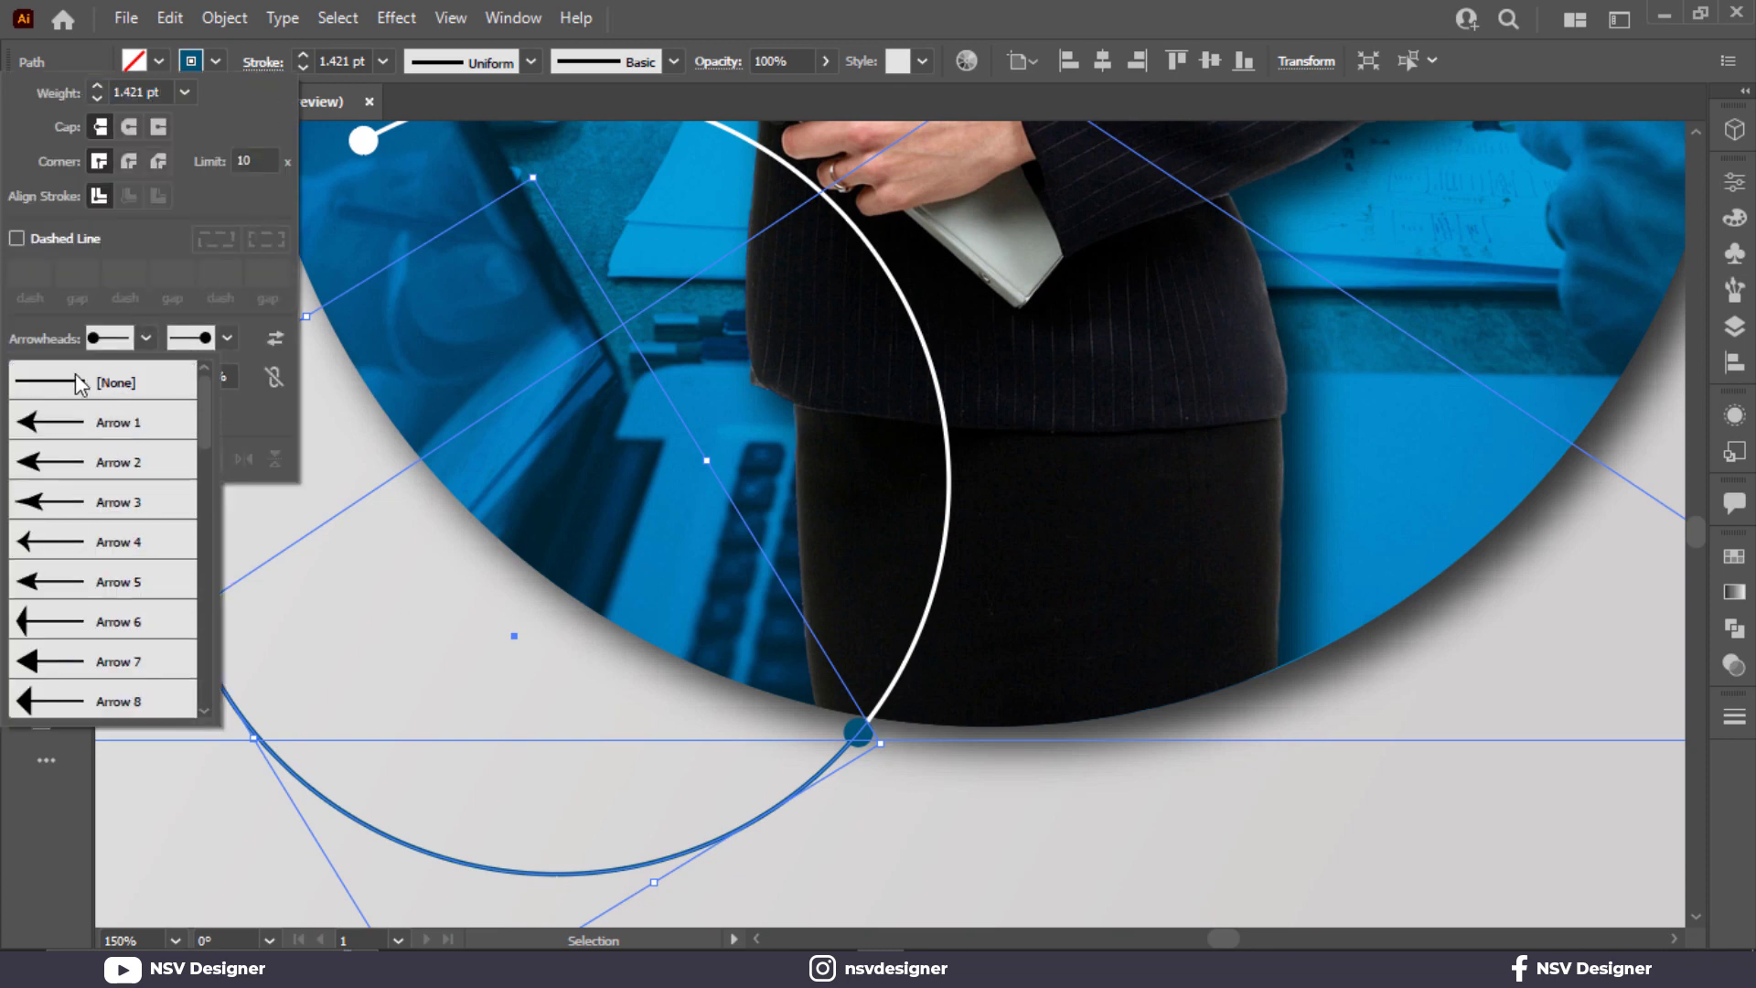
{"action": "left_click", "coordinate": [128, 382]}
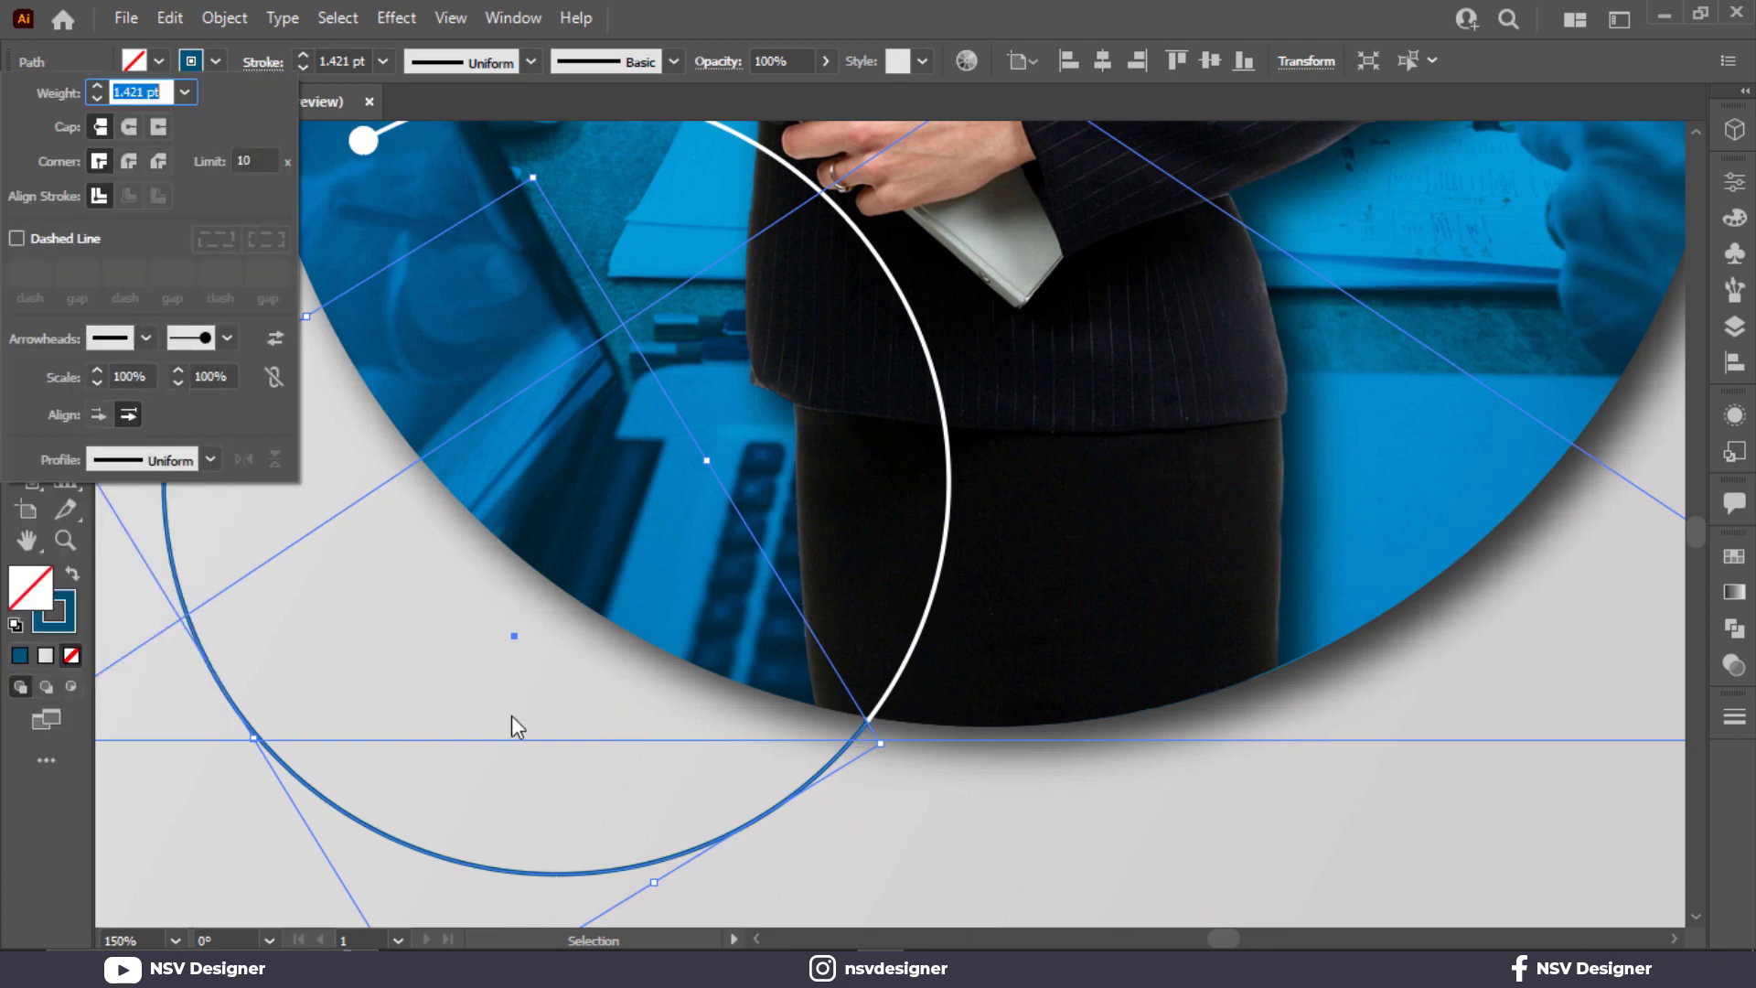
{"action": "left_click", "coordinate": [1123, 891]}
{"action": "key", "text": "ctrl+0"}
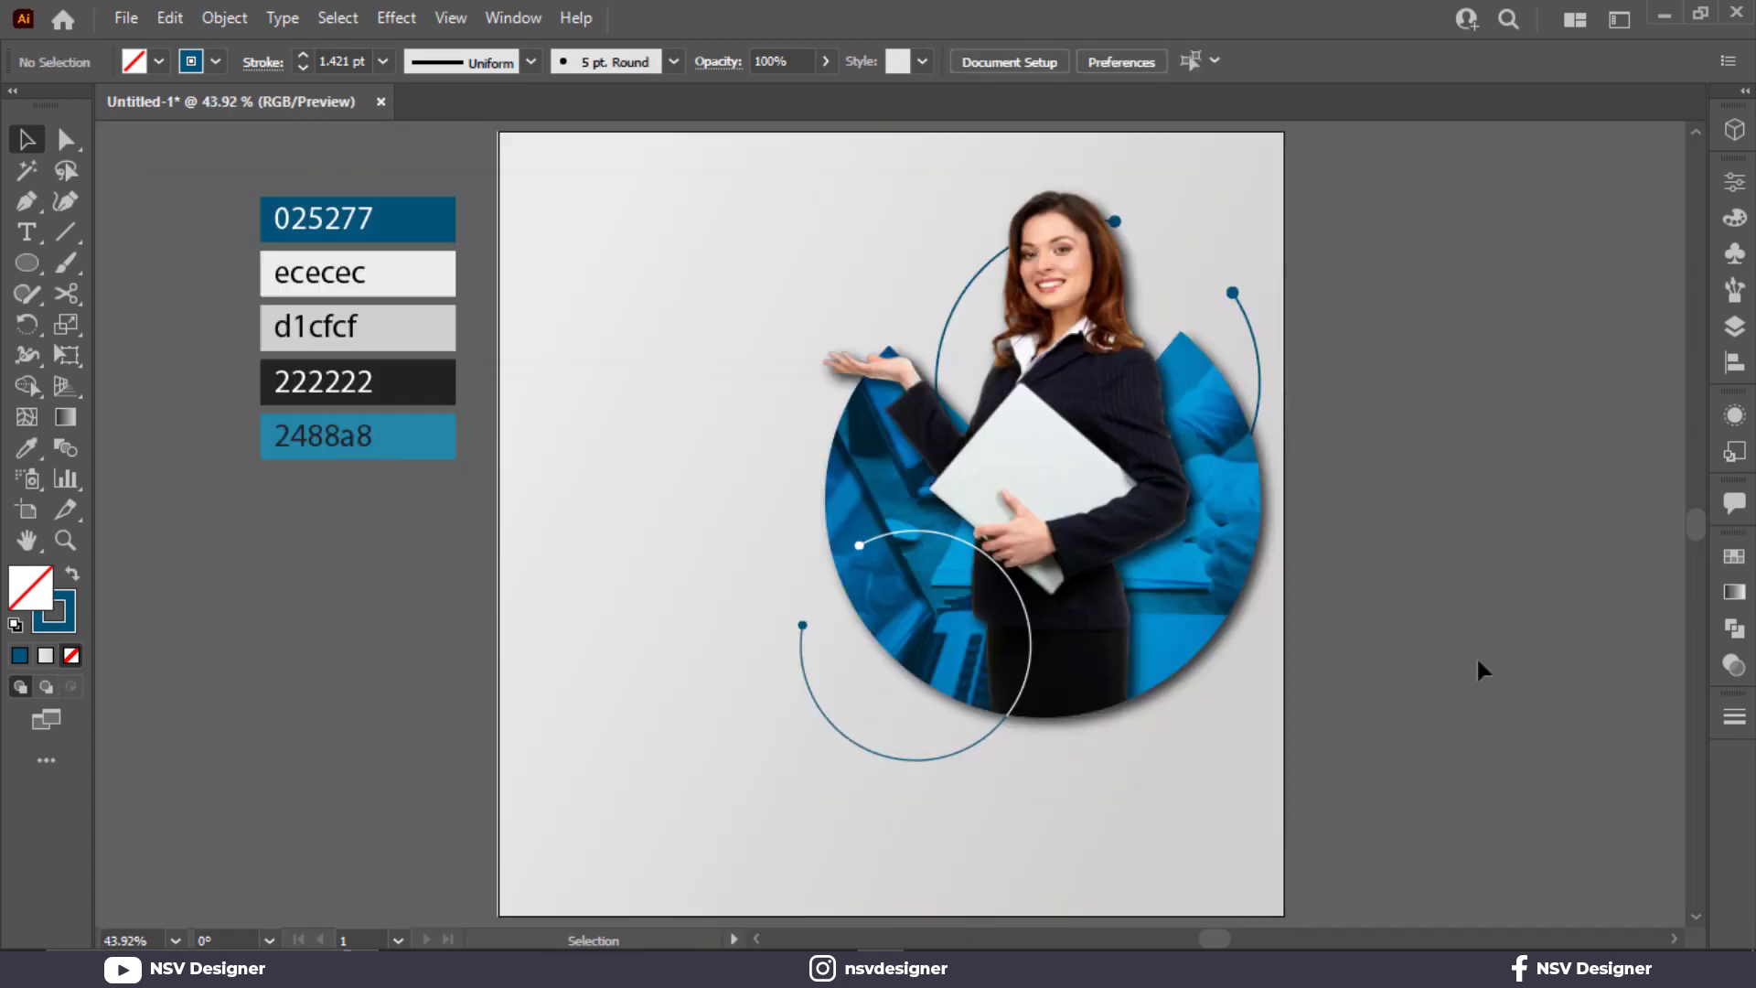
Unlock all objects, then lock only the gray gradient background.
{"action": "key", "text": "ctrl+alt+2"}
{"action": "left_click", "coordinate": [1456, 222]}
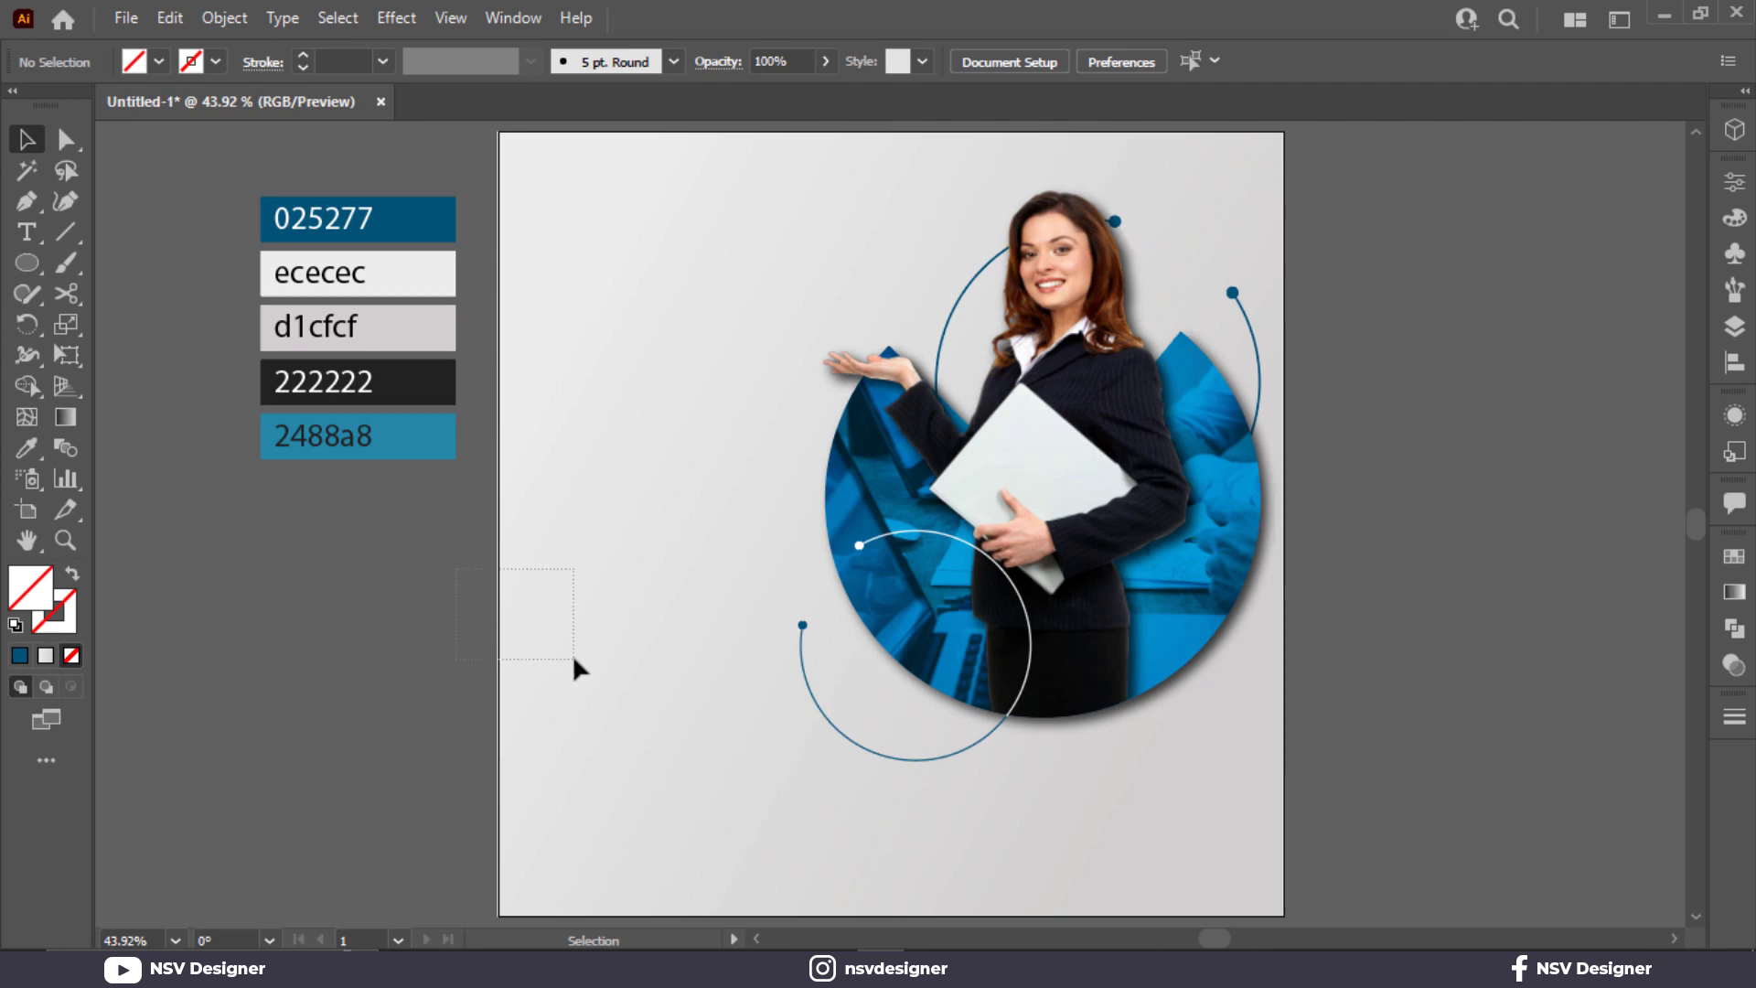
{"action": "left_click_drag", "start_coordinate": [572, 655], "coordinate": [572, 655]}
{"action": "key", "text": "ctrl+2"}
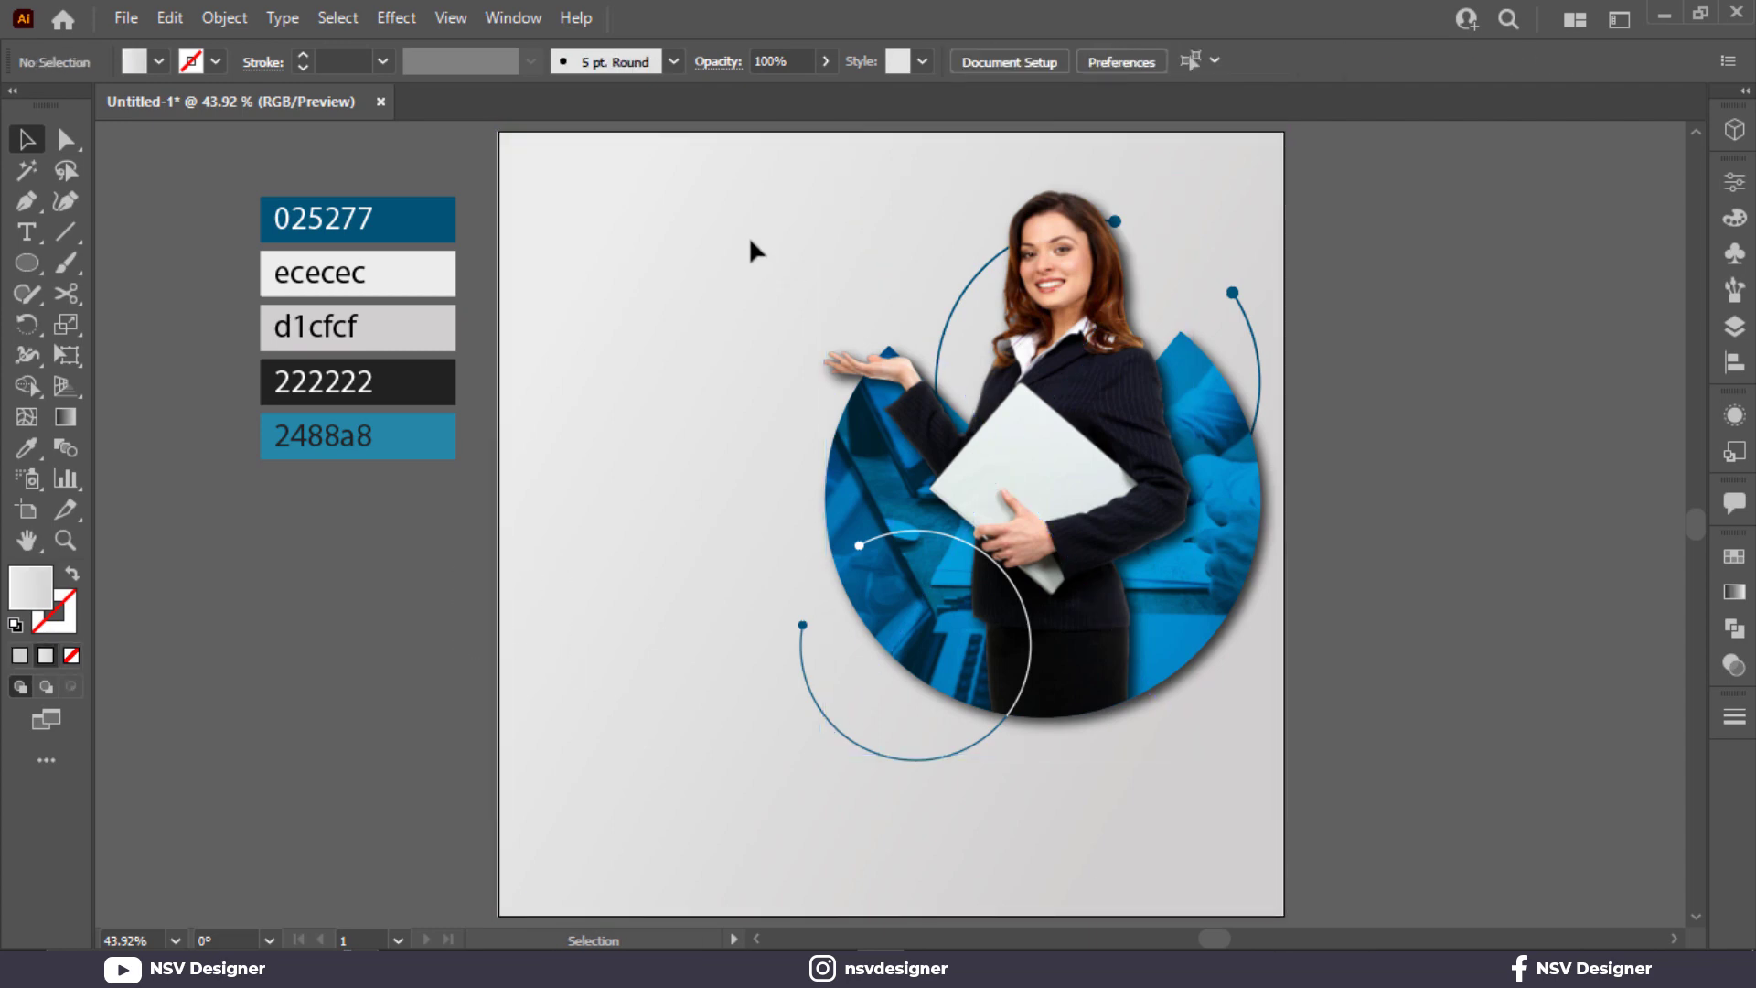
{"action": "key", "text": "ctrl+a"}
{"action": "key", "text": "a"}
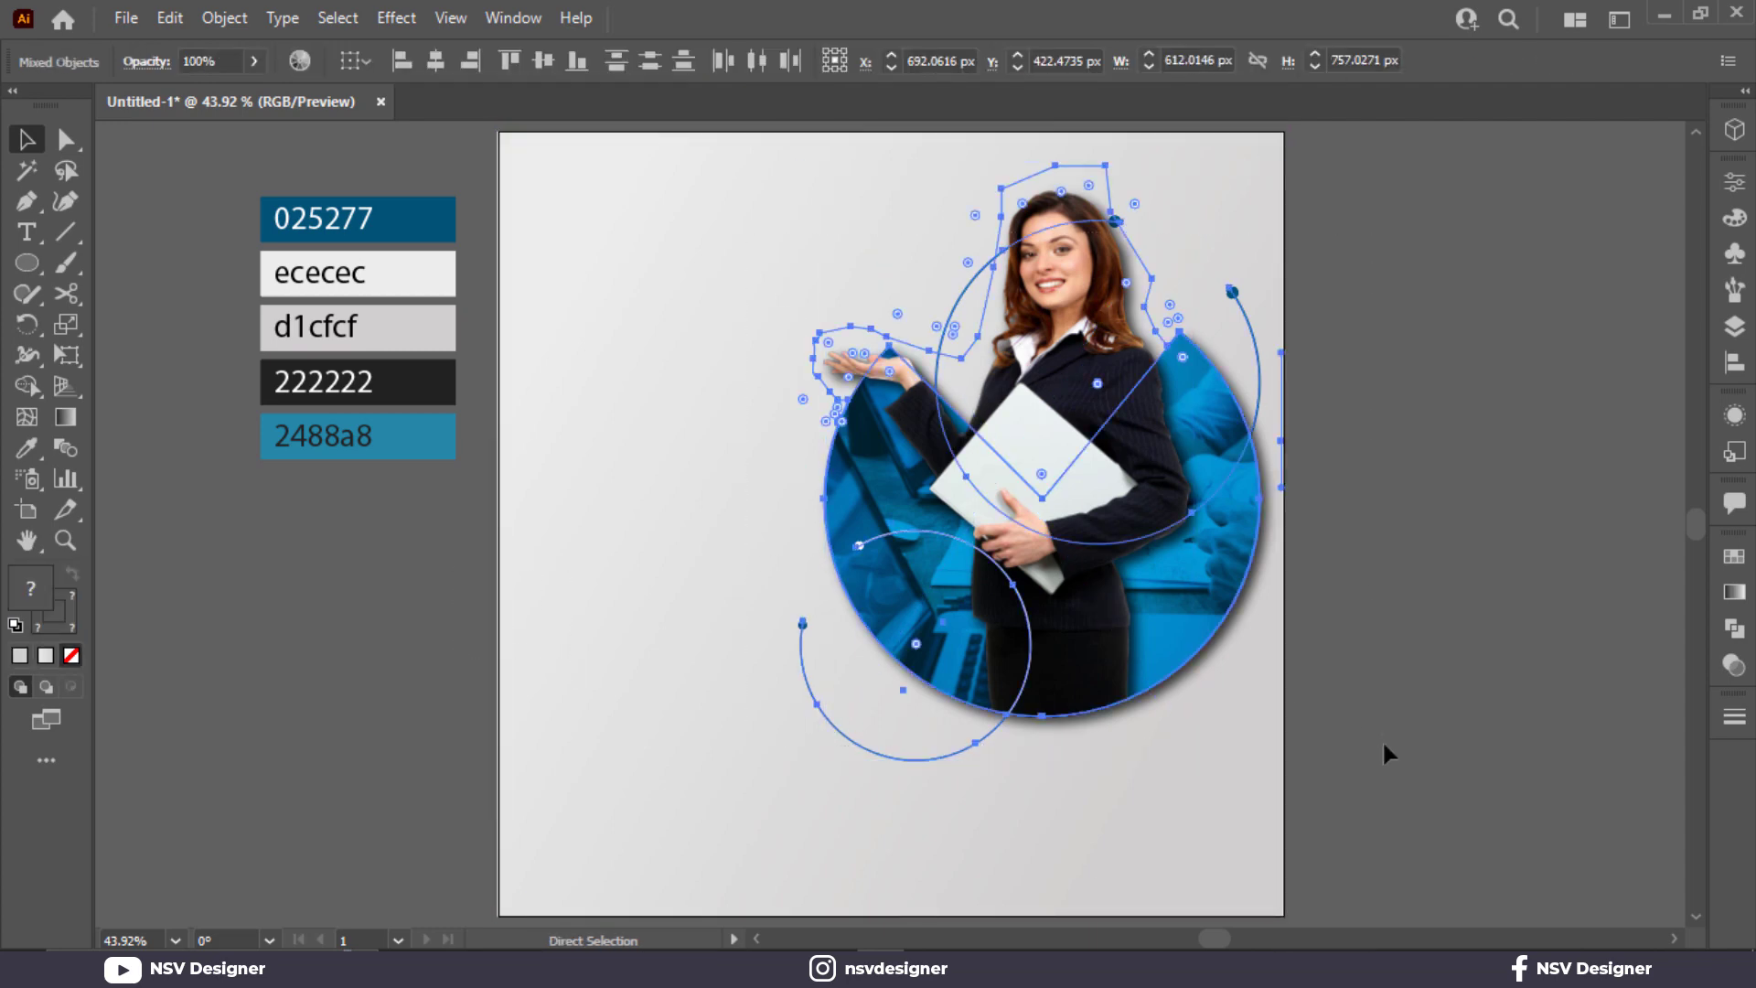
{"action": "key", "text": "v"}
{"action": "left_click", "coordinate": [1381, 699]}
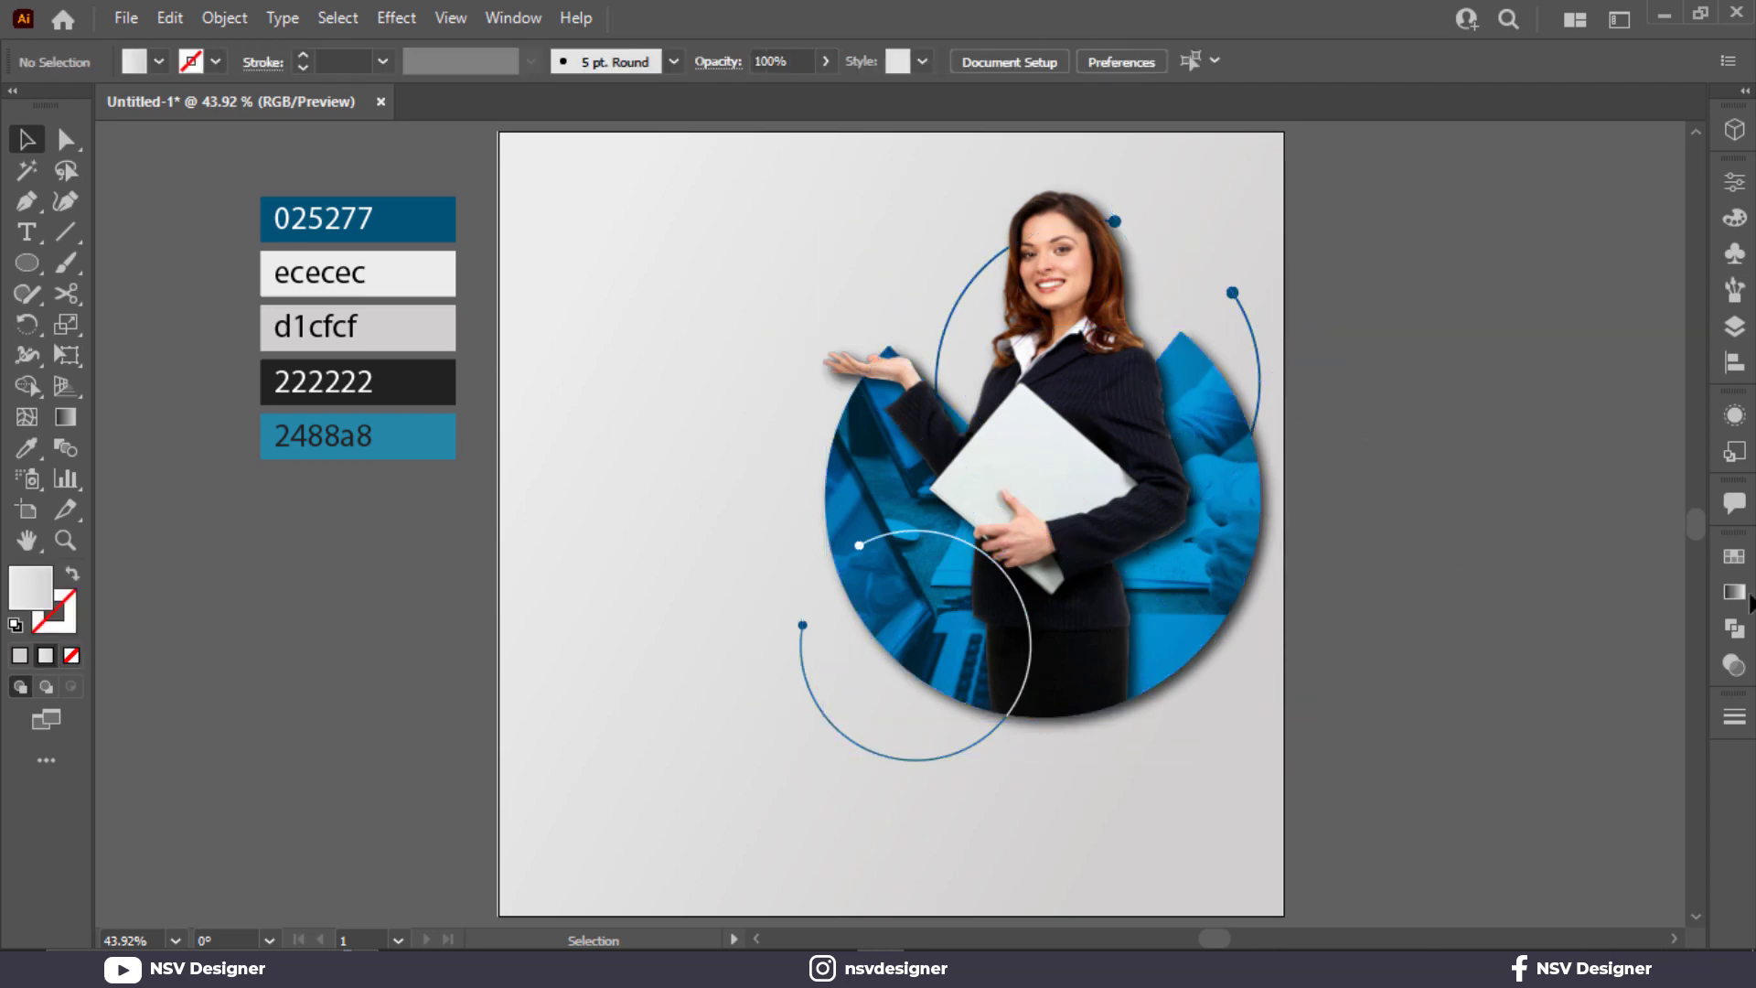
{"action": "left_click", "coordinate": [1172, 482]}
{"action": "key", "text": "ctrl+shift+a"}
Add the text "Digital" at about 83 pt in the empty upper-left area of the artboard.
{"action": "key", "text": "t"}
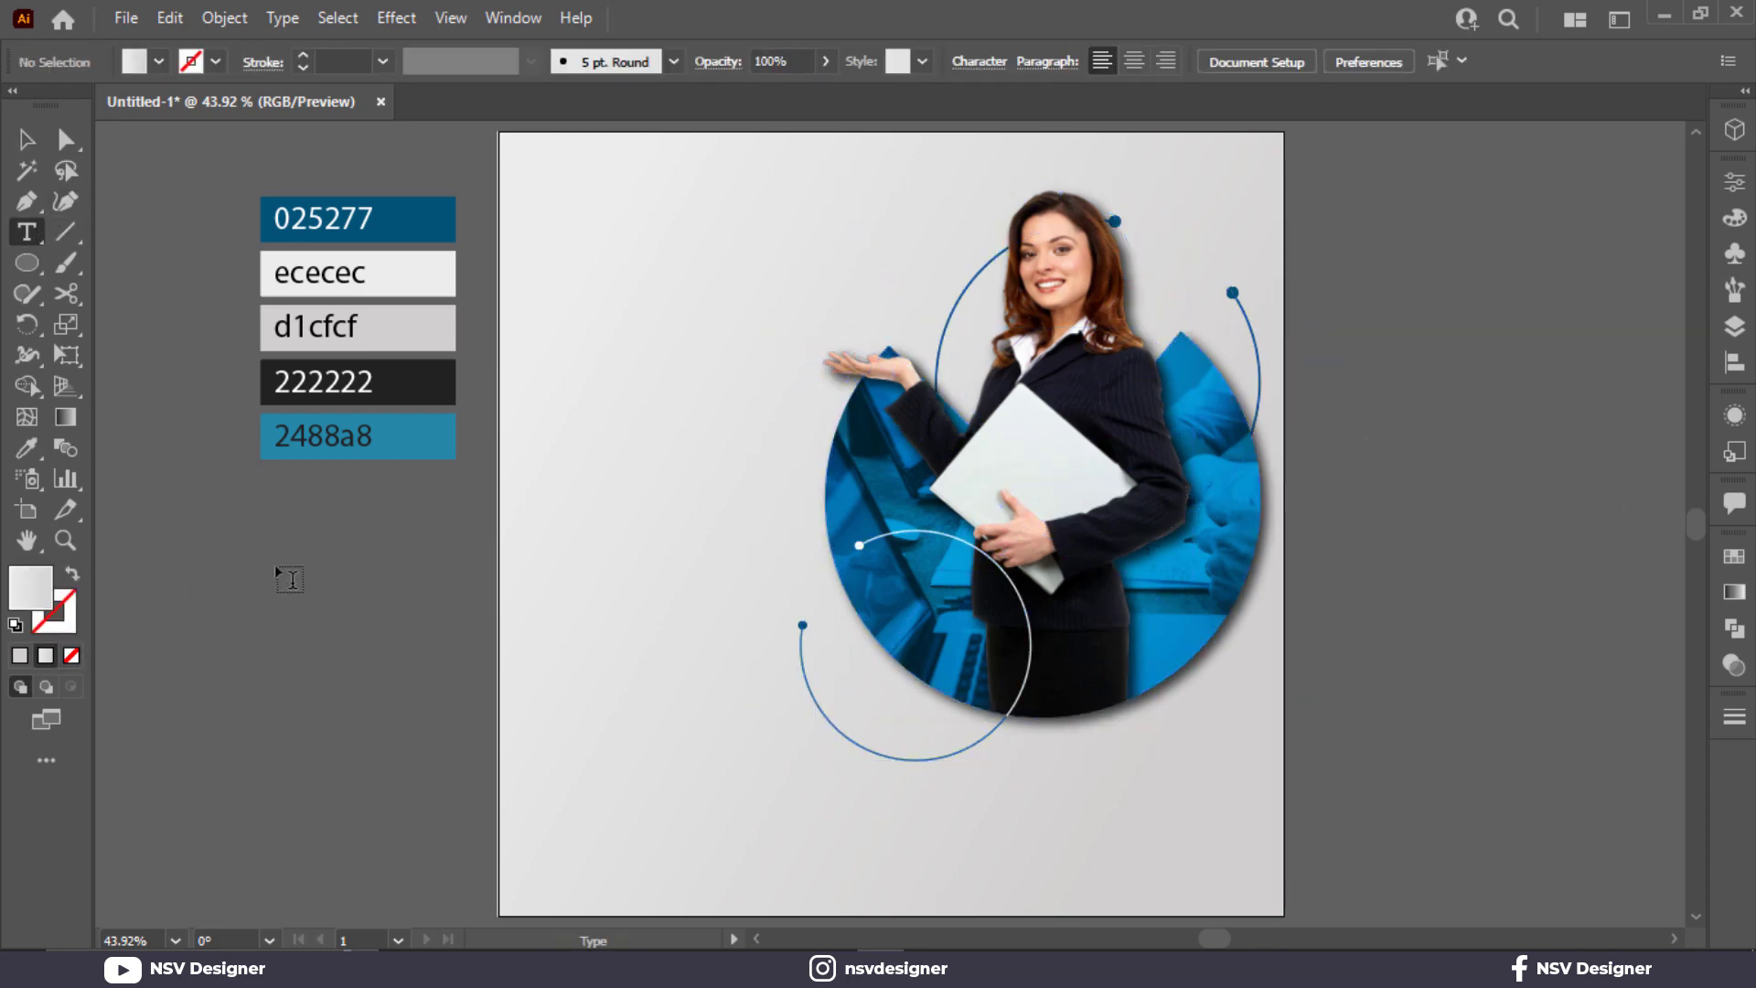
{"action": "left_click", "coordinate": [291, 579]}
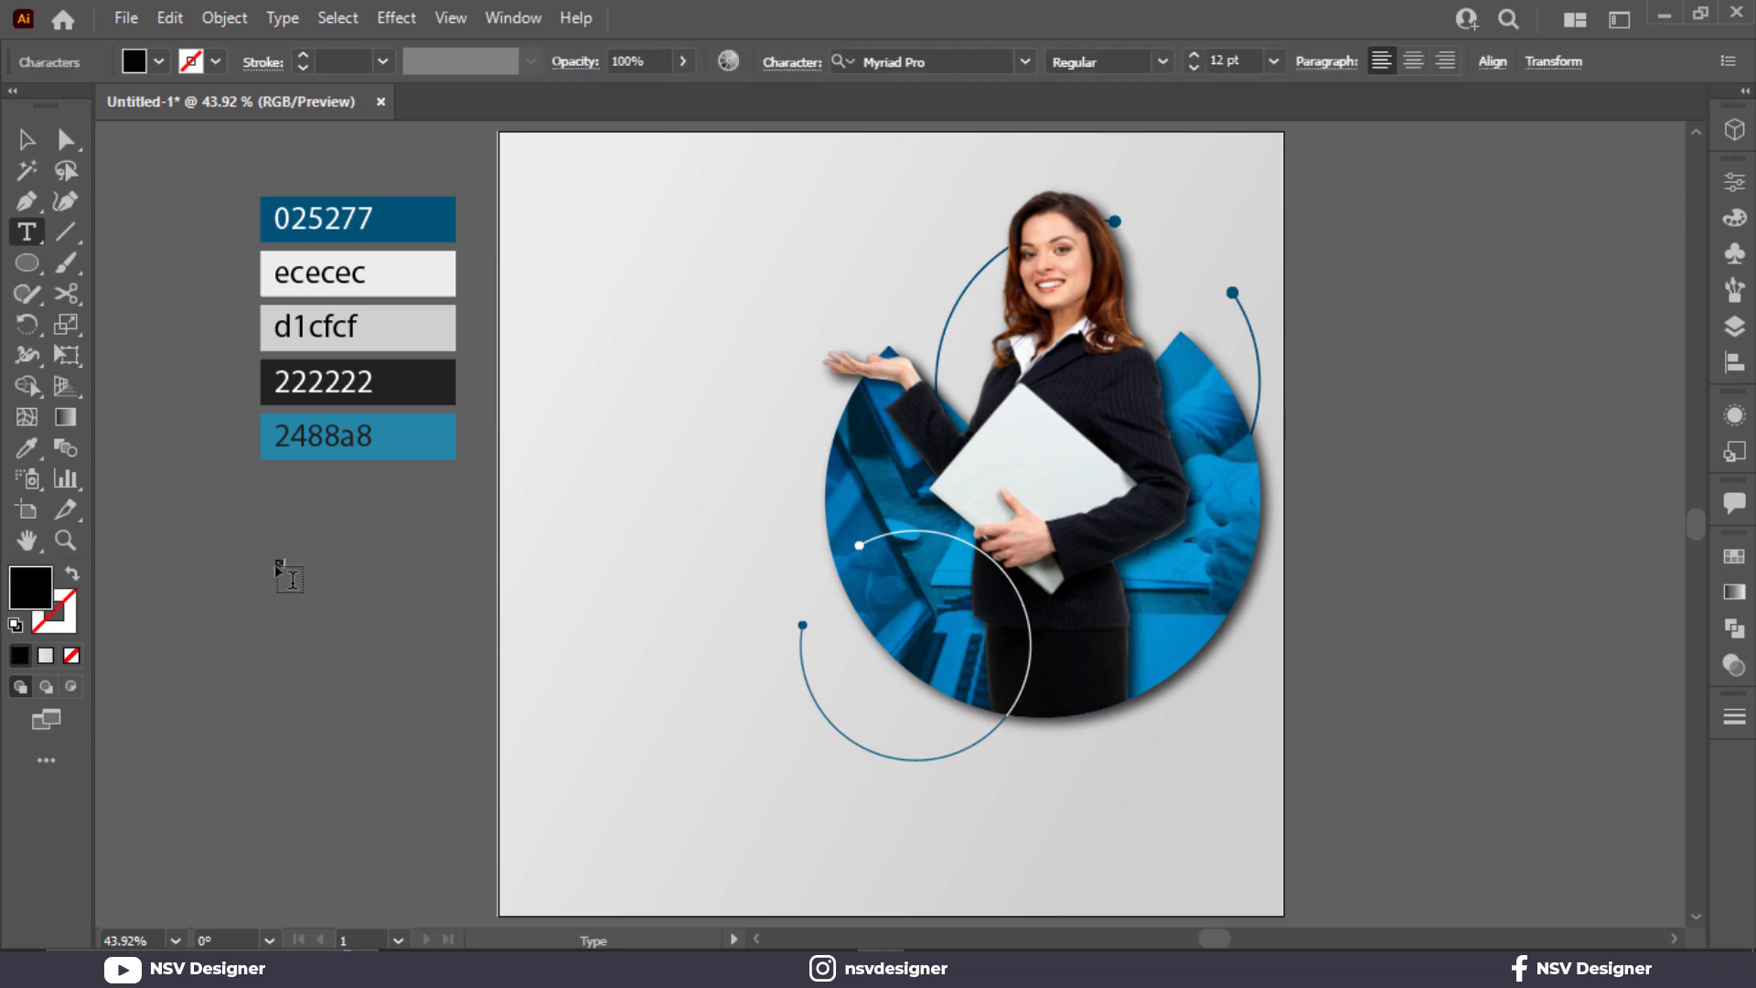
{"action": "left_click", "coordinate": [16, 137]}
{"action": "left_click_drag", "start_coordinate": [303, 574], "coordinate": [686, 326]}
Set the "Digital" text to Montserrat Bold and enlarge it to about 89 pt.
{"action": "left_click", "coordinate": [954, 56]}
{"action": "type", "text": "m"}
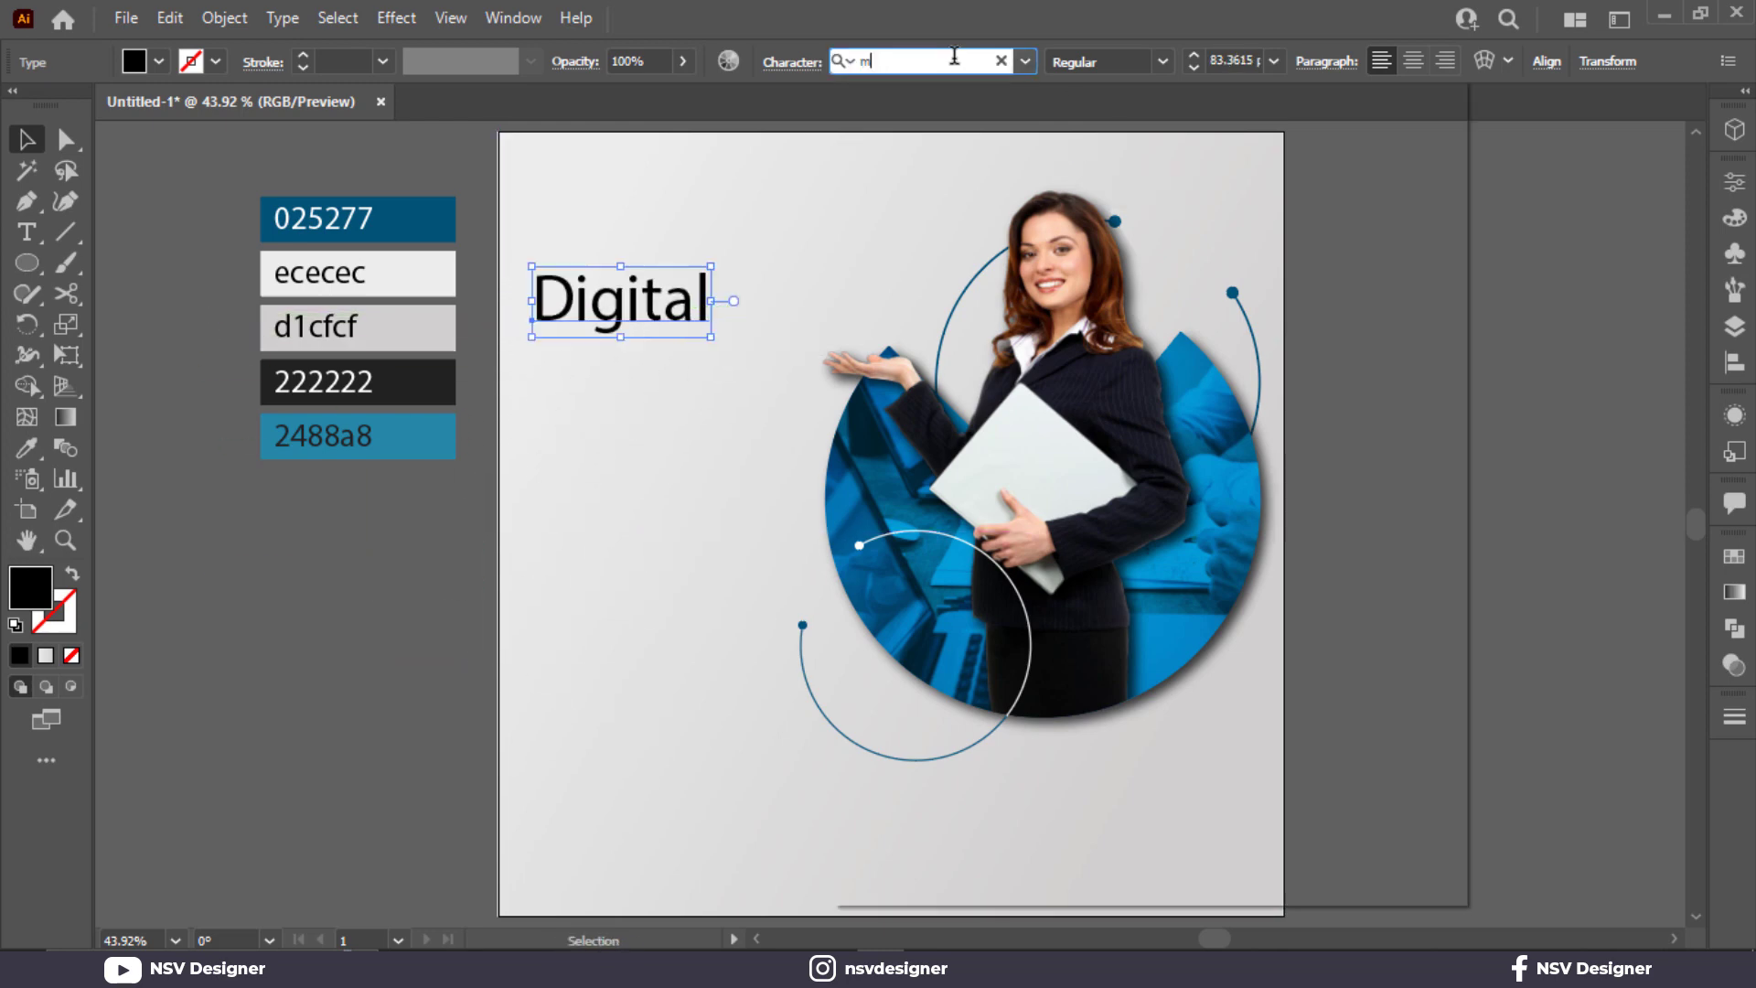
{"action": "type", "text": "ont"}
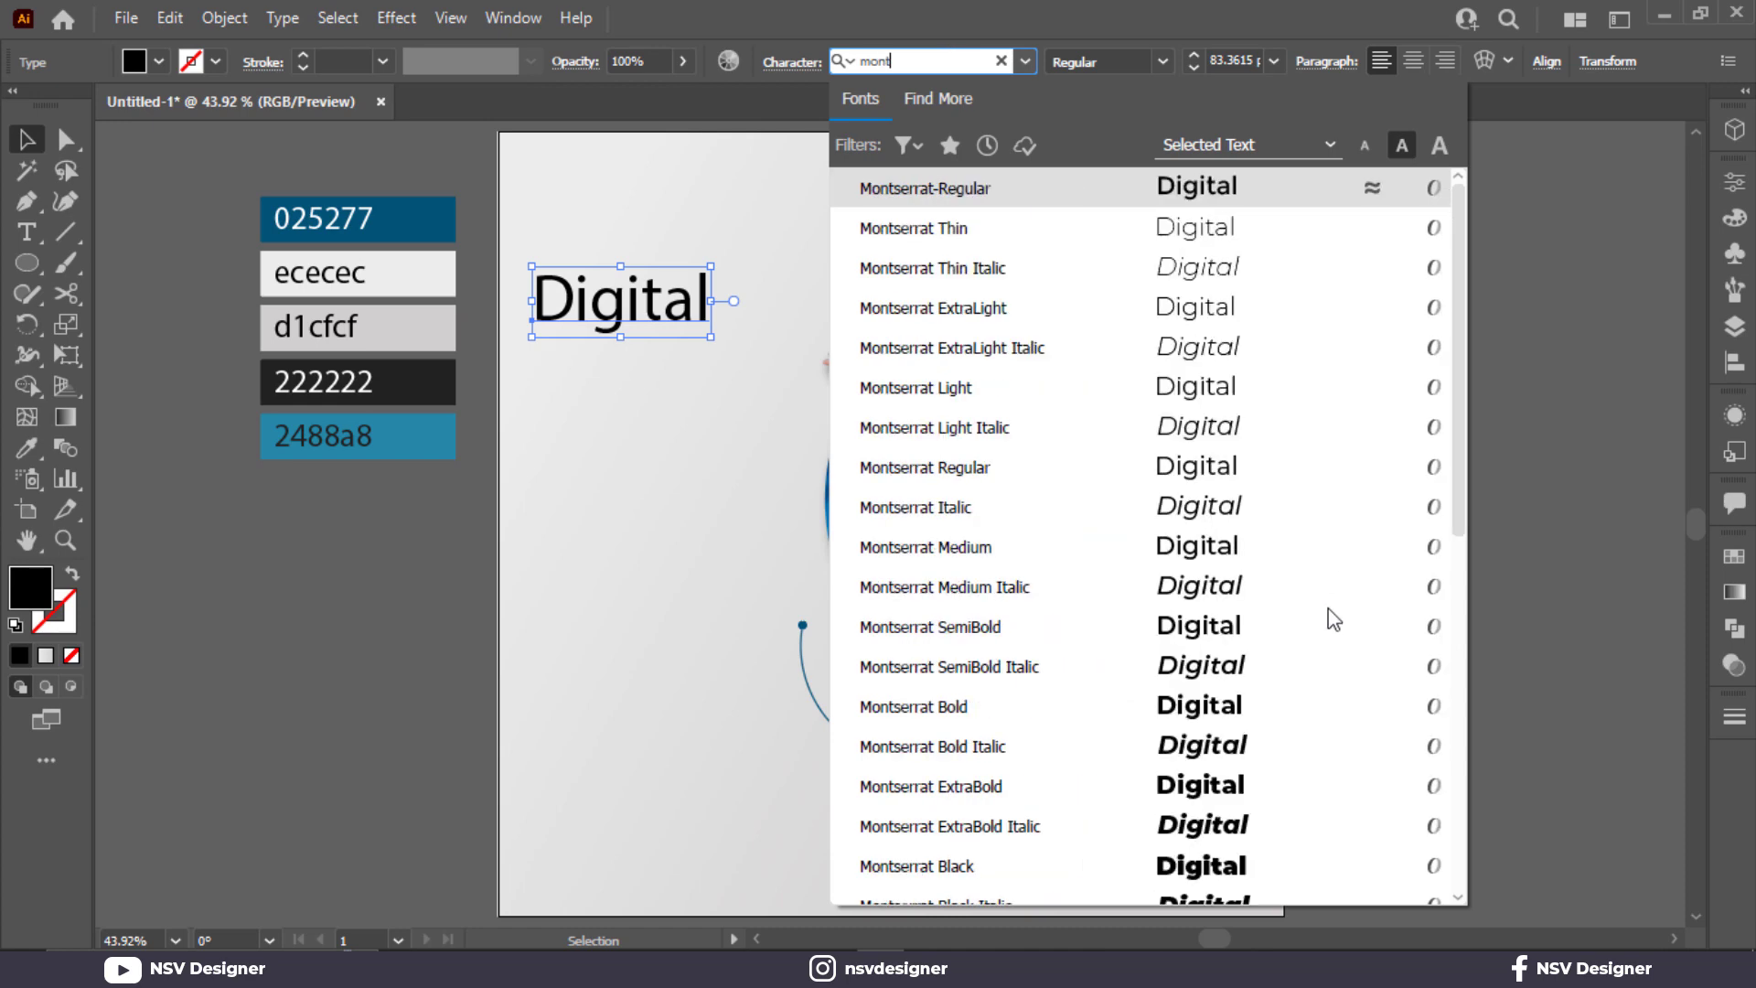
{"action": "left_click", "coordinate": [1224, 790]}
{"action": "left_click_drag", "start_coordinate": [733, 317], "coordinate": [774, 336]}
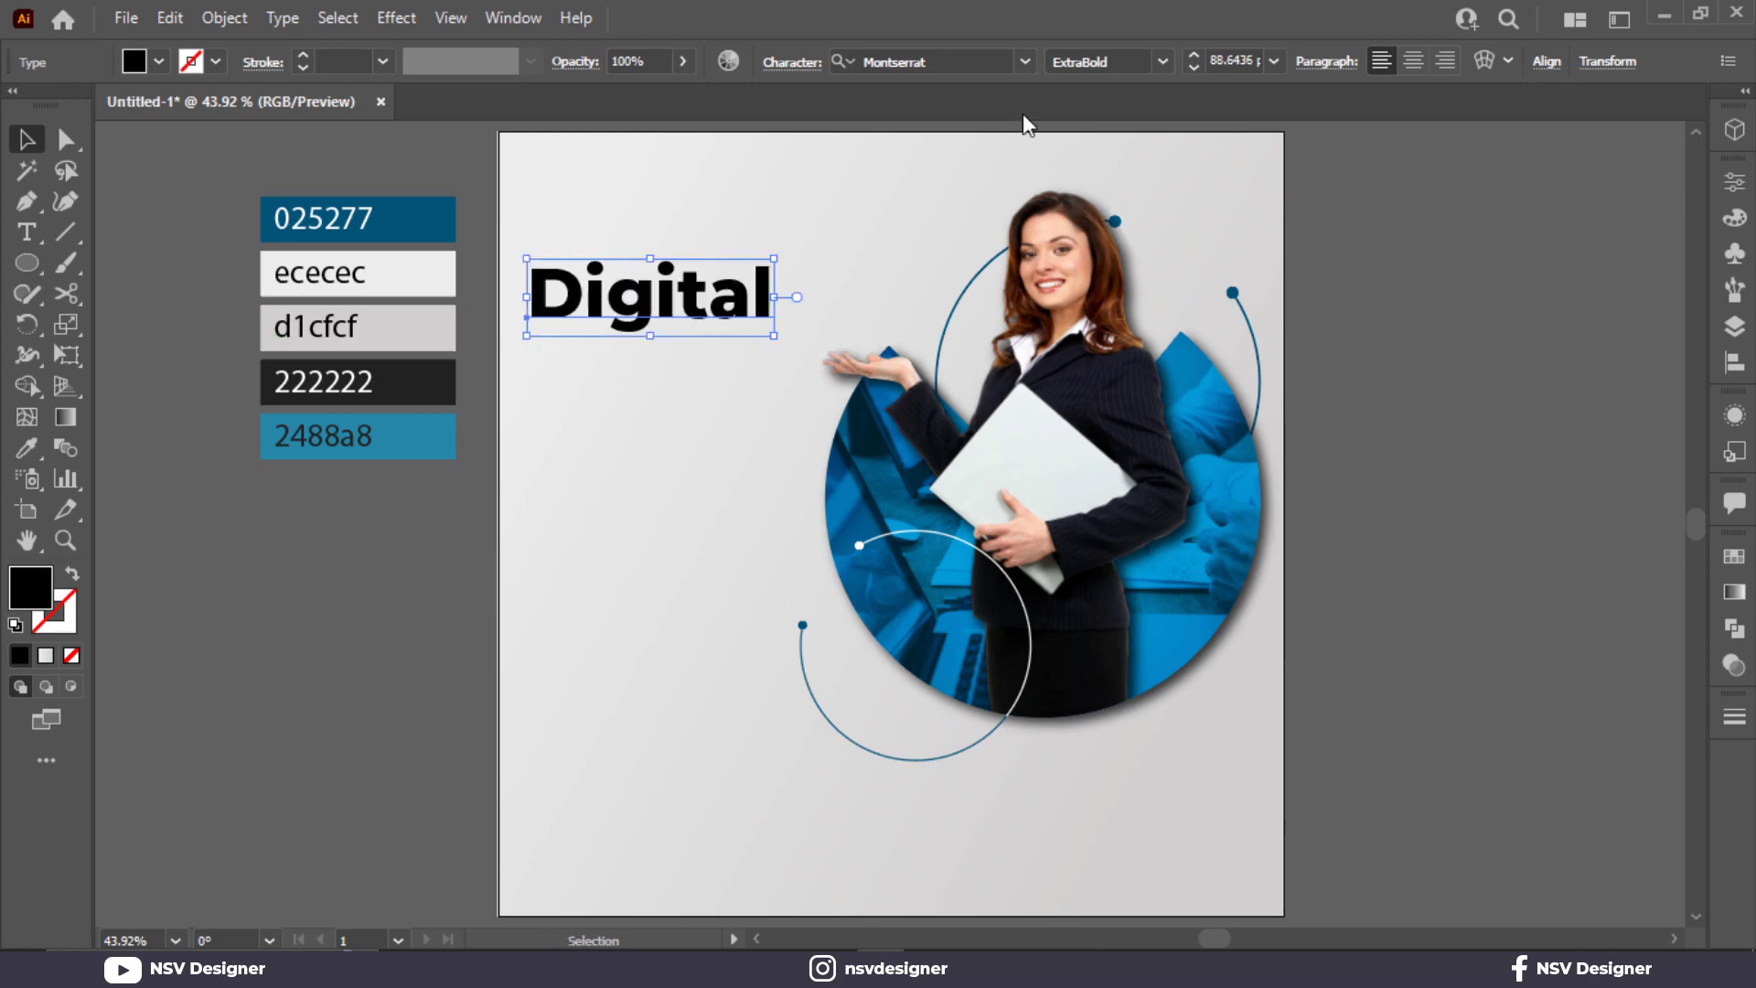
{"action": "left_click", "coordinate": [1162, 62]}
{"action": "left_click", "coordinate": [1137, 424]}
{"action": "left_click", "coordinate": [685, 344]}
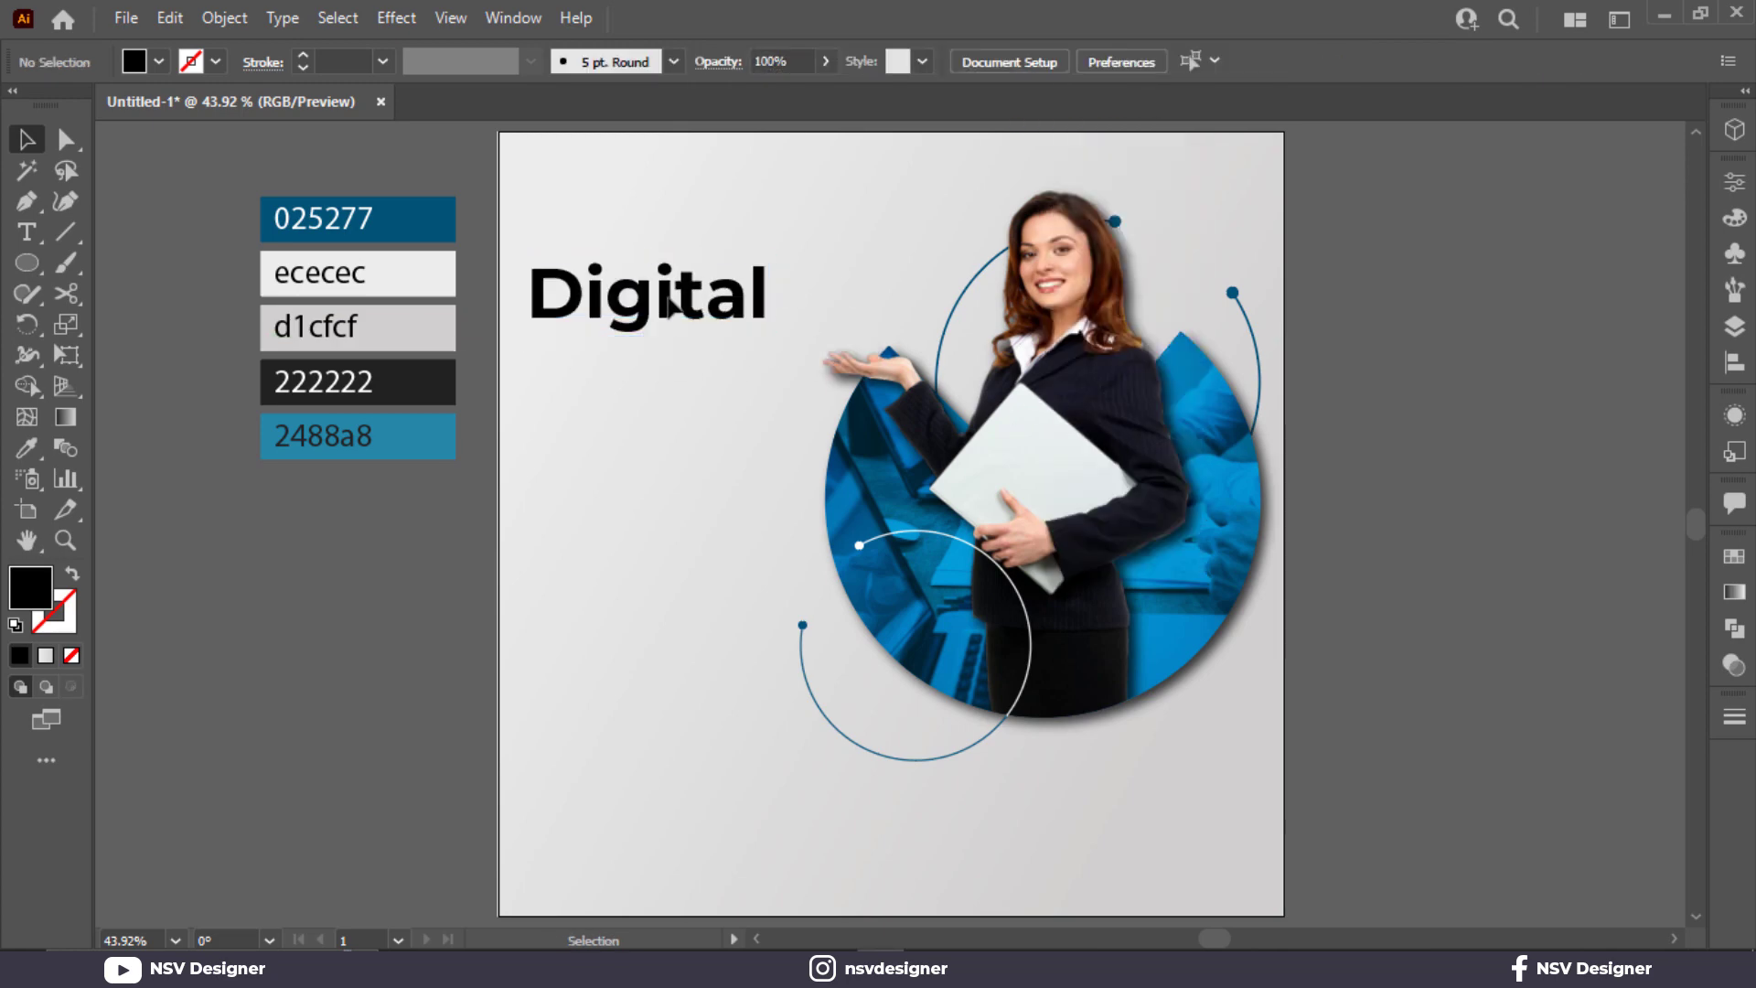
Duplicate the "Digital" text directly below, change the copy to "Marketing", and tighten the gap between the lines.
{"action": "left_click_drag", "start_coordinate": [672, 306], "coordinate": [674, 389]}
{"action": "double_click", "coordinate": [673, 388]}
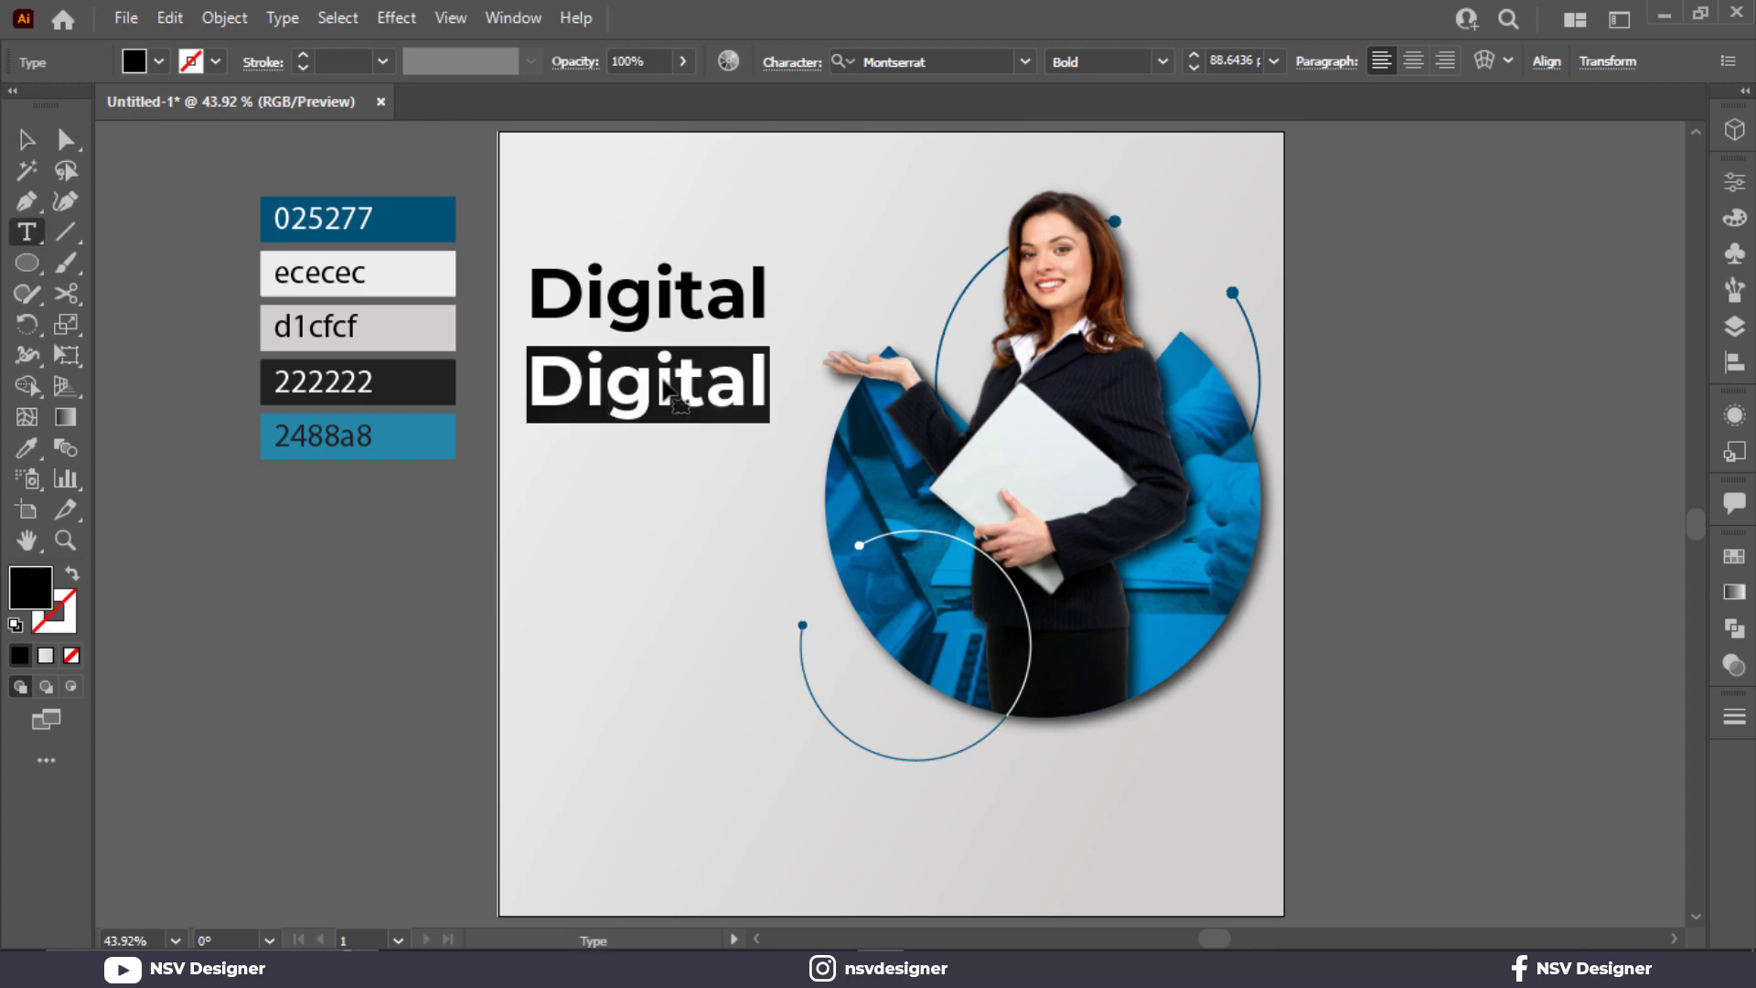
{"action": "type", "text": "Marke"}
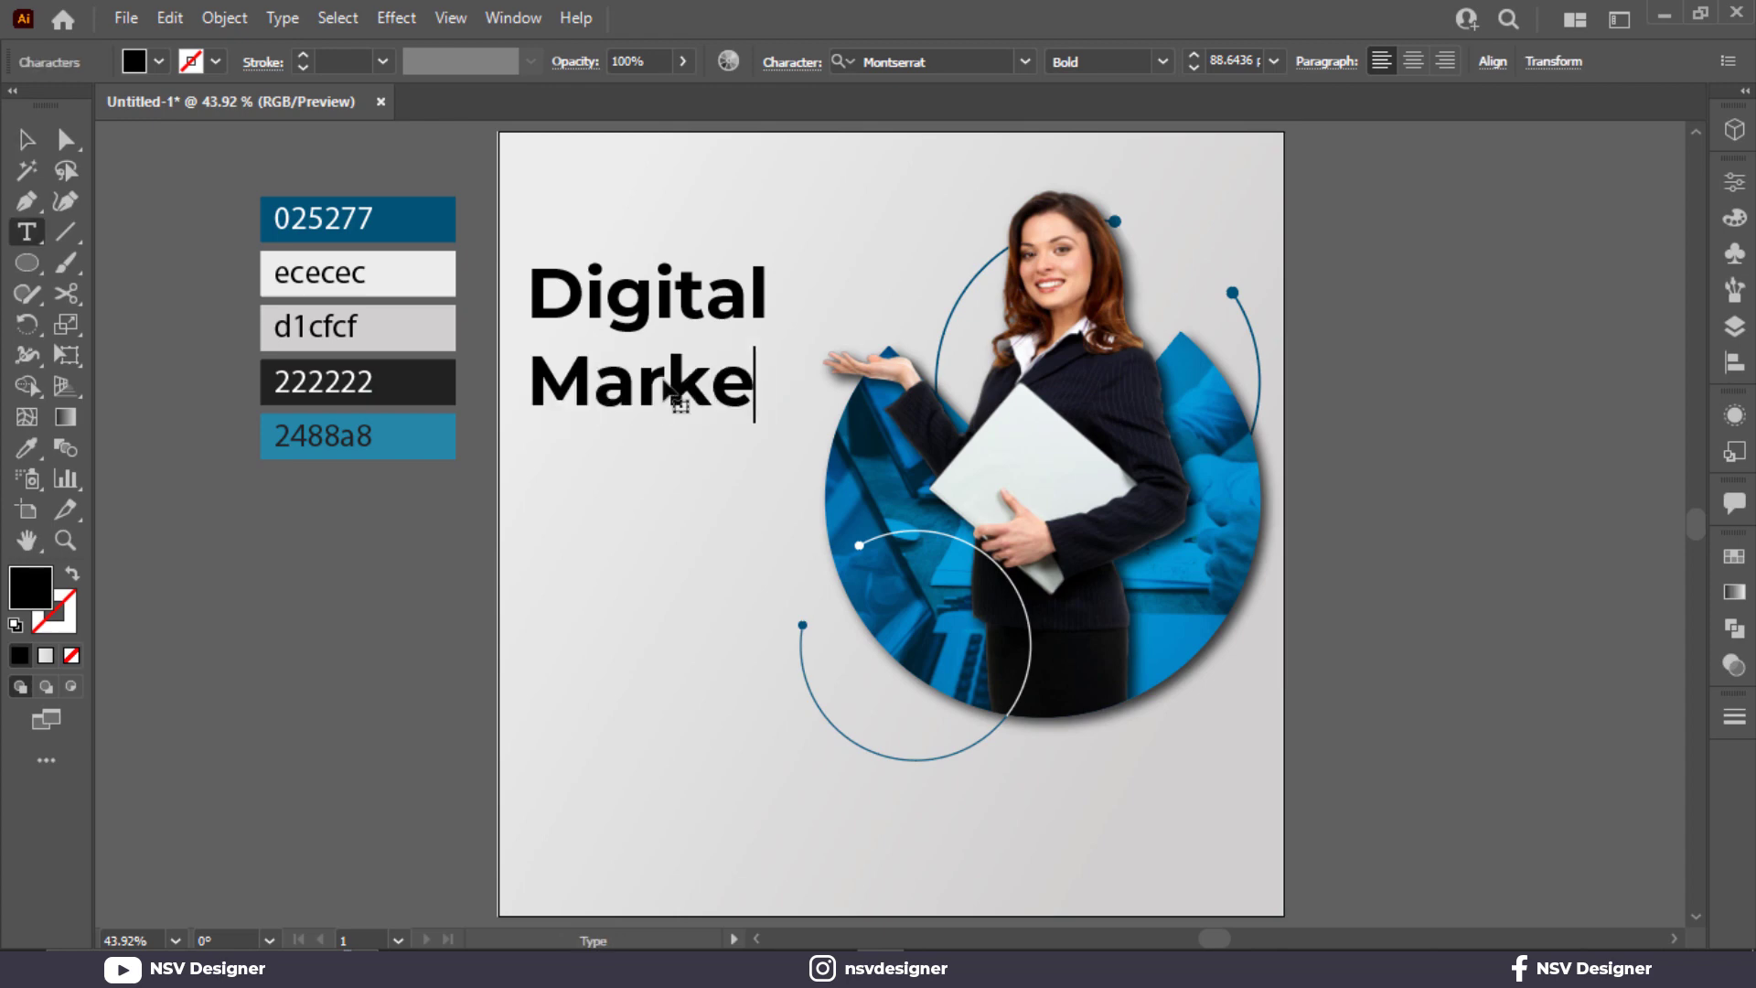
{"action": "type", "text": "ting"}
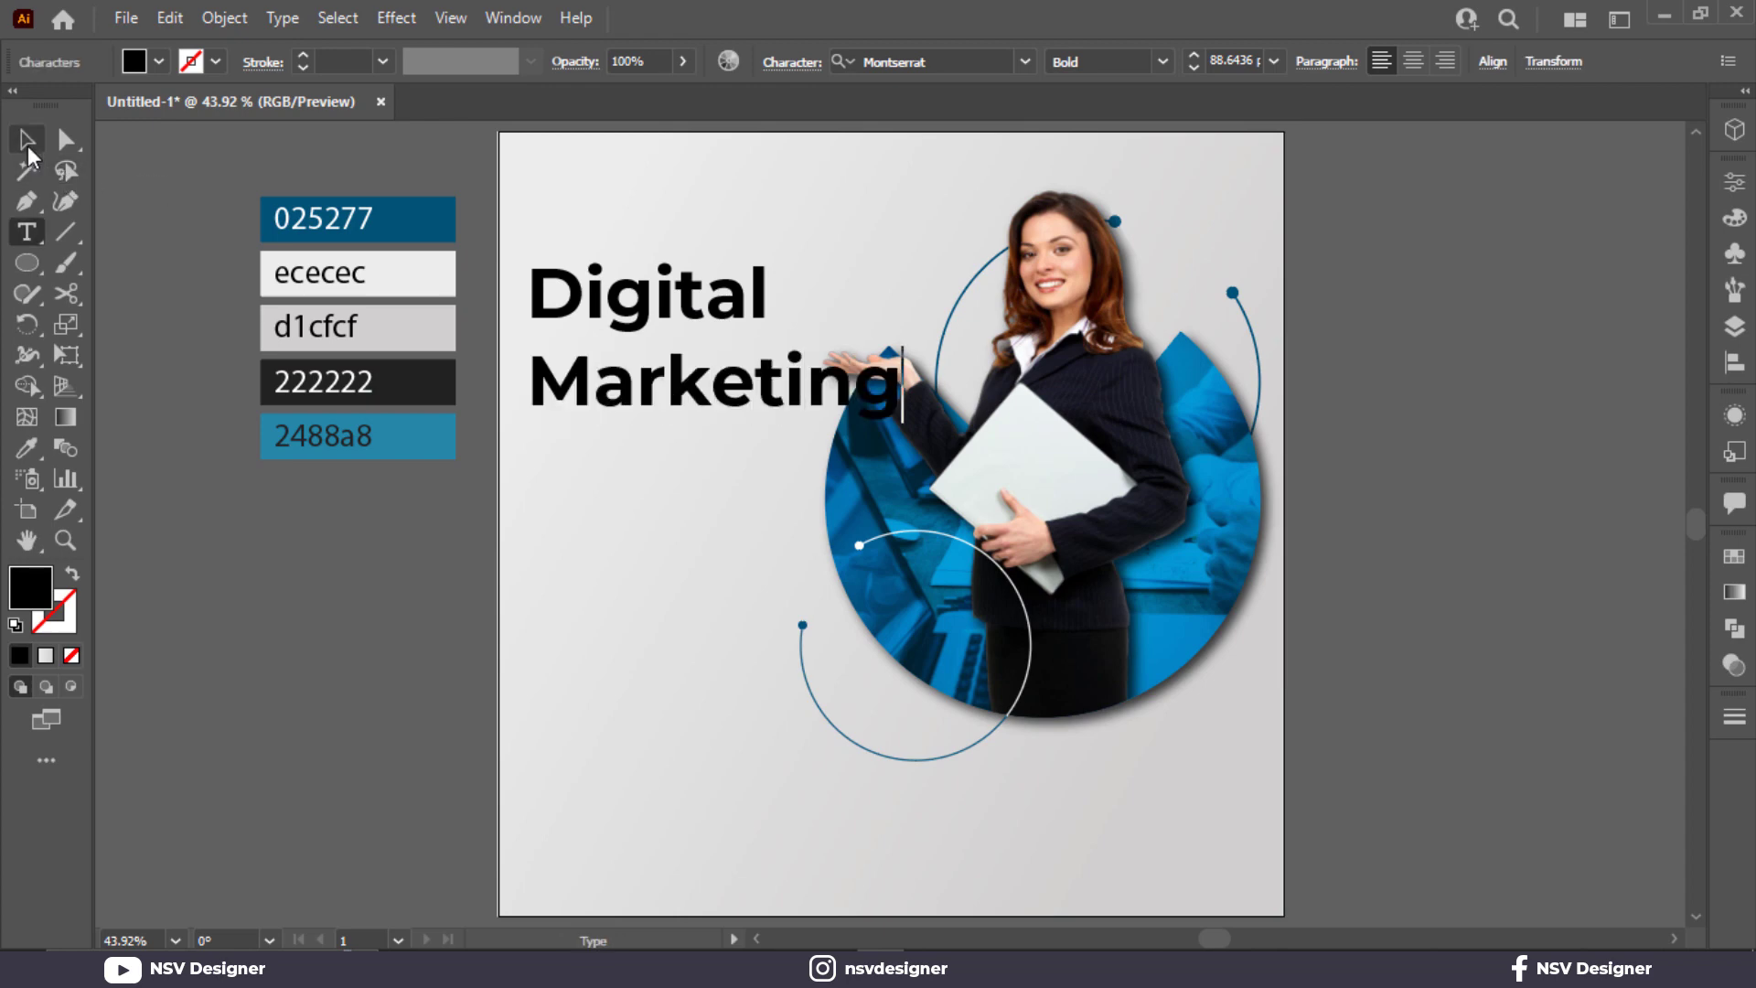
{"action": "left_click", "coordinate": [27, 142]}
{"action": "left_click_drag", "start_coordinate": [734, 411], "coordinate": [734, 398]}
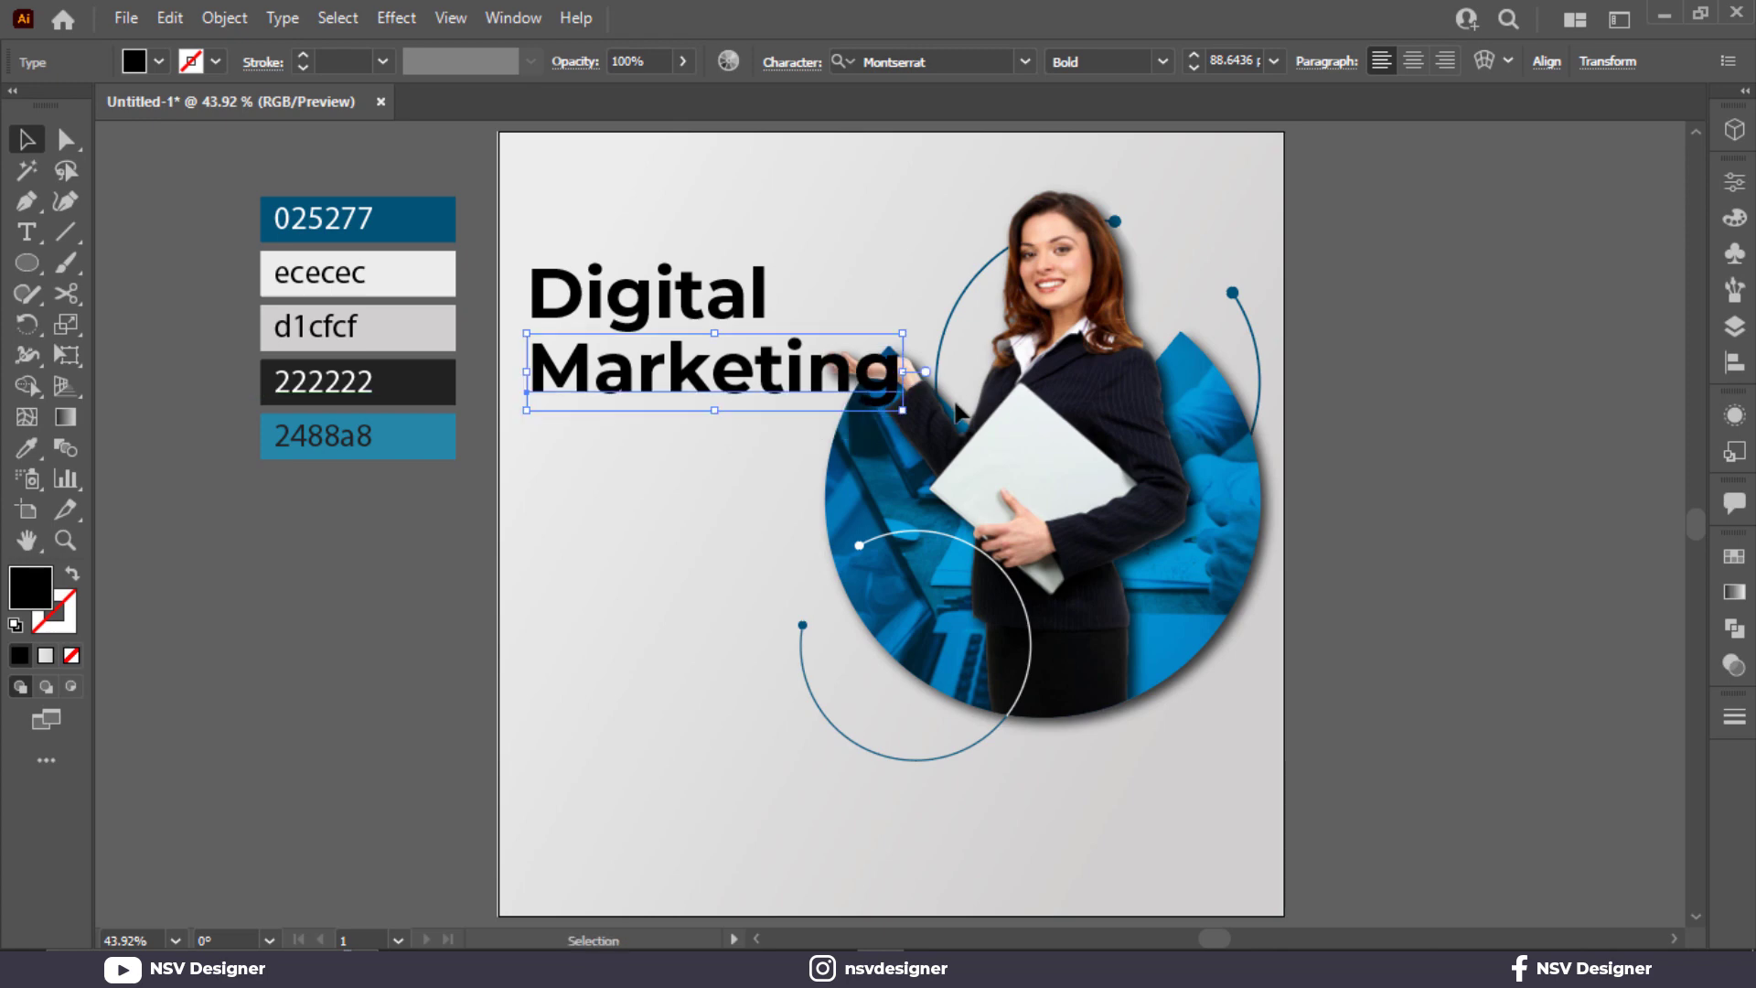
Duplicate the "Marketing" text directly below and change the copy to "Expert".
{"action": "left_click_drag", "start_coordinate": [627, 395], "coordinate": [628, 461]}
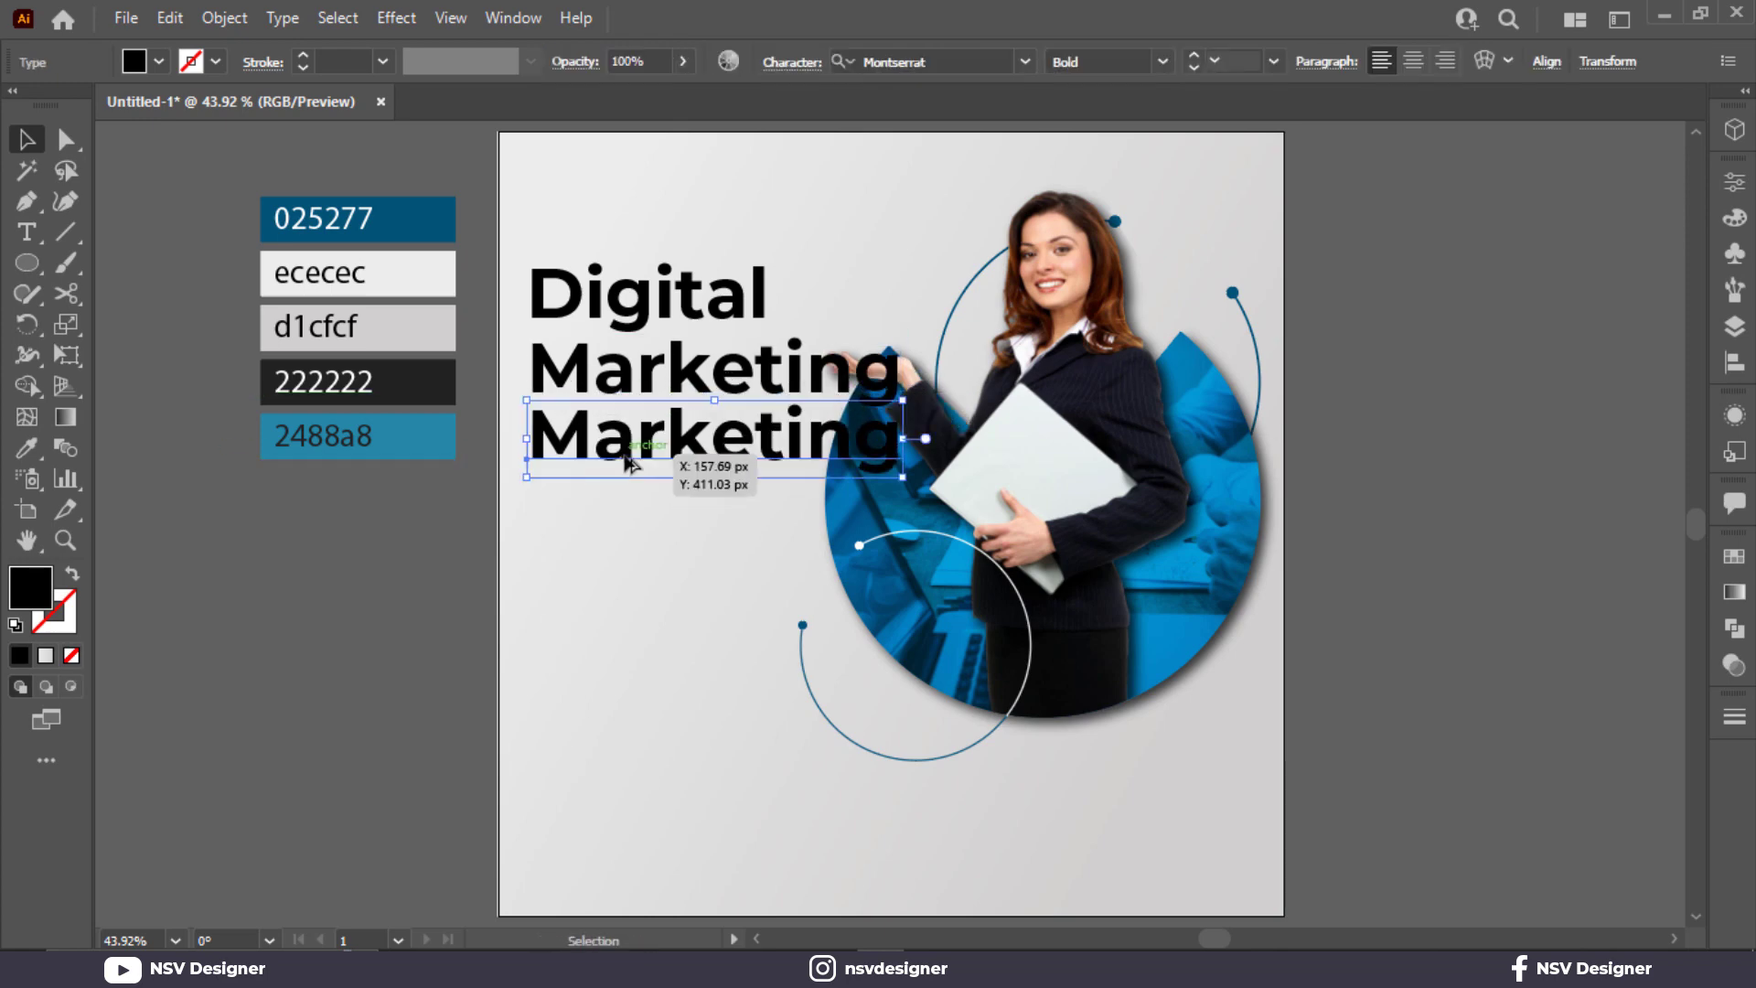
{"action": "double_click", "coordinate": [637, 455]}
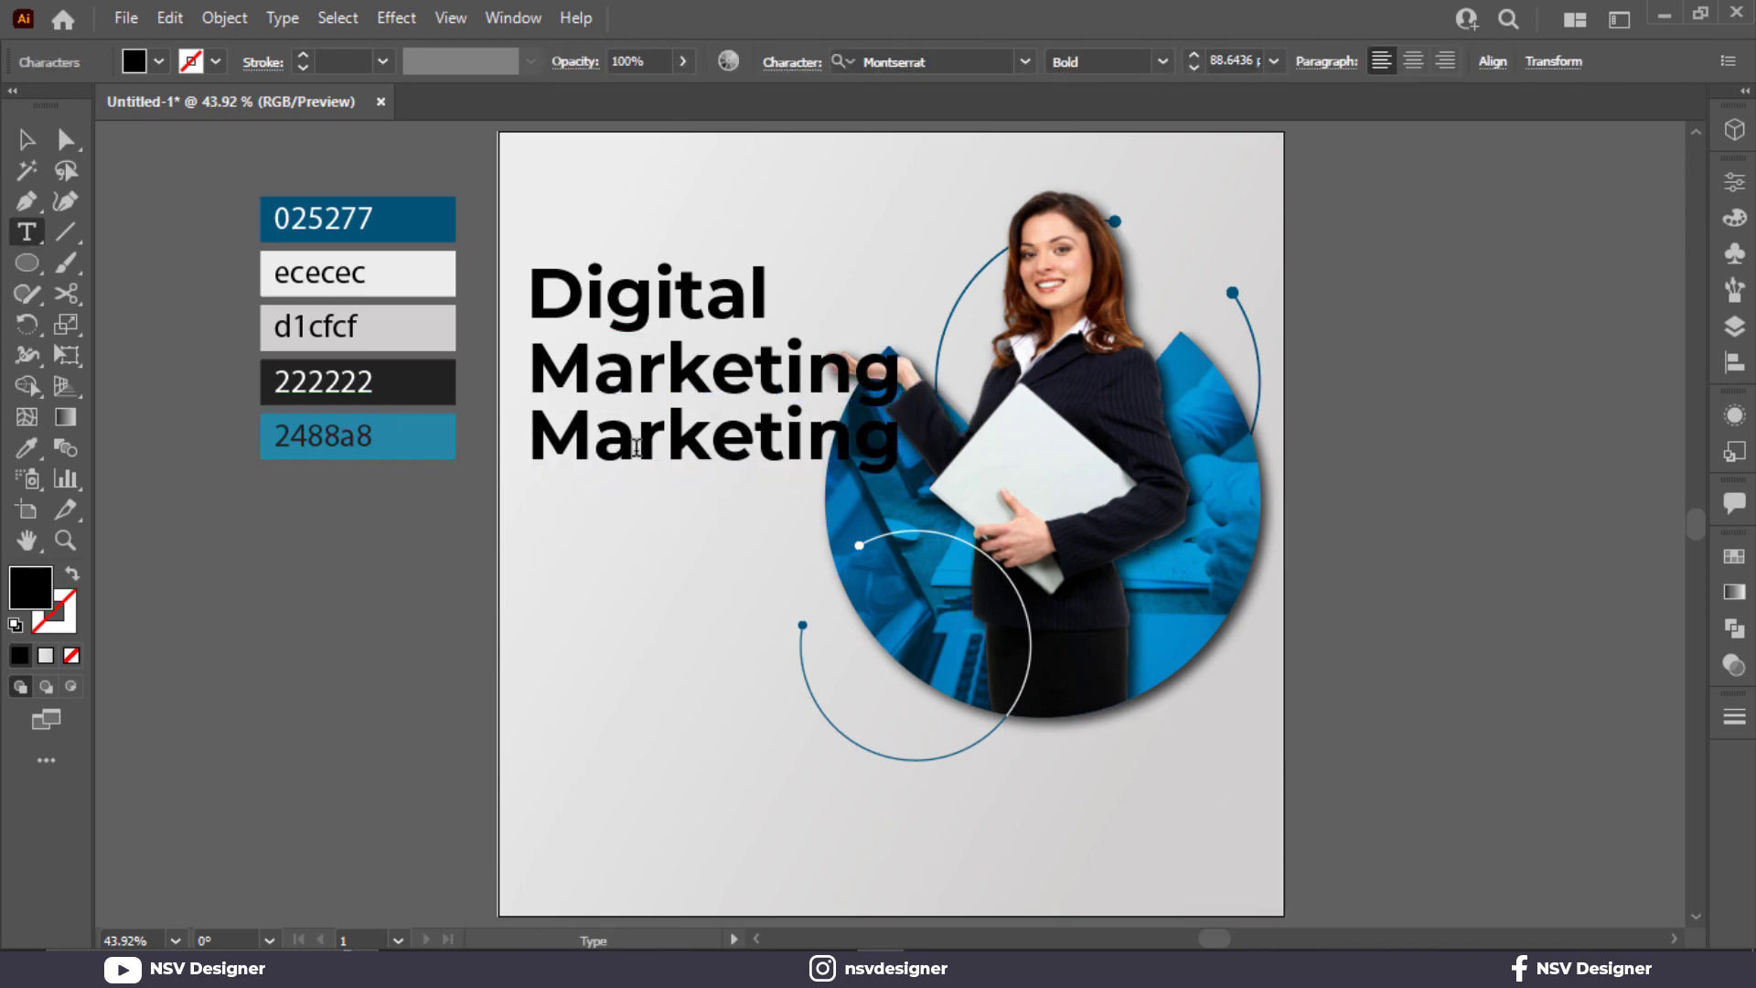
{"action": "double_click", "coordinate": [637, 448]}
{"action": "type", "text": "Ex"}
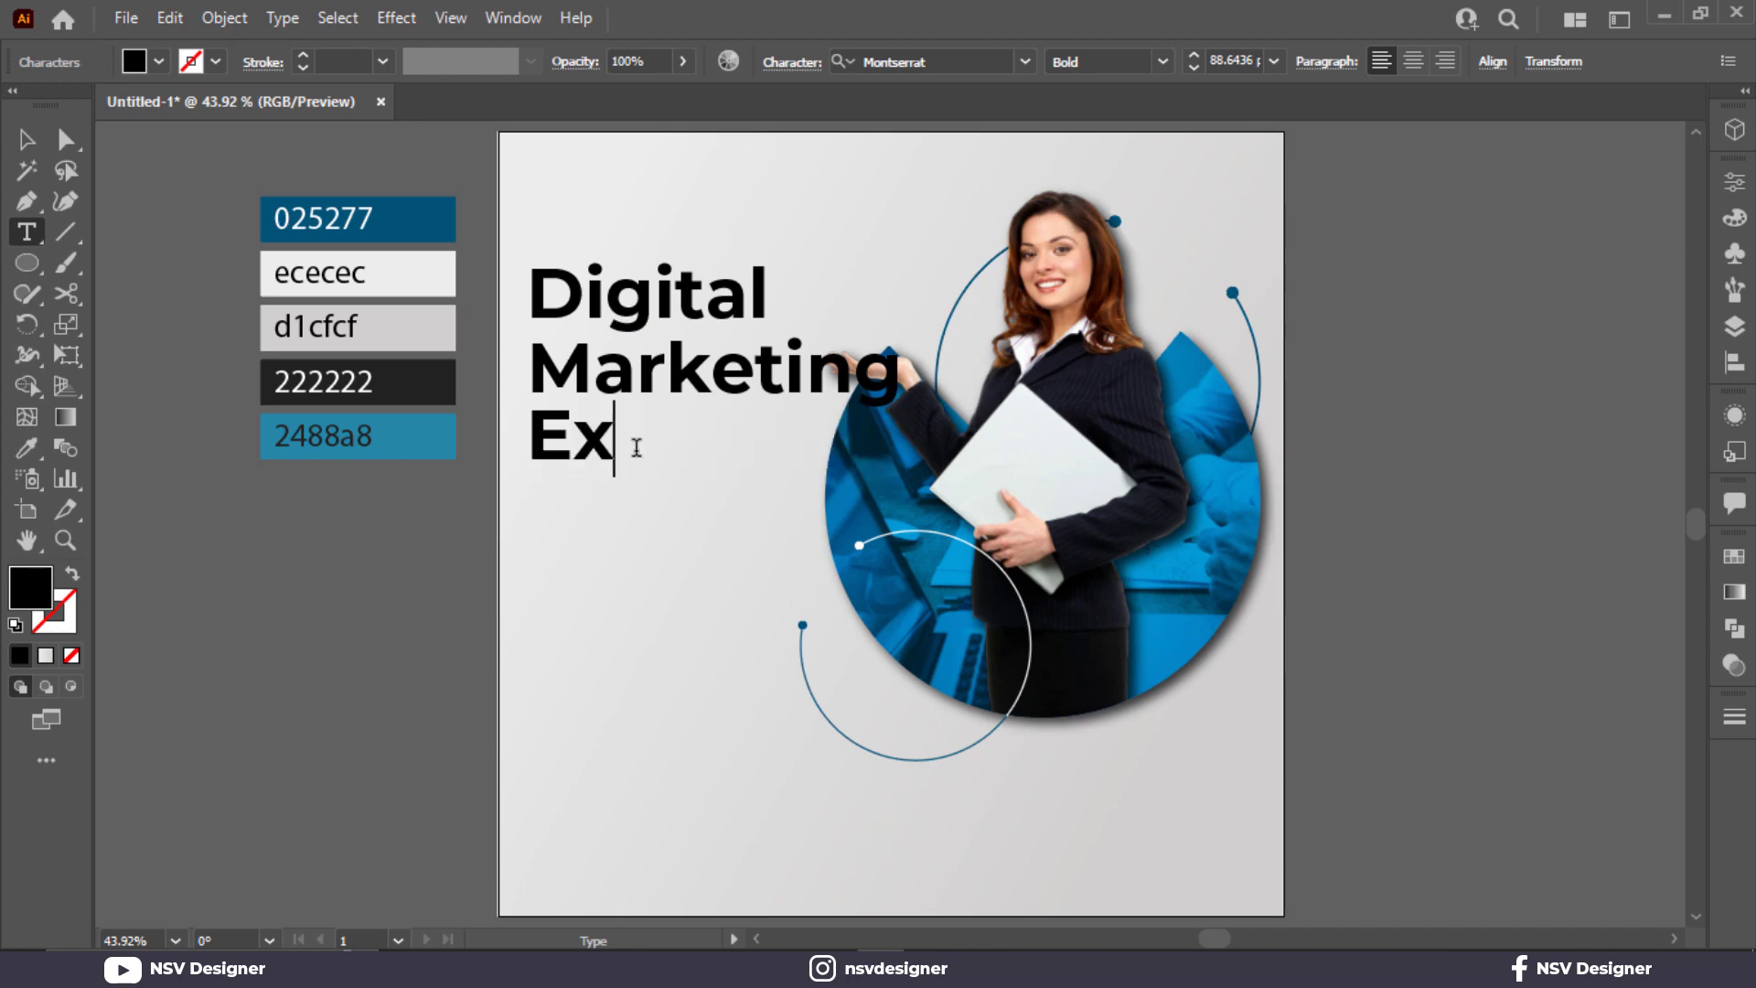
{"action": "type", "text": "peert"}
{"action": "key", "text": "BackSpace"}
{"action": "key", "text": "BackSpace"}
{"action": "key", "text": "BackSpace"}
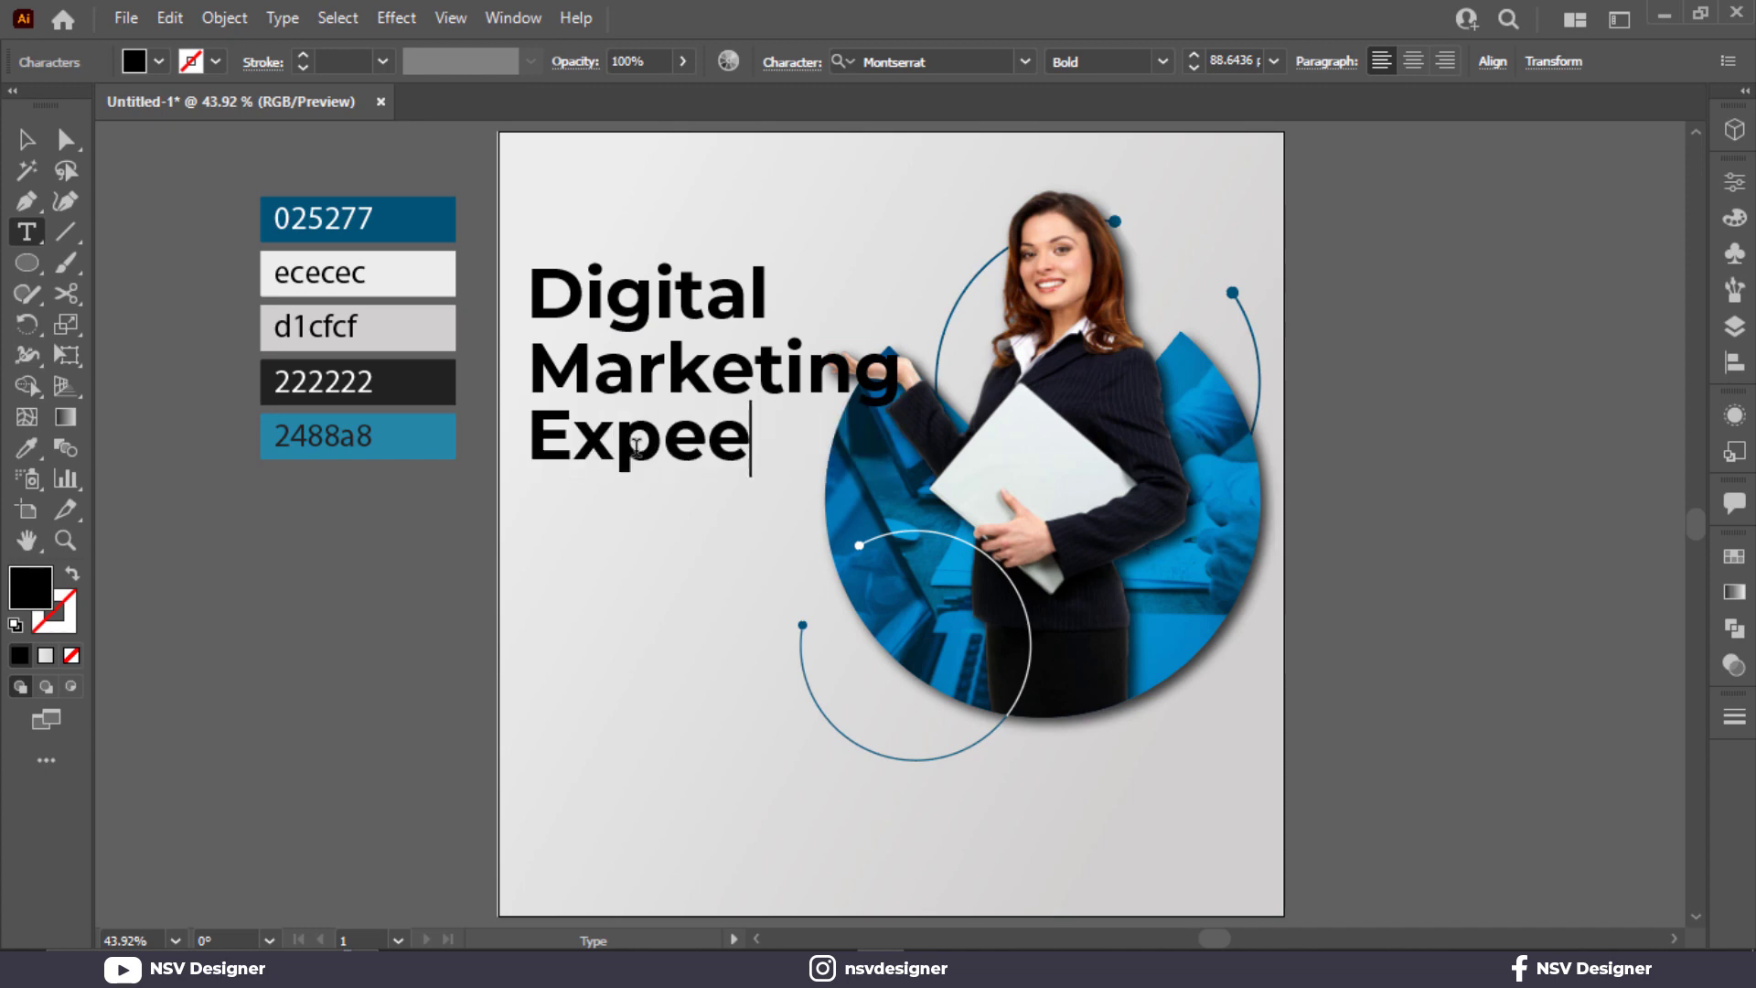
{"action": "type", "text": "rt"}
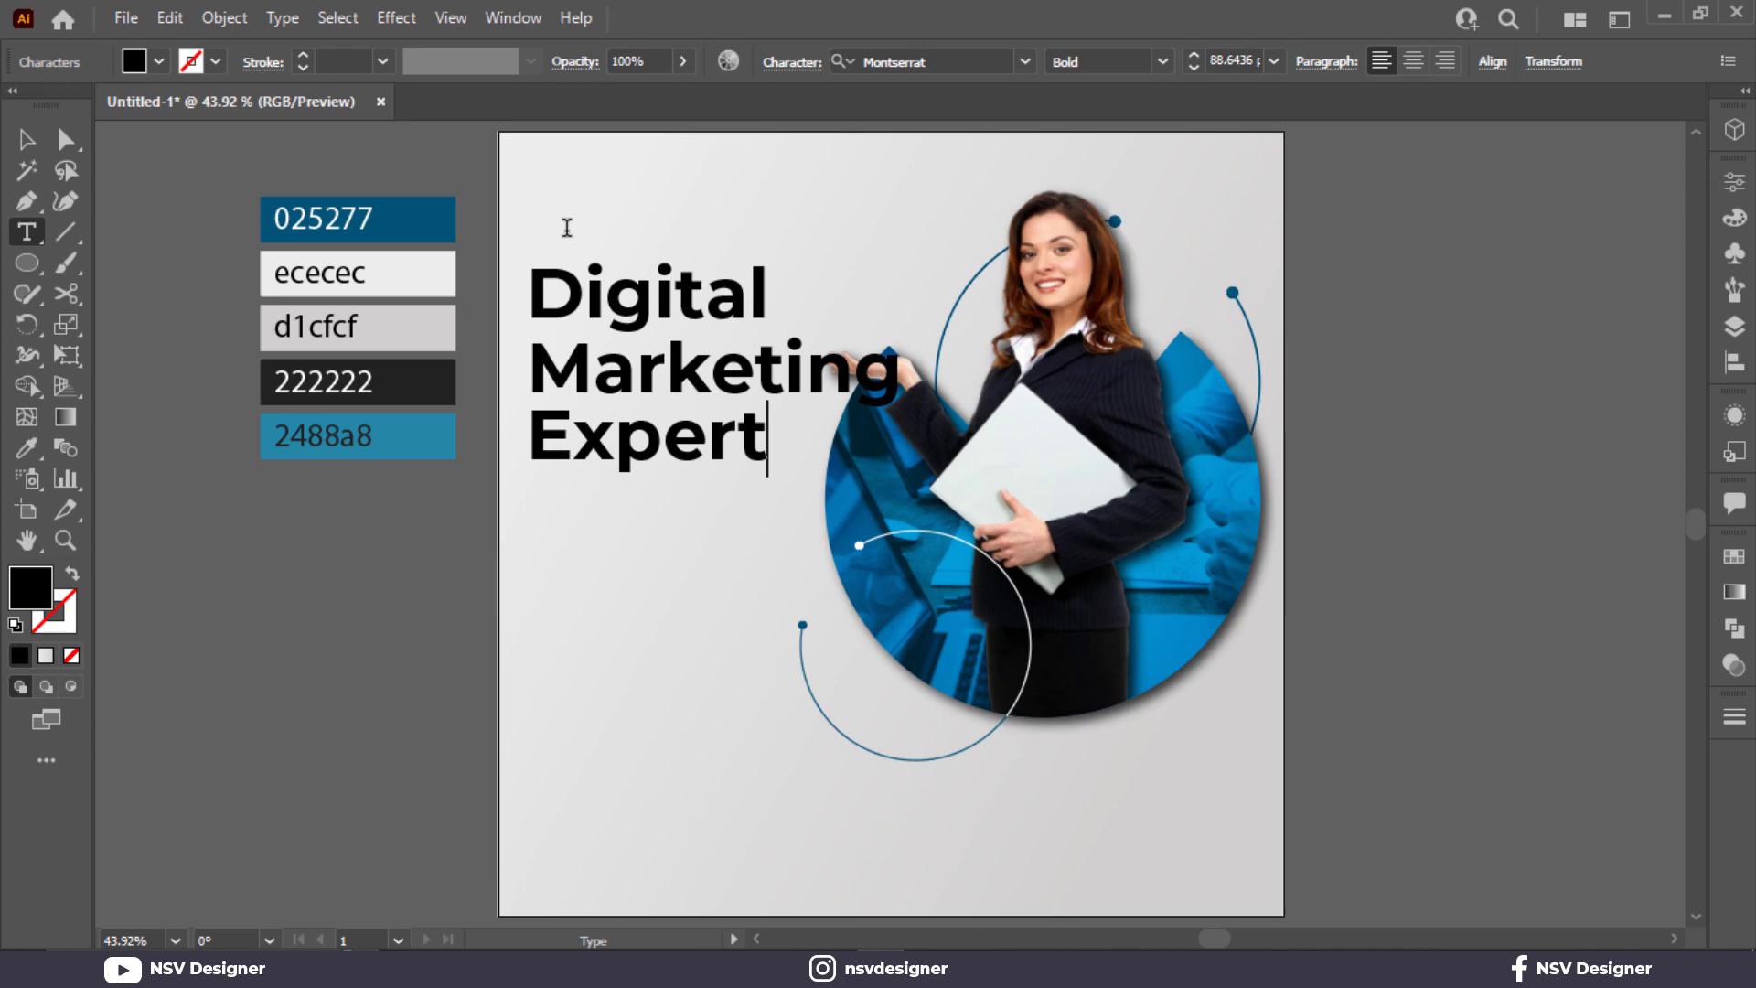
{"action": "left_click", "coordinate": [11, 139]}
Color the word "Marketing" with the 2488a8 swatch sampled from the palette.
{"action": "left_click", "coordinate": [715, 366]}
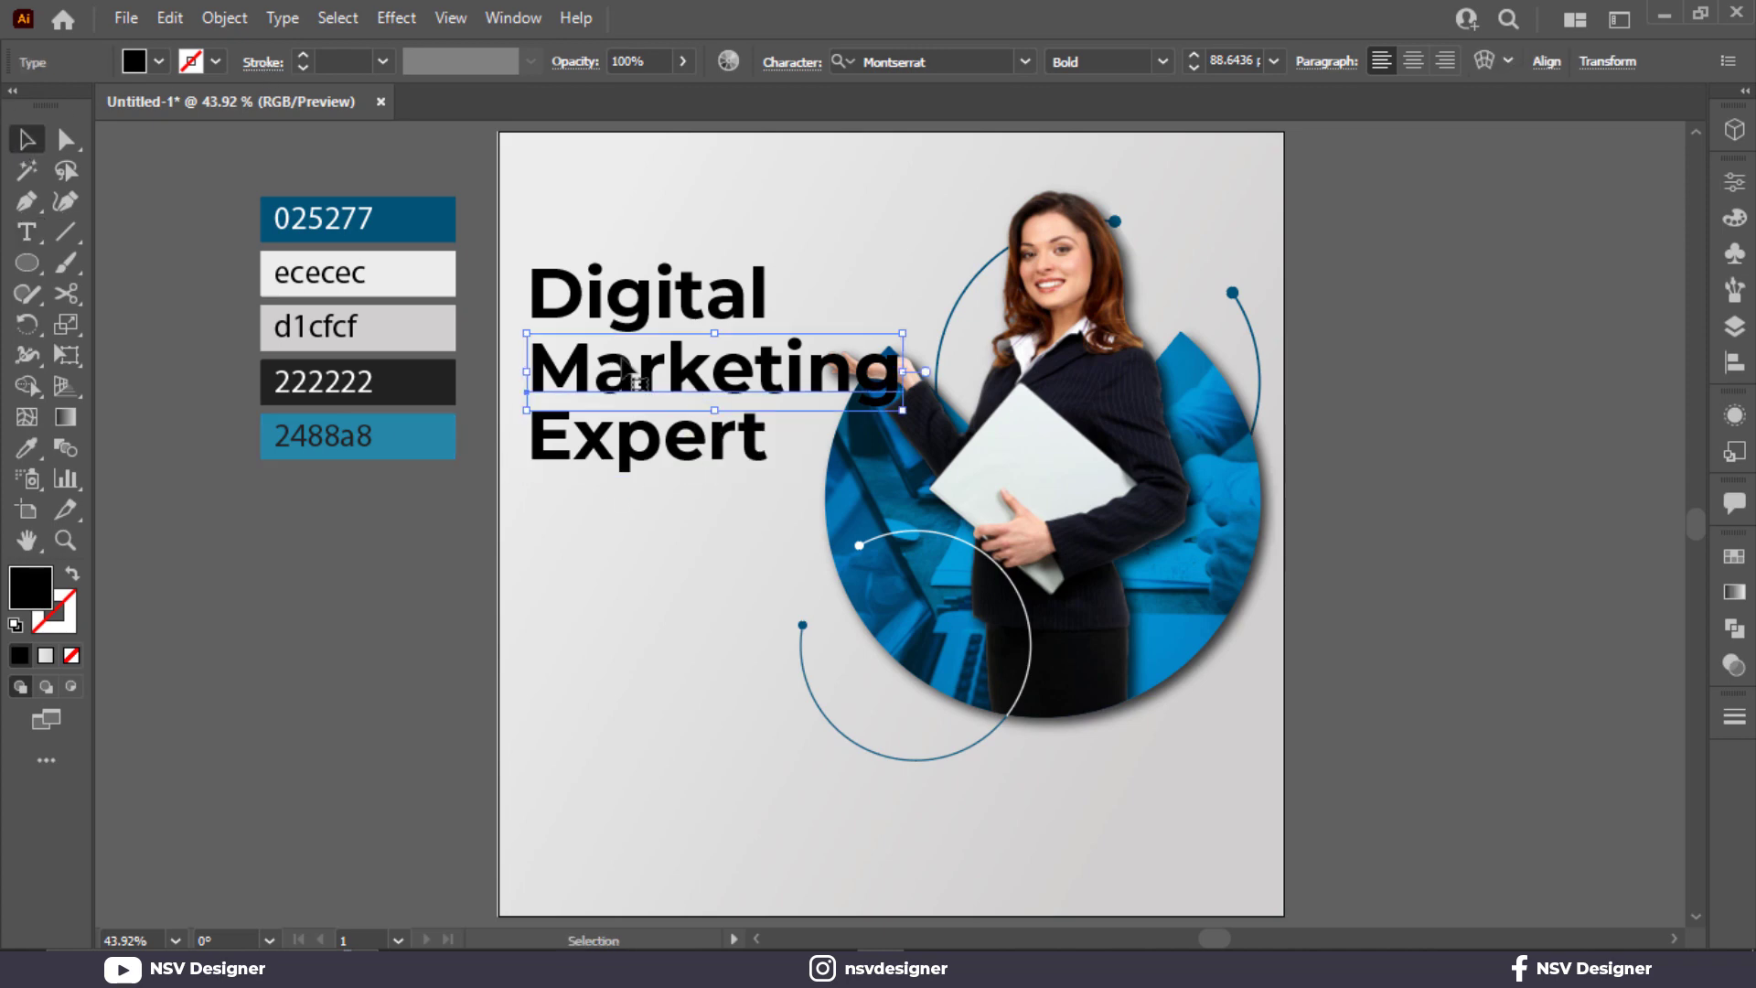
{"action": "key", "text": "i"}
{"action": "left_click", "coordinate": [436, 430]}
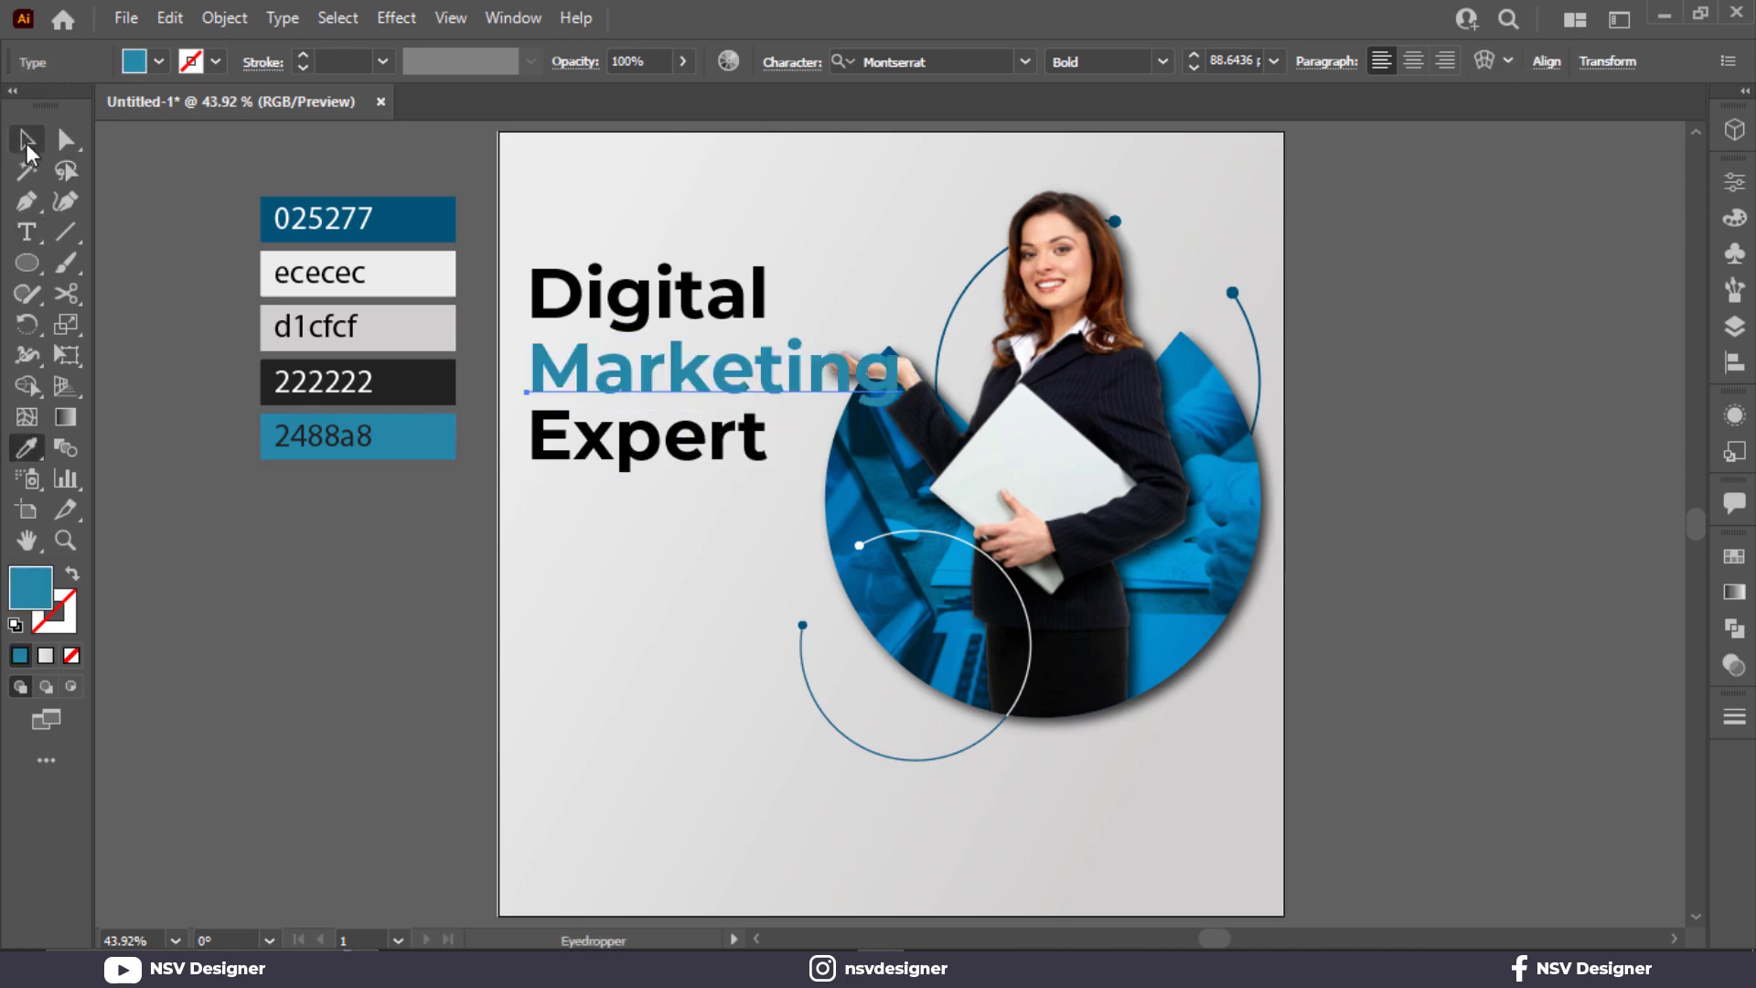
{"action": "left_click", "coordinate": [27, 143]}
Move the three headline lines together up toward the top of the artboard, above the woman's open hand.
{"action": "left_click", "coordinate": [581, 232]}
{"action": "left_click_drag", "start_coordinate": [691, 502], "coordinate": [695, 505]}
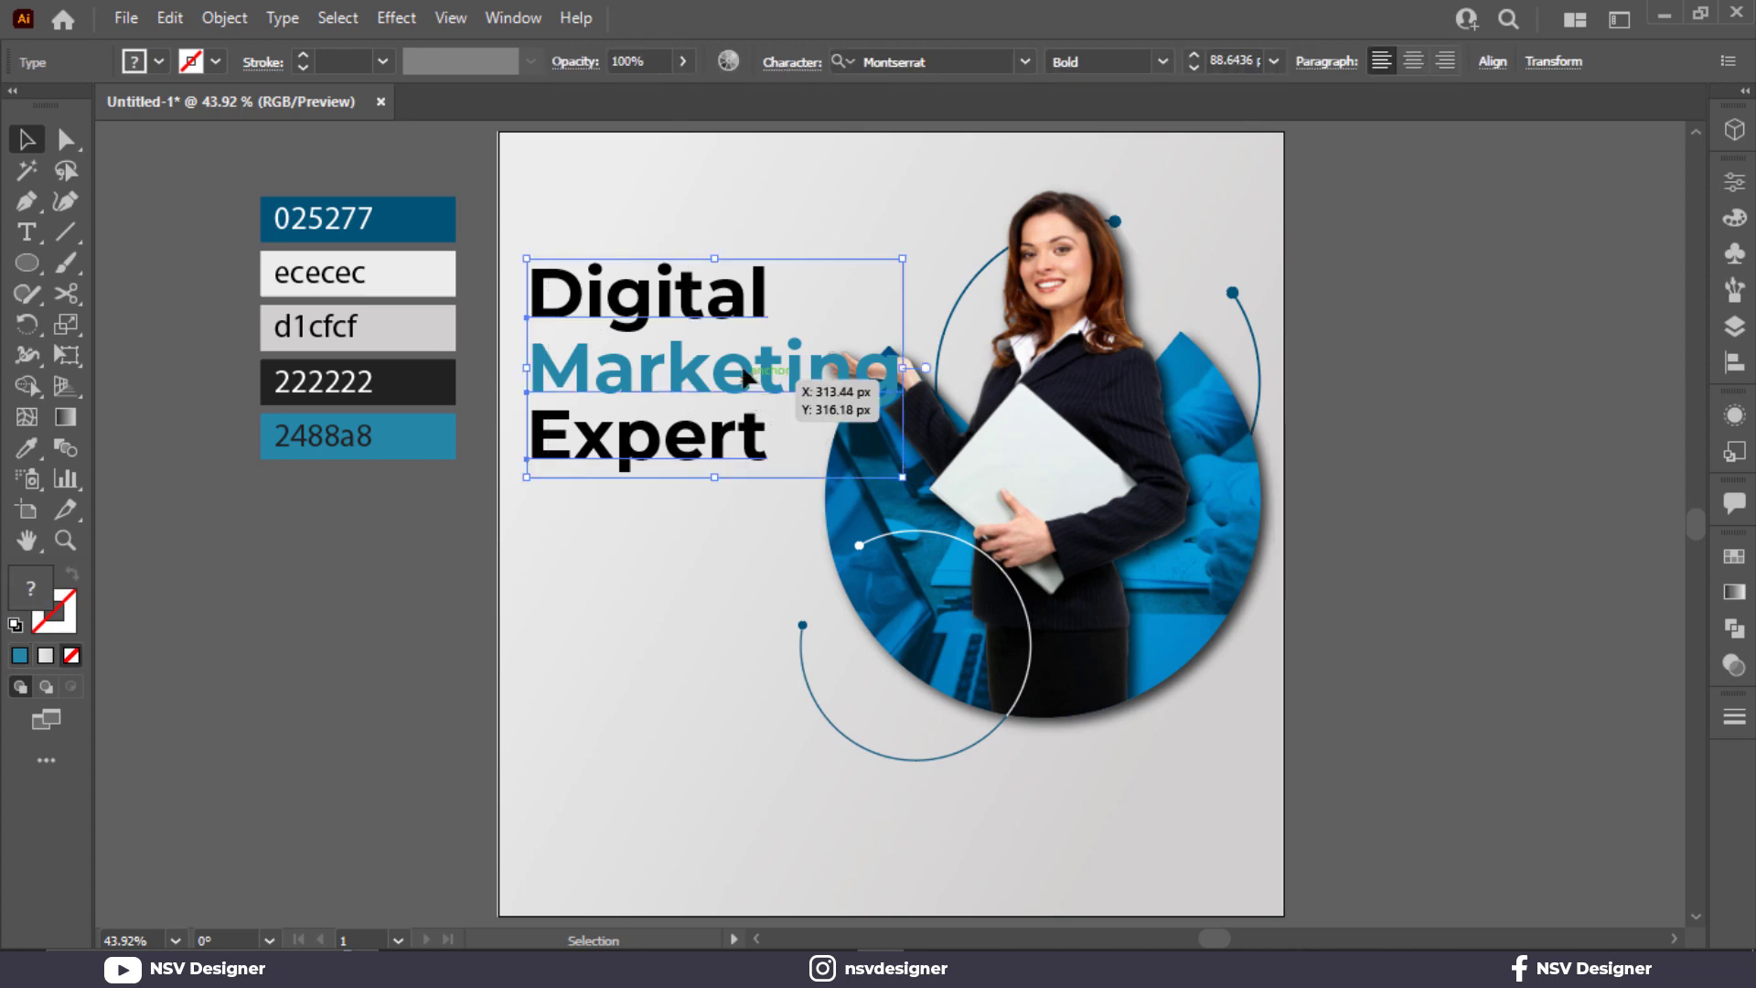
{"action": "left_click_drag", "start_coordinate": [743, 378], "coordinate": [742, 323]}
{"action": "left_click", "coordinate": [677, 470]}
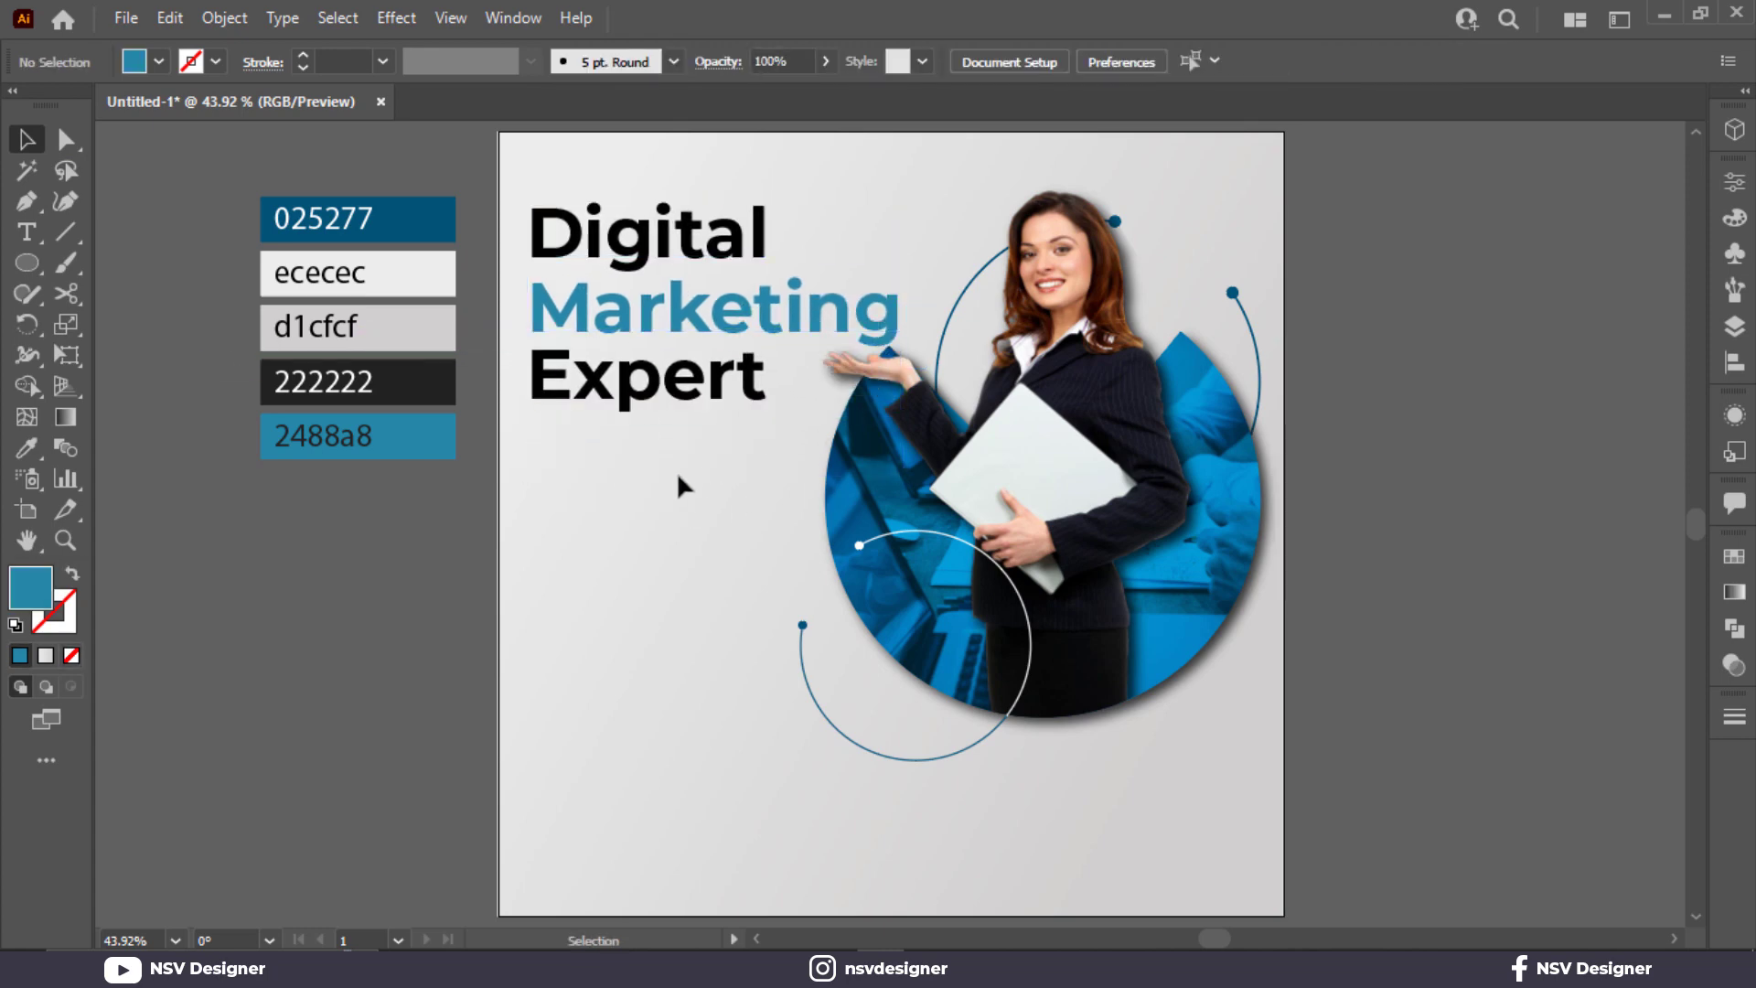
Move "Digital" down closer to "Marketing" and adjust "Expert" to even out the headline's line spacing.
{"action": "scroll", "coordinate": [699, 462], "scroll_direction": "up", "scroll_amount": 2}
{"action": "left_click_drag", "start_coordinate": [714, 445], "coordinate": [722, 571]}
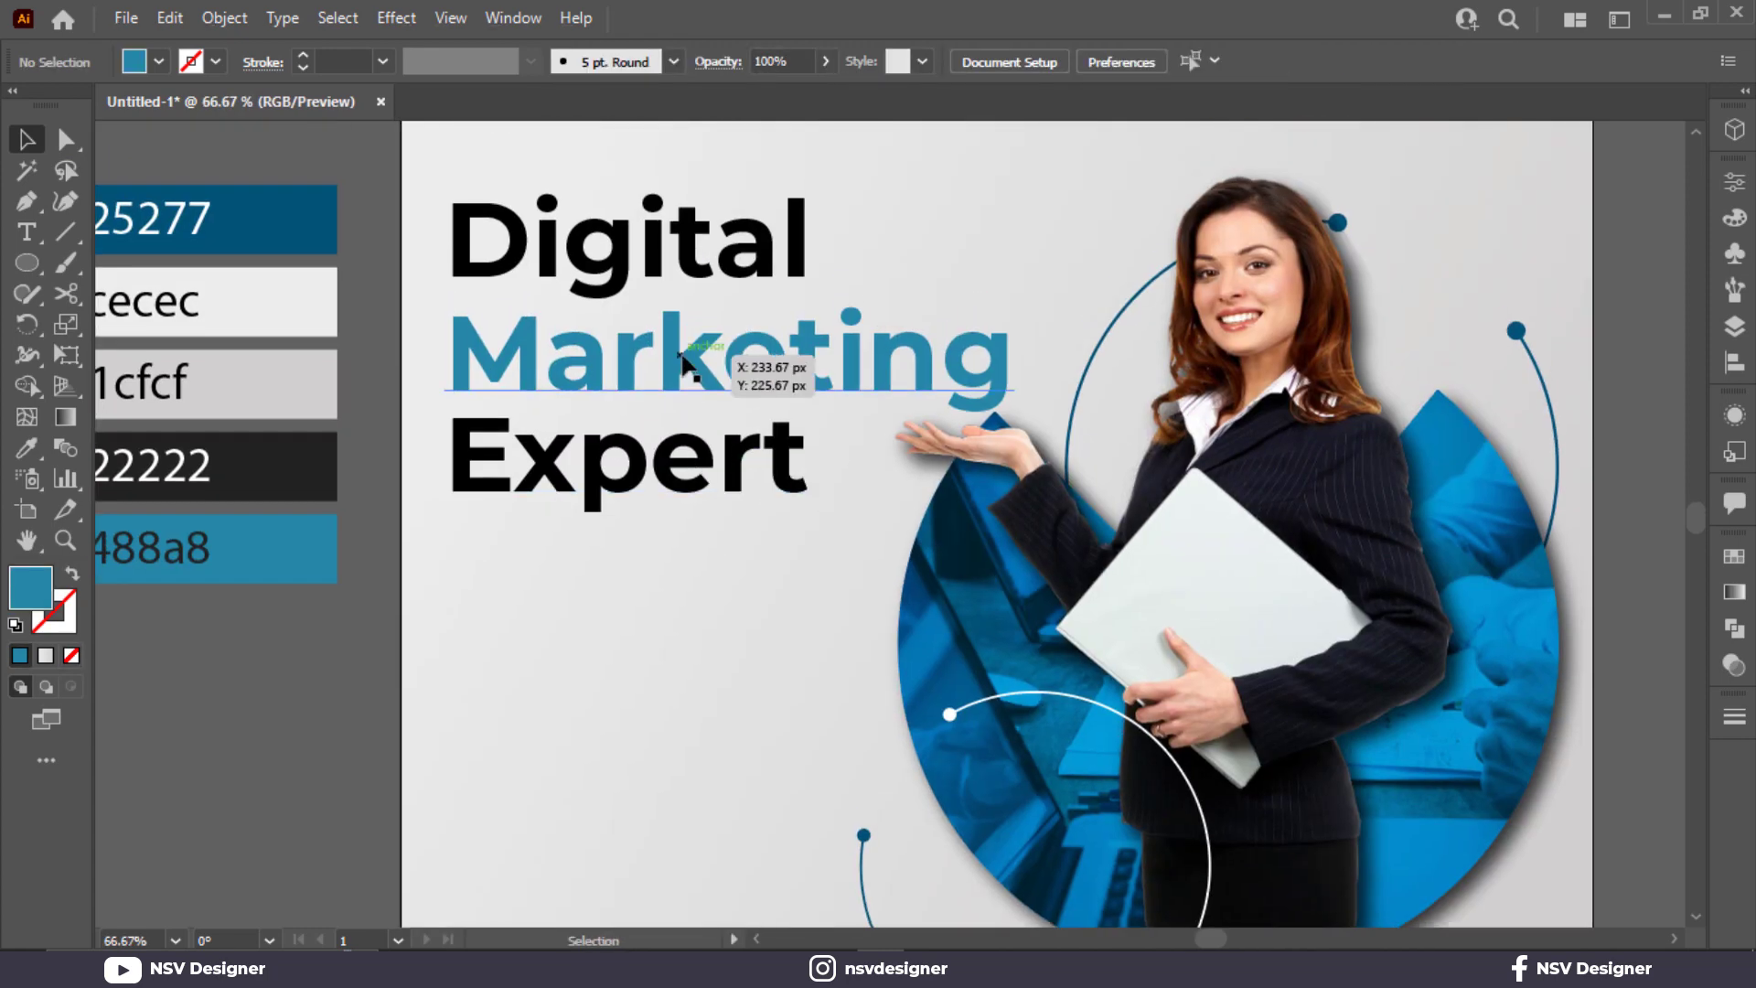
{"action": "left_click_drag", "start_coordinate": [675, 264], "coordinate": [676, 291]}
{"action": "left_click_drag", "start_coordinate": [617, 456], "coordinate": [615, 460]}
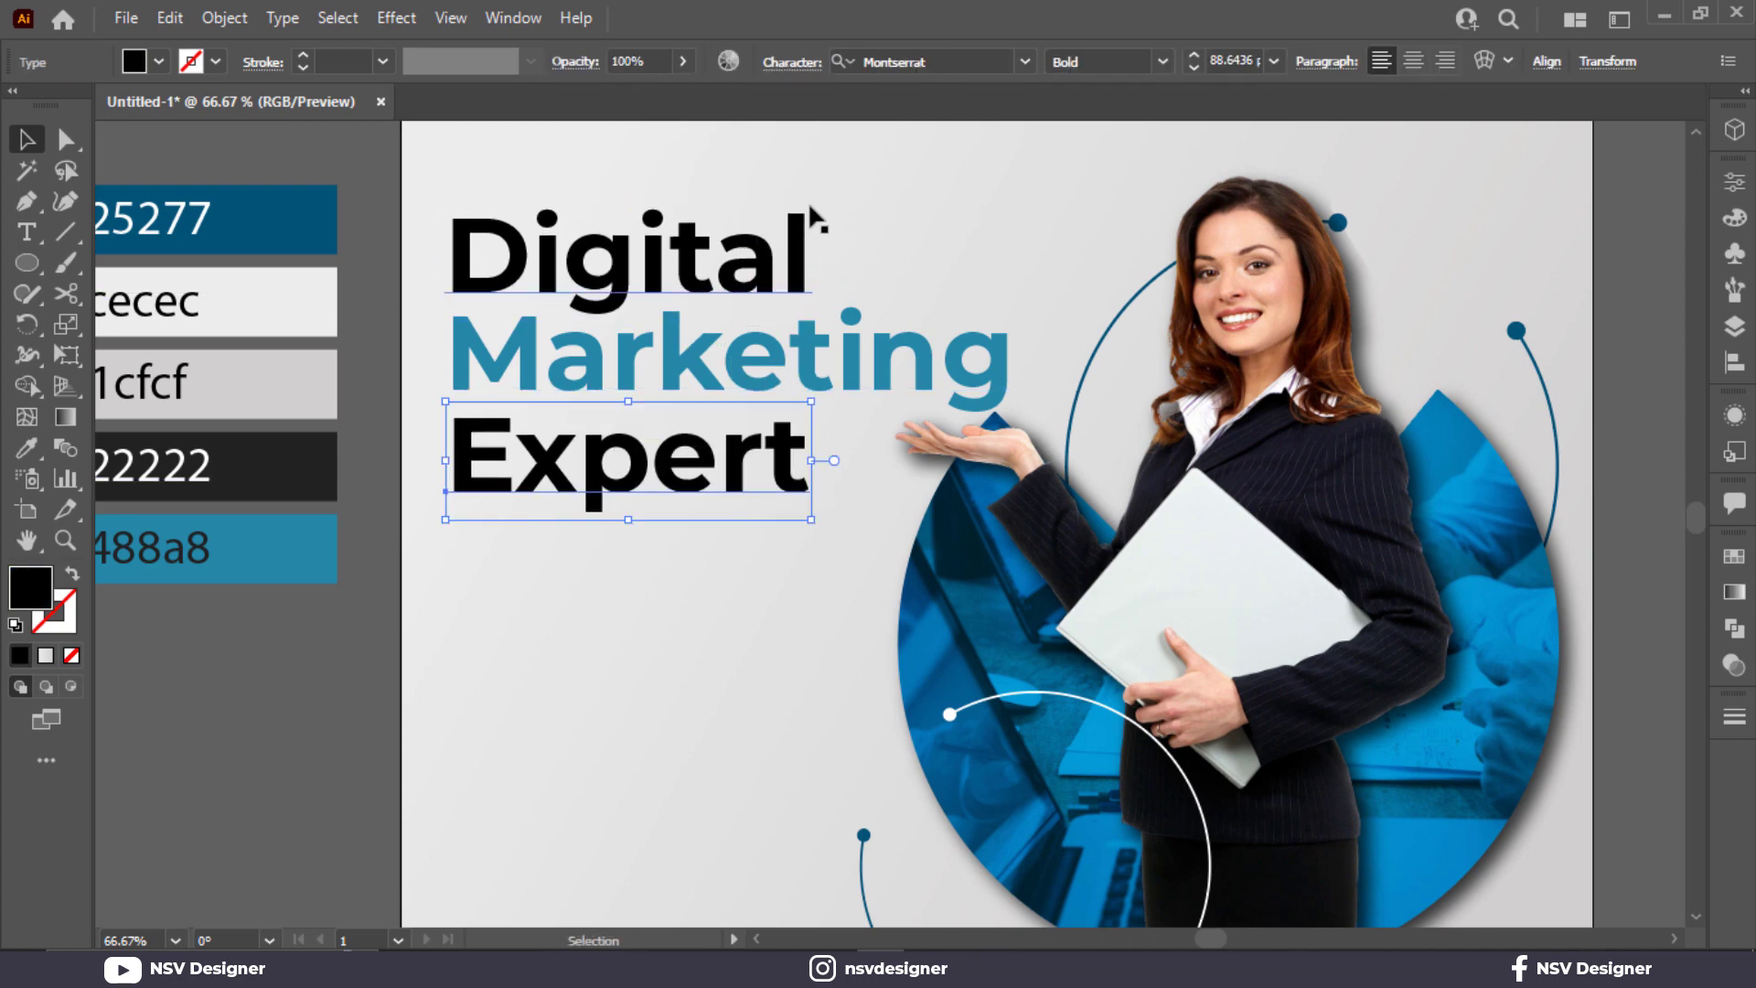
Color the words "Digital" and "Expert" with the 222222 swatch sampled from the palette.
{"action": "left_click", "coordinate": [569, 192]}
{"action": "left_click", "coordinate": [582, 277]}
{"action": "left_click", "coordinate": [631, 462], "text": "shift"}
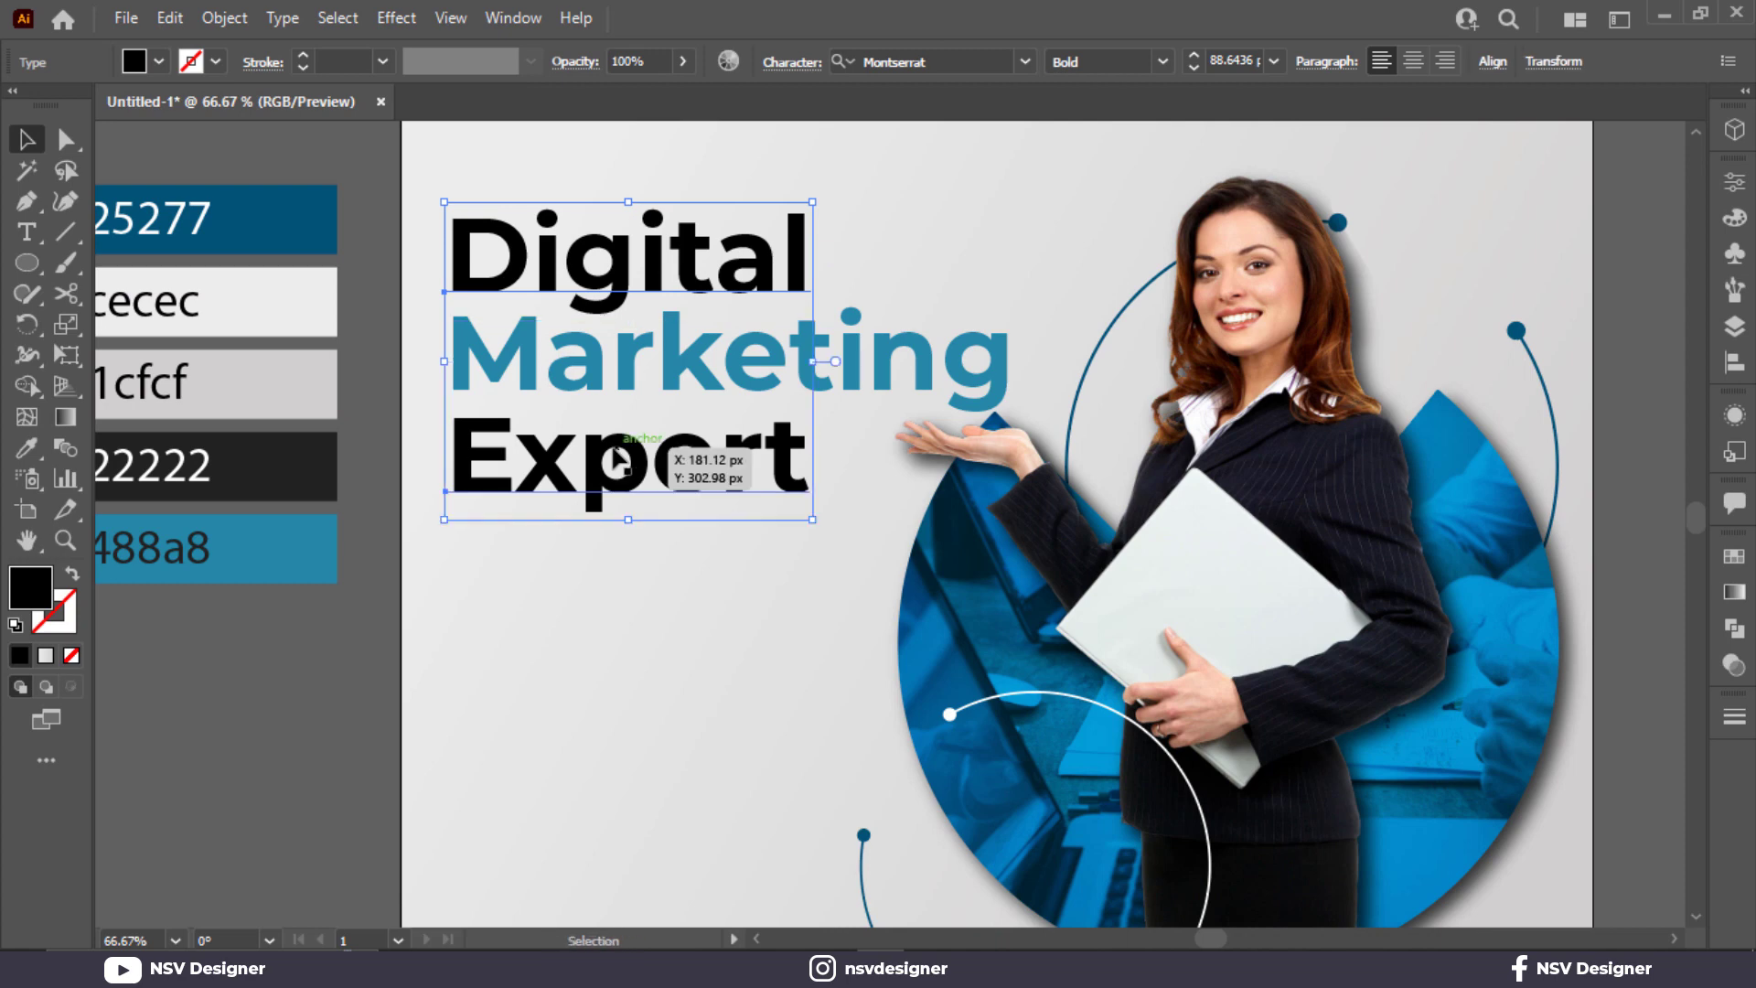
{"action": "key", "text": "i"}
{"action": "left_click", "coordinate": [220, 466]}
{"action": "left_click", "coordinate": [25, 140]}
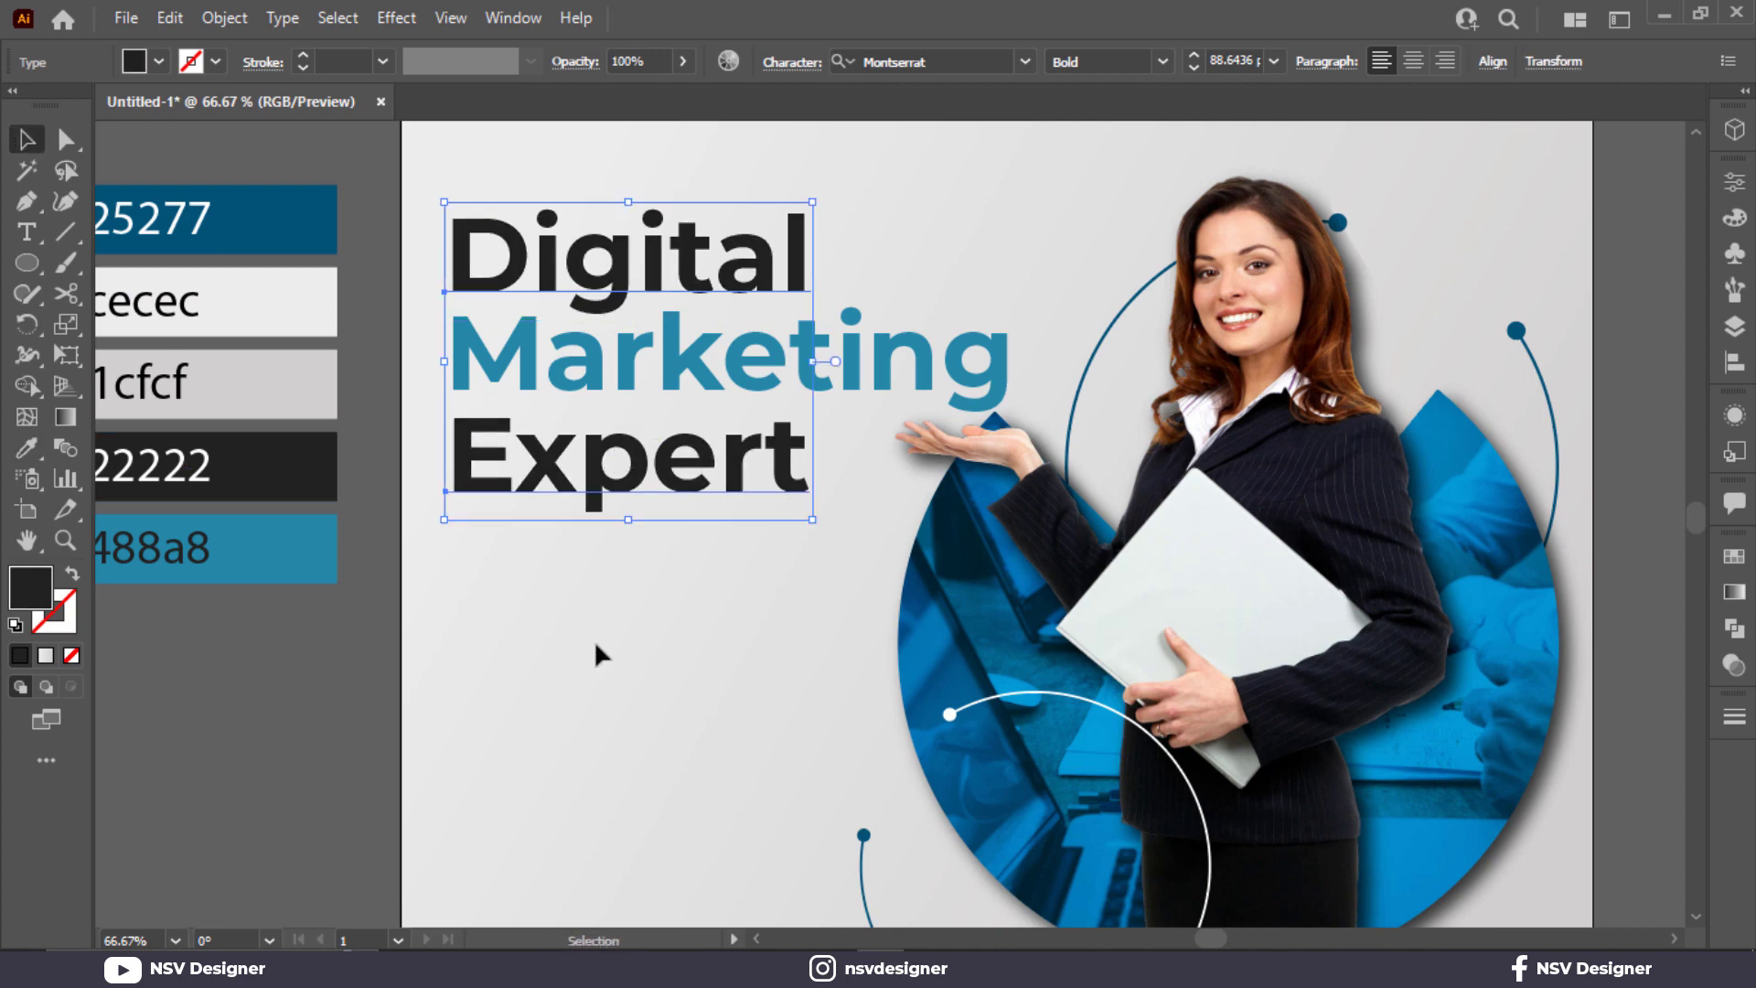
{"action": "left_click", "coordinate": [595, 639]}
{"action": "scroll", "coordinate": [654, 546], "scroll_direction": "down", "scroll_amount": 1}
{"action": "left_click", "coordinate": [31, 242]}
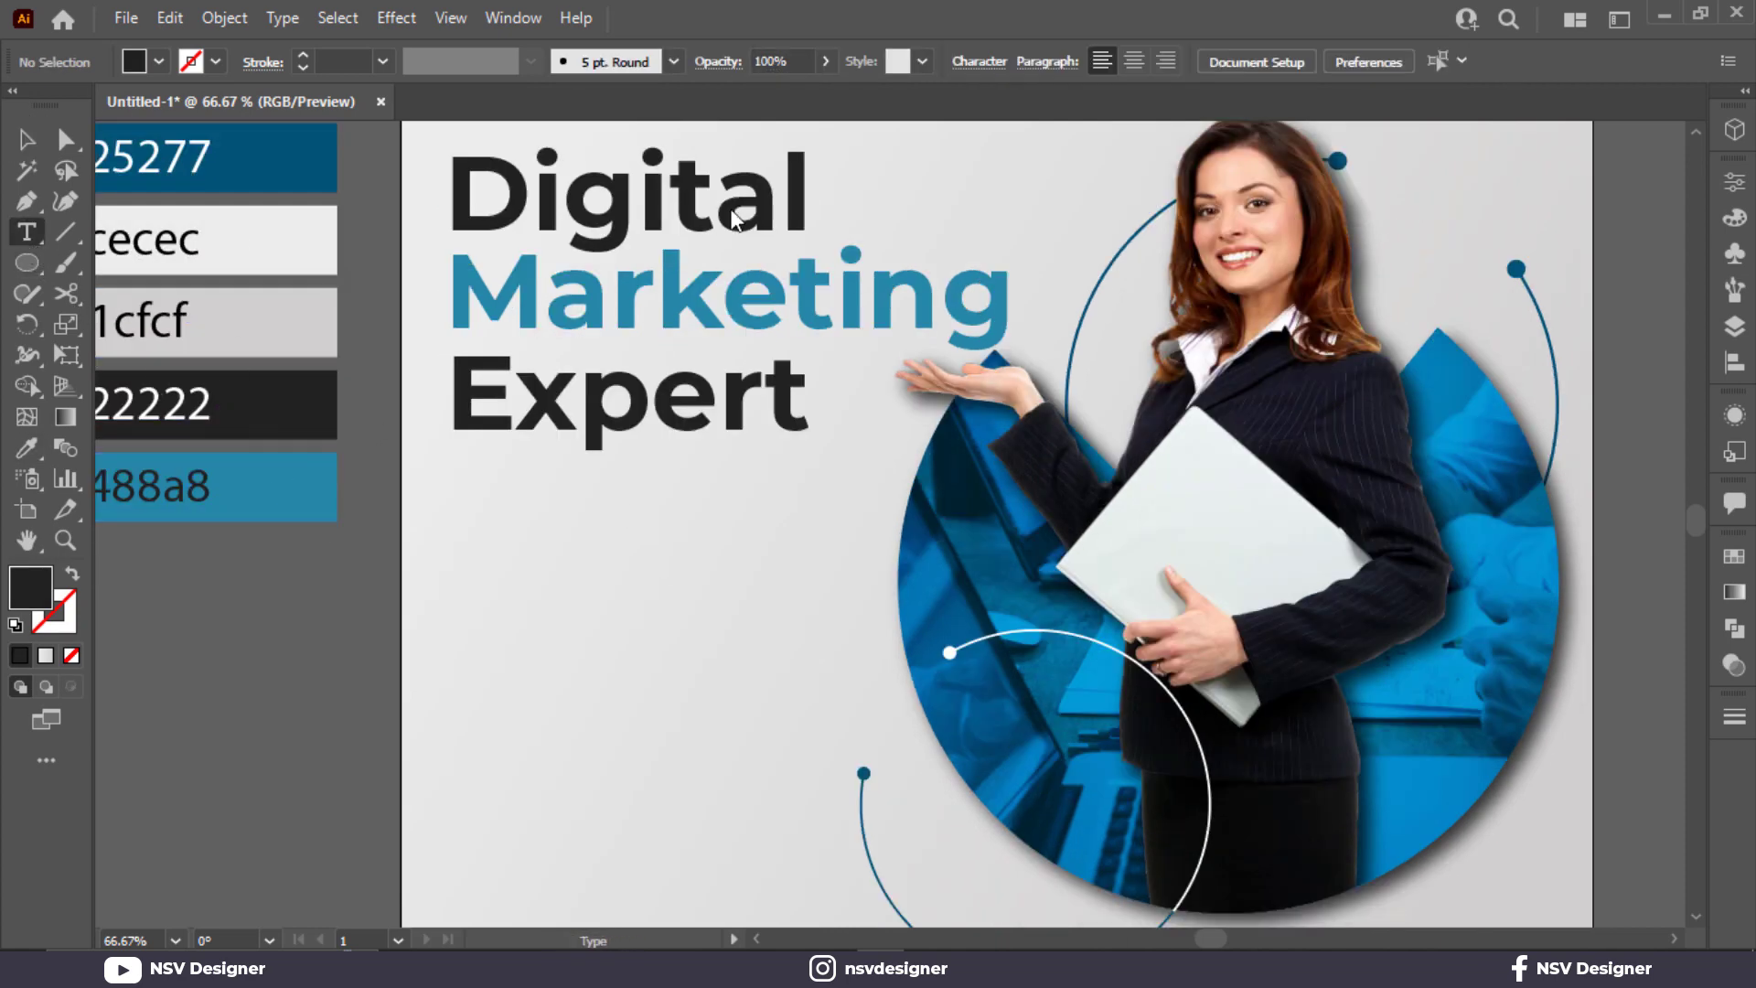
{"action": "left_click", "coordinate": [29, 145]}
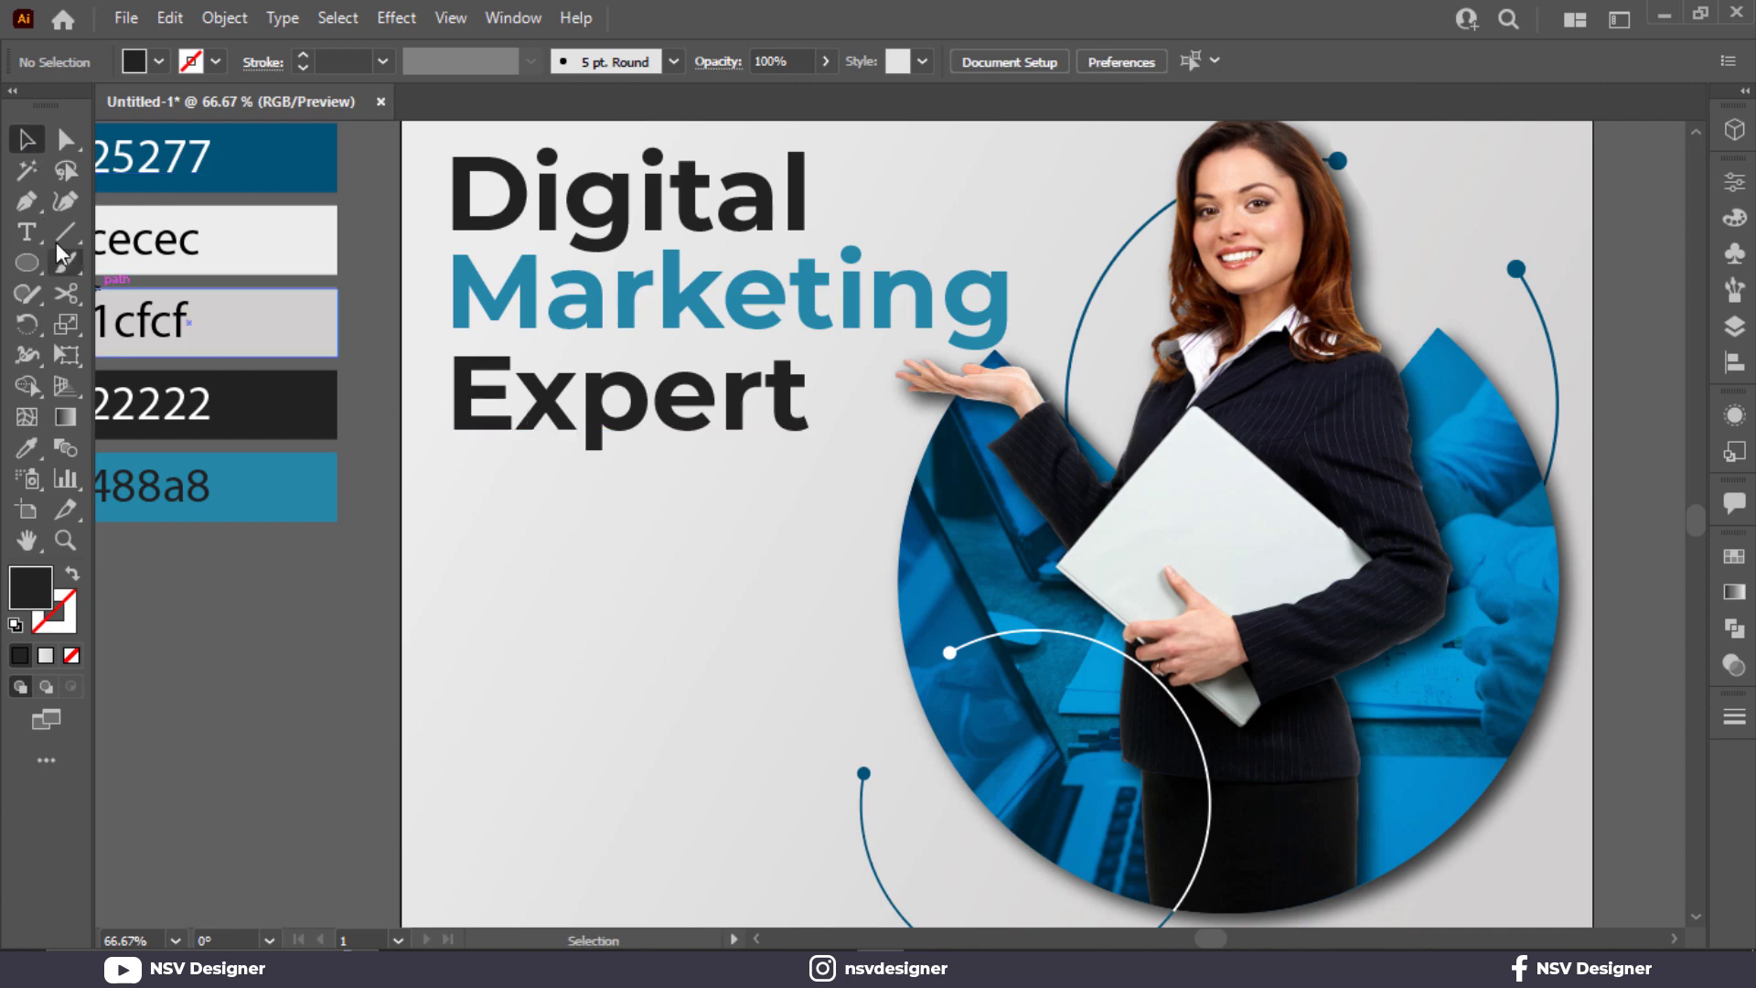
{"action": "left_click", "coordinate": [26, 232]}
{"action": "left_click", "coordinate": [487, 504]}
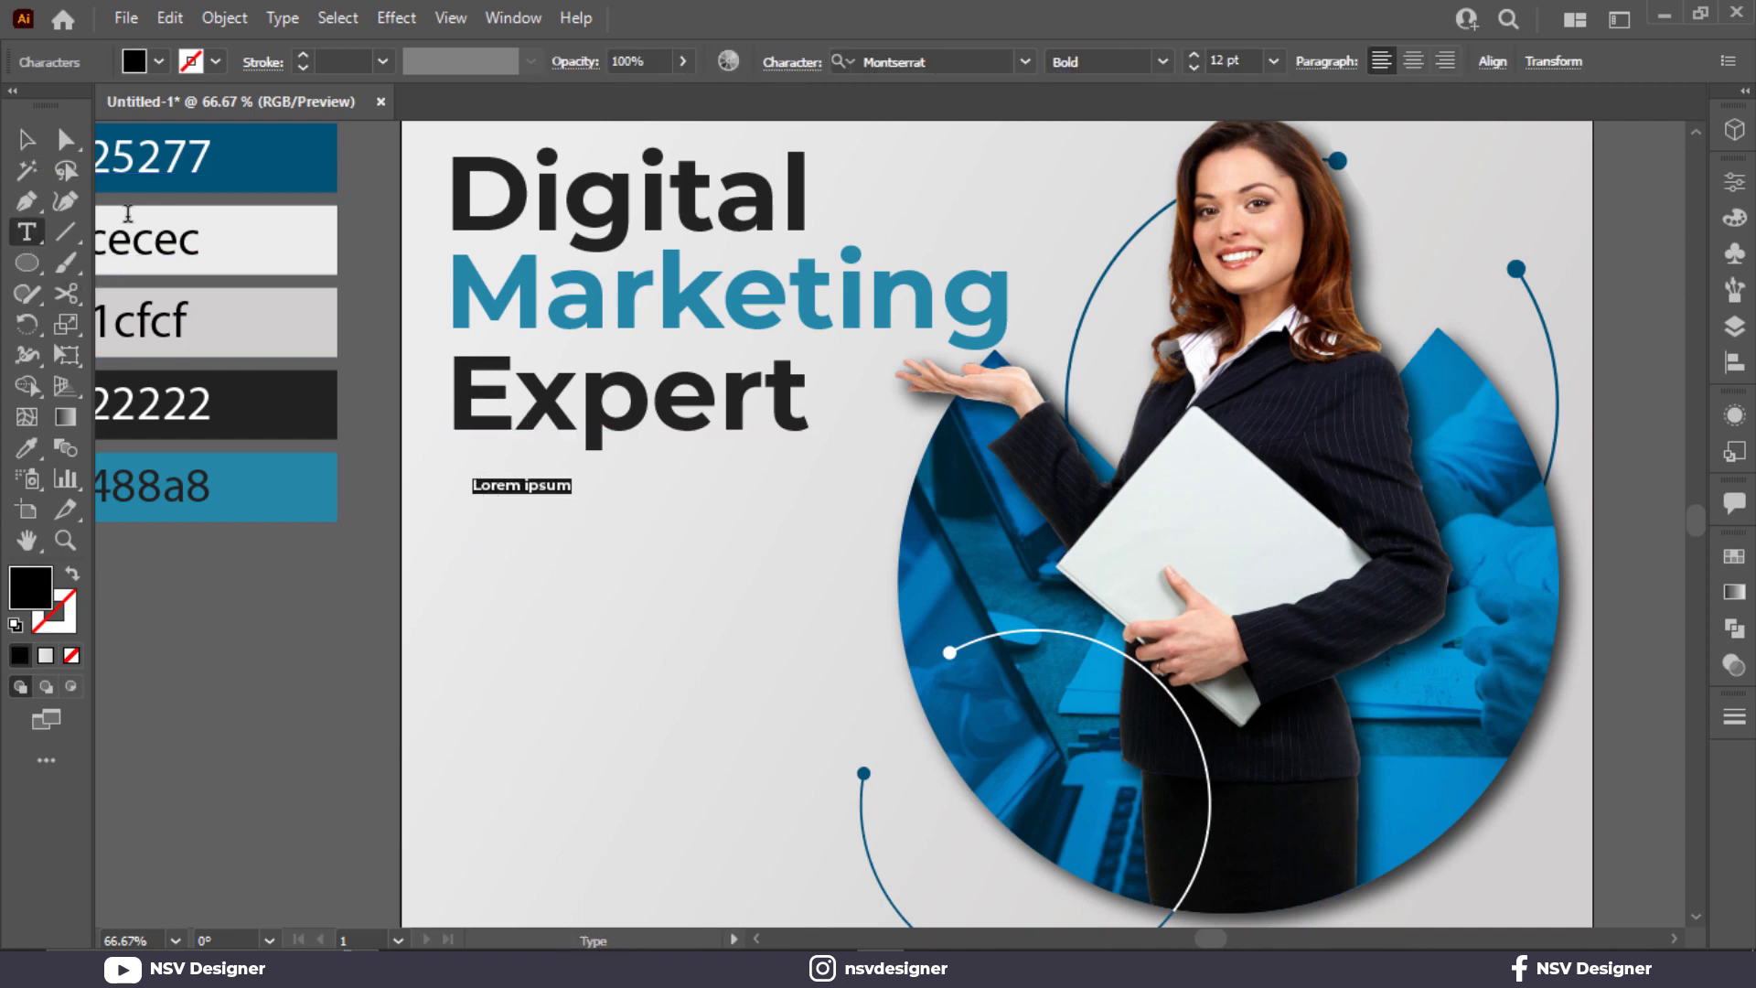
{"action": "key", "text": "ctrl+z"}
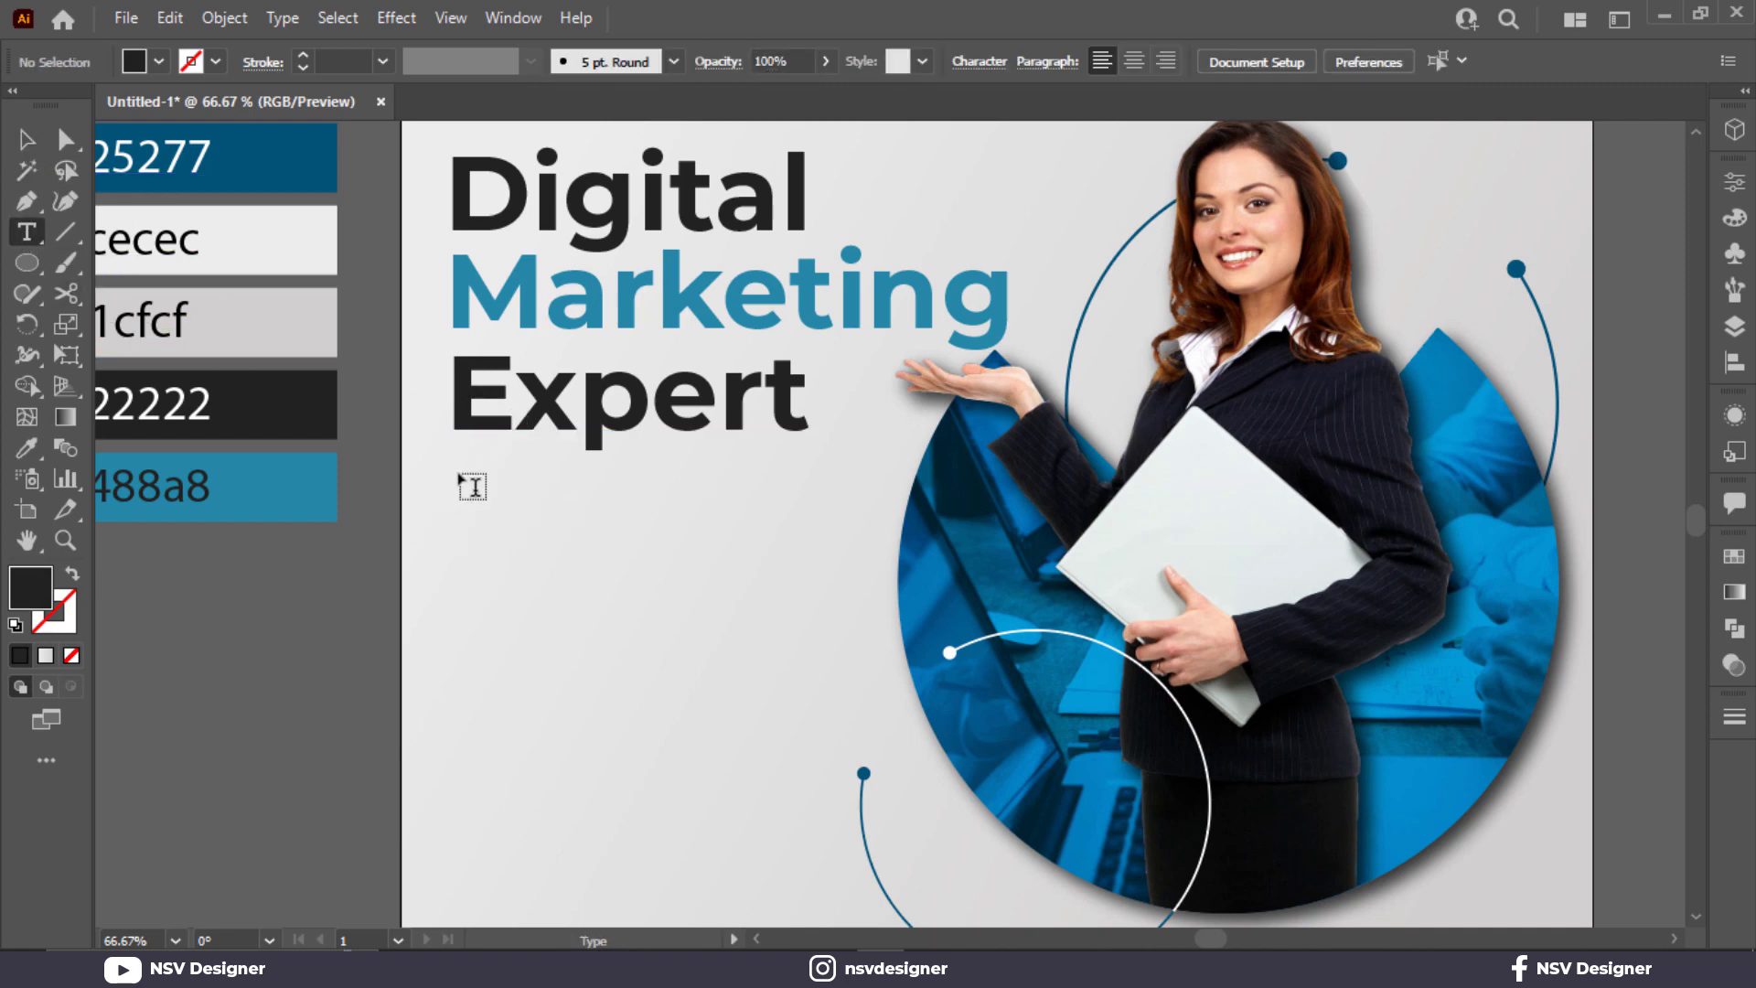
{"action": "left_click_drag", "start_coordinate": [464, 458], "coordinate": [898, 647]}
{"action": "key", "text": "ctrl+z"}
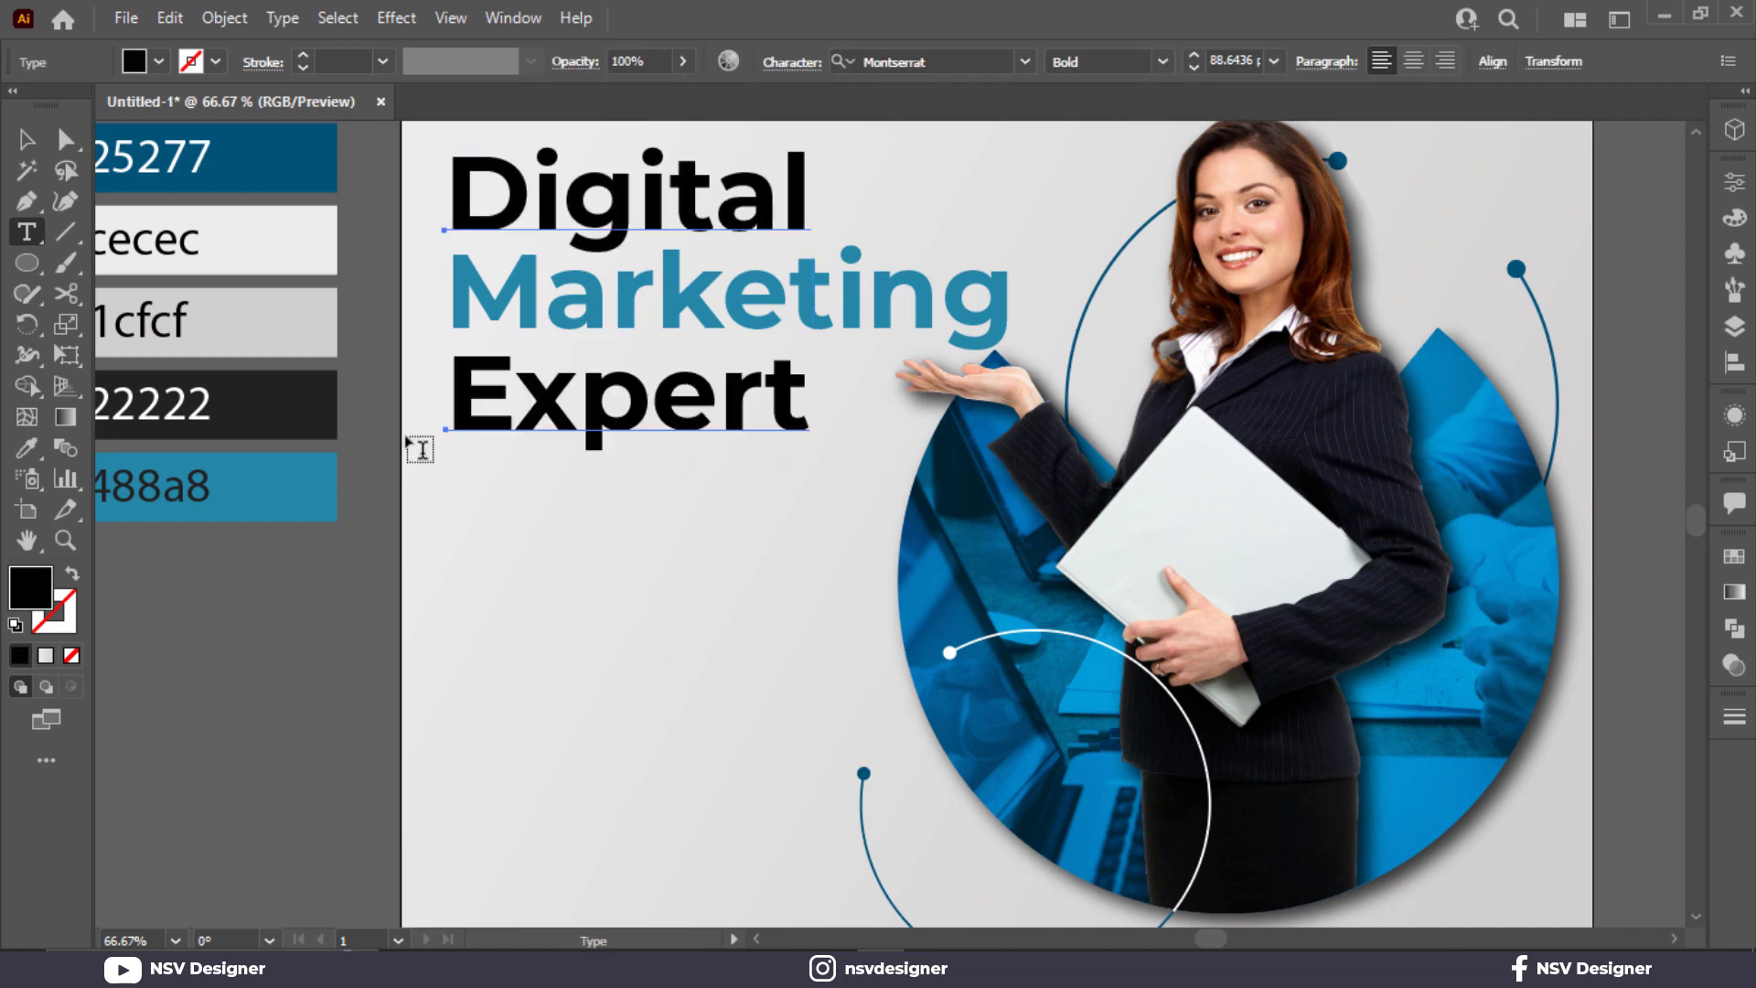
{"action": "left_click", "coordinate": [27, 141]}
{"action": "left_click", "coordinate": [528, 541]}
{"action": "key", "text": "t"}
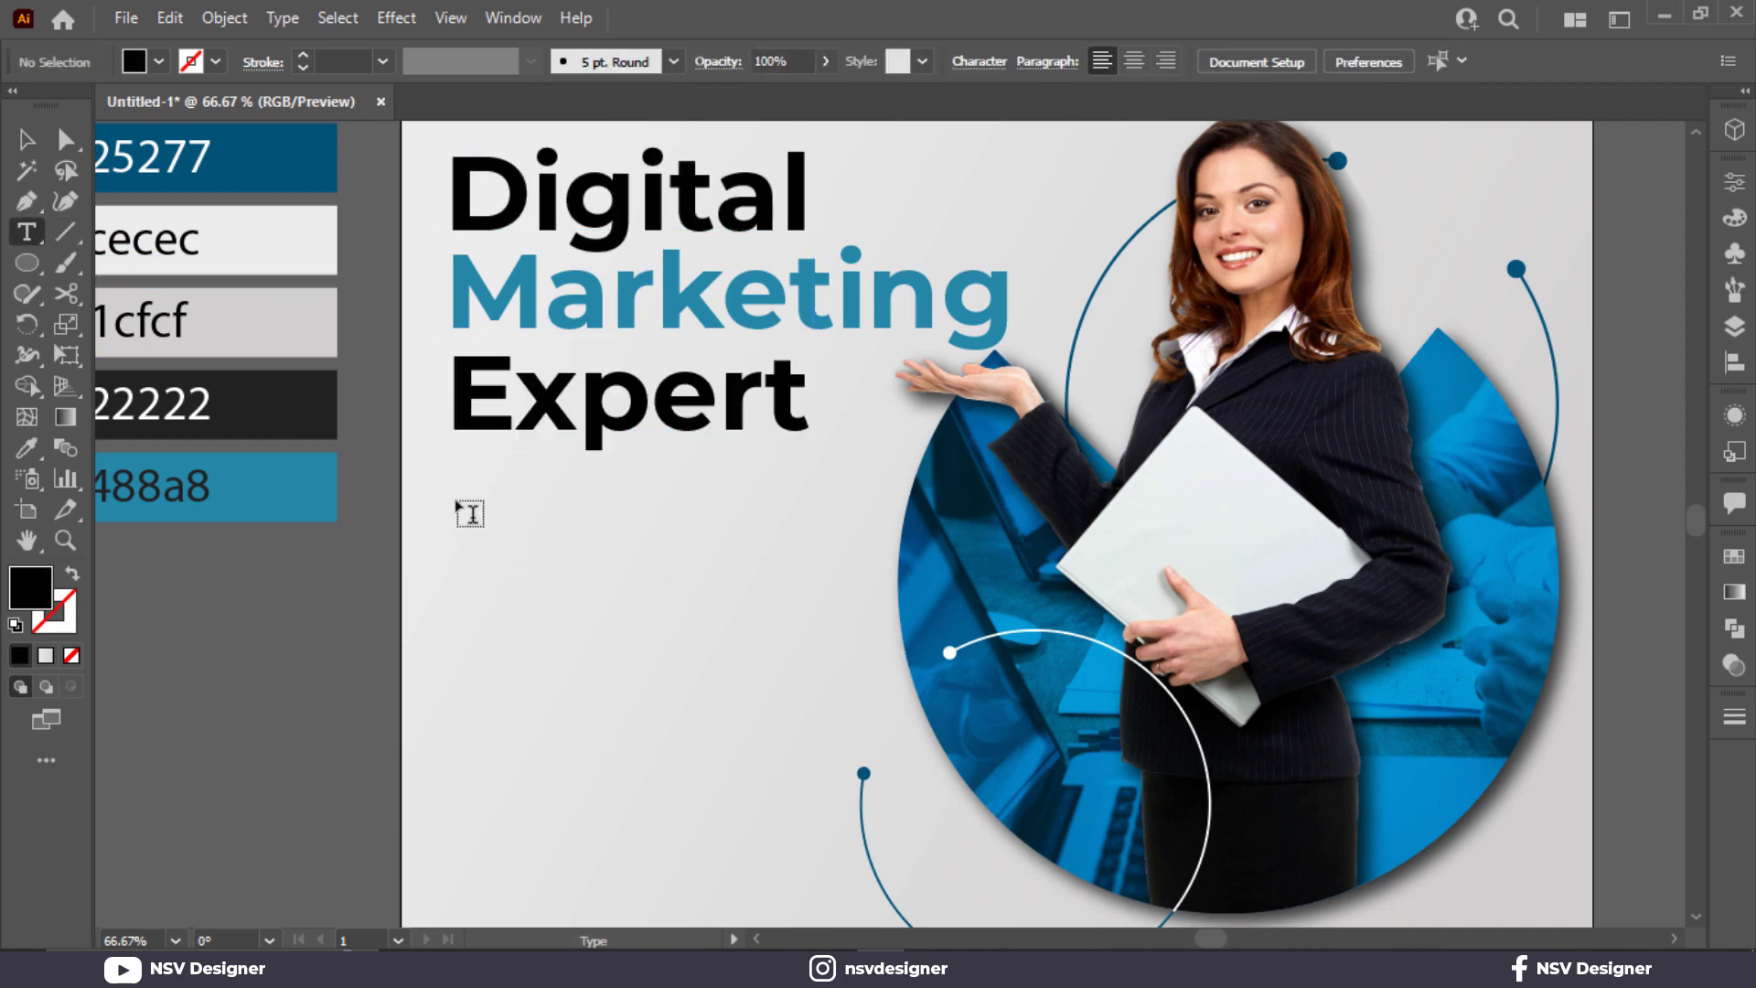
Draw a placeholder text area about 352 by 105 px below "Expert" and set its Montserrat weight to Regular.
{"action": "left_click_drag", "start_coordinate": [466, 496], "coordinate": [885, 620]}
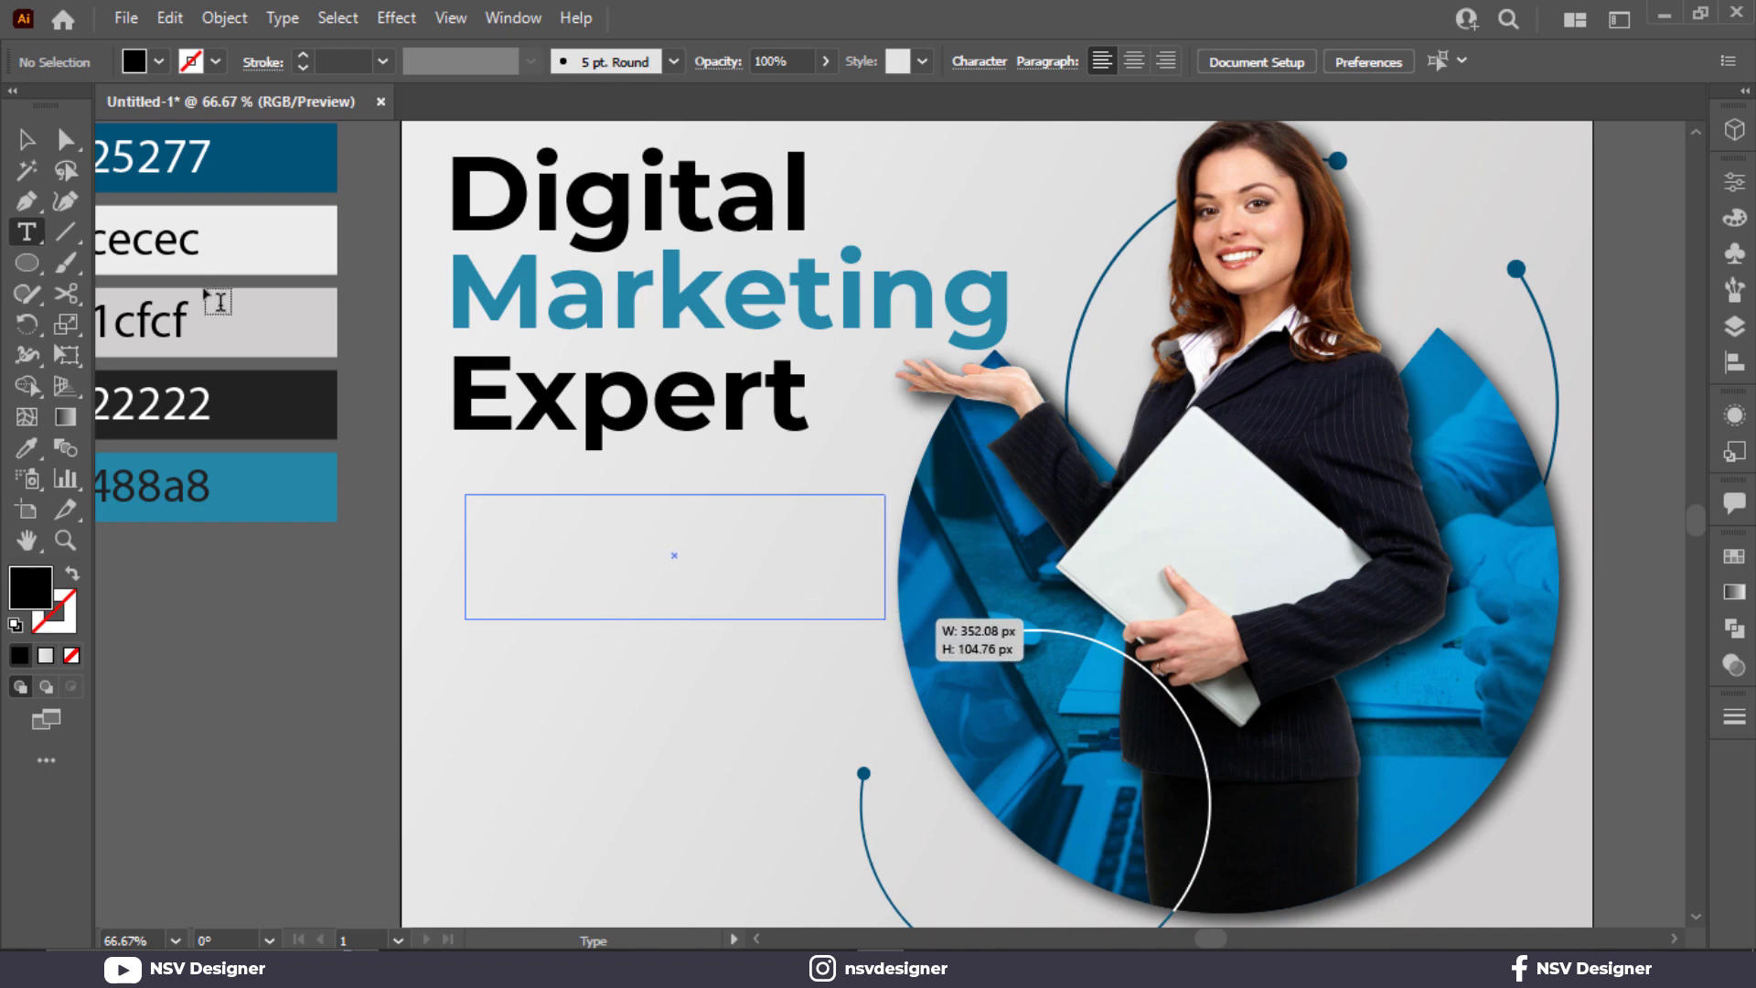
{"action": "left_click", "coordinate": [23, 139]}
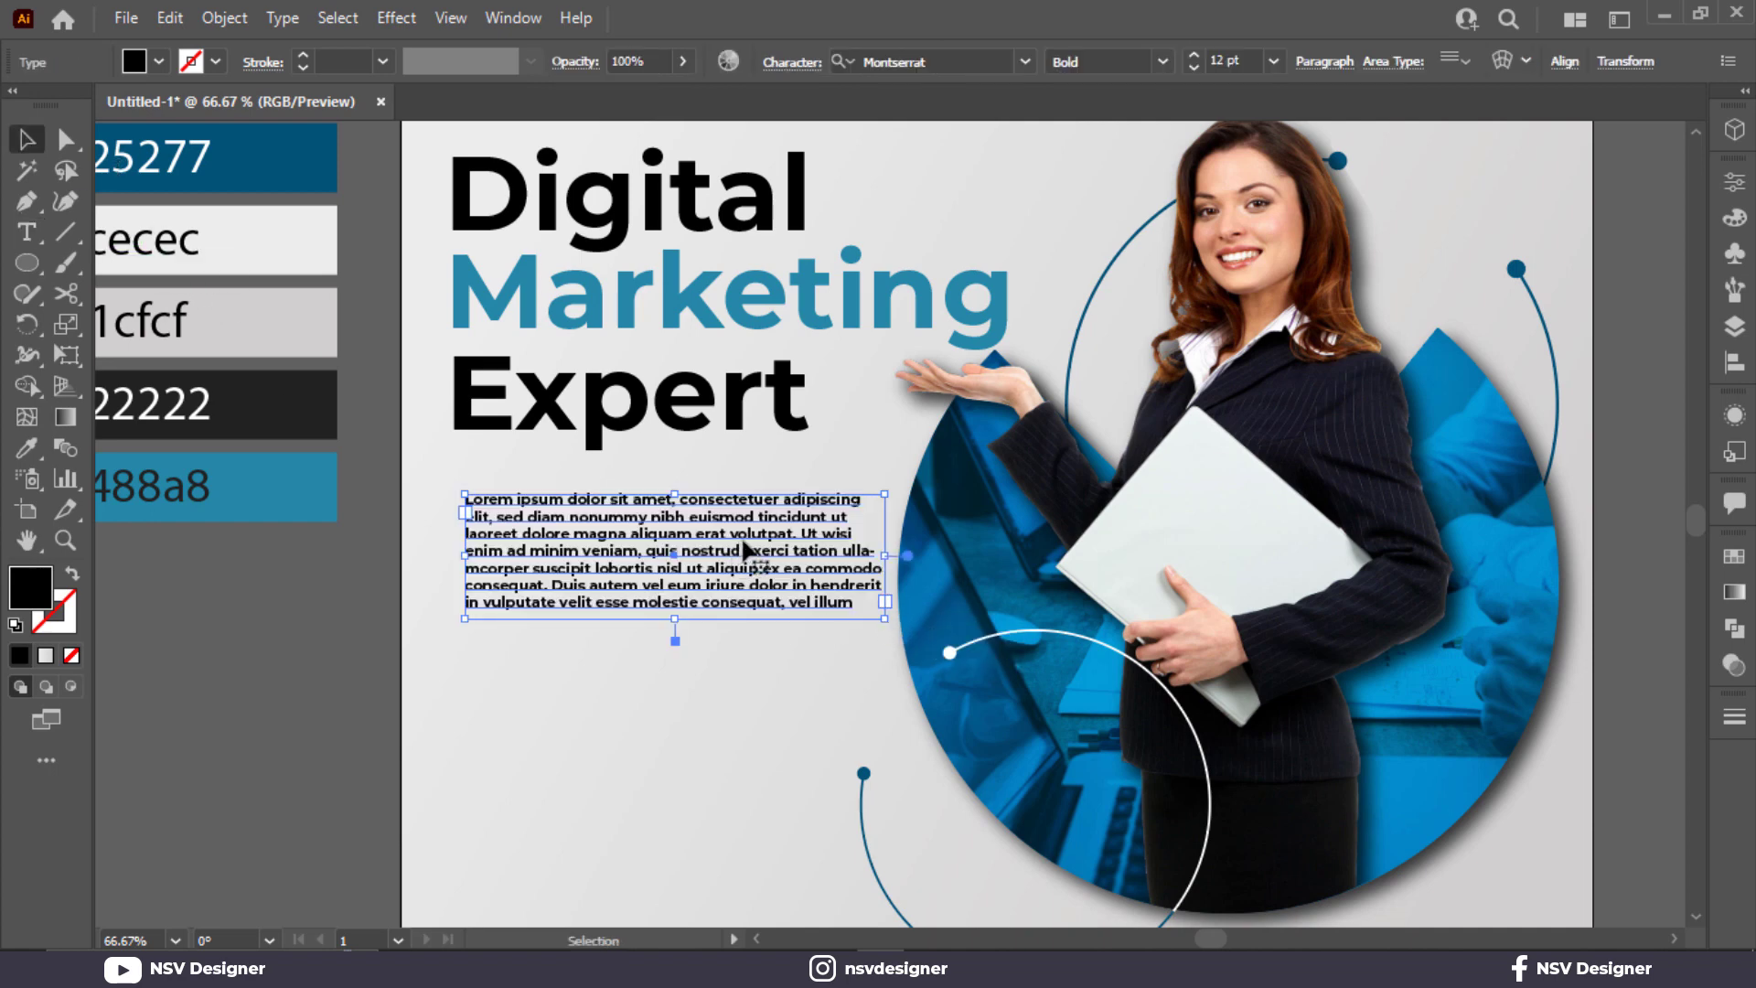
{"action": "left_click", "coordinate": [1013, 59]}
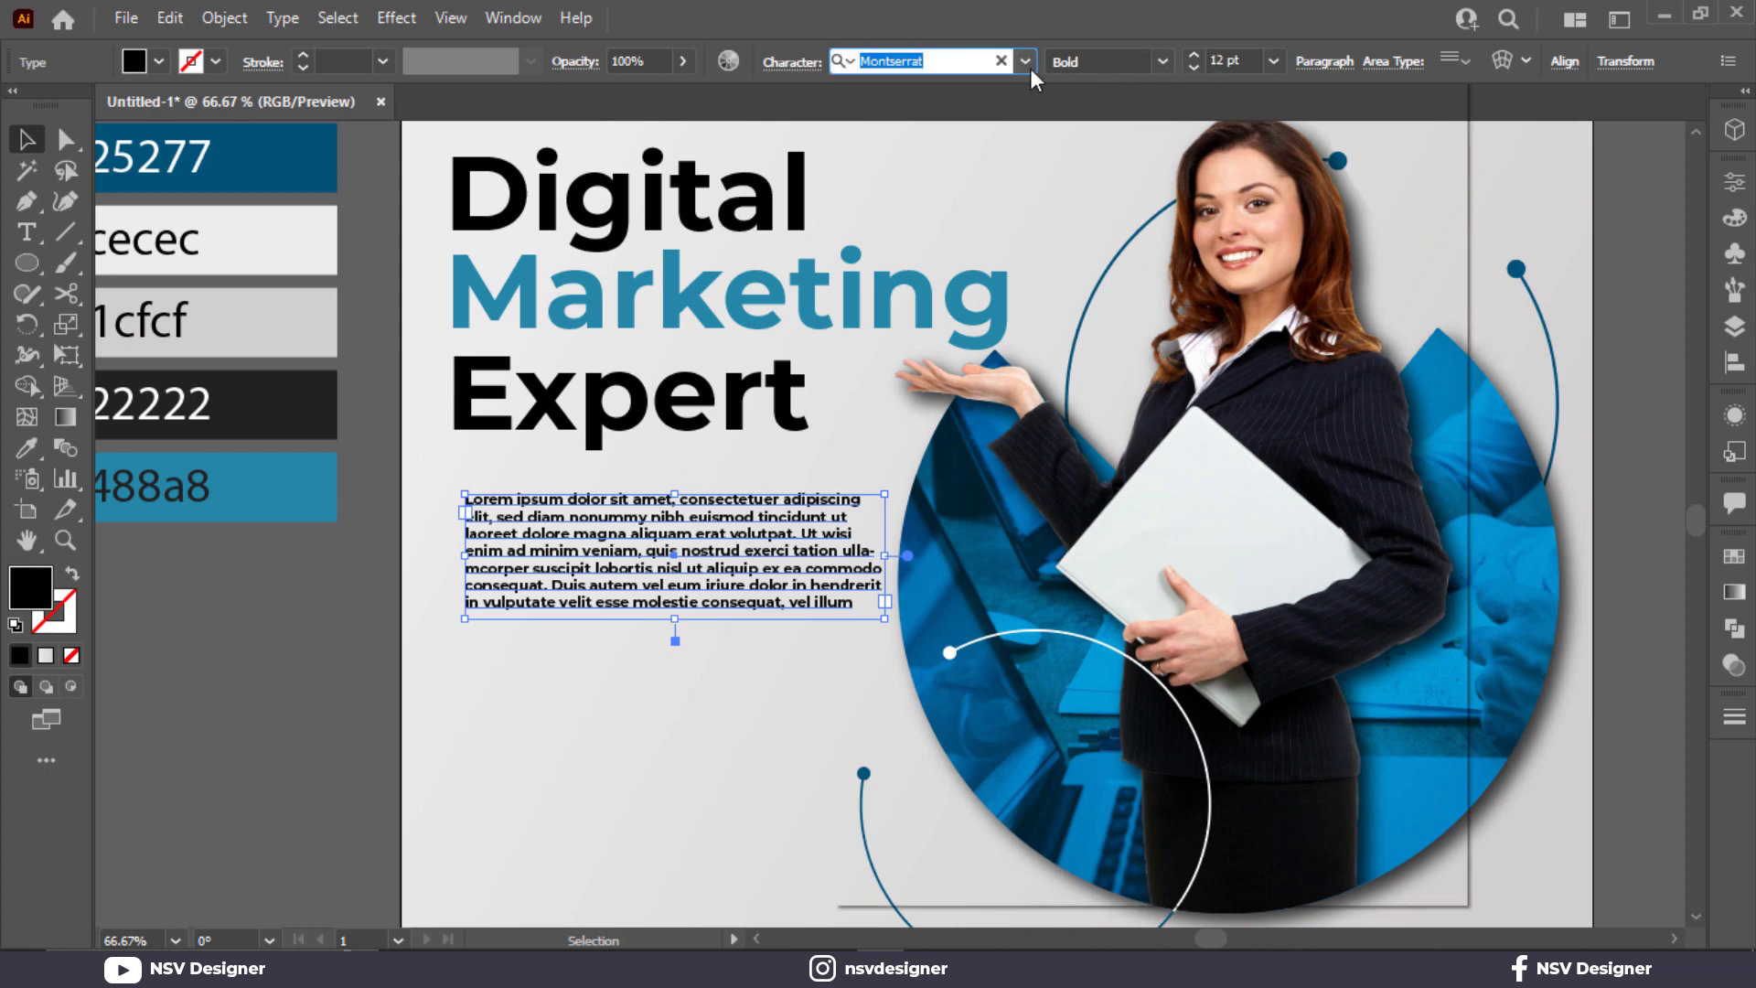
{"action": "left_click", "coordinate": [1162, 61]}
{"action": "left_click", "coordinate": [1165, 257]}
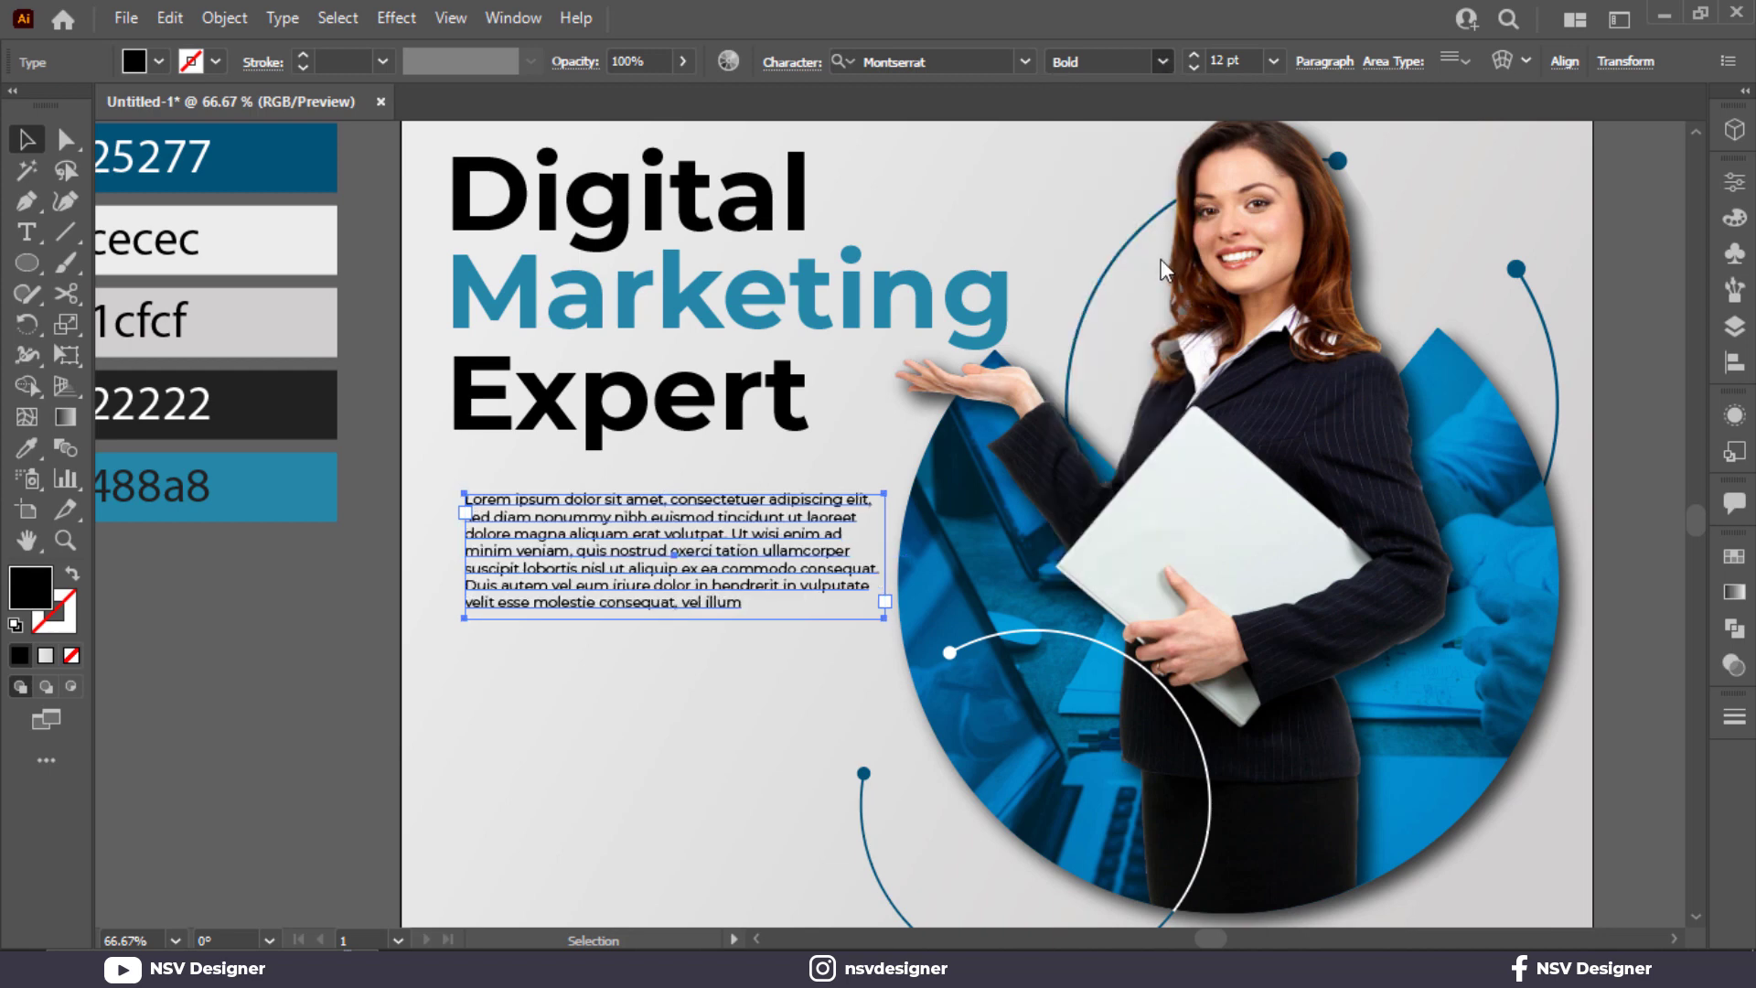
Color the placeholder paragraph with the 222222 swatch sampled from the palette.
{"action": "left_click", "coordinate": [665, 664]}
{"action": "left_click", "coordinate": [633, 609]}
{"action": "left_click", "coordinate": [219, 403]}
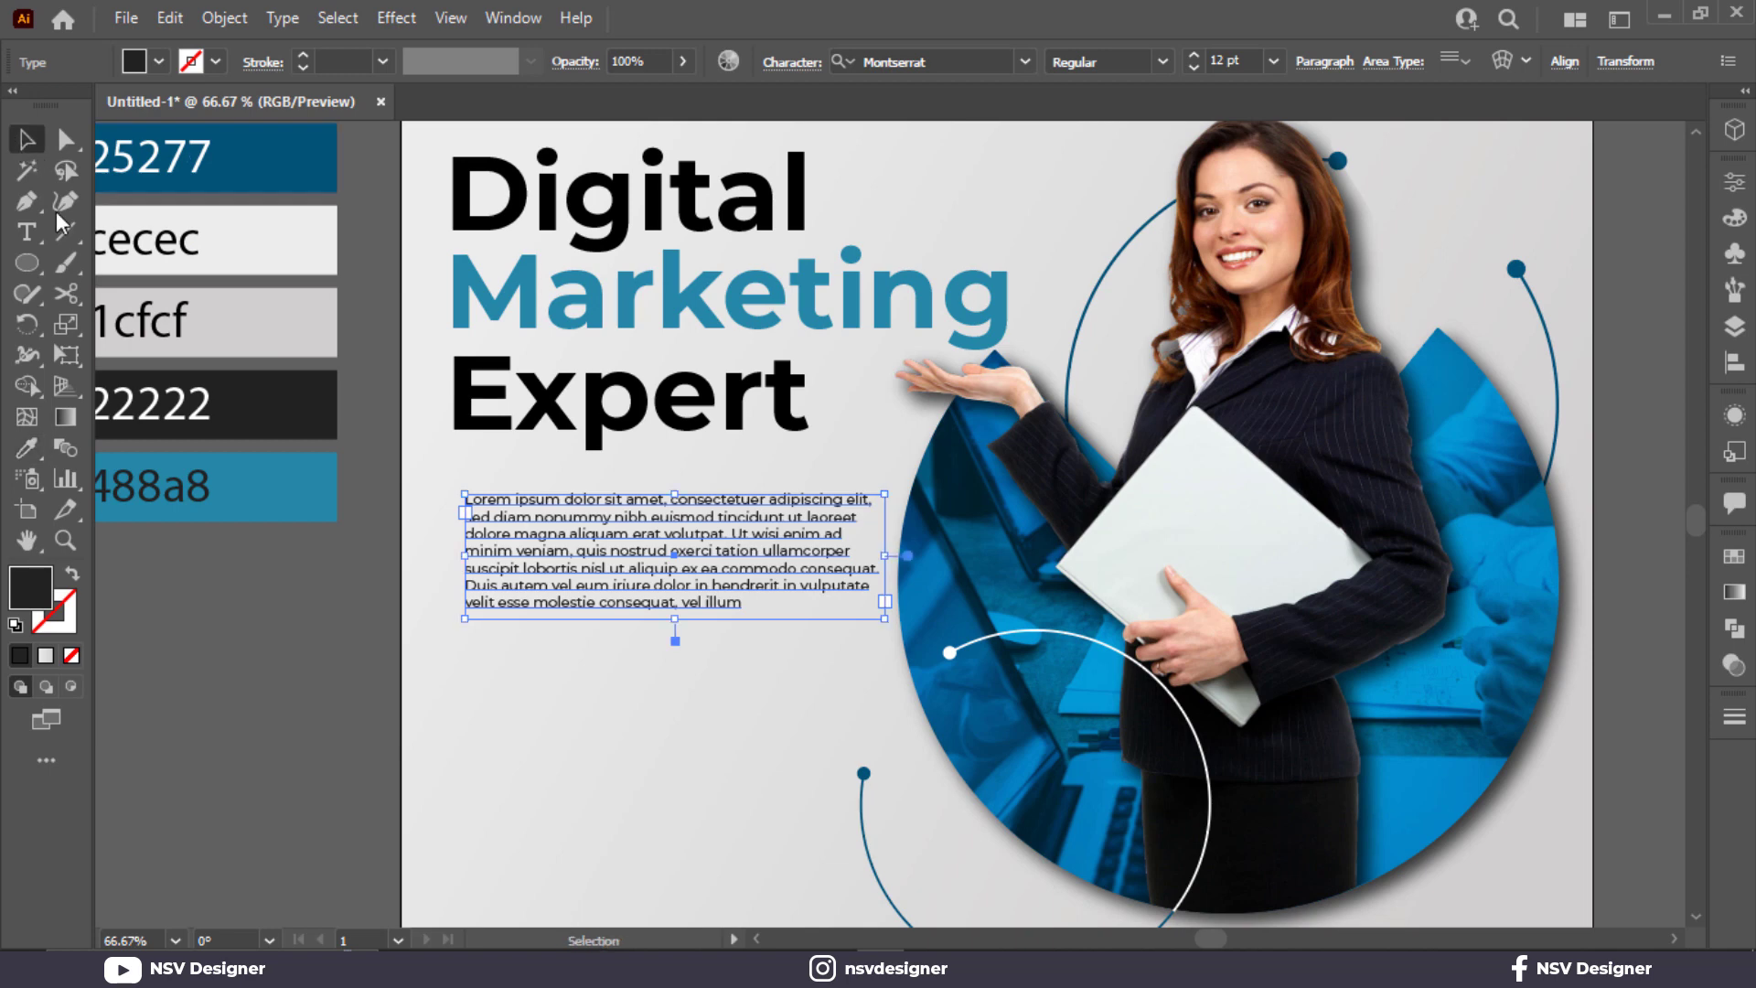
Trim the placeholder paragraph so it ends at "quis nos" and set its font size to 14 pt.
{"action": "key", "text": "t"}
{"action": "left_click_drag", "start_coordinate": [637, 551], "coordinate": [855, 622]}
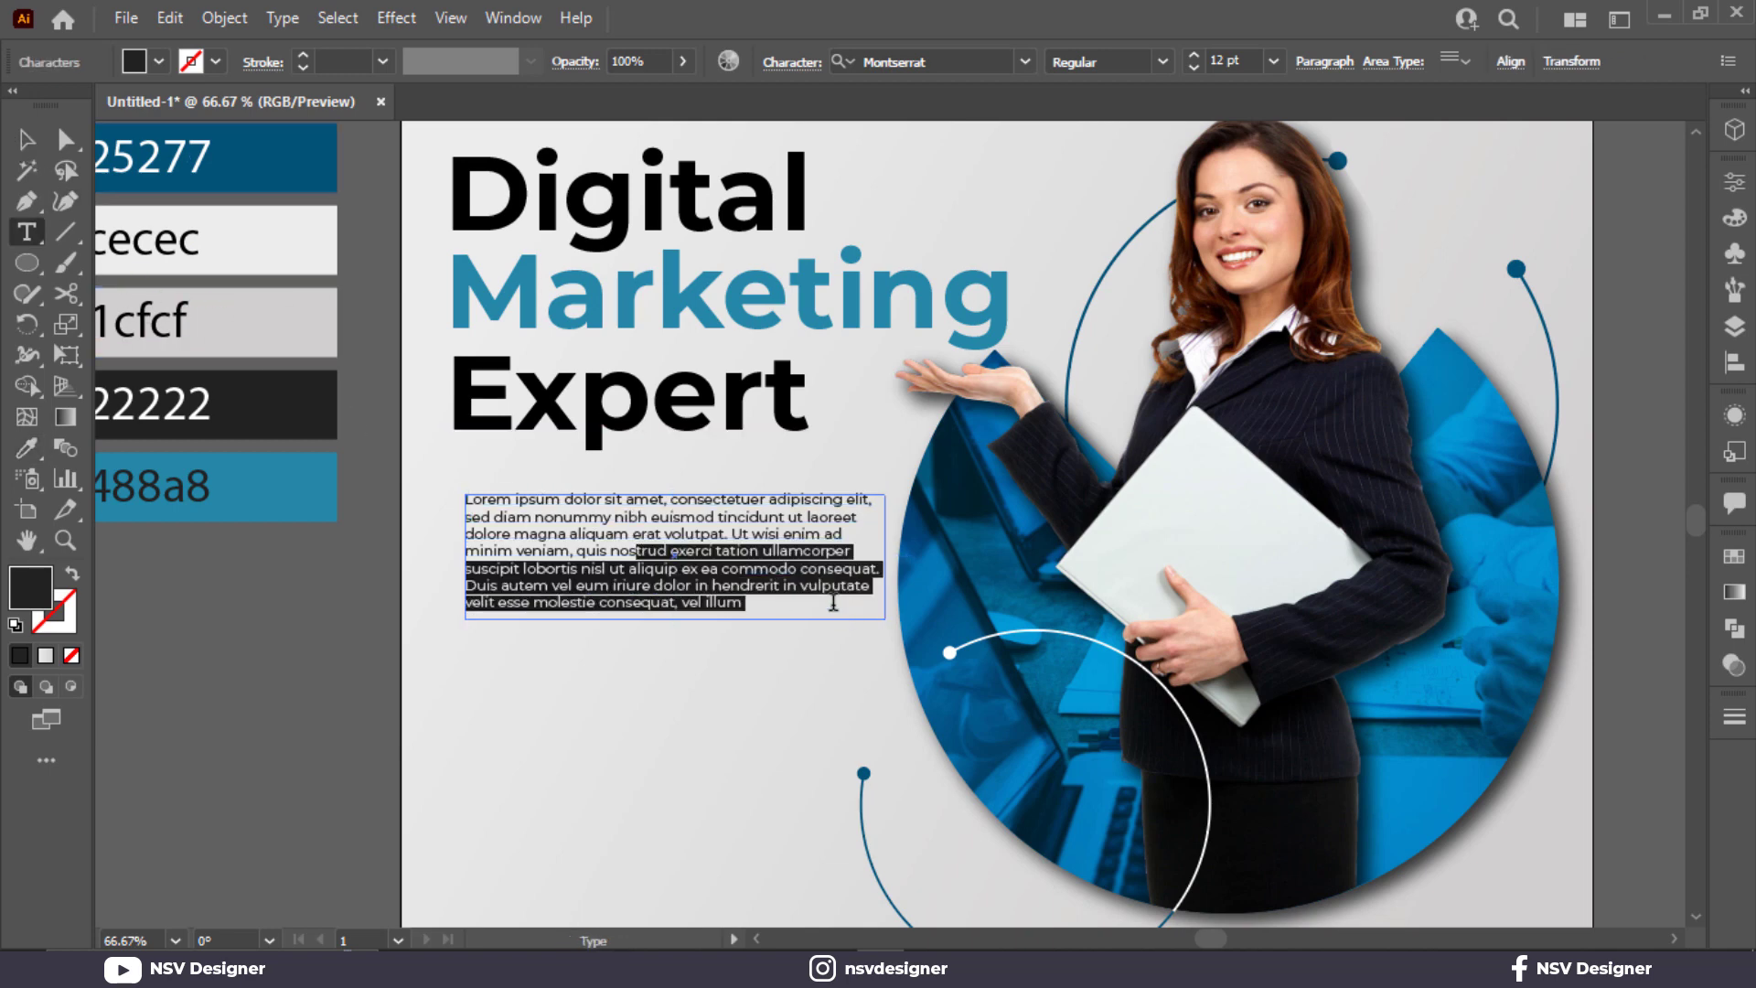
{"action": "key", "text": "BackSpace"}
{"action": "left_click", "coordinate": [27, 139]}
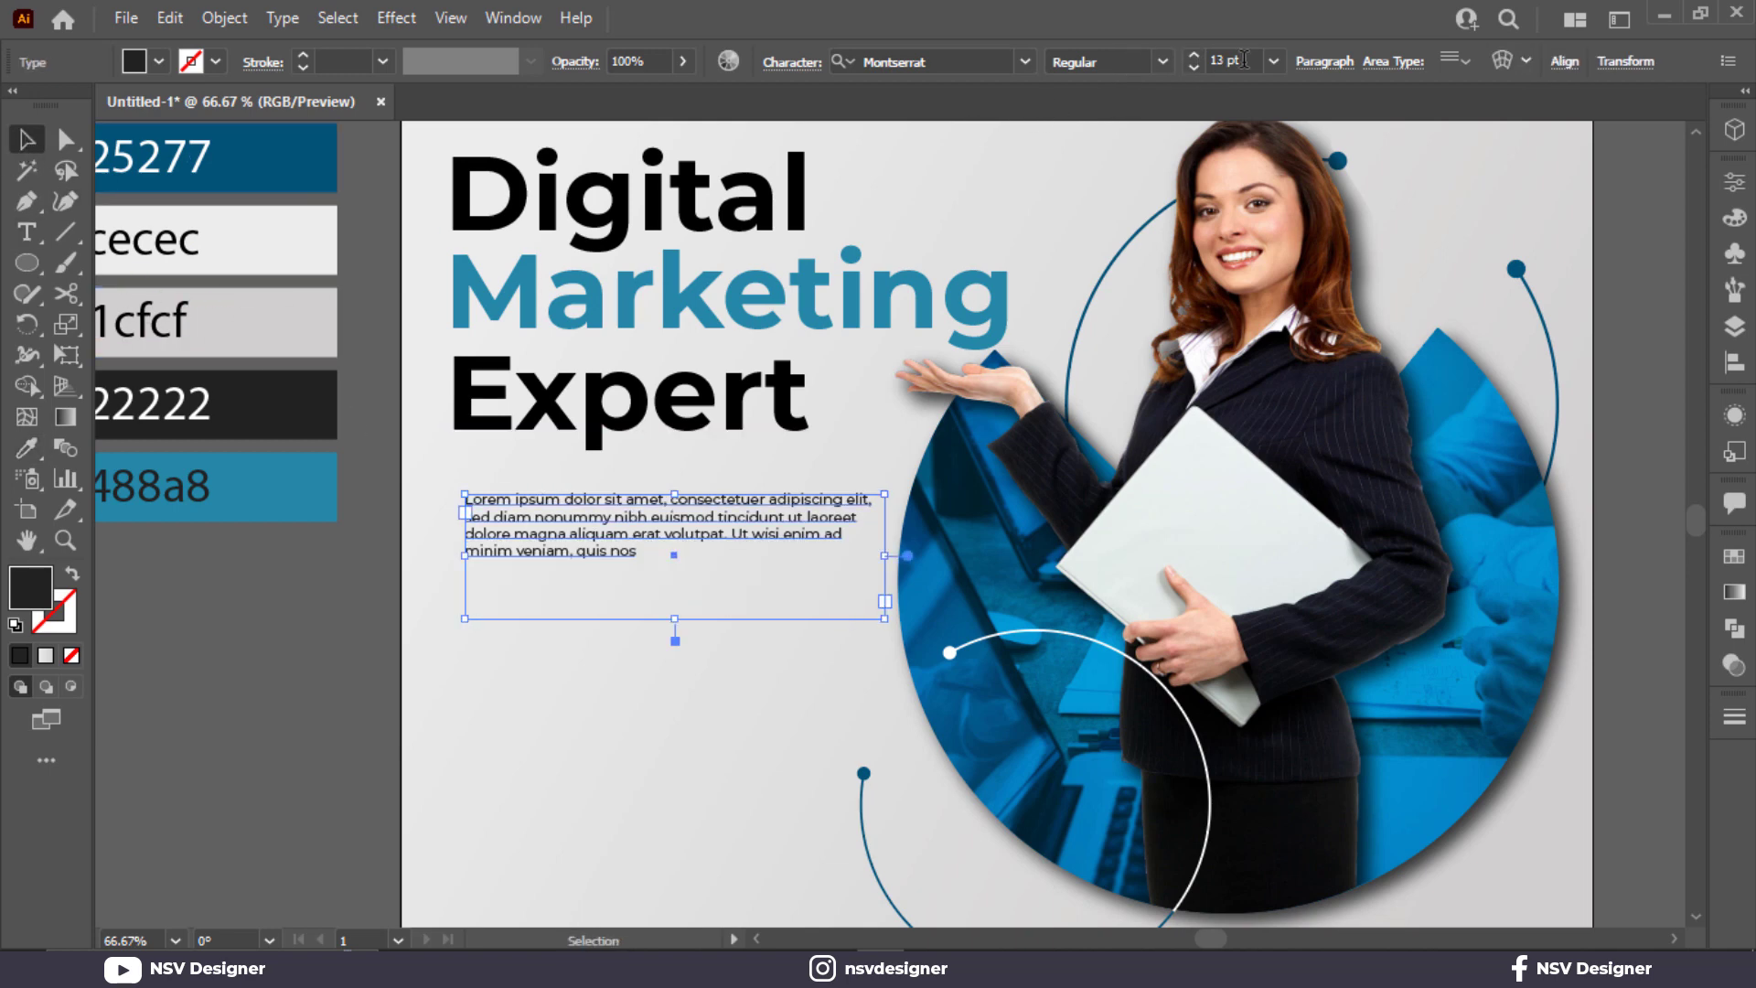
{"action": "scroll", "coordinate": [1244, 59], "scroll_direction": "up", "scroll_amount": 1}
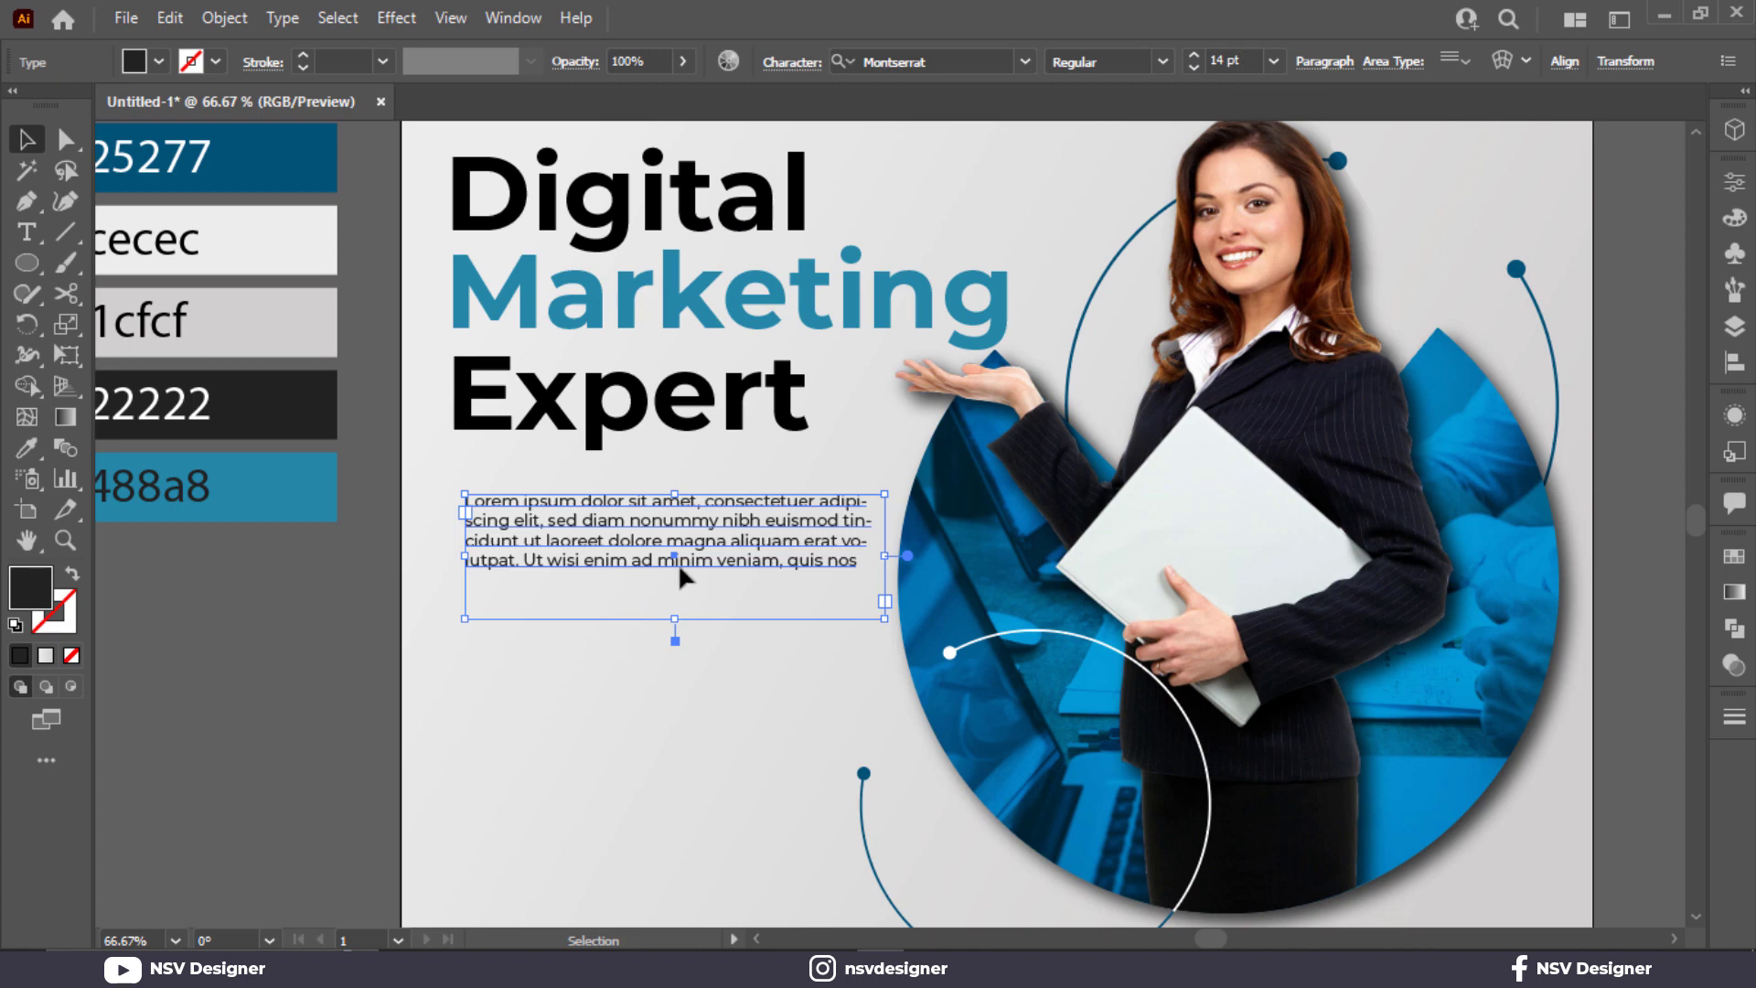
Move the paragraph up closer to the word "Expert".
{"action": "left_click", "coordinate": [640, 709]}
{"action": "left_click_drag", "start_coordinate": [739, 555], "coordinate": [739, 530]}
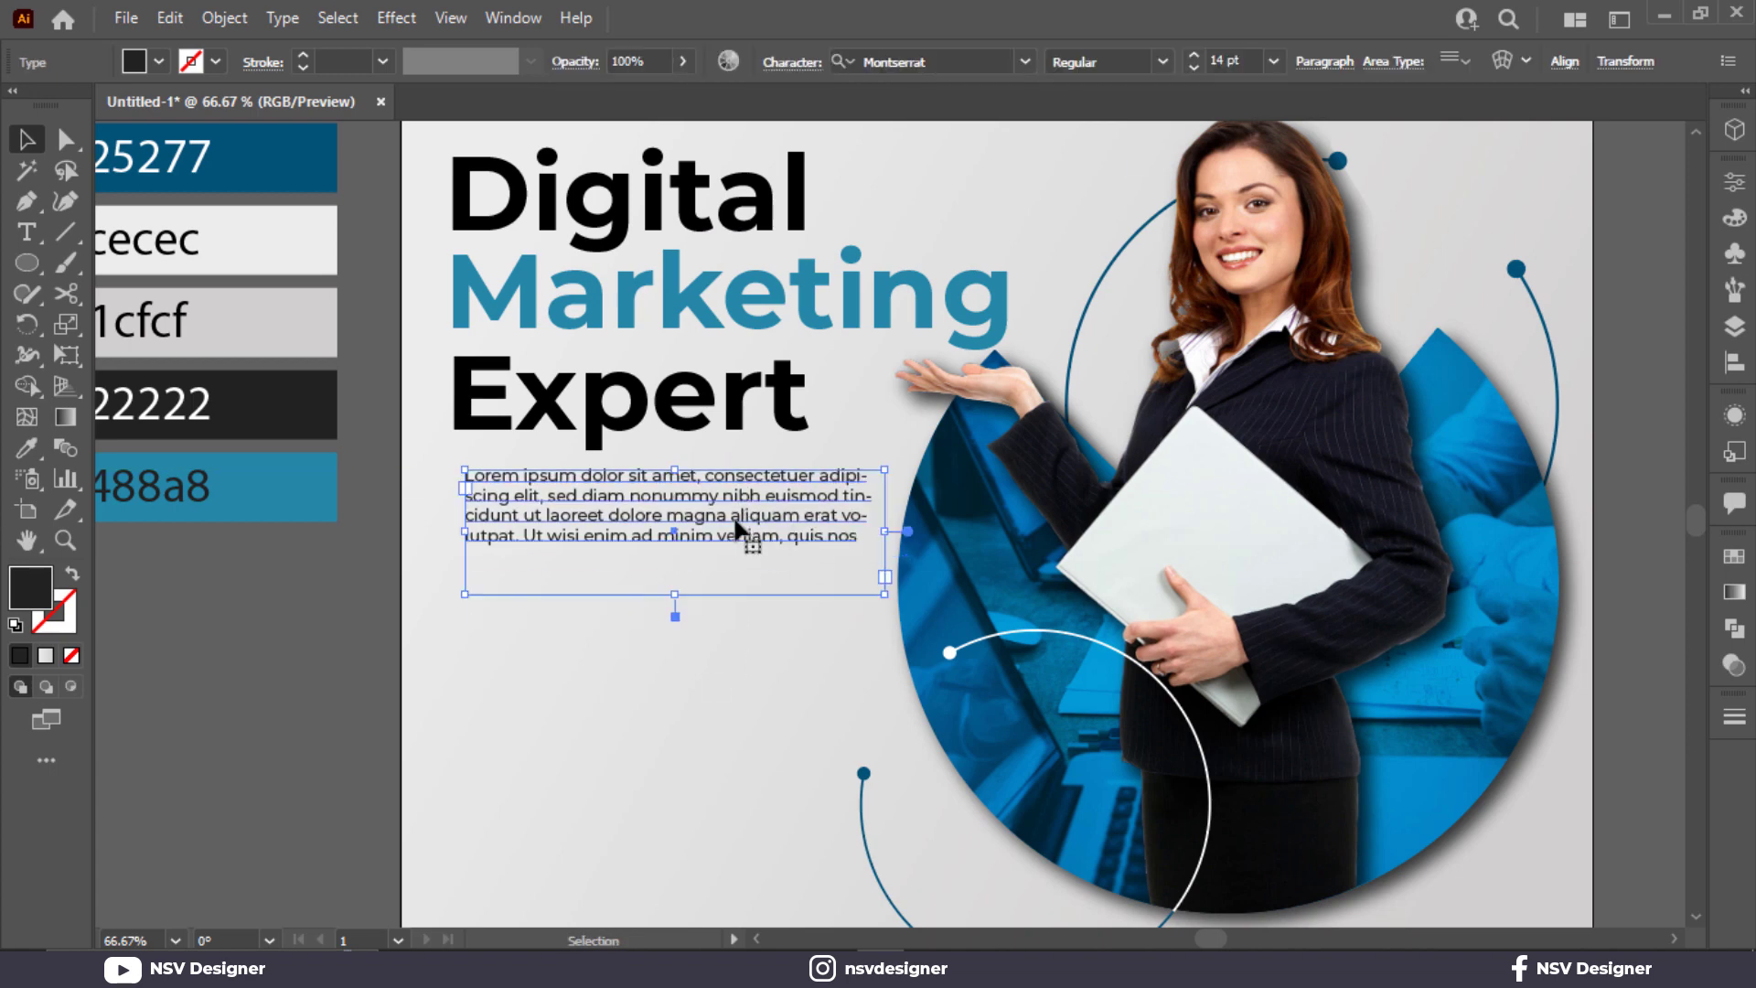
{"action": "key", "text": "y"}
{"action": "key", "text": "v"}
Shorten the paragraph's text frame from below and delete its trailing words so it ends at "minim ve".
{"action": "left_click_drag", "start_coordinate": [683, 598], "coordinate": [860, 532]}
{"action": "key", "text": "t"}
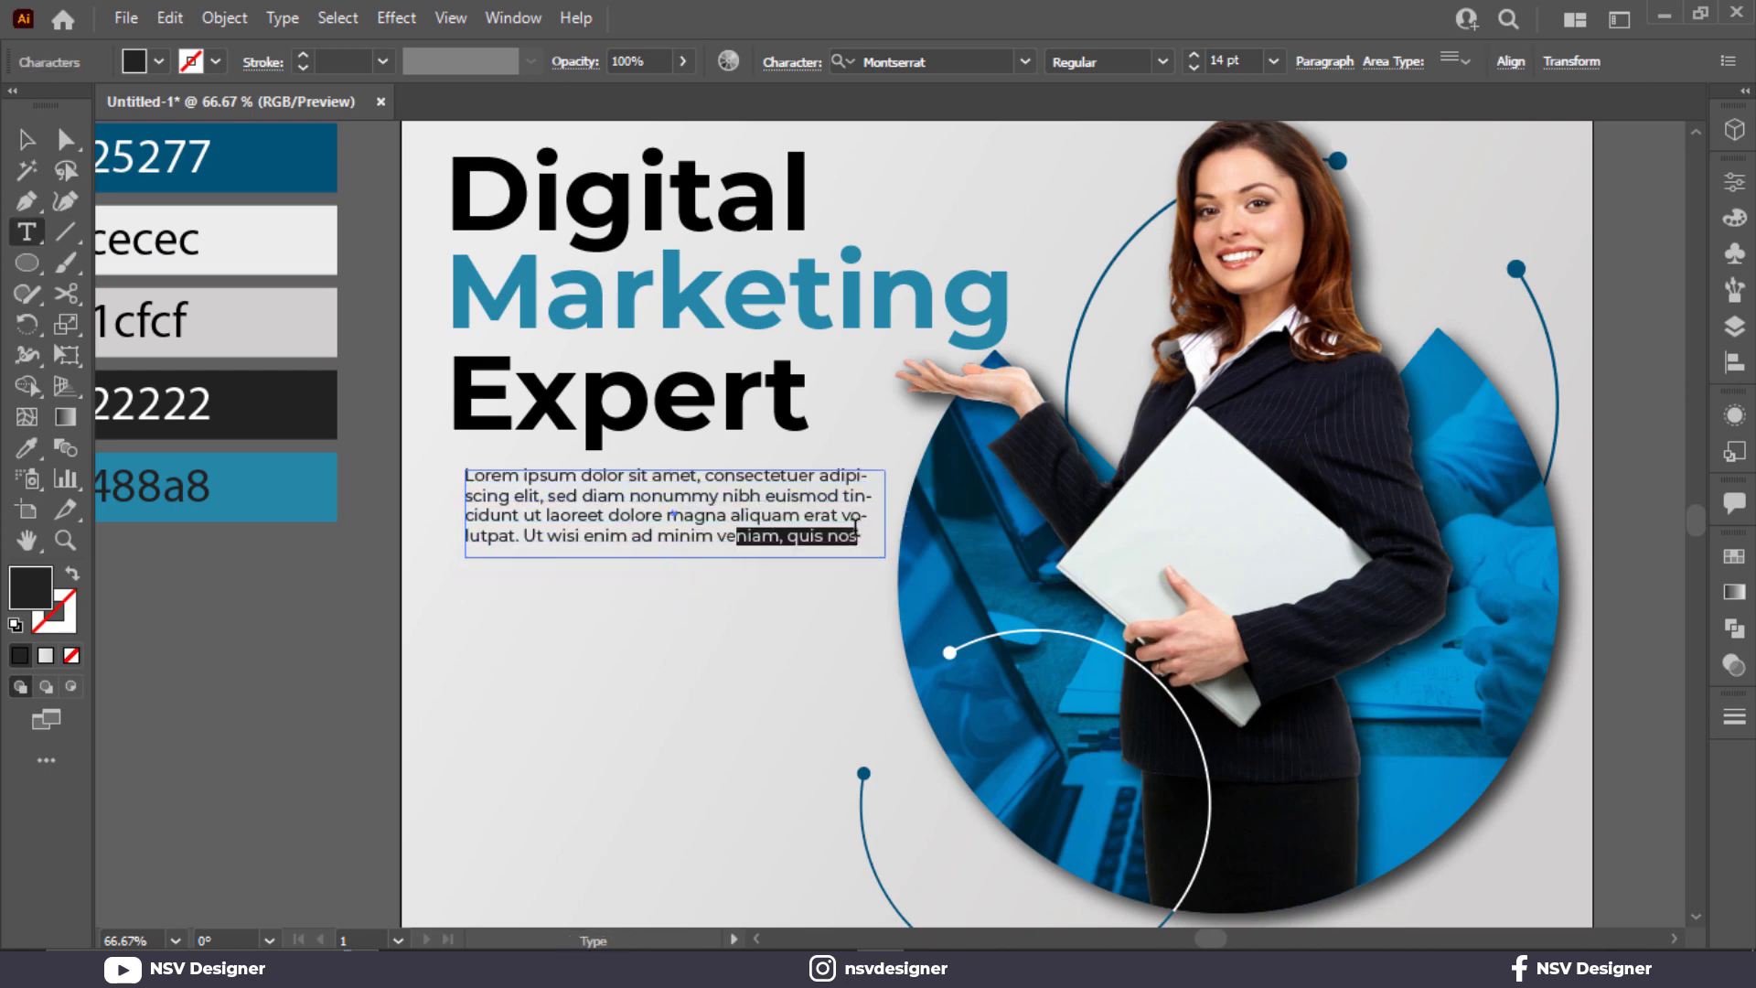
{"action": "key", "text": "BackSpace"}
{"action": "key", "text": "Escape"}
Place a copy of the paragraph below the first, cutting its text and frame down to end at "sed diam non".
{"action": "left_click_drag", "start_coordinate": [692, 521], "coordinate": [734, 608]}
{"action": "key", "text": "t"}
{"action": "key", "text": "BackSpace"}
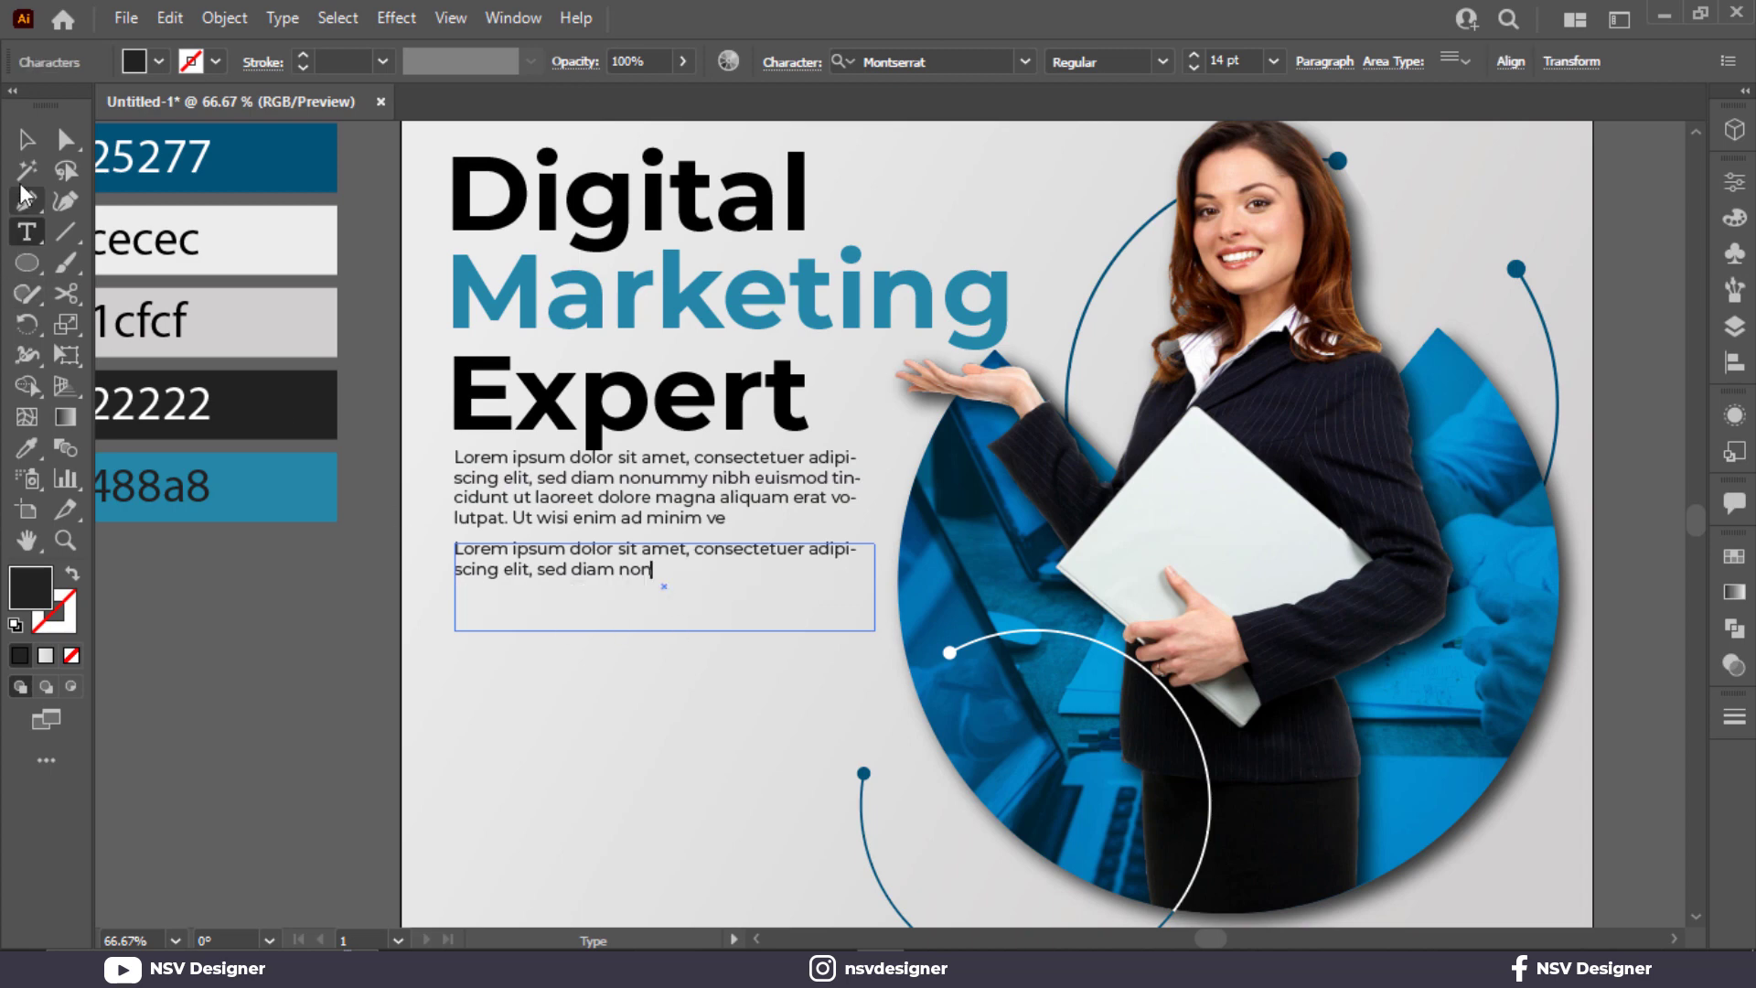
{"action": "key", "text": "Escape"}
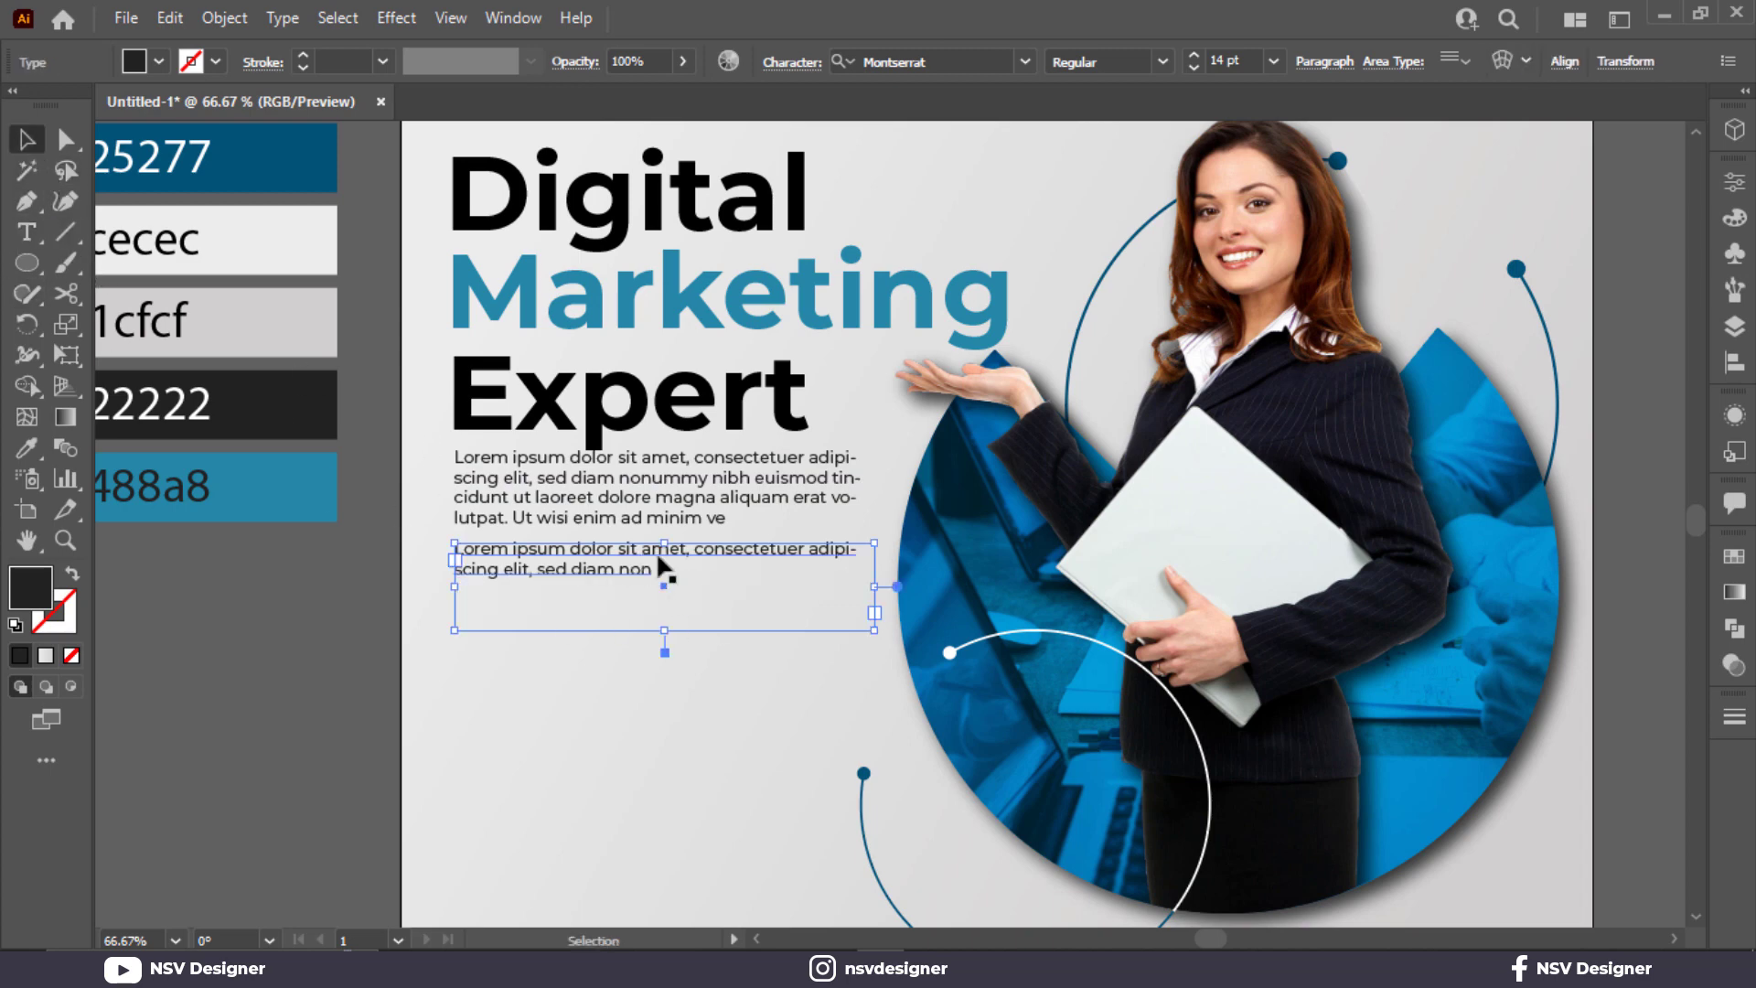
{"action": "left_click_drag", "start_coordinate": [670, 632], "coordinate": [670, 597]}
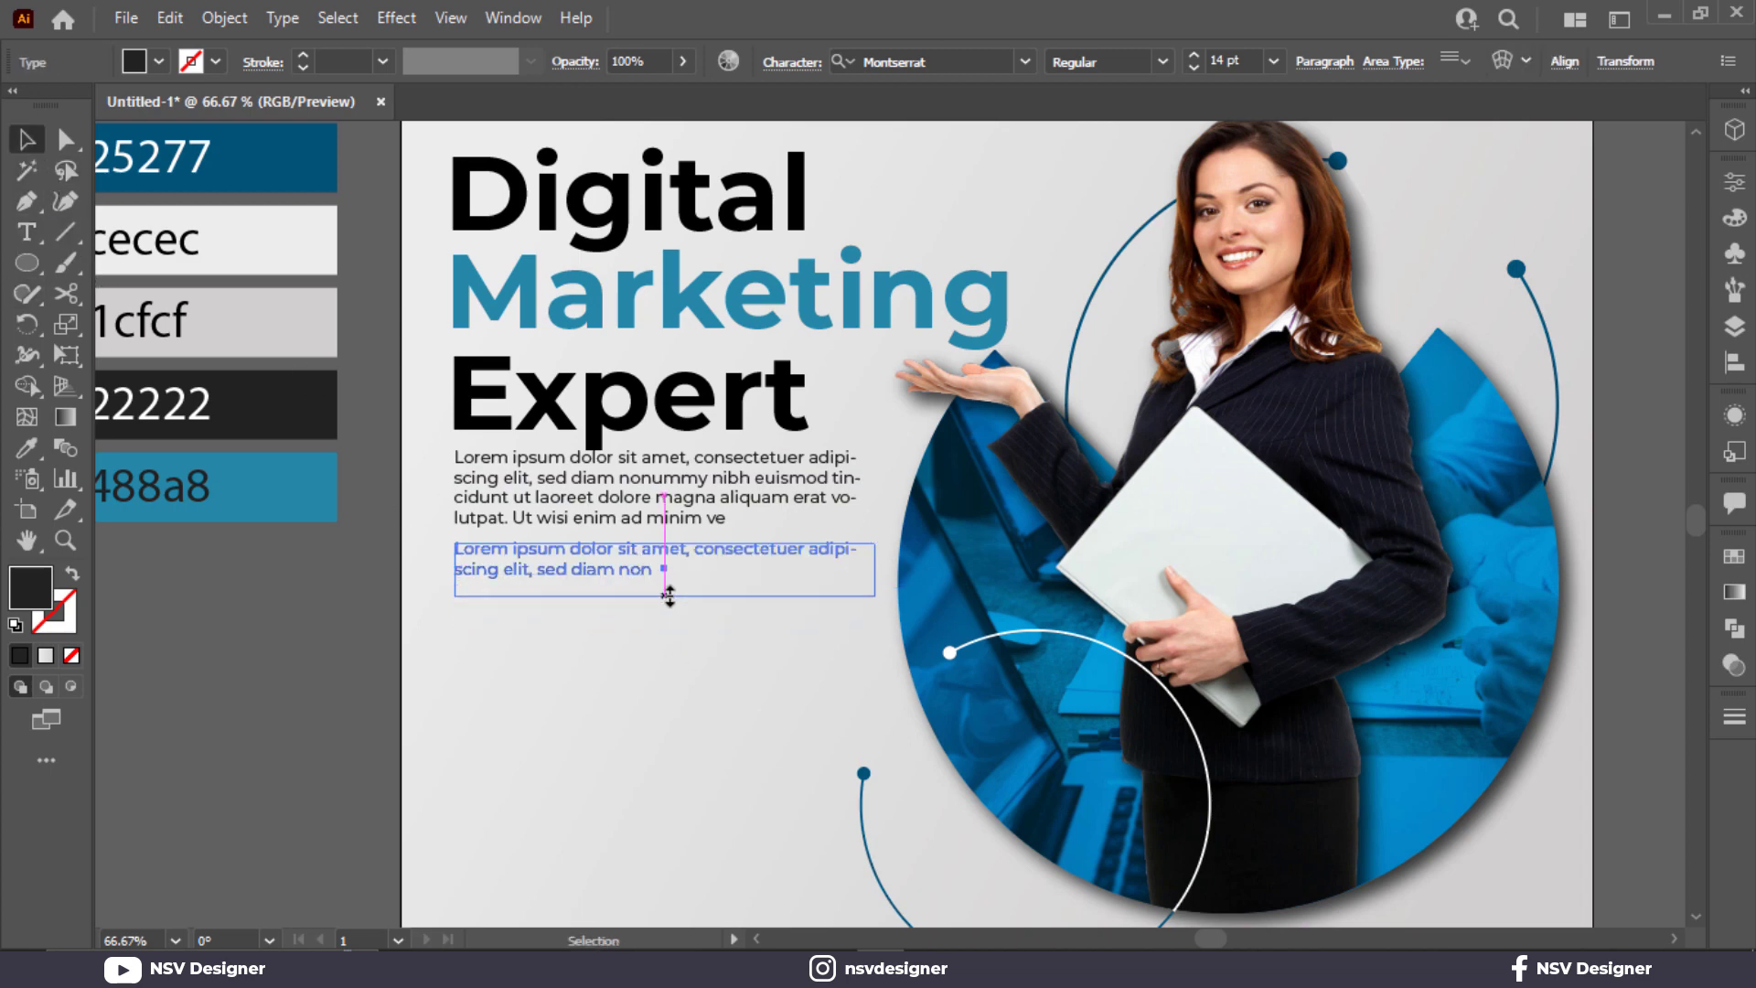
{"action": "left_click", "coordinate": [664, 694]}
Move both paragraphs slightly down from the headline and widen the gap between them.
{"action": "left_click", "coordinate": [558, 520]}
{"action": "left_click", "coordinate": [561, 559], "text": "shift"}
{"action": "left_click_drag", "start_coordinate": [562, 557], "coordinate": [581, 605]}
{"action": "left_click", "coordinate": [585, 613]}
{"action": "left_click", "coordinate": [562, 668]}
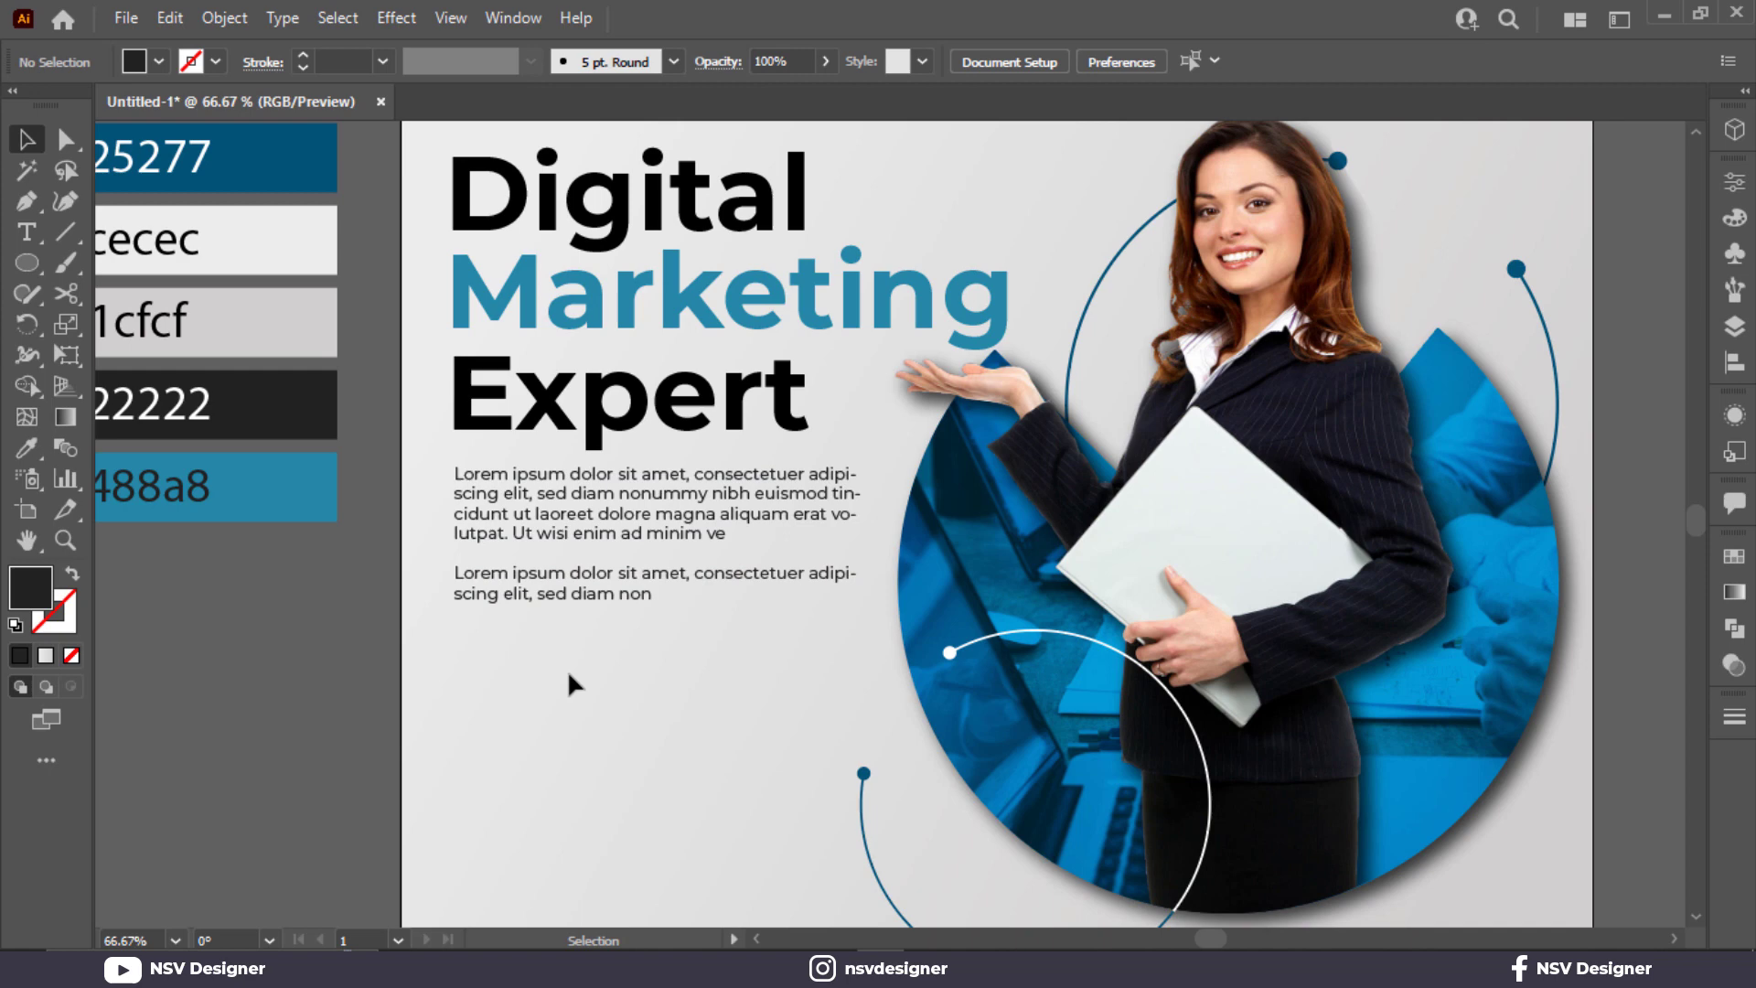
Shift both paragraphs together slightly to the right to leave room for bullets.
{"action": "left_click", "coordinate": [837, 493]}
{"action": "left_click", "coordinate": [689, 573], "text": "shift"}
{"action": "left_click_drag", "start_coordinate": [553, 590], "coordinate": [574, 590]}
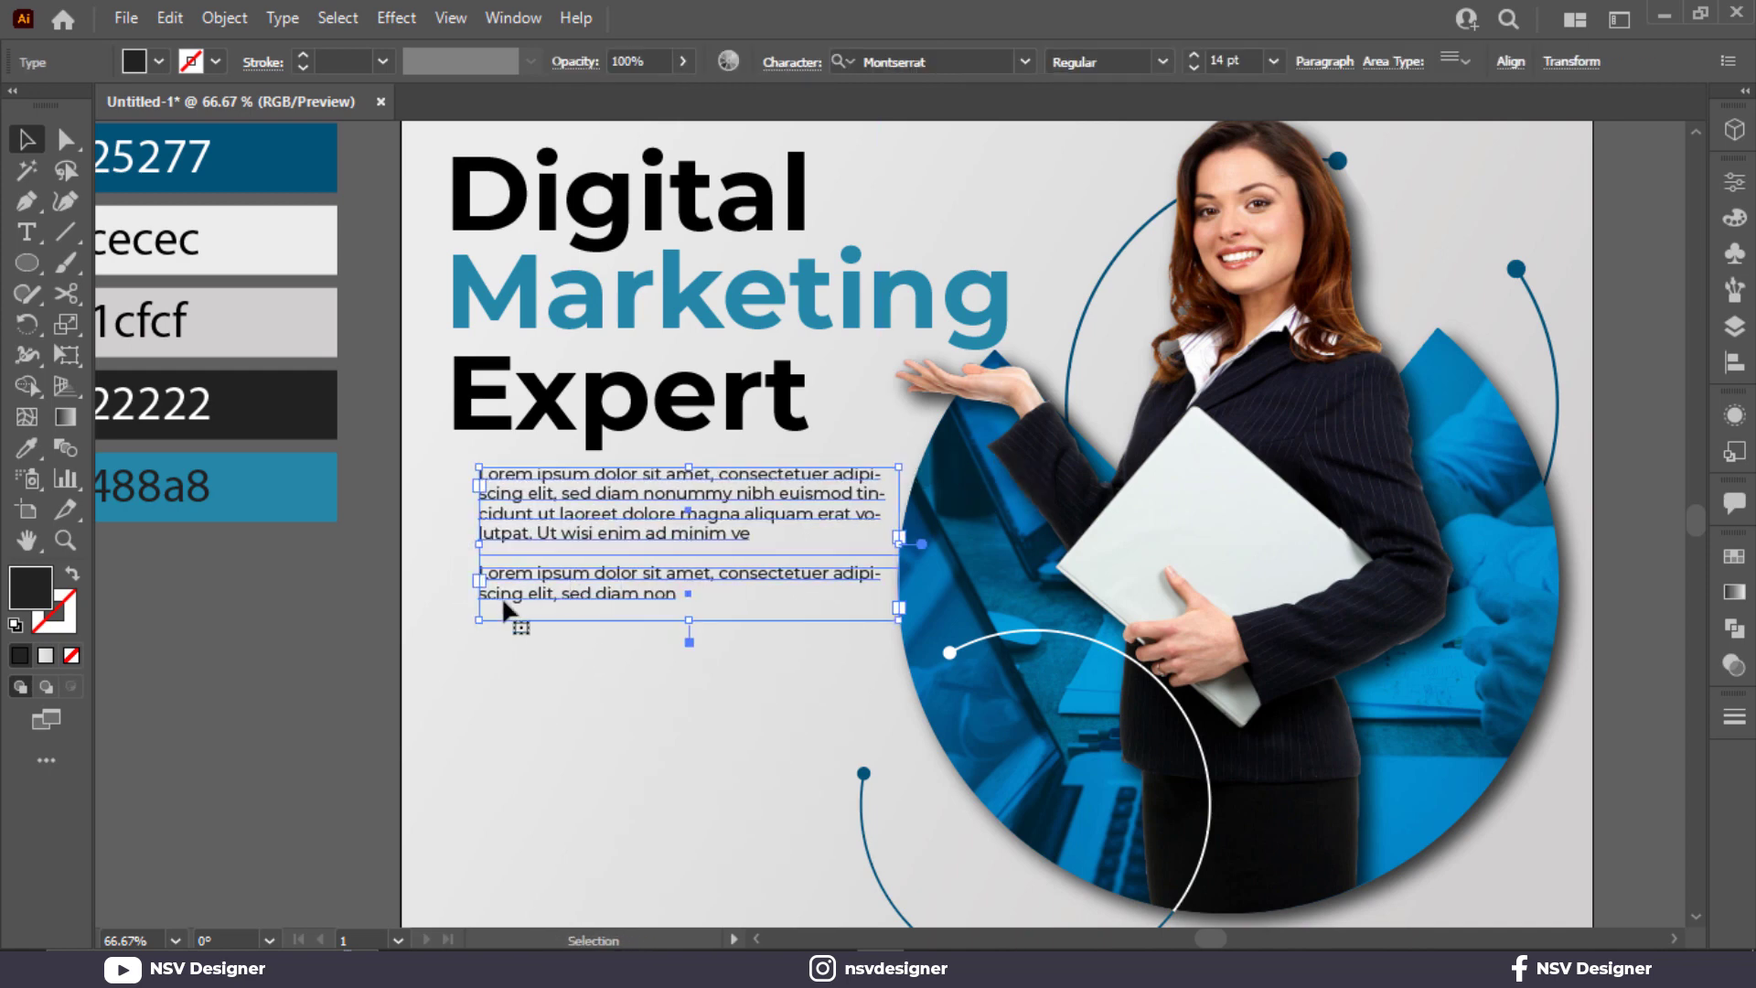
{"action": "left_click", "coordinate": [372, 595]}
Draw a small right-pointing triangle with the Star tool and place it beside the first paragraph's opening line.
{"action": "left_click", "coordinate": [27, 263]}
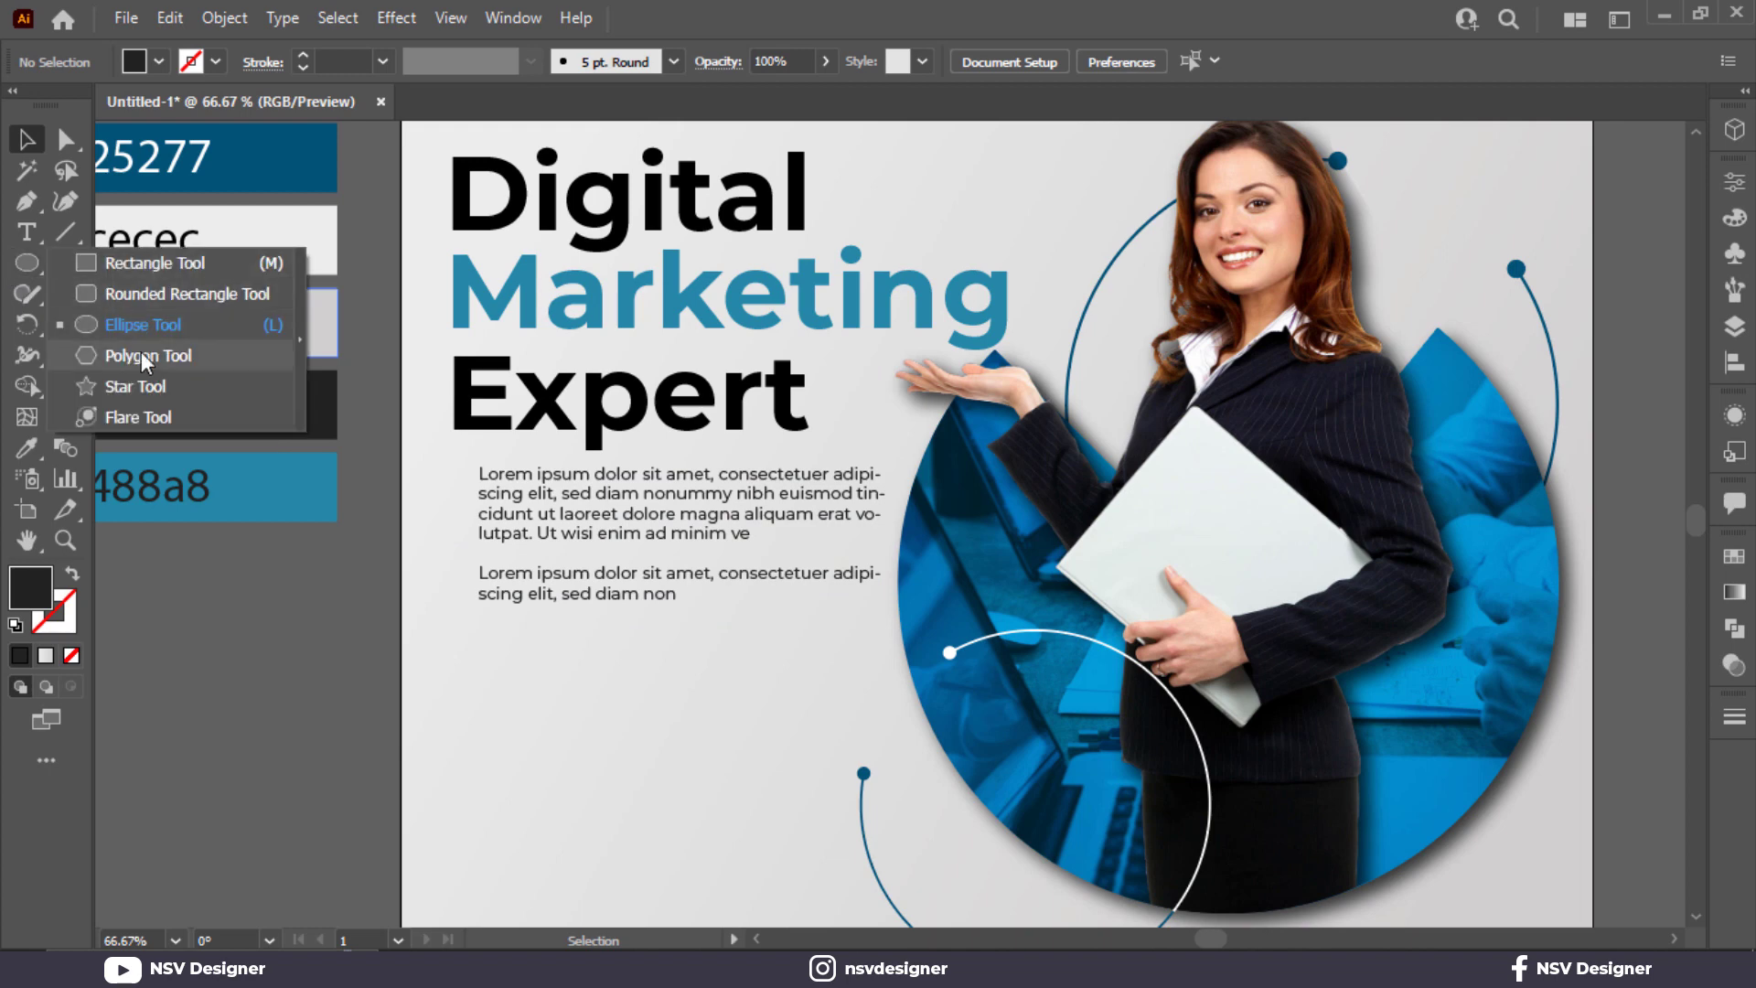
{"action": "left_click", "coordinate": [145, 389]}
{"action": "mouse_move", "coordinate": [430, 503]}
{"action": "left_mouse_down"}
{"action": "mouse_move", "coordinate": [480, 544]}
{"action": "mouse_move", "coordinate": [451, 534]}
{"action": "mouse_move", "coordinate": [462, 490]}
{"action": "mouse_move", "coordinate": [448, 503]}
{"action": "left_mouse_up"}
{"action": "left_click", "coordinate": [27, 139]}
{"action": "scroll", "coordinate": [412, 531], "scroll_direction": "up", "scroll_amount": 5}
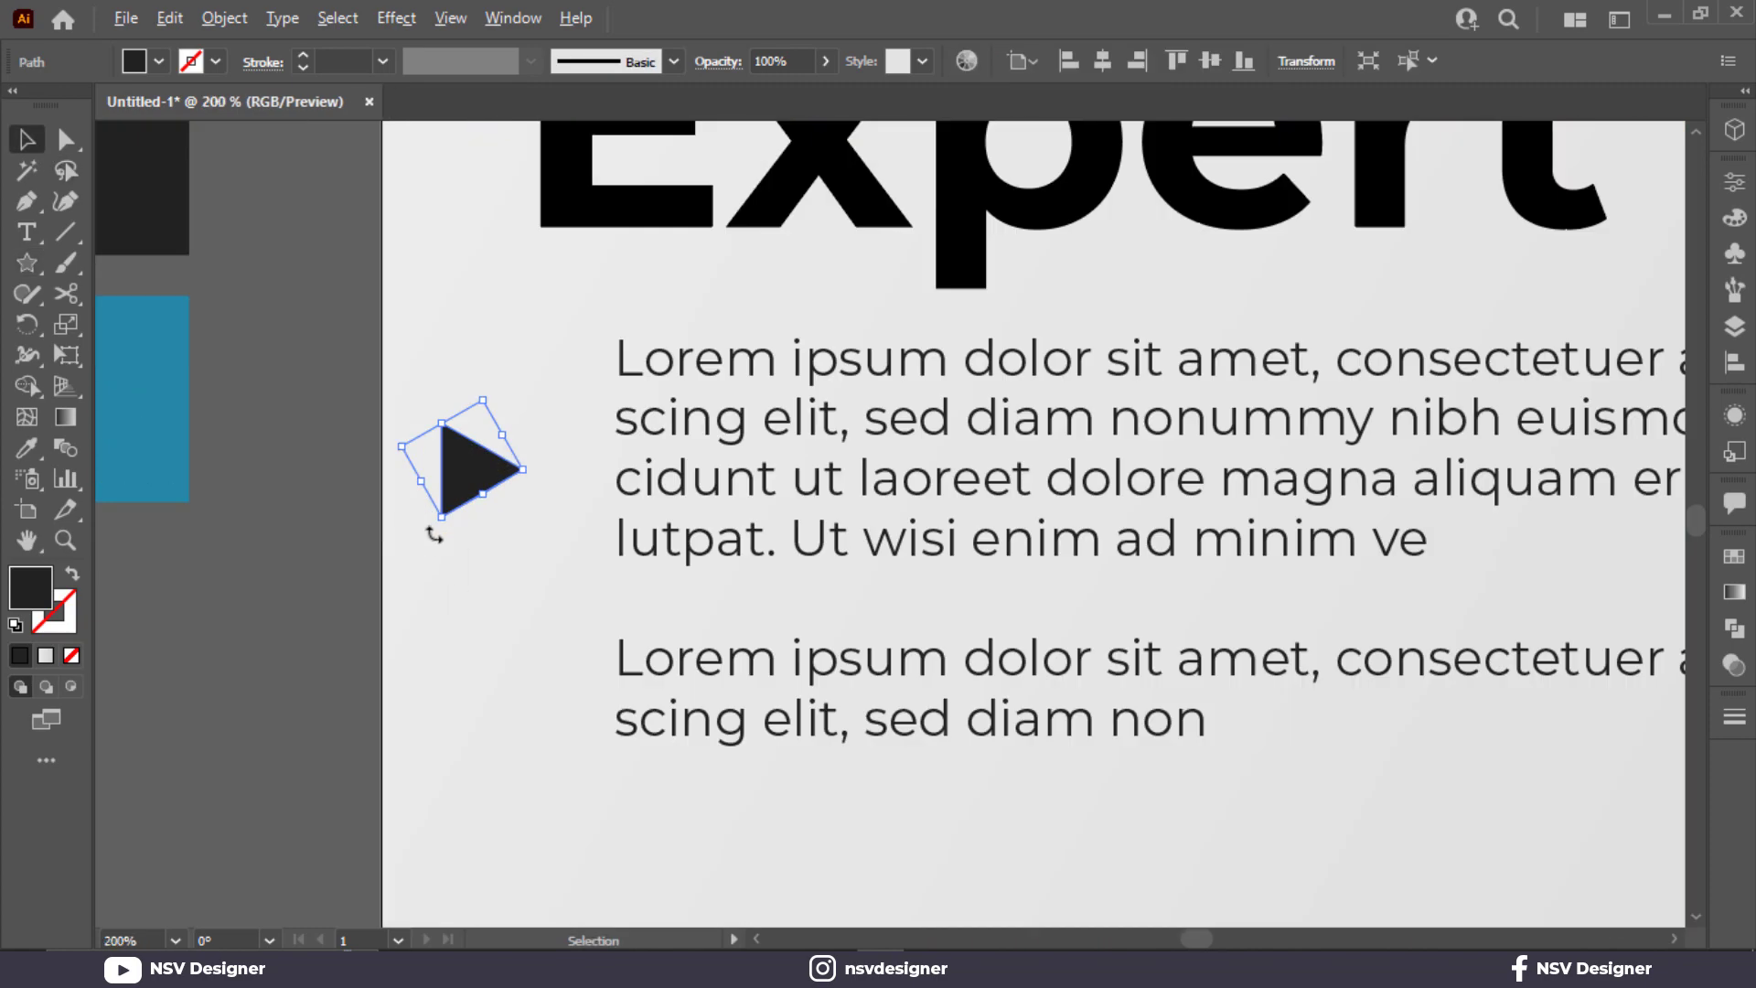
{"action": "left_click_drag", "start_coordinate": [503, 437], "coordinate": [592, 273]}
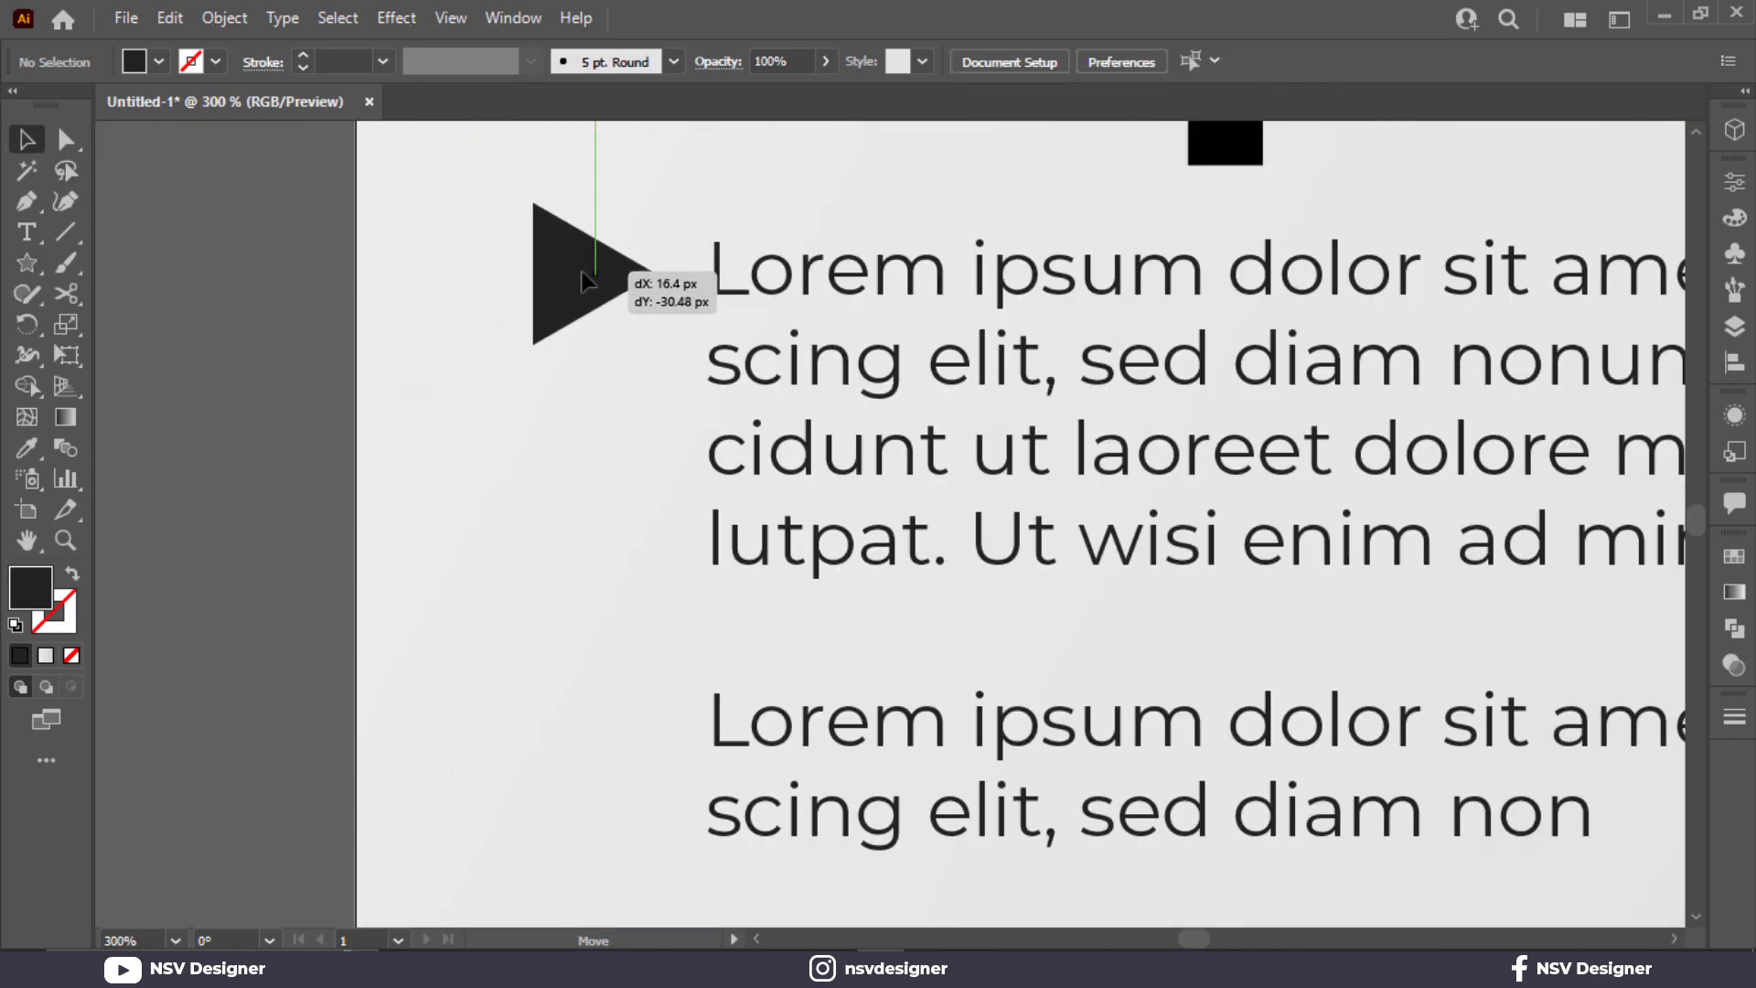
Pull the midpoint anchor of the triangle's vertical edge inward to form a notched arrowhead.
{"action": "left_click_drag", "start_coordinate": [33, 212], "coordinate": [119, 263]}
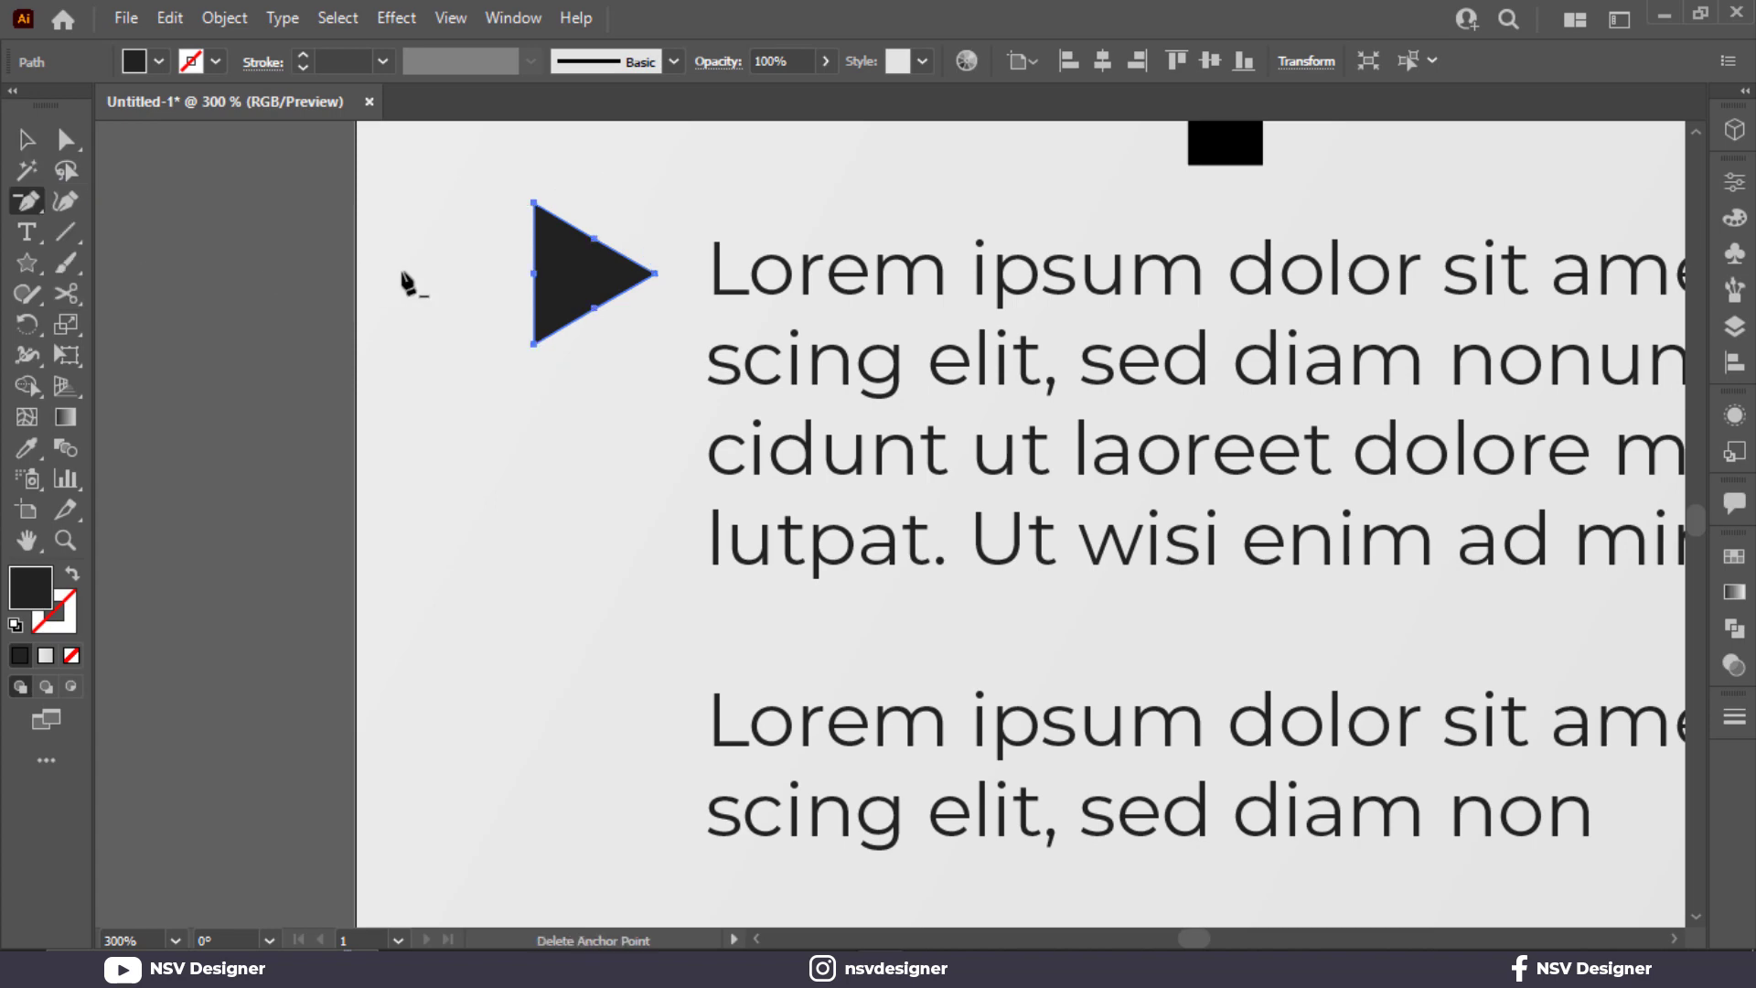
{"action": "left_click", "coordinate": [535, 274]}
{"action": "key", "text": "a"}
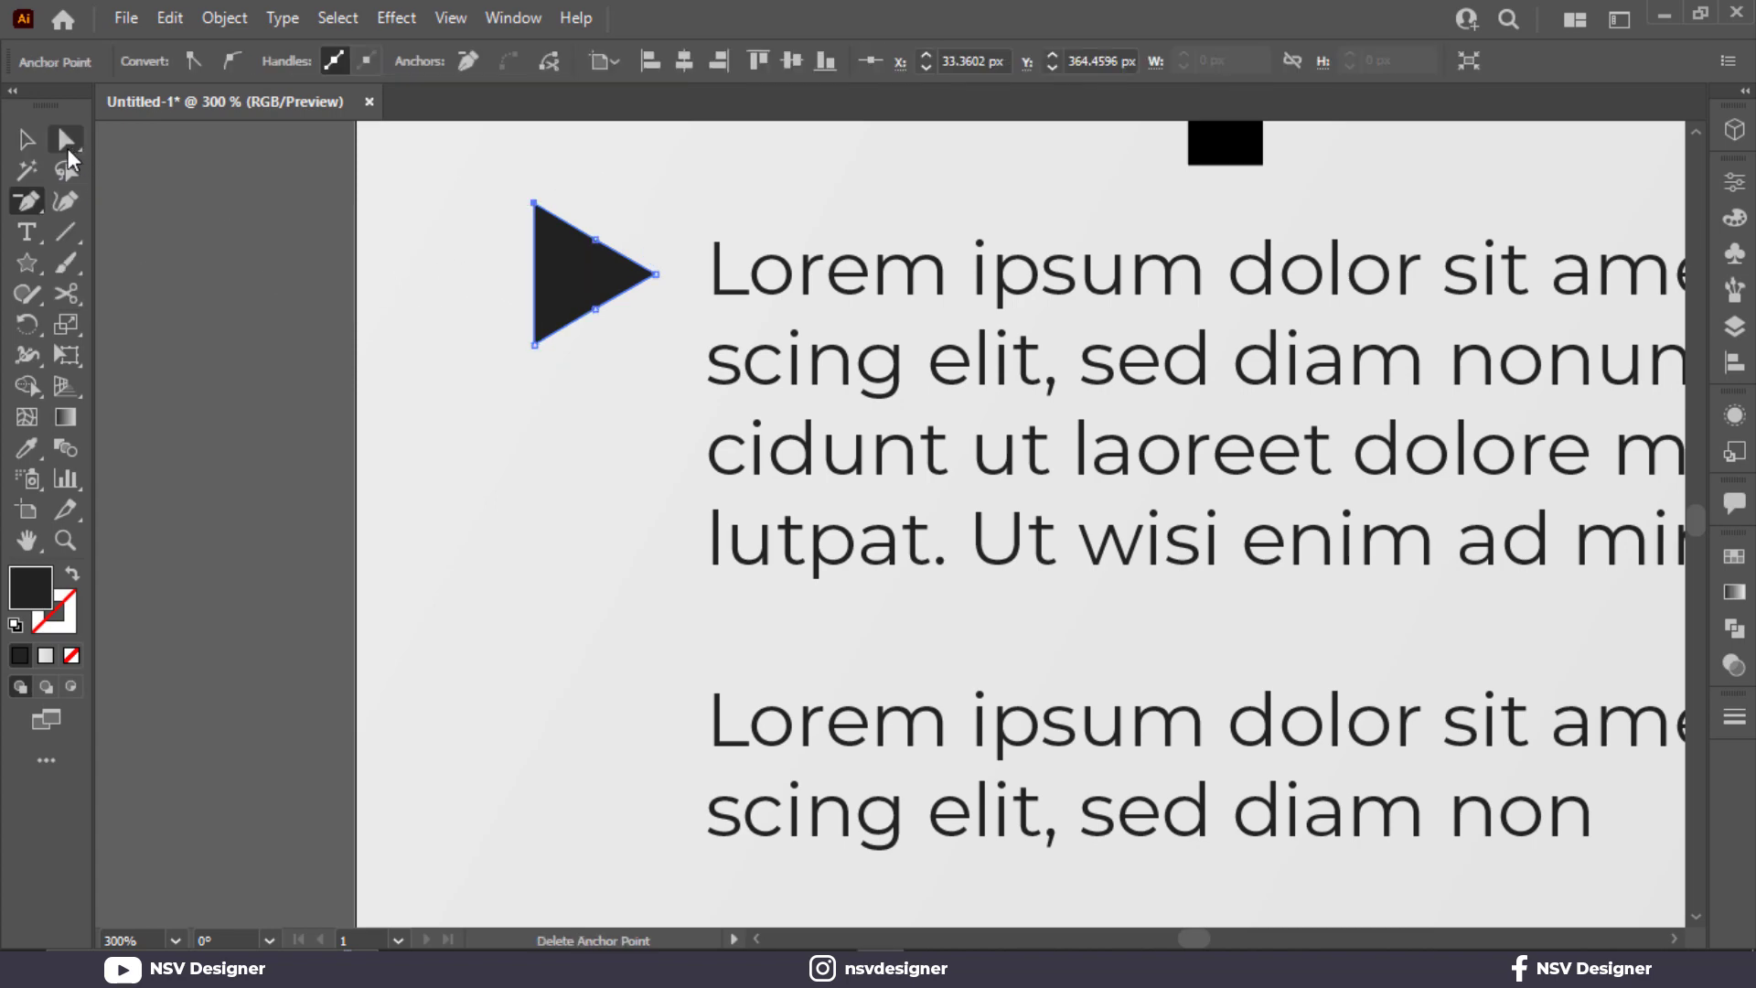
{"action": "left_click", "coordinate": [551, 291]}
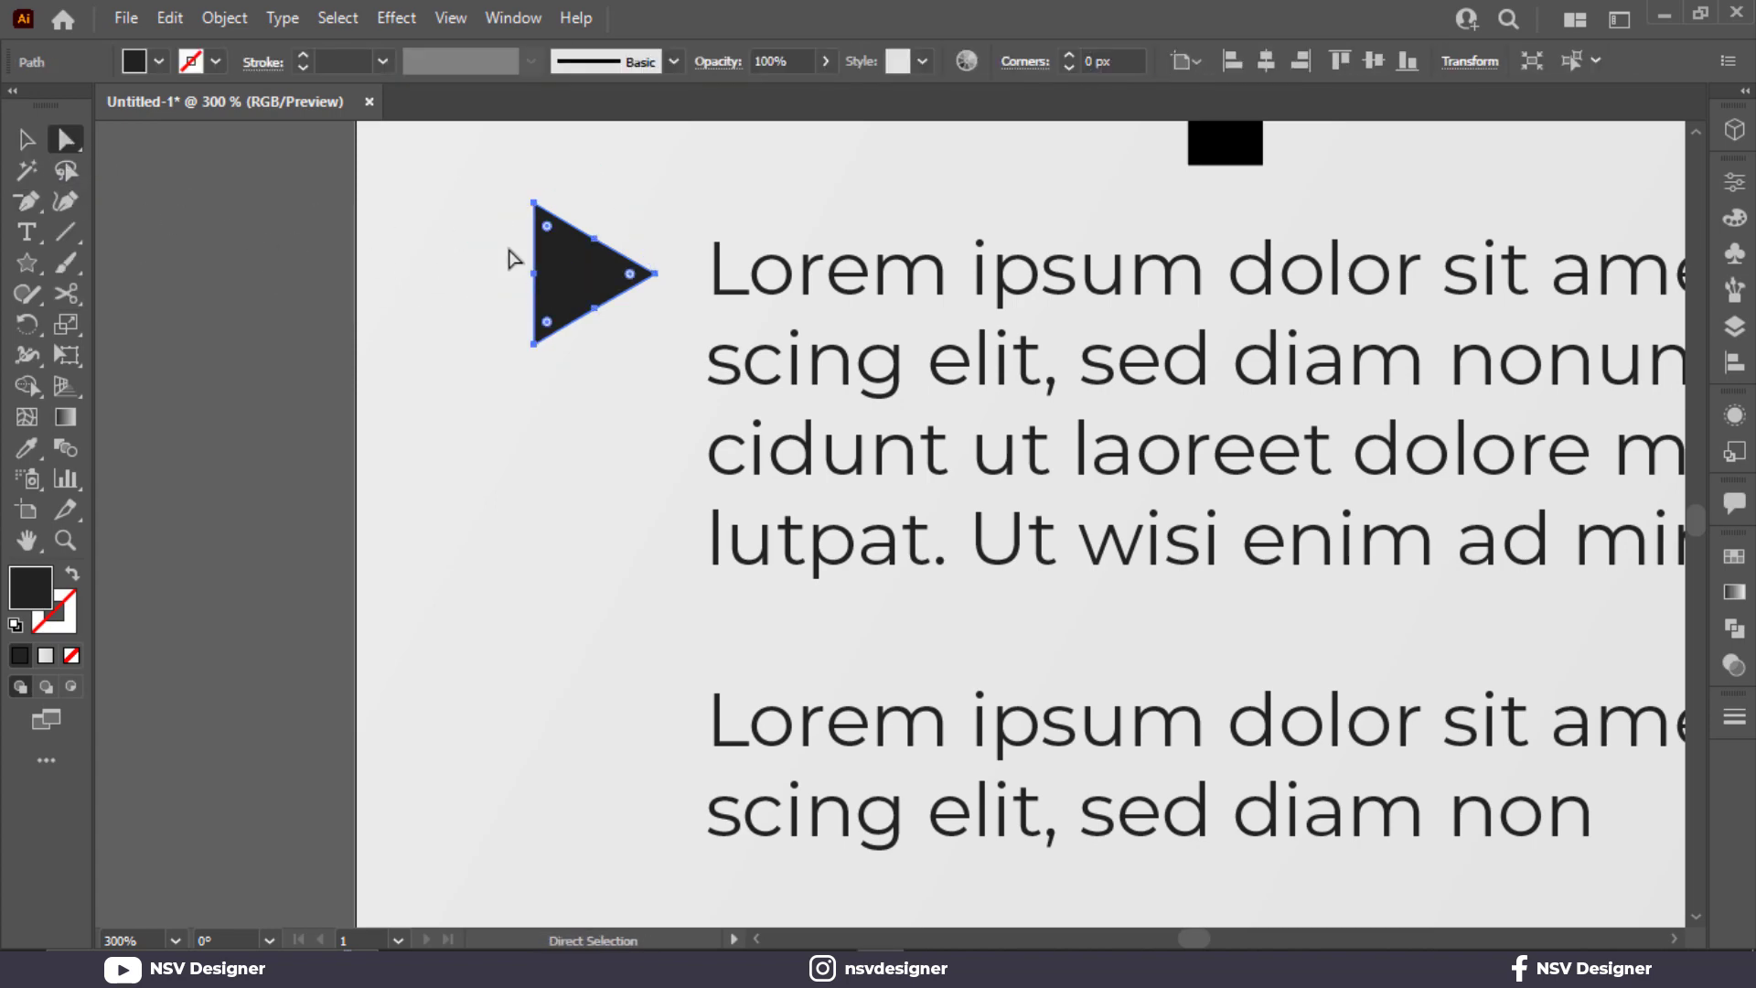
{"action": "left_click_drag", "start_coordinate": [540, 275], "coordinate": [643, 275]}
{"action": "left_click", "coordinate": [590, 452]}
Scale the arrowhead down and align it as a bullet with the first paragraph's opening line.
{"action": "key", "text": "v"}
{"action": "left_click", "coordinate": [611, 295]}
{"action": "left_click", "coordinate": [619, 306]}
{"action": "scroll", "coordinate": [643, 274], "scroll_direction": "up", "scroll_amount": 4}
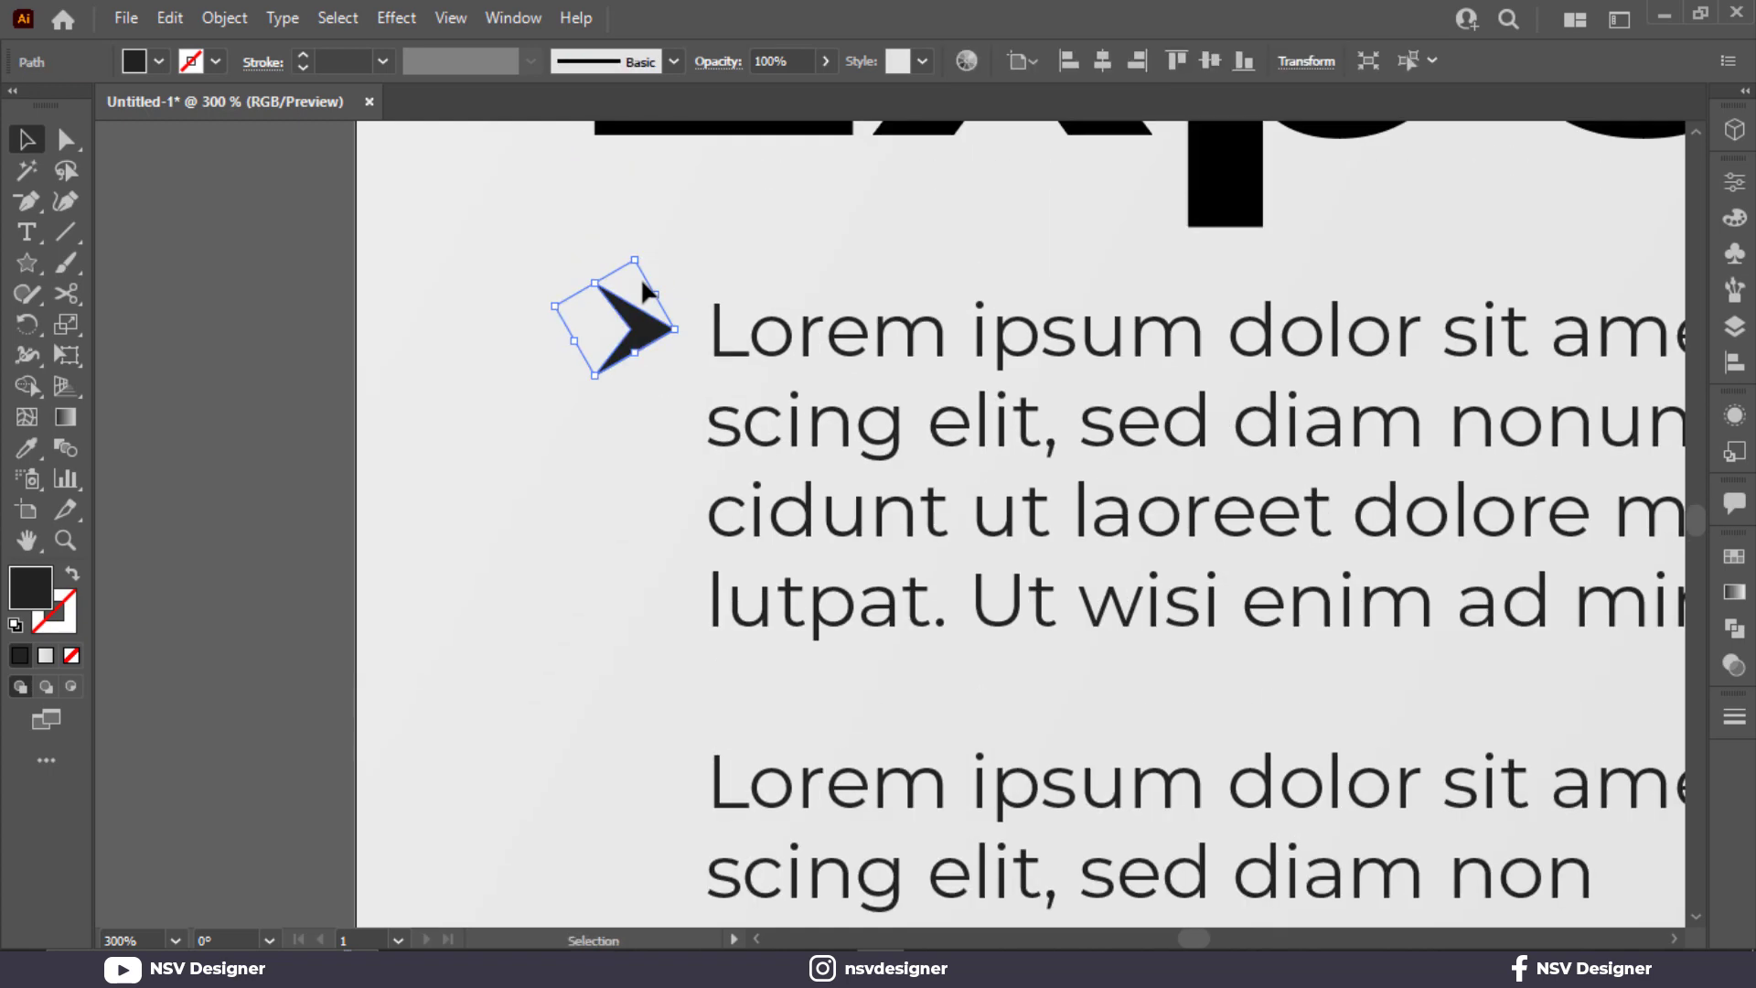
{"action": "left_click_drag", "start_coordinate": [647, 439], "coordinate": [651, 442]}
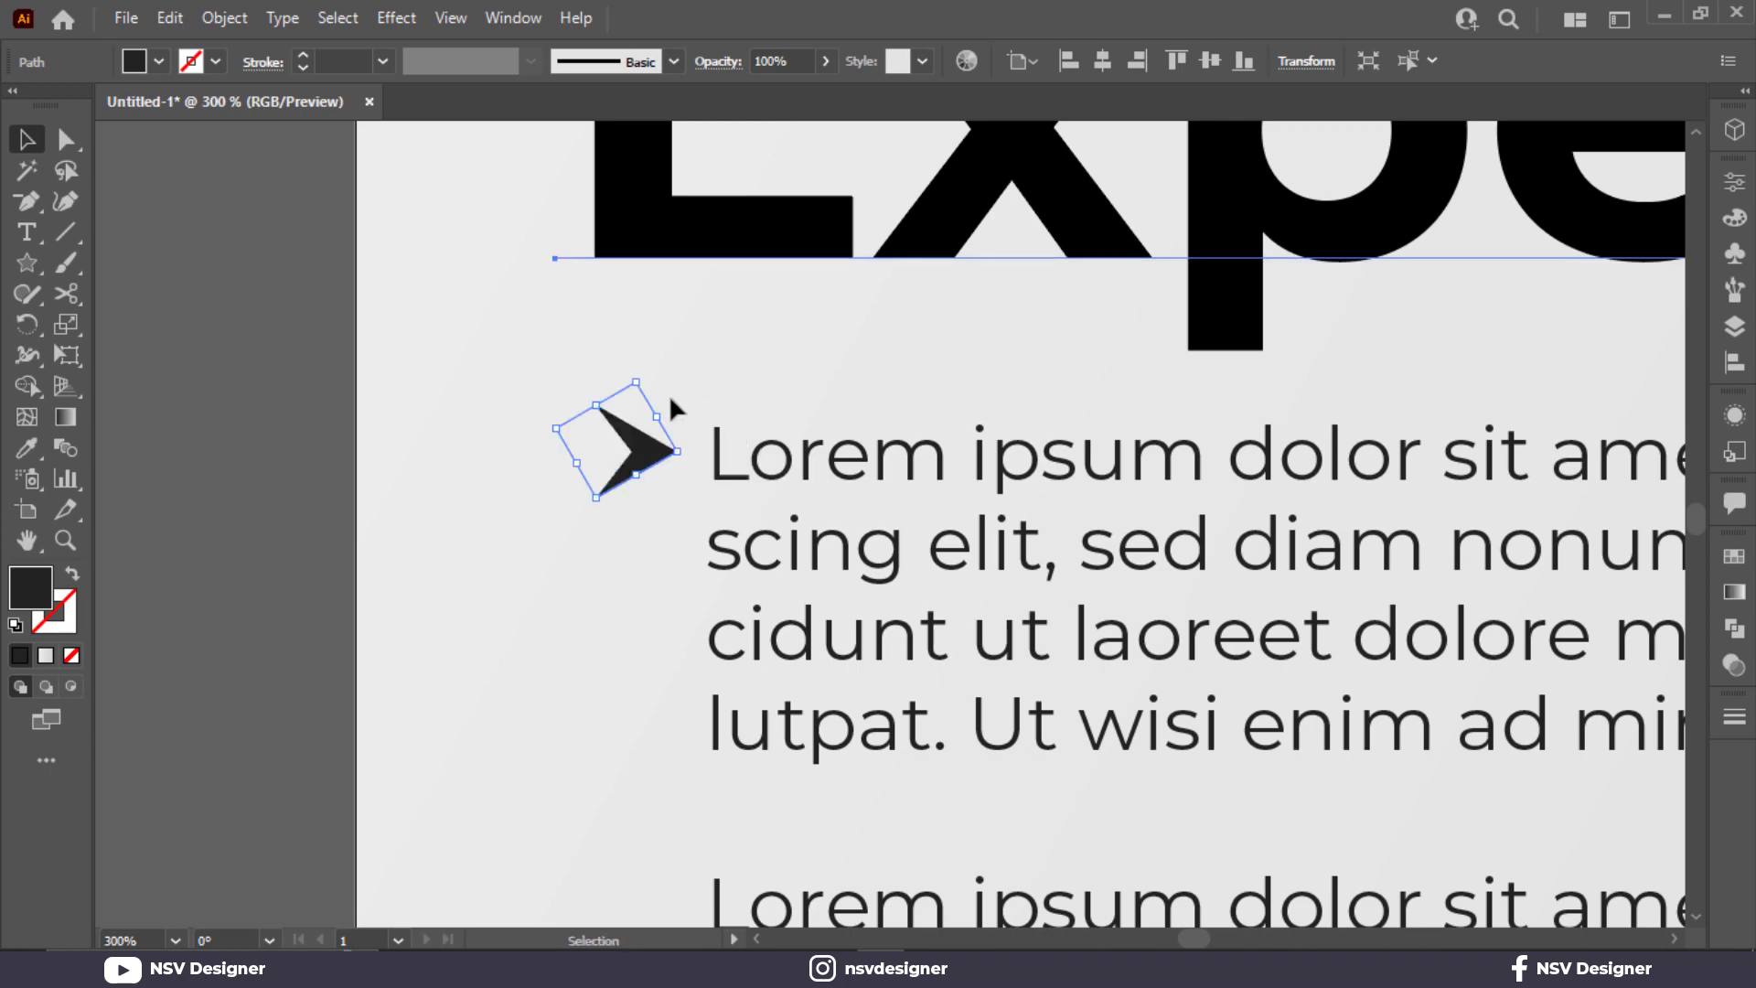
{"action": "left_click", "coordinate": [669, 390]}
Duplicate the arrowhead bullet straight down beside the second paragraph's opening line.
{"action": "scroll", "coordinate": [659, 429], "scroll_direction": "down", "scroll_amount": 3}
{"action": "left_click", "coordinate": [654, 465]}
{"action": "left_click_drag", "start_coordinate": [635, 338], "coordinate": [637, 790]}
{"action": "left_click", "coordinate": [629, 600]}
{"action": "key", "text": "ctrl+0"}
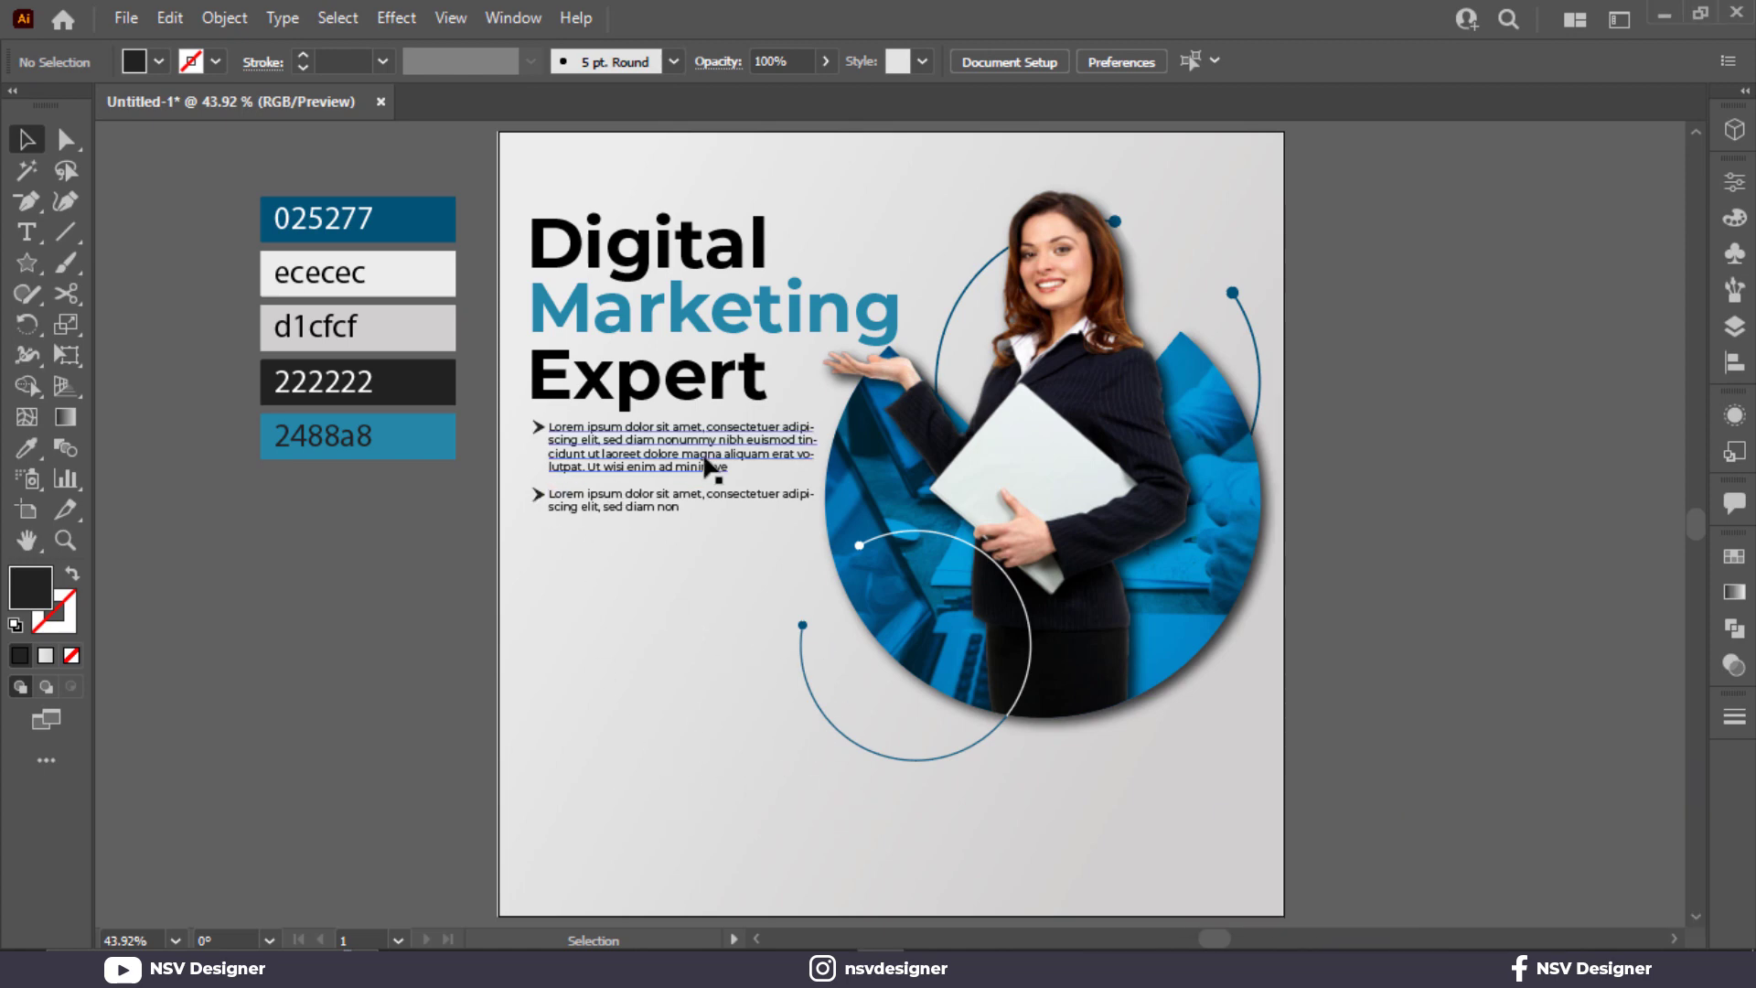
Lock the gradient background rectangle in place.
{"action": "key", "text": "ctrl+a"}
{"action": "left_click", "coordinate": [1474, 536]}
{"action": "left_click", "coordinate": [1206, 847]}
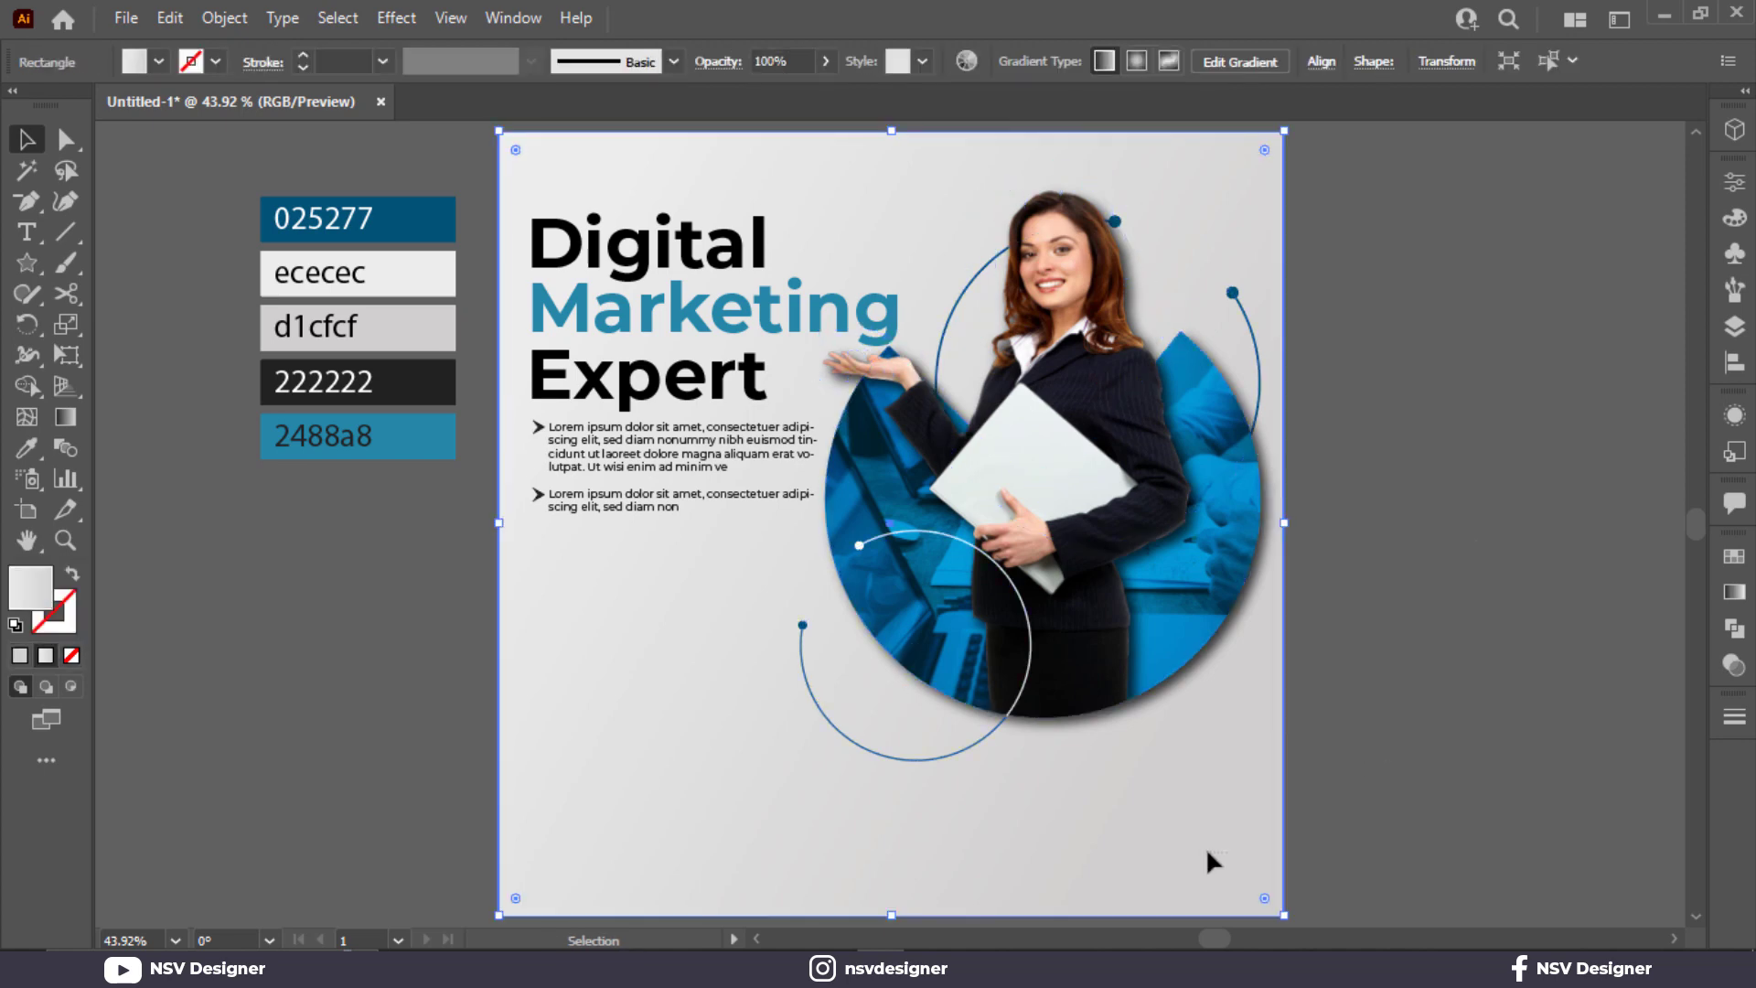
{"action": "key", "text": "ctrl+2"}
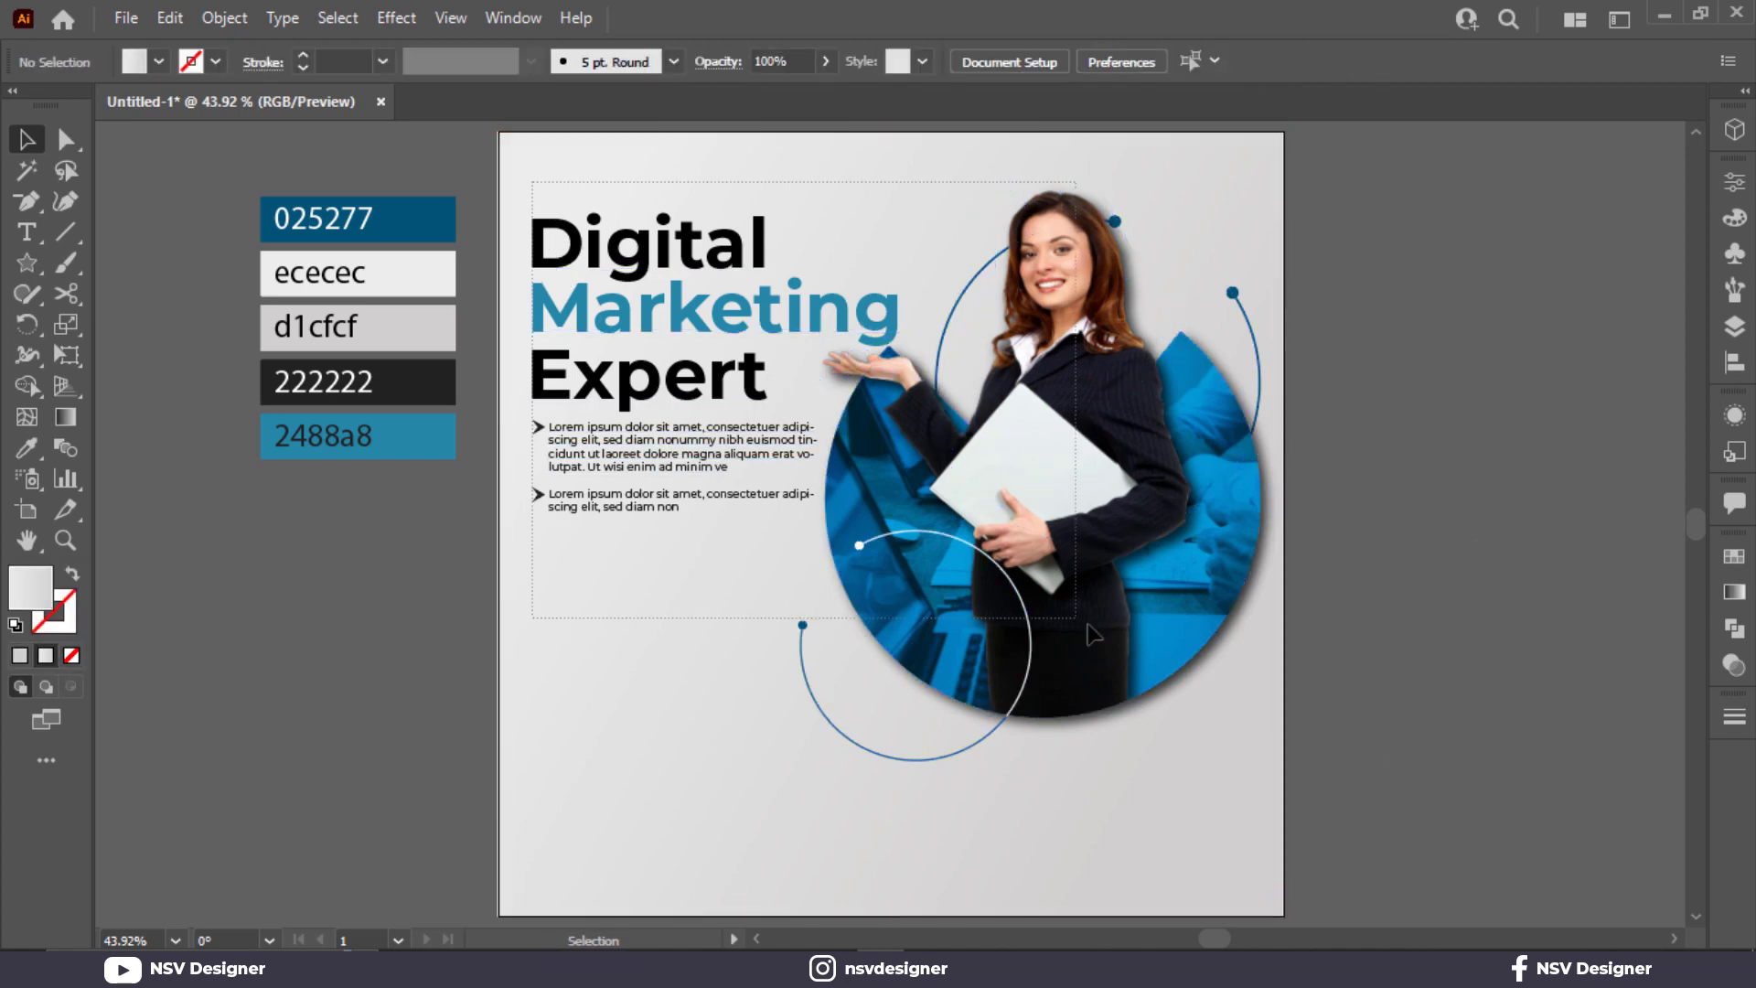
Move all the unlocked text, arcs and photo artwork together slightly down on the artboard.
{"action": "key", "text": "ctrl+a"}
{"action": "left_click_drag", "start_coordinate": [1125, 517], "coordinate": [1123, 581]}
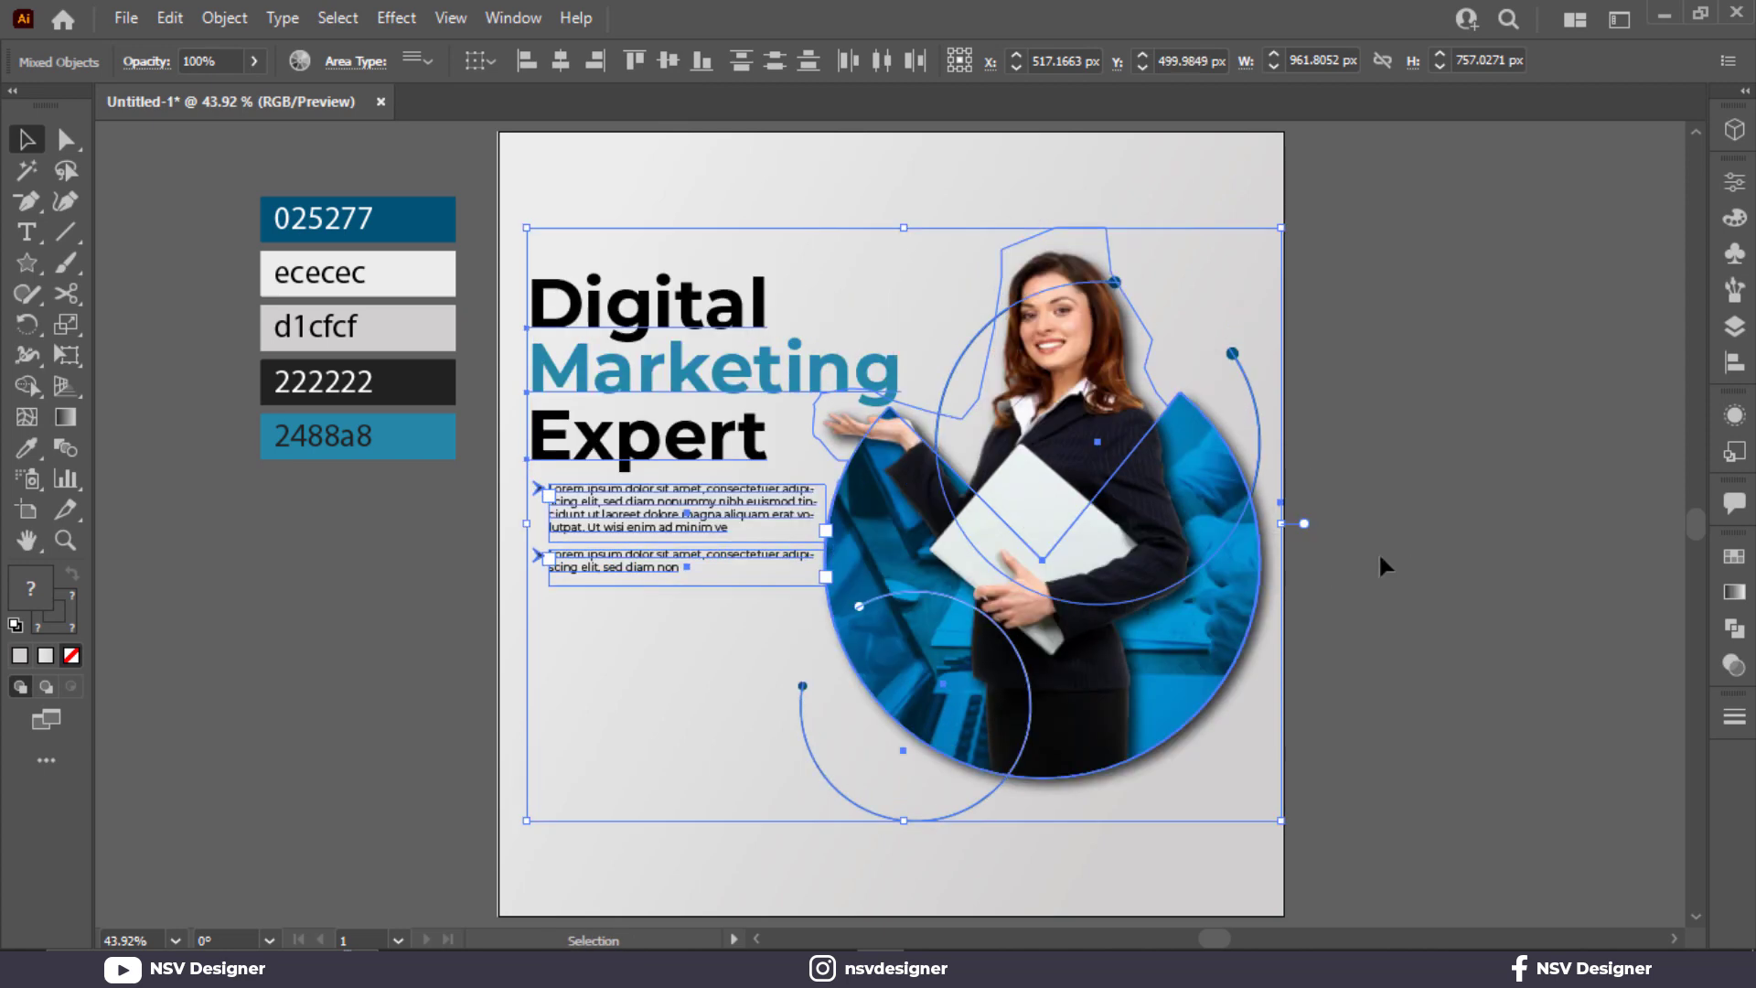
{"action": "left_click_drag", "start_coordinate": [1200, 521], "coordinate": [1200, 499]}
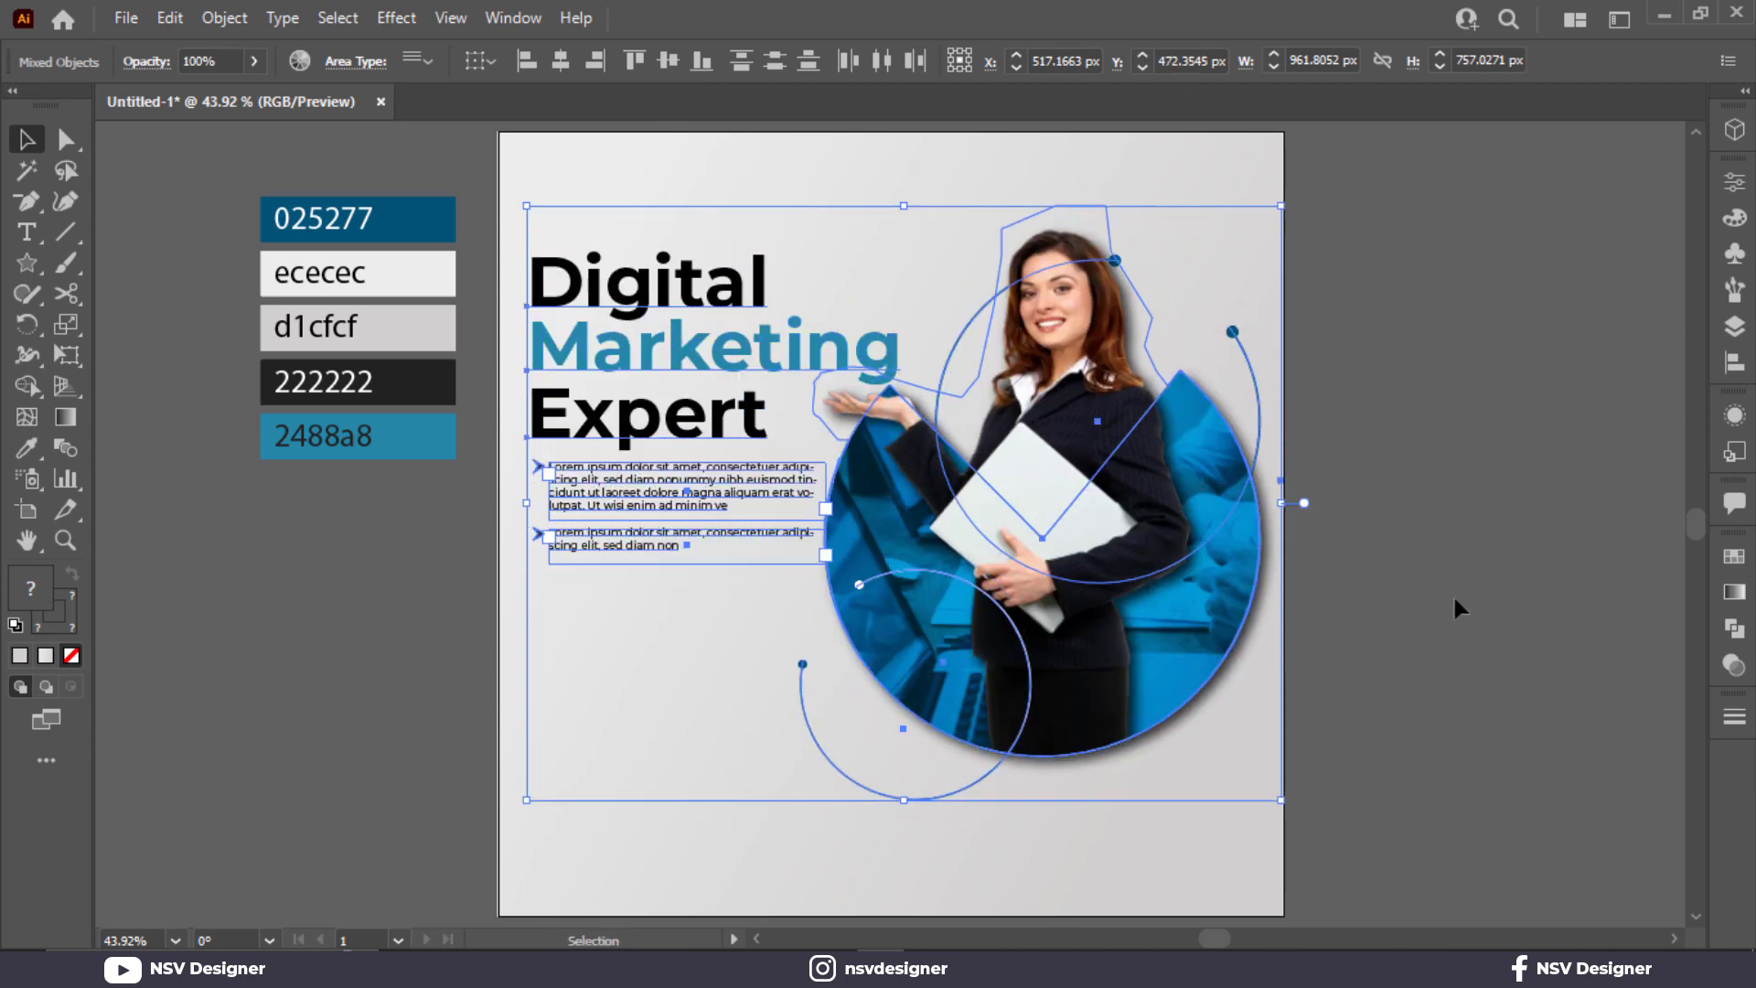
{"action": "left_click", "coordinate": [1454, 600]}
Draw a small rectangle below the two bulleted paragraphs and fill it with the 025277 sample colour.
{"action": "right_click", "coordinate": [33, 267]}
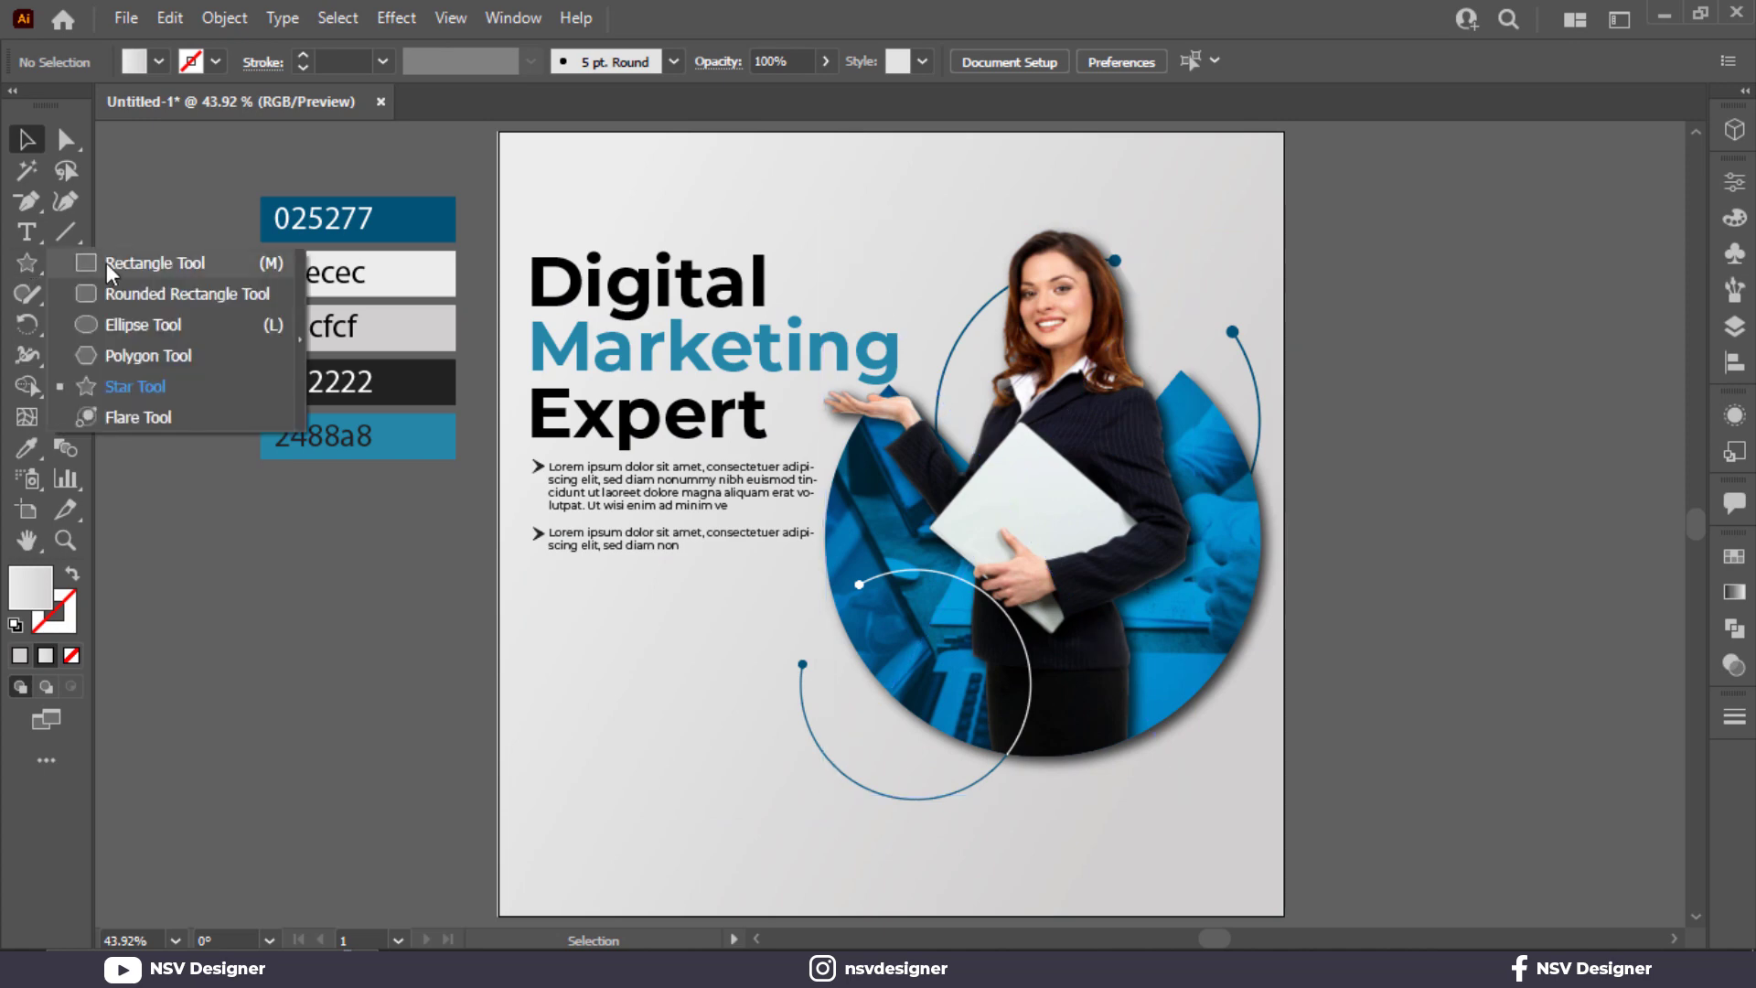
{"action": "left_click", "coordinate": [106, 263]}
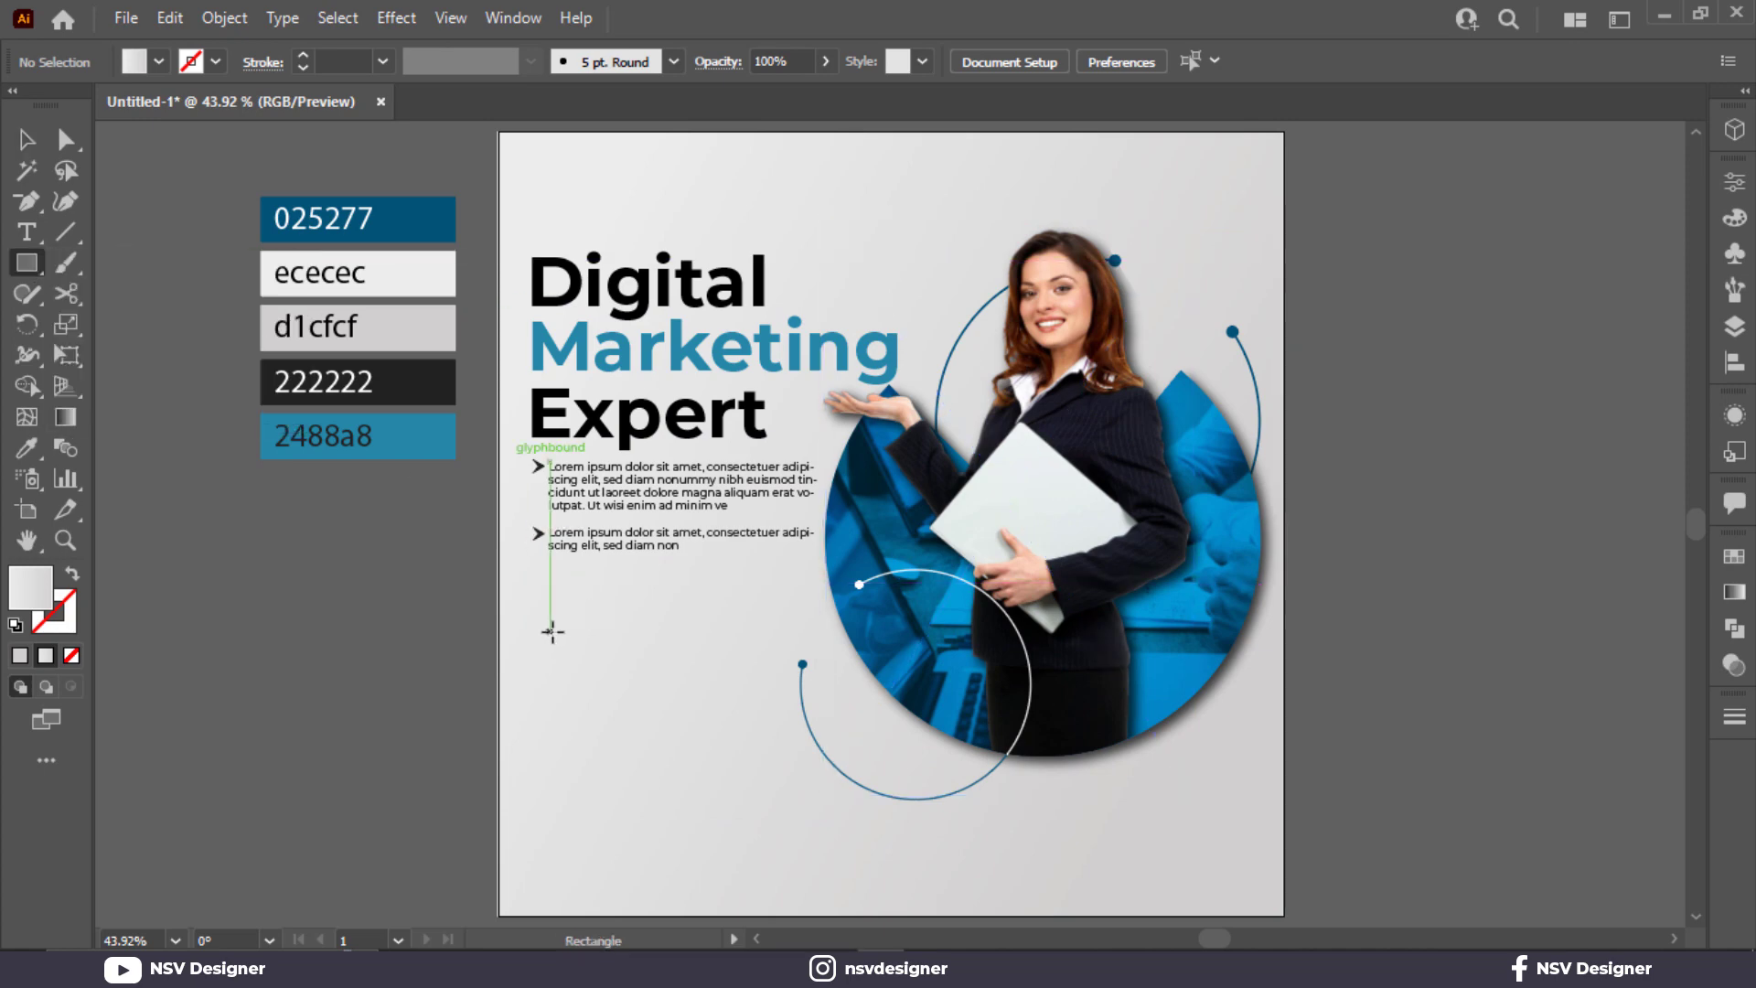
{"action": "left_click_drag", "start_coordinate": [549, 631], "coordinate": [734, 684]}
{"action": "key", "text": "i"}
{"action": "left_click", "coordinate": [403, 219]}
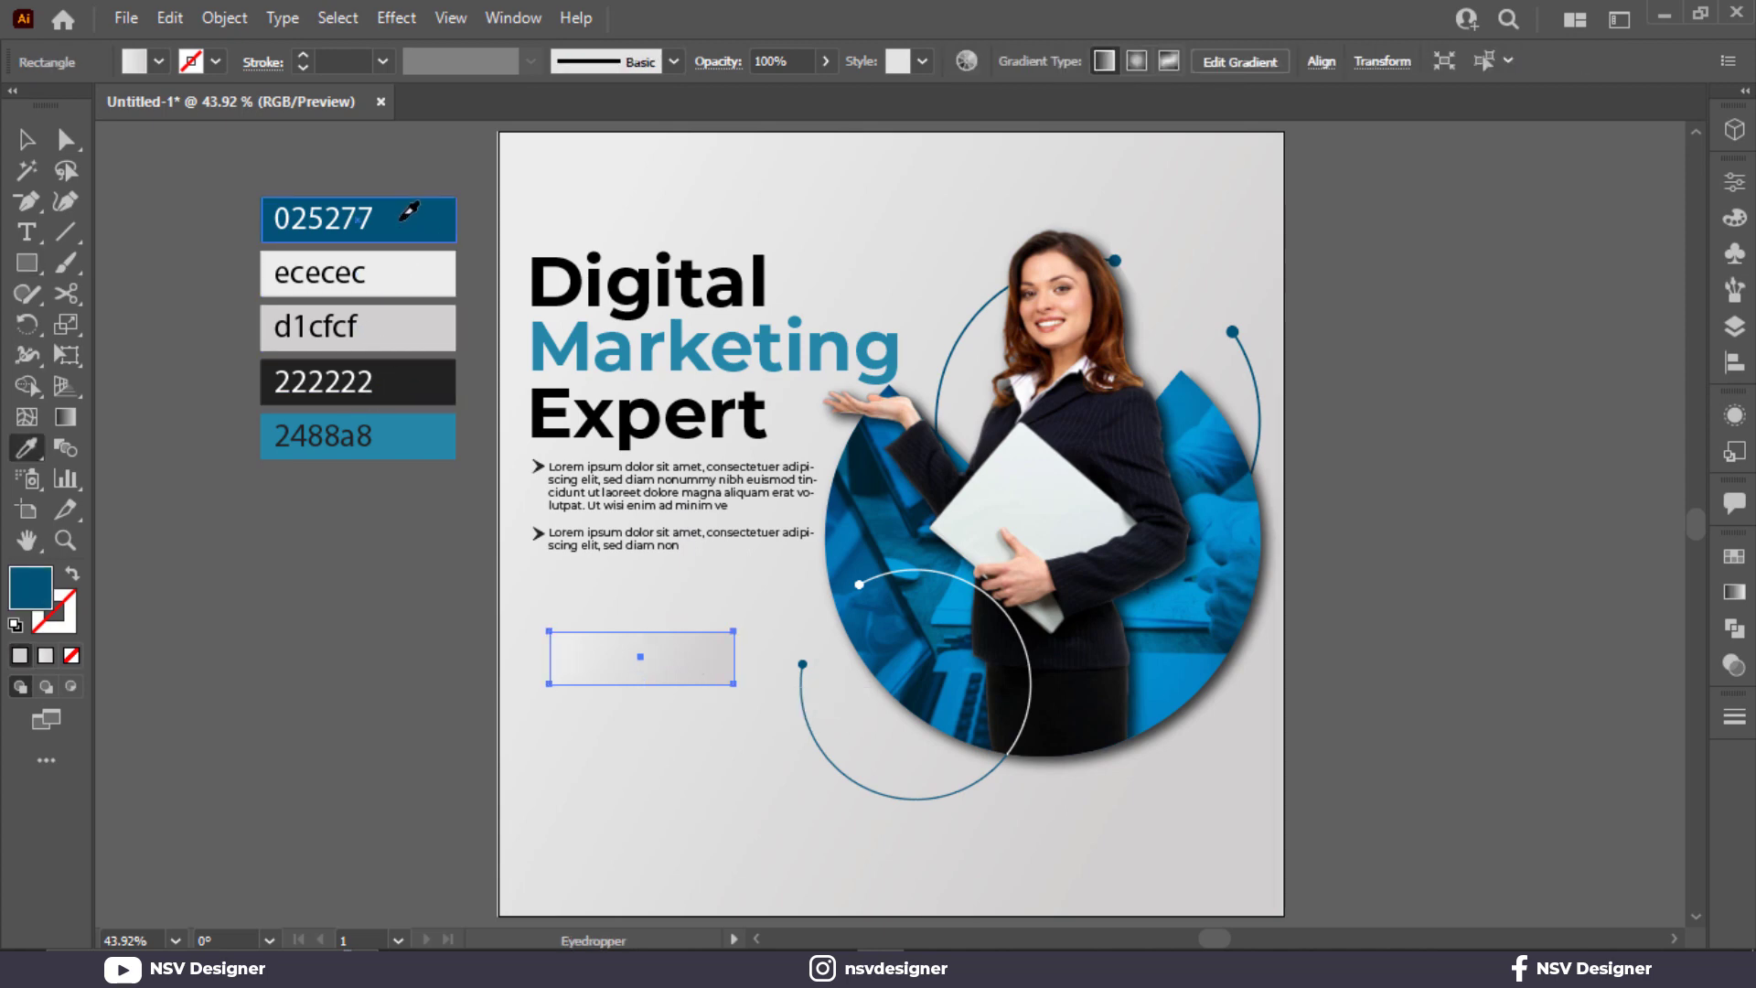
{"action": "left_click", "coordinate": [27, 140]}
Give the rectangle a linear gradient running from the 025277 sample colour to the 2488a8 sample colour.
{"action": "left_click", "coordinate": [1734, 592]}
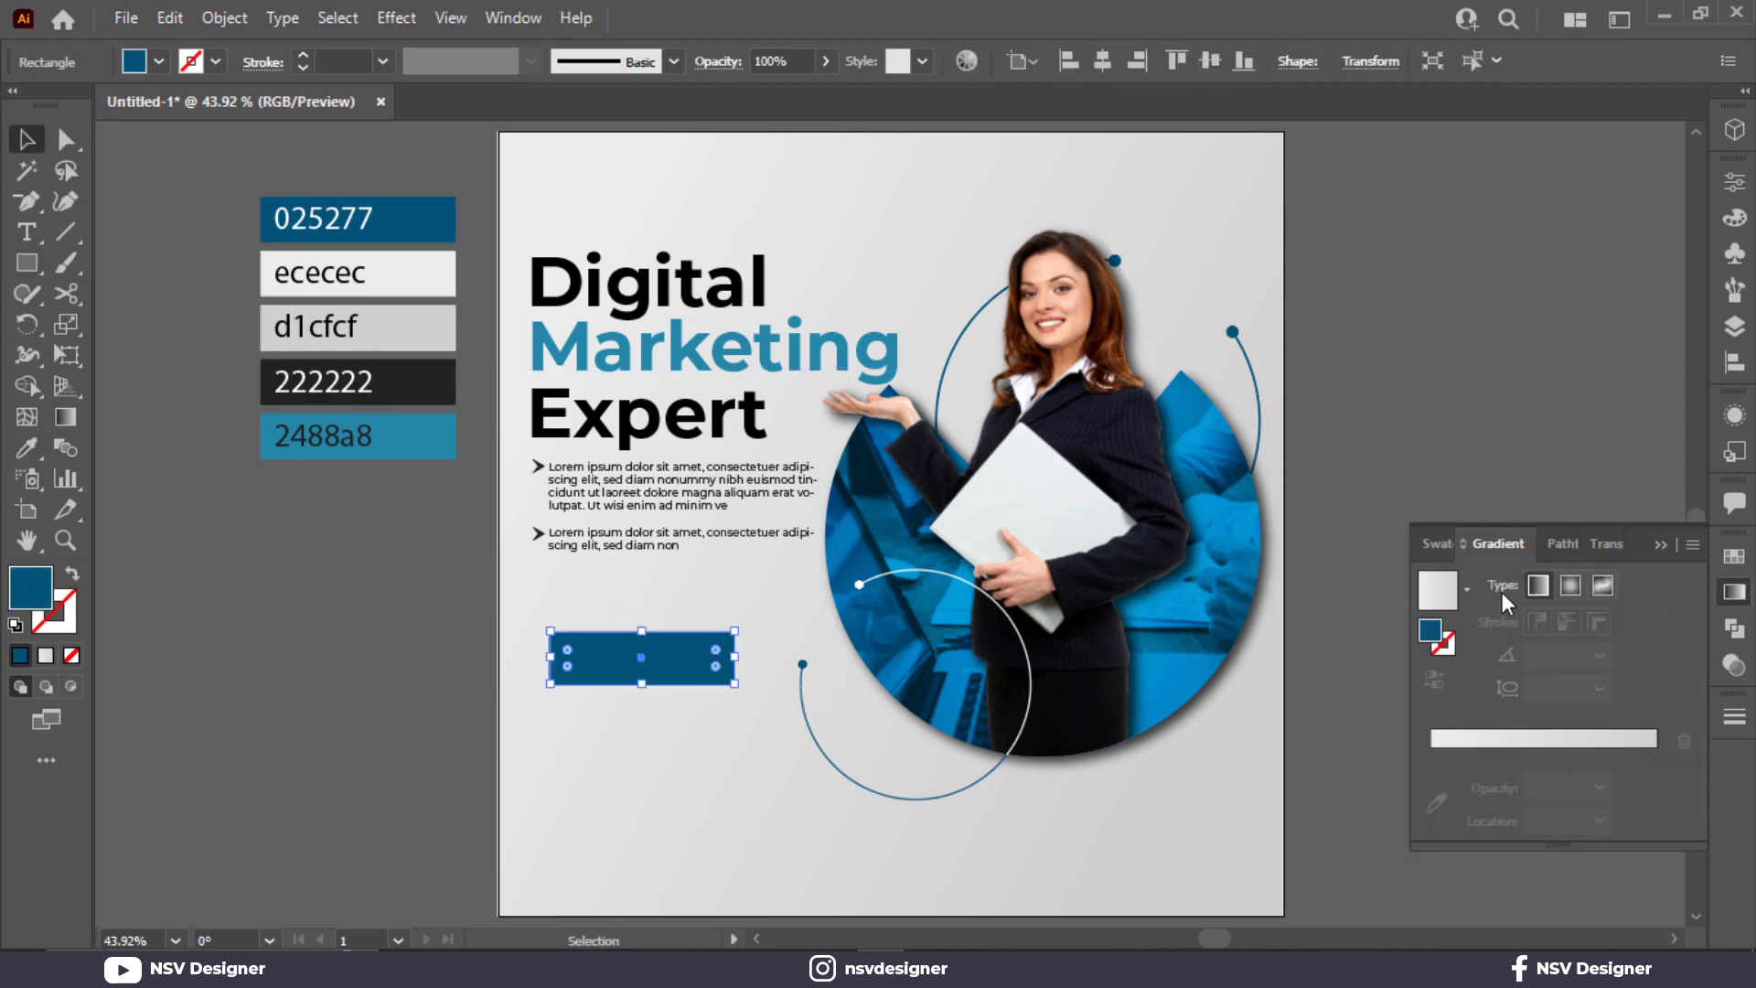
{"action": "left_click", "coordinate": [1540, 585]}
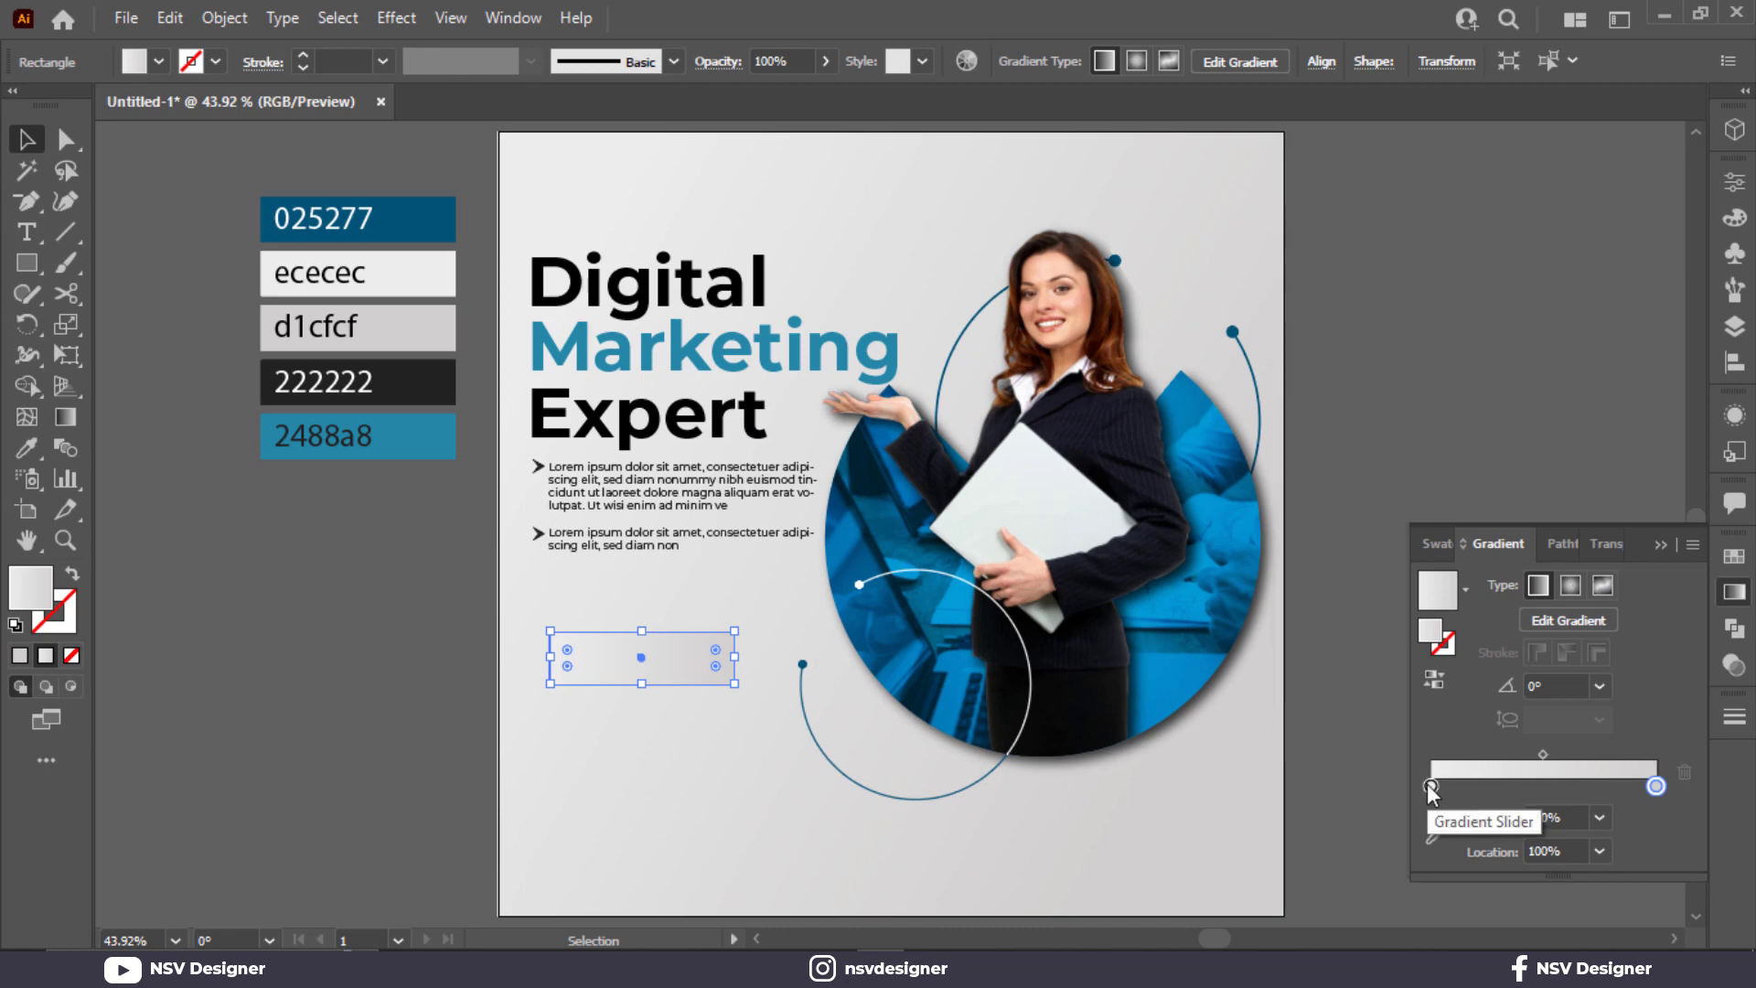
{"action": "left_click", "coordinate": [1430, 785]}
{"action": "left_click", "coordinate": [1435, 834]}
{"action": "left_click", "coordinate": [412, 239]}
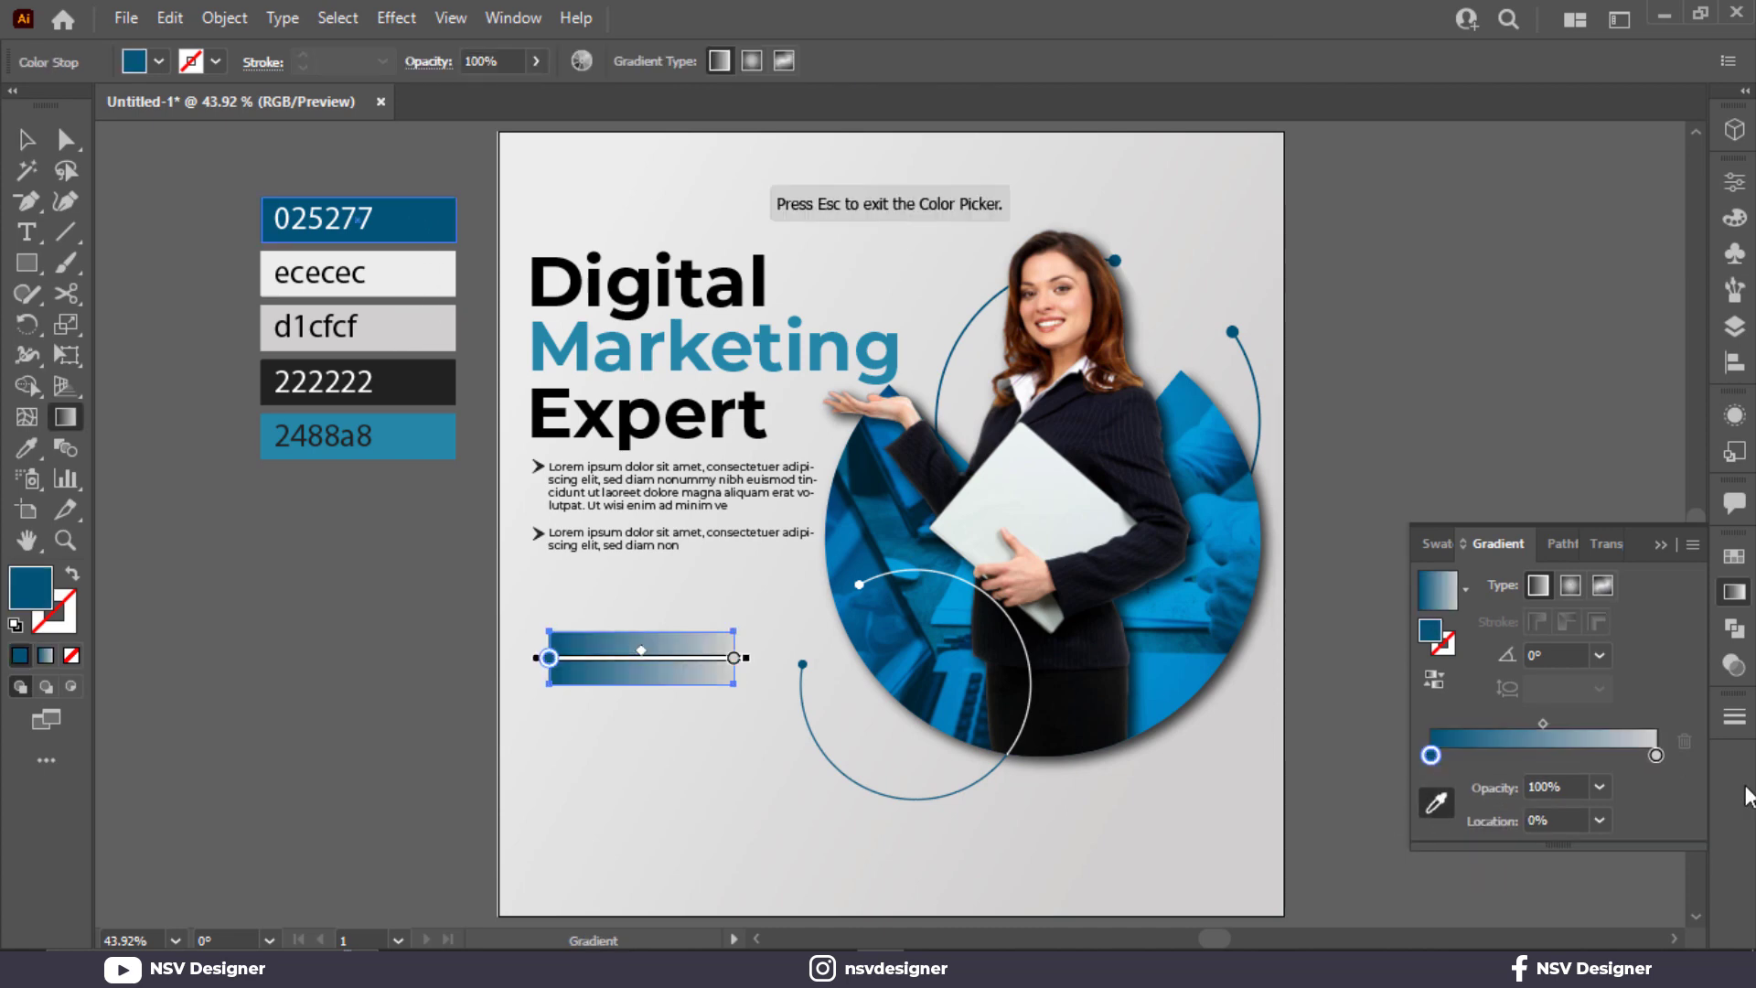
{"action": "left_click", "coordinate": [1657, 756]}
{"action": "left_click", "coordinate": [438, 432]}
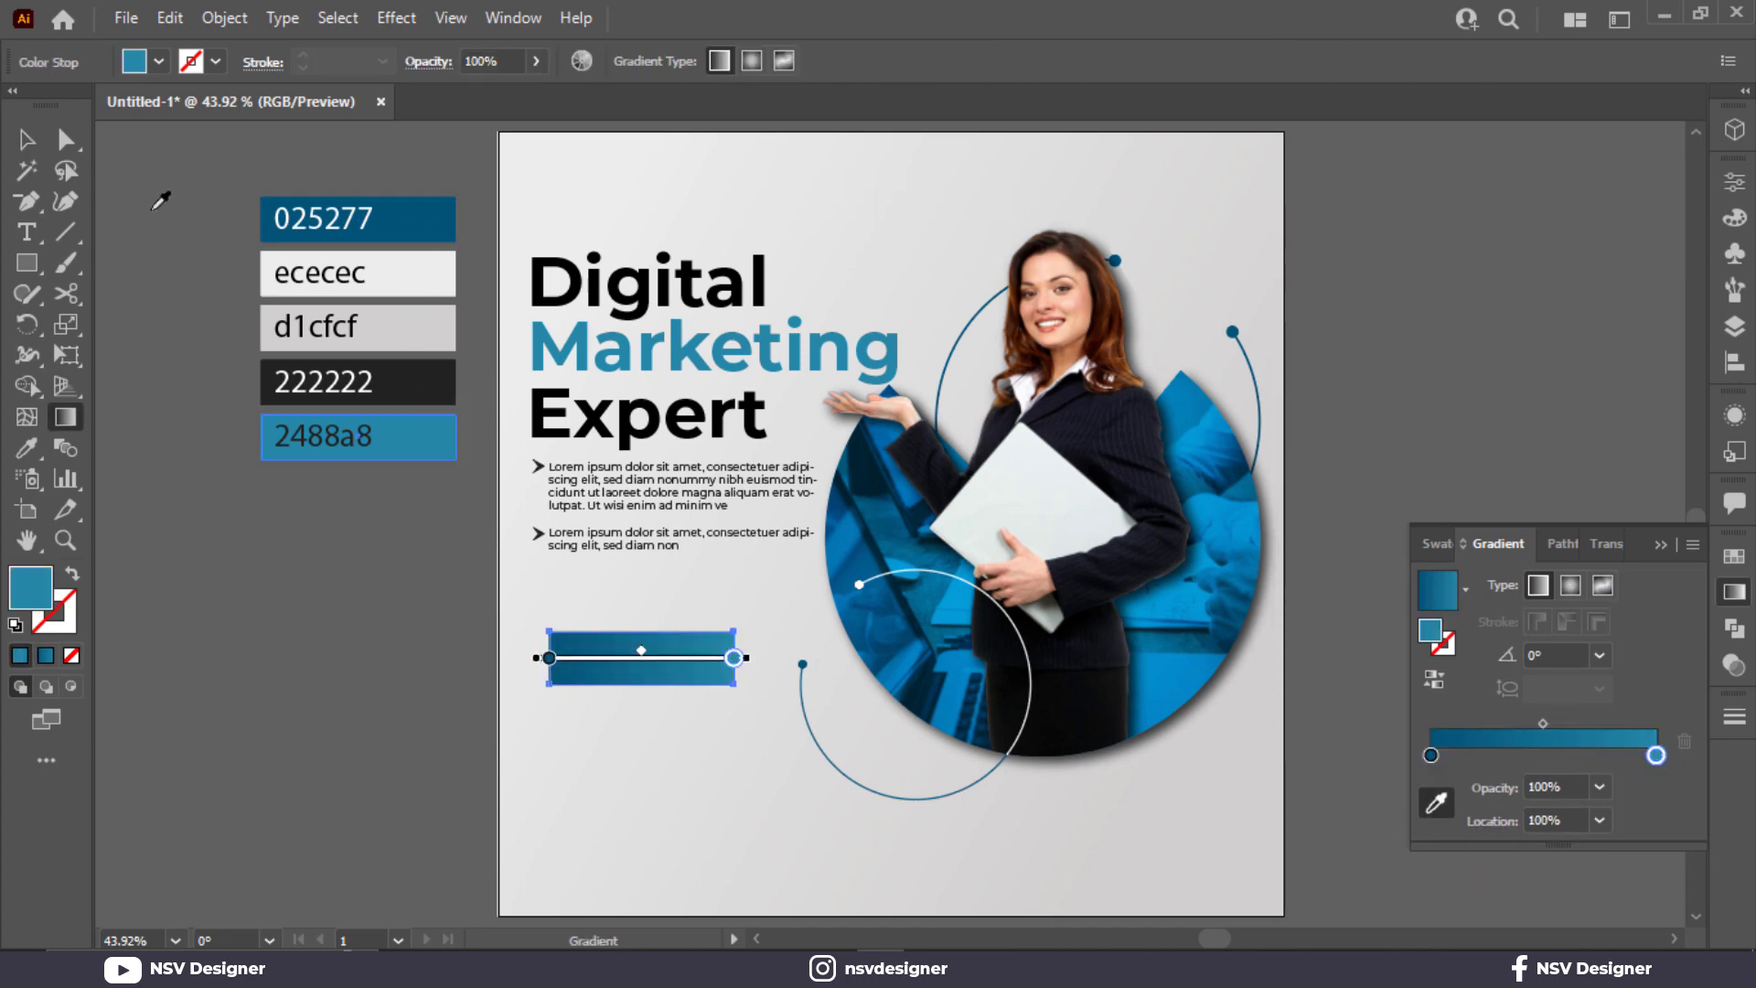
{"action": "left_click", "coordinate": [34, 148]}
Widen the gradient rectangle slightly and round its corners fully into a pill shape.
{"action": "scroll", "coordinate": [673, 678], "scroll_direction": "up", "scroll_amount": 2}
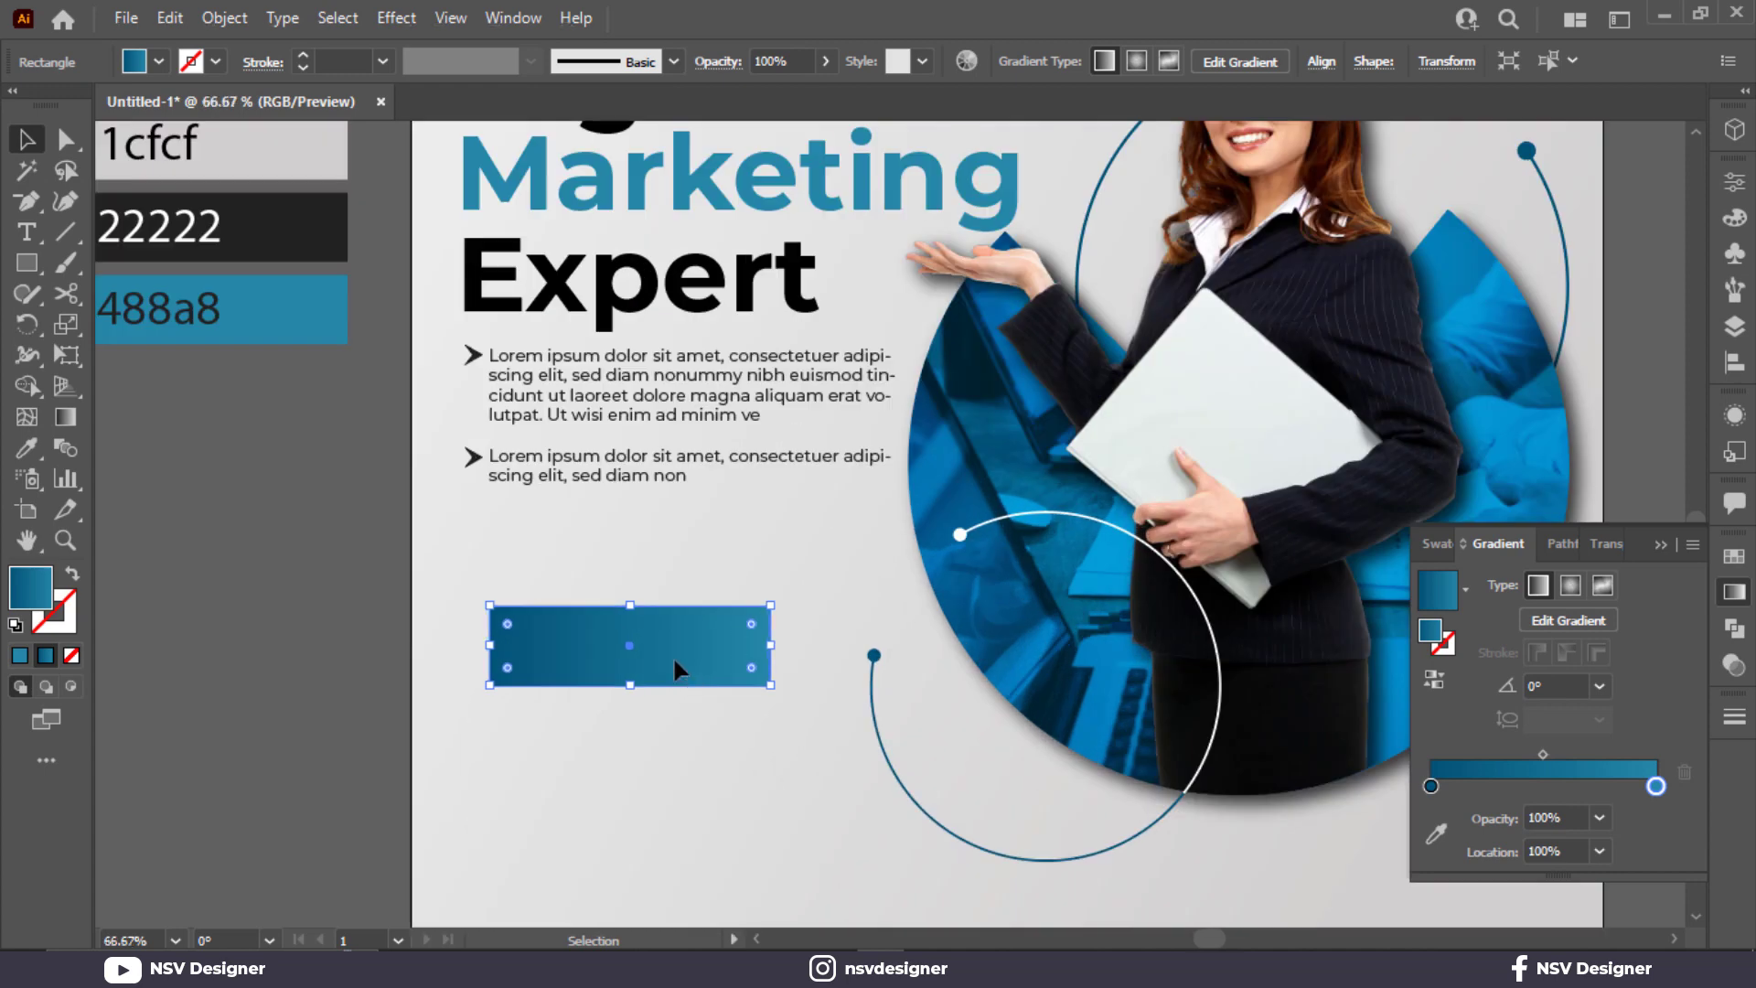
{"action": "scroll", "coordinate": [674, 659], "scroll_direction": "up", "scroll_amount": 1}
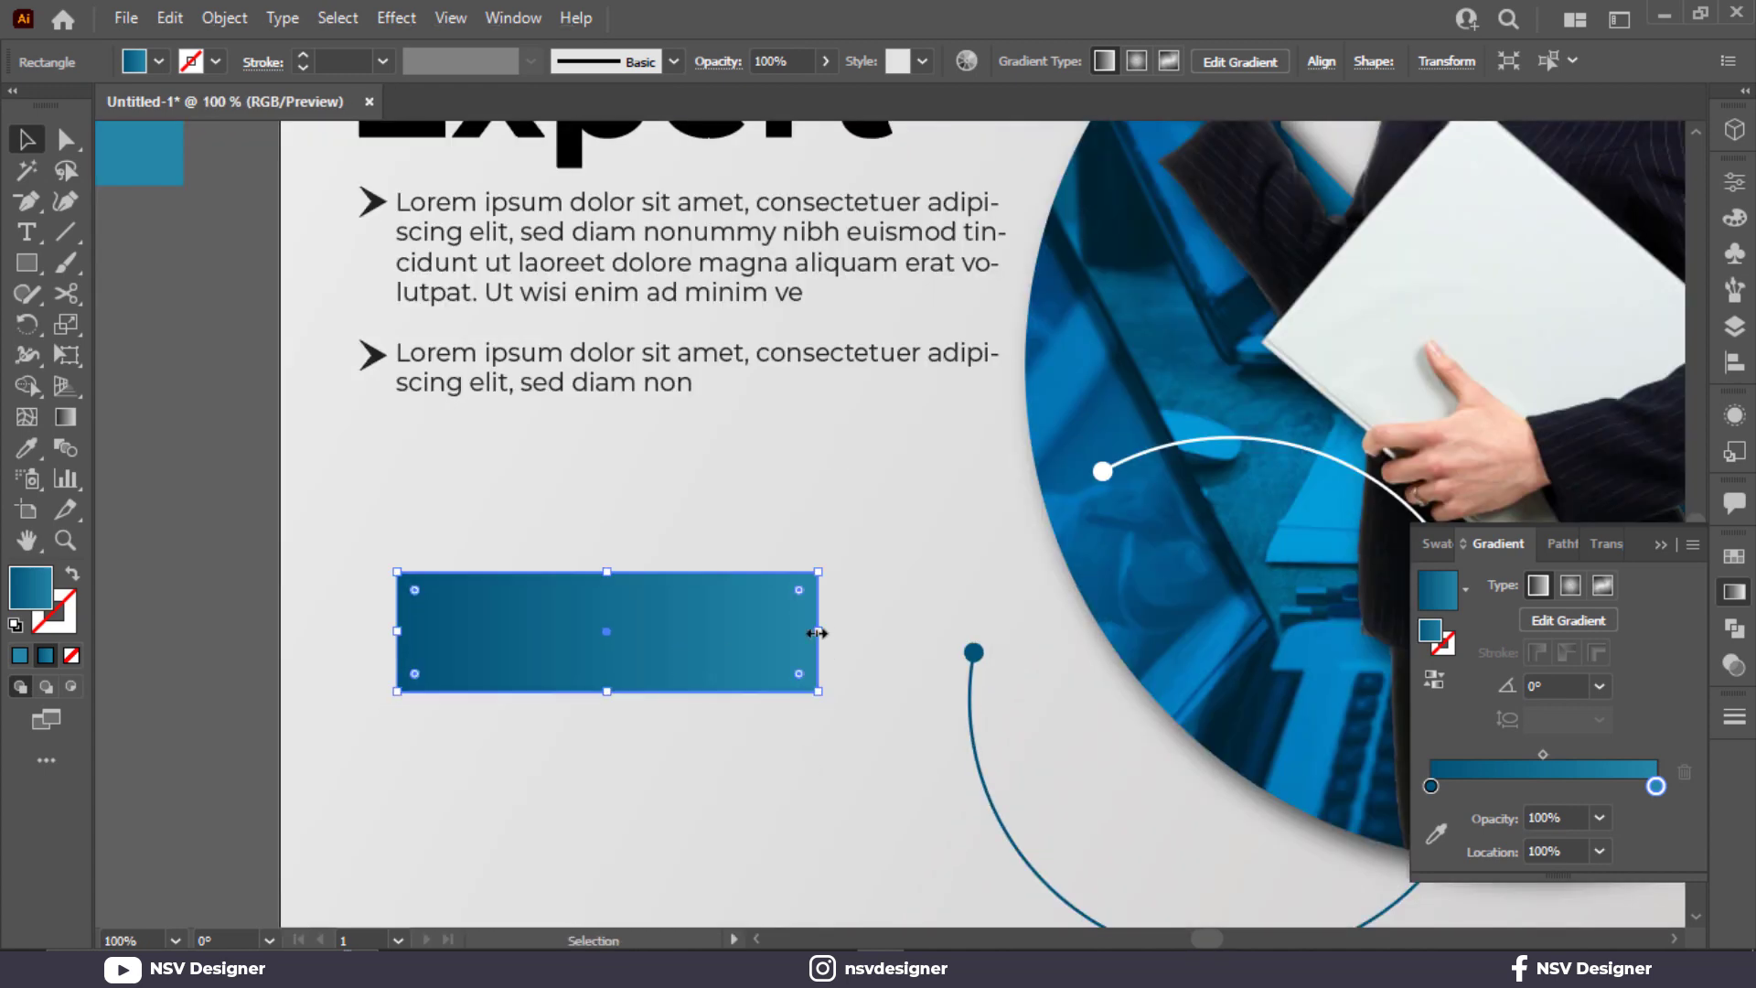
{"action": "left_click_drag", "start_coordinate": [817, 633], "coordinate": [547, 496]}
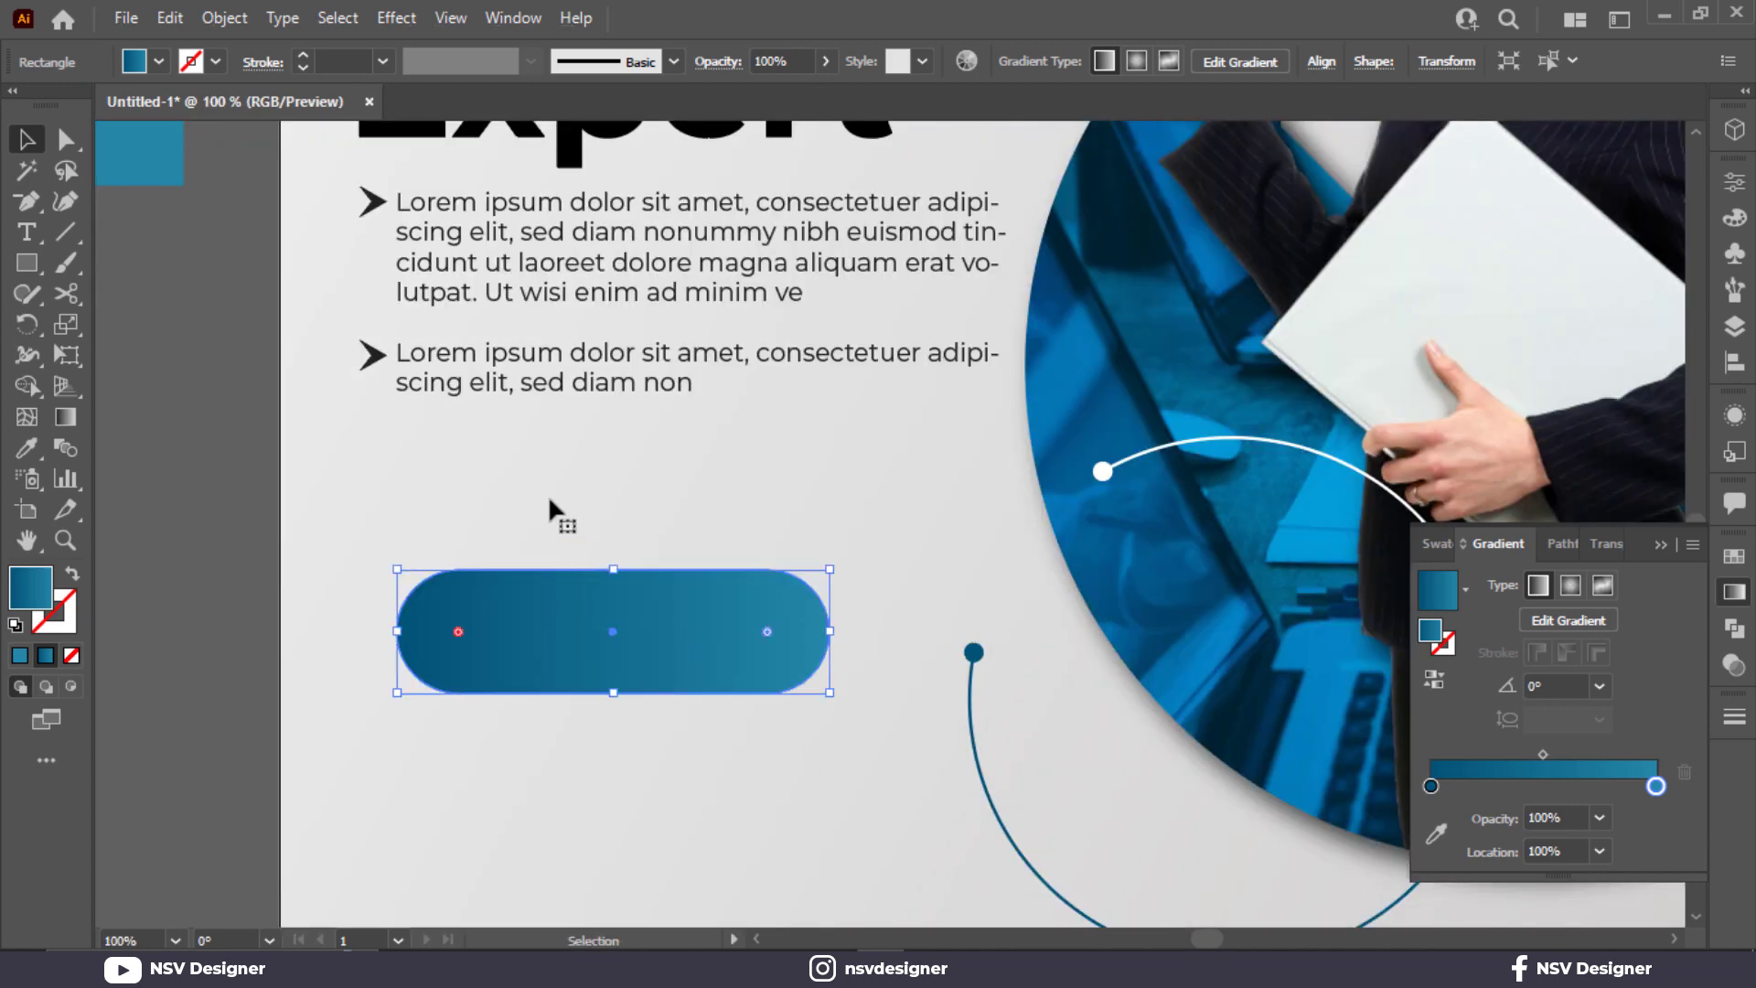
Create an offset path 6 px outside the gradient pill.
{"action": "left_click", "coordinate": [233, 20]}
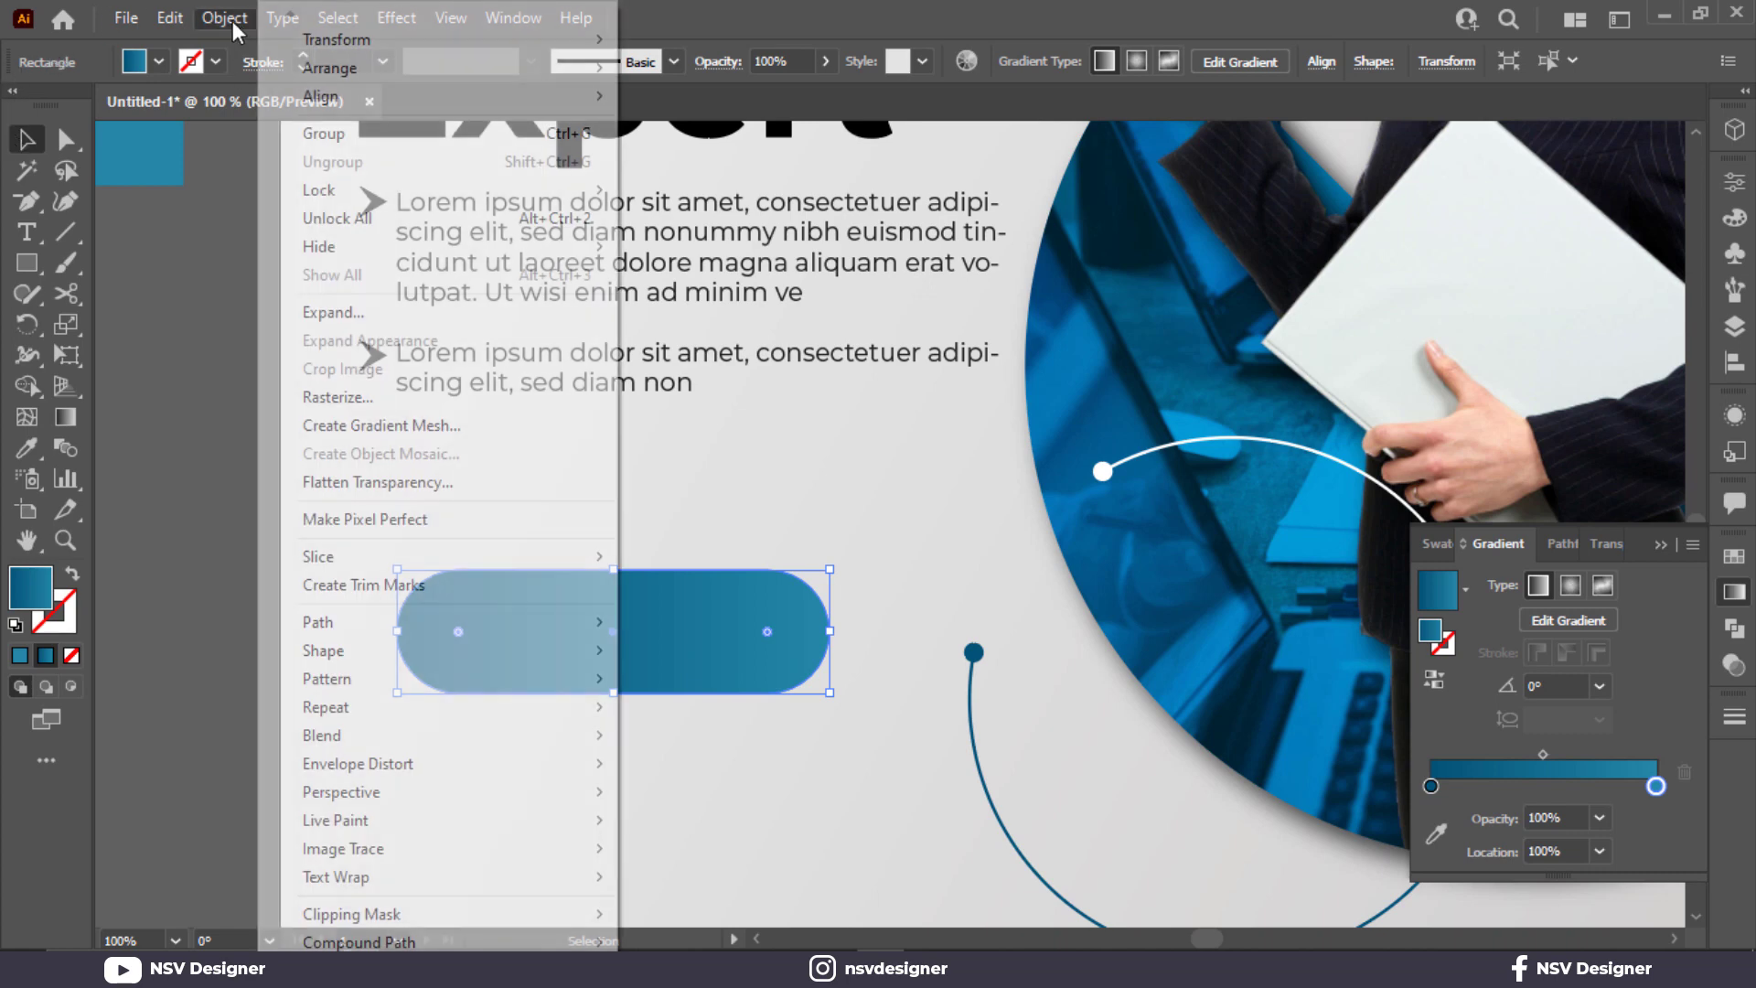
{"action": "mouse_move", "coordinate": [345, 622]}
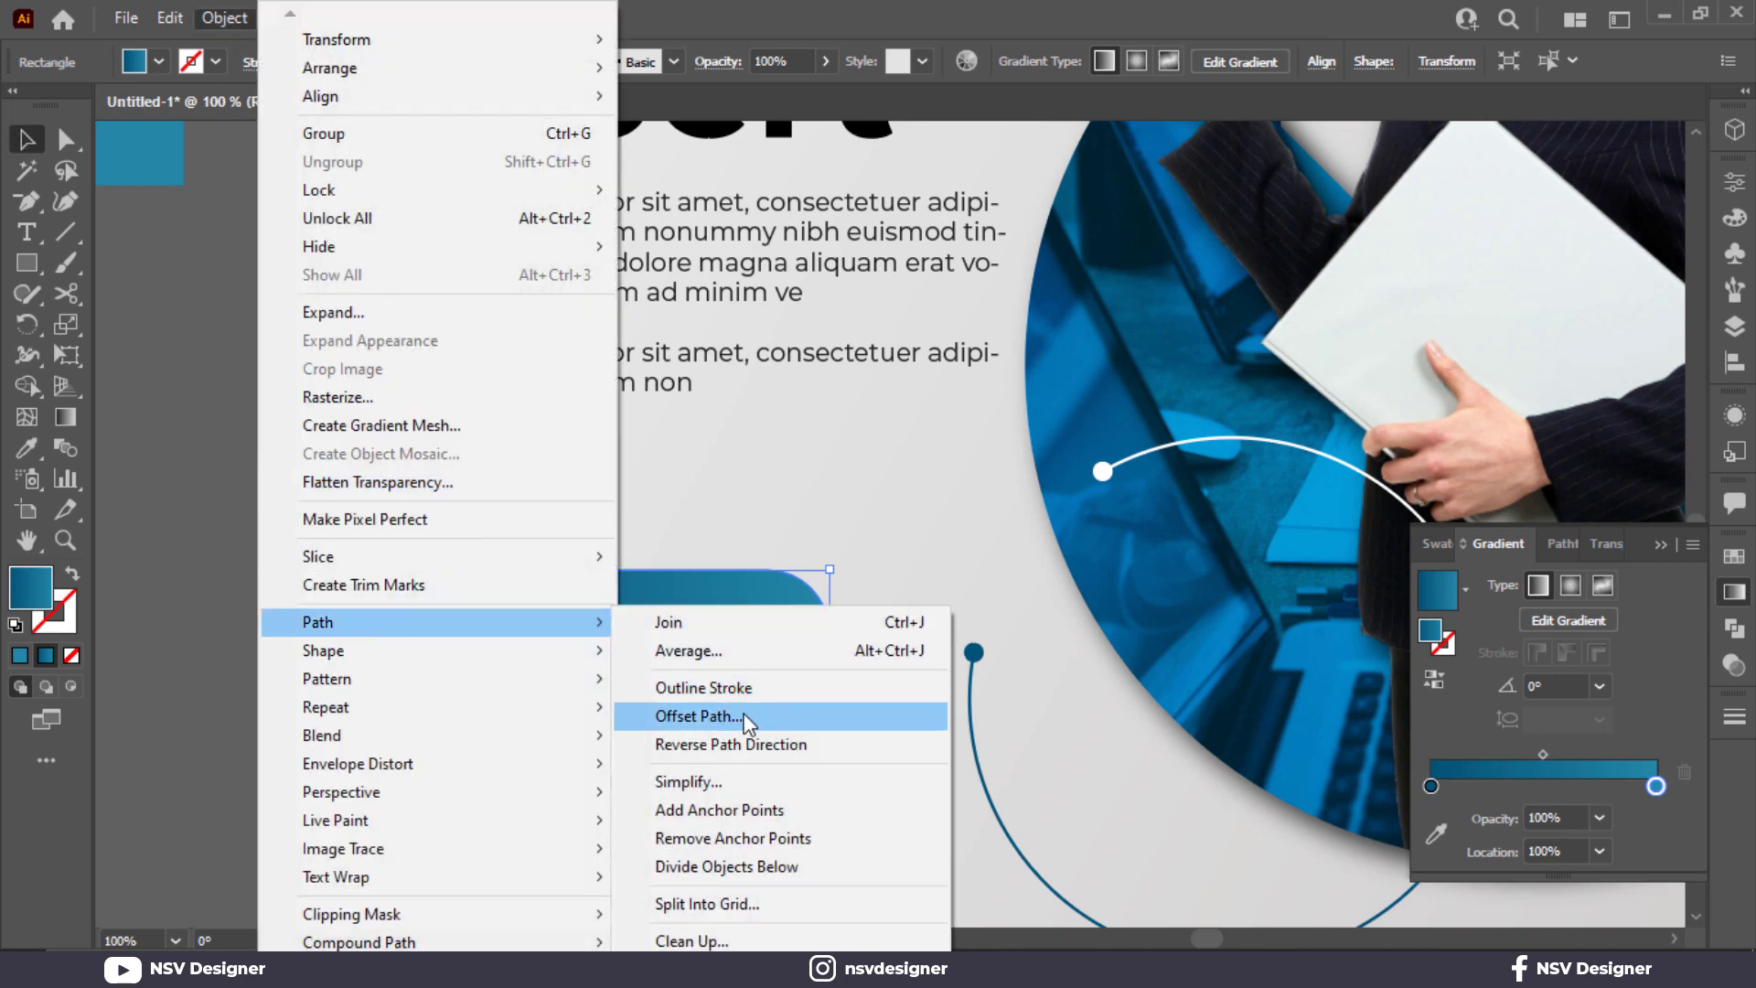
{"action": "left_click", "coordinate": [737, 714]}
{"action": "type", "text": "6"}
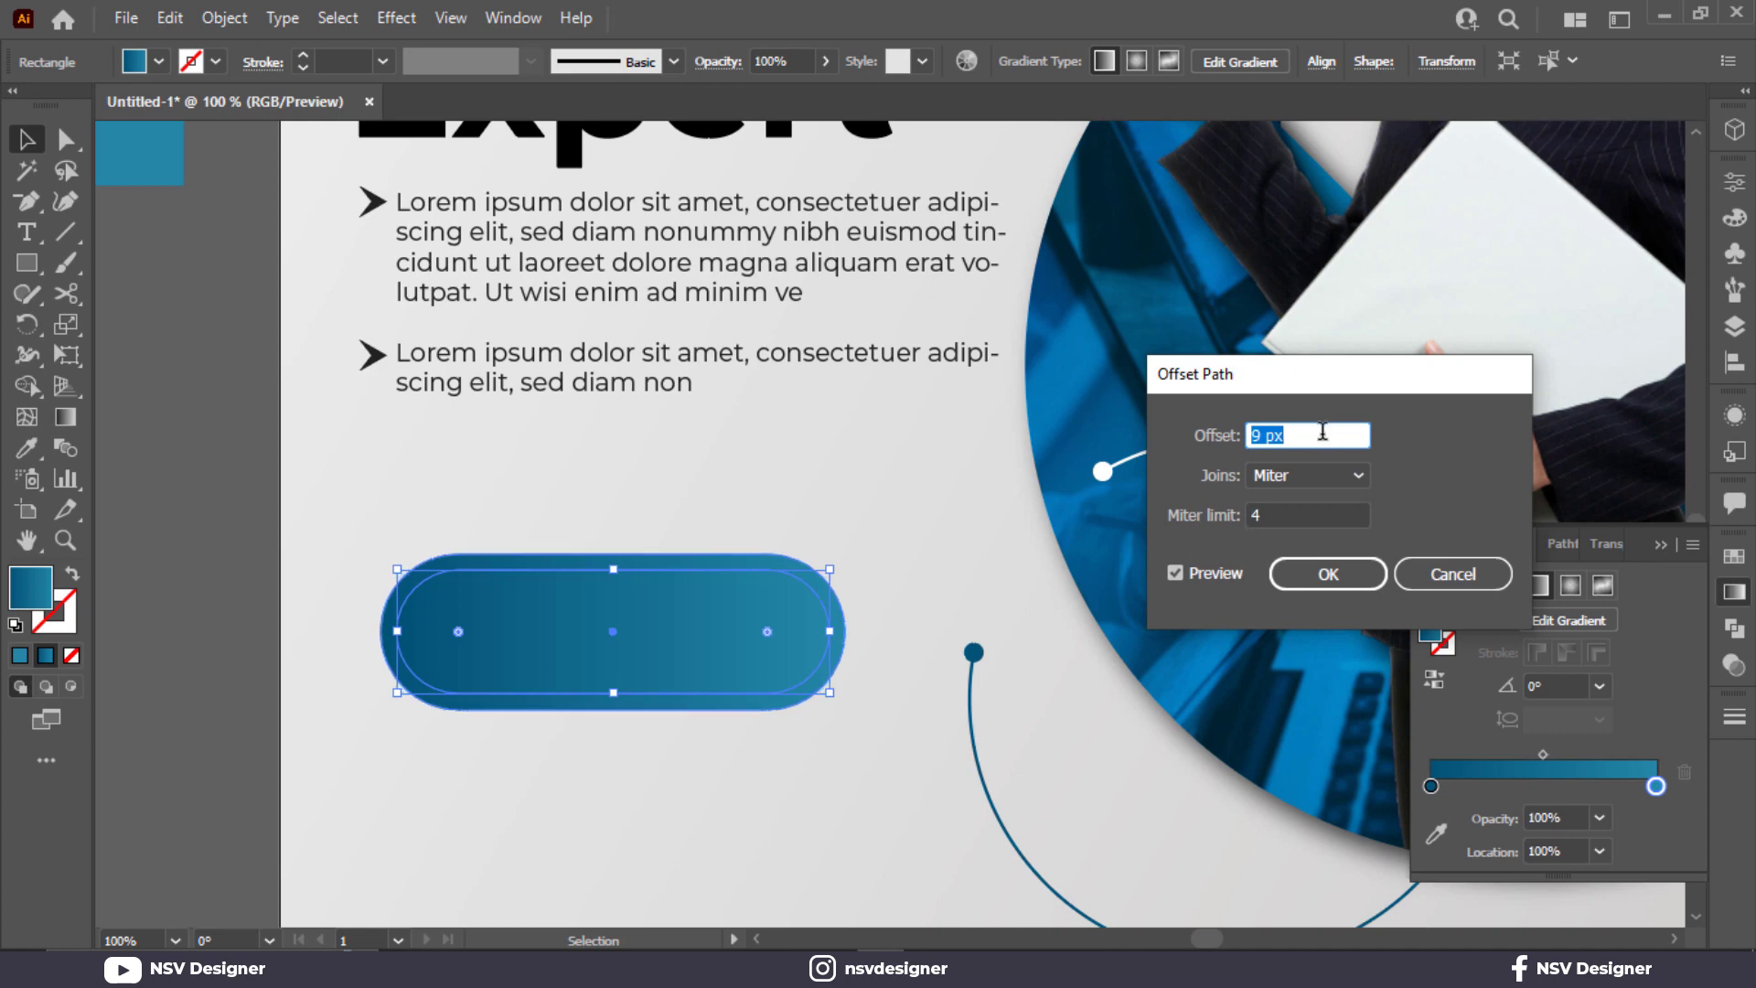
{"action": "left_click", "coordinate": [1309, 576]}
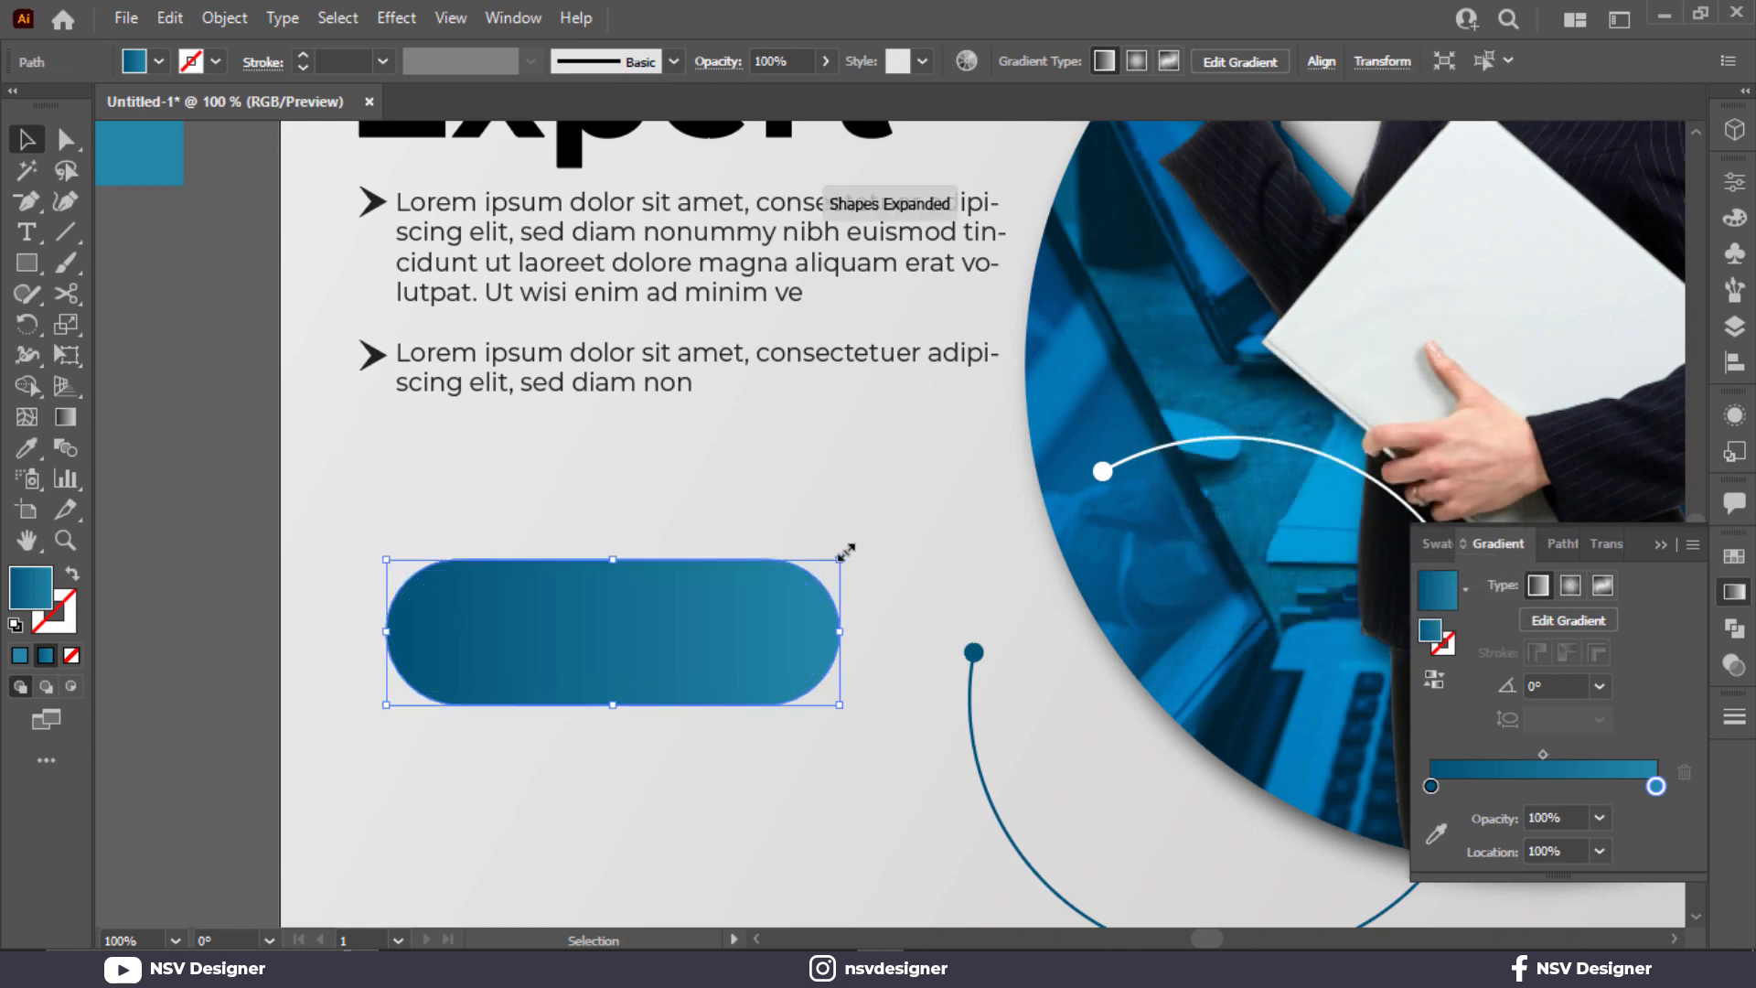
Rotate the outer pill 180° so its gradient runs opposite to the inner one, and group the two pills.
{"action": "left_click_drag", "start_coordinate": [849, 549], "coordinate": [395, 705]}
{"action": "left_click", "coordinate": [400, 537]}
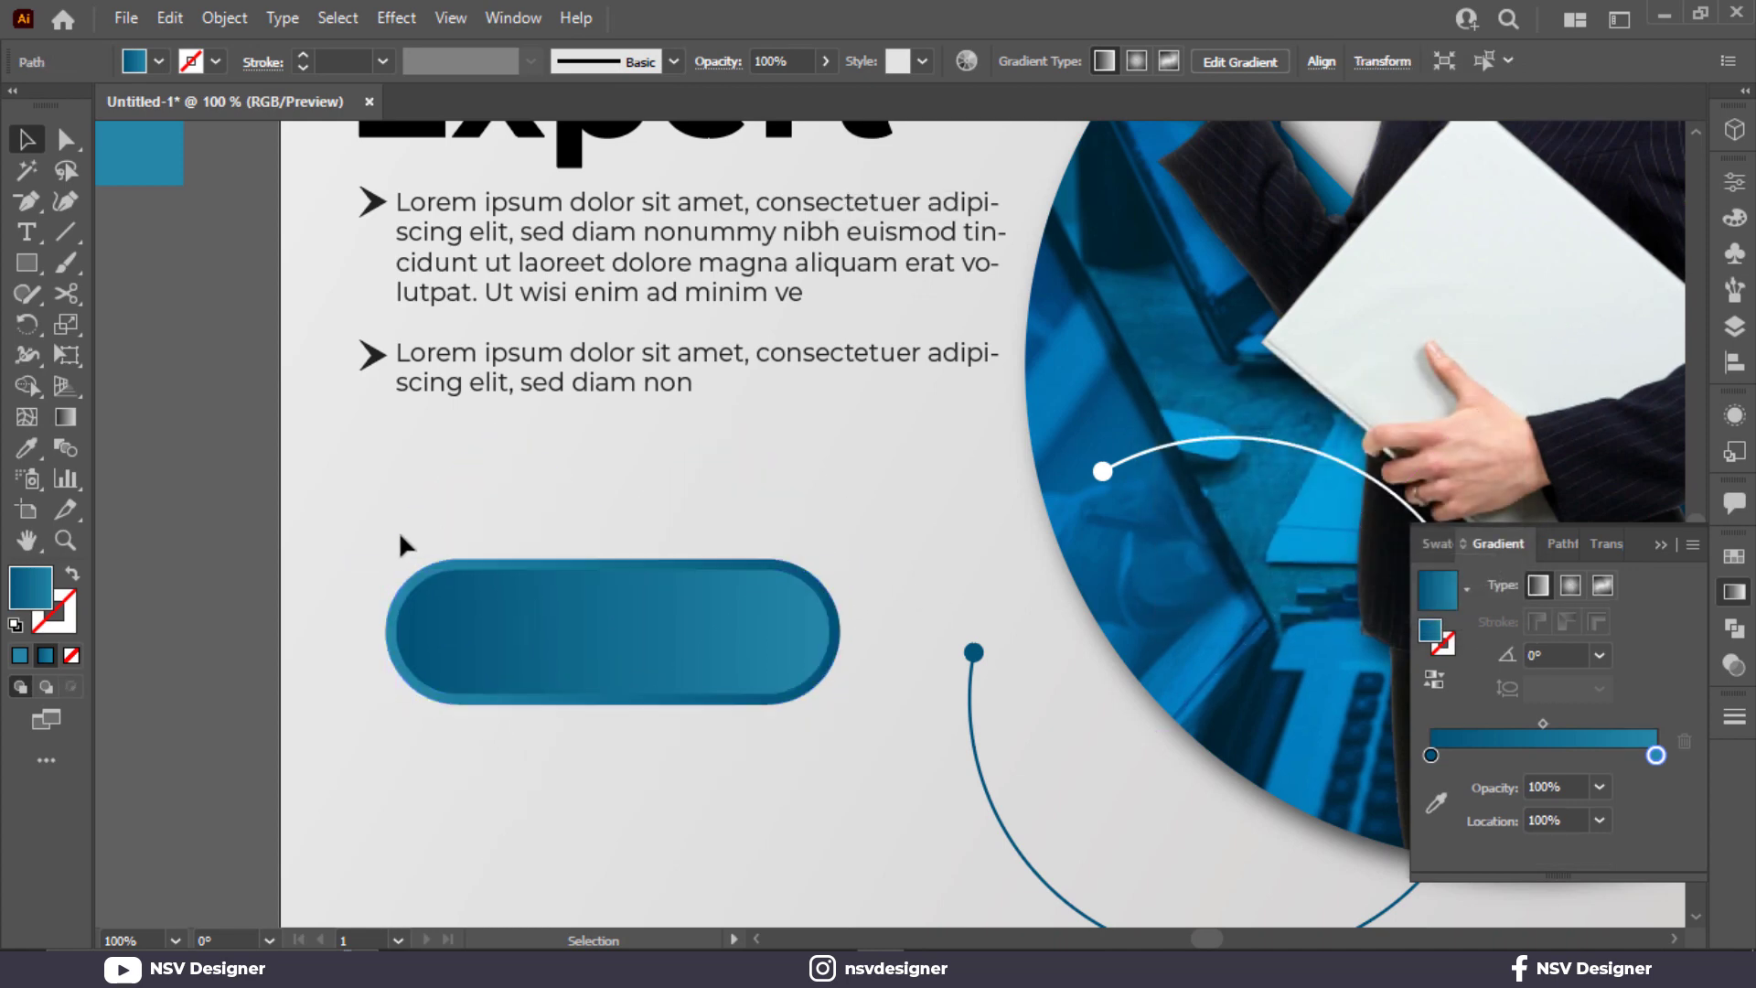
{"action": "left_click_drag", "start_coordinate": [400, 540], "coordinate": [502, 602]}
{"action": "key", "text": "ctrl+g"}
Add the text "LEARN MORE" below the pill and colour it white.
{"action": "left_click", "coordinate": [27, 231]}
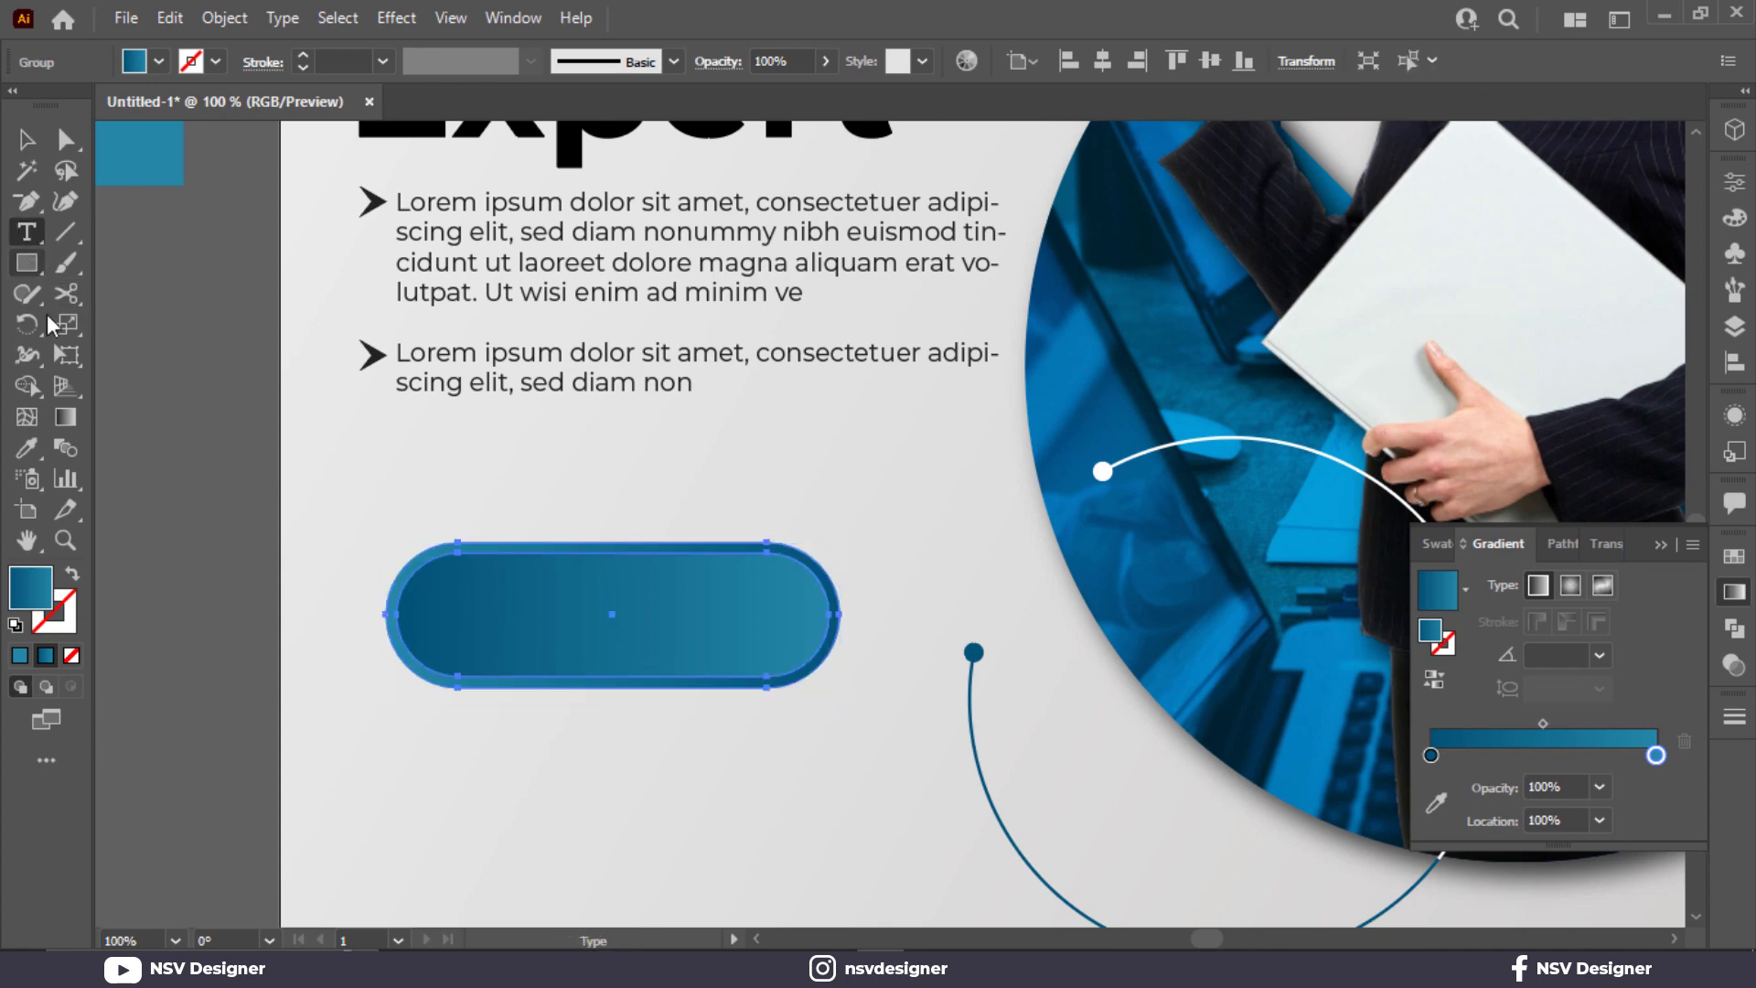
{"action": "left_click", "coordinate": [501, 797]}
{"action": "type", "text": "LR"}
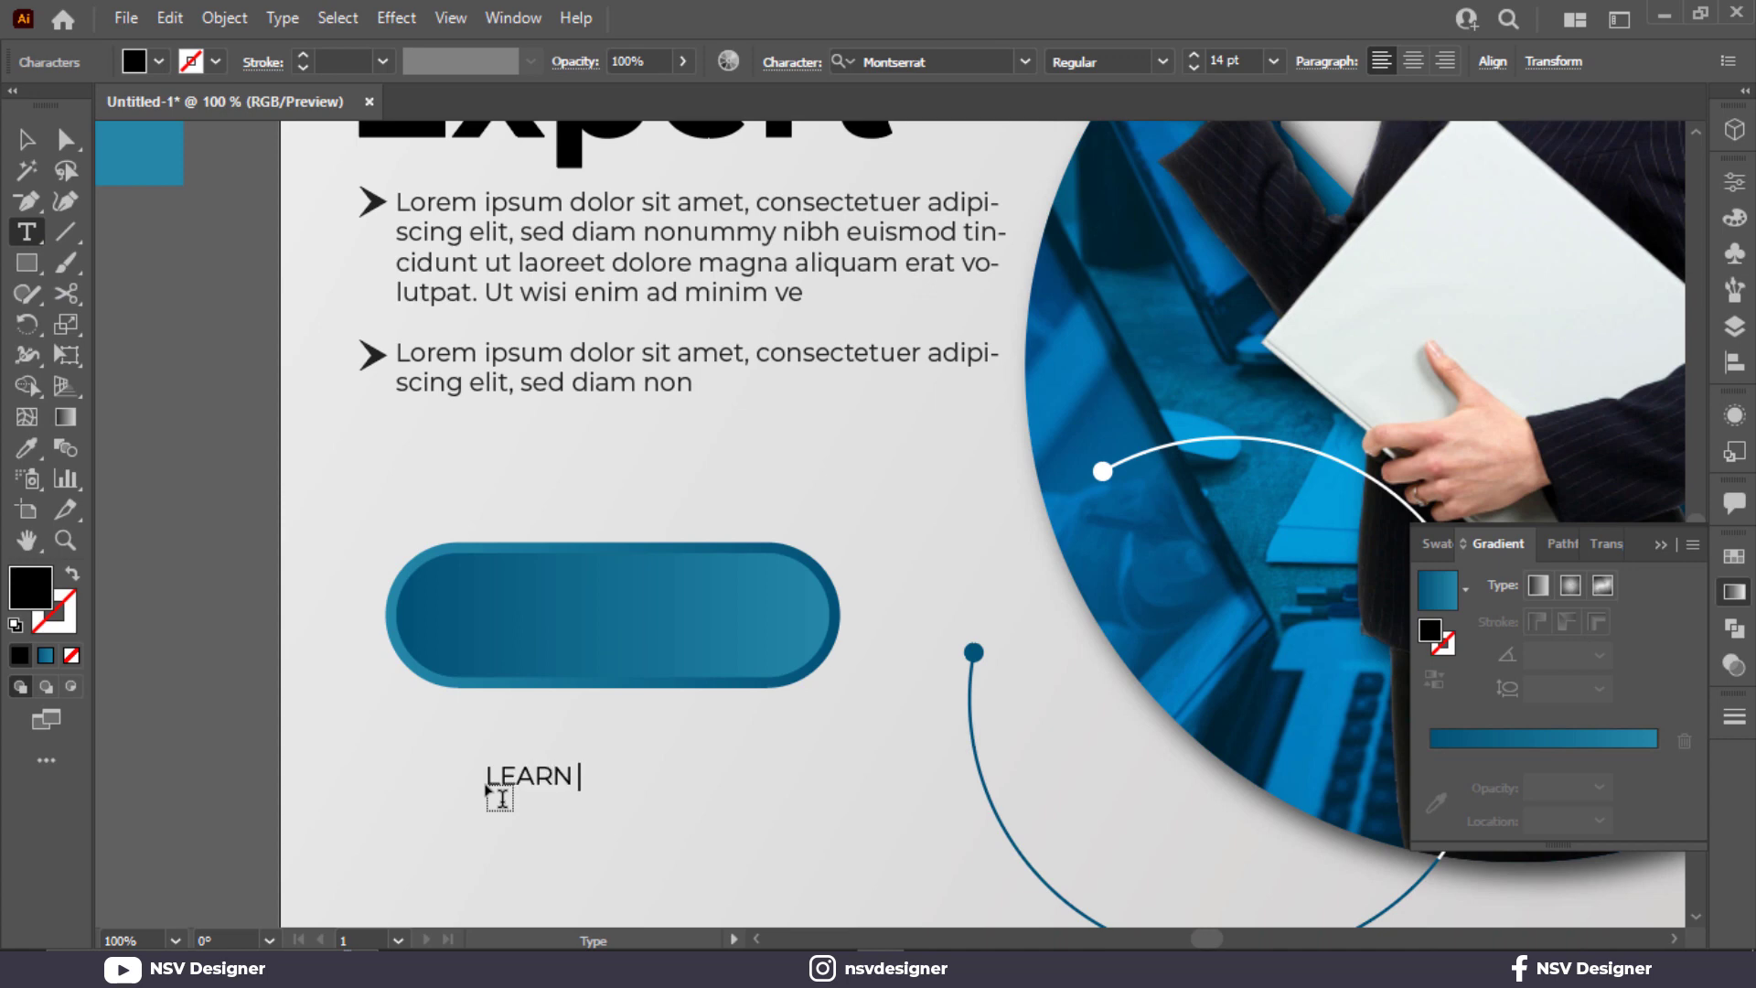
{"action": "type", "text": "ARN MORE"}
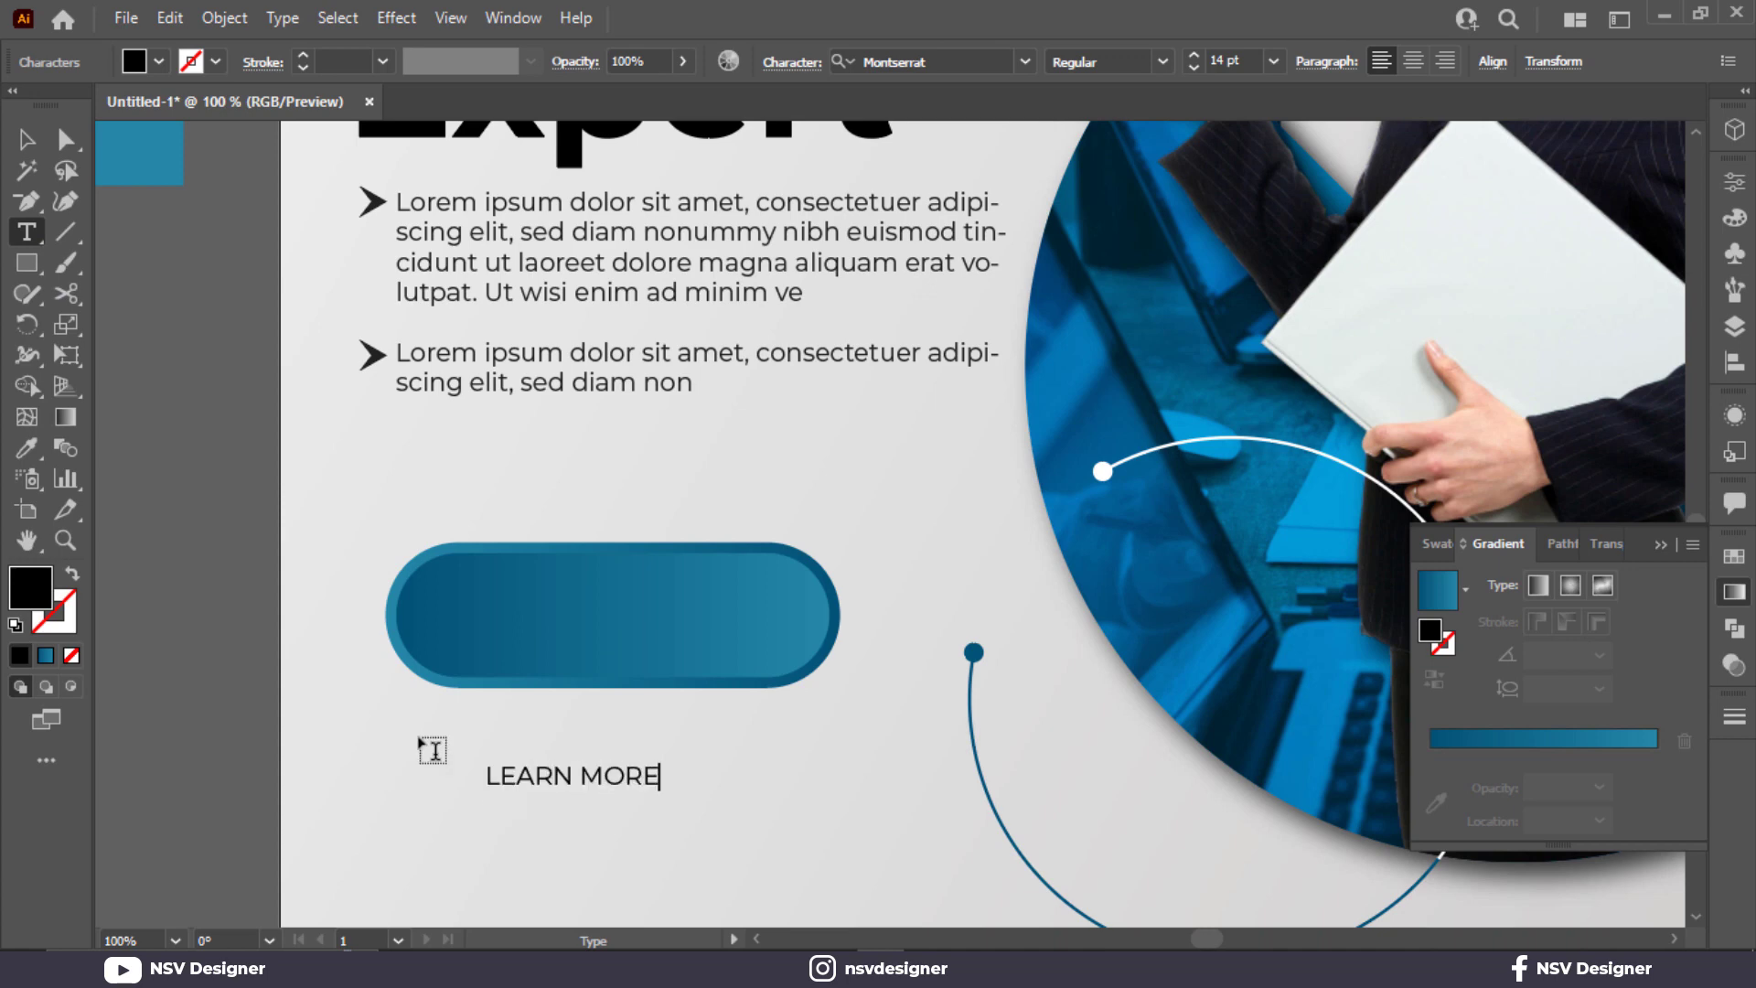
{"action": "left_click", "coordinate": [26, 139]}
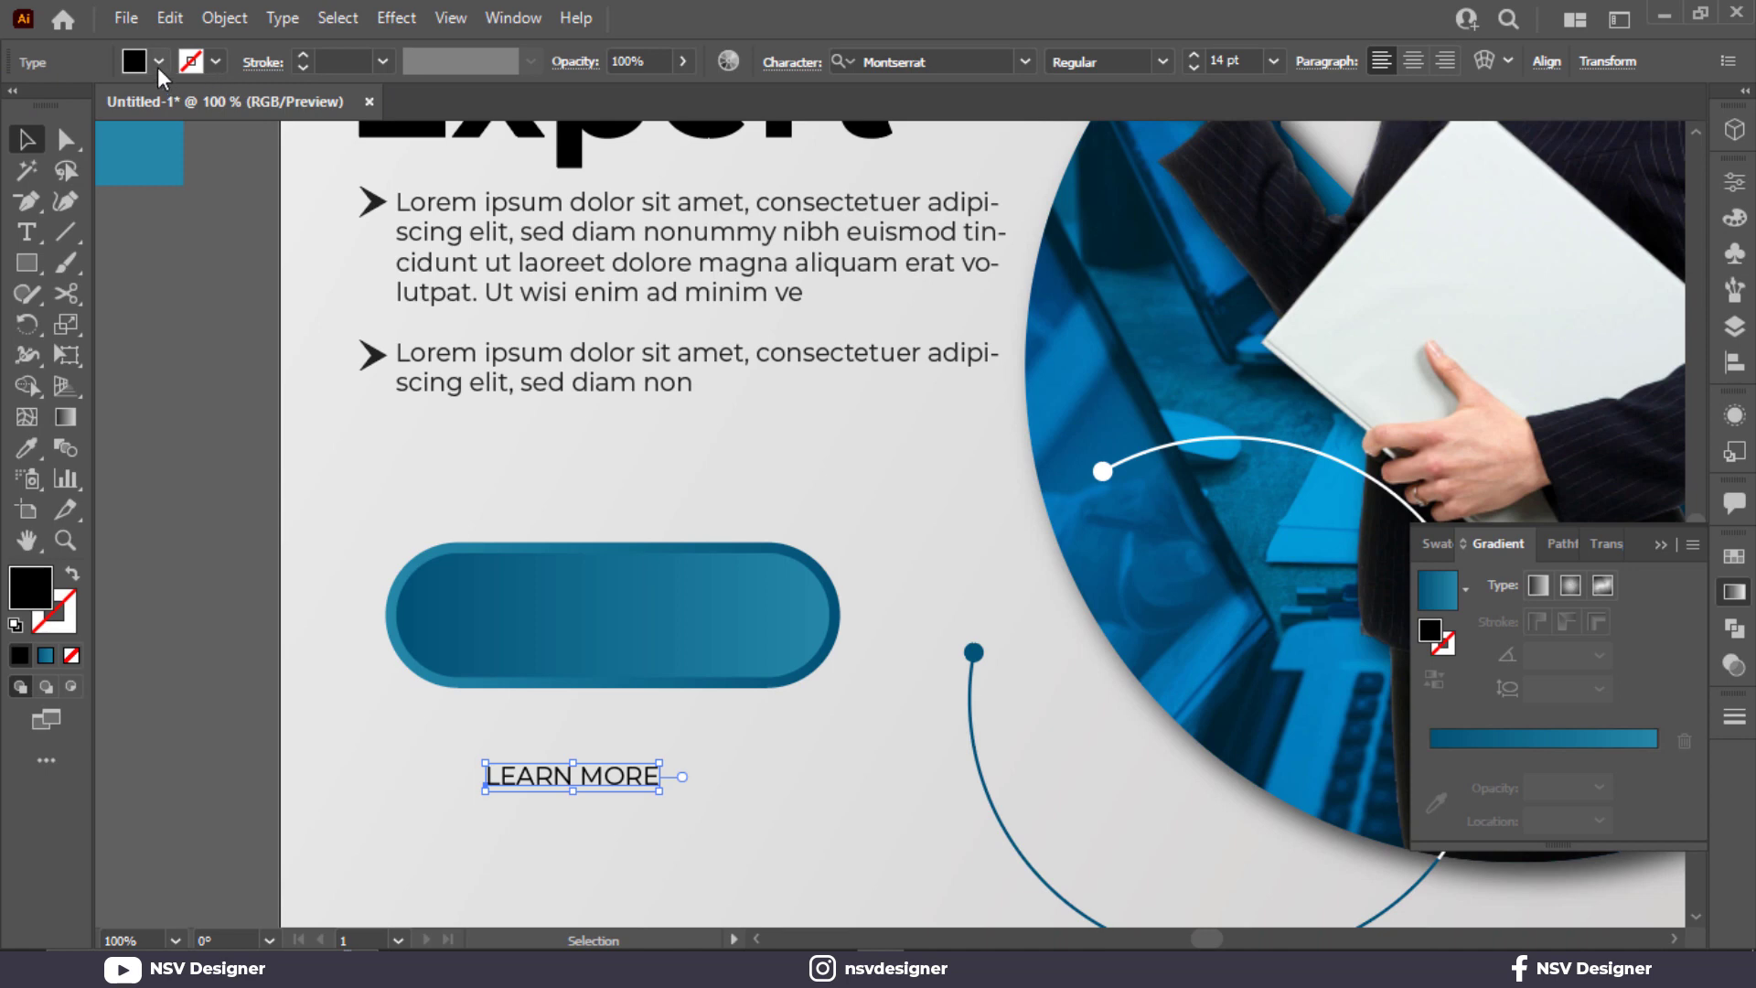
{"action": "left_click", "coordinate": [159, 64]}
{"action": "left_click", "coordinate": [53, 106]}
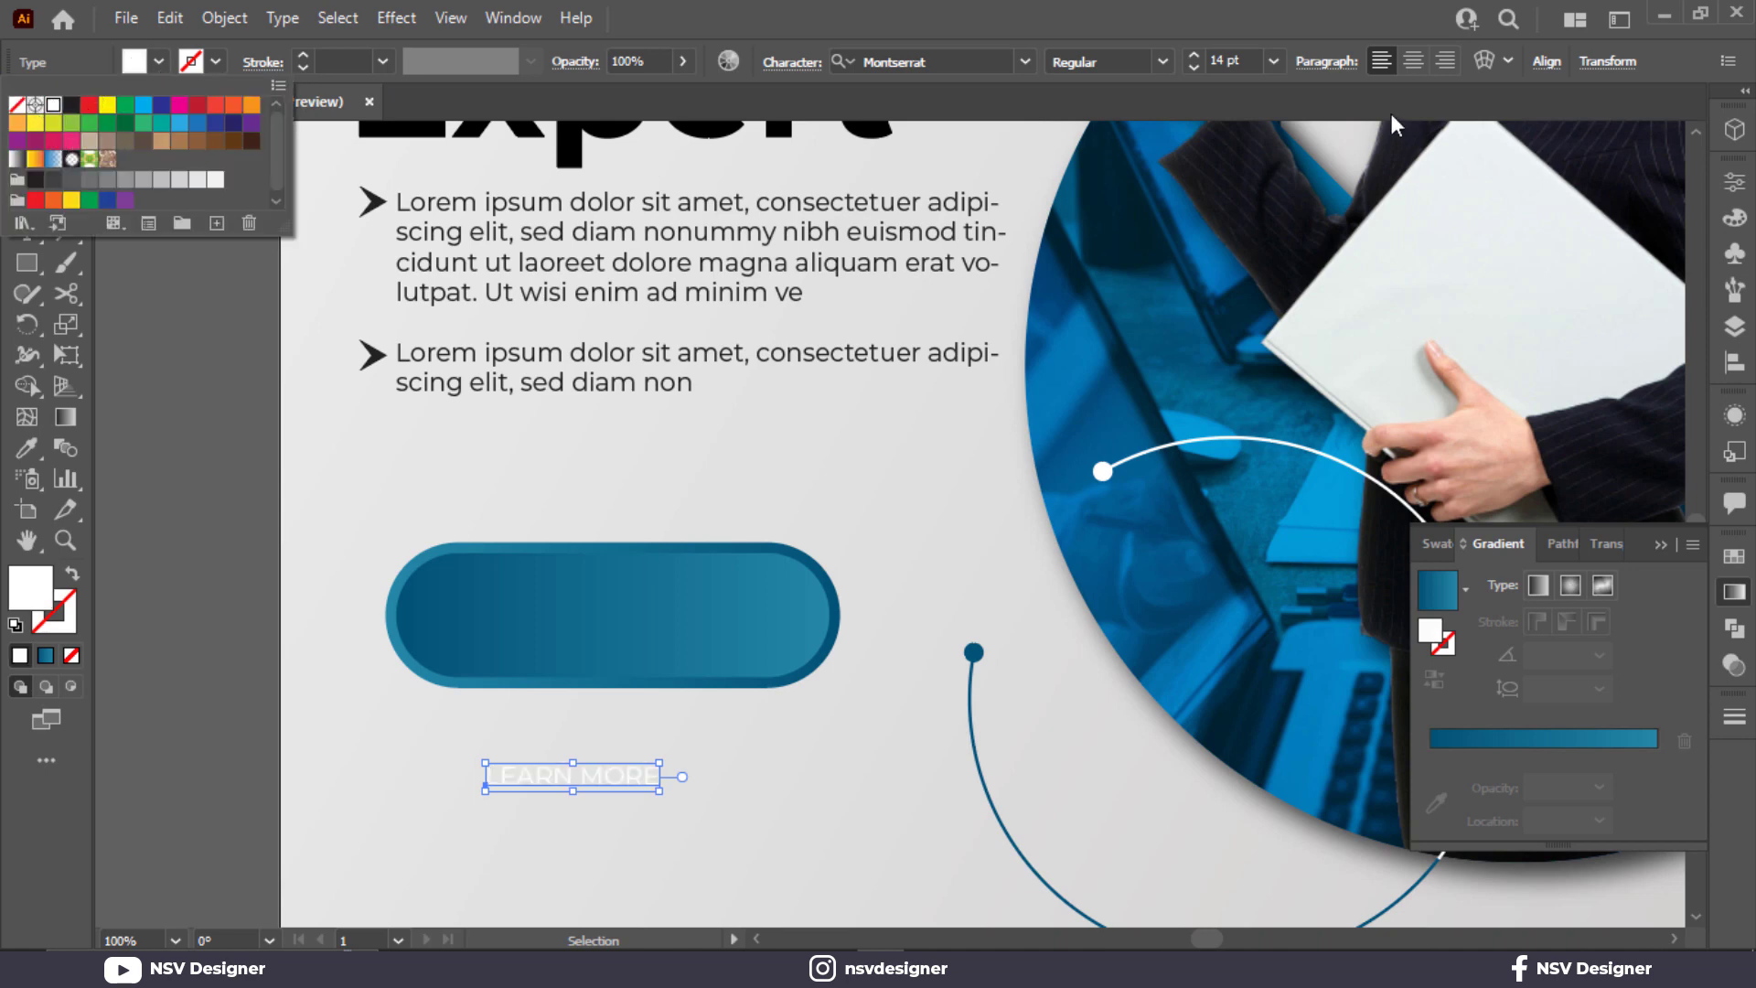
Set the LEARN MORE text to Bold, enlarge it to about 29.6 pt and place it inside the pill.
{"action": "left_click", "coordinate": [1161, 59]}
{"action": "left_click", "coordinate": [1161, 59]}
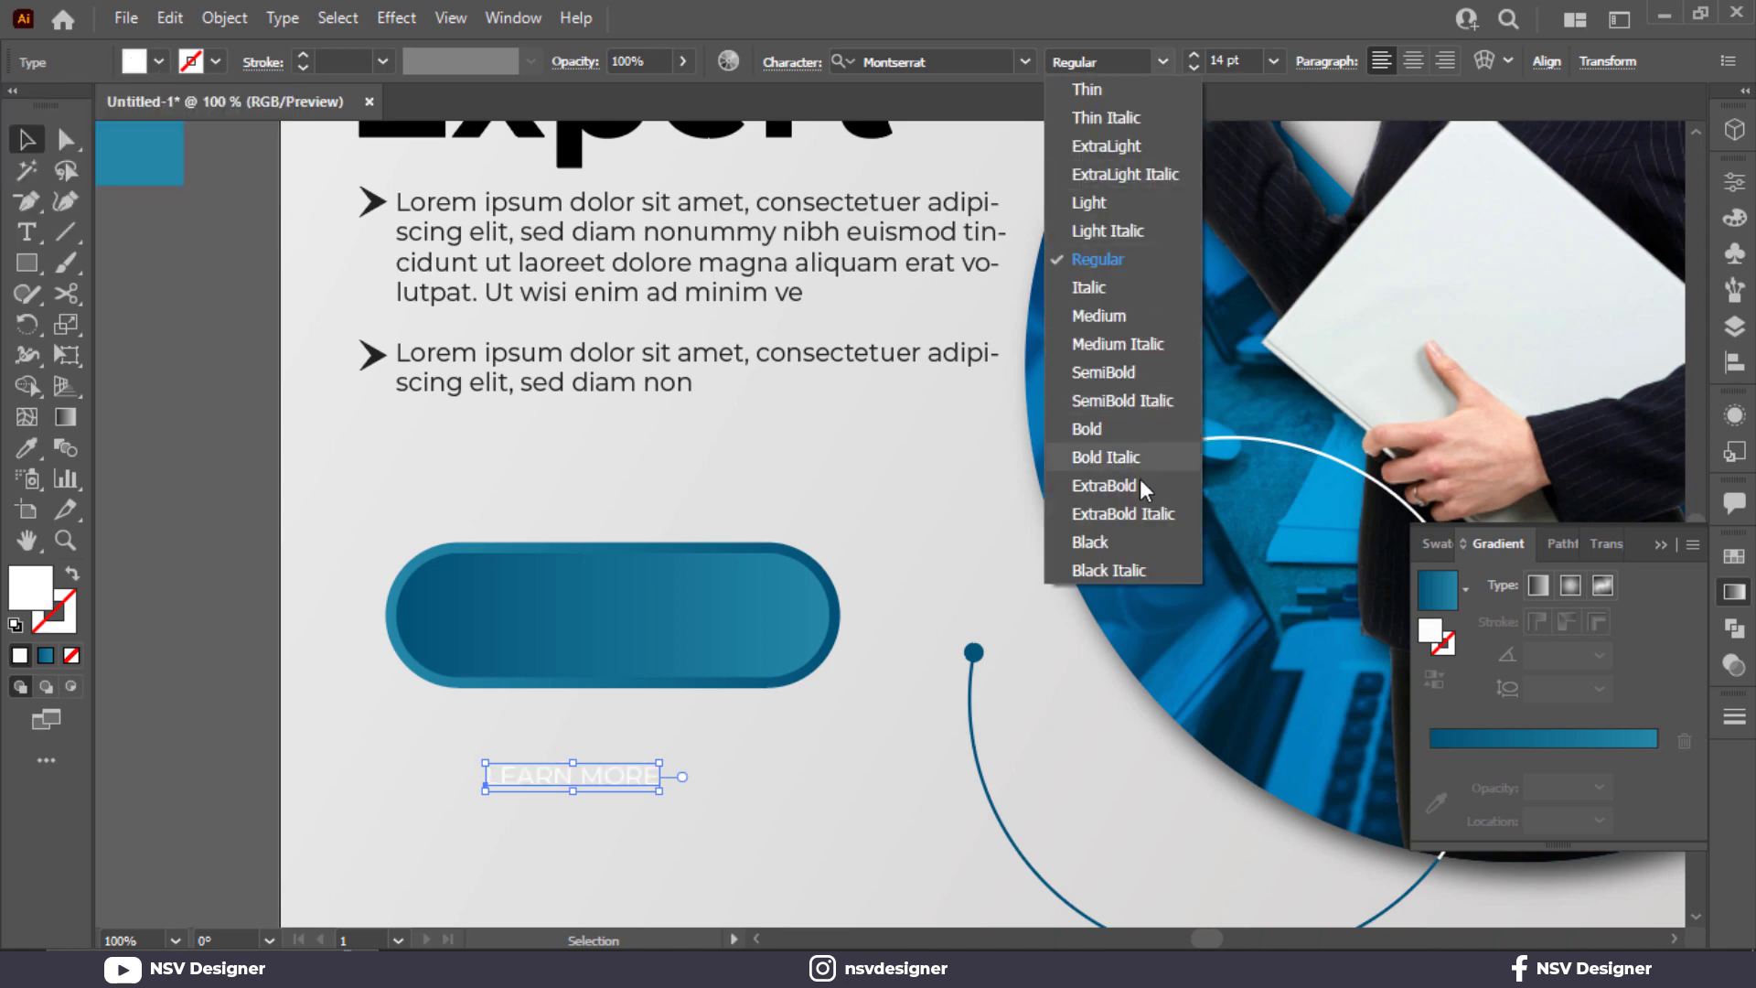
{"action": "left_click", "coordinate": [1134, 430]}
{"action": "left_click_drag", "start_coordinate": [667, 801], "coordinate": [742, 636]}
Recolour the LEARN MORE text with the ececec sample colour.
{"action": "key", "text": "ctrl+minus"}
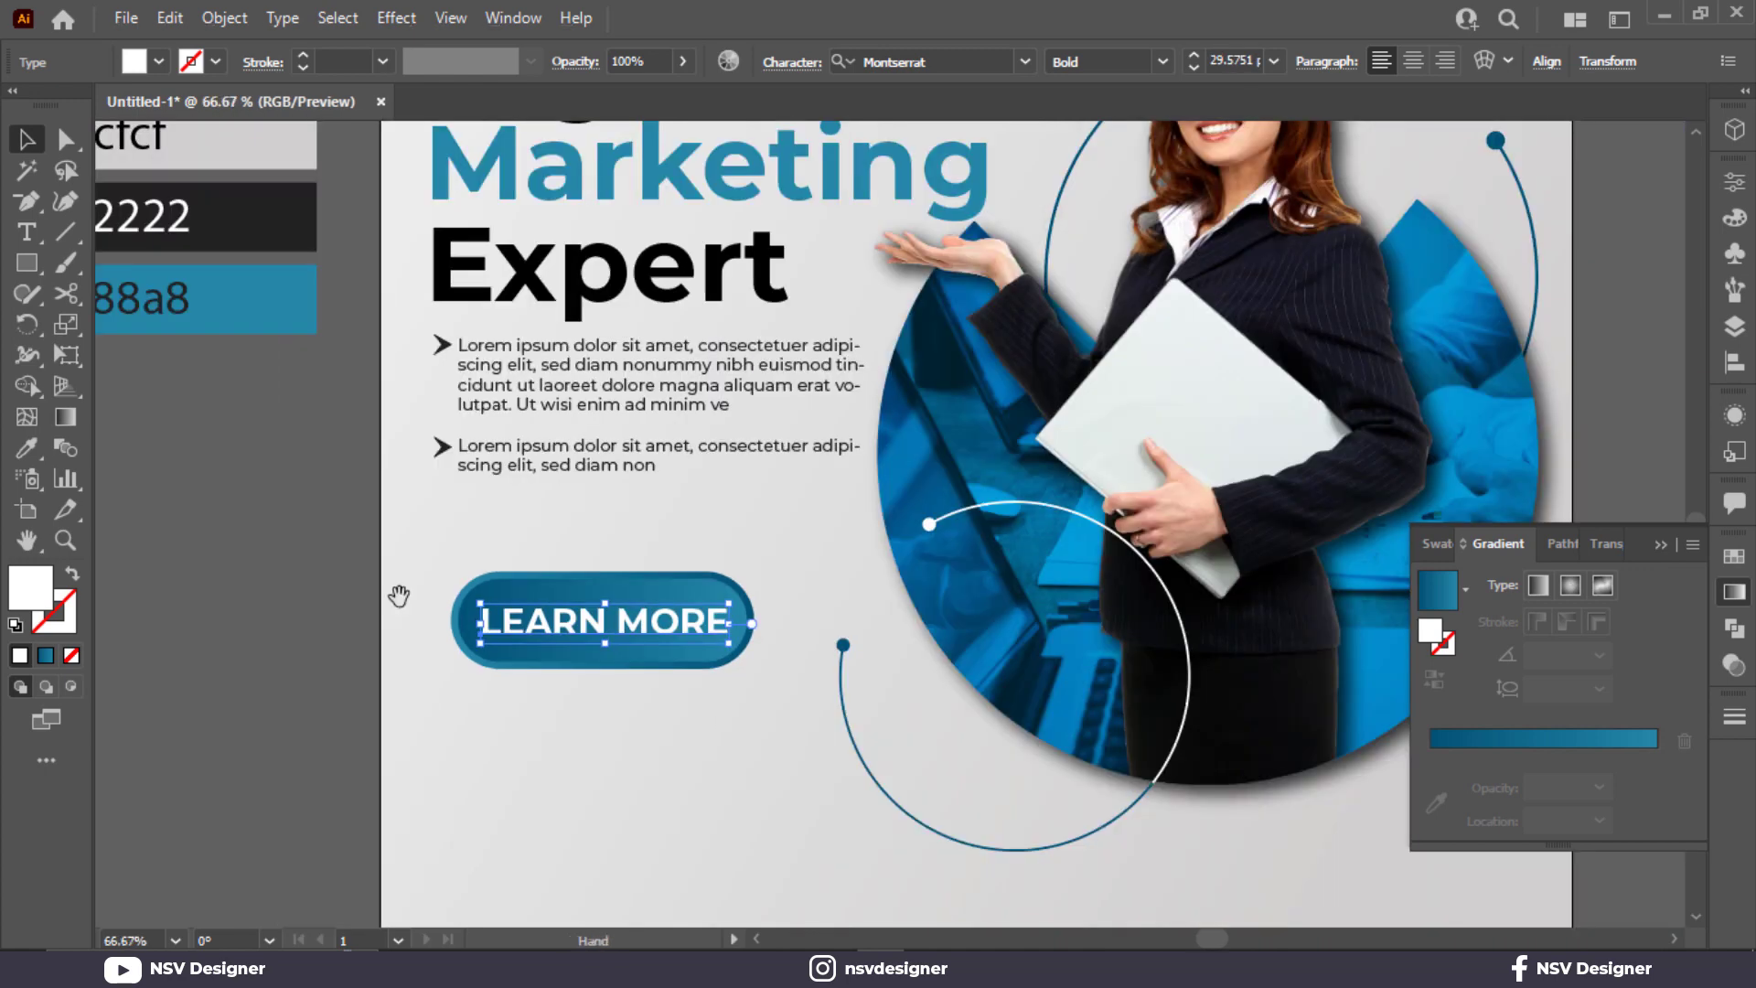
{"action": "key", "text": "i"}
{"action": "left_click", "coordinate": [346, 182]}
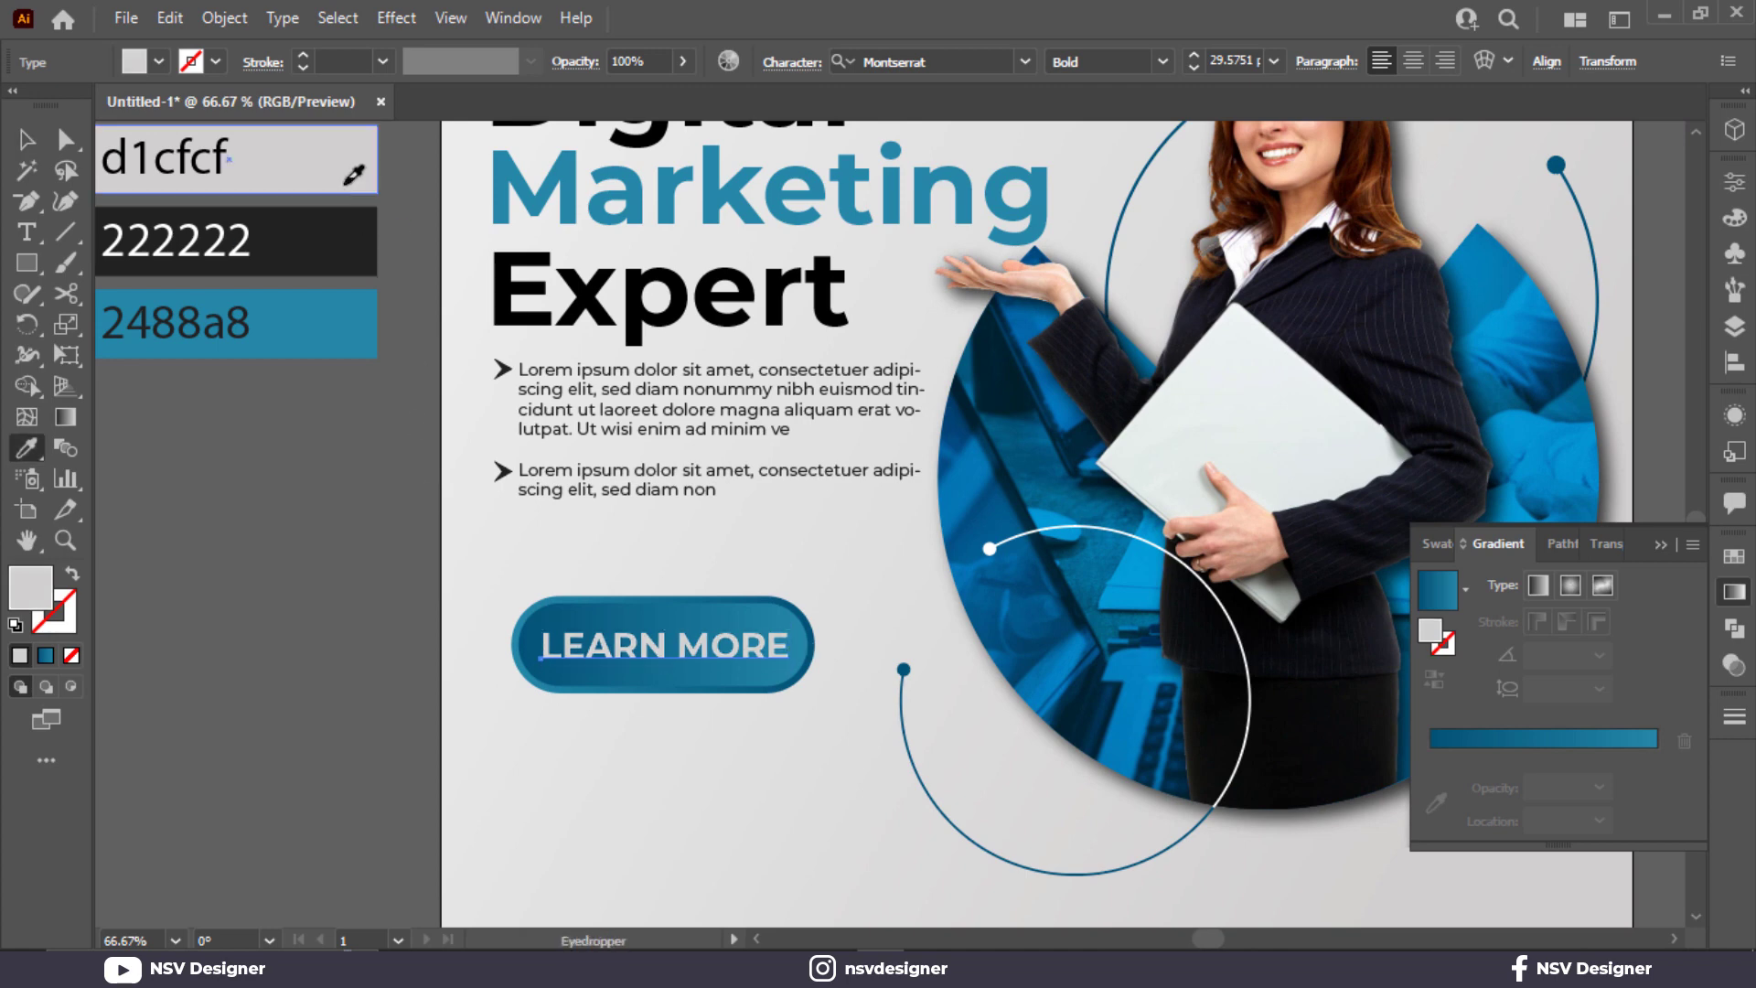
{"action": "left_click", "coordinate": [359, 239]}
{"action": "left_click", "coordinate": [369, 183]}
{"action": "scroll", "coordinate": [373, 165], "scroll_direction": "up", "scroll_amount": 2}
{"action": "left_click", "coordinate": [349, 149]}
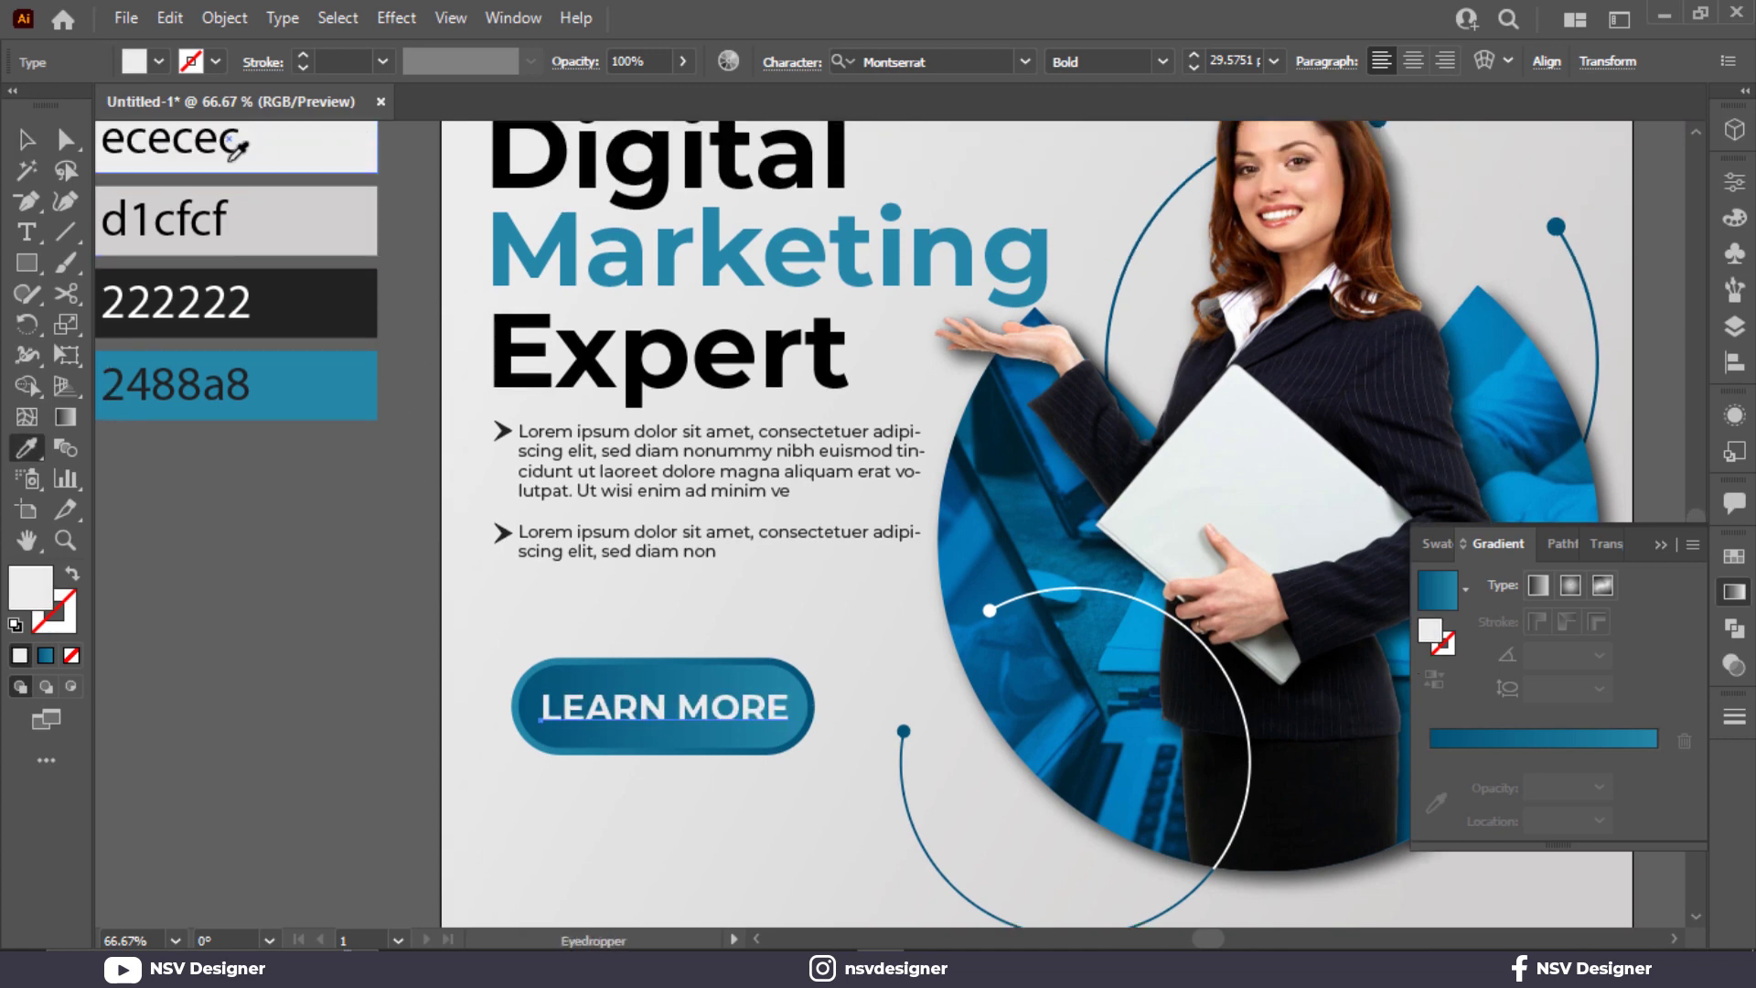
{"action": "left_click", "coordinate": [27, 142]}
{"action": "left_click", "coordinate": [397, 741]}
Set the LEARN MORE text to ExtraBold and move the text and pill together slightly up.
{"action": "left_click", "coordinate": [631, 709]}
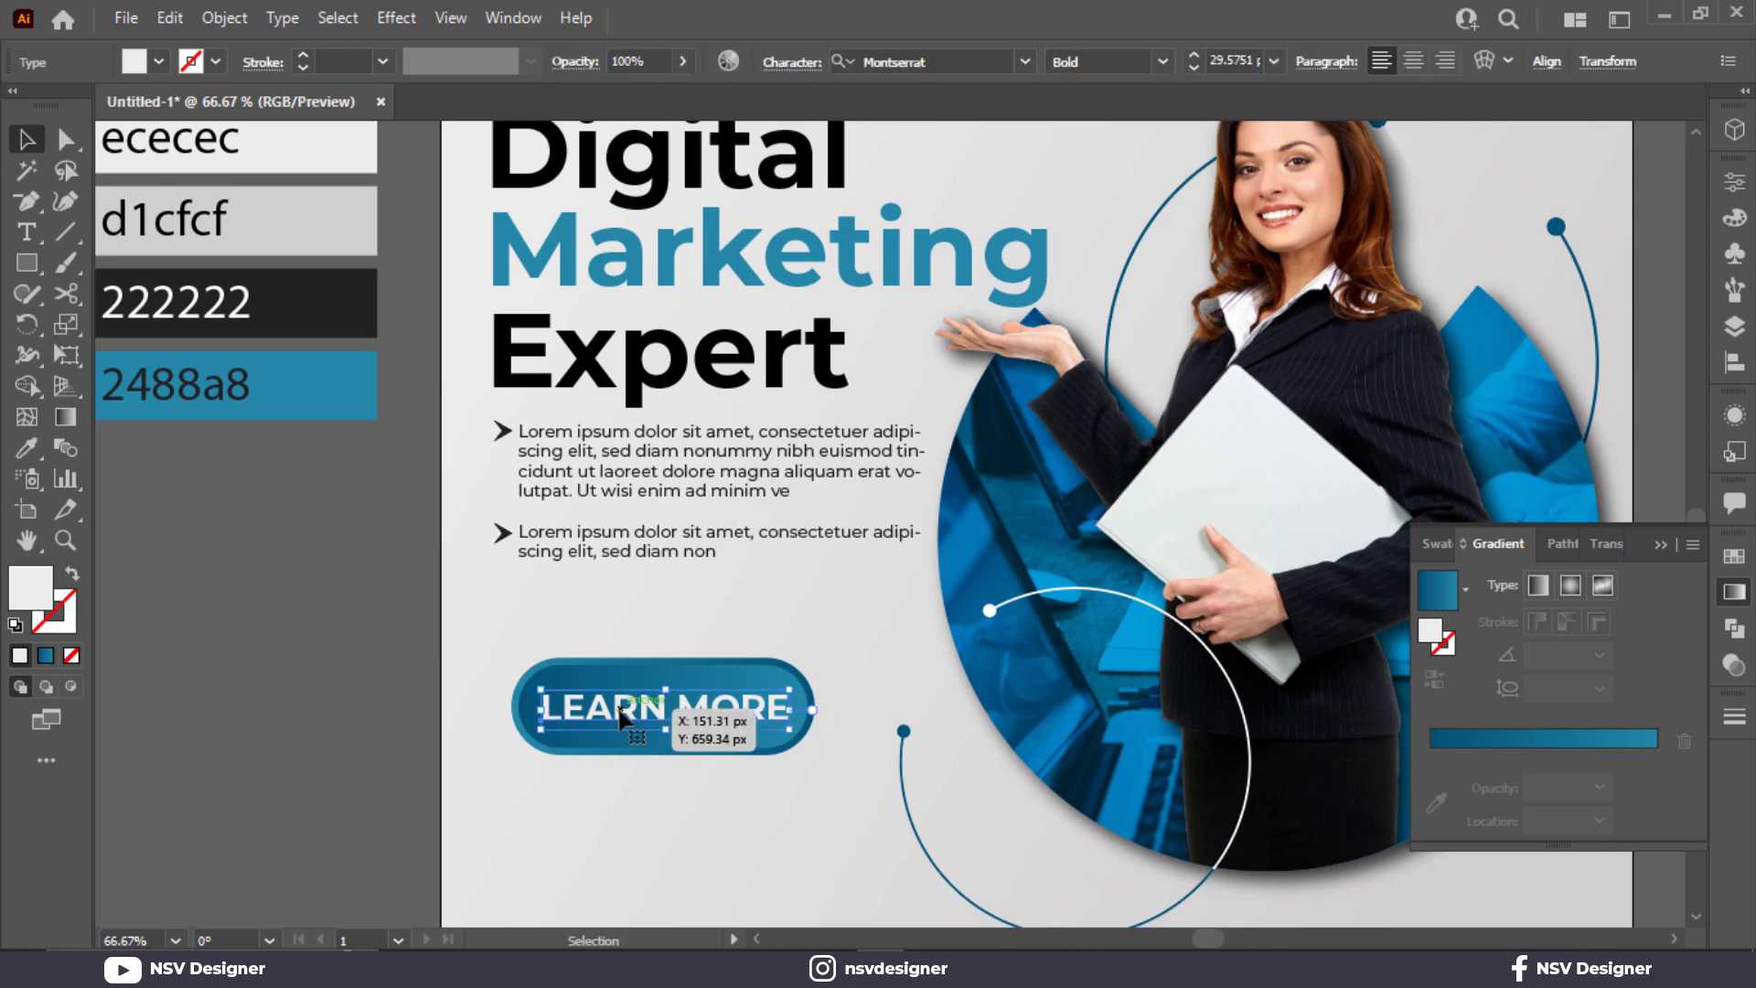
{"action": "left_click", "coordinate": [714, 471], "text": "shift"}
{"action": "left_click", "coordinate": [1160, 61]}
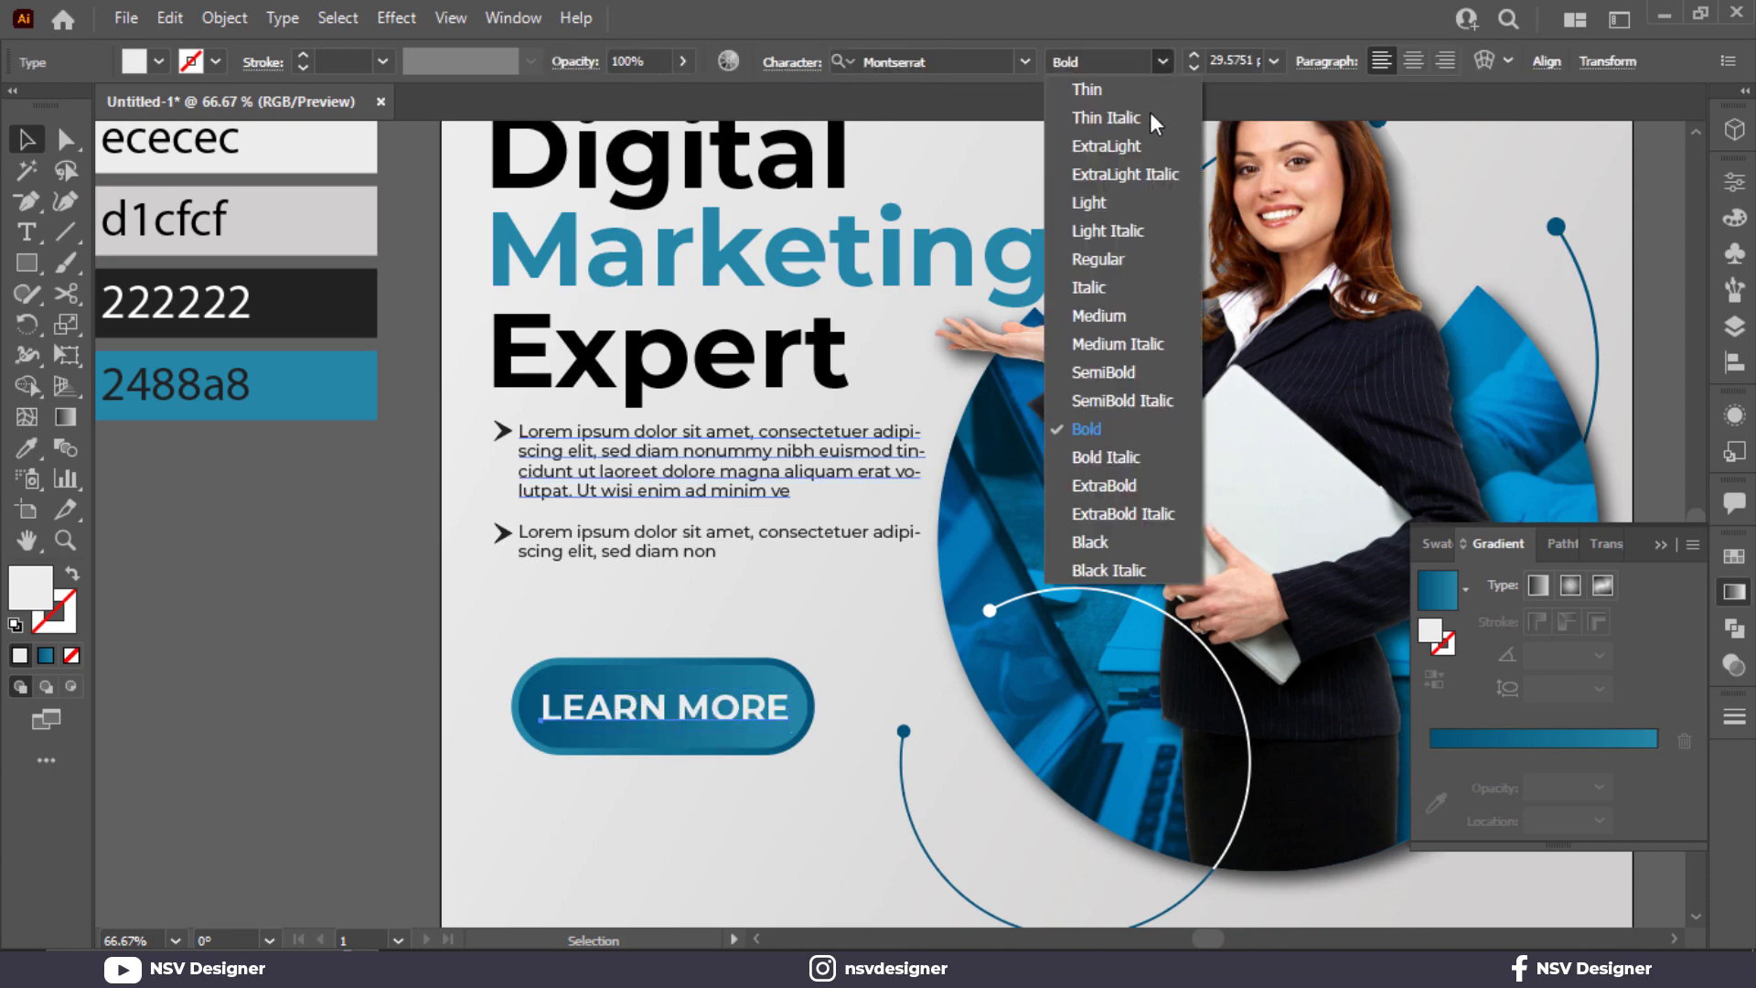
{"action": "left_click", "coordinate": [1136, 482]}
{"action": "left_click", "coordinate": [785, 646]}
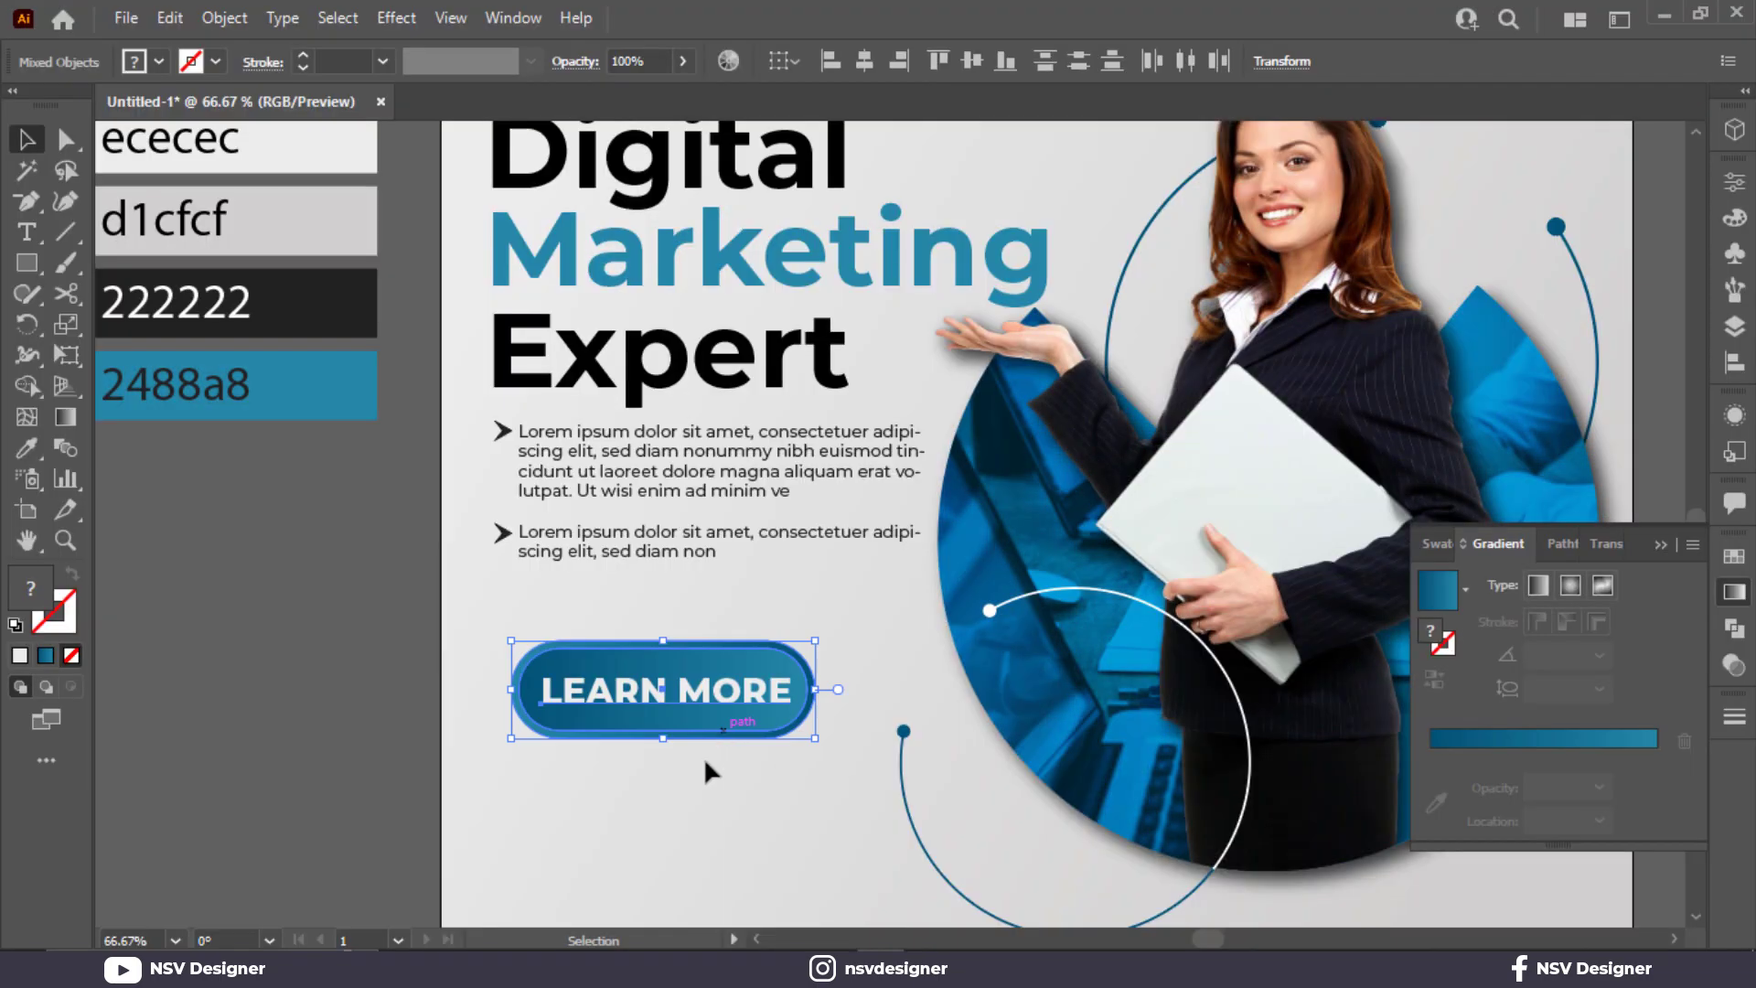
{"action": "scroll", "coordinate": [701, 756], "scroll_direction": "down", "scroll_amount": 3}
{"action": "left_click", "coordinate": [697, 755]}
{"action": "key", "text": "ctrl+0"}
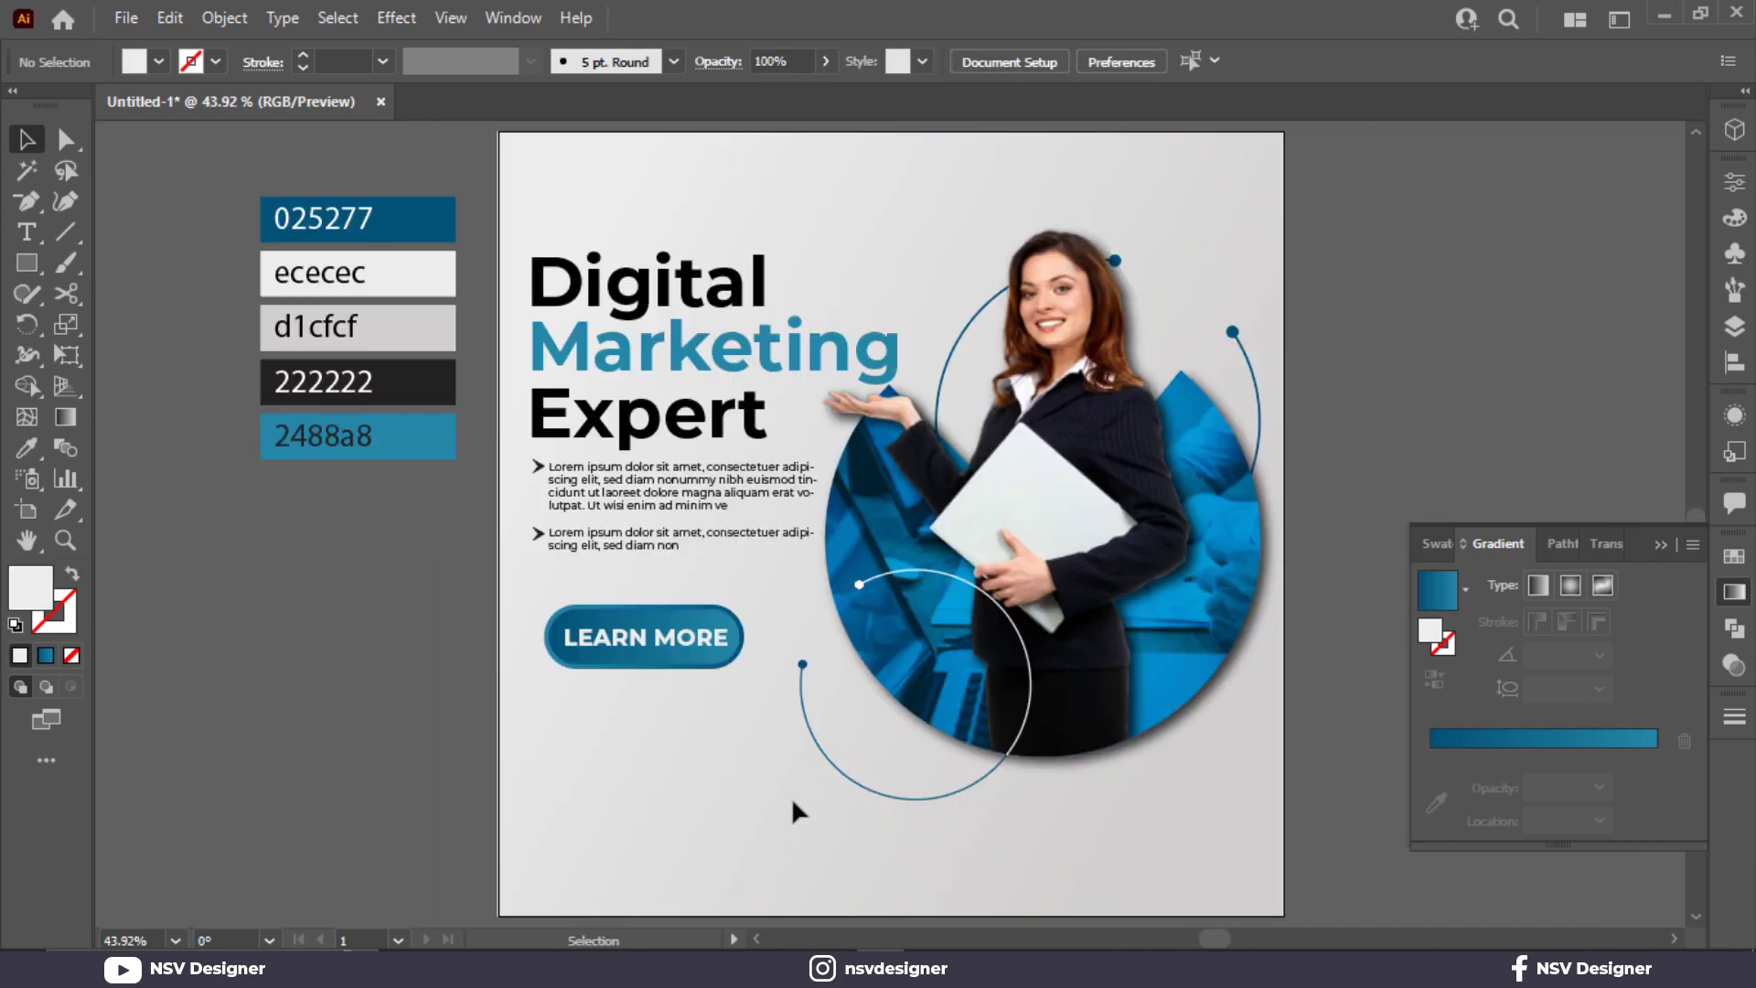
Move the LEARN MORE button straight down to leave room for more text beneath the second paragraph.
{"action": "left_click", "coordinate": [1660, 545]}
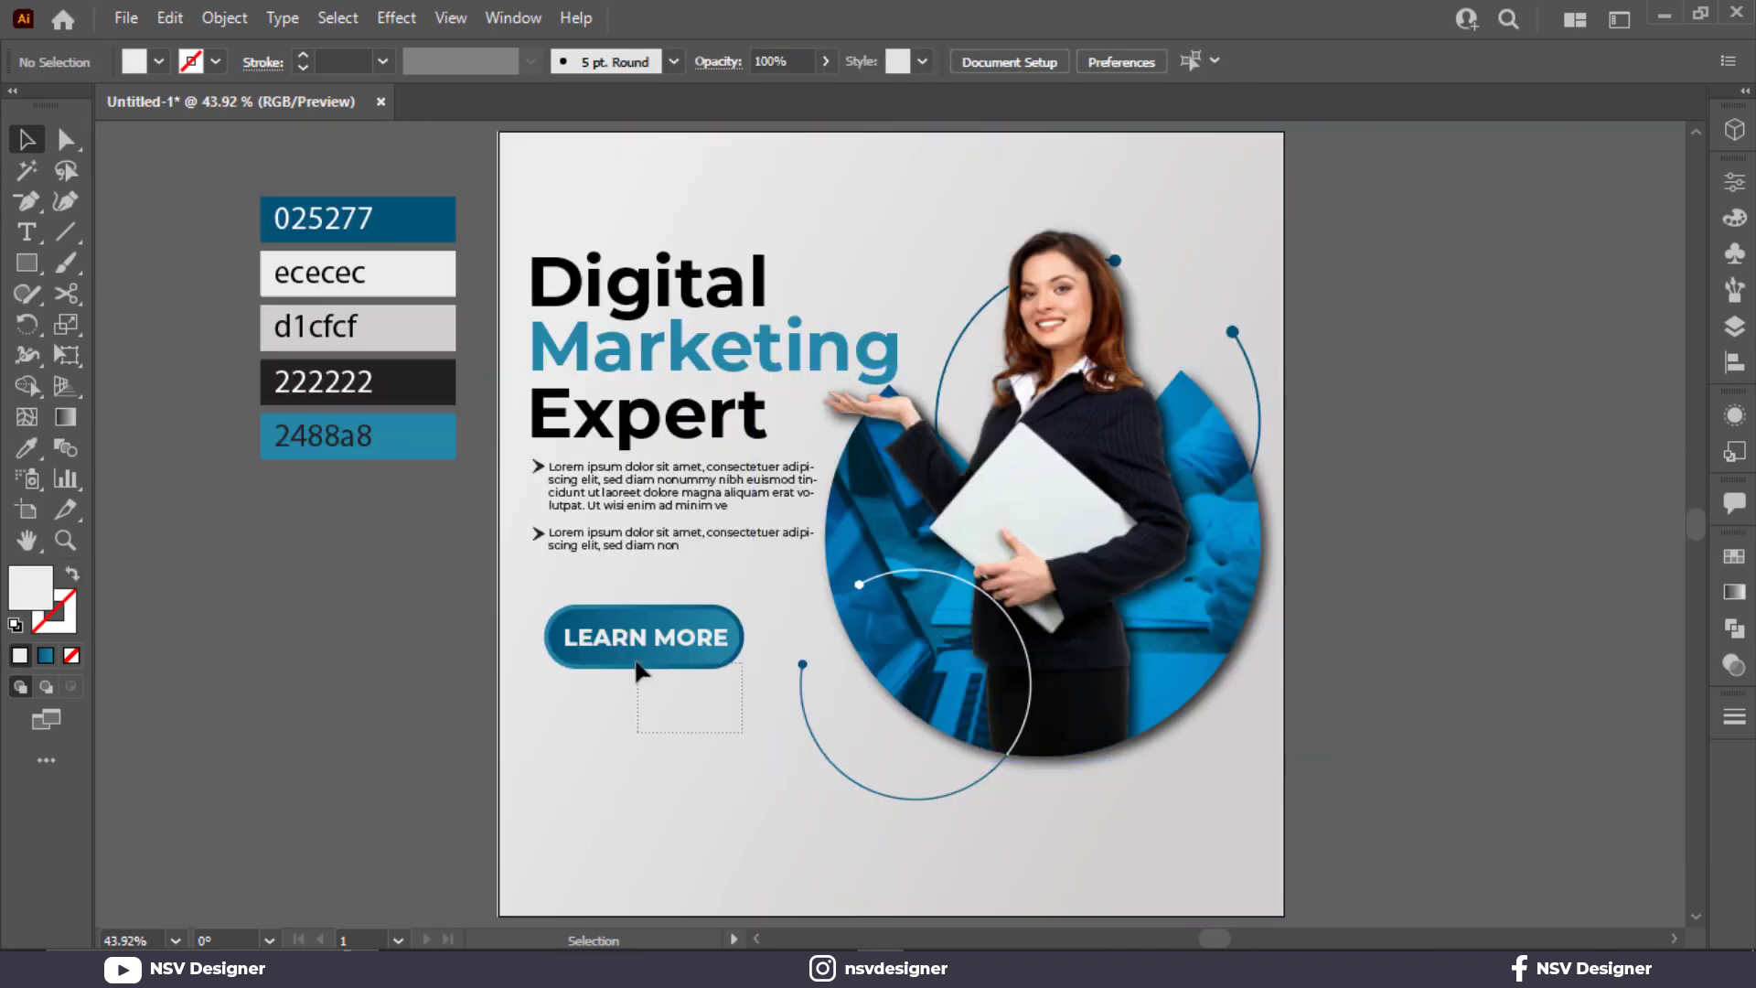
{"action": "left_click_drag", "start_coordinate": [554, 751], "coordinate": [525, 661]}
{"action": "left_click_drag", "start_coordinate": [645, 664], "coordinate": [646, 725]}
{"action": "key", "text": "ctrl+z"}
{"action": "left_click_drag", "start_coordinate": [606, 650], "coordinate": [650, 749]}
{"action": "left_click_drag", "start_coordinate": [559, 608], "coordinate": [504, 448]}
{"action": "left_click", "coordinate": [508, 512]}
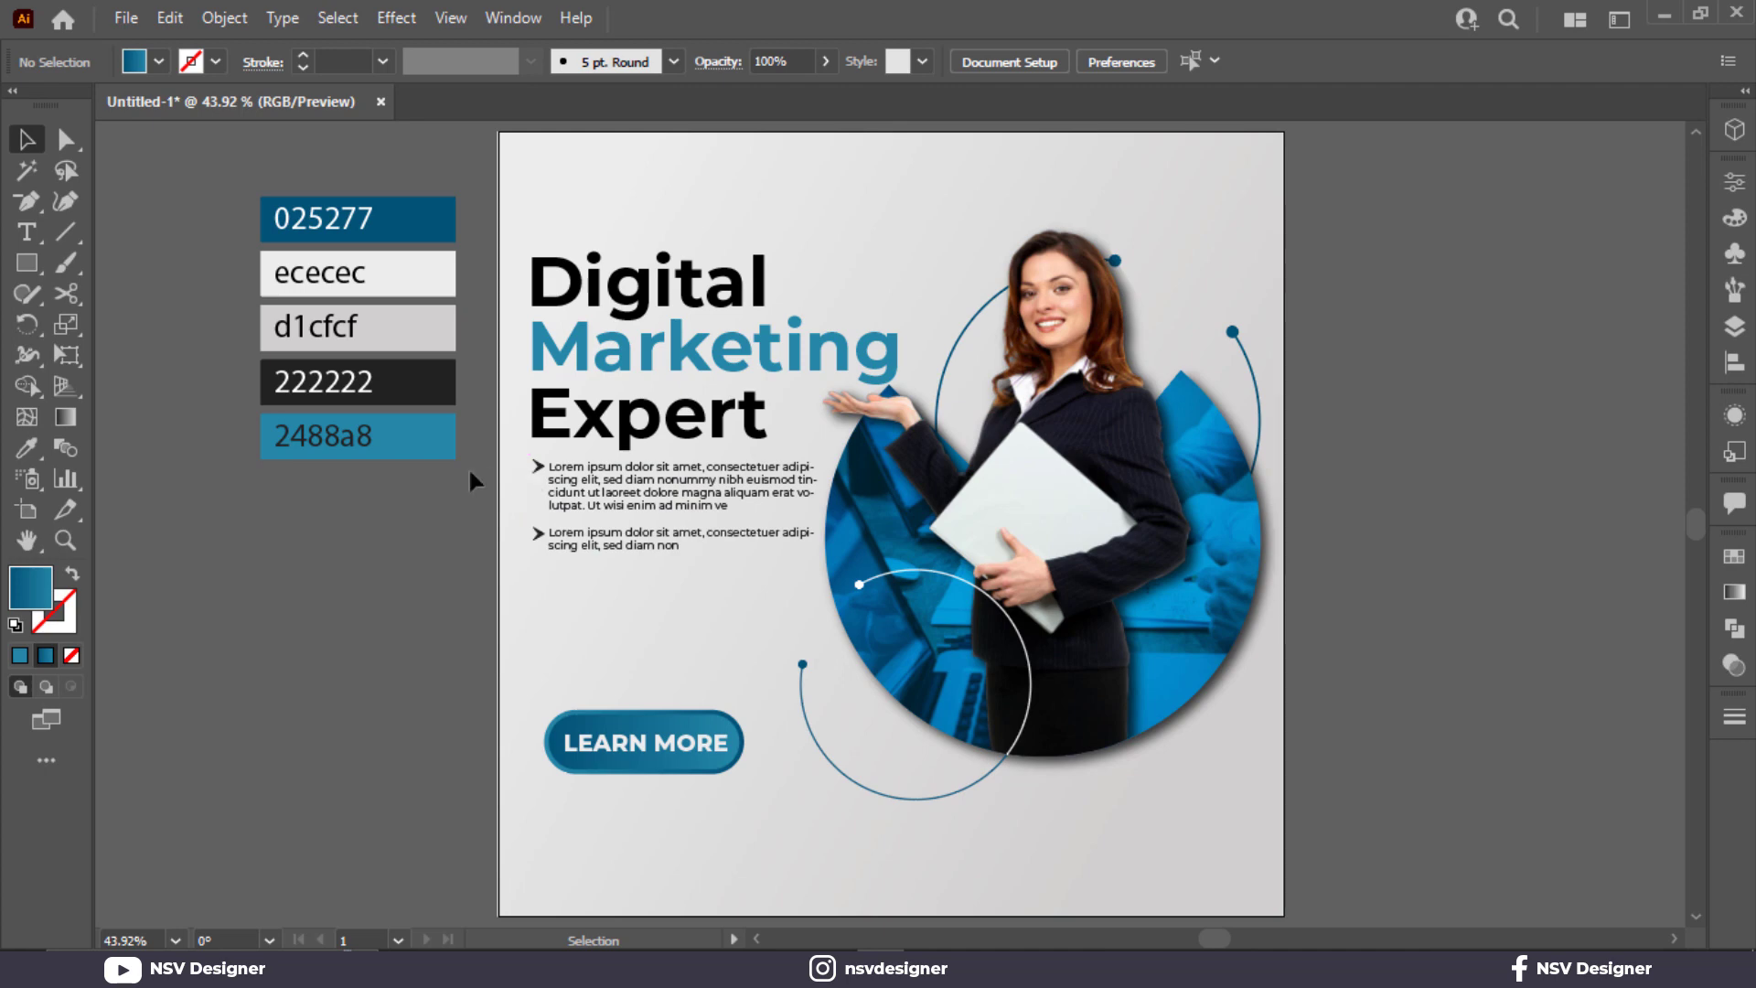
Shift the first arrowhead bullet slightly down to align it with its paragraph's opening line.
{"action": "scroll", "coordinate": [517, 466], "scroll_direction": "up", "scroll_amount": 5}
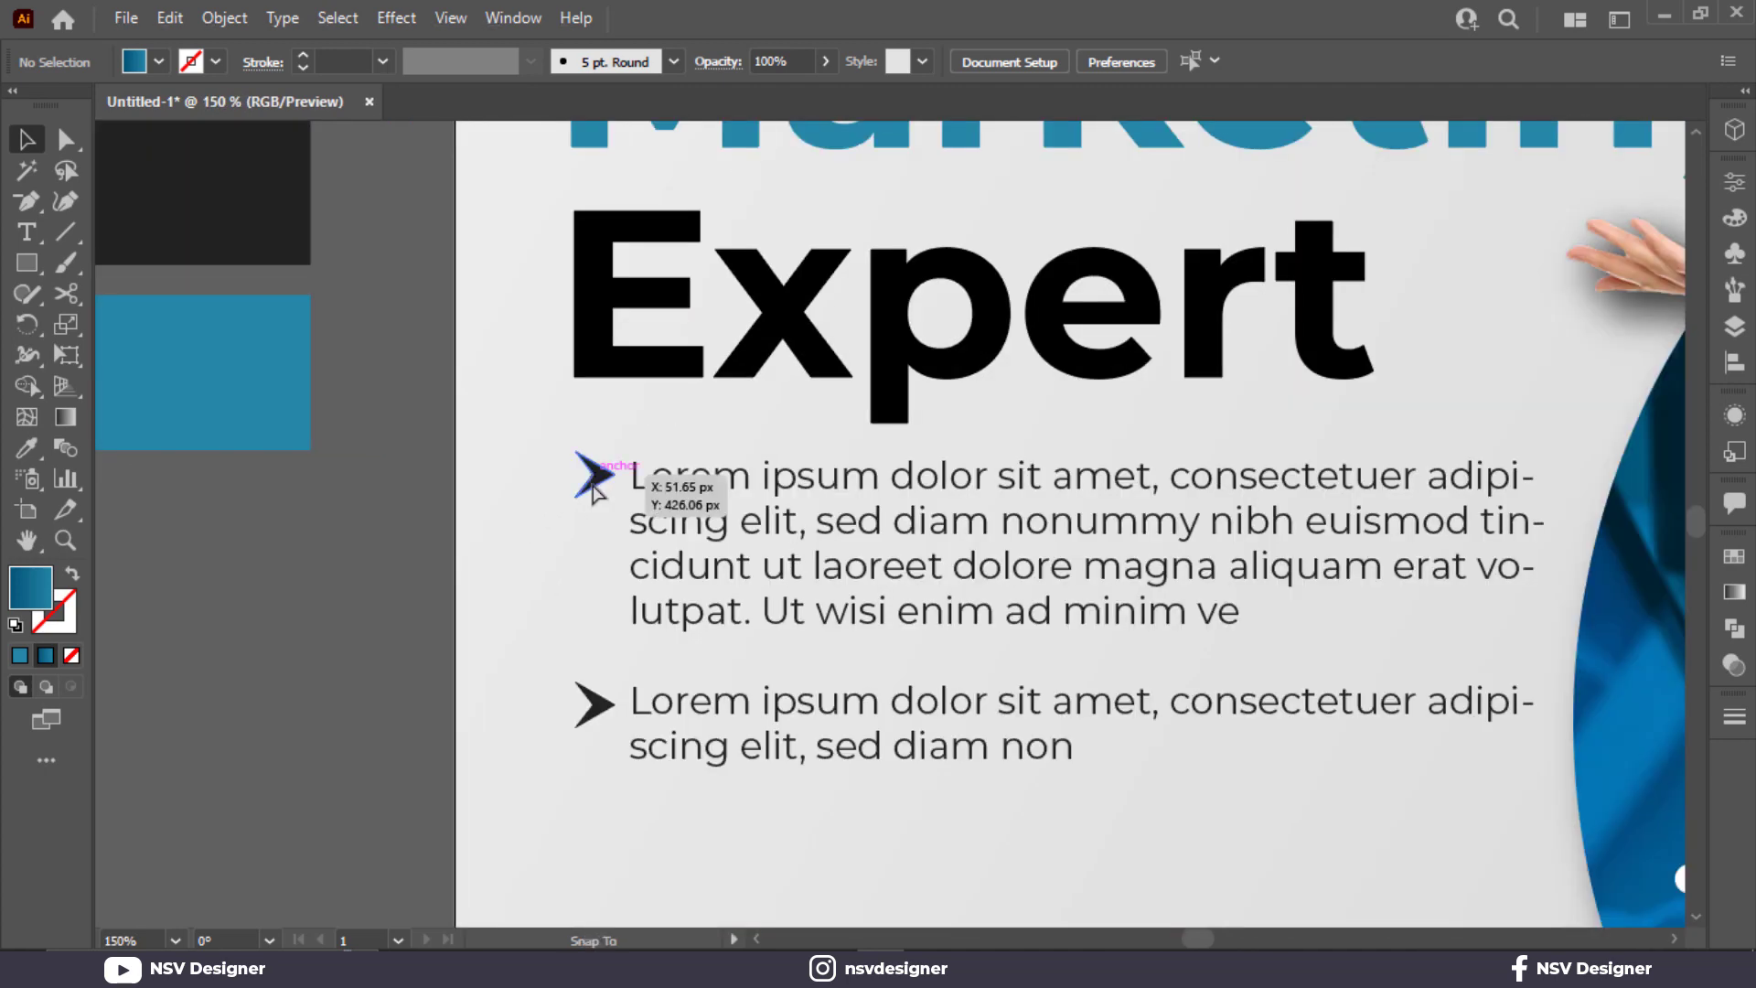
{"action": "left_click_drag", "start_coordinate": [593, 491], "coordinate": [578, 482]}
{"action": "left_click", "coordinate": [515, 457]}
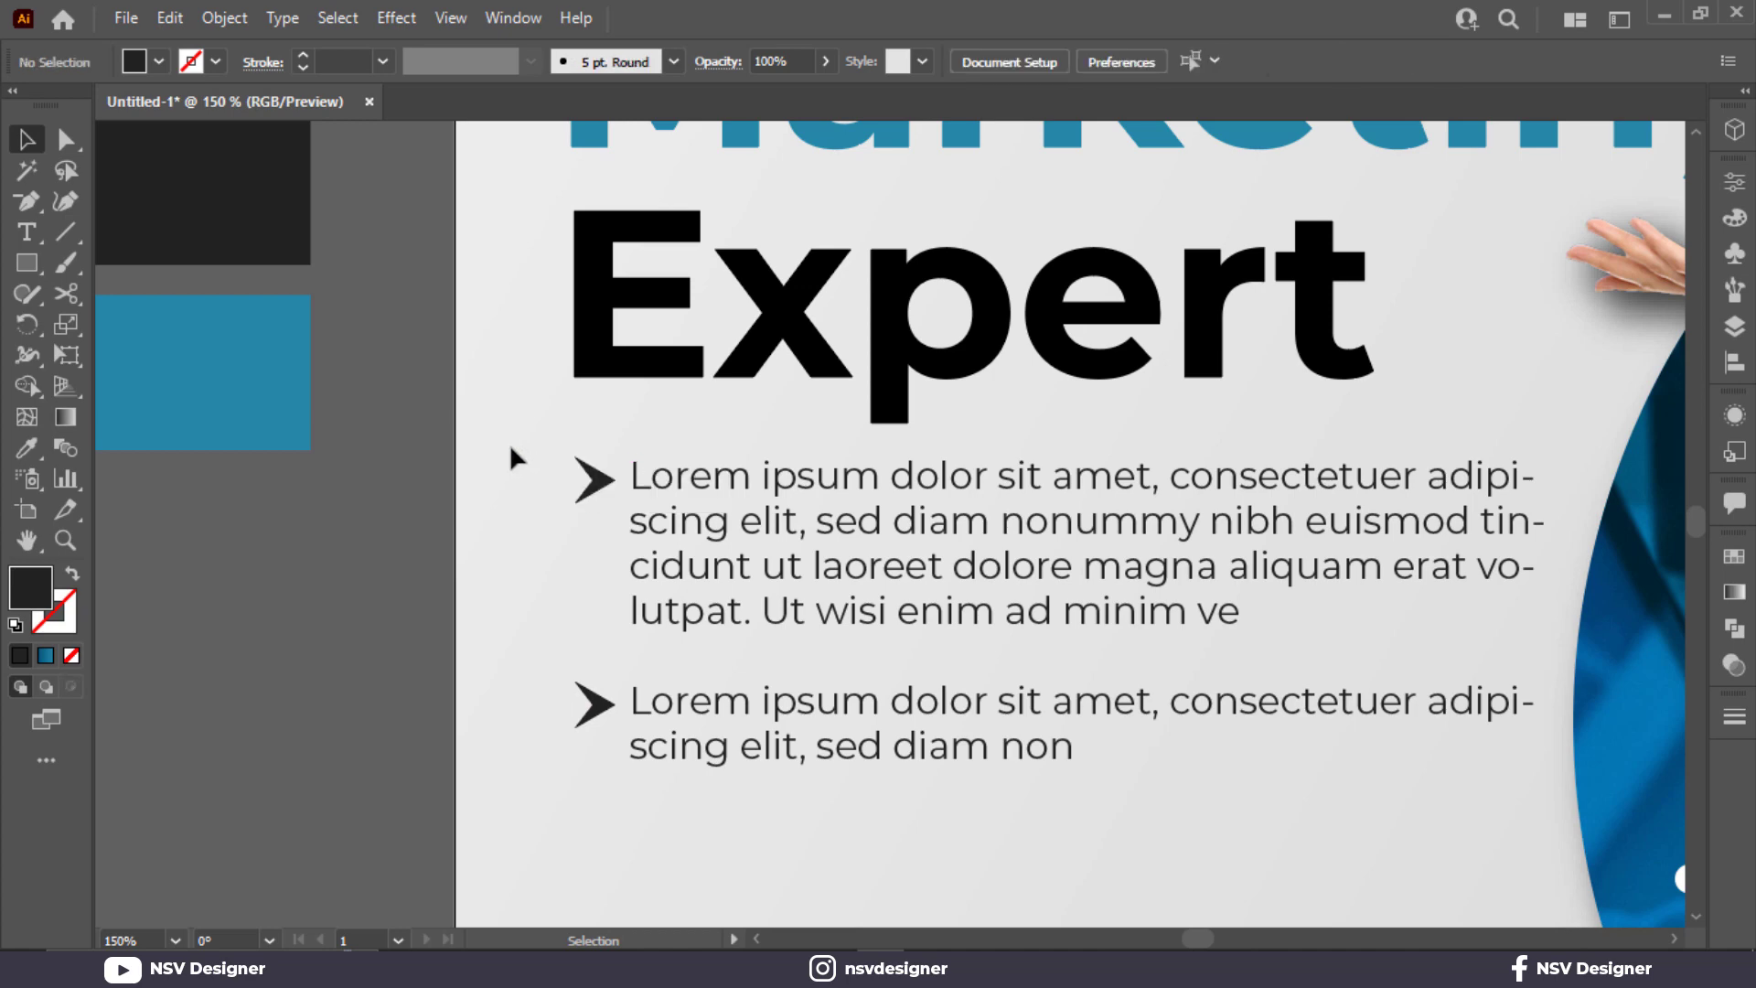
Duplicate both bulleted paragraphs with their arrowheads straight down into the space above the LEARN MORE button.
{"action": "left_click_drag", "start_coordinate": [819, 756], "coordinate": [821, 757]}
{"action": "key", "text": "ctrl+minus"}
{"action": "key", "text": "ctrl+minus"}
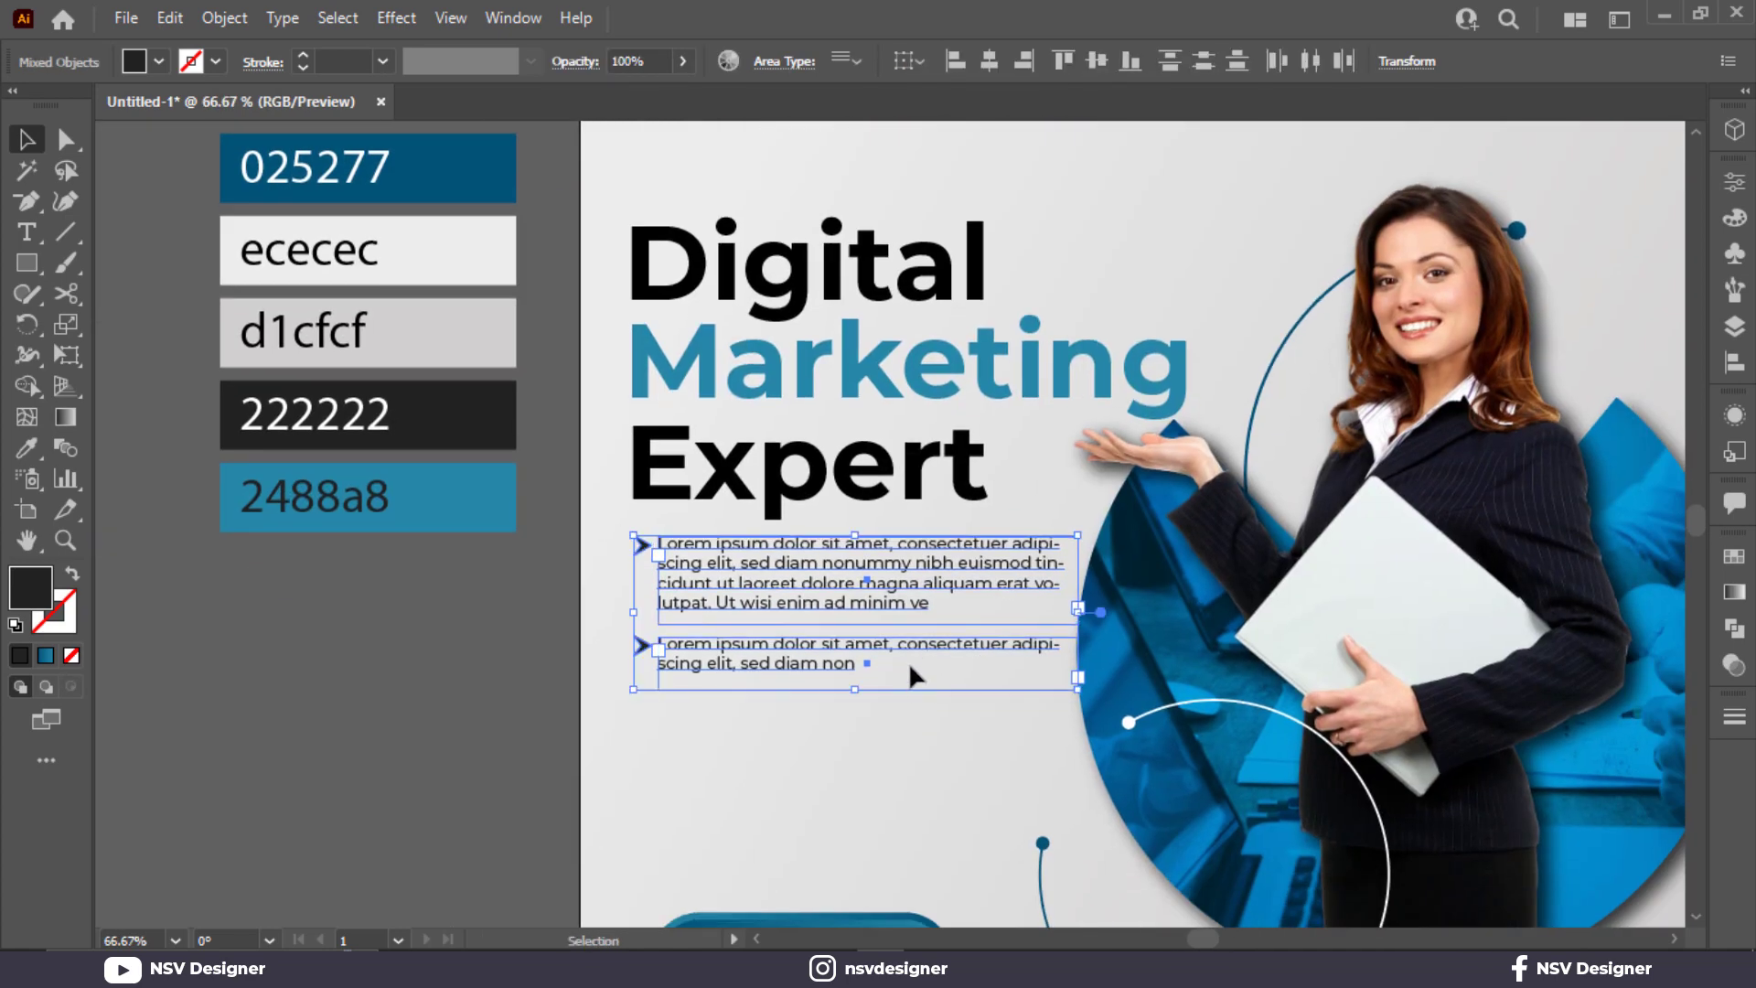
{"action": "left_click_drag", "start_coordinate": [841, 656], "coordinate": [821, 811]}
{"action": "left_click", "coordinate": [617, 755]}
{"action": "scroll", "coordinate": [618, 756], "scroll_direction": "down", "scroll_amount": 2}
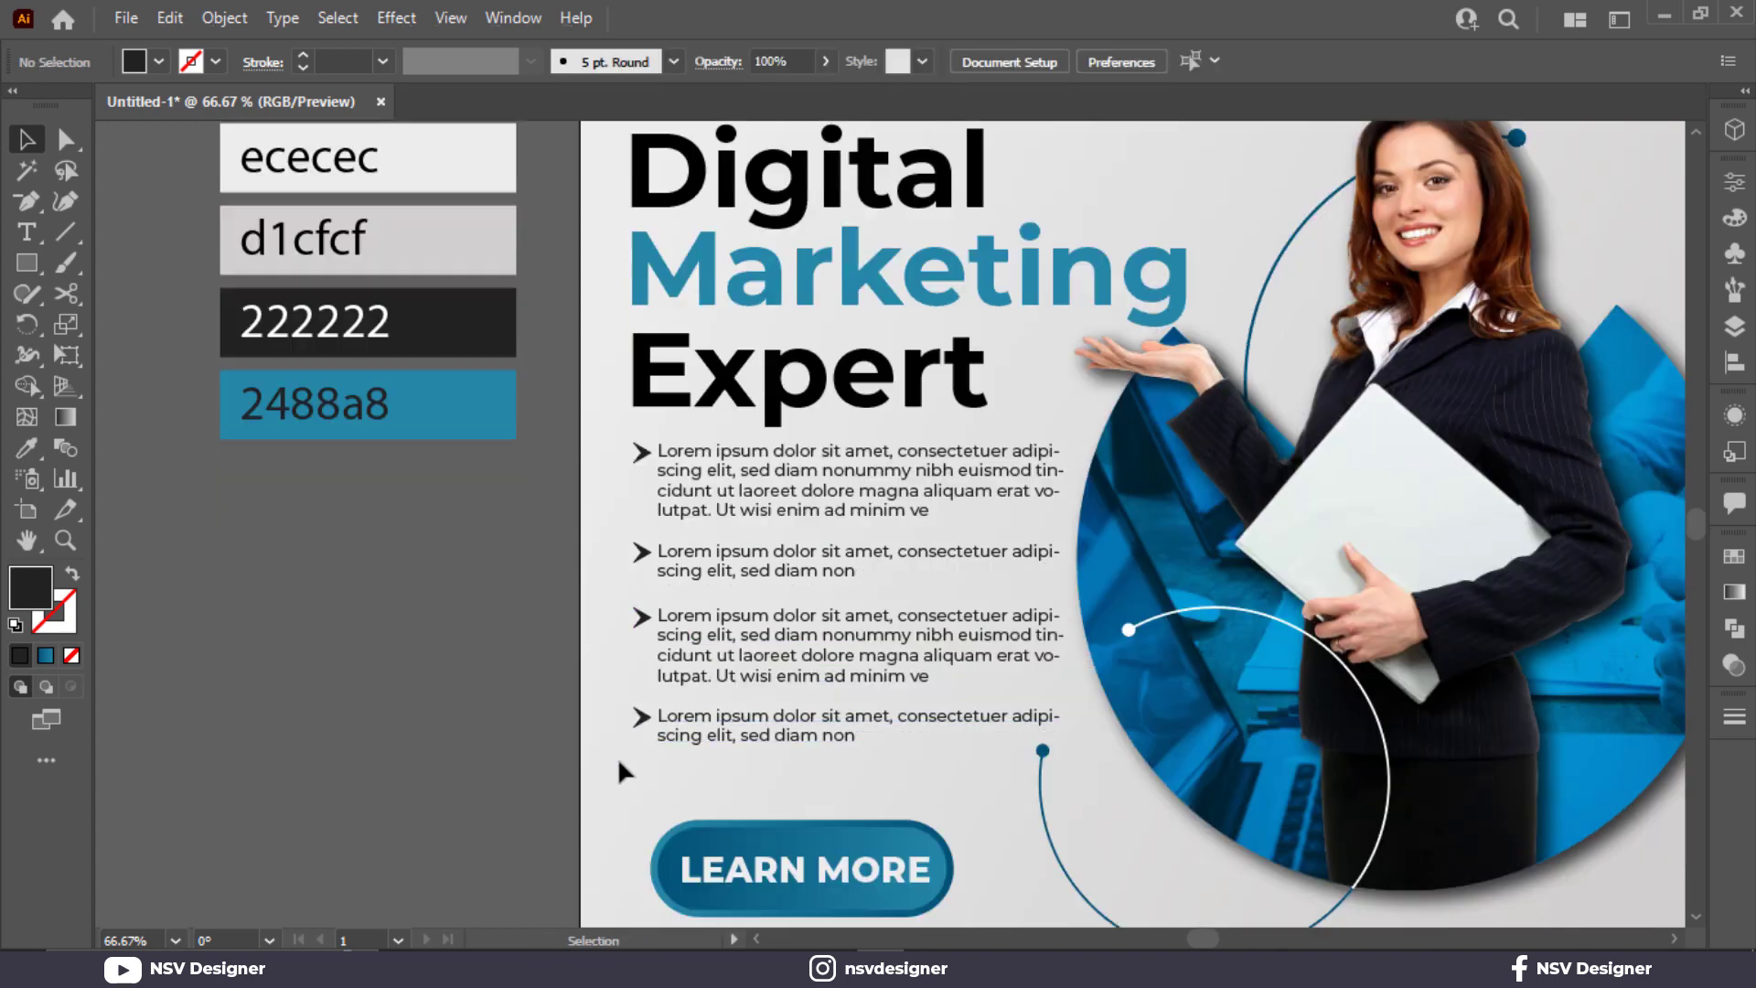
{"action": "key", "text": "ctrl+0"}
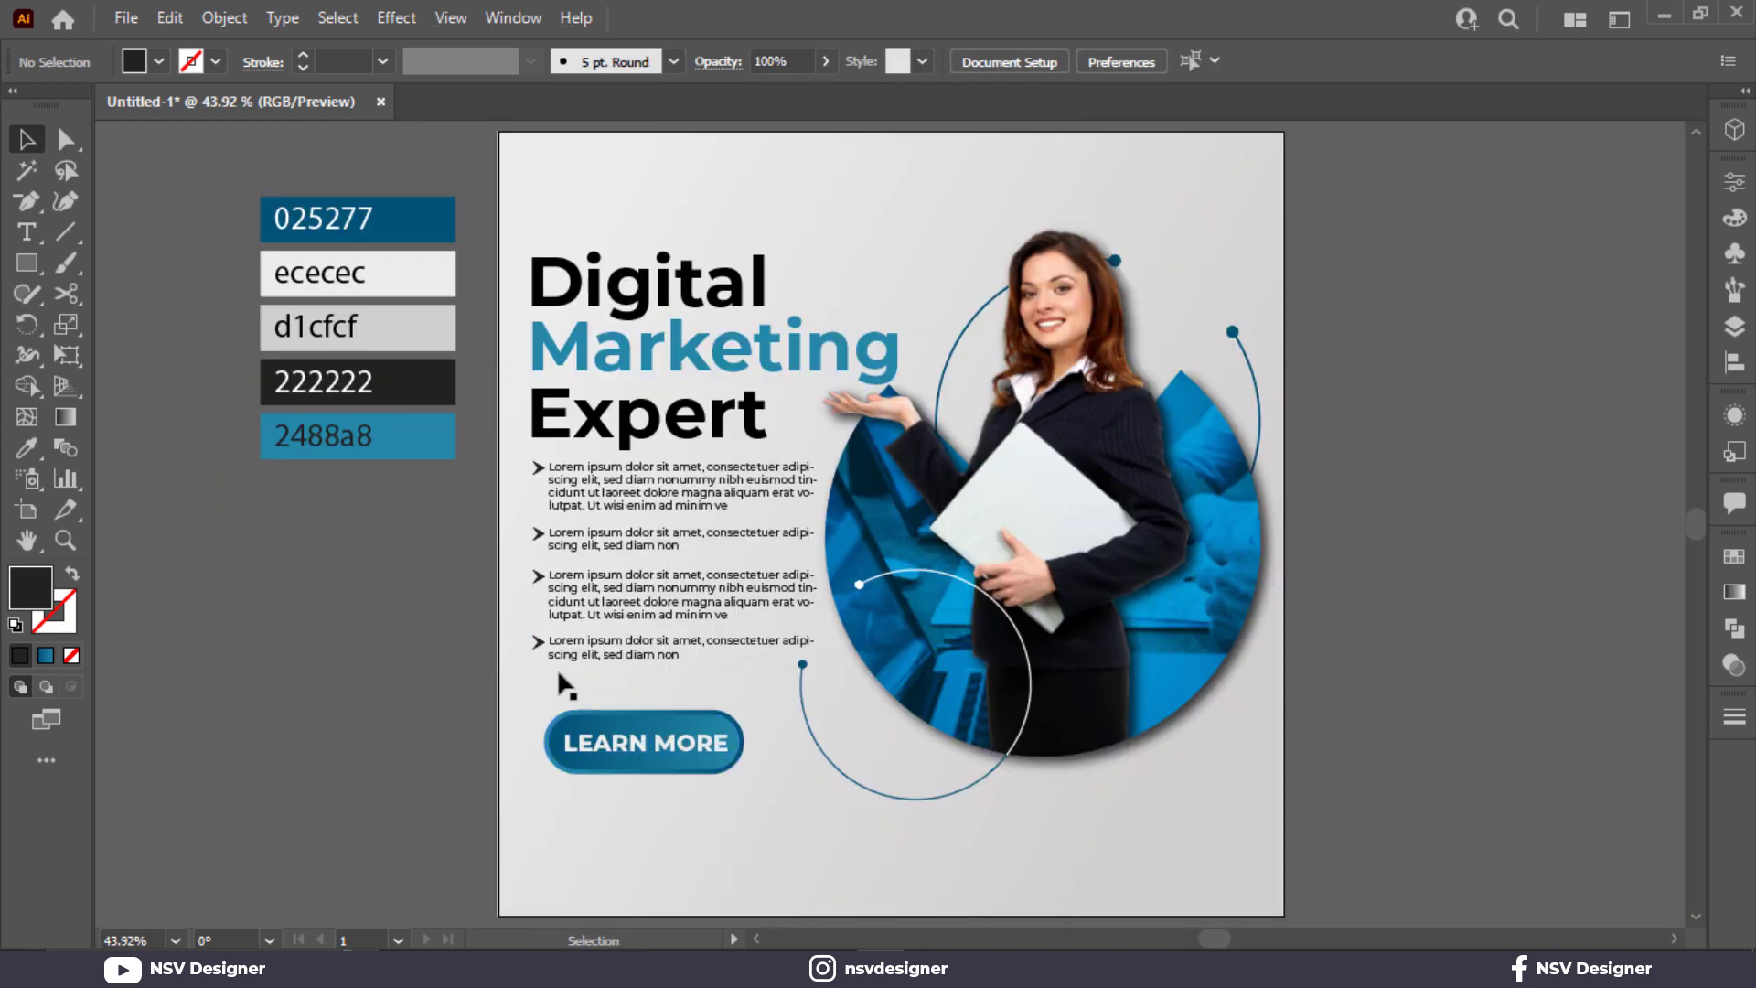
Delete the two duplicated bulleted paragraphs and the short second bulleted paragraph, keeping only the first one.
{"action": "left_click_drag", "start_coordinate": [575, 654], "coordinate": [572, 651]}
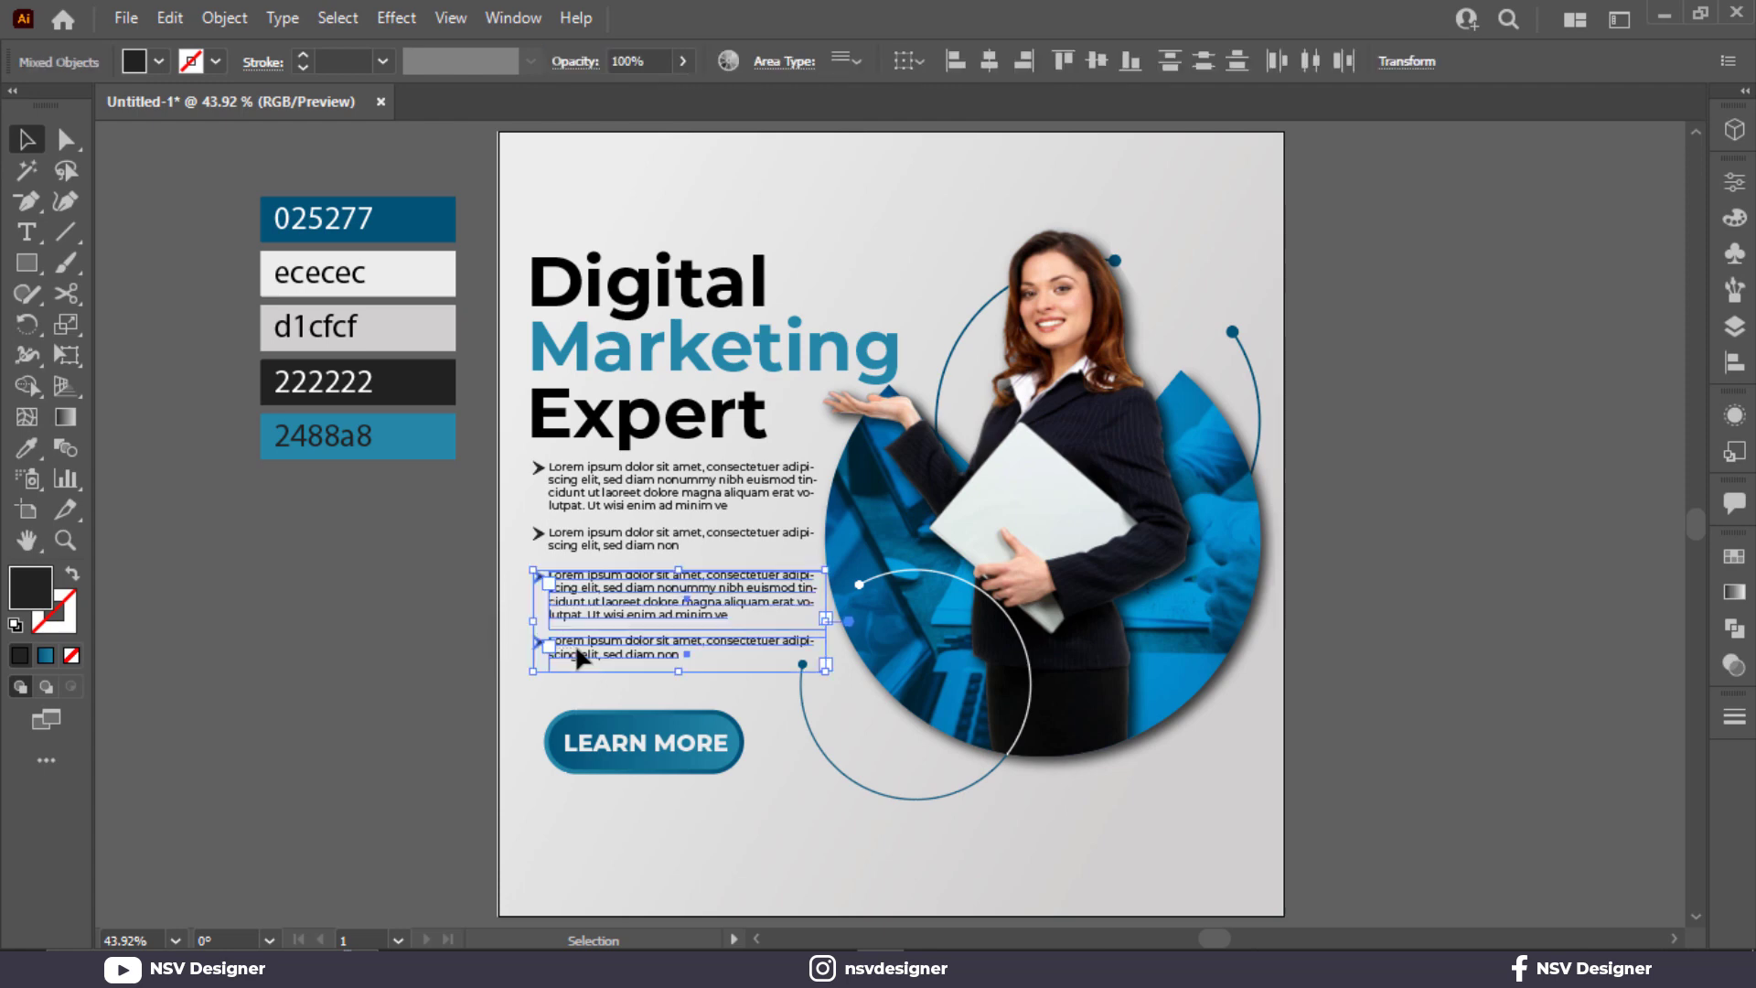
{"action": "key", "text": "Delete"}
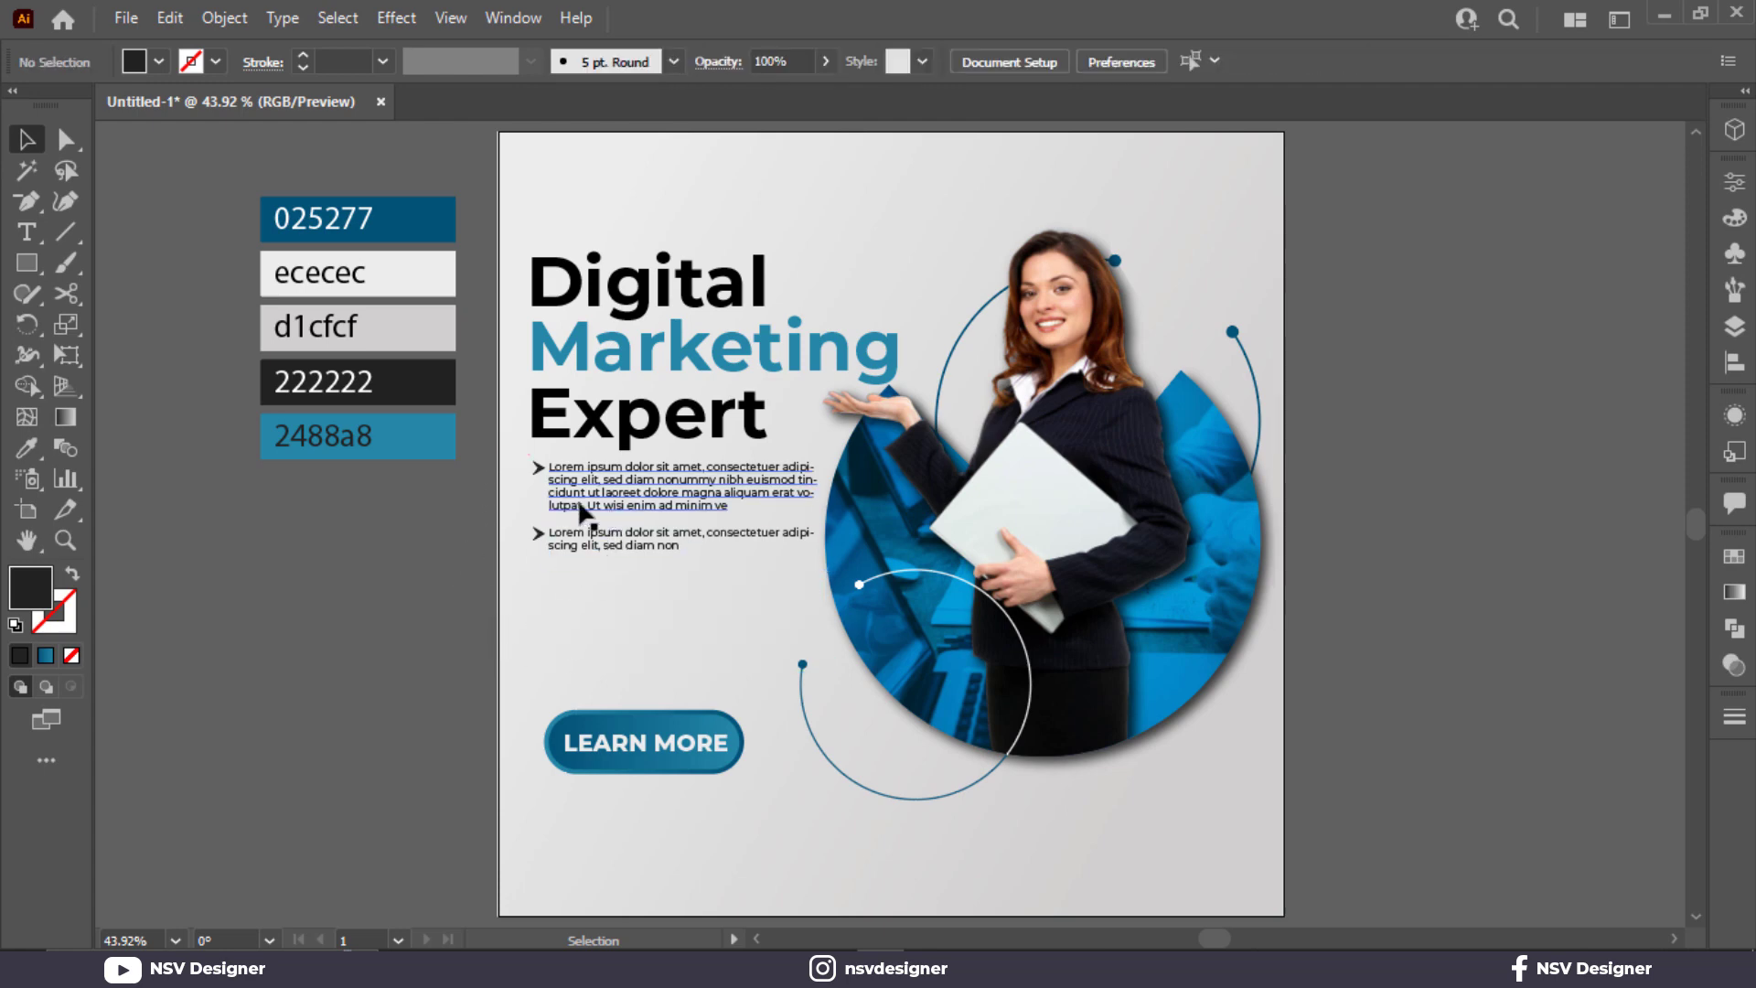
{"action": "left_click", "coordinate": [577, 544]}
{"action": "key", "text": "Delete"}
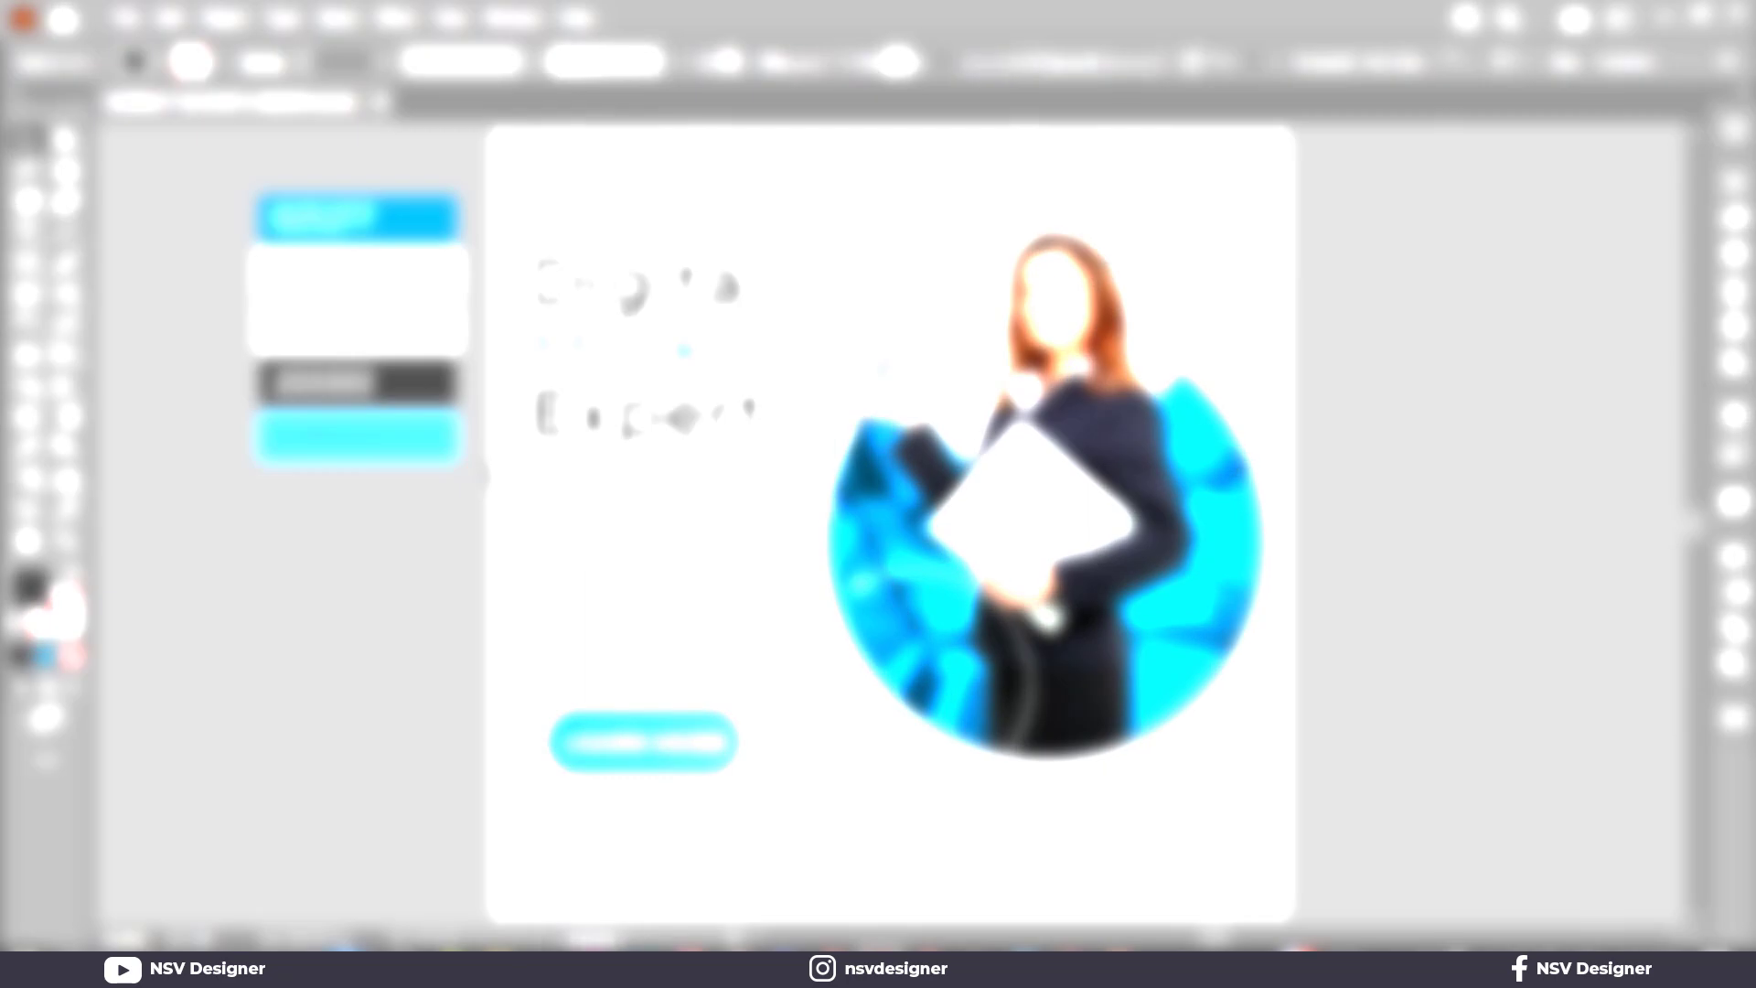
Duplicate the four-line bulleted paragraph with its arrowhead straight down, directly beneath the original.
{"action": "left_click_drag", "start_coordinate": [640, 550], "coordinate": [499, 477]}
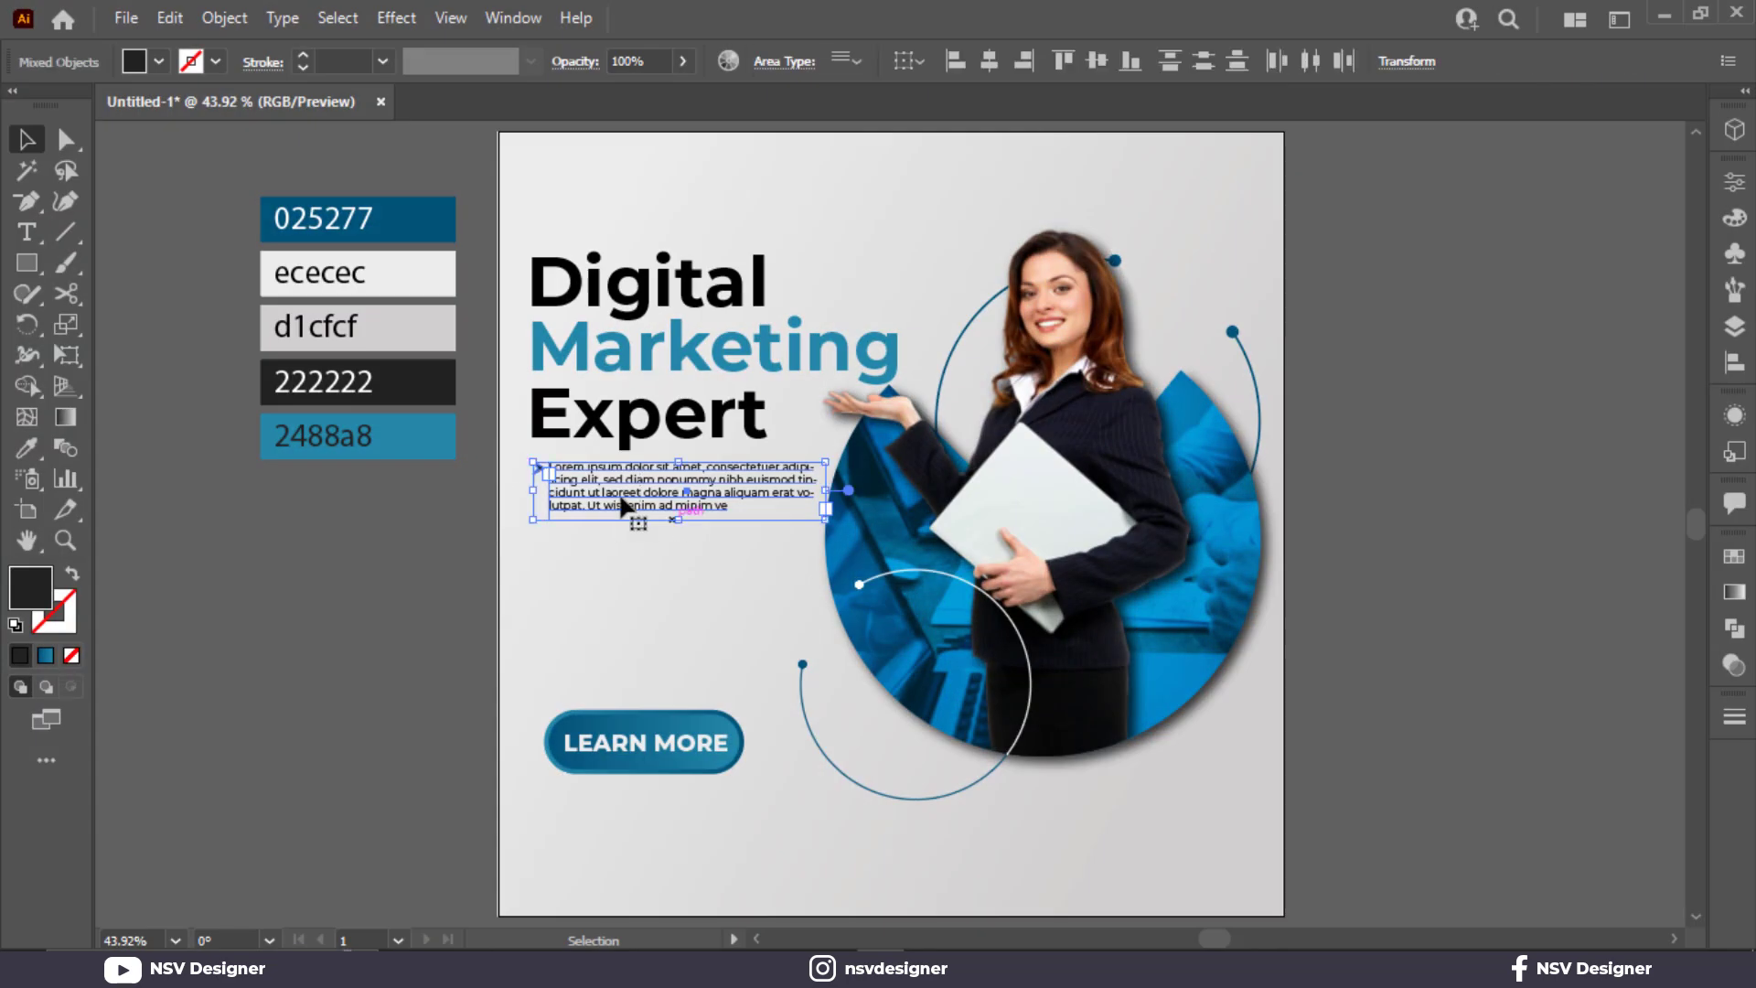
{"action": "left_click_drag", "start_coordinate": [627, 502], "coordinate": [610, 574]}
{"action": "left_click", "coordinate": [502, 660]}
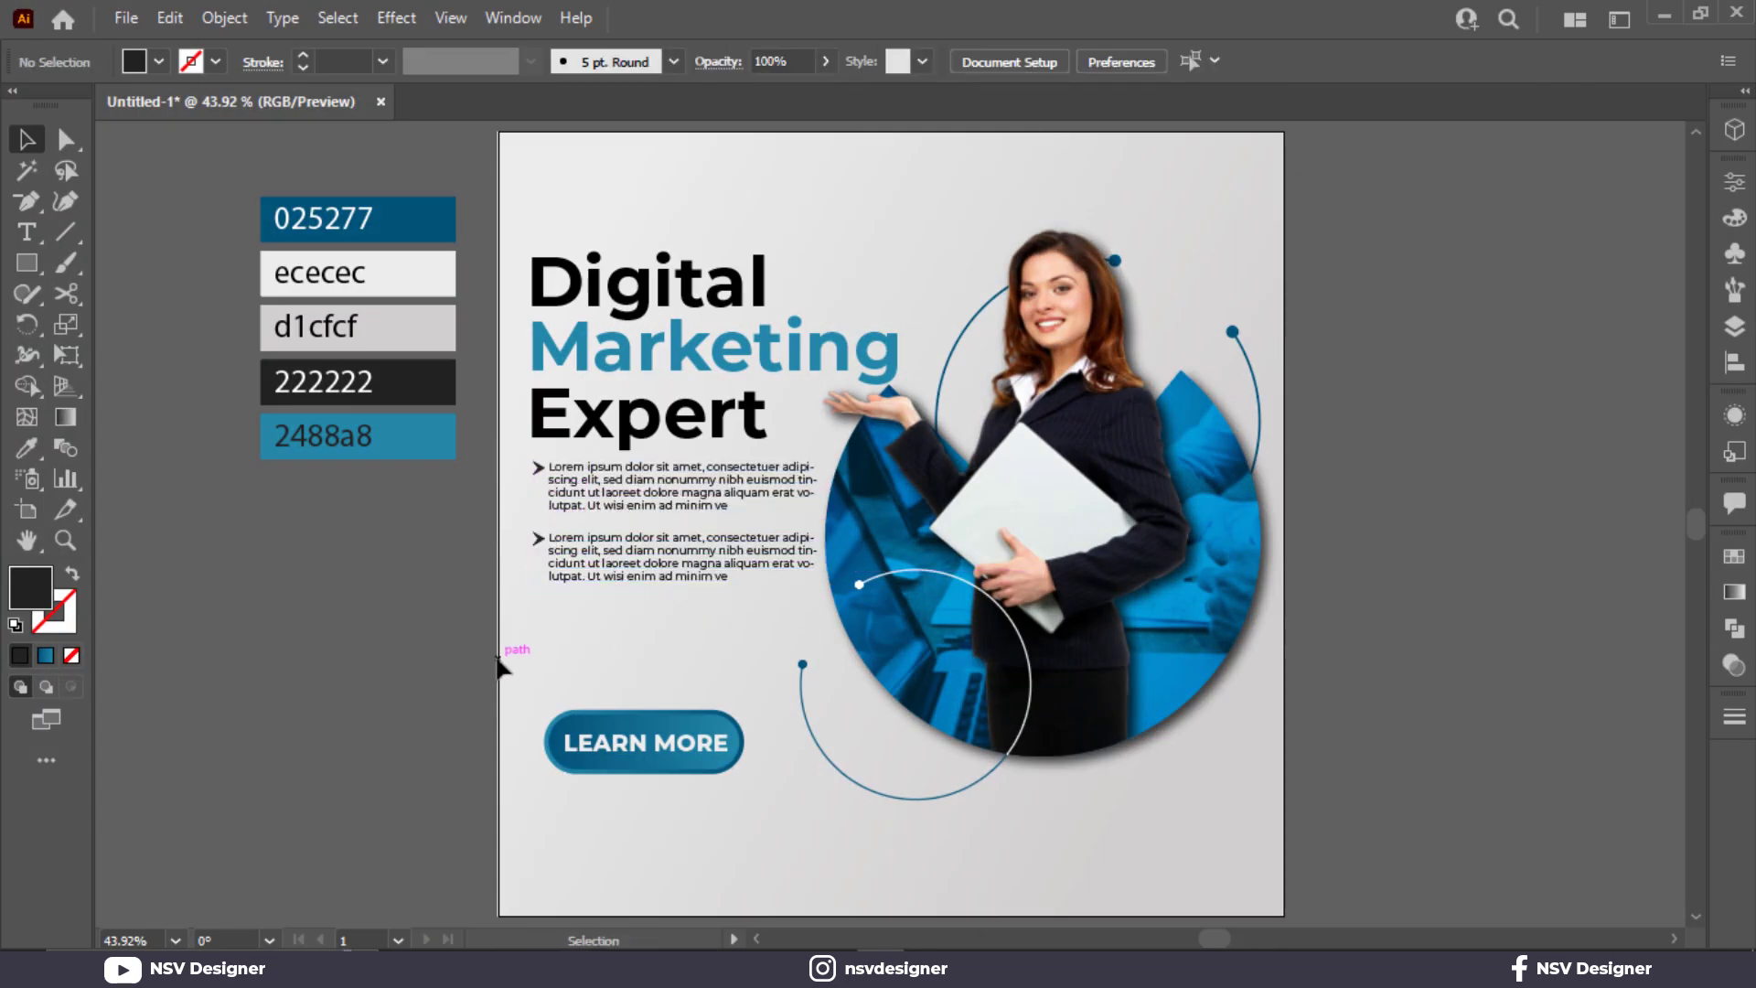
Move the LEARN MORE button straight up, closer to the second bulleted paragraph.
{"action": "scroll", "coordinate": [499, 661], "scroll_direction": "down", "scroll_amount": 2}
{"action": "left_click_drag", "start_coordinate": [501, 651], "coordinate": [663, 637]}
{"action": "left_click", "coordinate": [644, 763]}
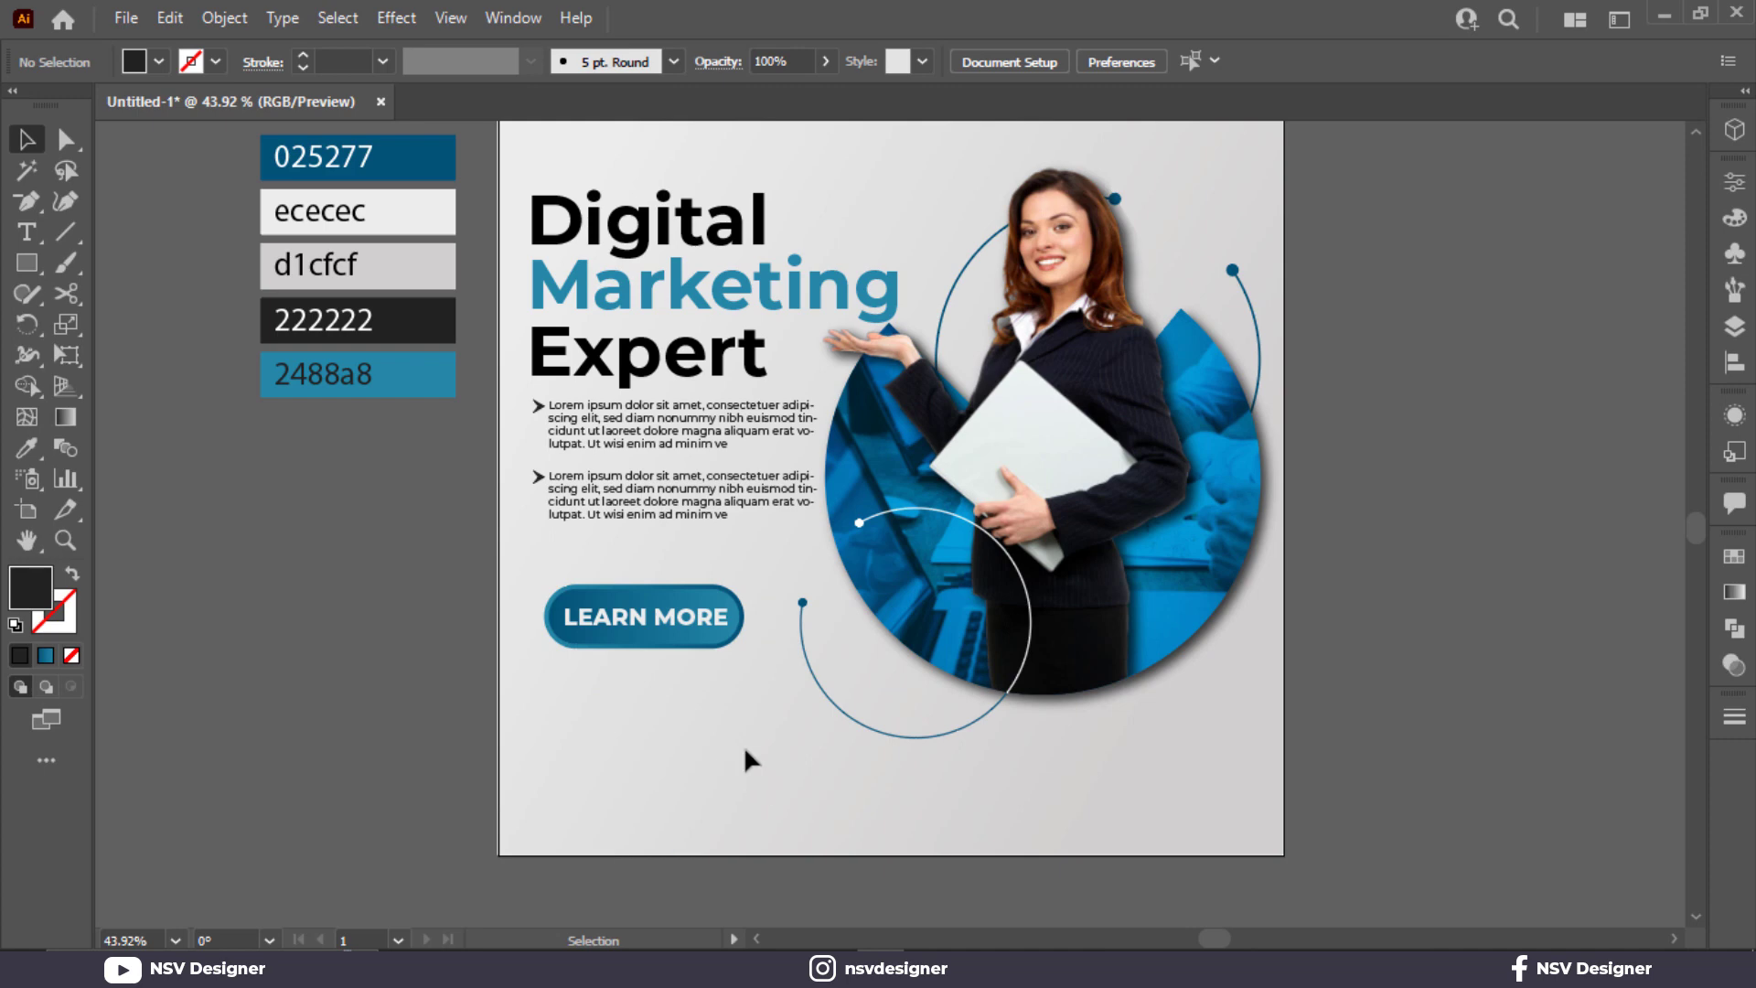
Add the text "Contact Details" near the artboard's bottom edge, below the LEARN MORE button.
{"action": "scroll", "coordinate": [718, 759], "scroll_direction": "up", "scroll_amount": 1}
{"action": "left_click_drag", "start_coordinate": [799, 757], "coordinate": [757, 658]}
{"action": "scroll", "coordinate": [684, 660], "scroll_direction": "up", "scroll_amount": 1}
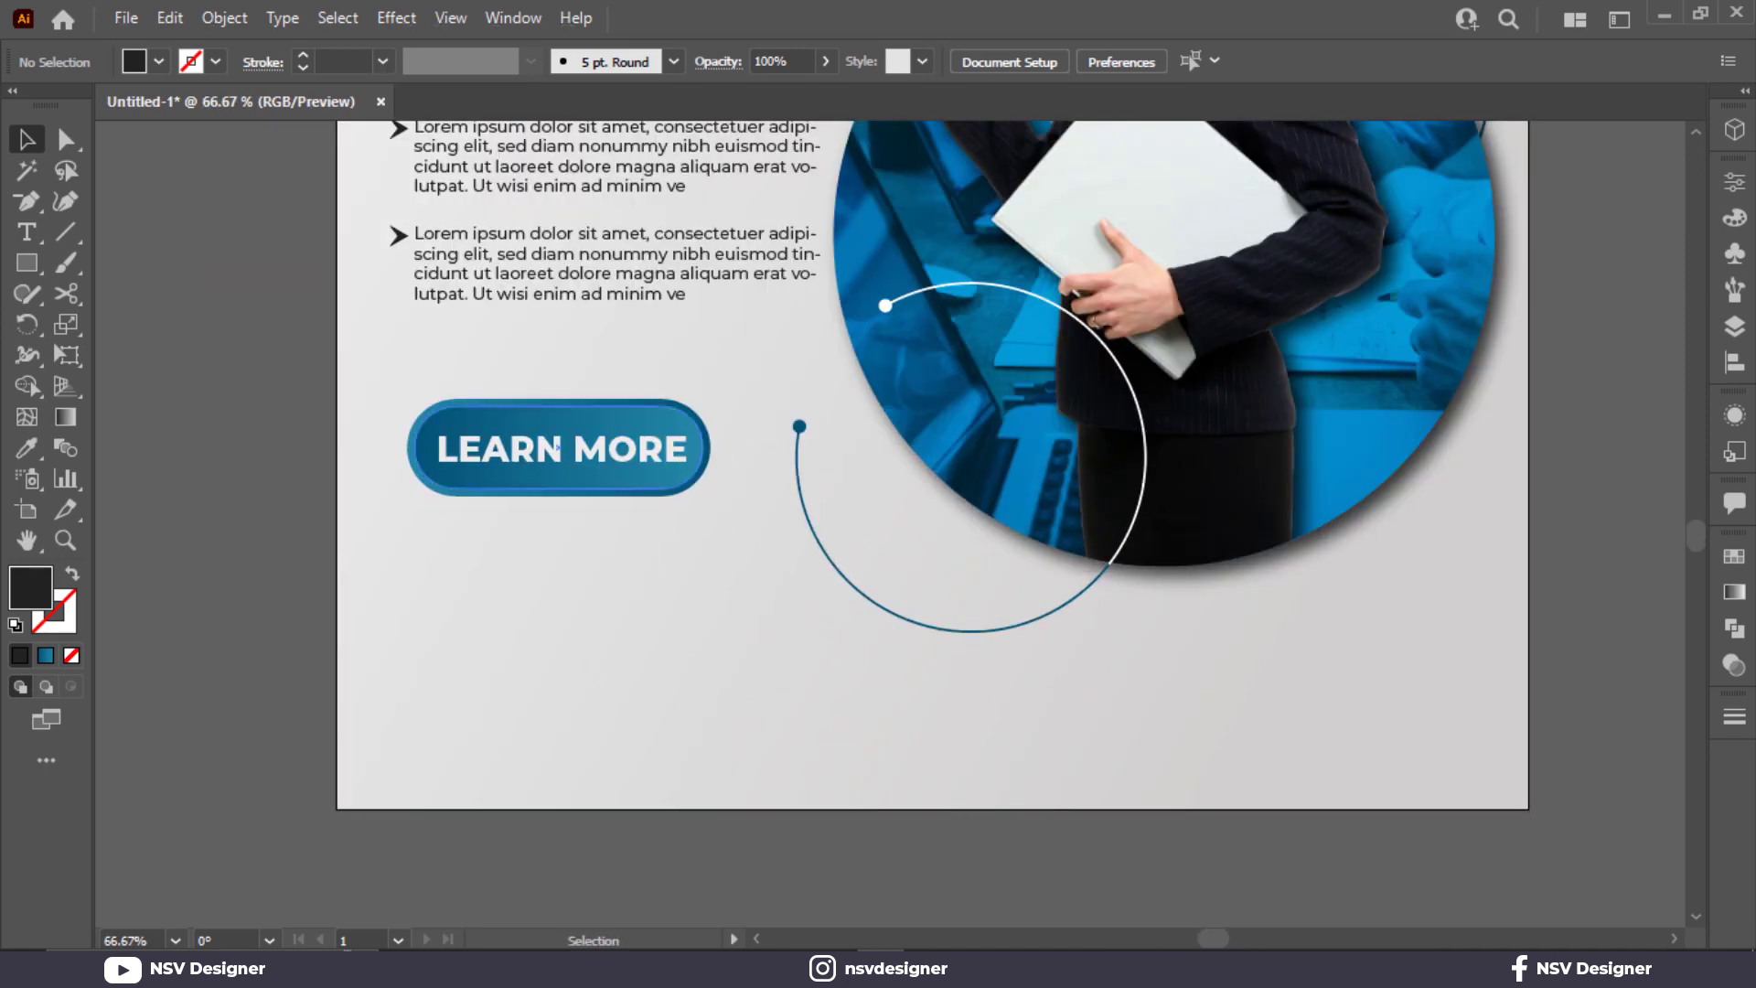
{"action": "left_click", "coordinate": [27, 231]}
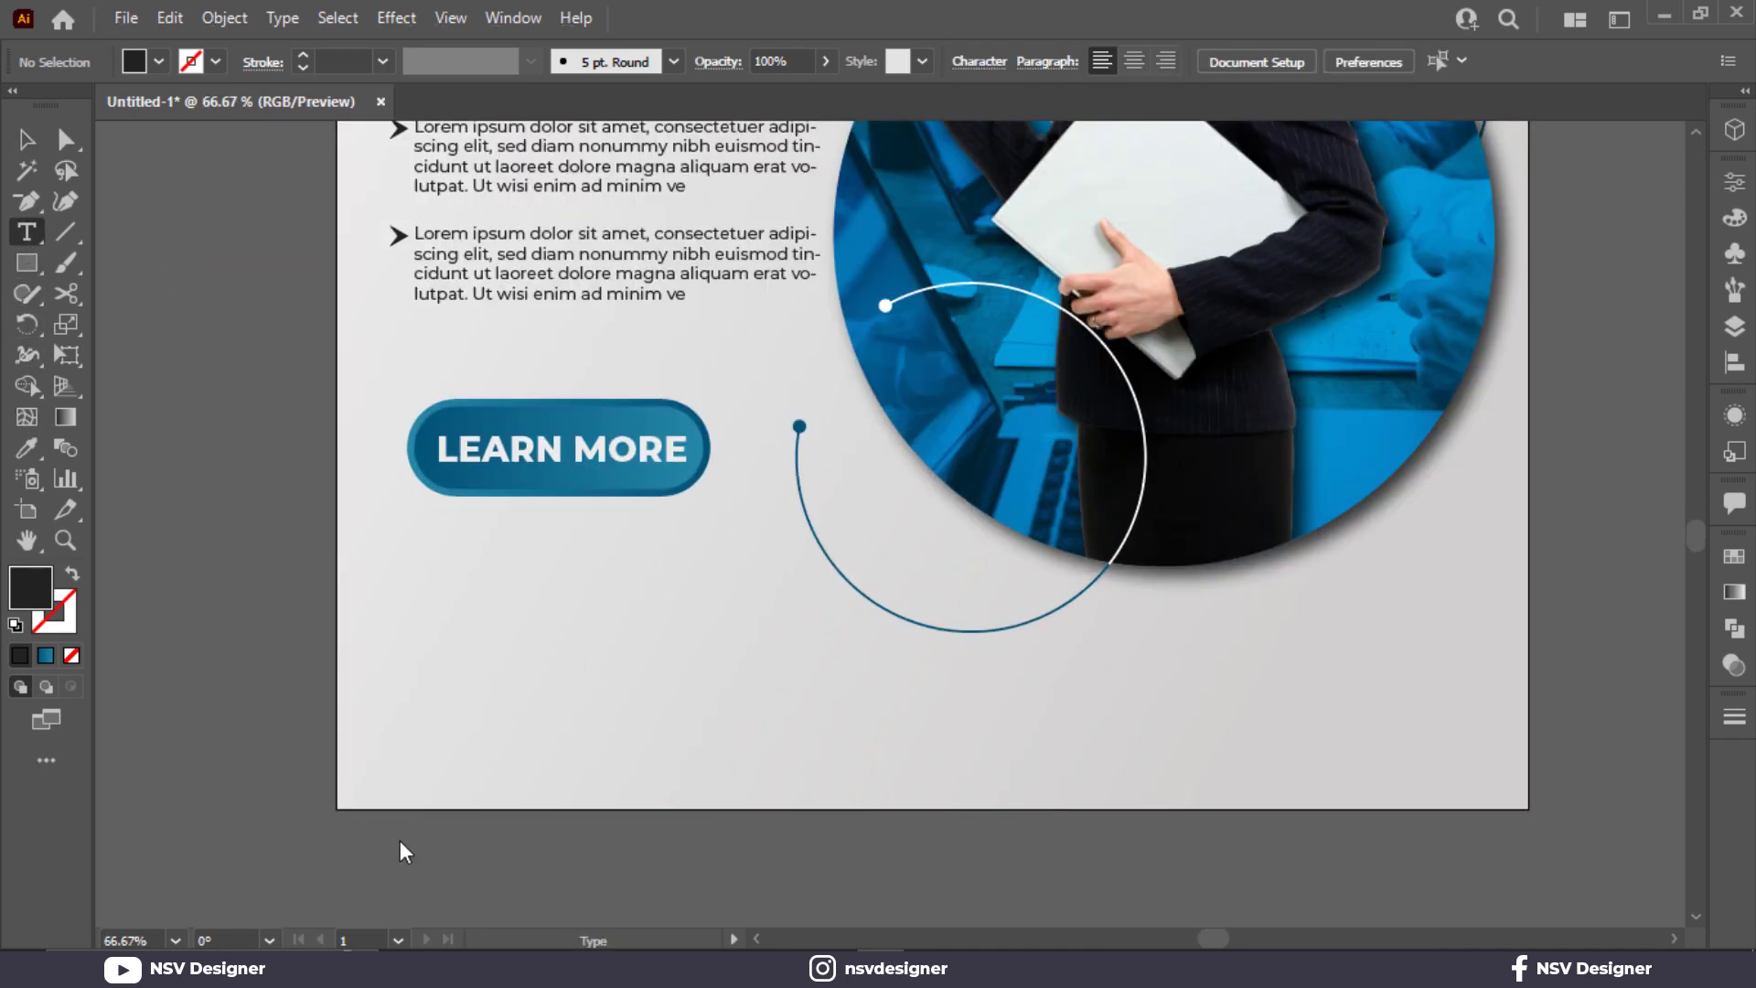
{"action": "left_click", "coordinate": [416, 704]}
{"action": "type", "text": "q"}
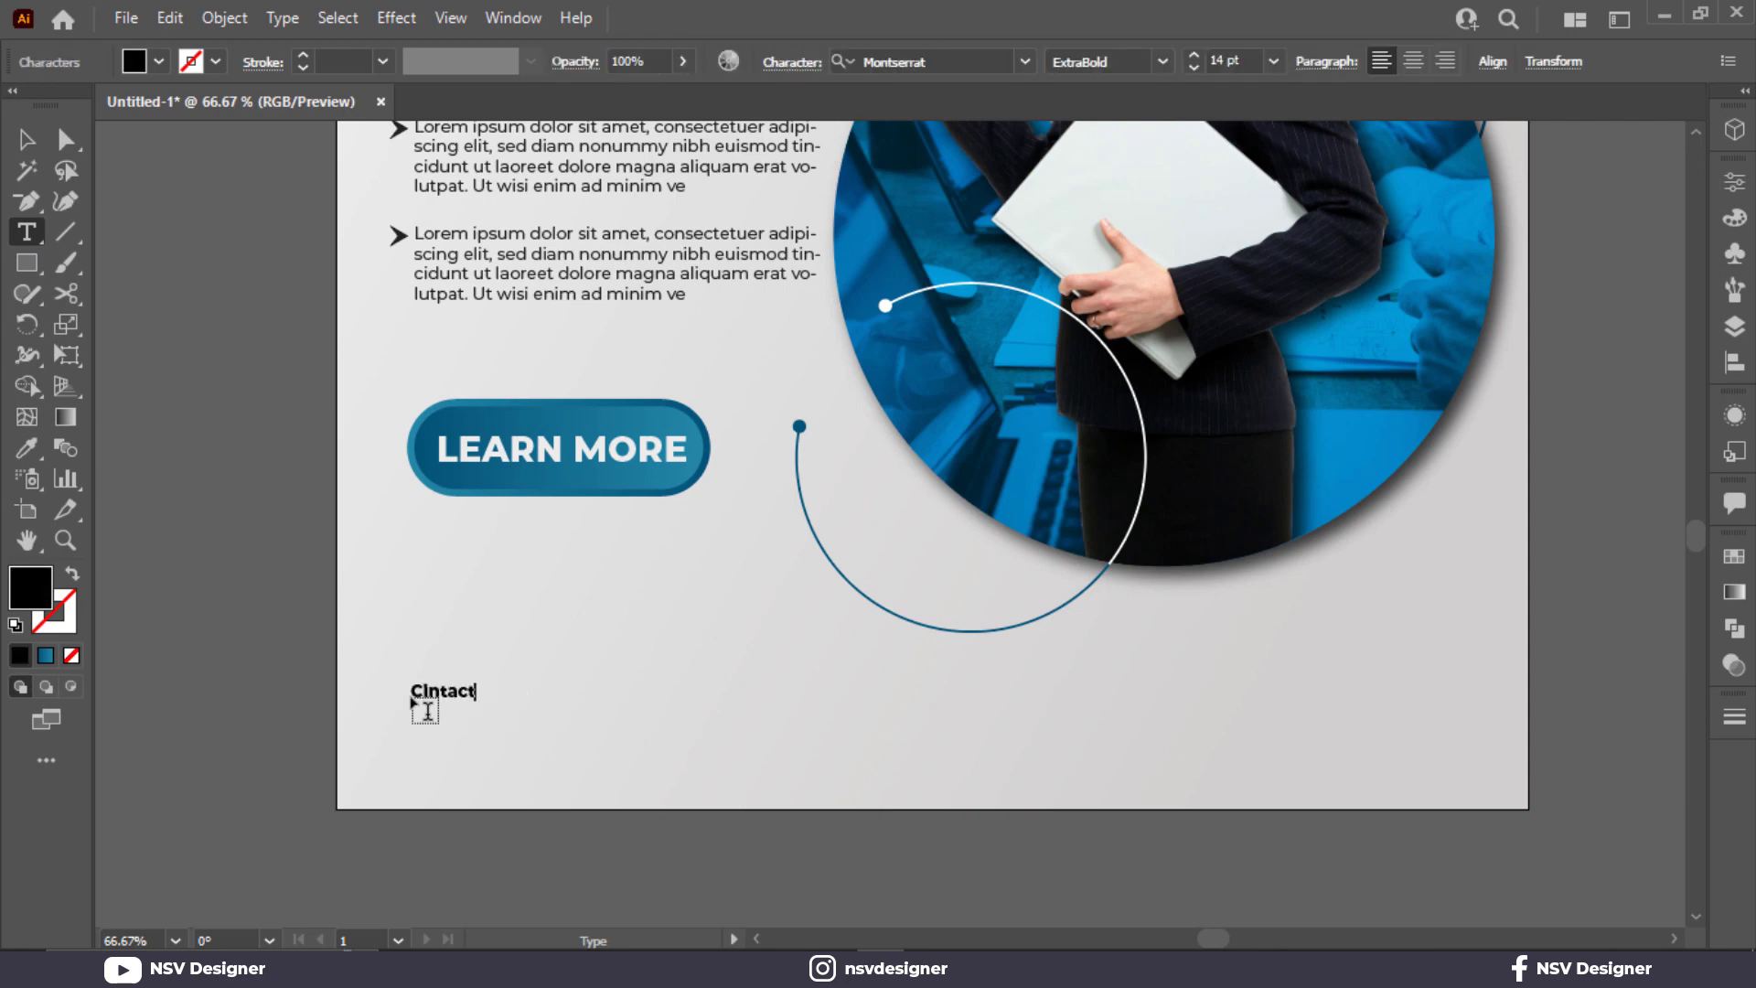
{"action": "key", "text": "BackSpace"}
{"action": "key", "text": "BackSpace"}
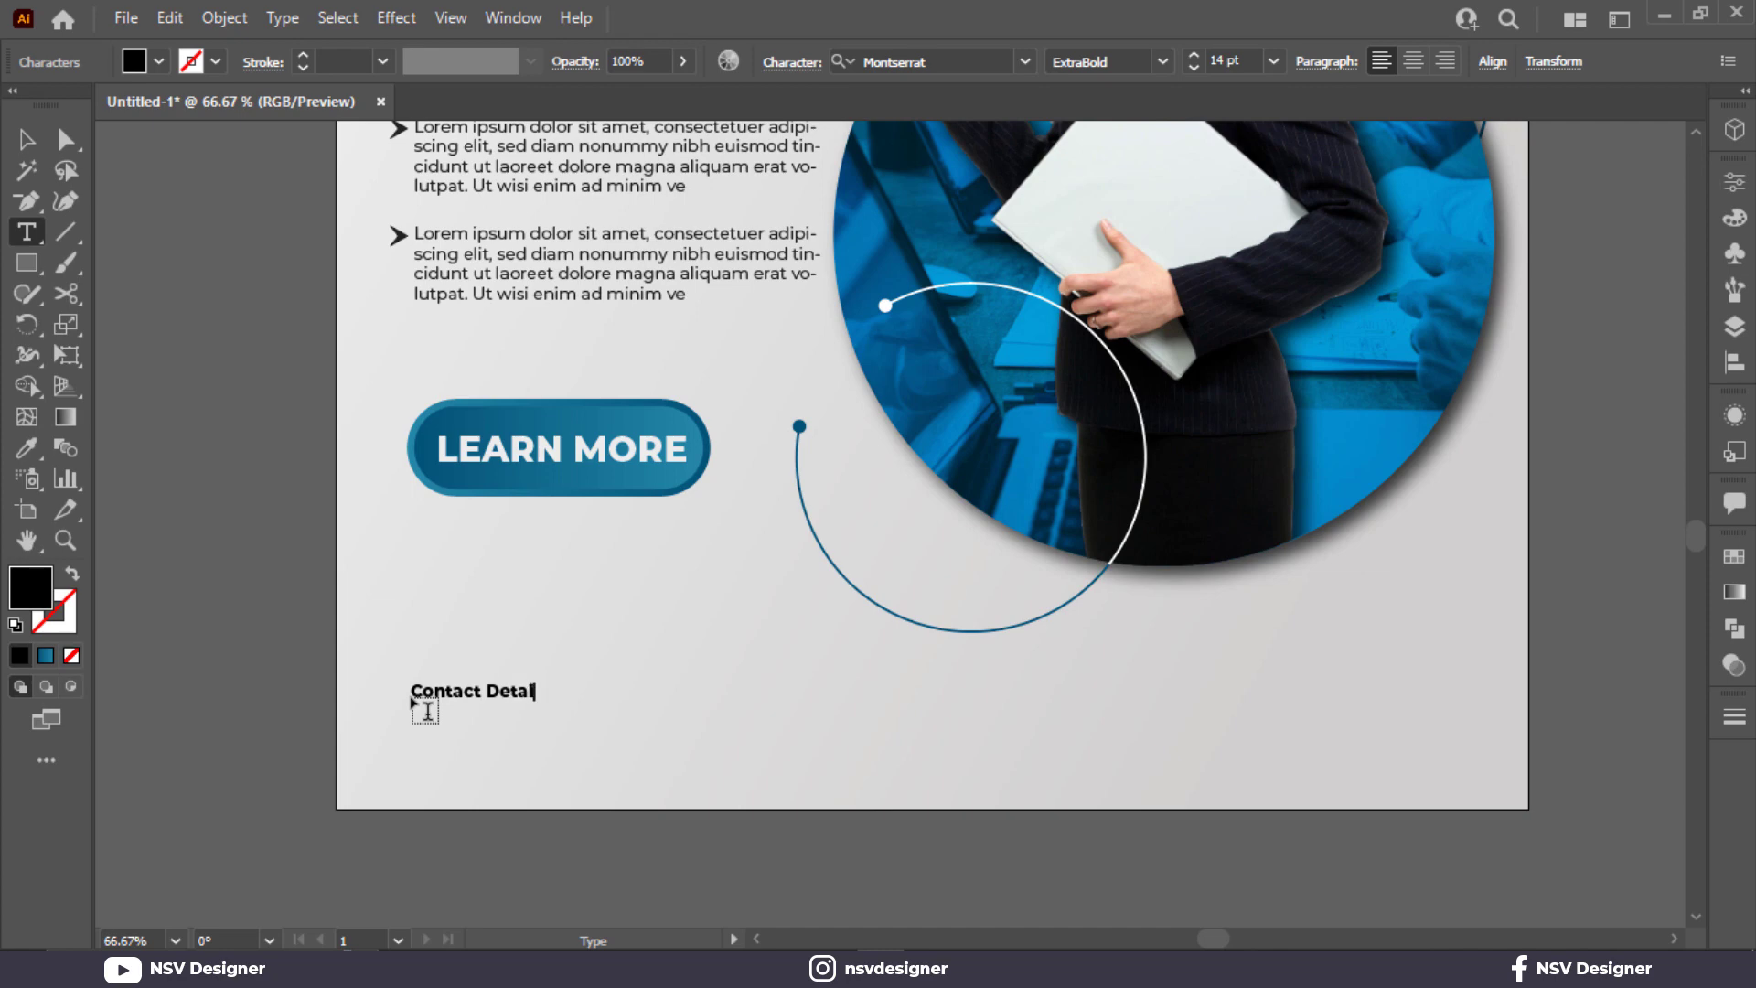
Enlarge the "Contact Details" text to about 17.7 pt and set its weight to SemiBold.
{"action": "left_click", "coordinate": [27, 139]}
{"action": "left_click", "coordinate": [549, 695]}
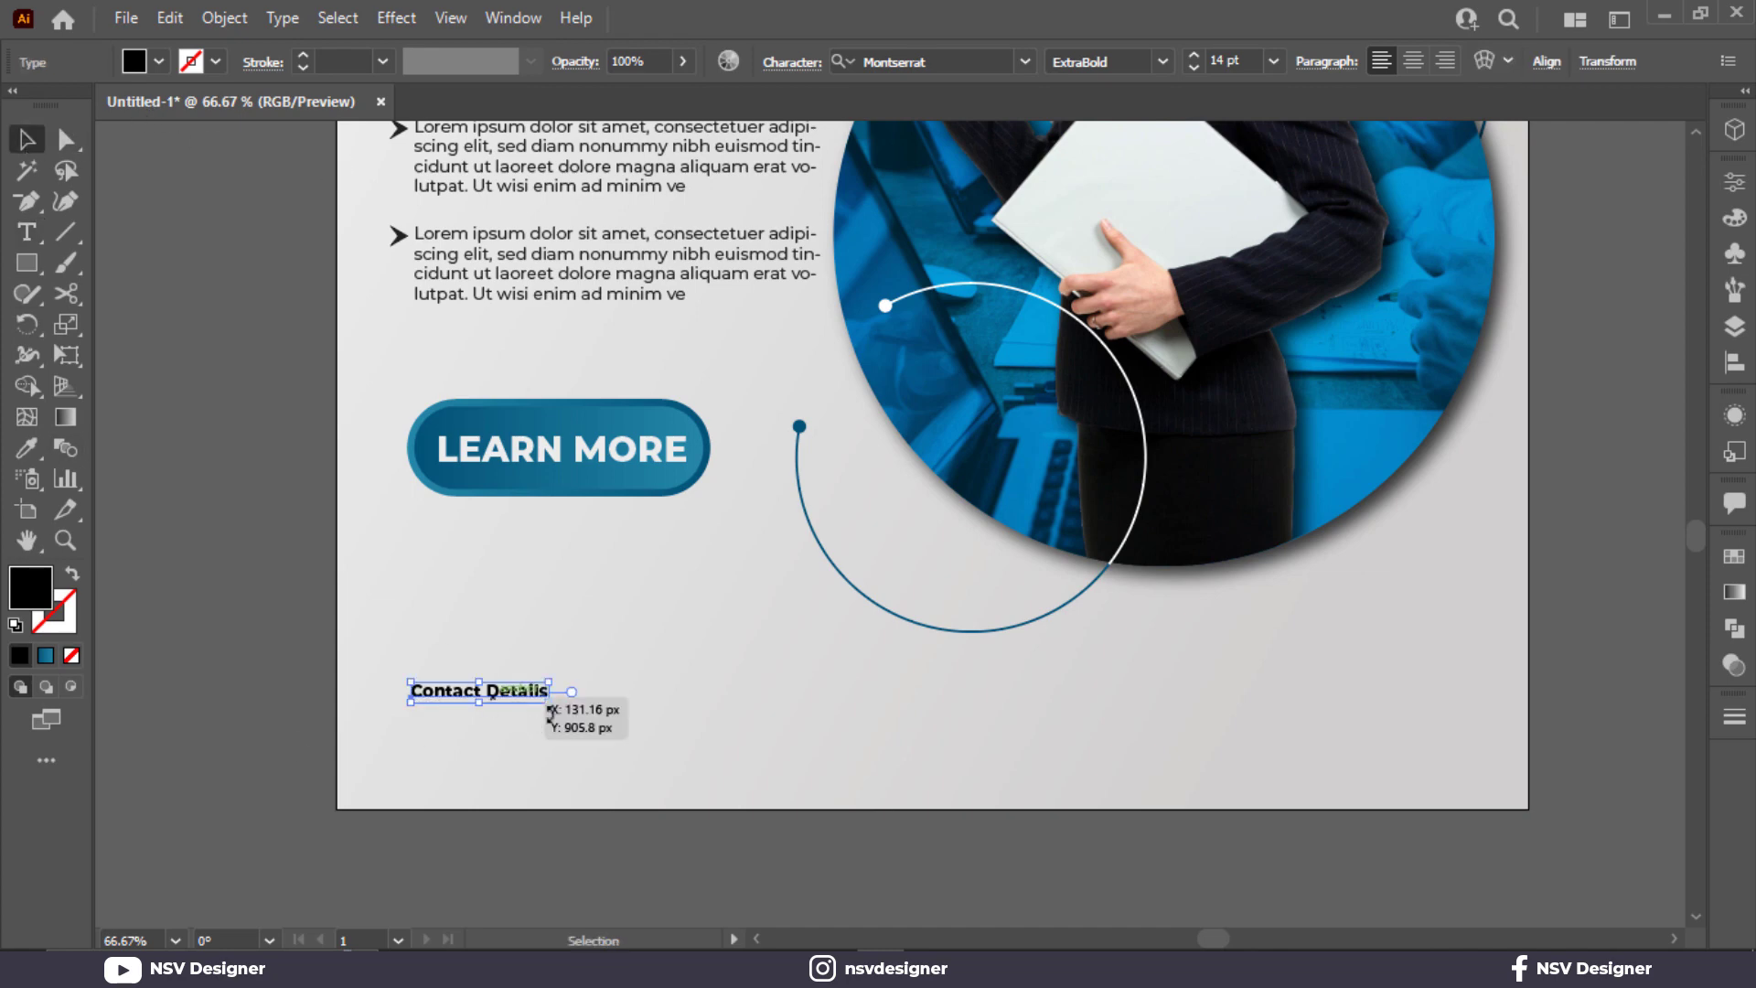
{"action": "left_click_drag", "start_coordinate": [587, 720], "coordinate": [588, 720]}
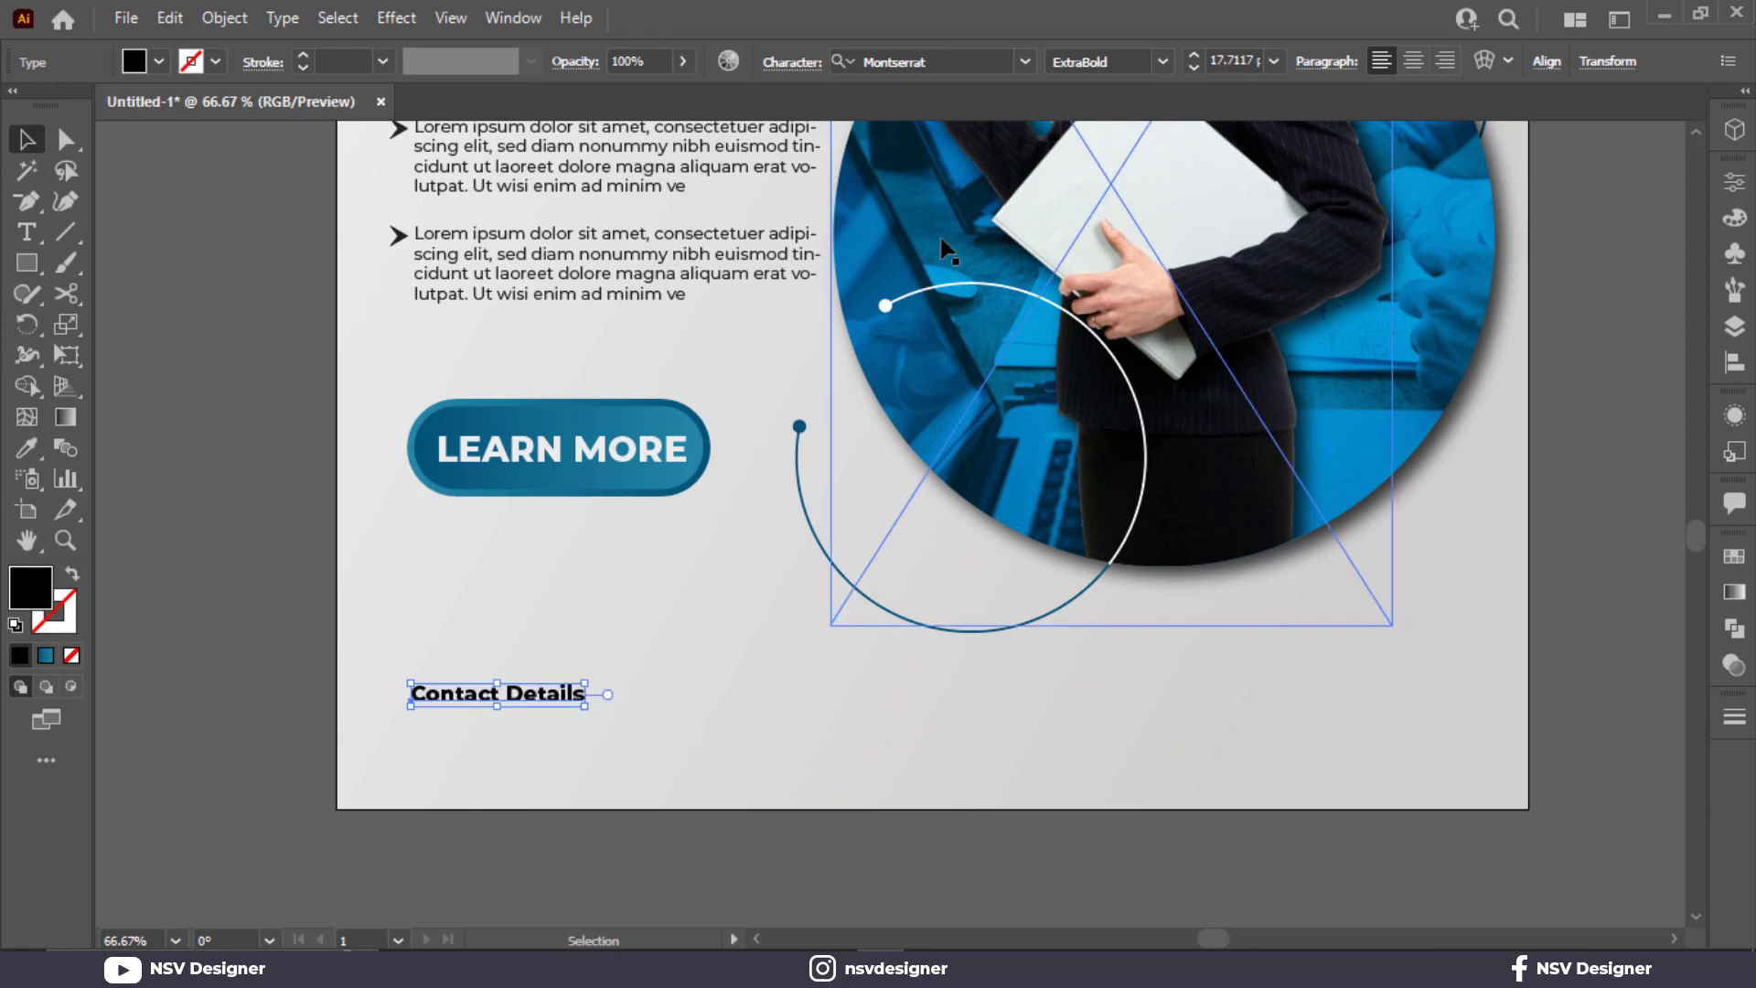
{"action": "left_click", "coordinate": [1162, 61]}
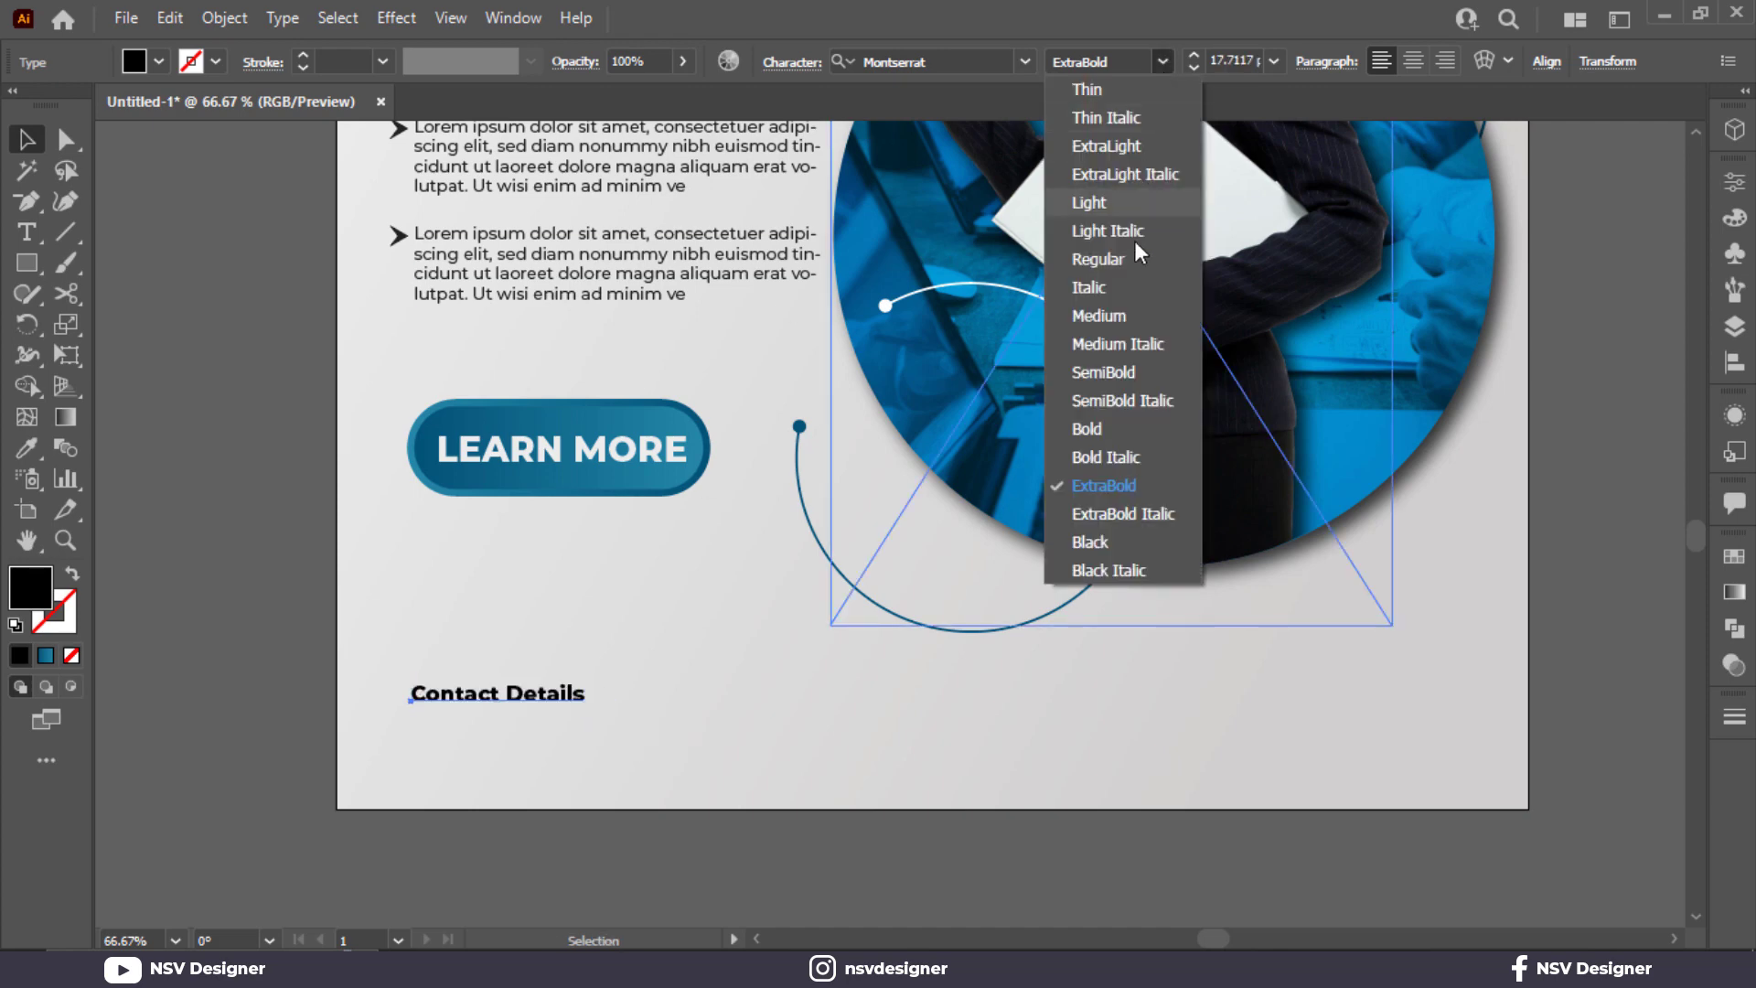
{"action": "left_click", "coordinate": [1133, 366]}
Duplicate the "Contact Details" line directly below and replace the copy's text with the contact phone number.
{"action": "left_click_drag", "start_coordinate": [549, 701], "coordinate": [547, 727]}
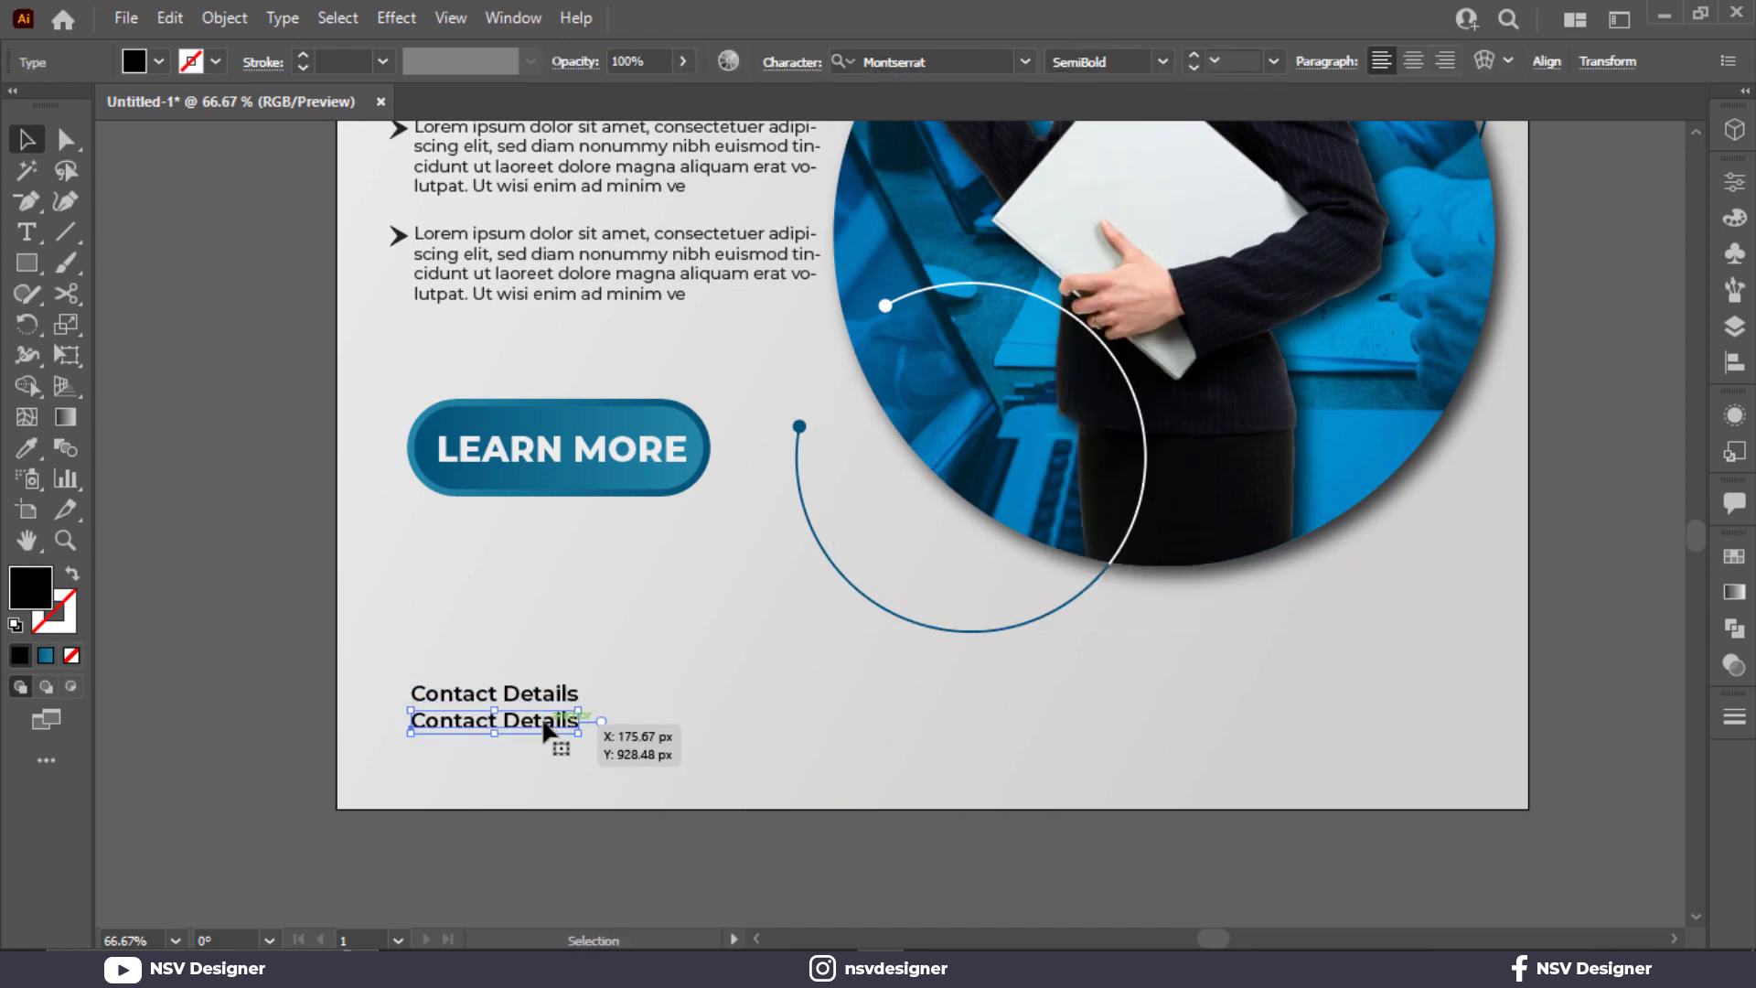
{"action": "double_click", "coordinate": [541, 717]}
{"action": "key", "text": "ctrl+a"}
{"action": "type", "text": "+"}
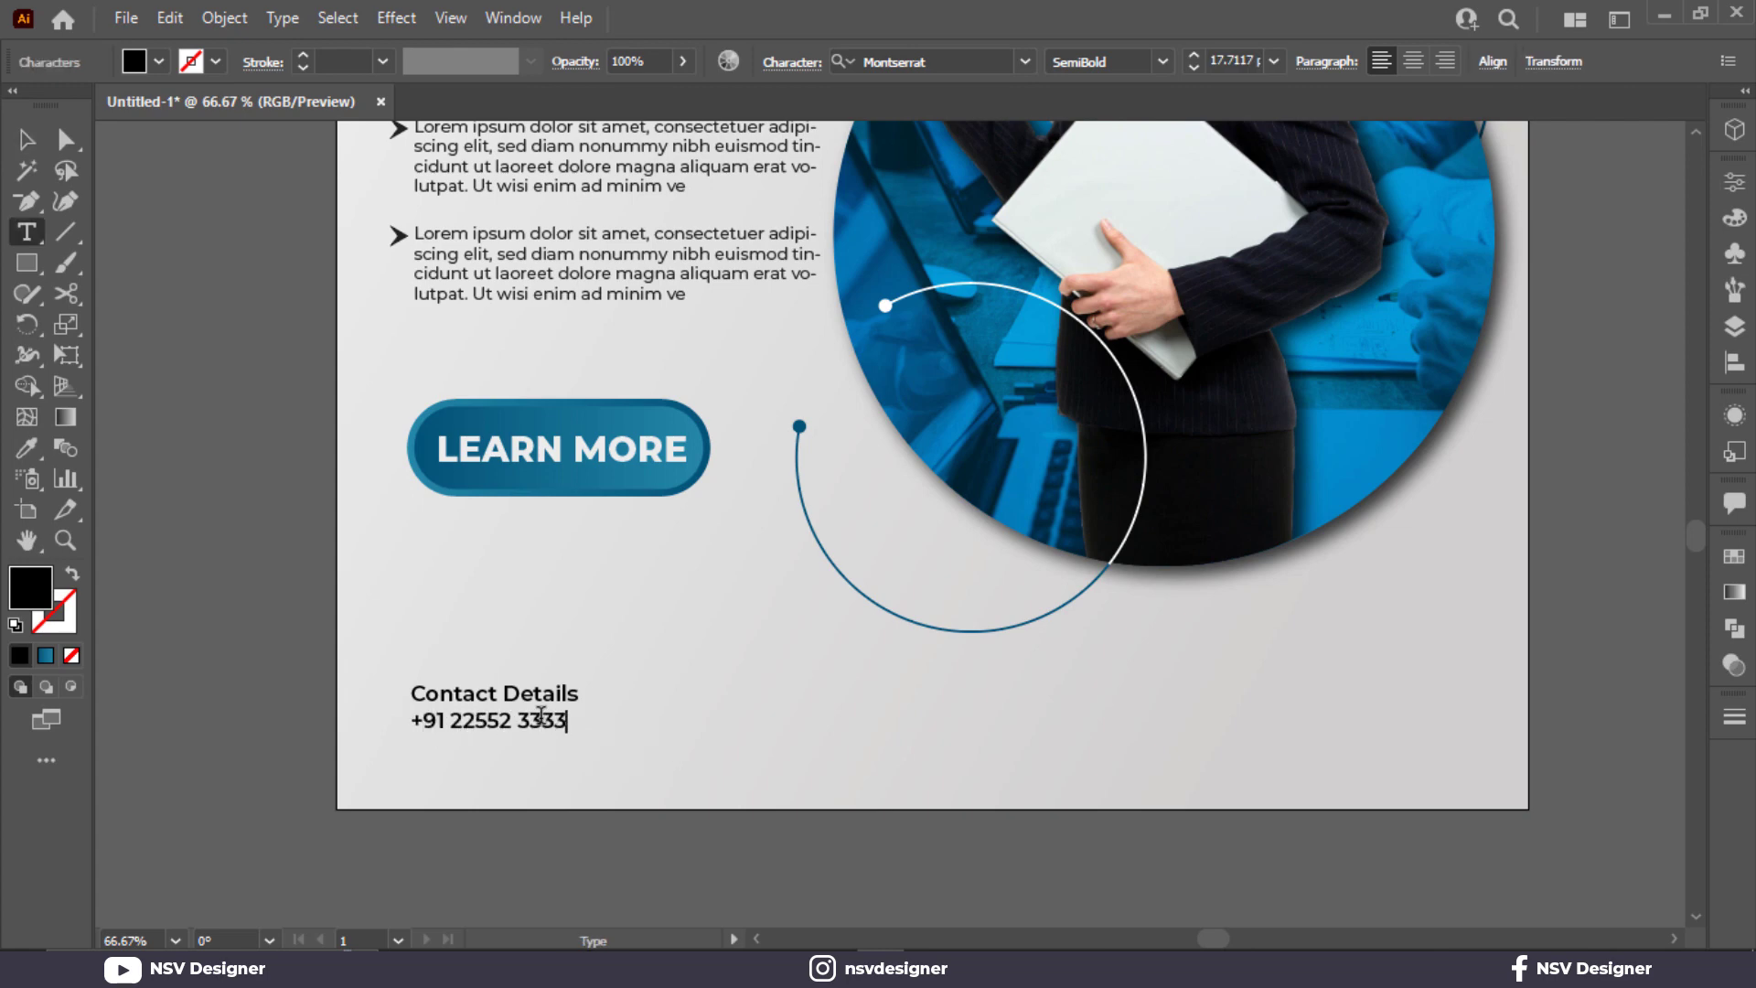
{"action": "key", "text": "Escape"}
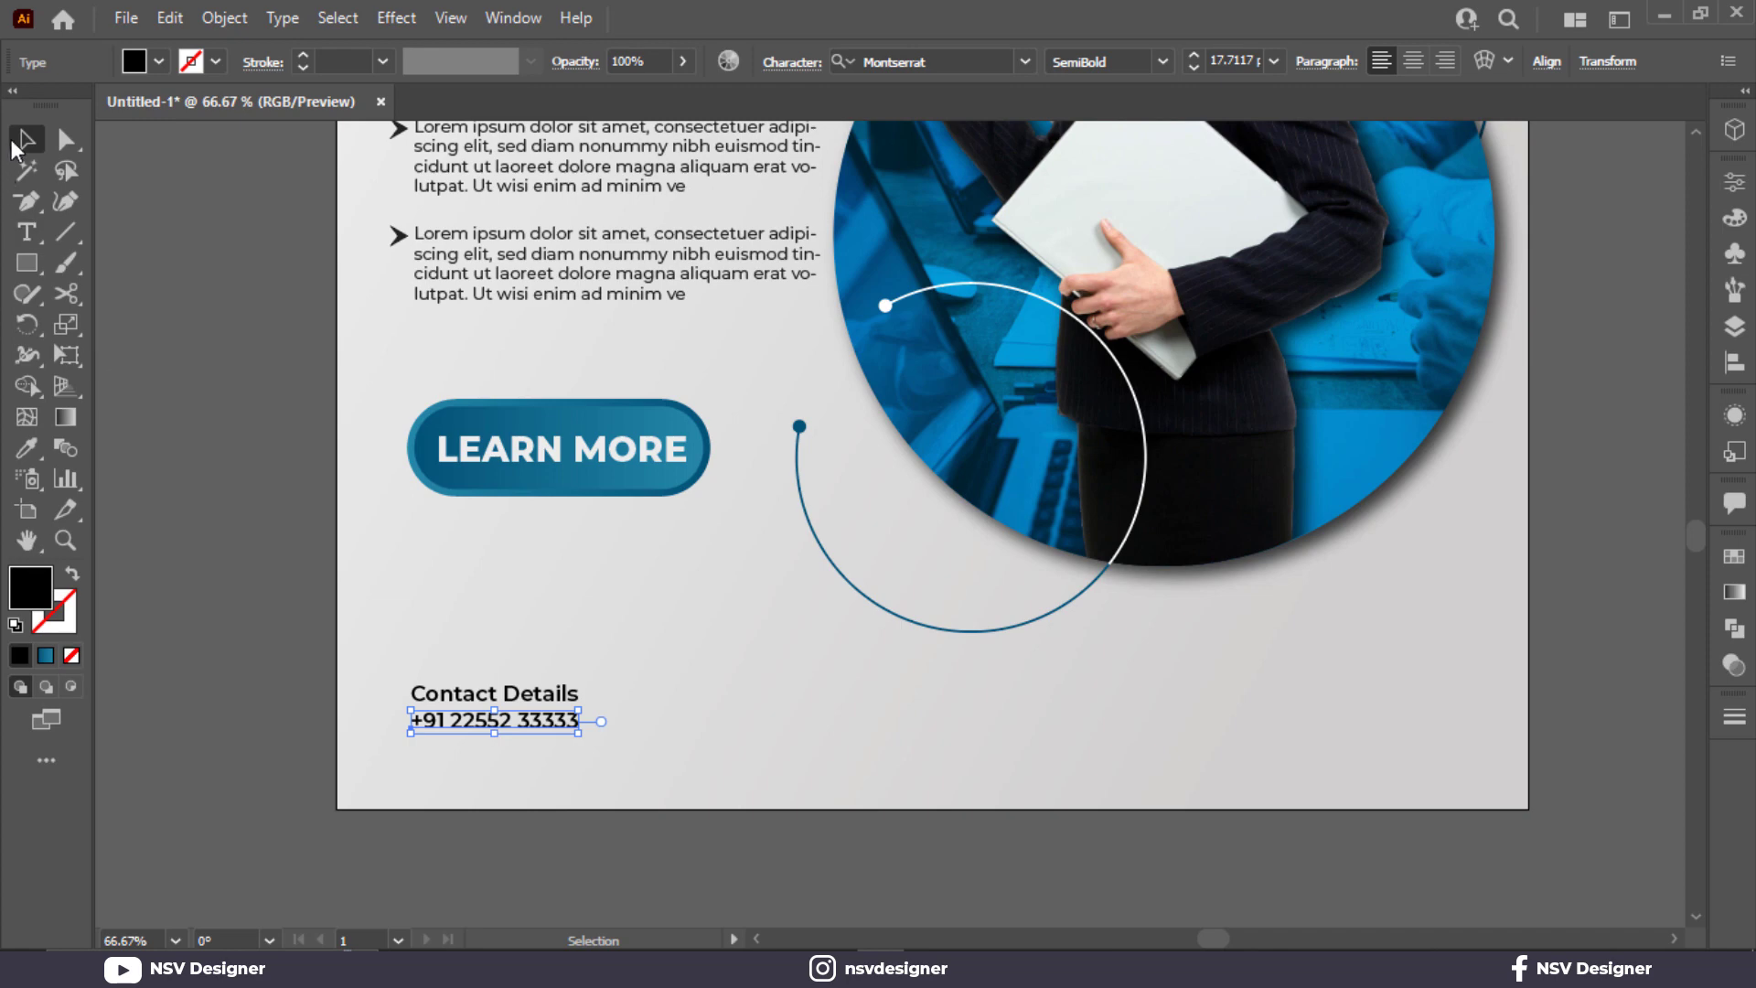
Set the phone number line to Bold at 27 pt.
{"action": "left_click", "coordinate": [1162, 61]}
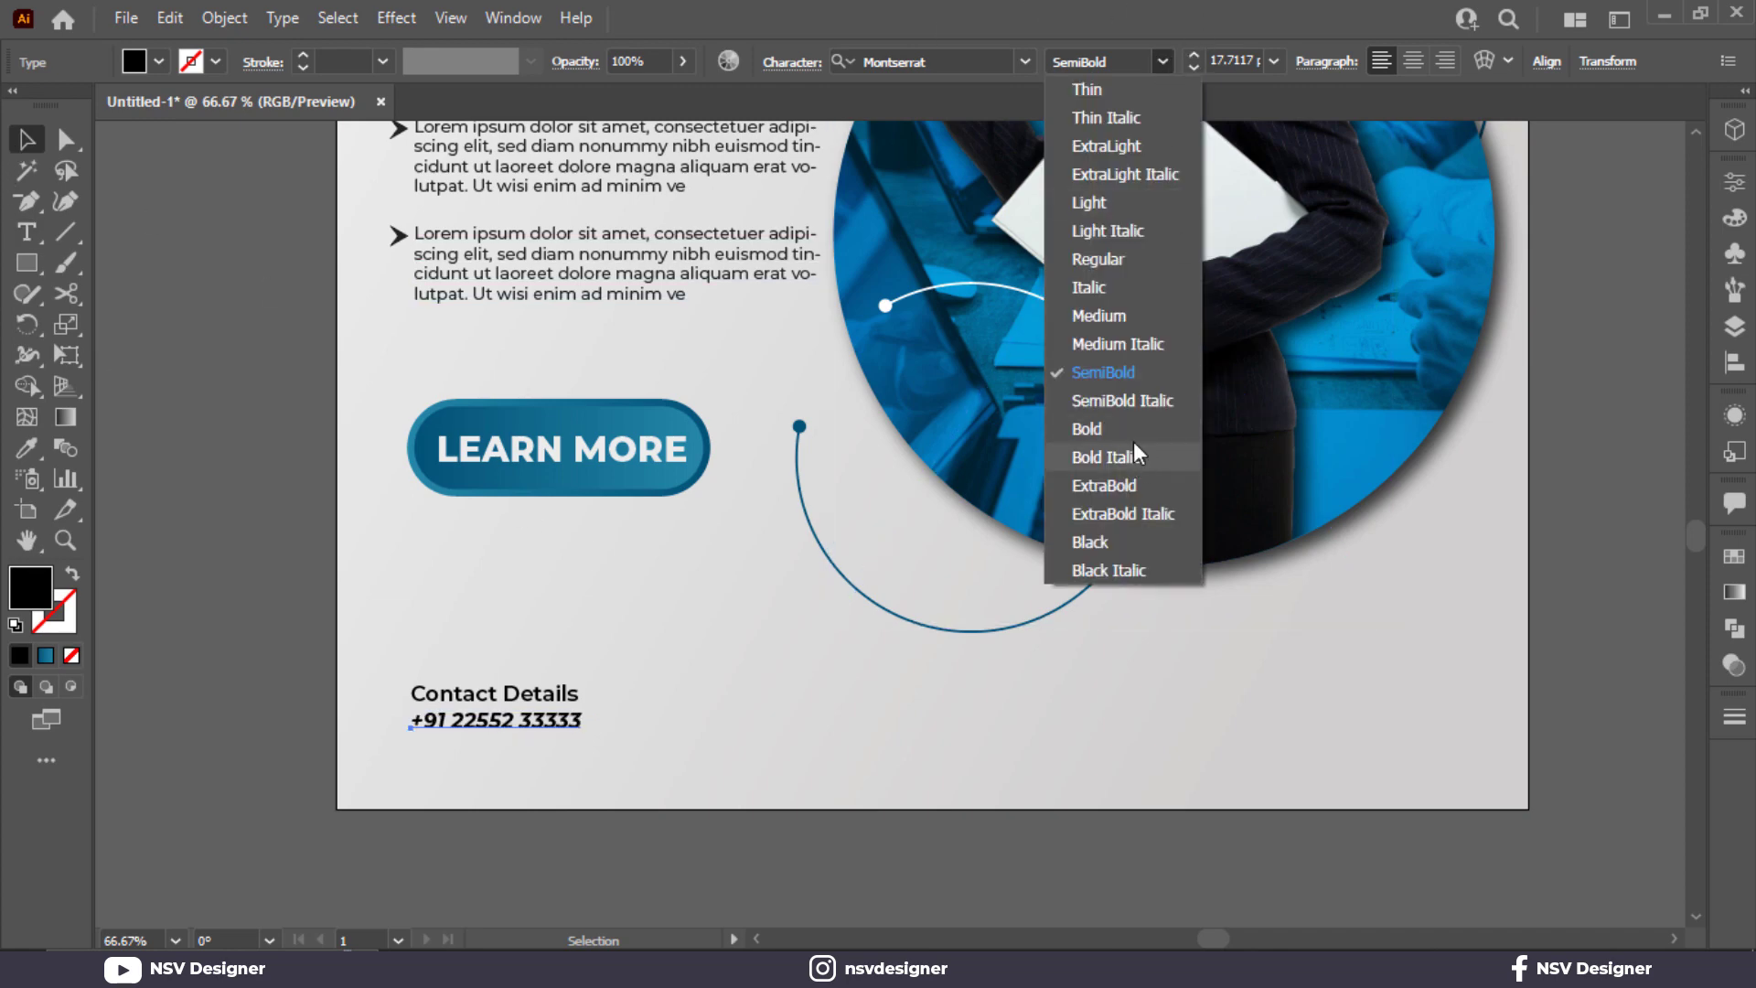
{"action": "left_click", "coordinate": [1092, 429]}
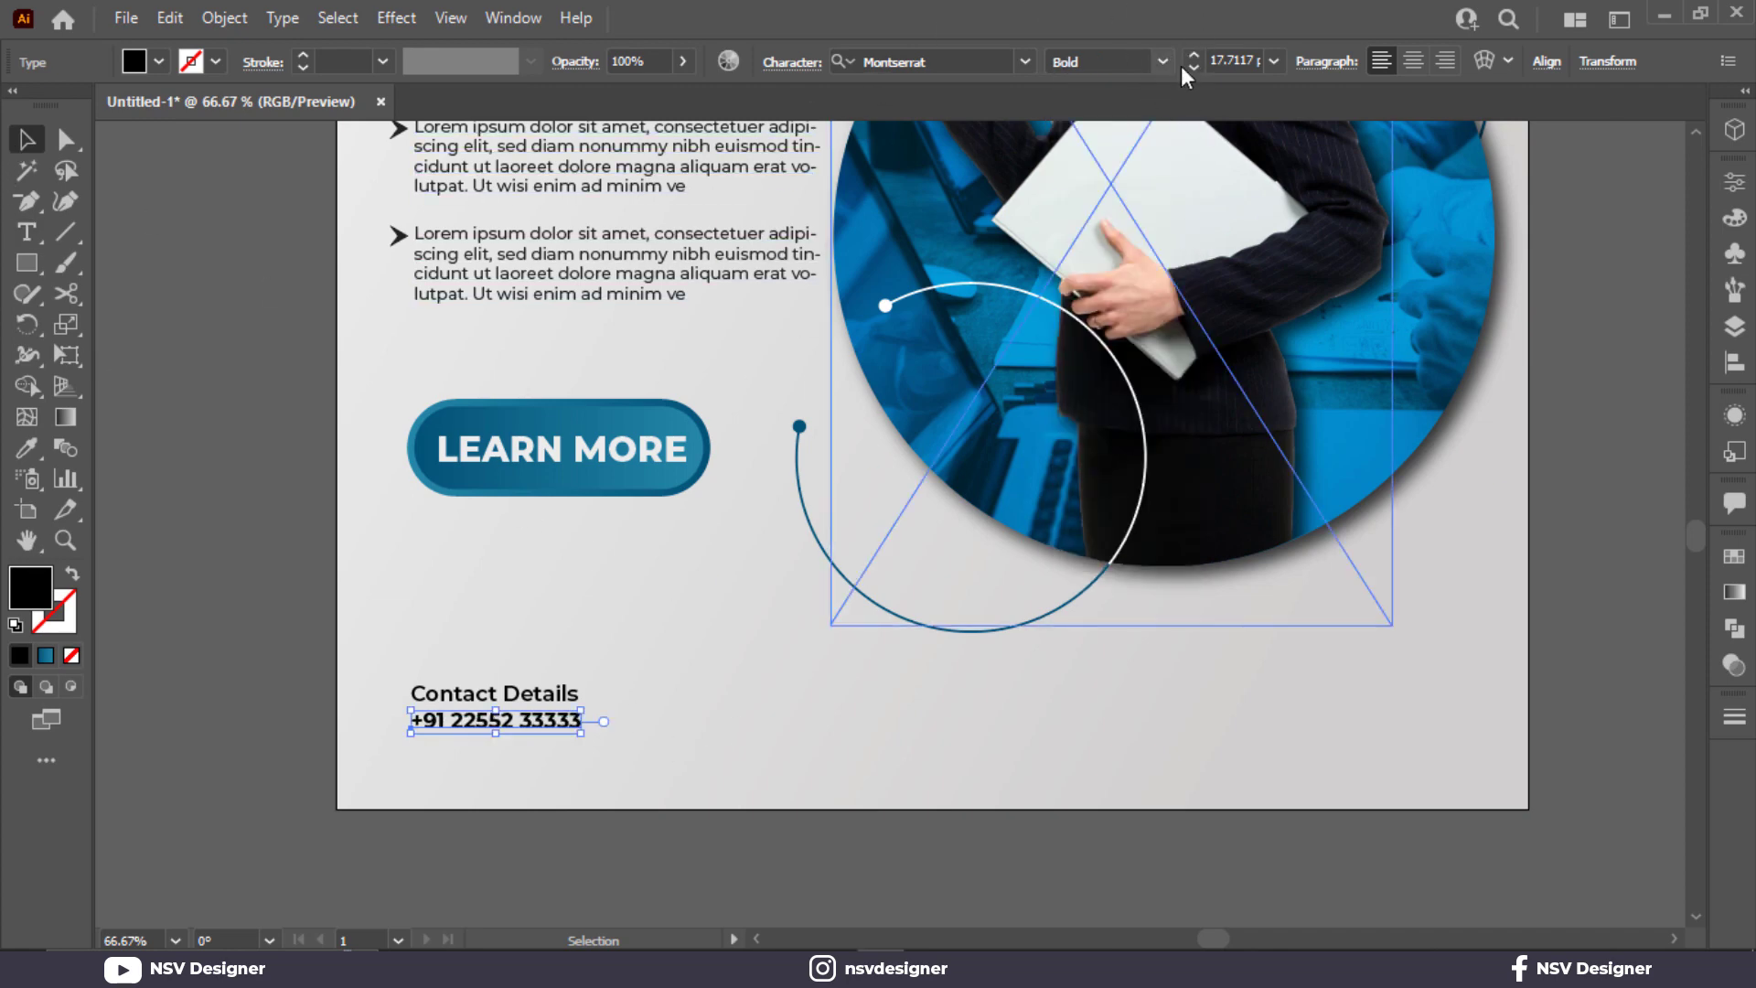
{"action": "scroll", "coordinate": [1235, 59], "scroll_direction": "up", "scroll_amount": 11}
{"action": "scroll", "coordinate": [1235, 54], "scroll_direction": "down", "scroll_amount": 1}
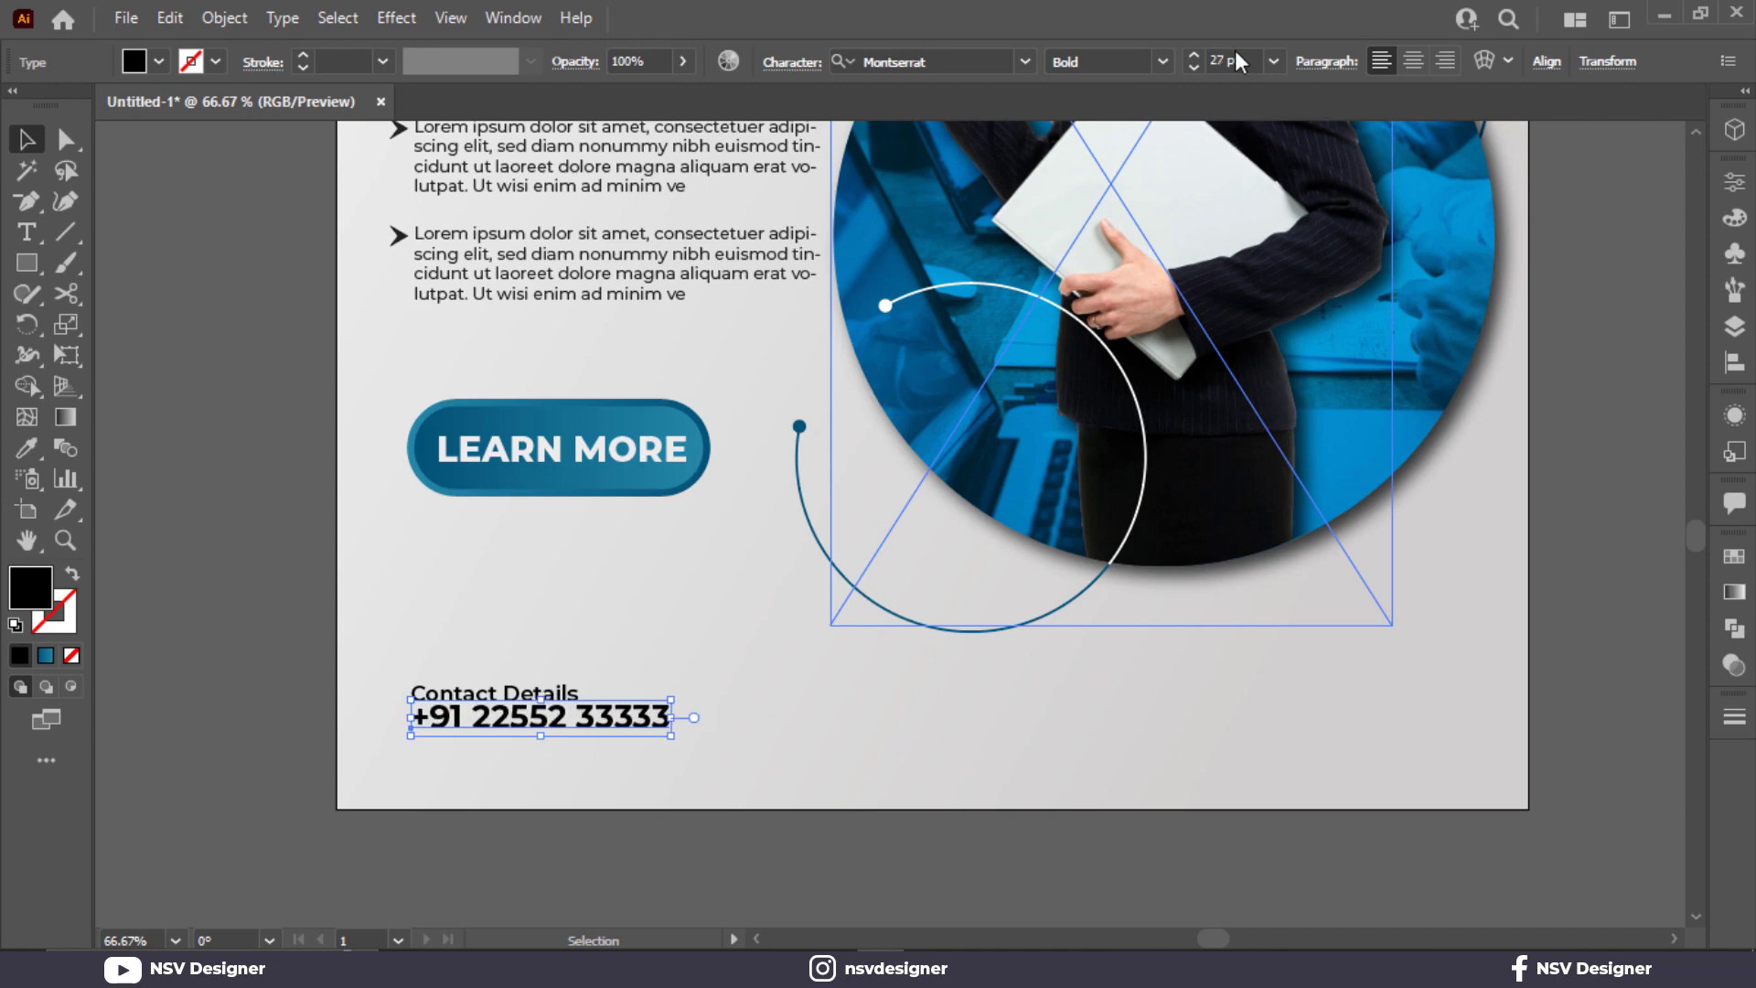
Center the "Contact Details" heading over the phone number and move both lines closer to the artboard's bottom-left corner.
{"action": "left_click_drag", "start_coordinate": [449, 732], "coordinate": [1407, 758]}
{"action": "key", "text": "ctrl+shift+c"}
{"action": "left_click", "coordinate": [717, 686]}
{"action": "left_click", "coordinate": [571, 757]}
{"action": "left_click", "coordinate": [1549, 792]}
{"action": "key", "text": "ctrl+z"}
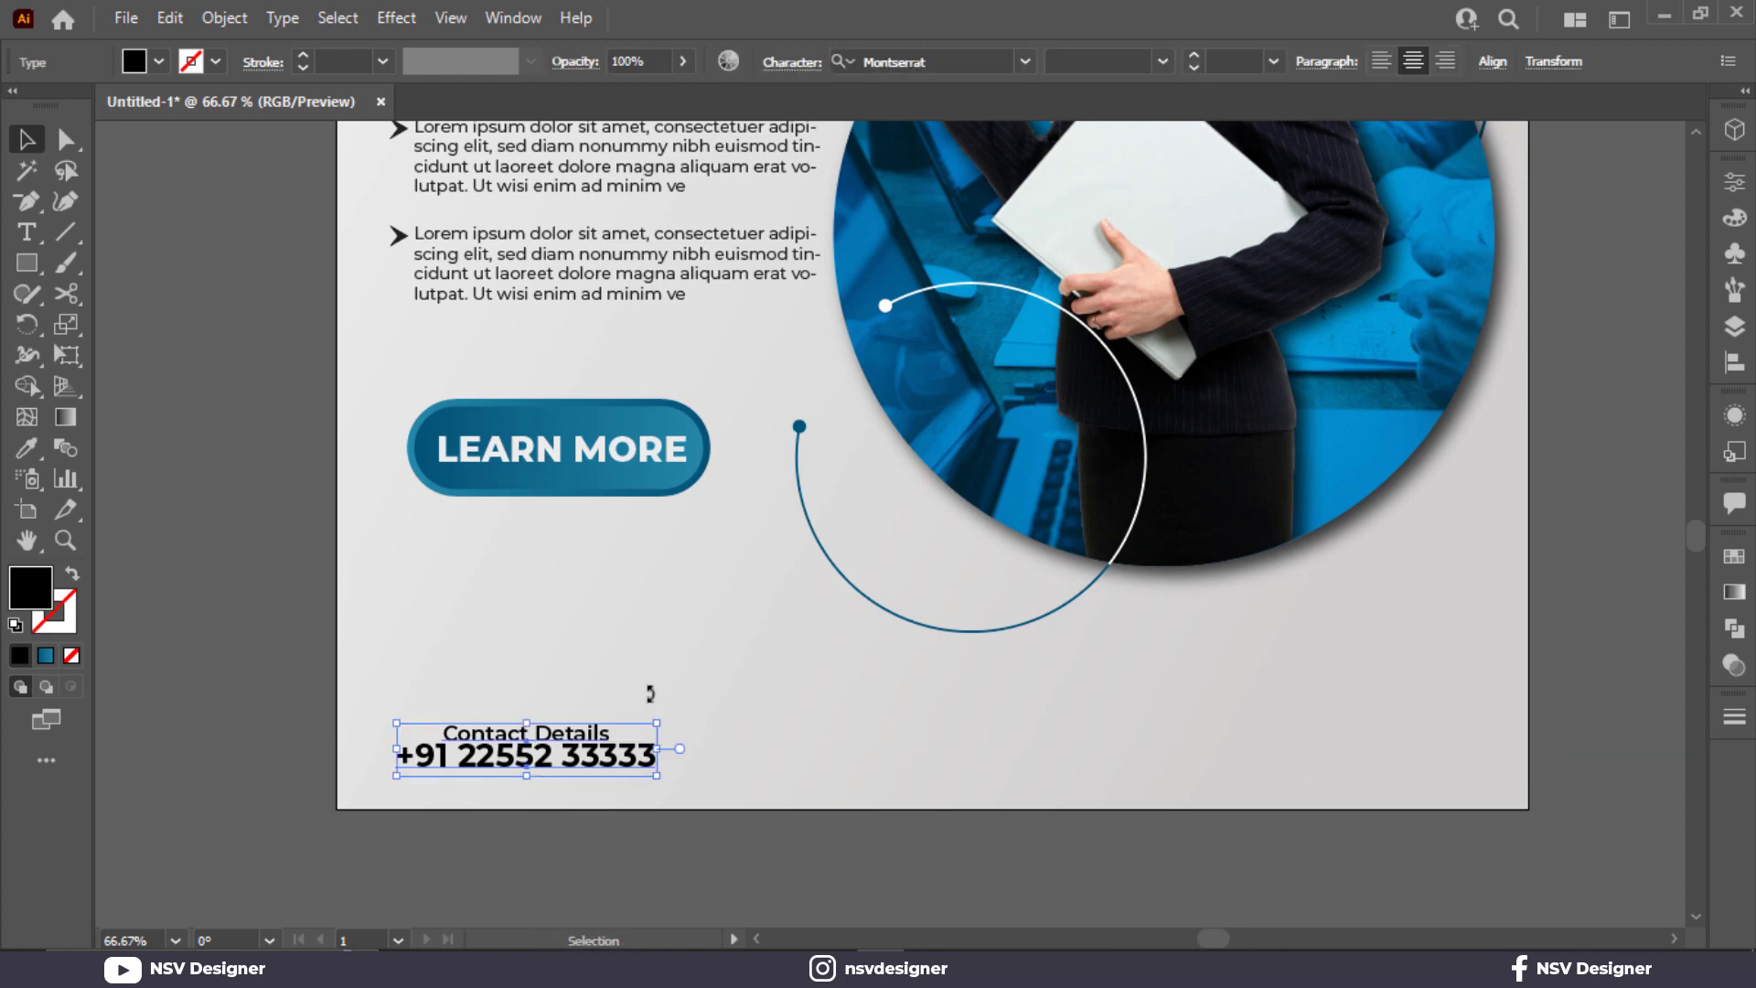
Nudge the "Contact Details" heading slightly up to clear the phone number below it.
{"action": "left_click", "coordinate": [558, 712]}
{"action": "left_click", "coordinate": [553, 752]}
{"action": "left_click", "coordinate": [551, 736]}
{"action": "key", "text": "Up"}
{"action": "key", "text": "Up"}
{"action": "key", "text": "Up"}
{"action": "key", "text": "Up"}
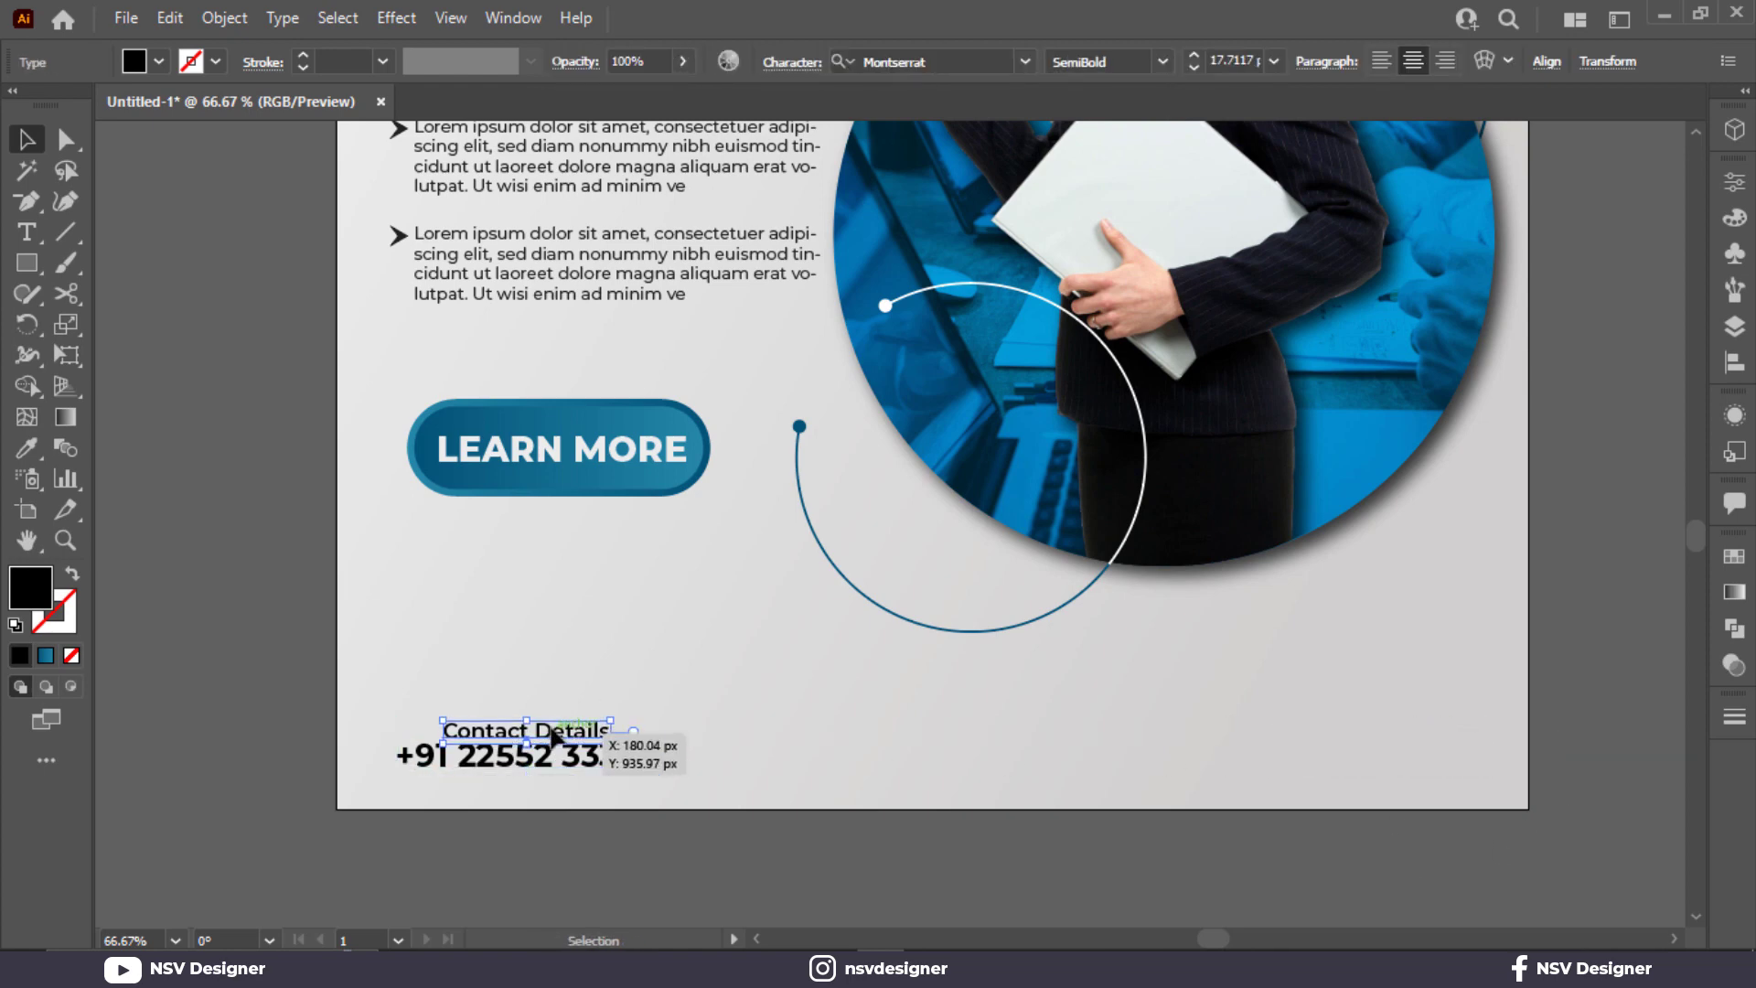
{"action": "left_click", "coordinate": [532, 669]}
{"action": "left_click", "coordinate": [557, 736]}
{"action": "key", "text": "Up"}
{"action": "key", "text": "Up"}
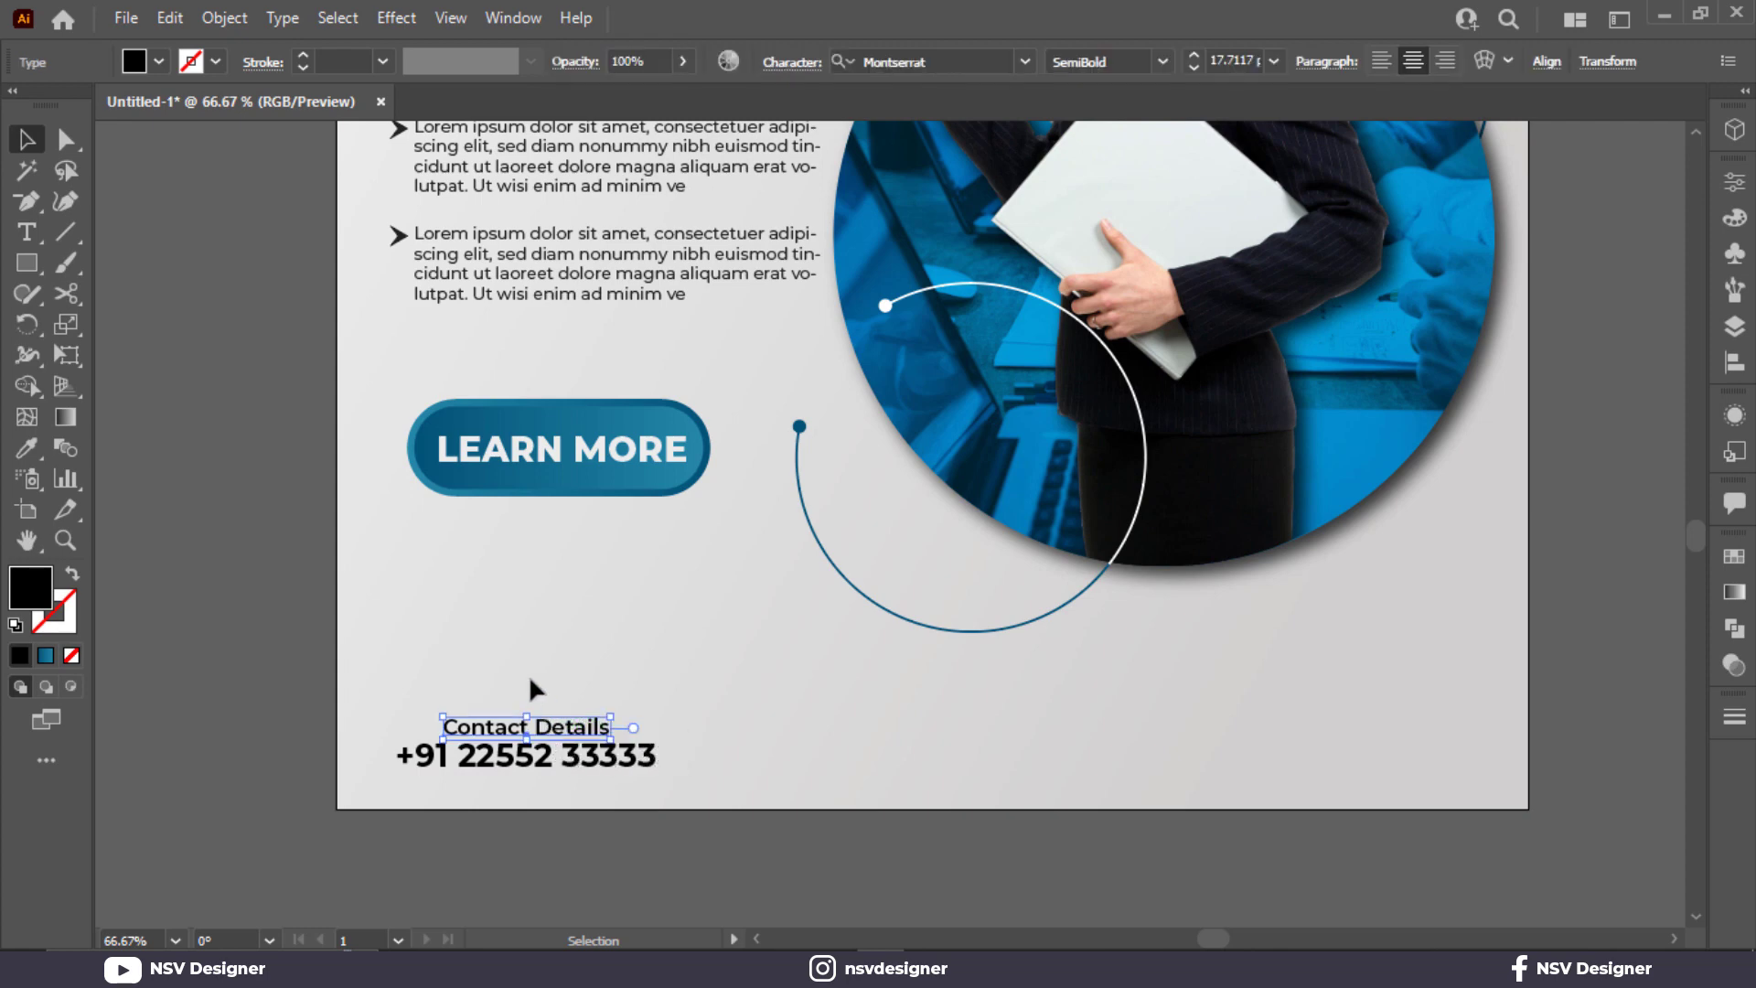
Duplicate both contact lines straight across to the artboard's bottom-right corner and change the copied heading to "Your web site".
{"action": "left_click_drag", "start_coordinate": [530, 675], "coordinate": [1404, 771]}
{"action": "left_click", "coordinate": [1528, 640]}
{"action": "double_click", "coordinate": [1376, 729]}
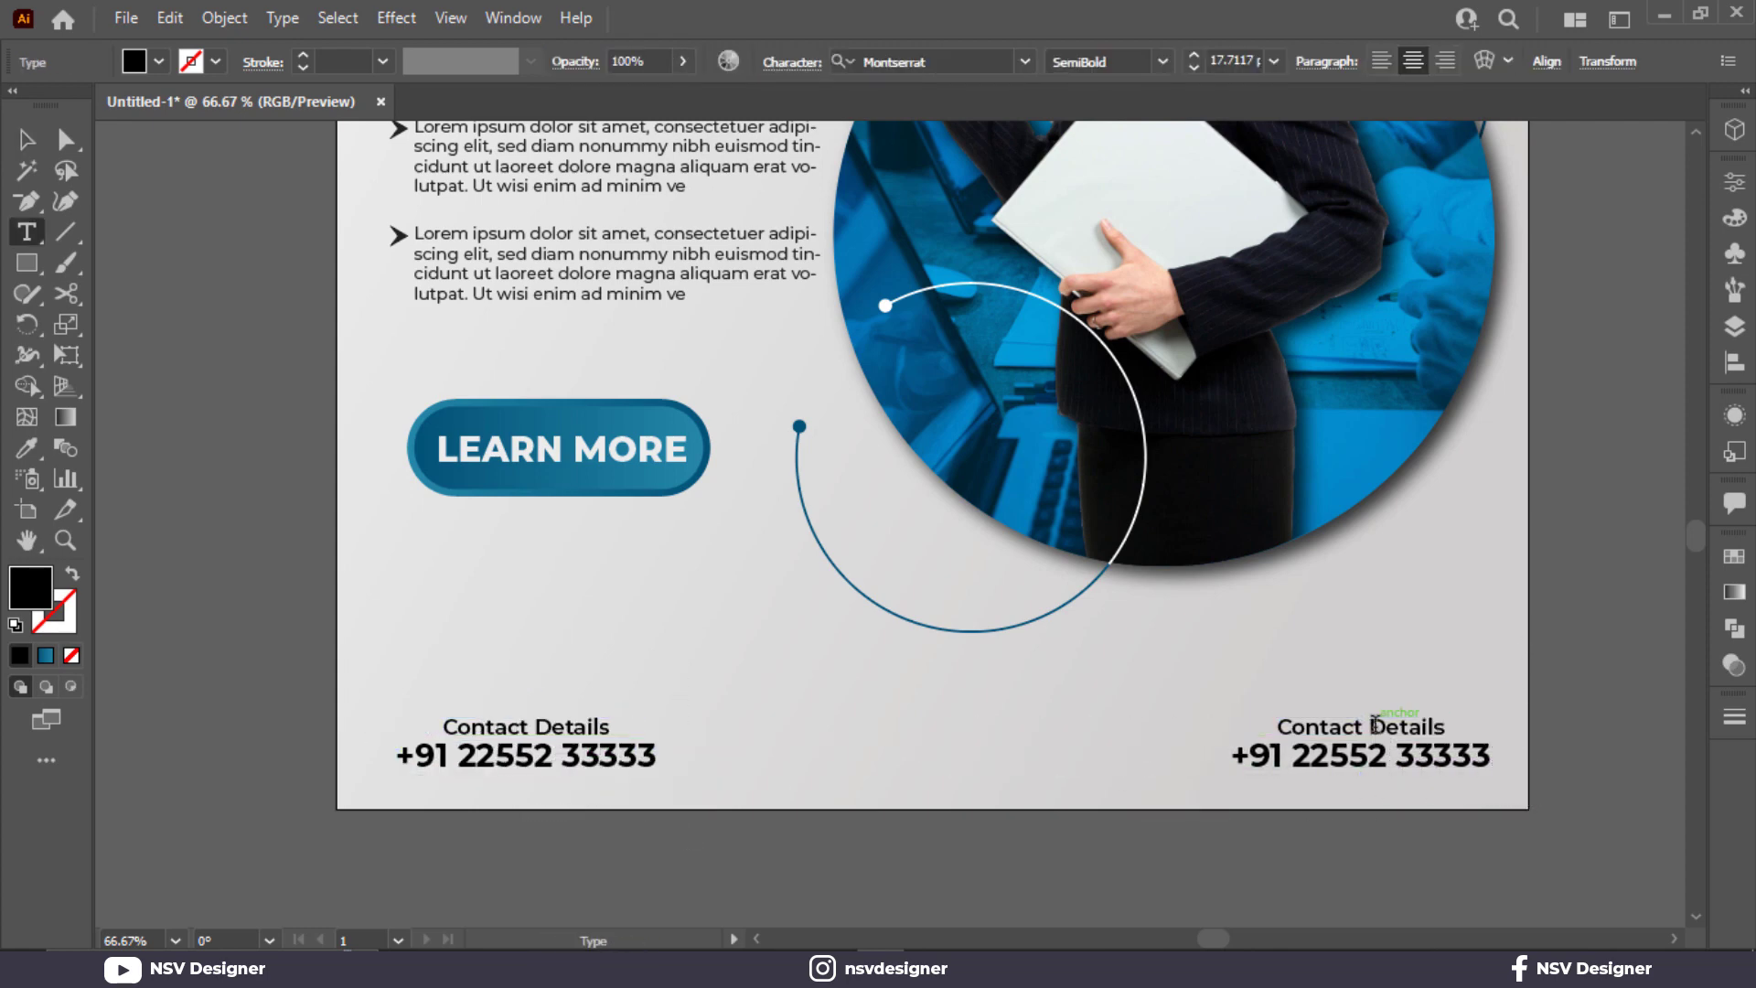
{"action": "key", "text": "ctrl+a"}
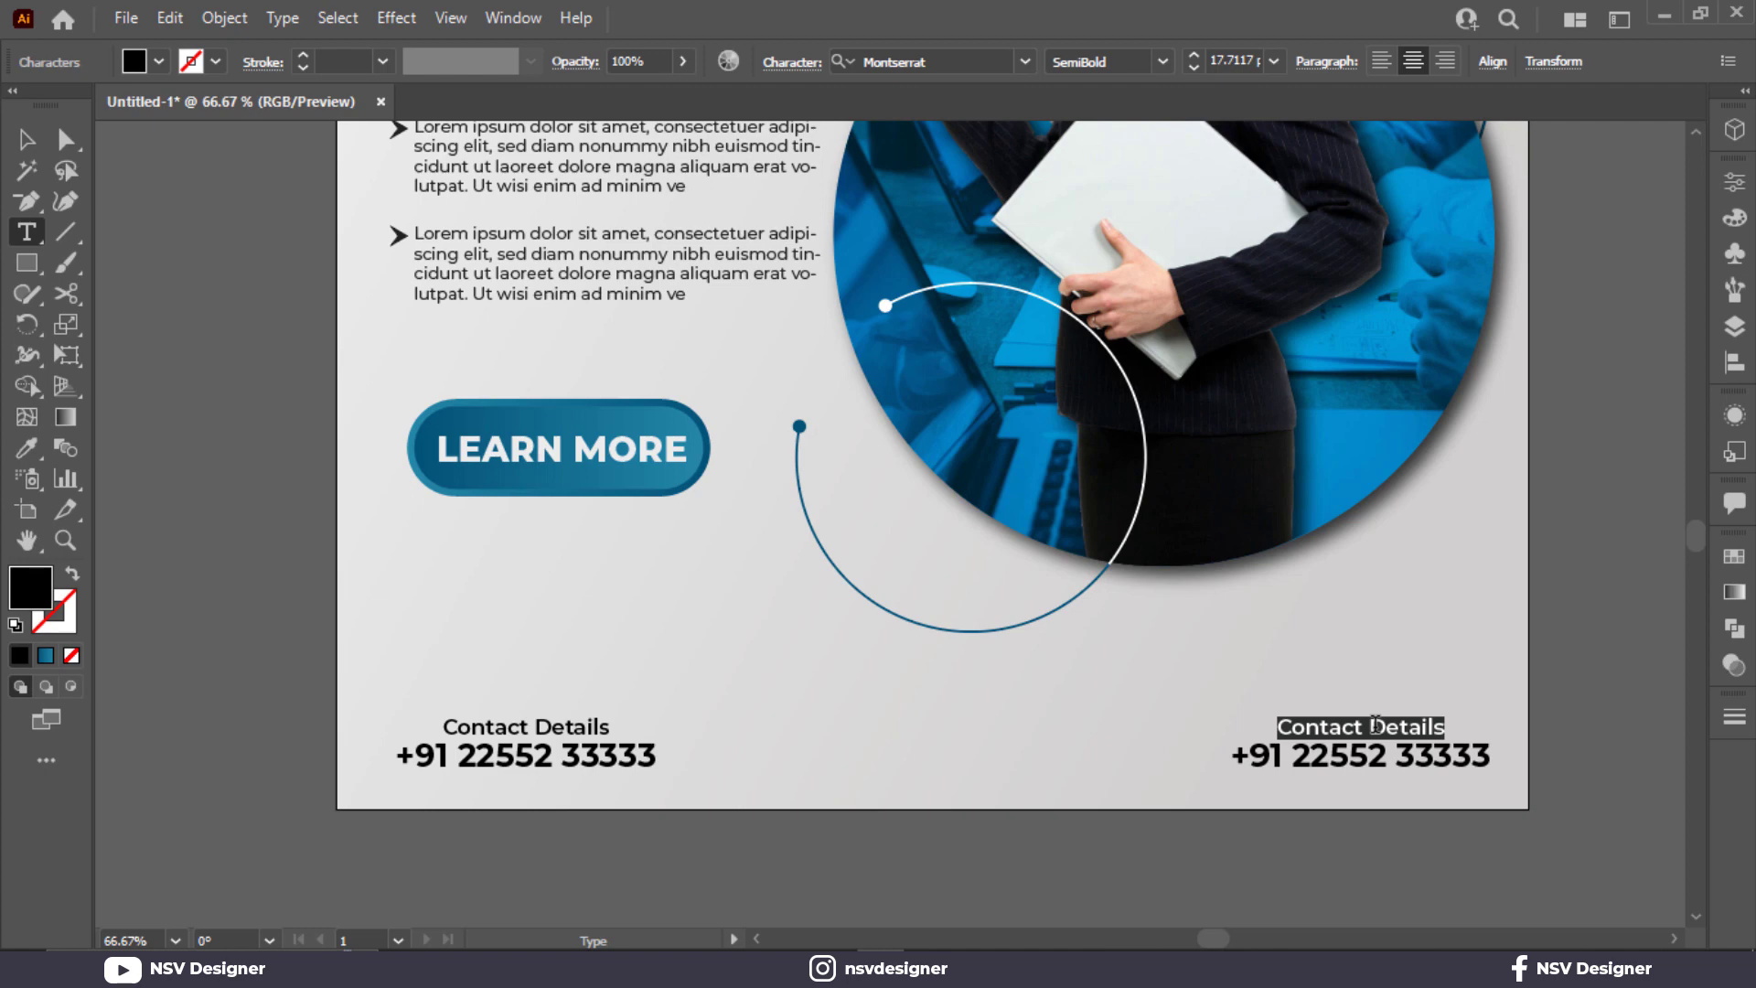
{"action": "type", "text": "Your web site"}
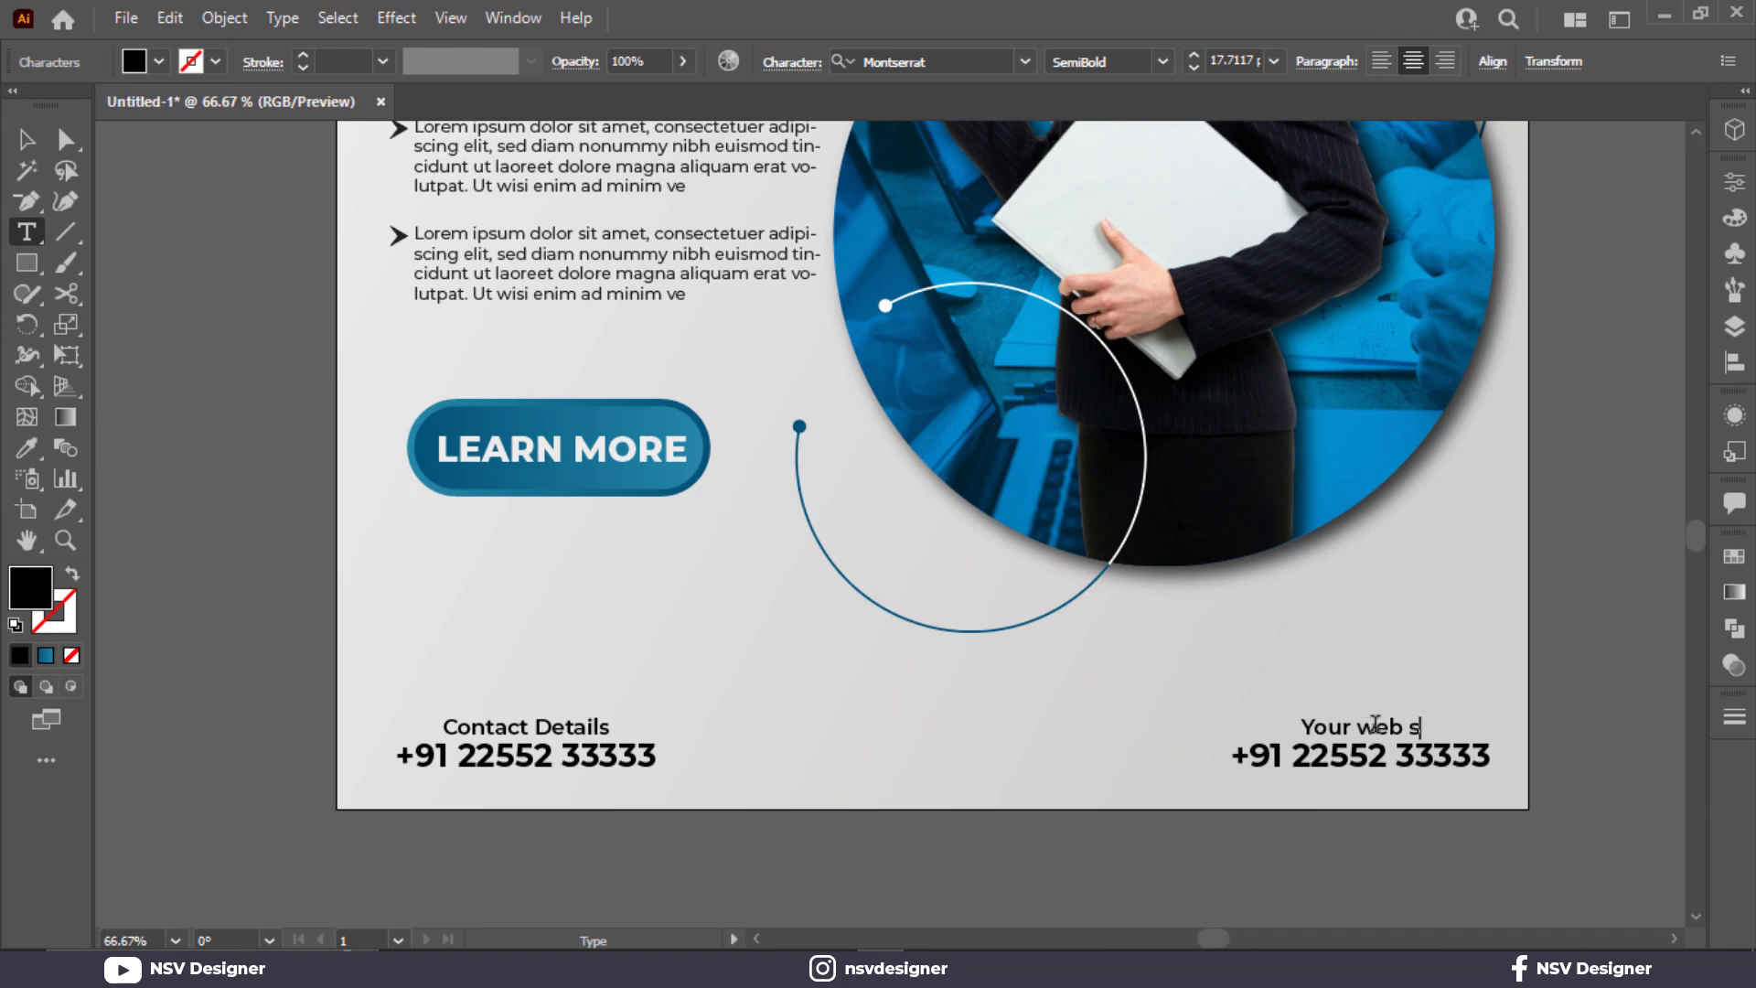
{"action": "triple_click", "coordinate": [1416, 757]}
{"action": "type", "text": "www."}
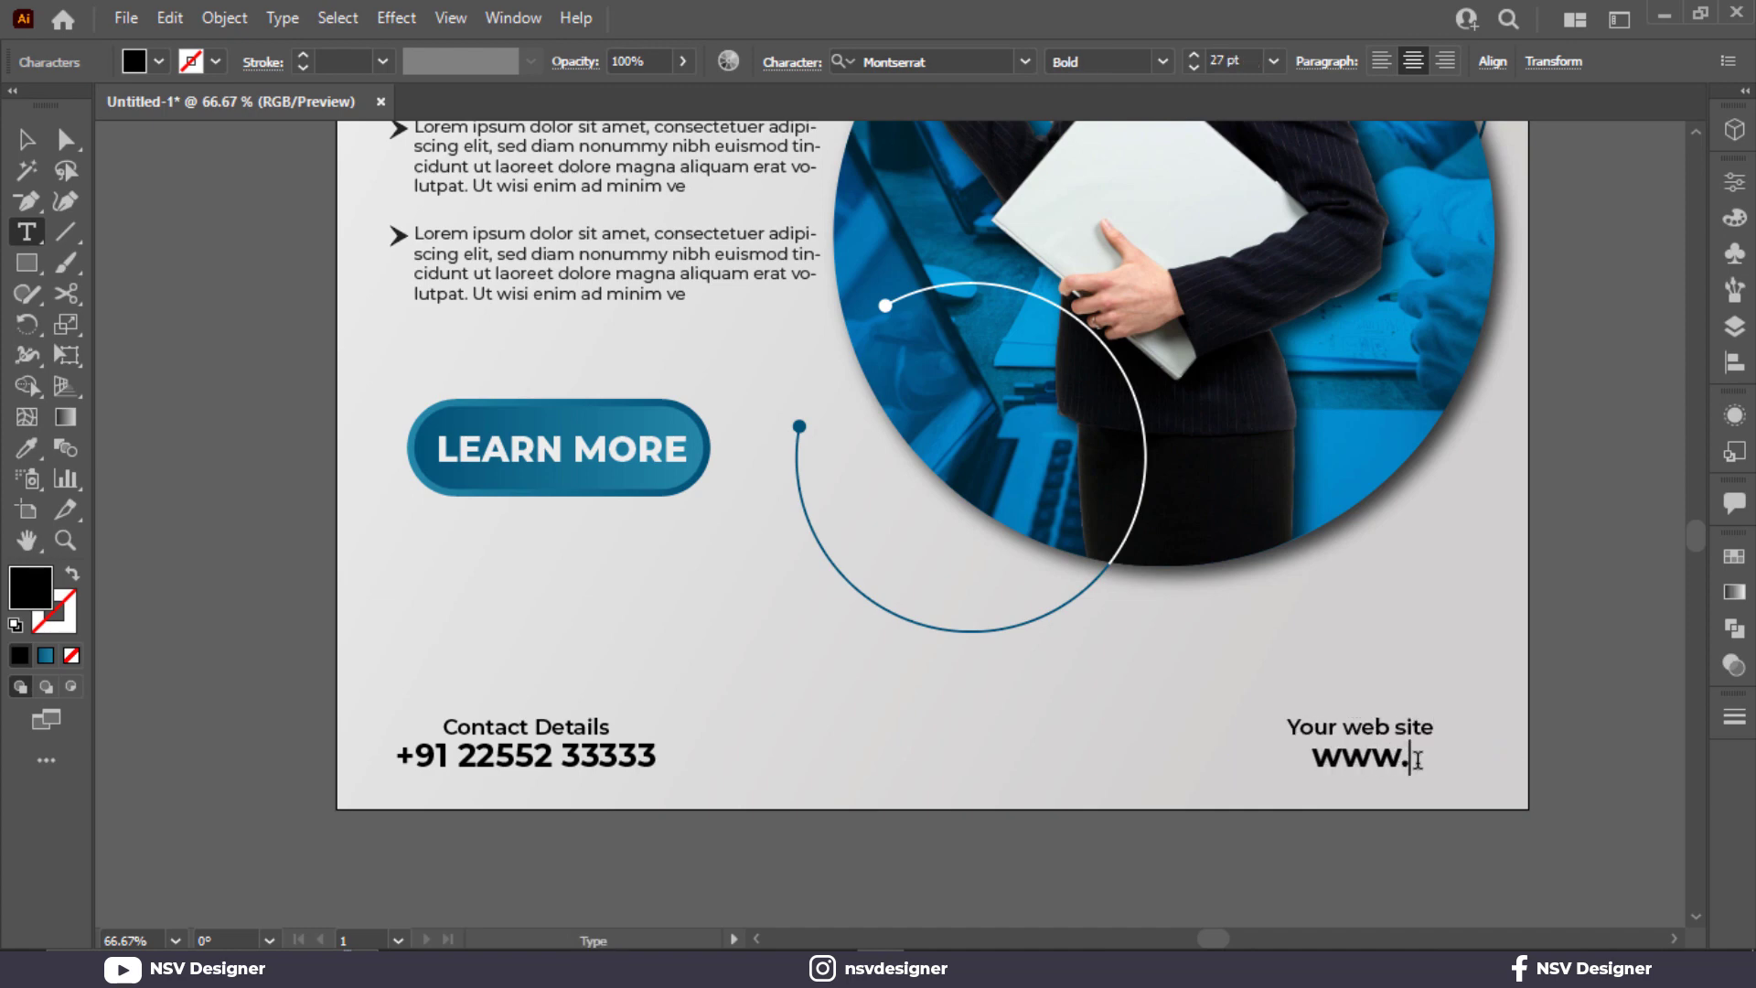
{"action": "type", "text": "yourweb"}
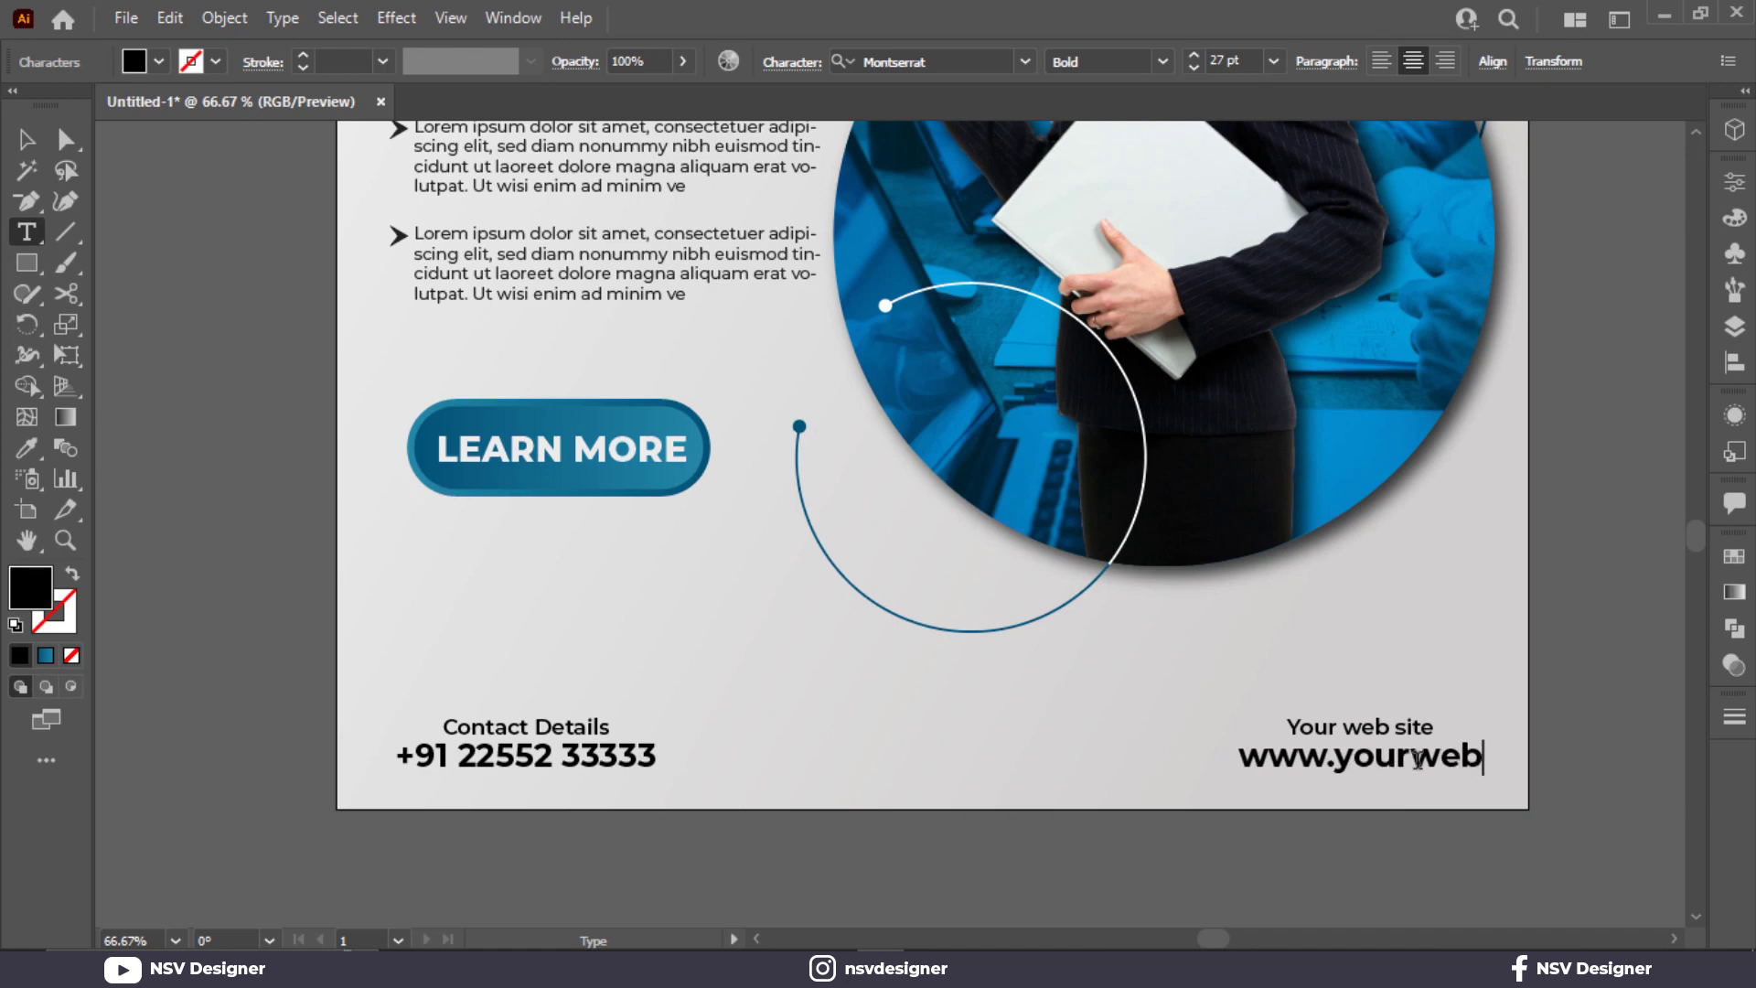
{"action": "type", "text": ".xo"}
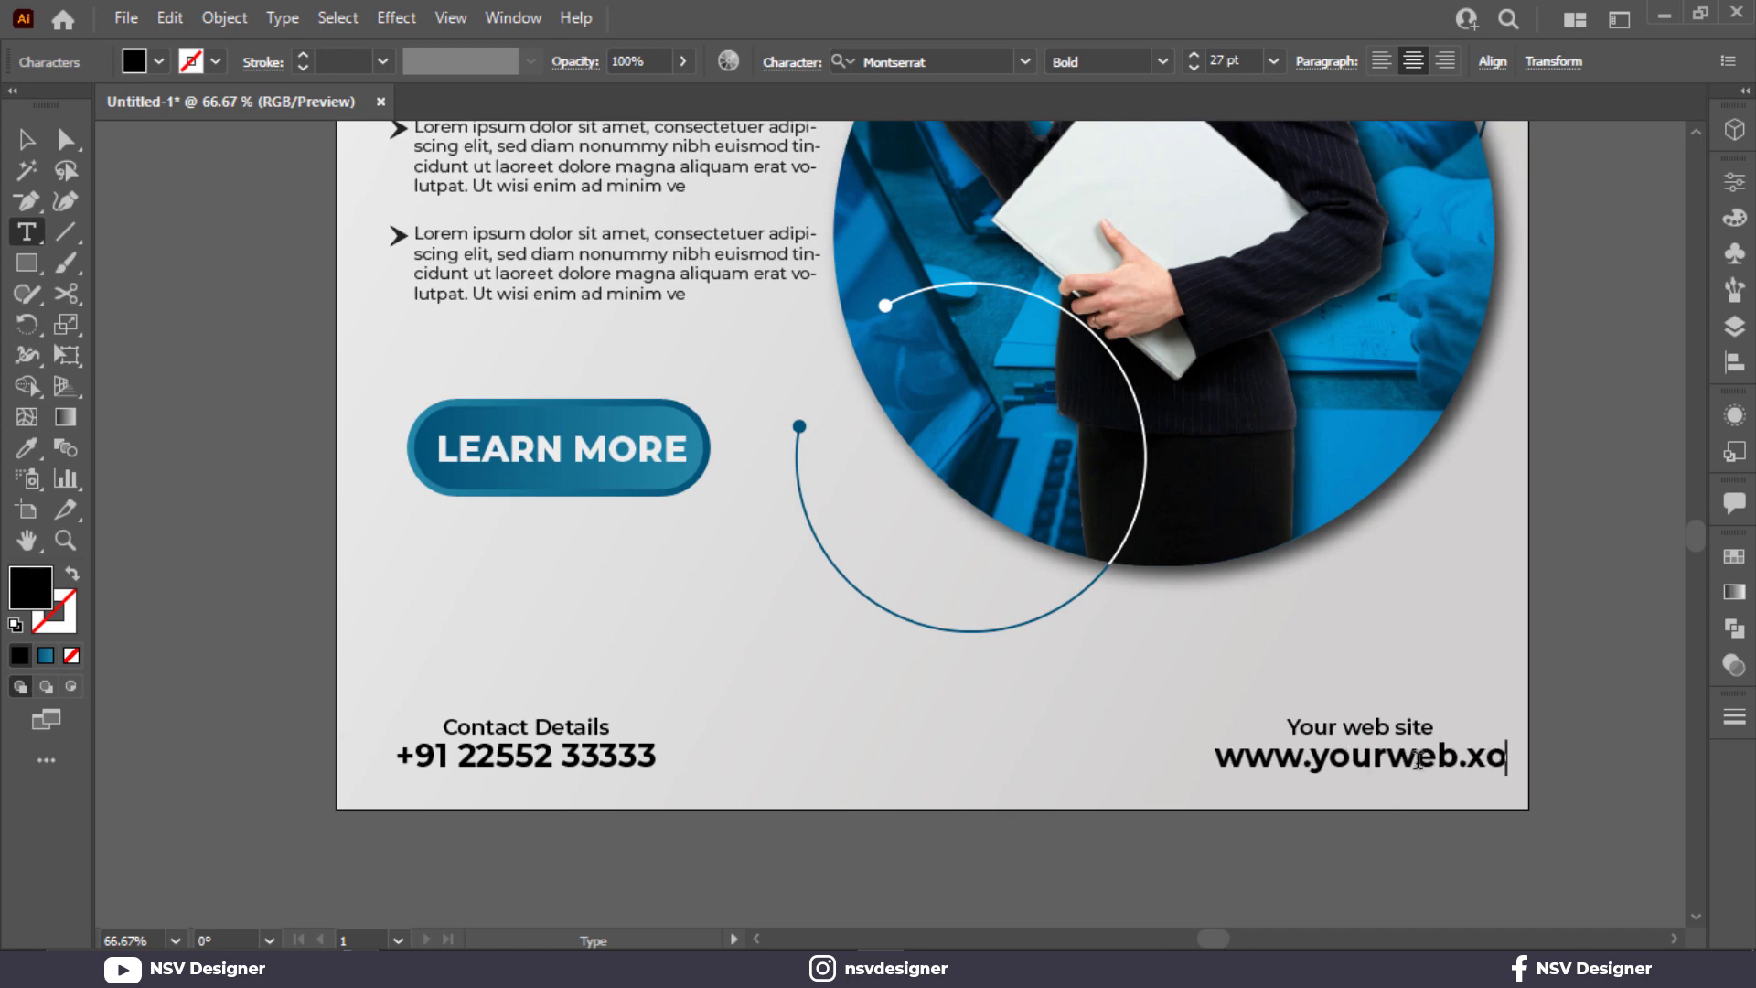
{"action": "key", "text": "BackSpace"}
{"action": "key", "text": "BackSpace"}
{"action": "type", "text": "com"}
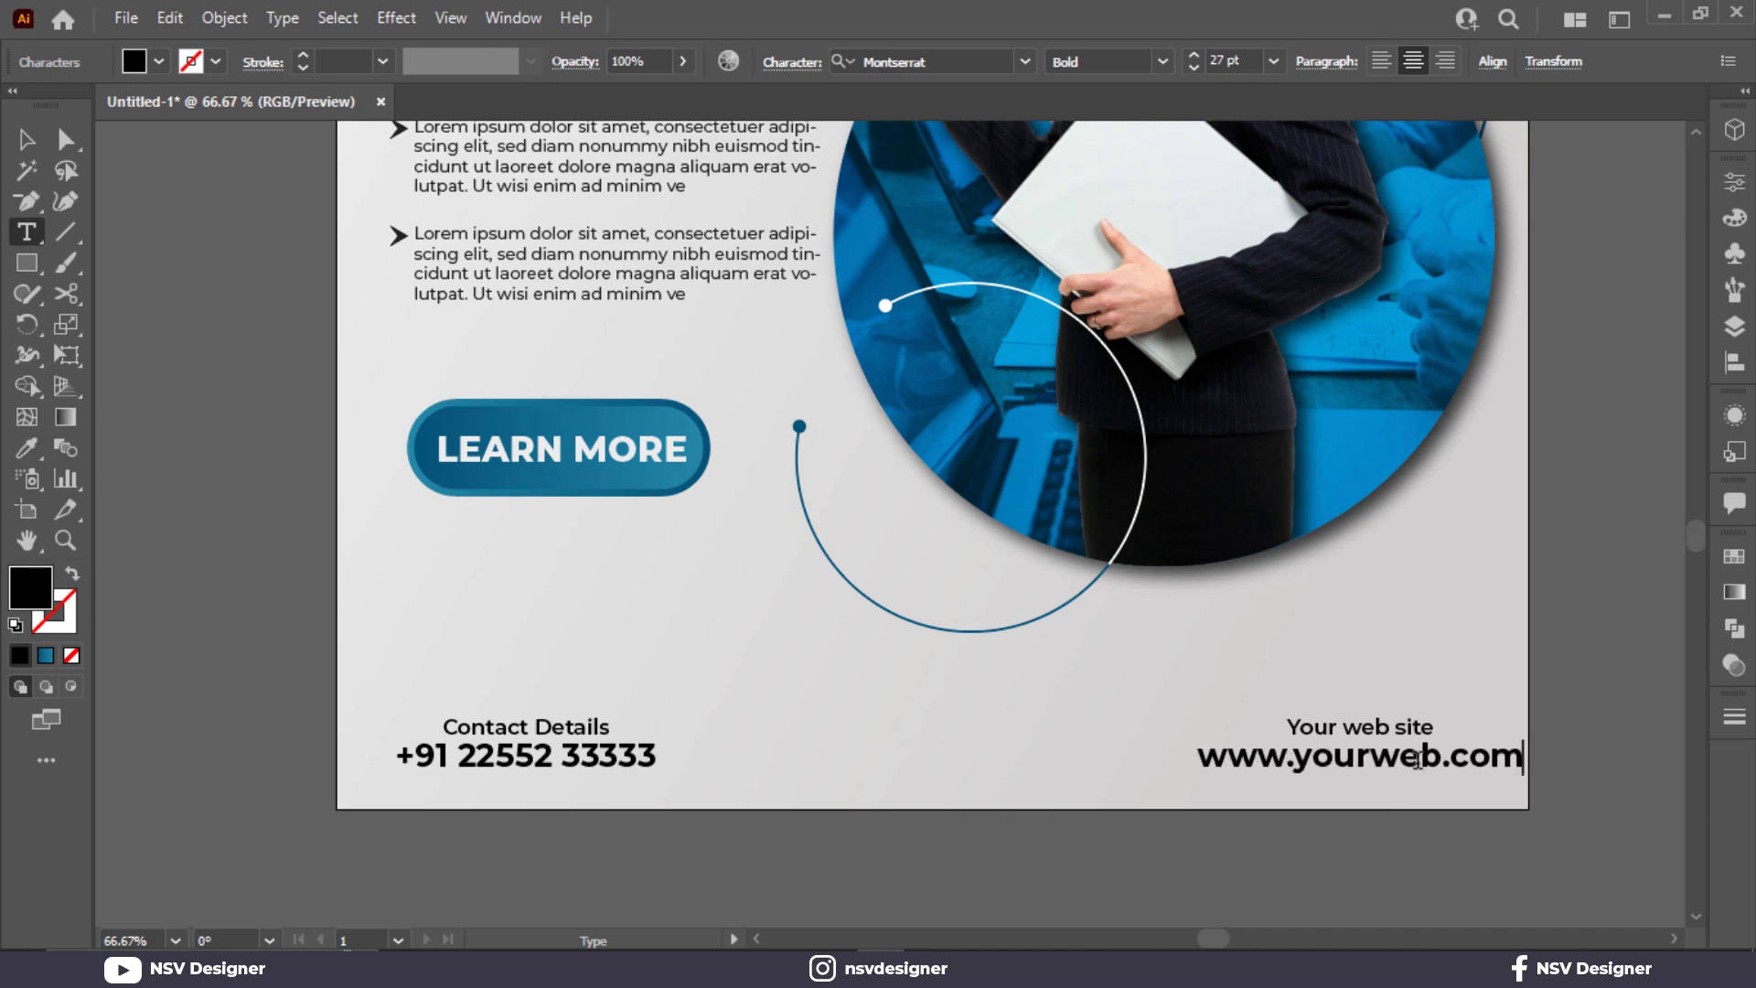
{"action": "left_click", "coordinate": [24, 142]}
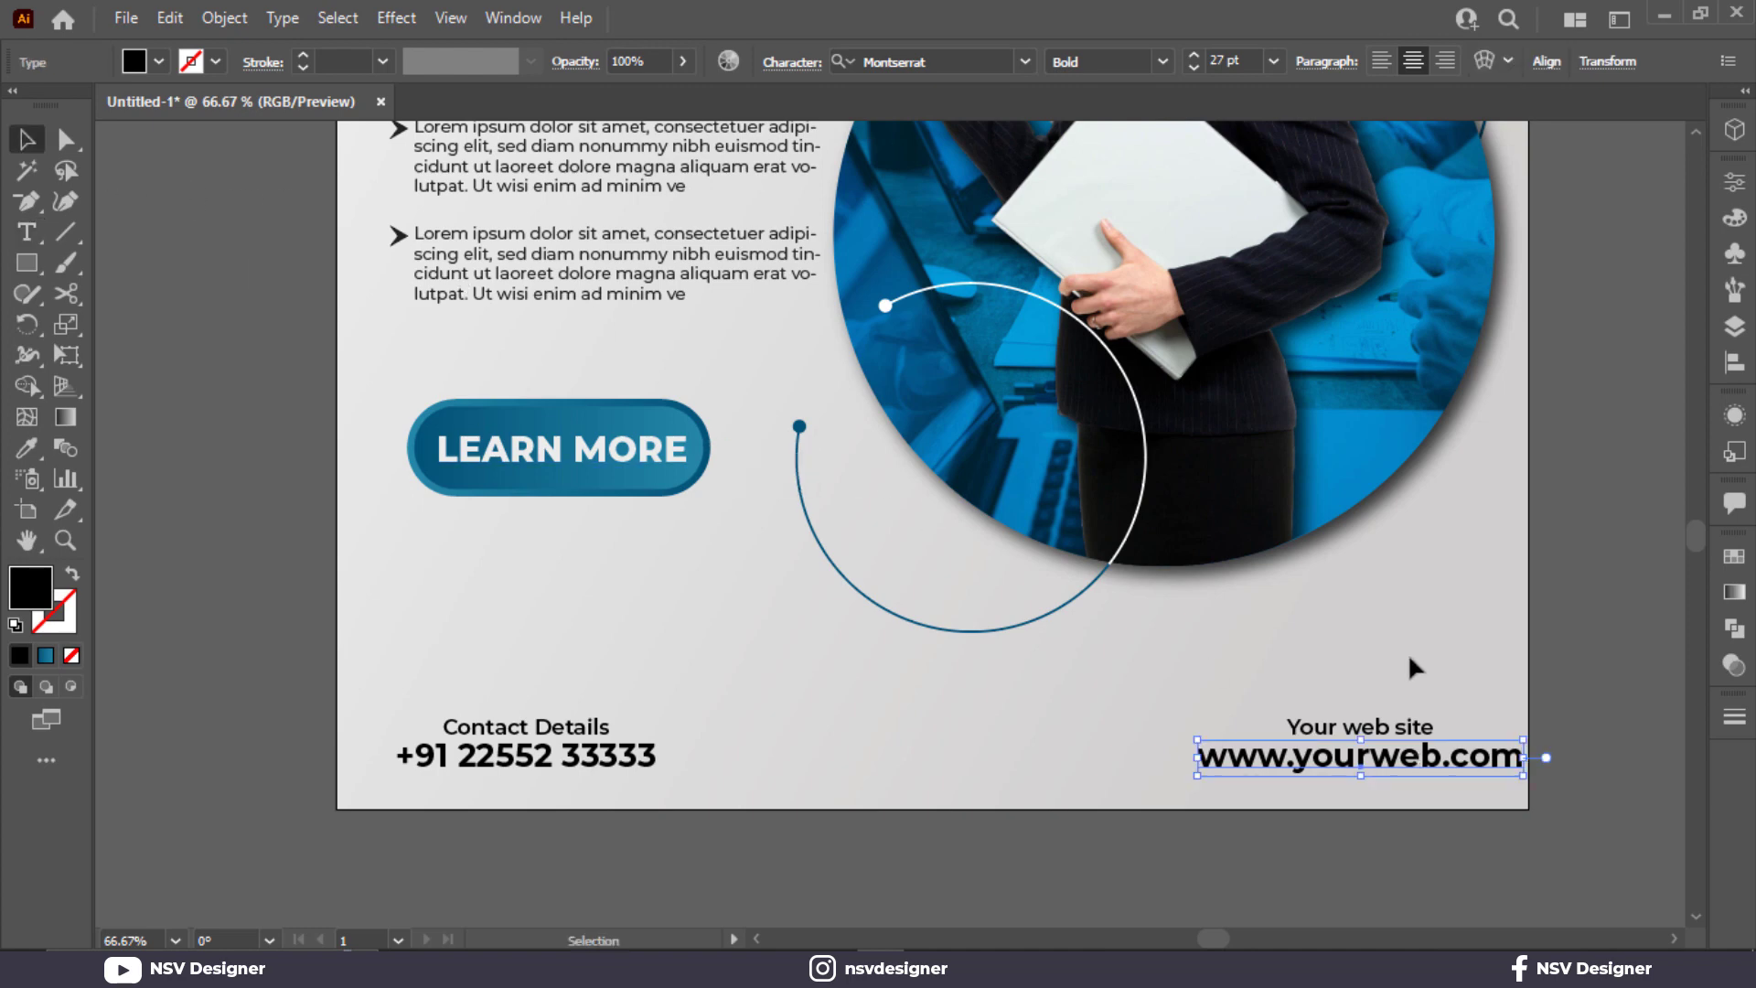
Scale the centered website heading and address down together, the address to about 23.26 pt, and inset them from the artboard's right edge.
{"action": "left_click_drag", "start_coordinate": [1432, 690], "coordinate": [1367, 789]}
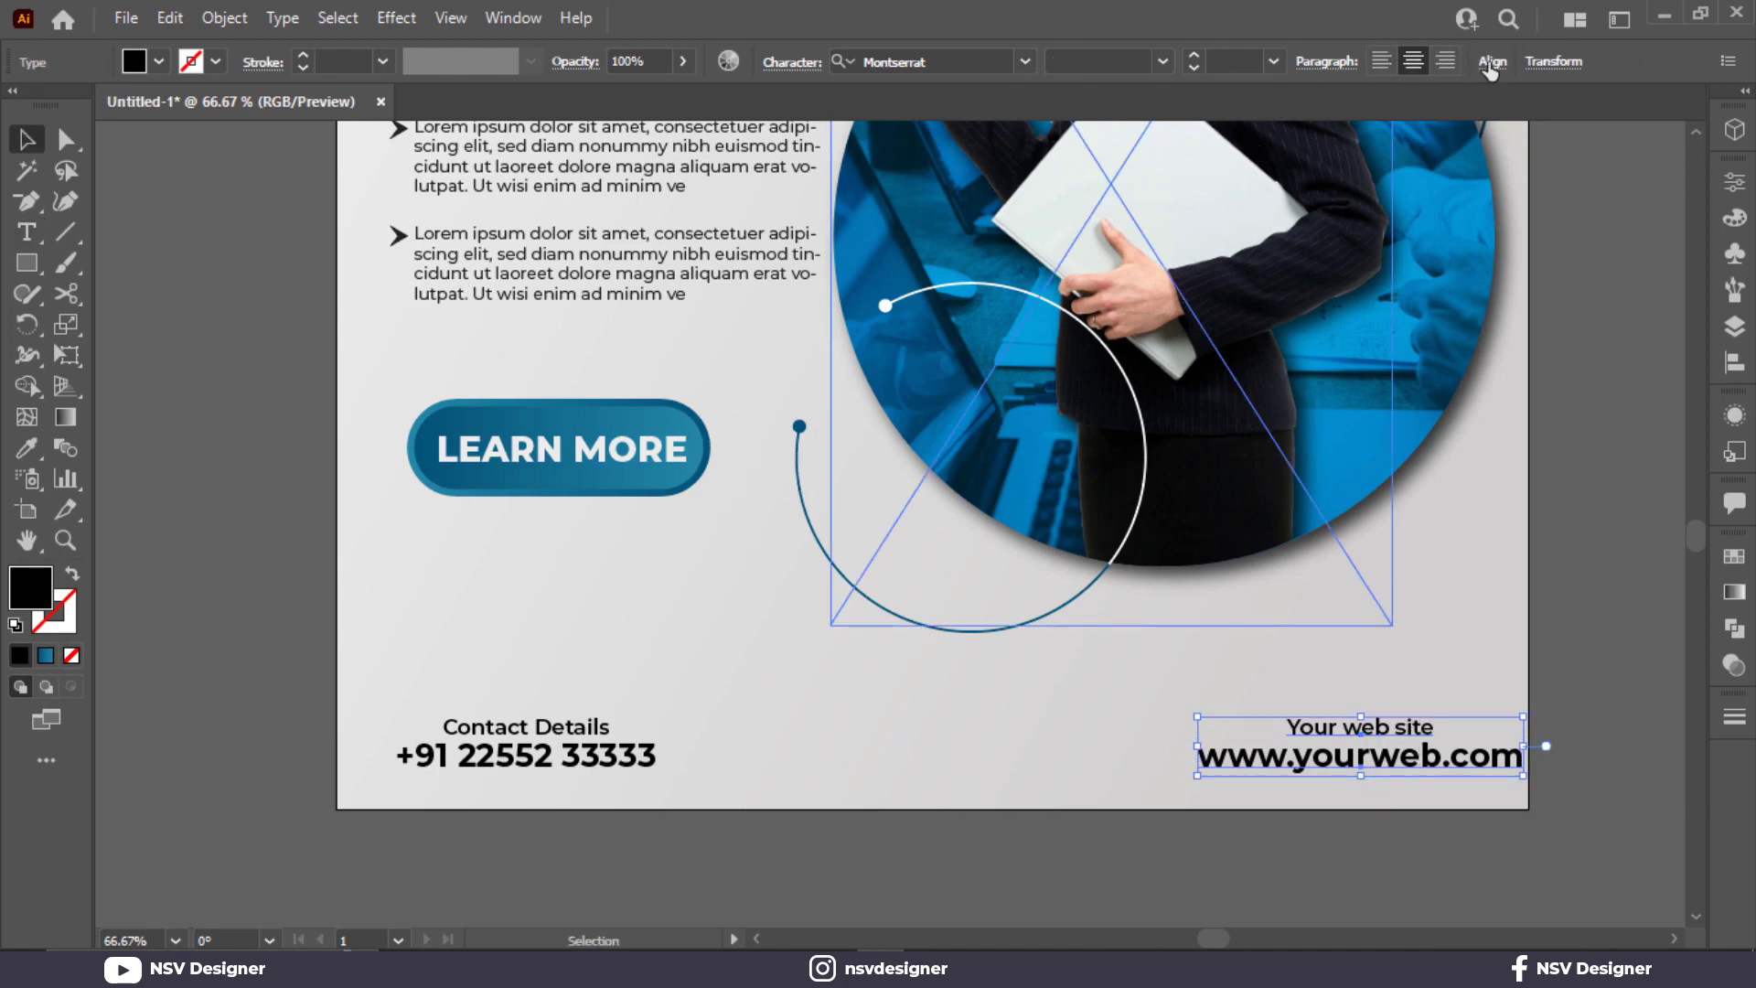
{"action": "left_click", "coordinate": [1413, 61]}
{"action": "left_click", "coordinate": [1596, 819]}
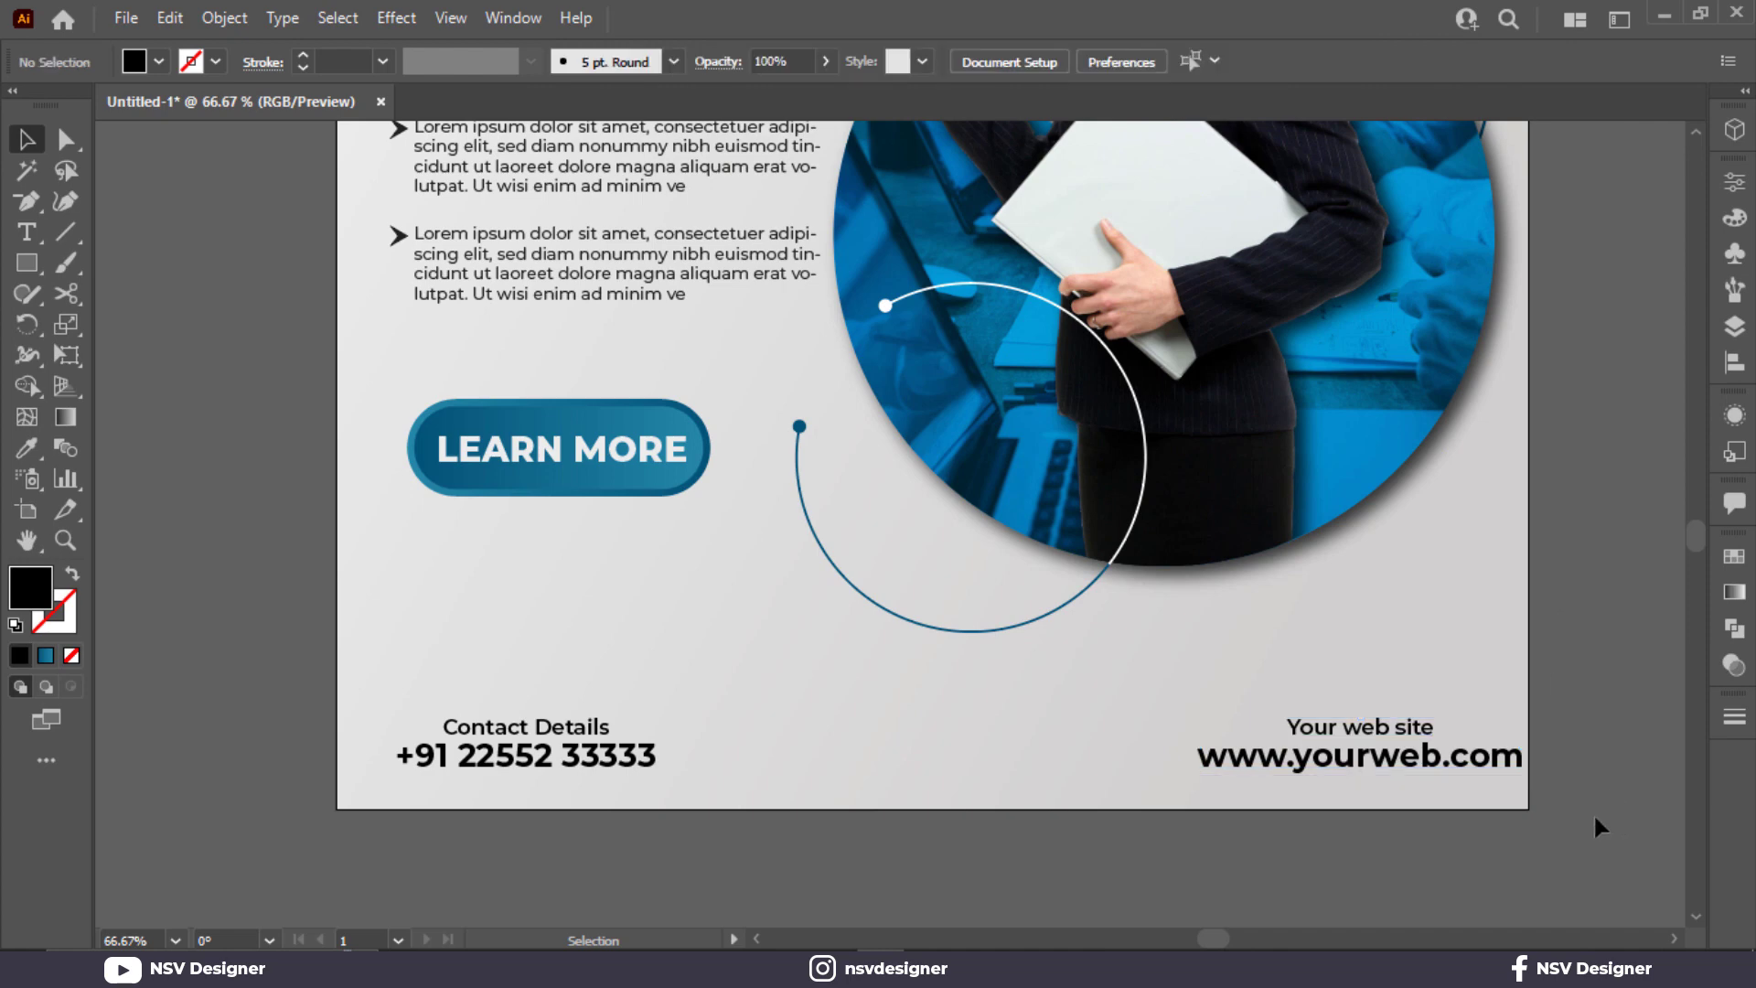
{"action": "left_click_drag", "start_coordinate": [1302, 784], "coordinate": [1384, 758]}
{"action": "left_click", "coordinate": [1519, 803]}
{"action": "left_click", "coordinate": [1404, 754]}
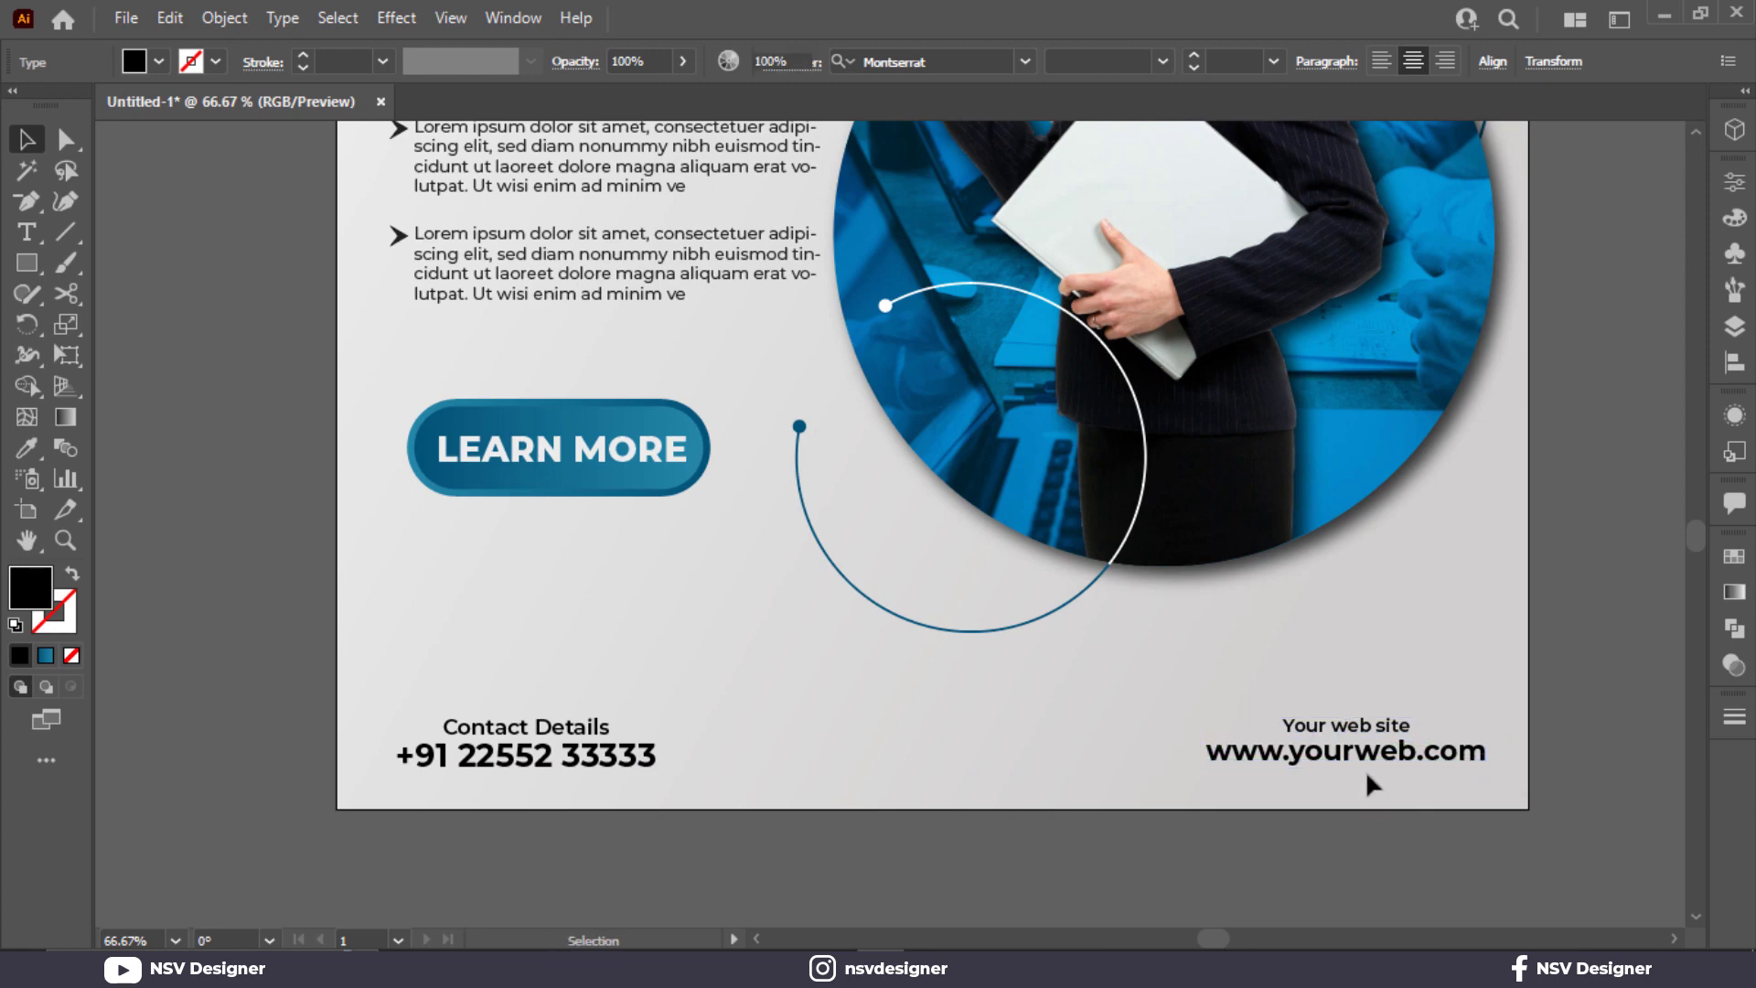
{"action": "left_click", "coordinate": [1366, 773]}
{"action": "triple_click", "coordinate": [1348, 755]}
{"action": "left_click", "coordinate": [1353, 754]}
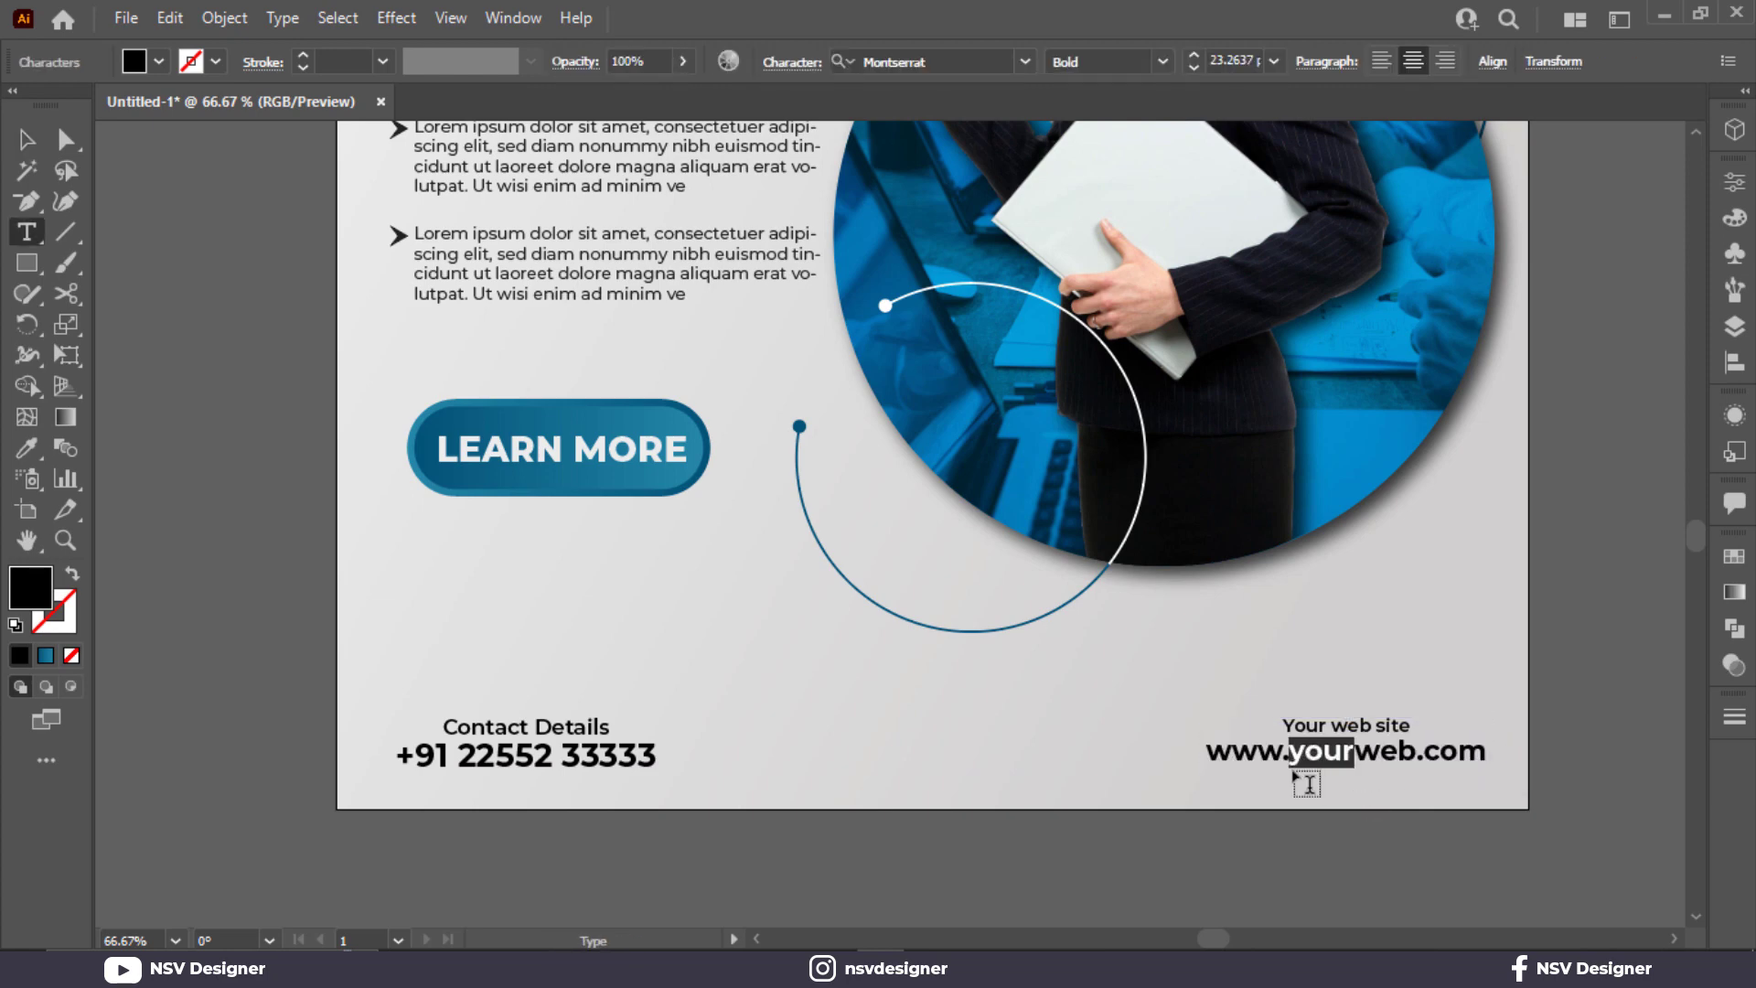
{"action": "key", "text": "BackSpace"}
{"action": "key", "text": "Escape"}
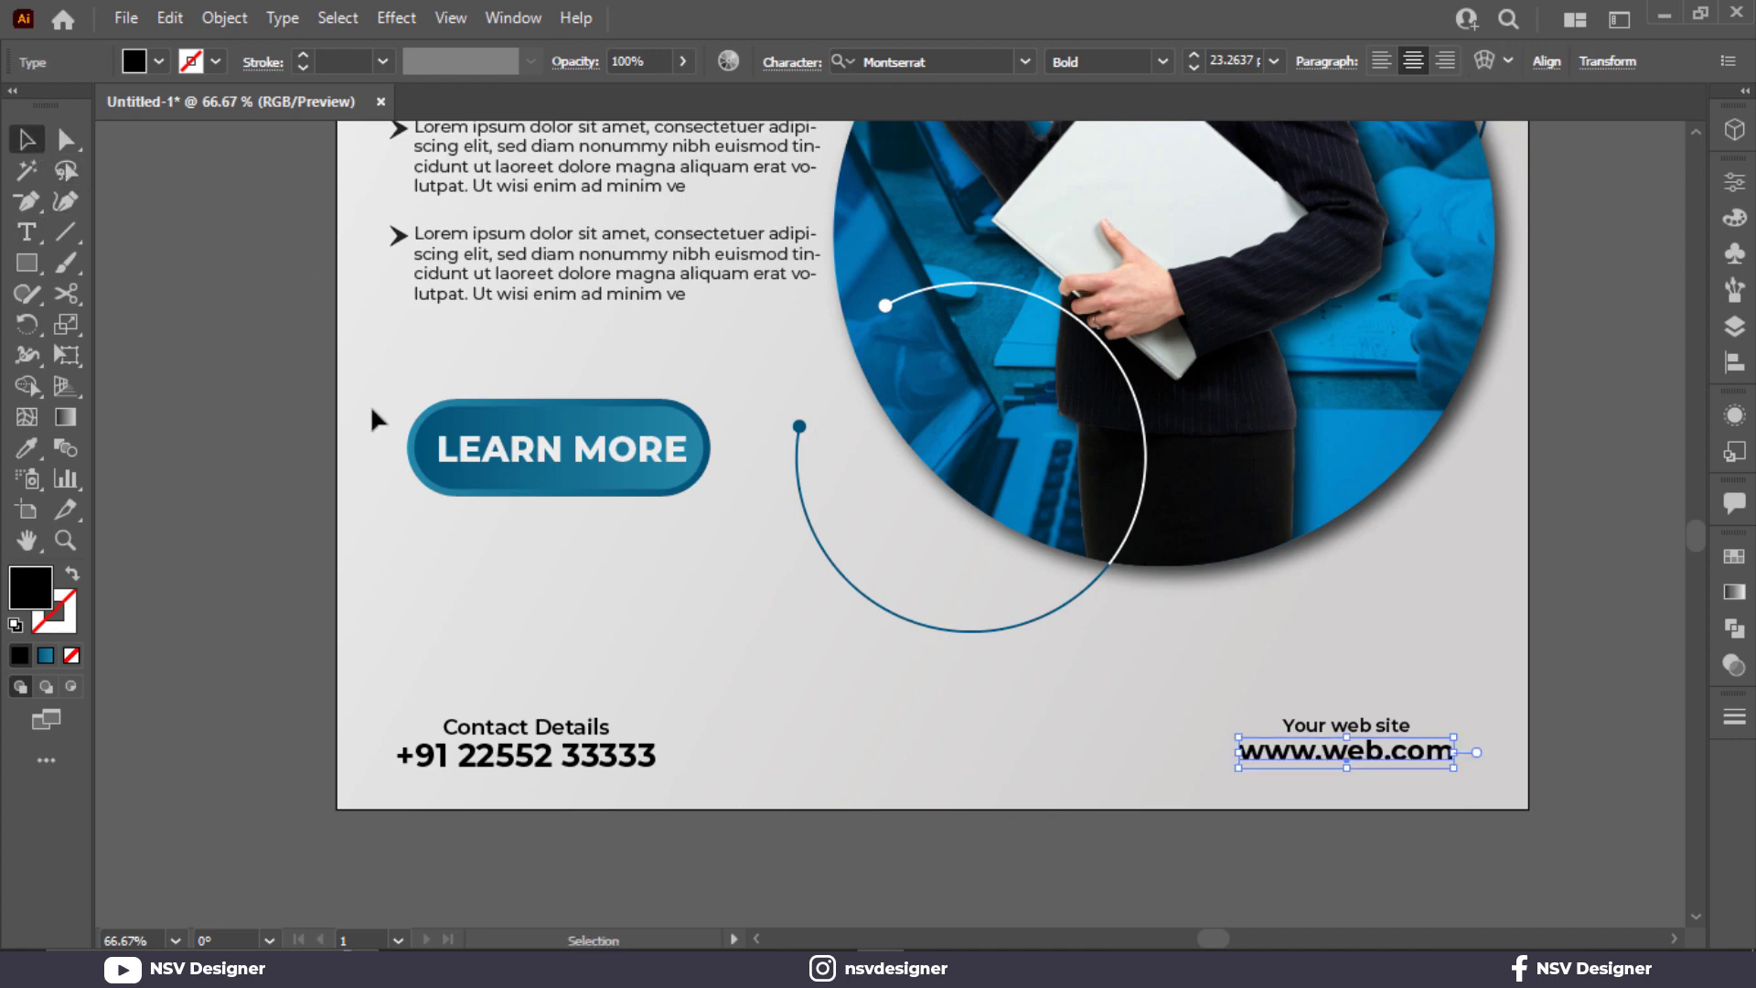
Group the website heading and address, move them closer to the artboard's right edge, and group the contact heading and phone number.
{"action": "left_click", "coordinate": [1493, 709]}
{"action": "left_click_drag", "start_coordinate": [1383, 760], "coordinate": [1416, 765]}
{"action": "left_click", "coordinate": [1489, 669]}
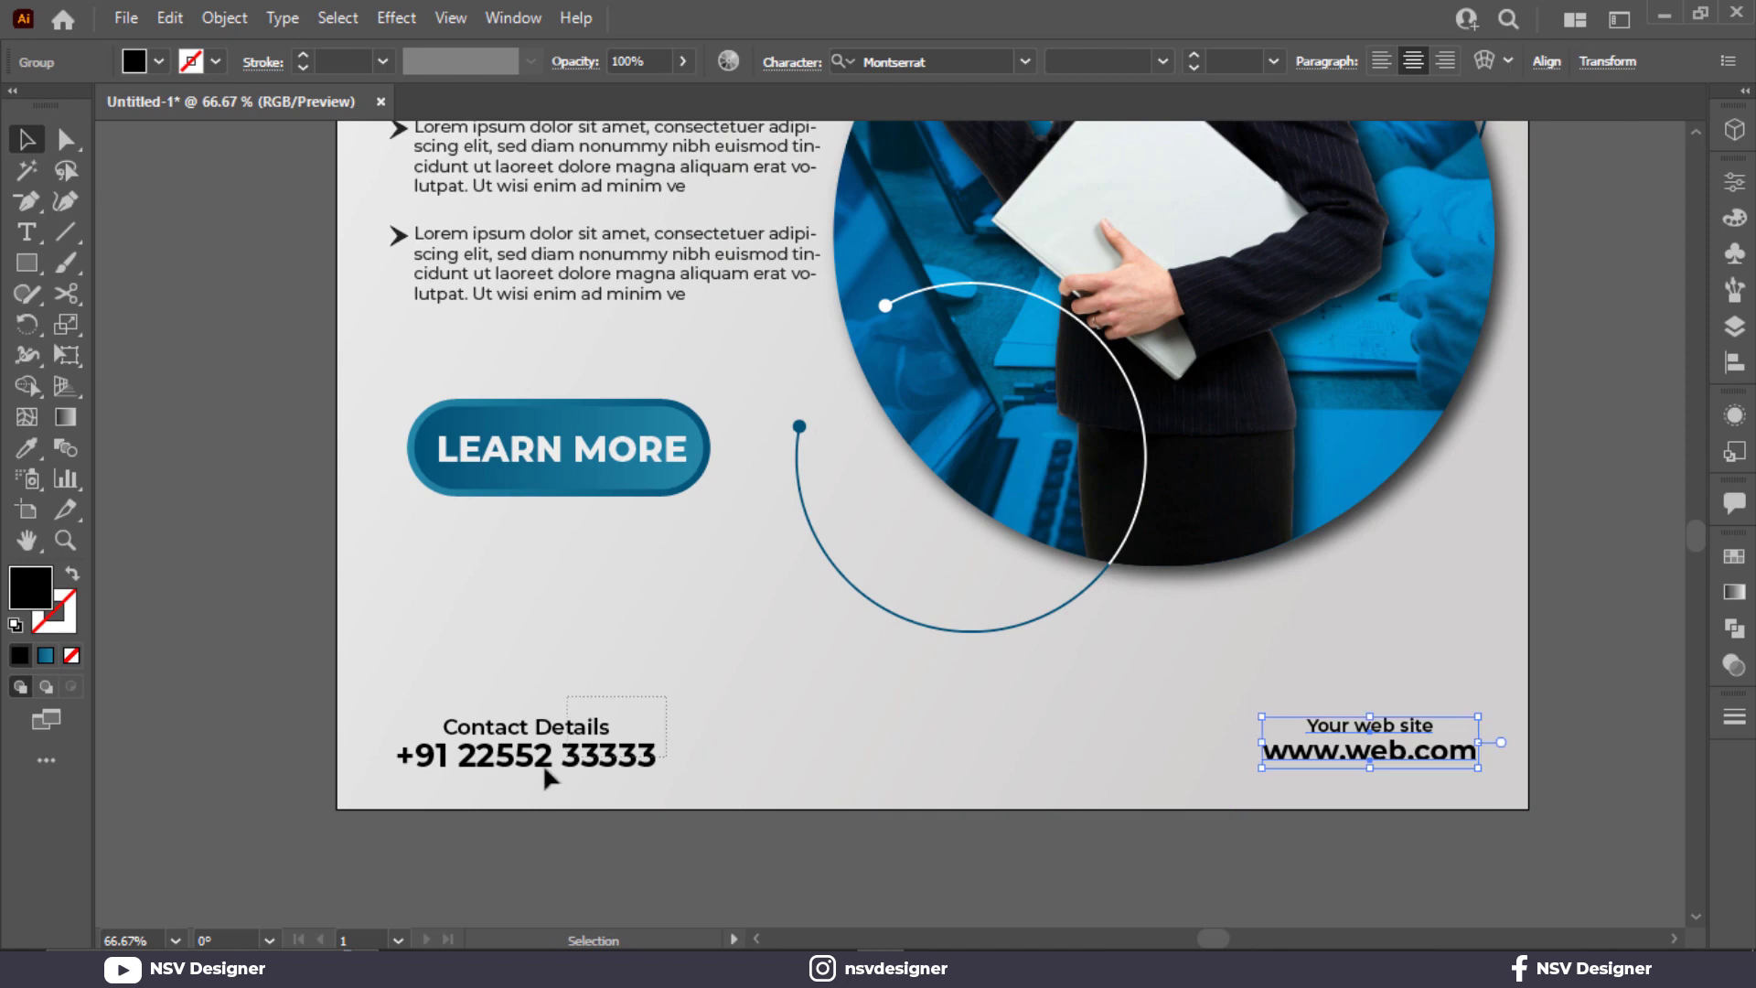
{"action": "left_click", "coordinate": [569, 771]}
{"action": "left_click", "coordinate": [679, 726]}
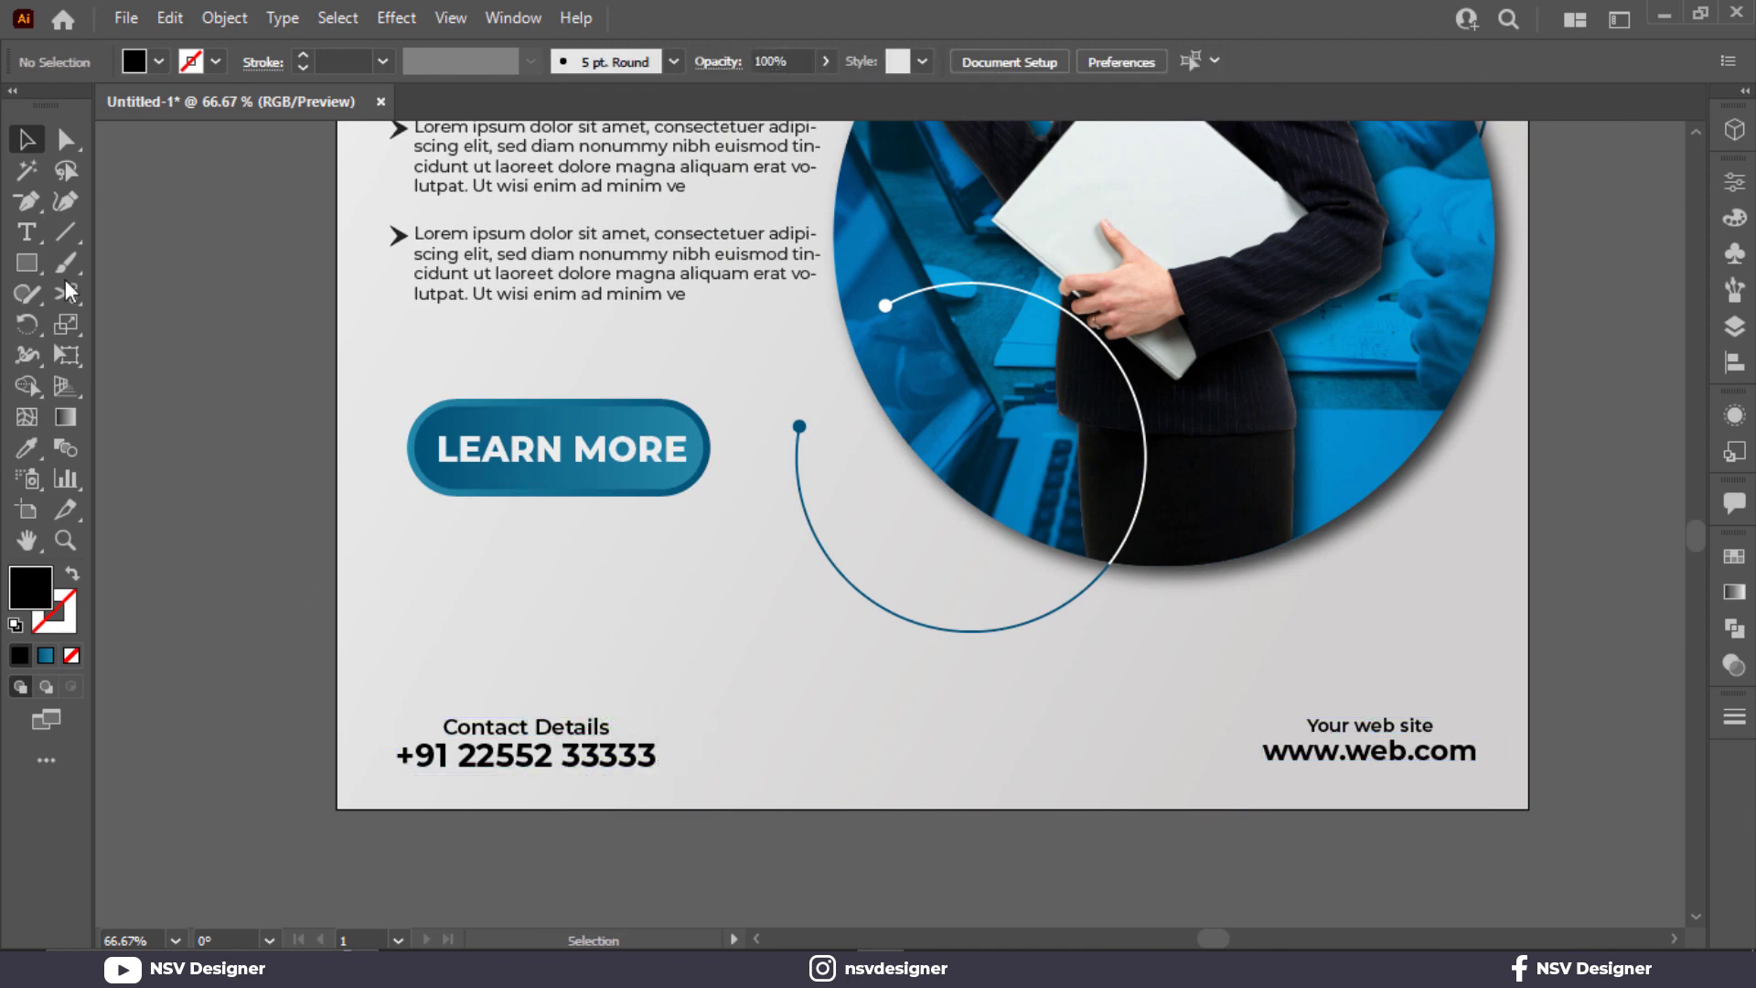
Add a 27 pt Montserrat Bold text reading "LOGO" above the contact details.
{"action": "key", "text": "t"}
{"action": "left_click", "coordinate": [673, 678]}
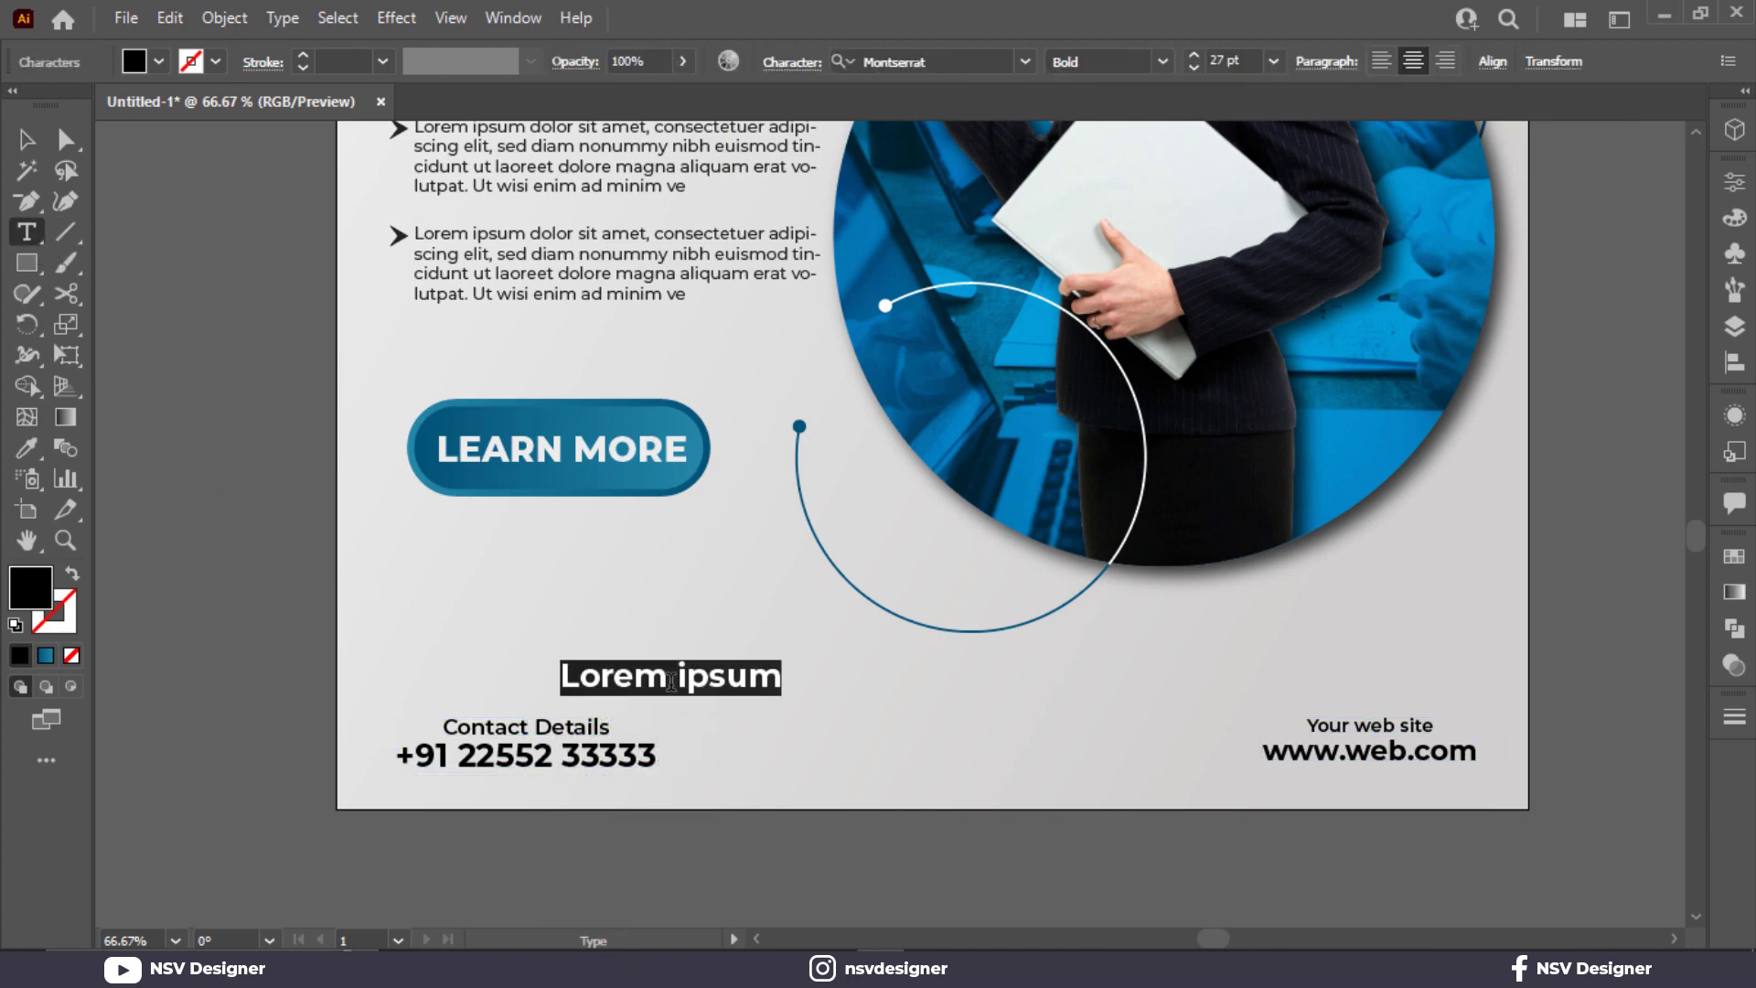
{"action": "key", "text": "BackSpace"}
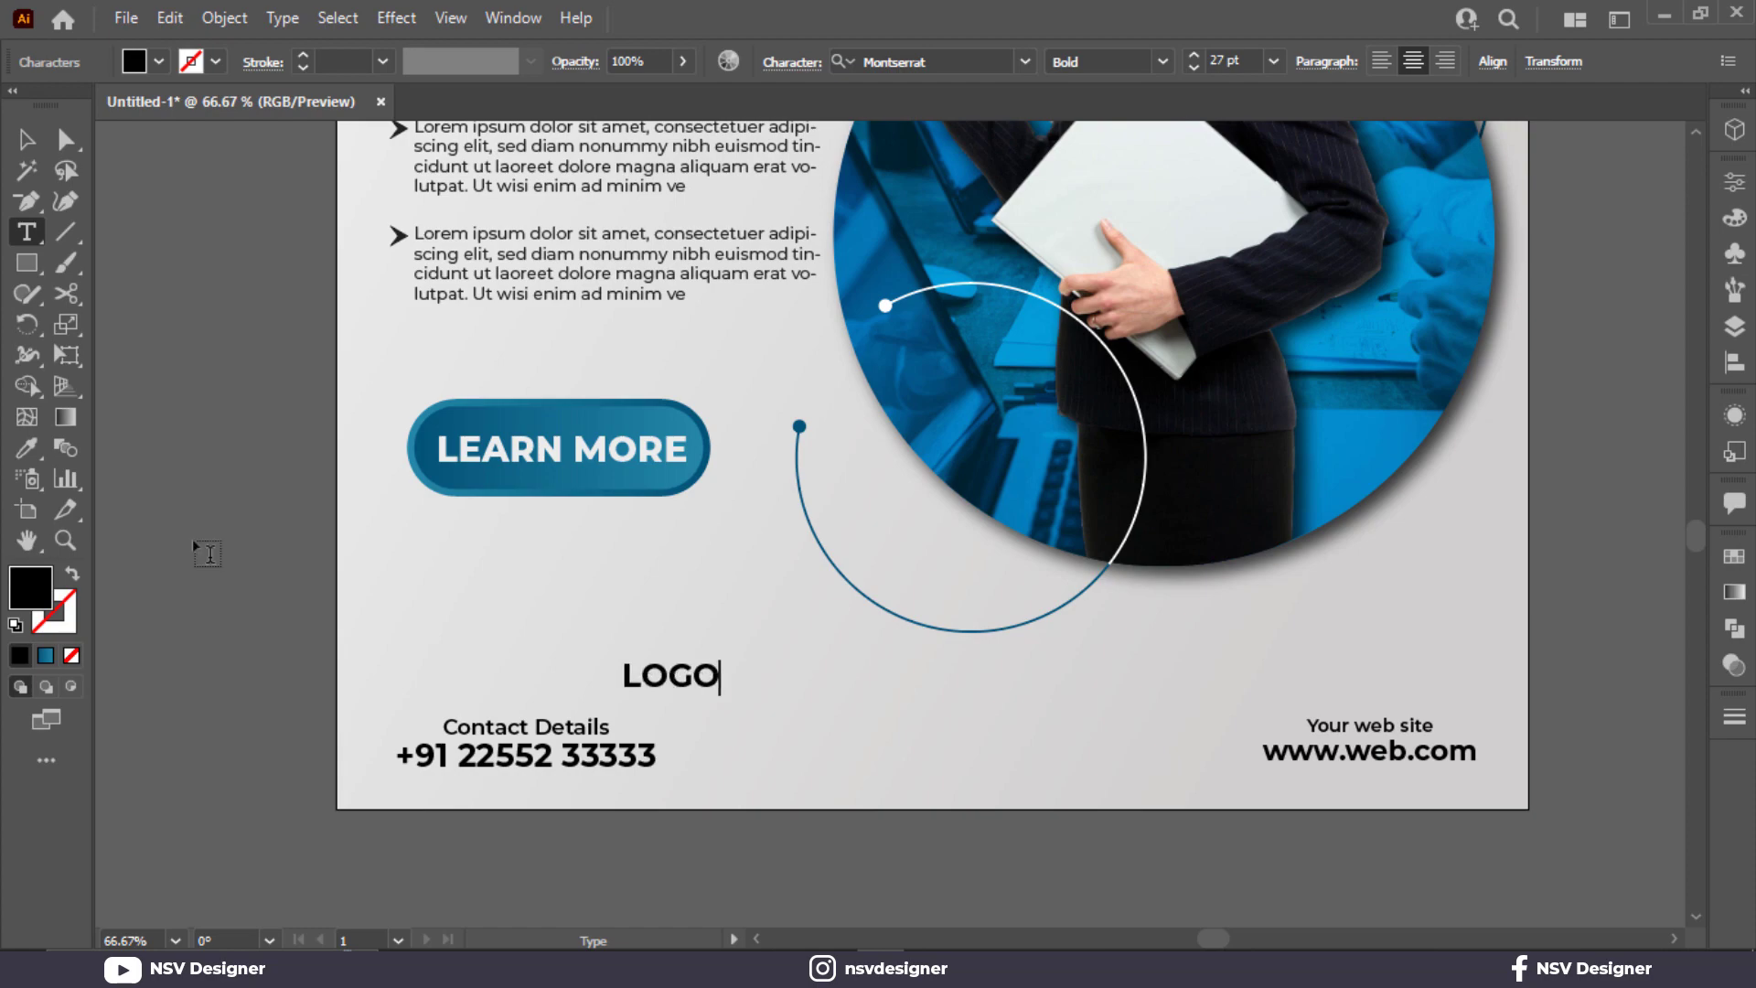
{"action": "left_click", "coordinate": [30, 140]}
Move the "LOGO" text to the artboard's top-left corner above the "Digital" headline.
{"action": "scroll", "coordinate": [777, 733], "scroll_direction": "up", "scroll_amount": 5}
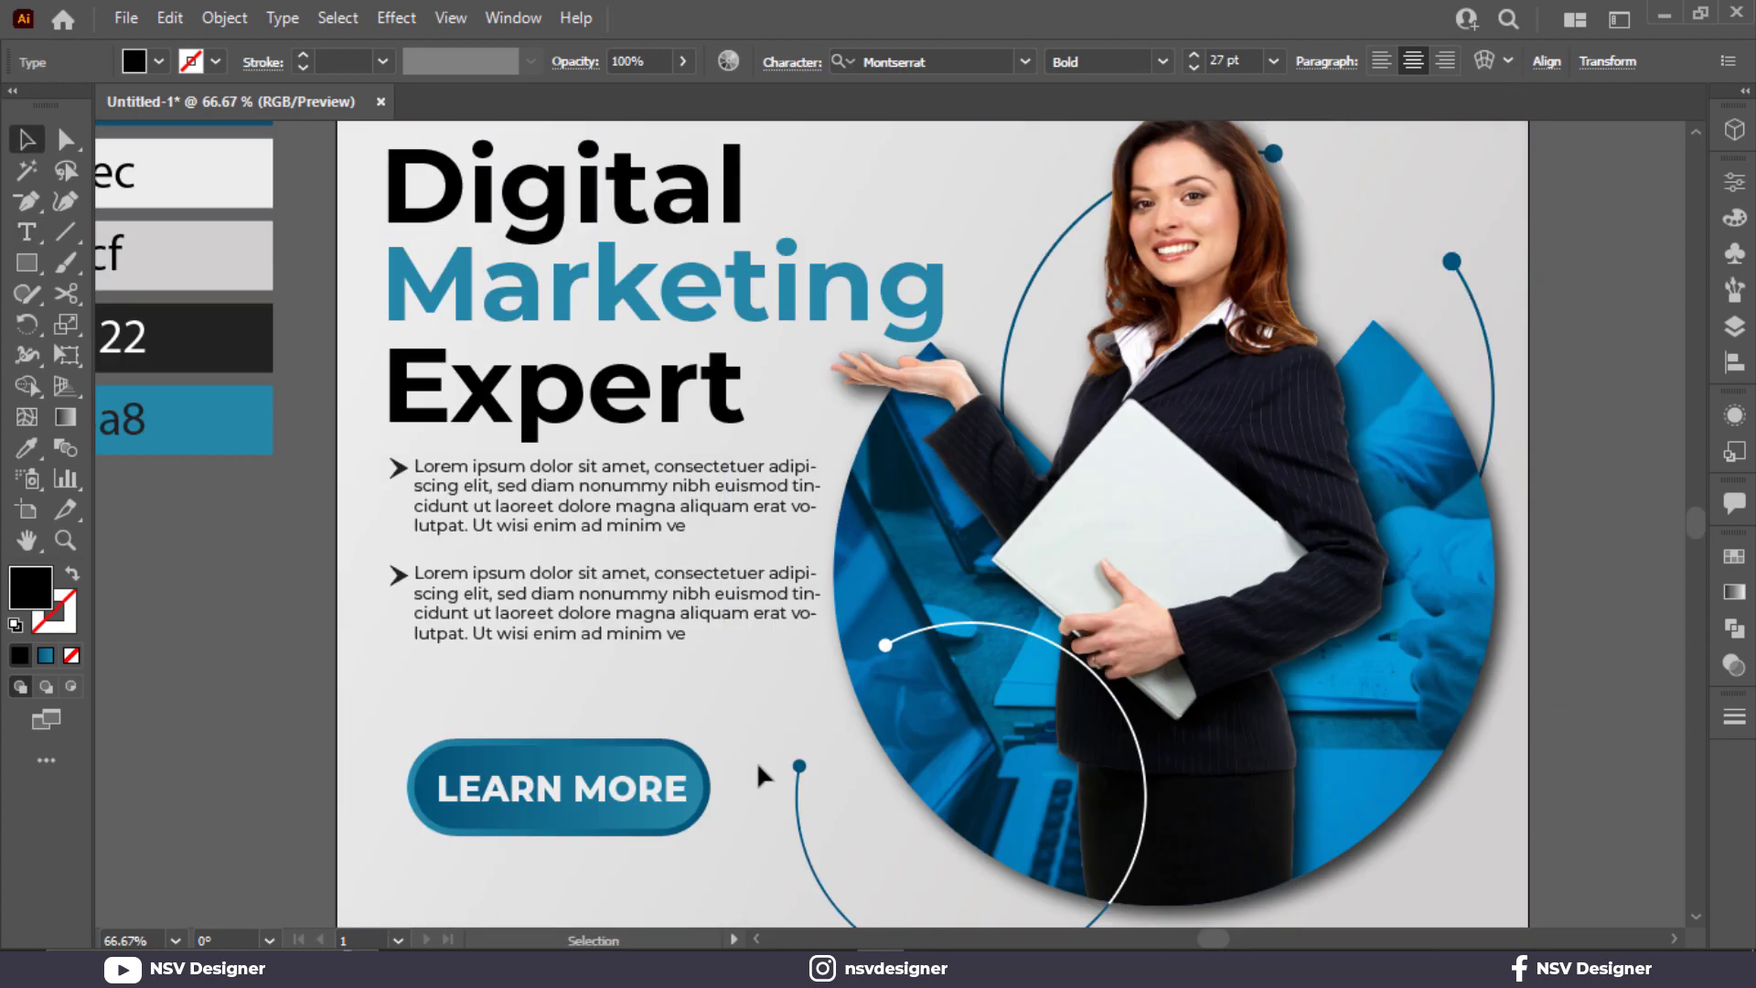
{"action": "scroll", "coordinate": [756, 761], "scroll_direction": "down", "scroll_amount": 1, "text": "alt"}
{"action": "left_click", "coordinate": [782, 852]}
{"action": "scroll", "coordinate": [782, 852], "scroll_direction": "down", "scroll_amount": 1}
{"action": "left_click_drag", "start_coordinate": [718, 873], "coordinate": [547, 175]}
{"action": "scroll", "coordinate": [547, 176], "scroll_direction": "up", "scroll_amount": 1}
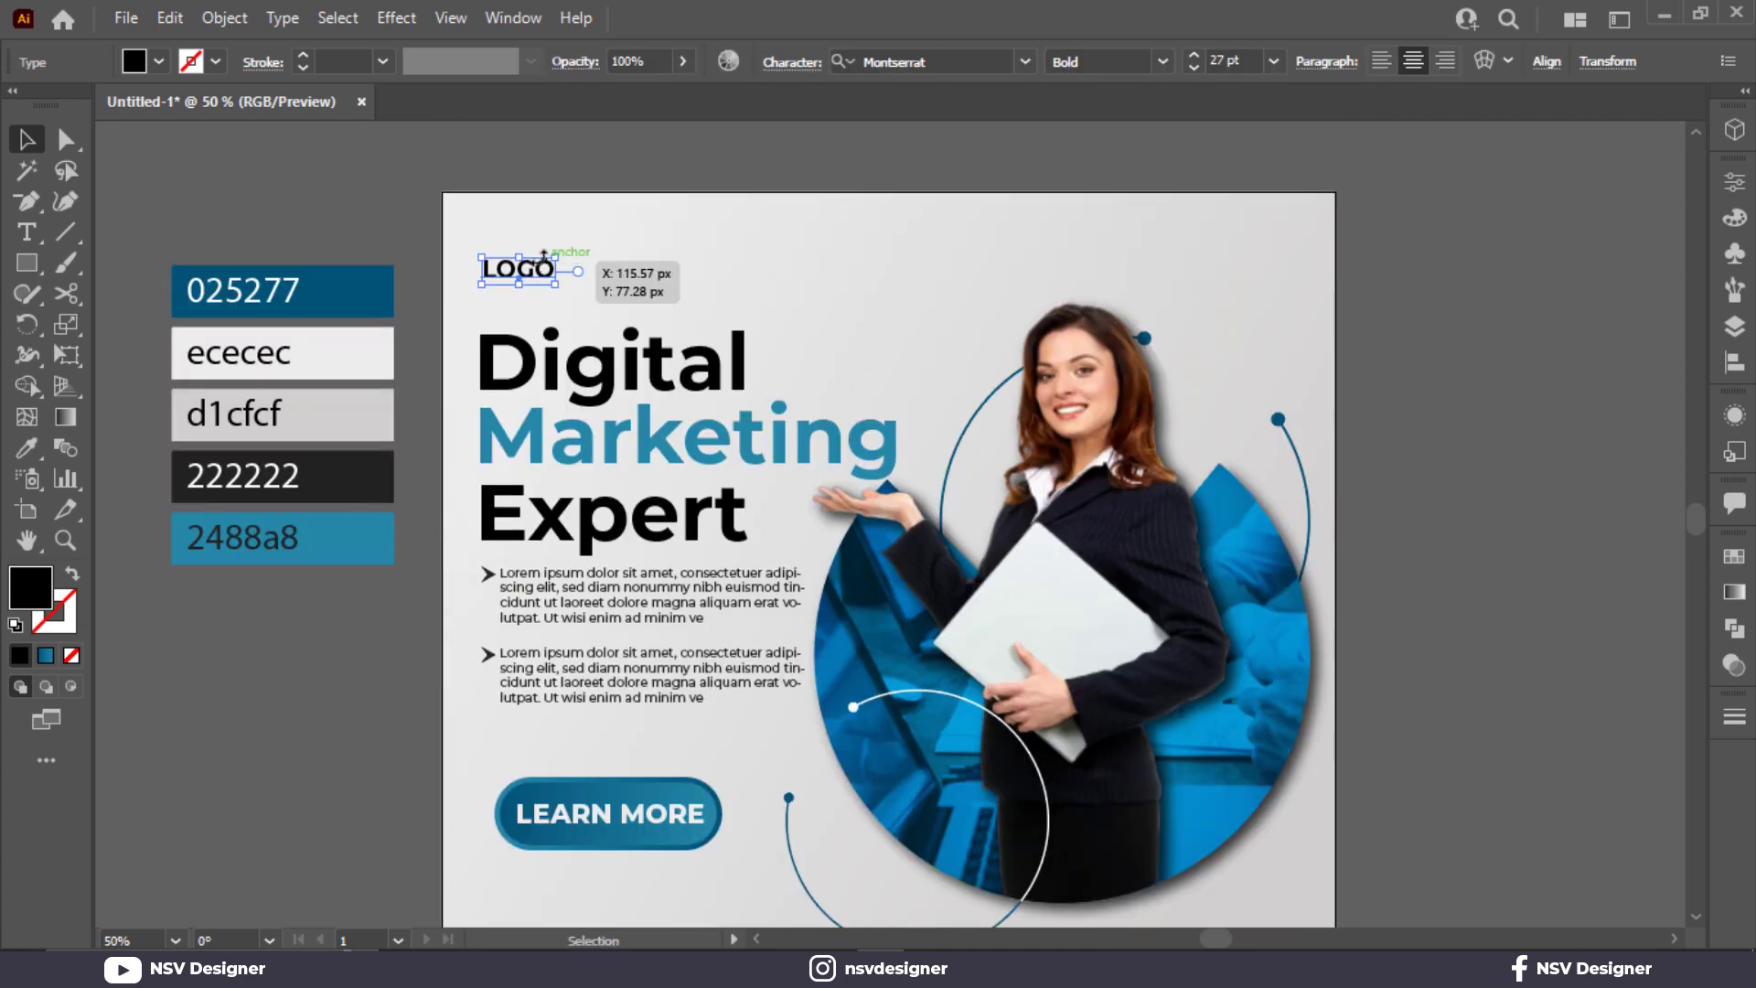
{"action": "mouse_move", "coordinate": [512, 273]}
{"action": "left_mouse_down"}
{"action": "mouse_move", "coordinate": [508, 229]}
{"action": "mouse_move", "coordinate": [498, 251]}
{"action": "mouse_move", "coordinate": [521, 271]}
{"action": "left_mouse_up"}
Align the left edges of the "LOGO" text and the contact details group.
{"action": "scroll", "coordinate": [542, 742], "scroll_direction": "down", "scroll_amount": 1}
{"action": "left_click", "coordinate": [549, 882], "text": "shift"}
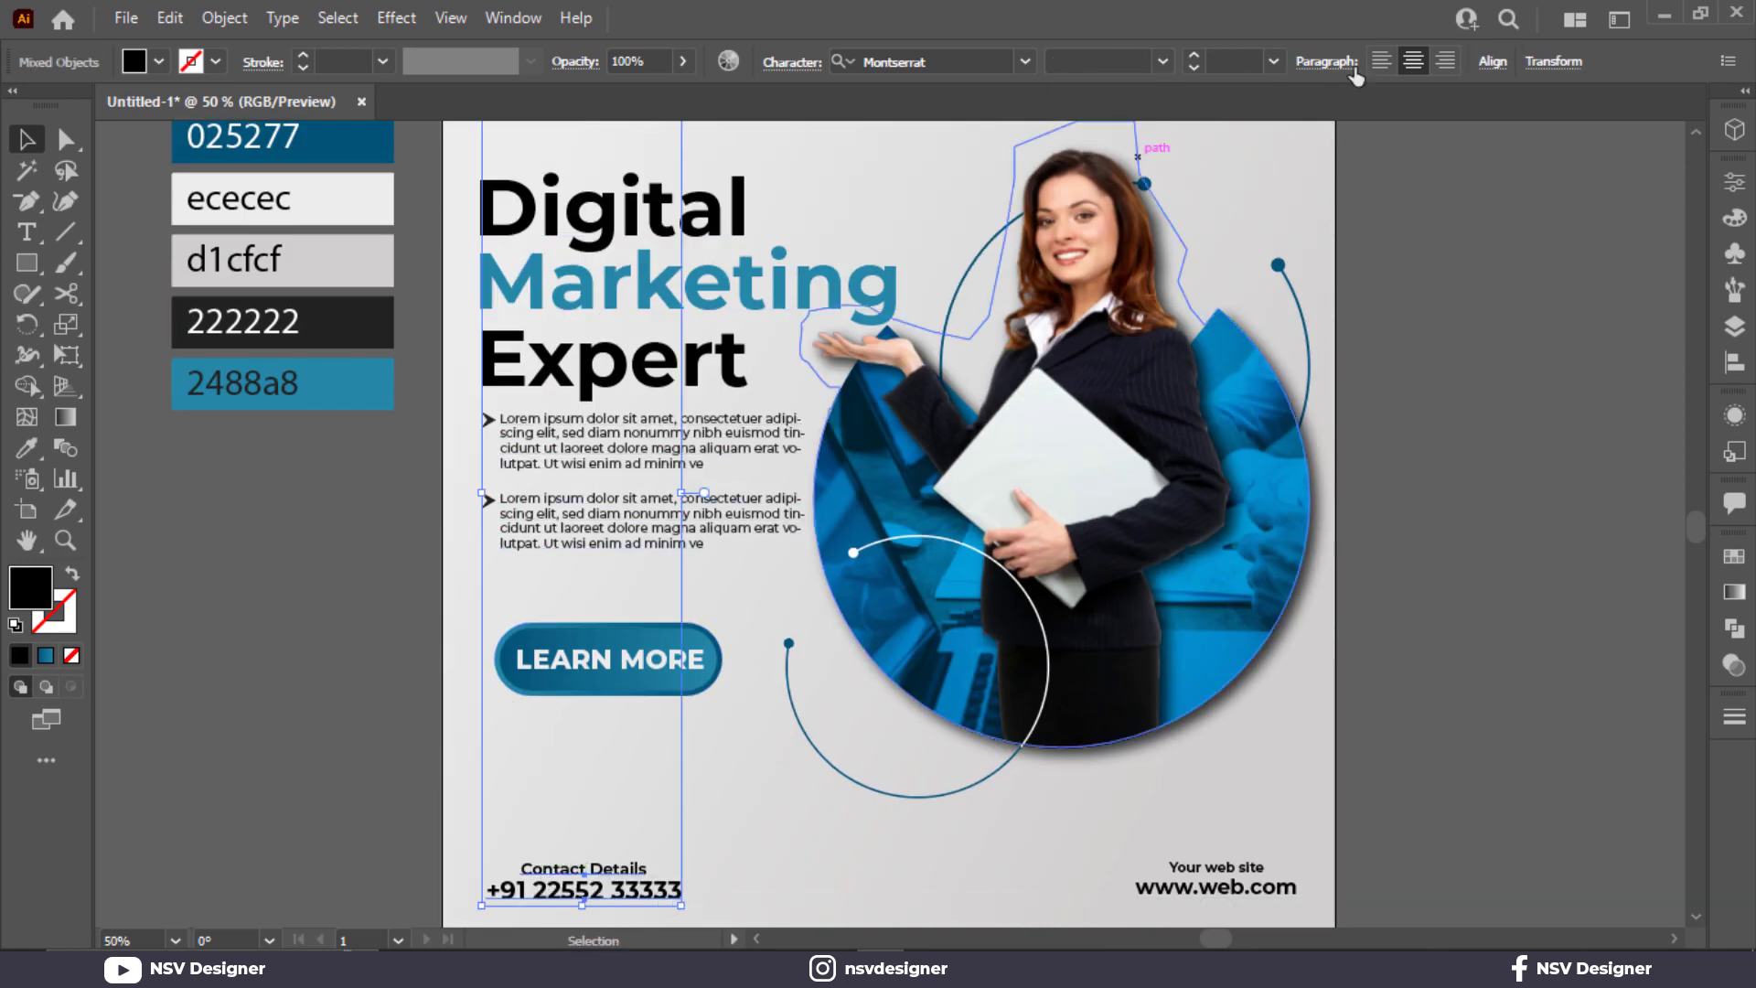
{"action": "left_click", "coordinate": [1491, 61]}
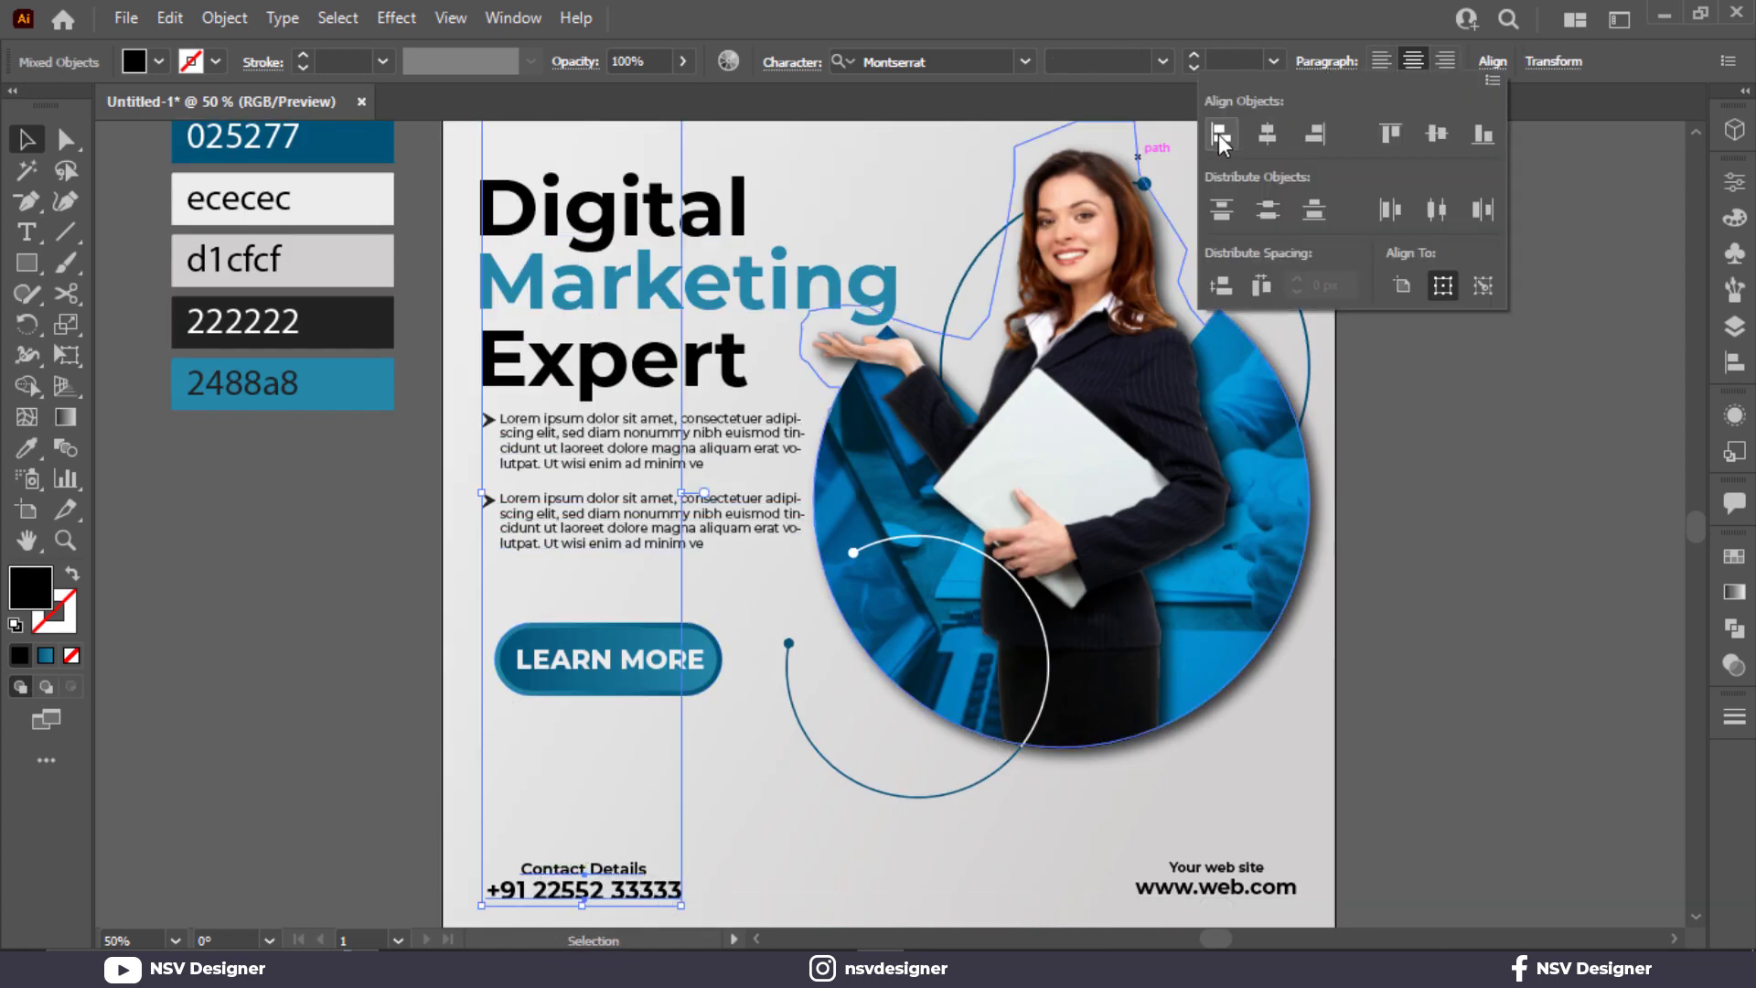
{"action": "left_click", "coordinate": [1221, 133]}
{"action": "left_click", "coordinate": [403, 302]}
{"action": "left_click", "coordinate": [424, 278]}
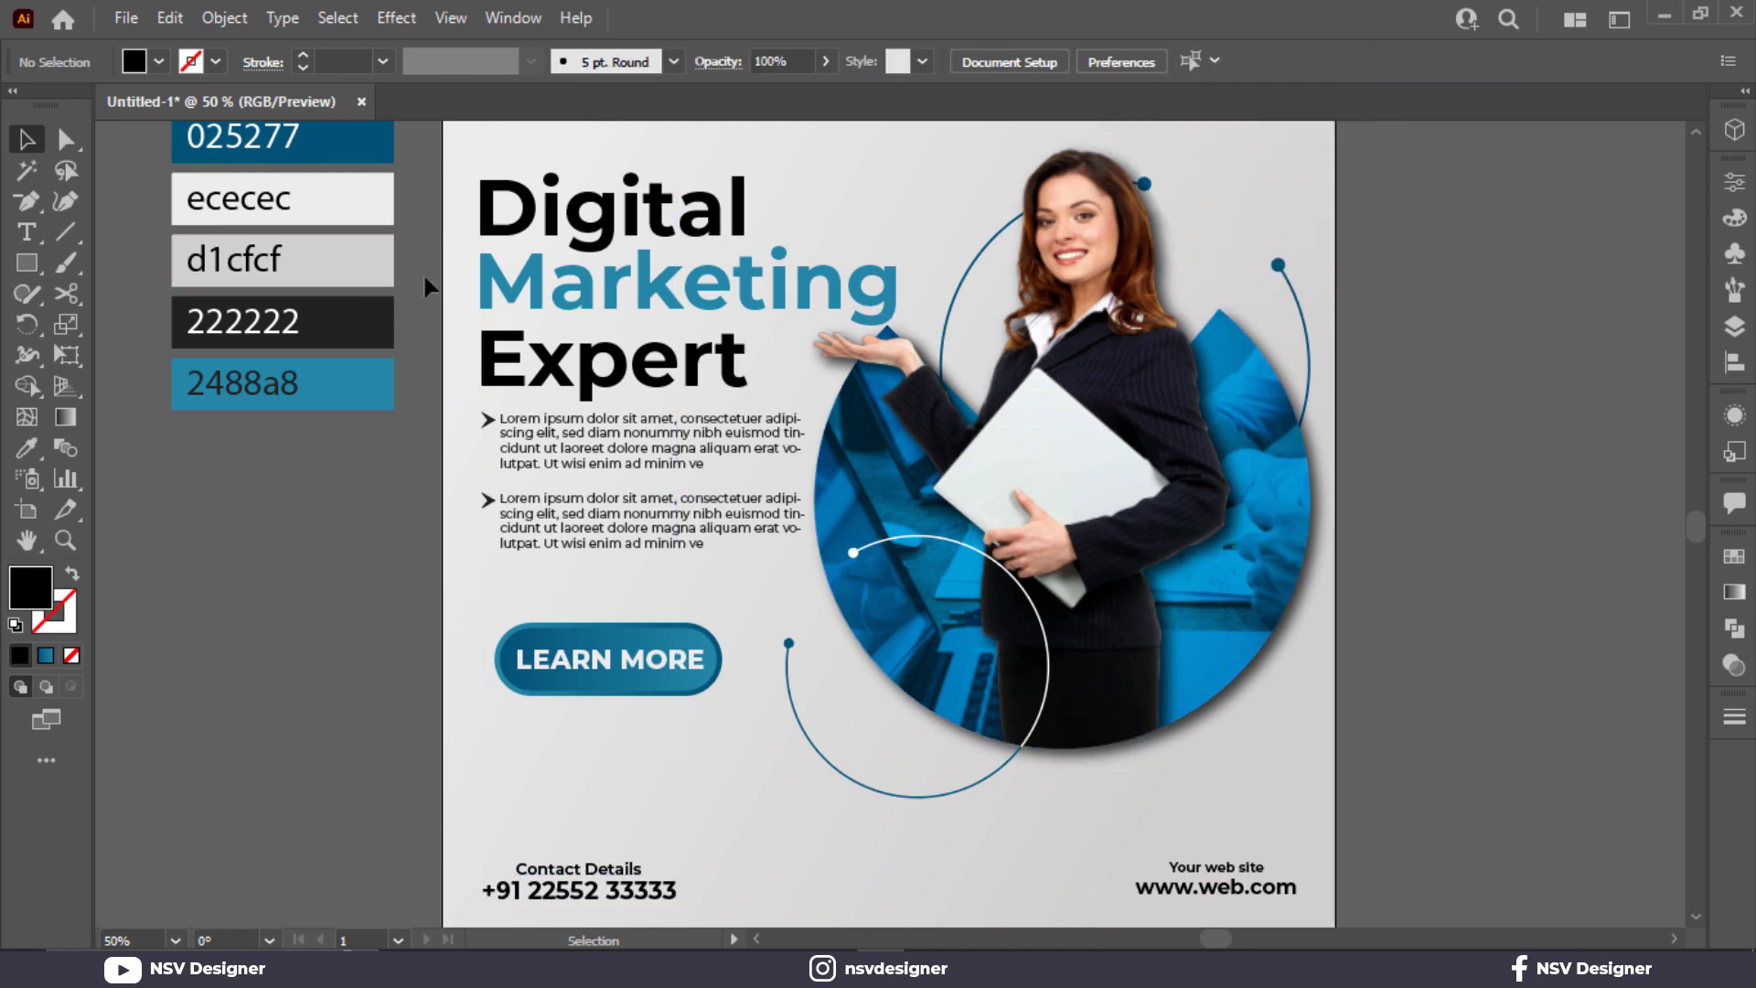
Duplicate the "LOGO" text directly below itself and change the copy to "HERE".
{"action": "scroll", "coordinate": [424, 276], "scroll_direction": "up", "scroll_amount": 3}
{"action": "scroll", "coordinate": [424, 276], "scroll_direction": "up", "scroll_amount": 3}
{"action": "scroll", "coordinate": [729, 342], "scroll_direction": "up", "scroll_amount": 3}
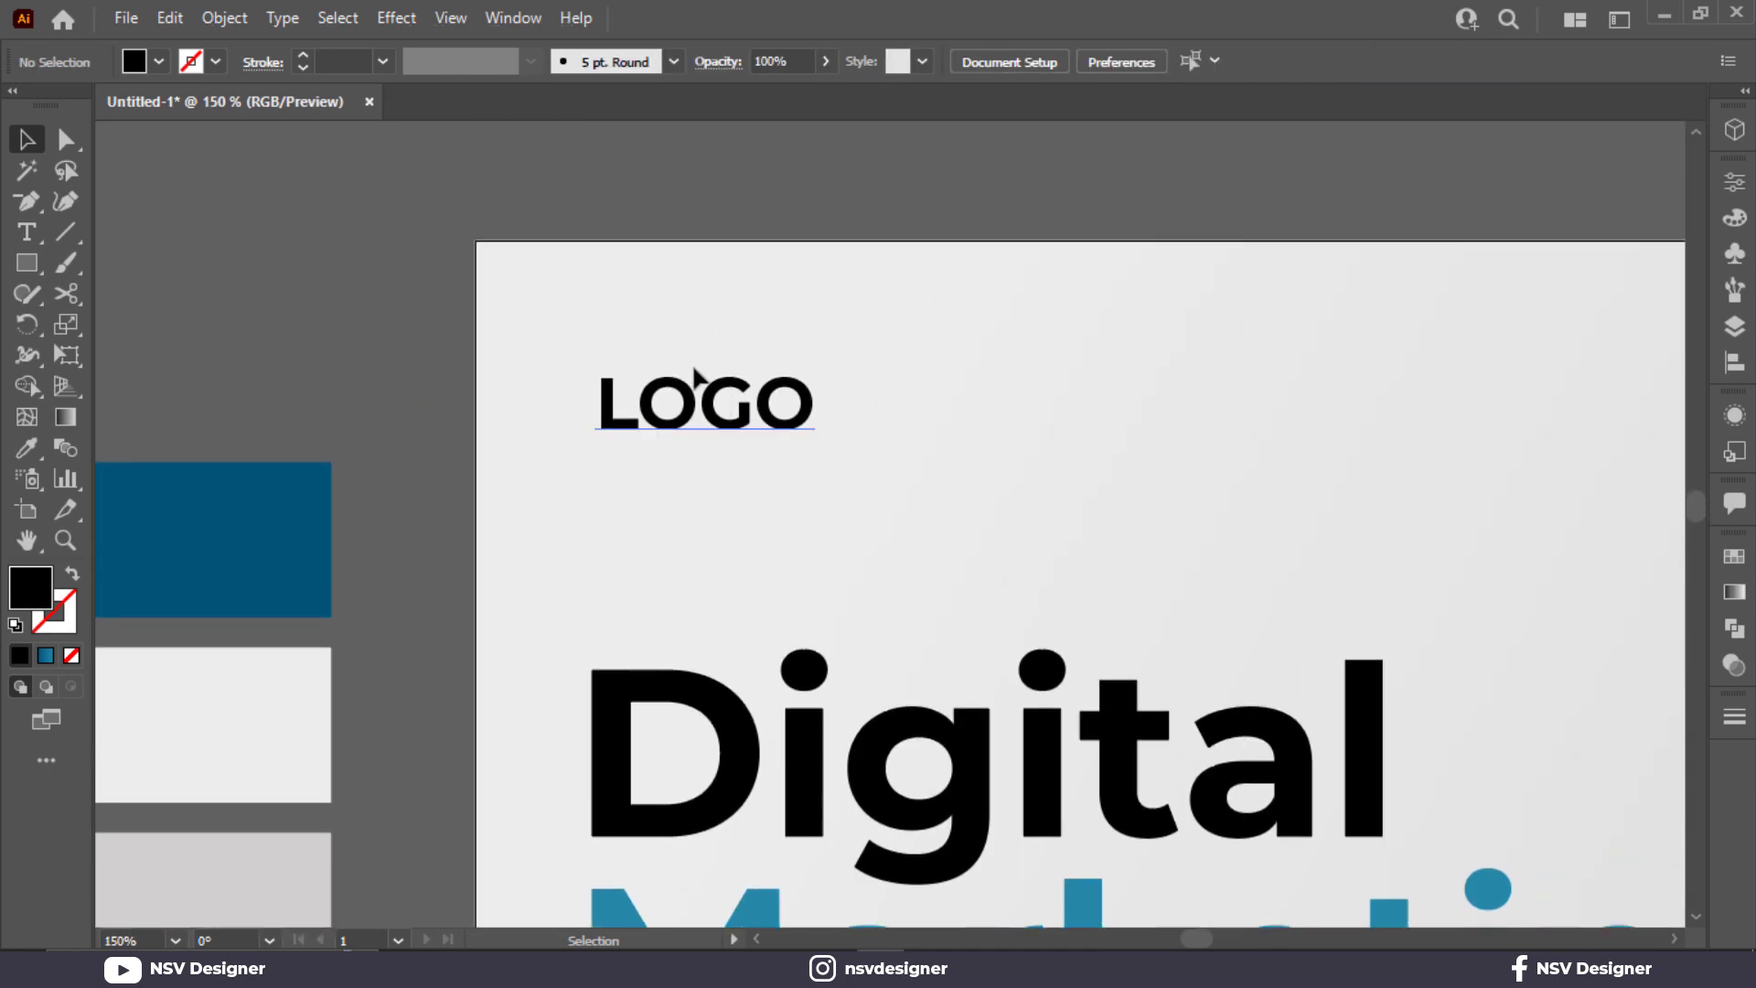
{"action": "mouse_move", "coordinate": [697, 392]}
{"action": "left_mouse_down"}
{"action": "mouse_move", "coordinate": [699, 341]}
{"action": "mouse_move", "coordinate": [685, 425]}
{"action": "left_mouse_up"}
{"action": "double_click", "coordinate": [685, 424]}
{"action": "key", "text": "ctrl+a"}
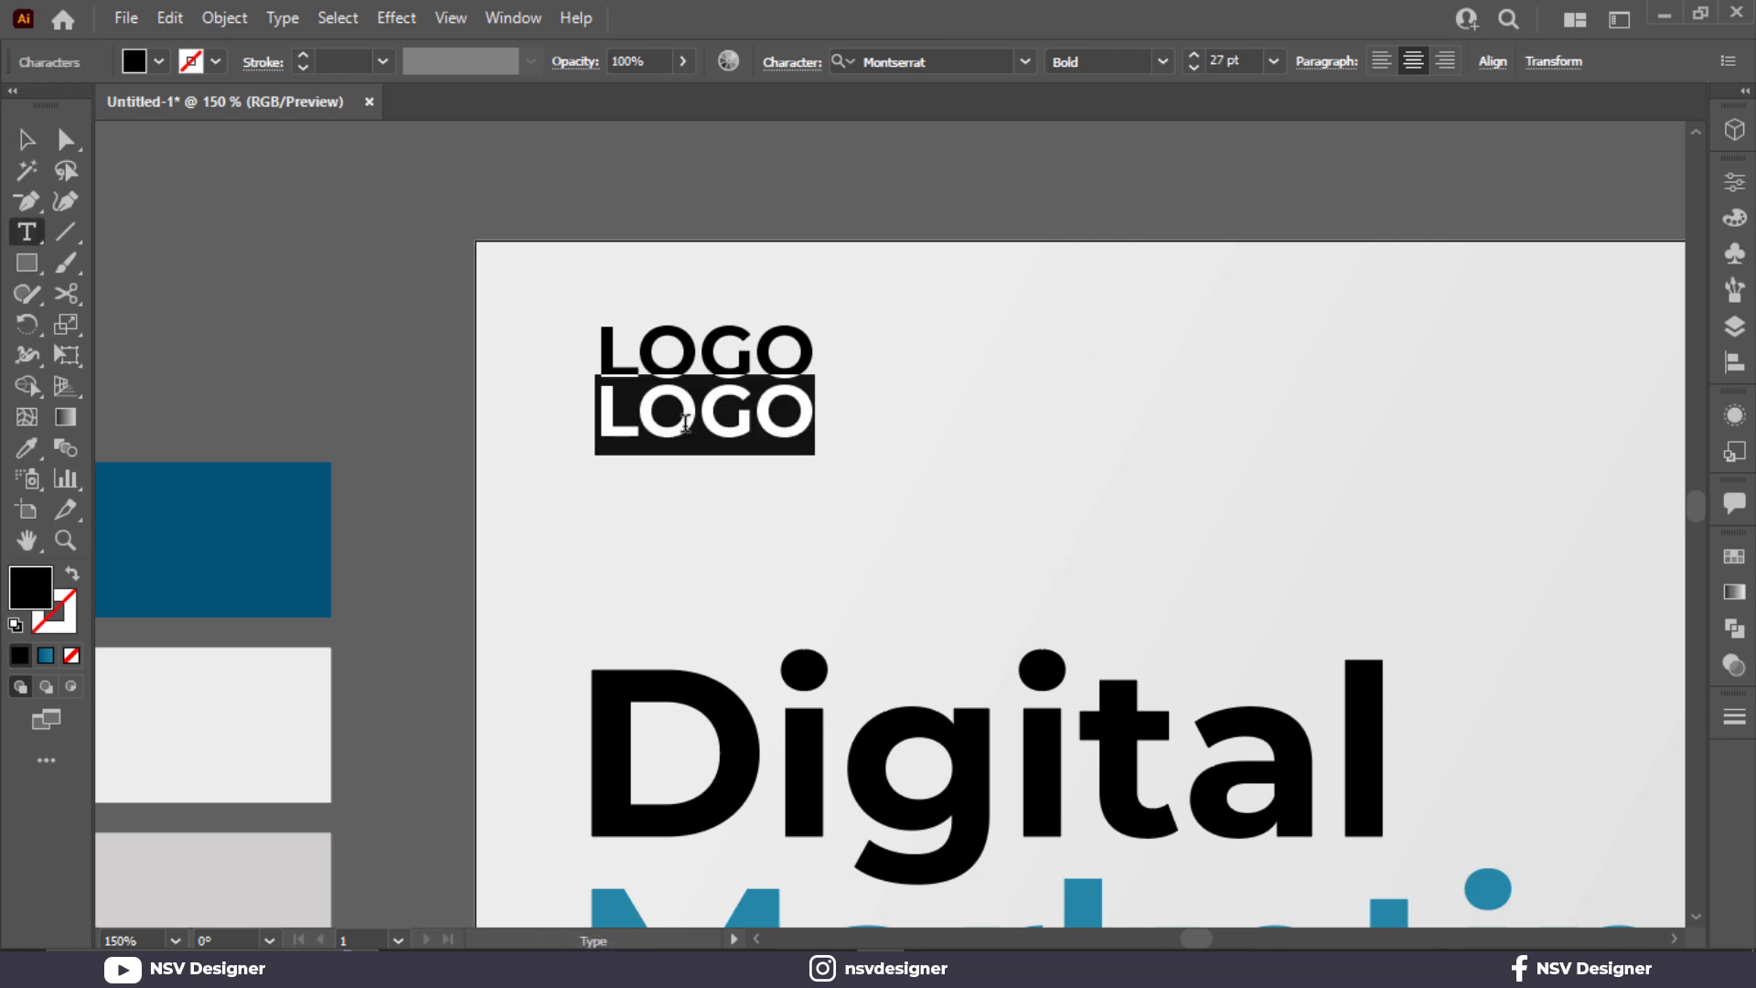
{"action": "type", "text": "HERE"}
{"action": "left_click", "coordinate": [35, 152]}
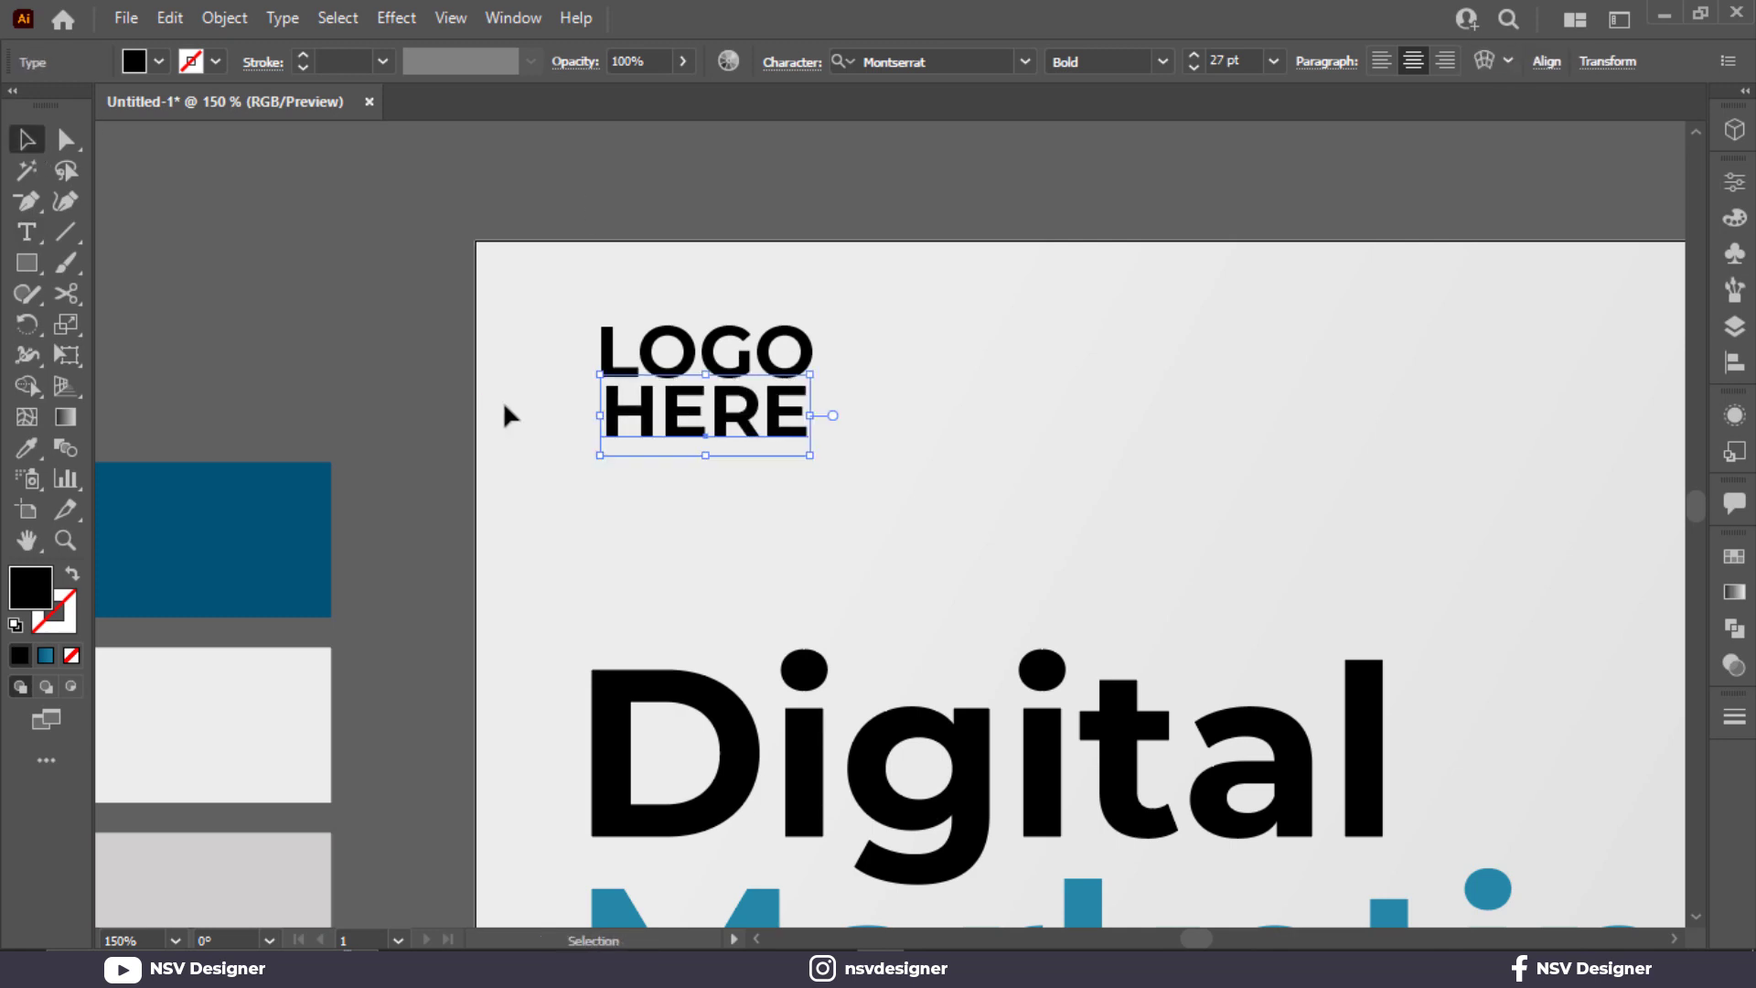
Set both logo lines to Montserrat ExtraBold and enlarge "HERE" slightly to match the width of "LOGO".
{"action": "left_click_drag", "start_coordinate": [503, 408], "coordinate": [823, 309]}
{"action": "left_click", "coordinate": [1170, 64]}
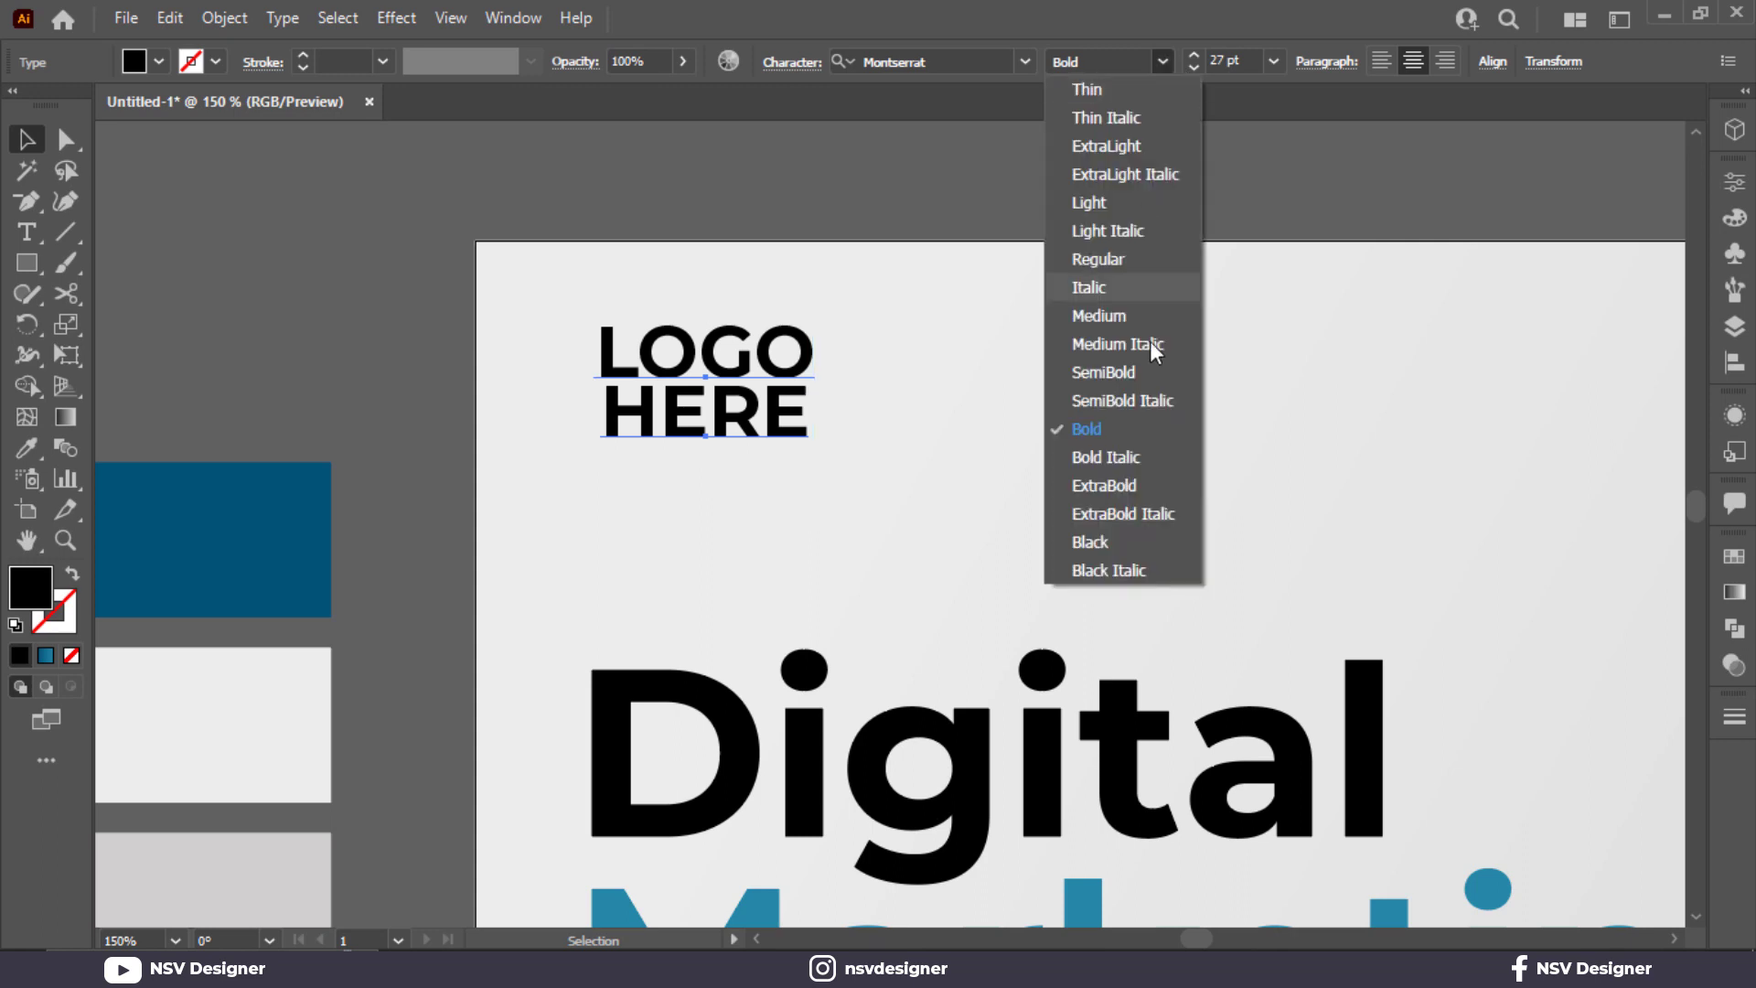
{"action": "left_click", "coordinate": [1132, 486]}
{"action": "left_click", "coordinate": [951, 453]}
{"action": "left_click_drag", "start_coordinate": [635, 416], "coordinate": [630, 416]}
{"action": "left_click_drag", "start_coordinate": [808, 455], "coordinate": [816, 460]}
Recolor both logo lines with the dark blue from the 025277 swatch.
{"action": "left_click_drag", "start_coordinate": [893, 333], "coordinate": [749, 440]}
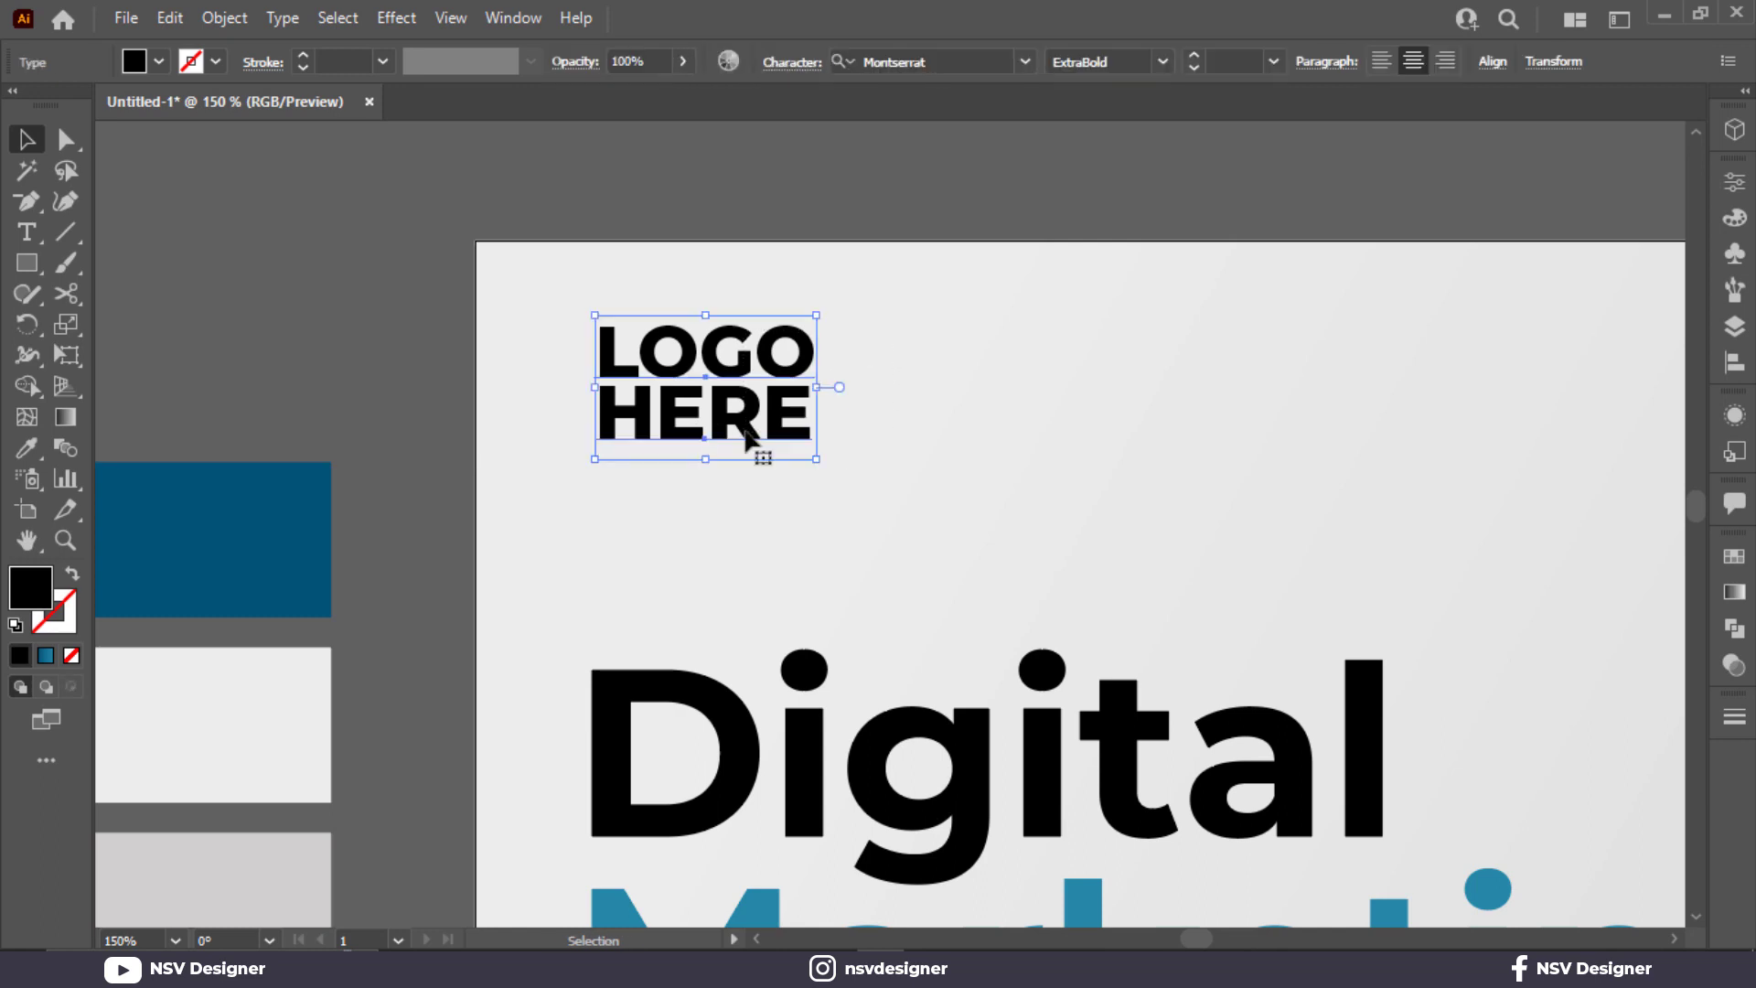
{"action": "key", "text": "i"}
{"action": "left_click", "coordinate": [320, 453]}
{"action": "left_click", "coordinate": [25, 139]}
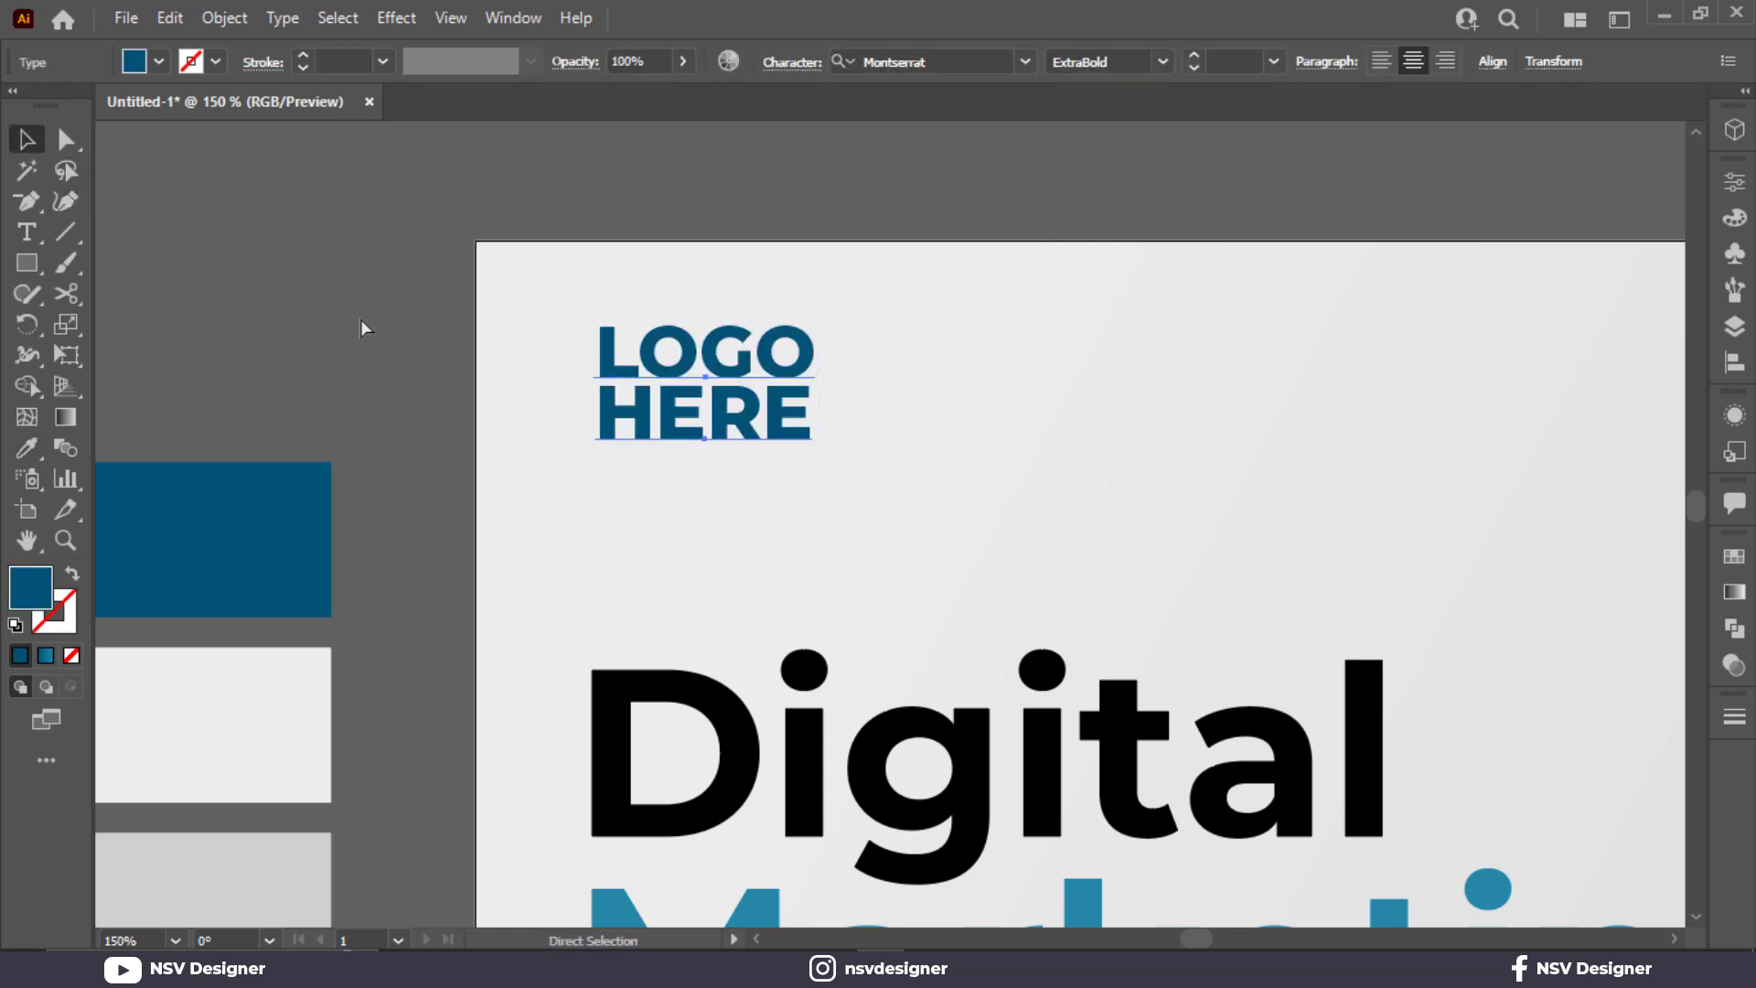
{"action": "left_click", "coordinate": [540, 443]}
{"action": "key", "text": "ctrl+0"}
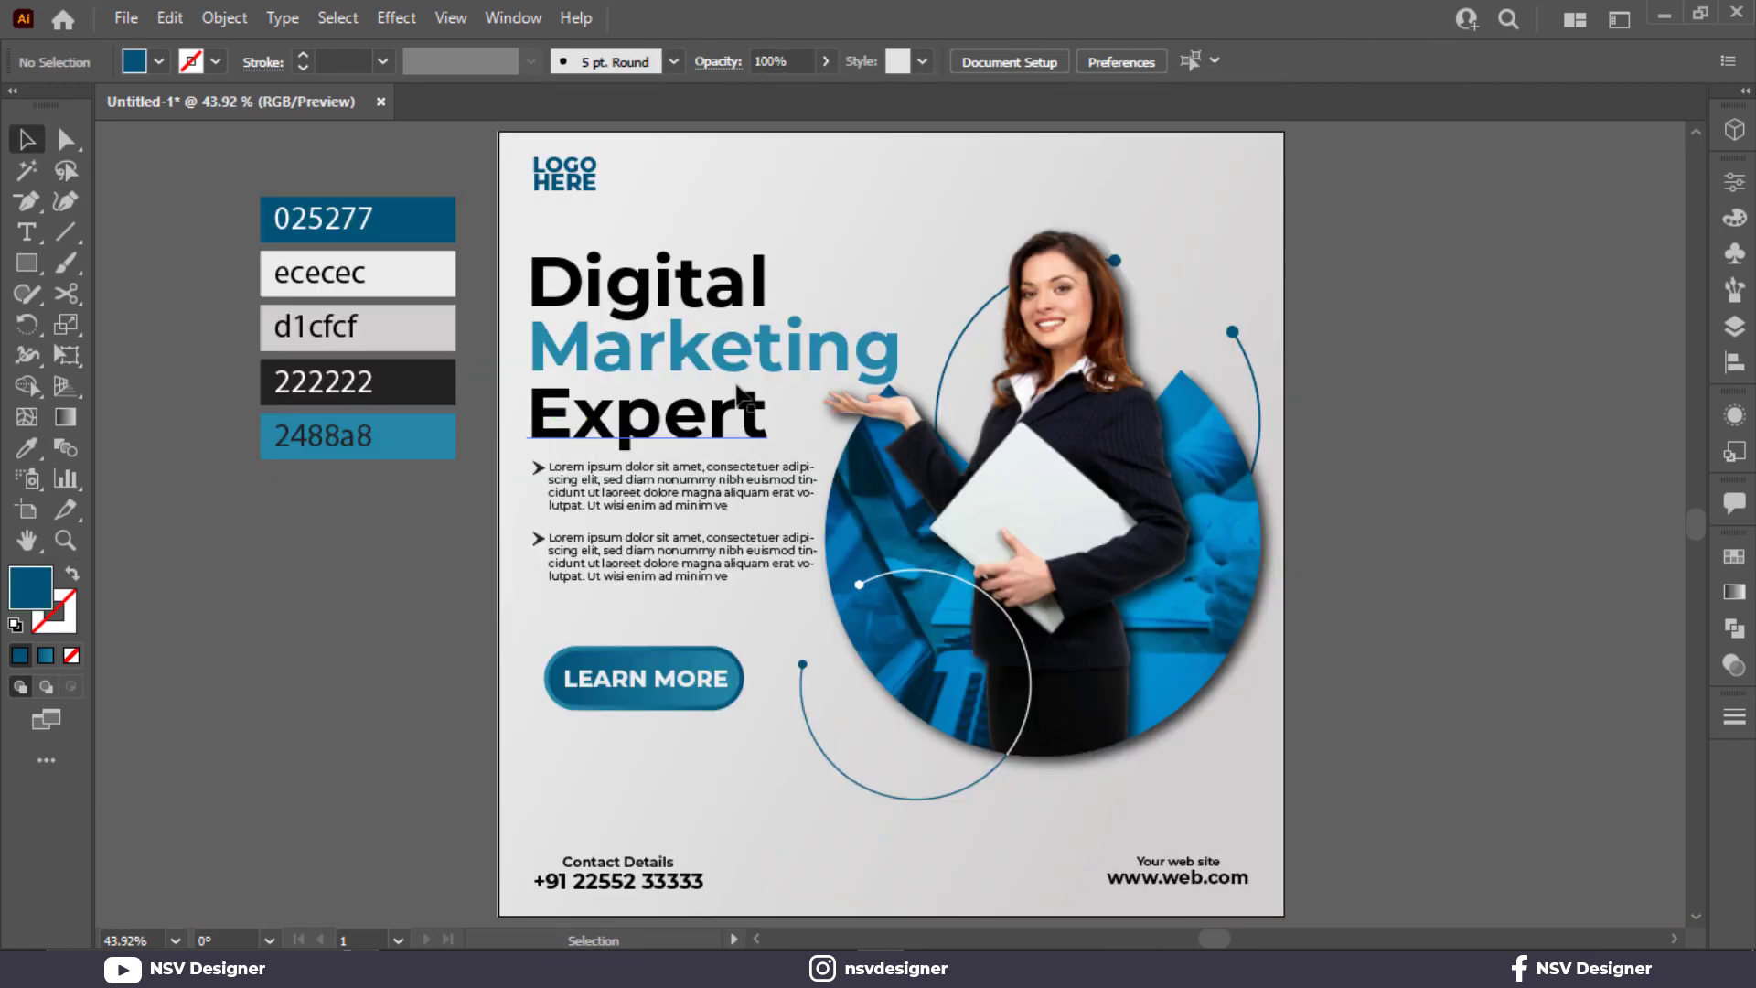
Scale the "LOGO HERE" text down slightly and move the LEARN MORE button further down toward the contact details.
{"action": "left_click", "coordinate": [593, 189]}
{"action": "left_click_drag", "start_coordinate": [599, 196], "coordinate": [587, 198]}
{"action": "left_click", "coordinate": [642, 203]}
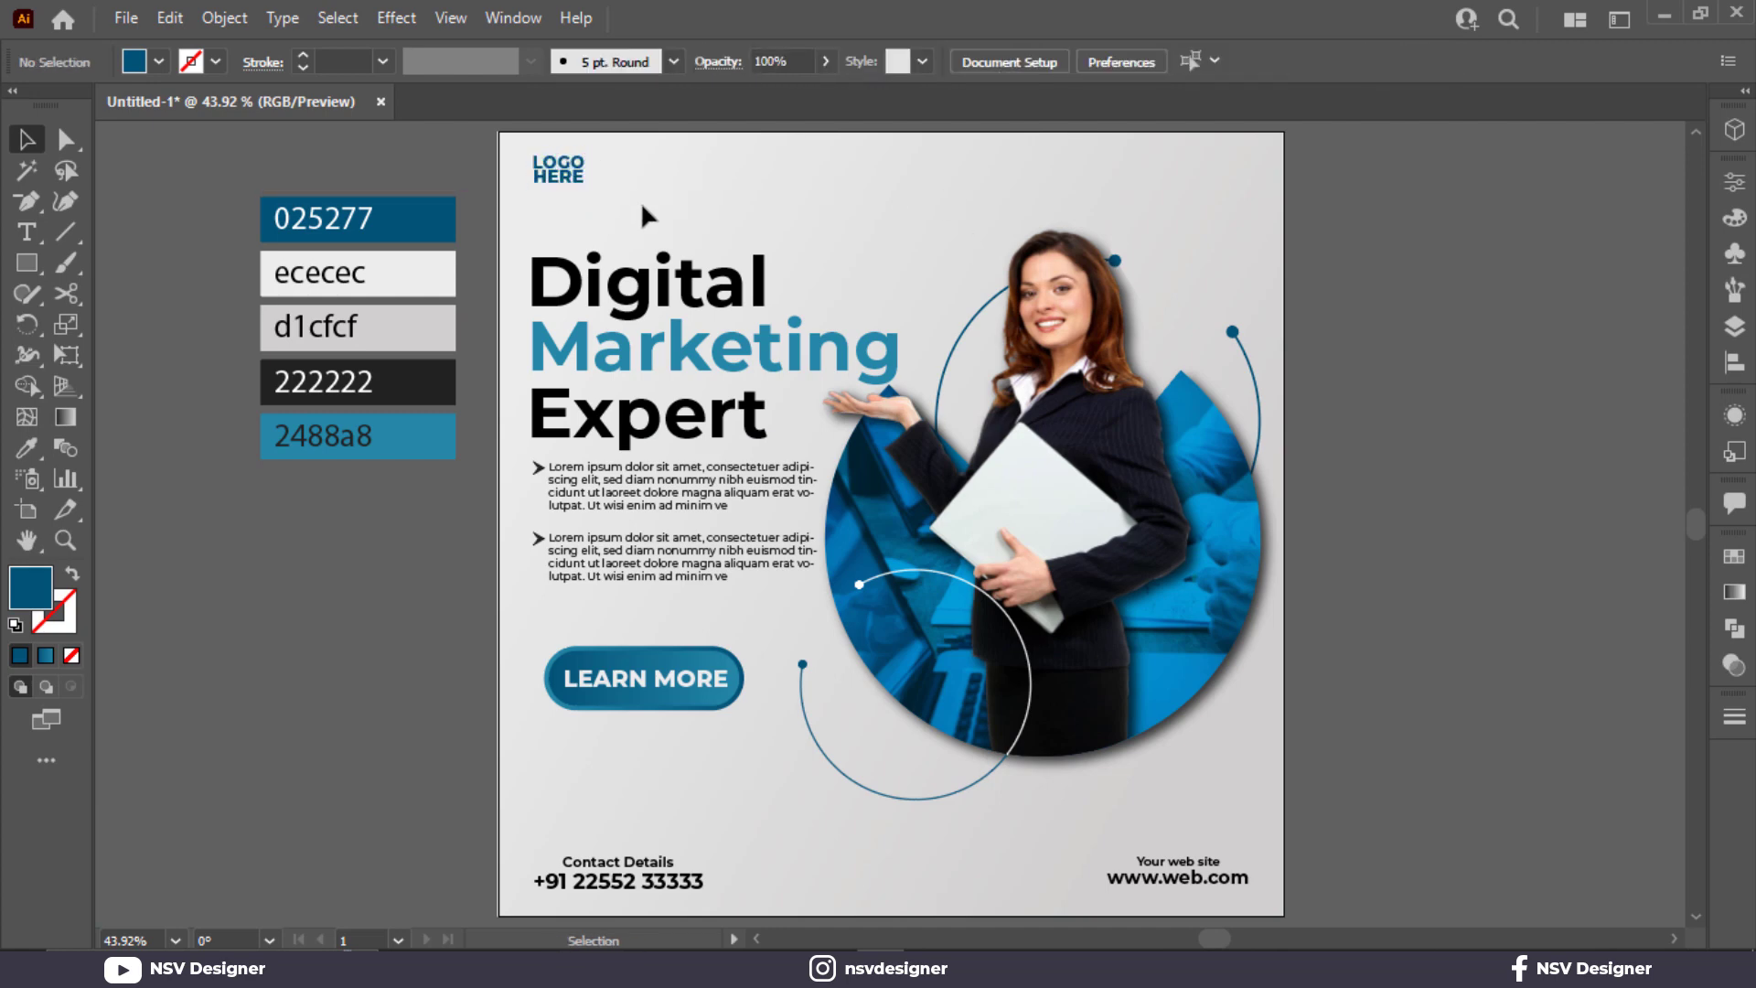
{"action": "left_click", "coordinate": [553, 179]}
{"action": "left_click", "coordinate": [799, 234]}
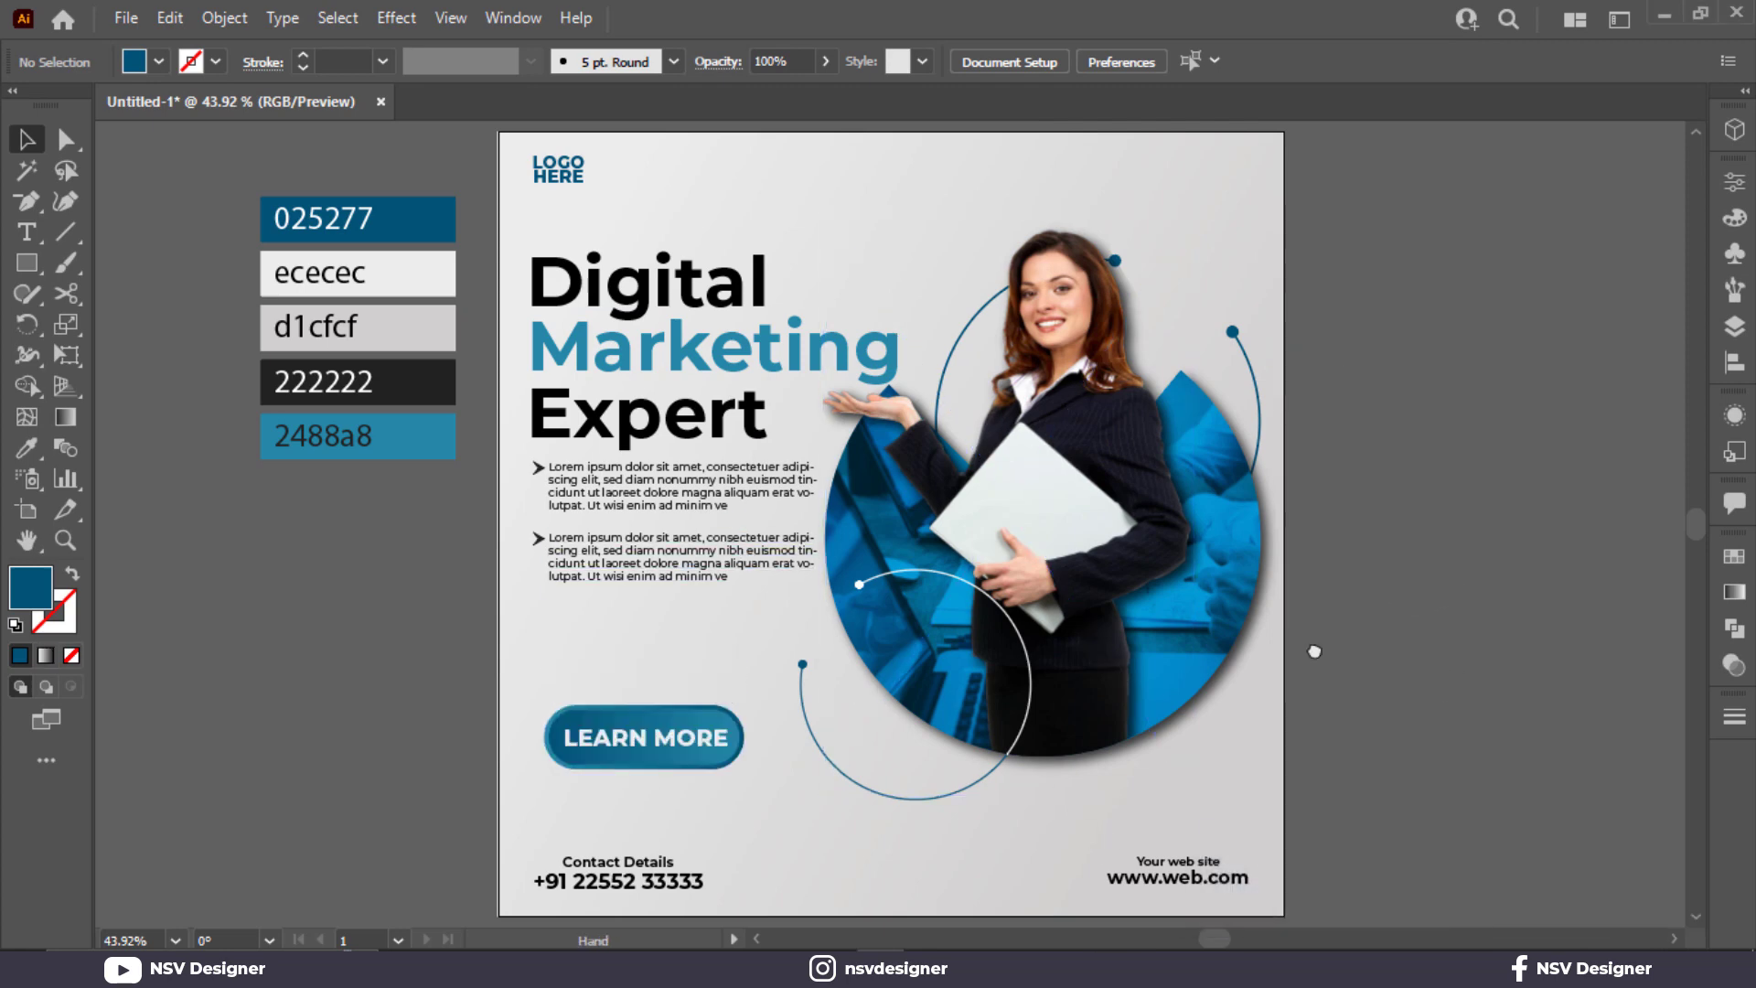
Paste the copied phone, globe, Facebook, Instagram and Twitter icons and place them on the empty canvas right of the artboard.
{"action": "left_click_drag", "start_coordinate": [1314, 651], "coordinate": [711, 581]}
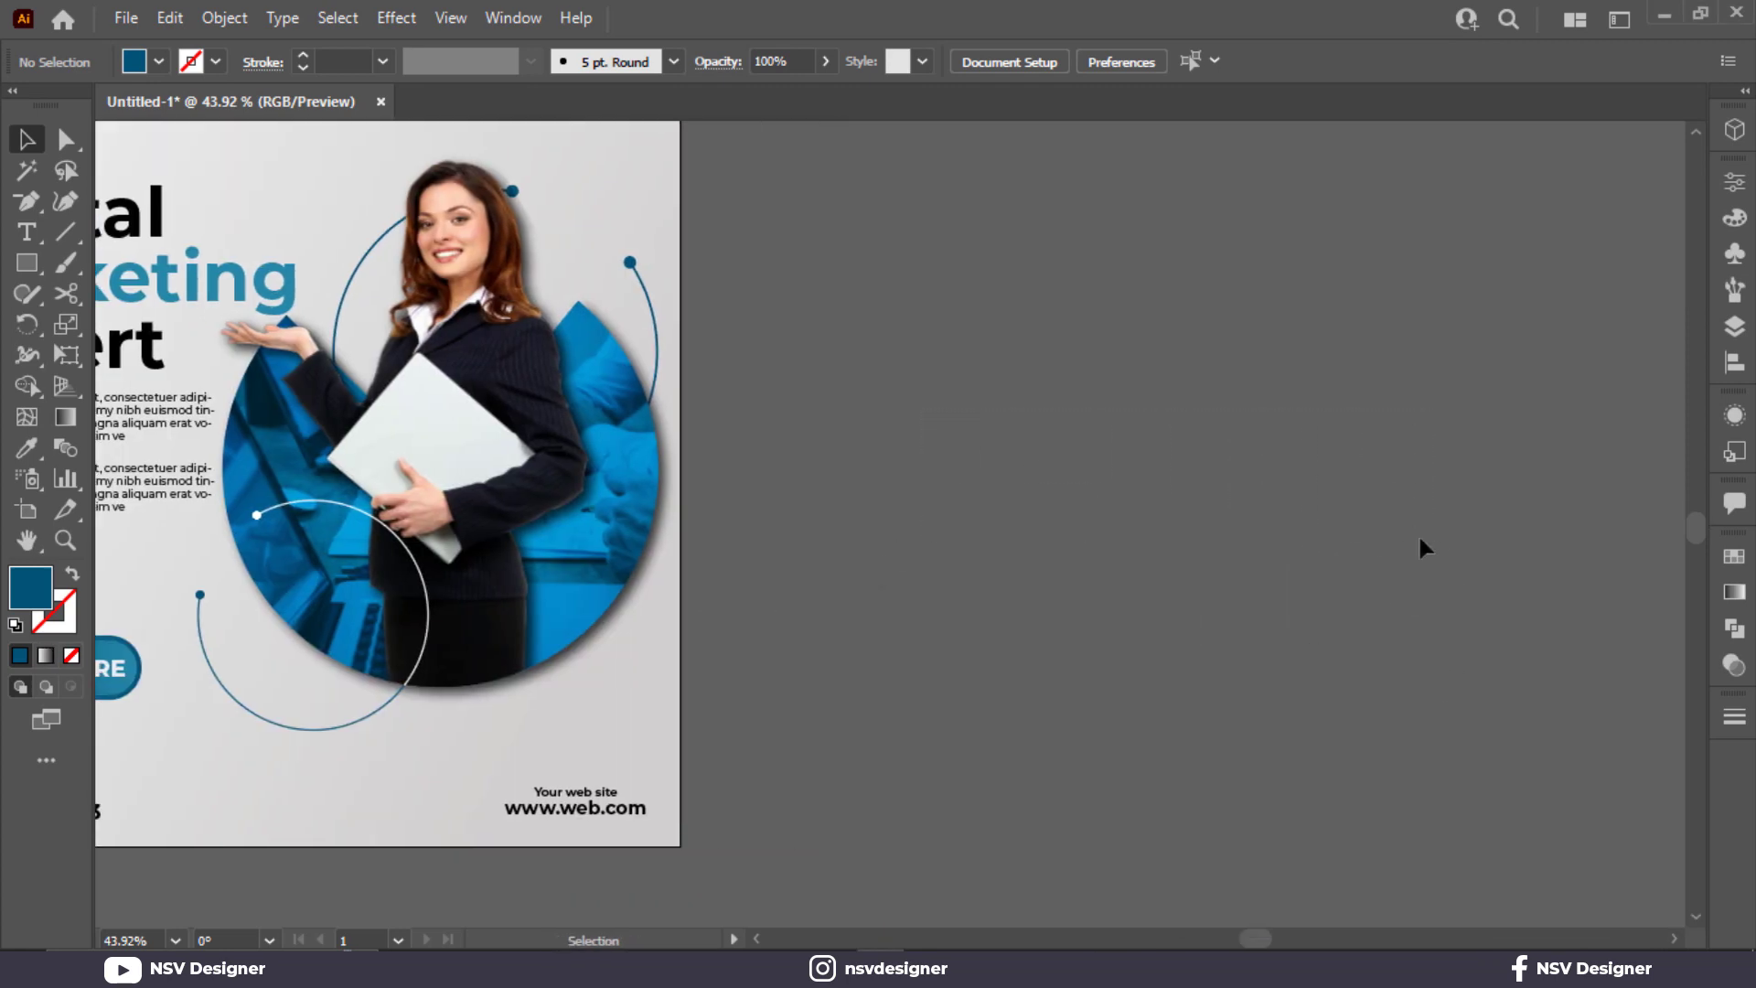
{"action": "left_click_drag", "start_coordinate": [918, 601], "coordinate": [1195, 603]}
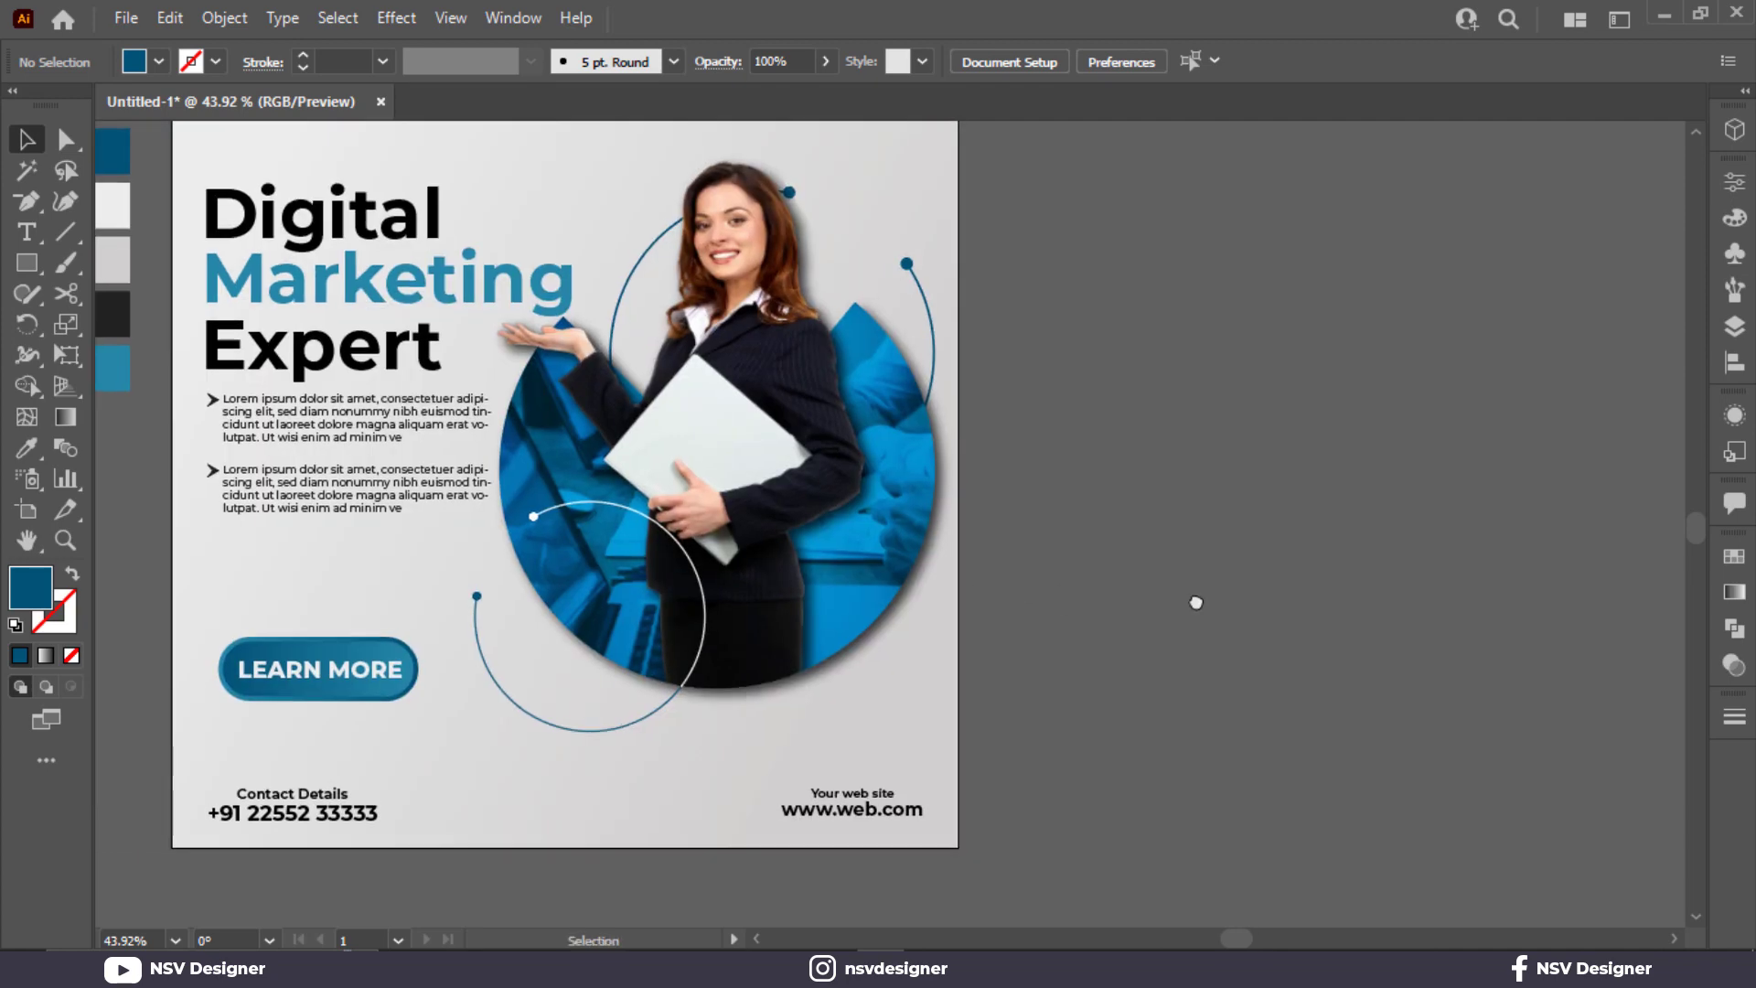
{"action": "key", "text": "ctrl+v"}
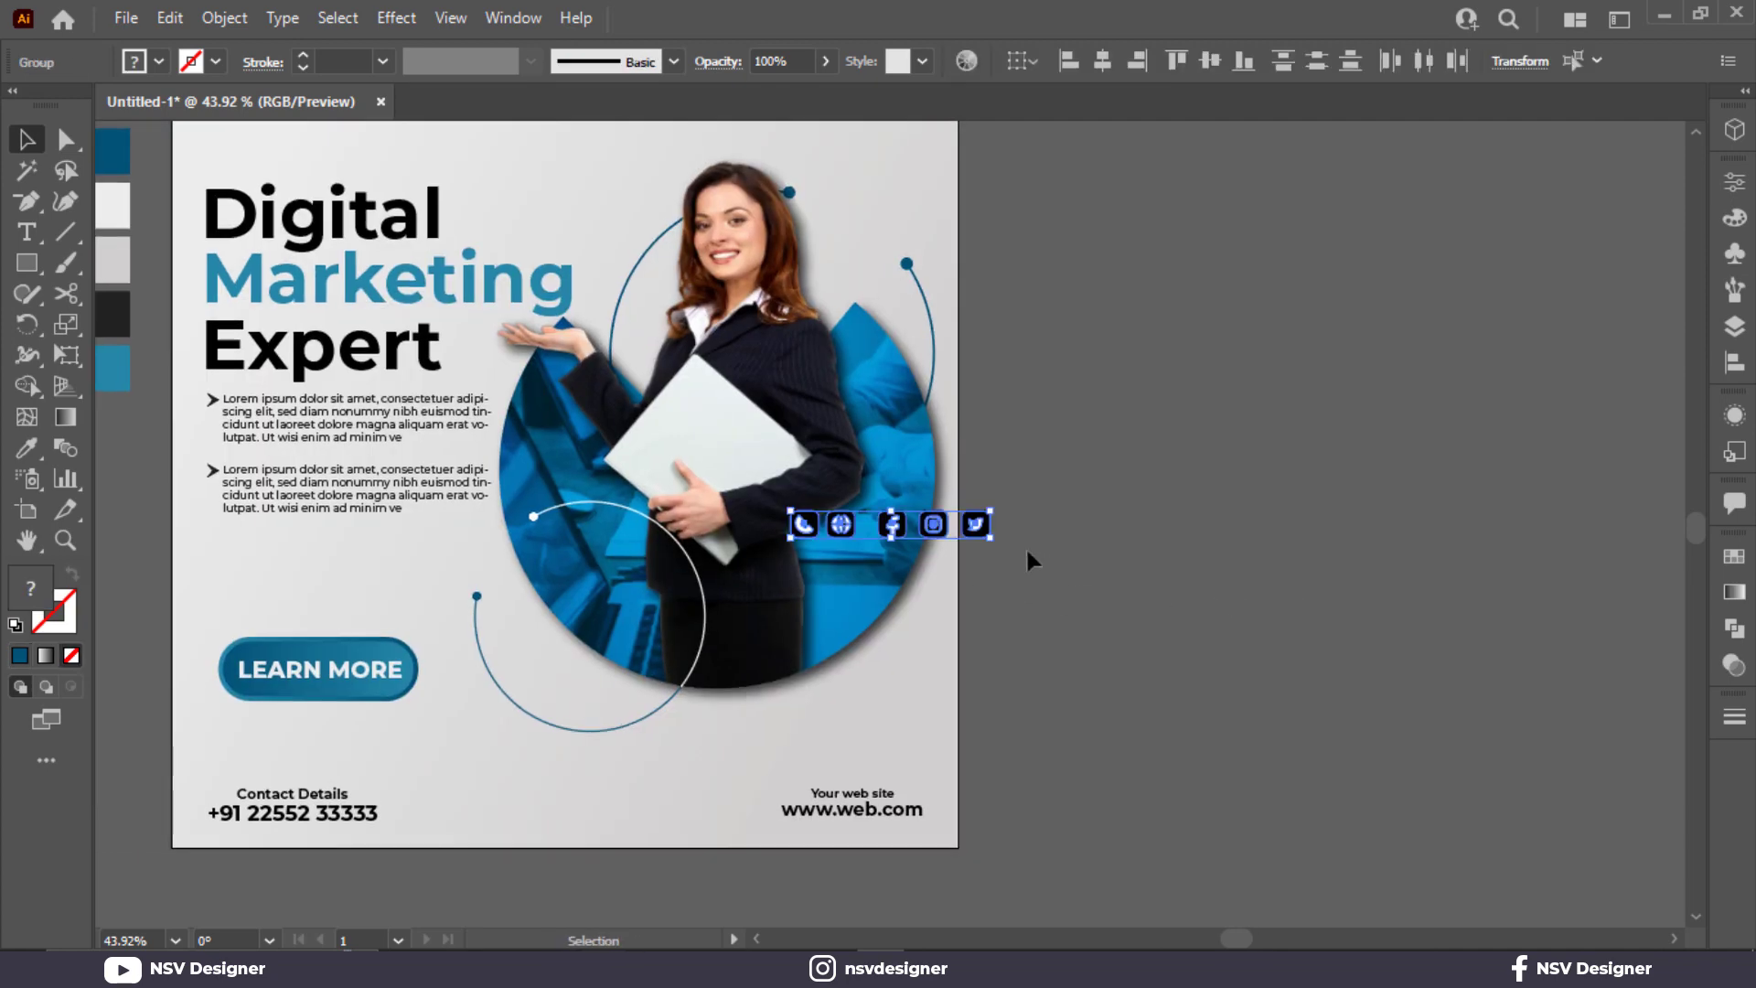
{"action": "left_click_drag", "start_coordinate": [978, 524], "coordinate": [1309, 516]}
{"action": "scroll", "coordinate": [1309, 516], "scroll_direction": "up", "scroll_amount": 2}
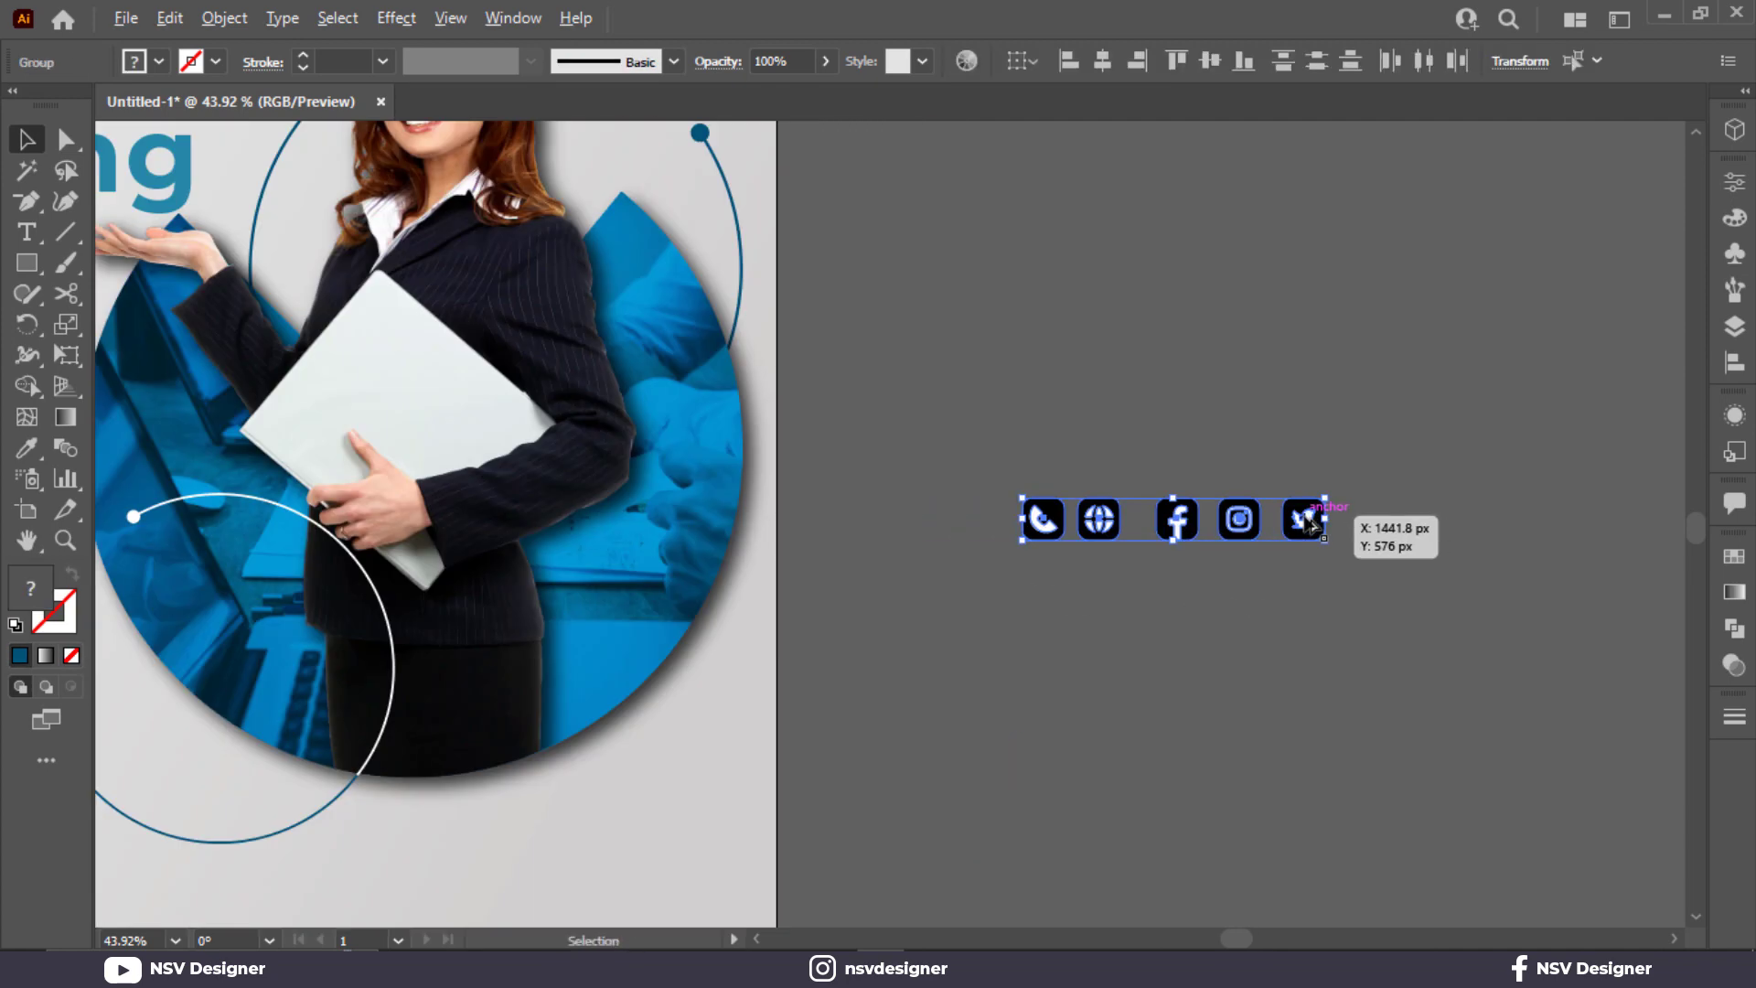
{"action": "left_click", "coordinate": [1211, 563]}
Place the phone icon centered above "Contact Details" and the globe icon centered above "Your web site".
{"action": "scroll", "coordinate": [1167, 578], "scroll_direction": "down", "scroll_amount": 1}
{"action": "left_click_drag", "start_coordinate": [1046, 479], "coordinate": [1446, 634]}
{"action": "left_click", "coordinate": [1436, 609]}
{"action": "left_click_drag", "start_coordinate": [1404, 538], "coordinate": [449, 811]}
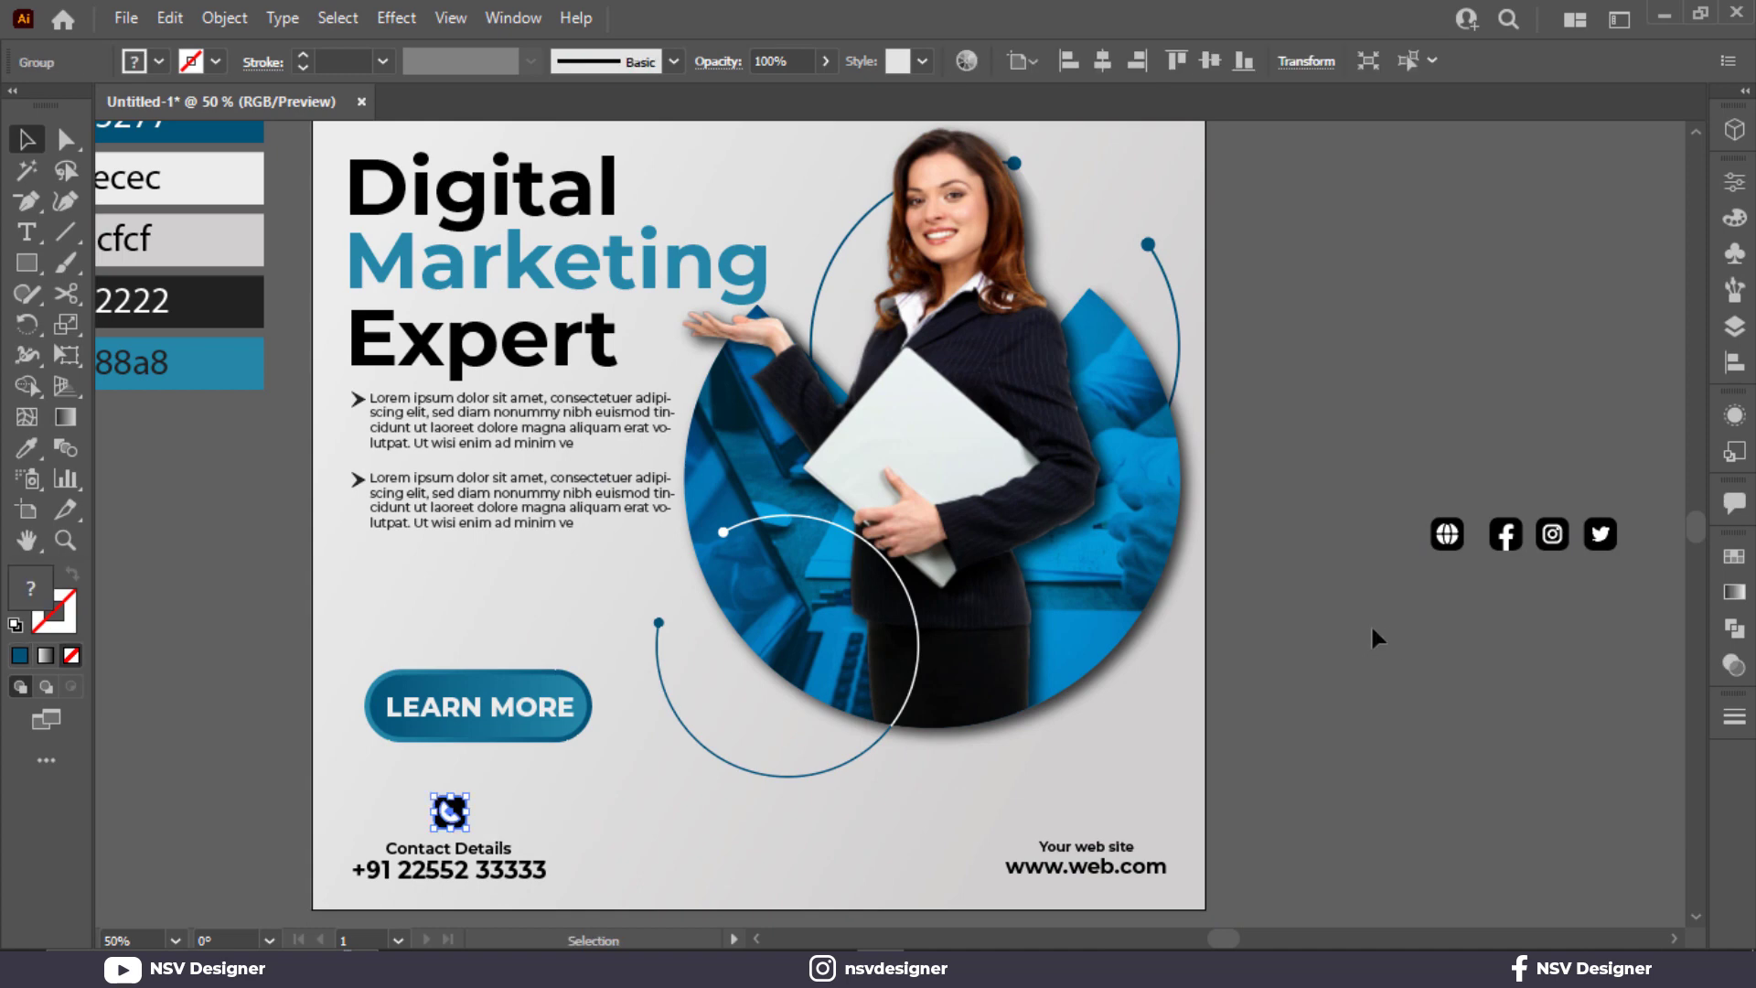
{"action": "left_click_drag", "start_coordinate": [1448, 546], "coordinate": [1090, 824]}
Move the Facebook, Instagram and Twitter icons together into the artboard's top-right corner.
{"action": "scroll", "coordinate": [1569, 613], "scroll_direction": "up", "scroll_amount": 2}
{"action": "left_click_drag", "start_coordinate": [1552, 625], "coordinate": [1113, 163]}
{"action": "scroll", "coordinate": [1281, 737], "scroll_direction": "down", "scroll_amount": 3}
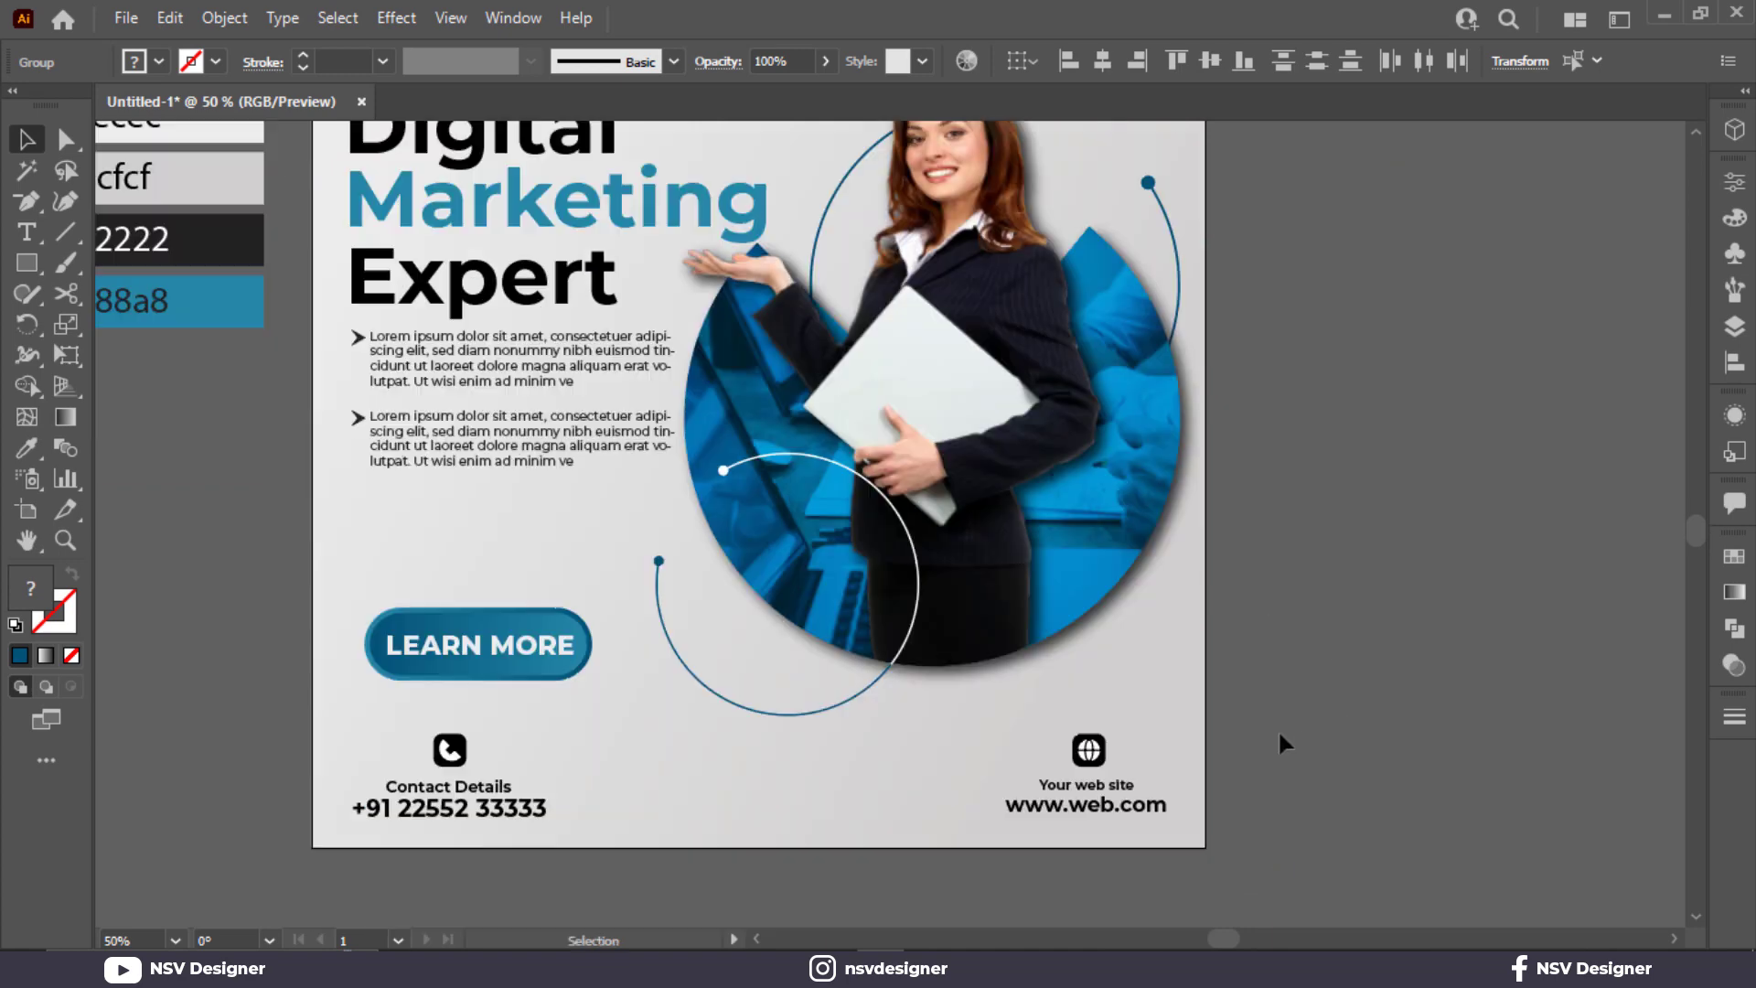
Ungroup the phone icon and the globe icon so their backgrounds can be selected separately.
{"action": "scroll", "coordinate": [580, 831], "scroll_direction": "up", "scroll_amount": 4}
{"action": "left_click", "coordinate": [445, 640]}
{"action": "right_click", "coordinate": [445, 640]}
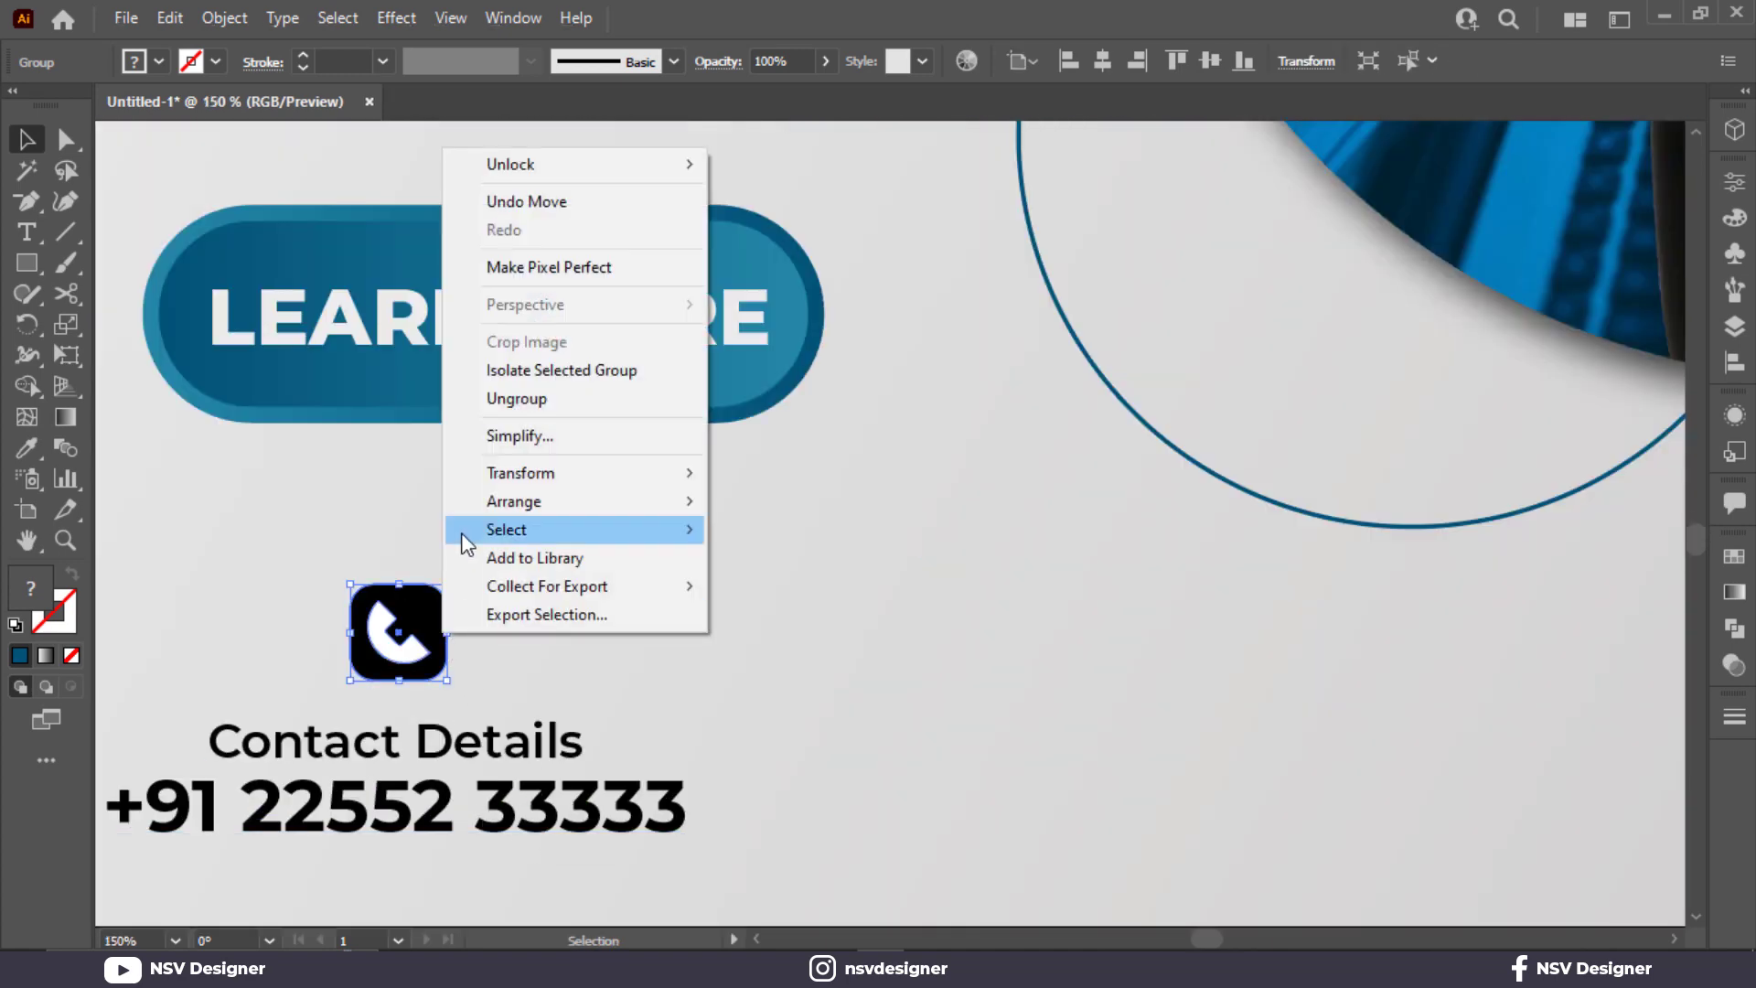
{"action": "left_click", "coordinate": [576, 400]}
{"action": "left_click", "coordinate": [634, 684]}
{"action": "left_click_drag", "start_coordinate": [822, 692], "coordinate": [482, 695]}
{"action": "scroll", "coordinate": [481, 696], "scroll_direction": "right", "scroll_amount": 6}
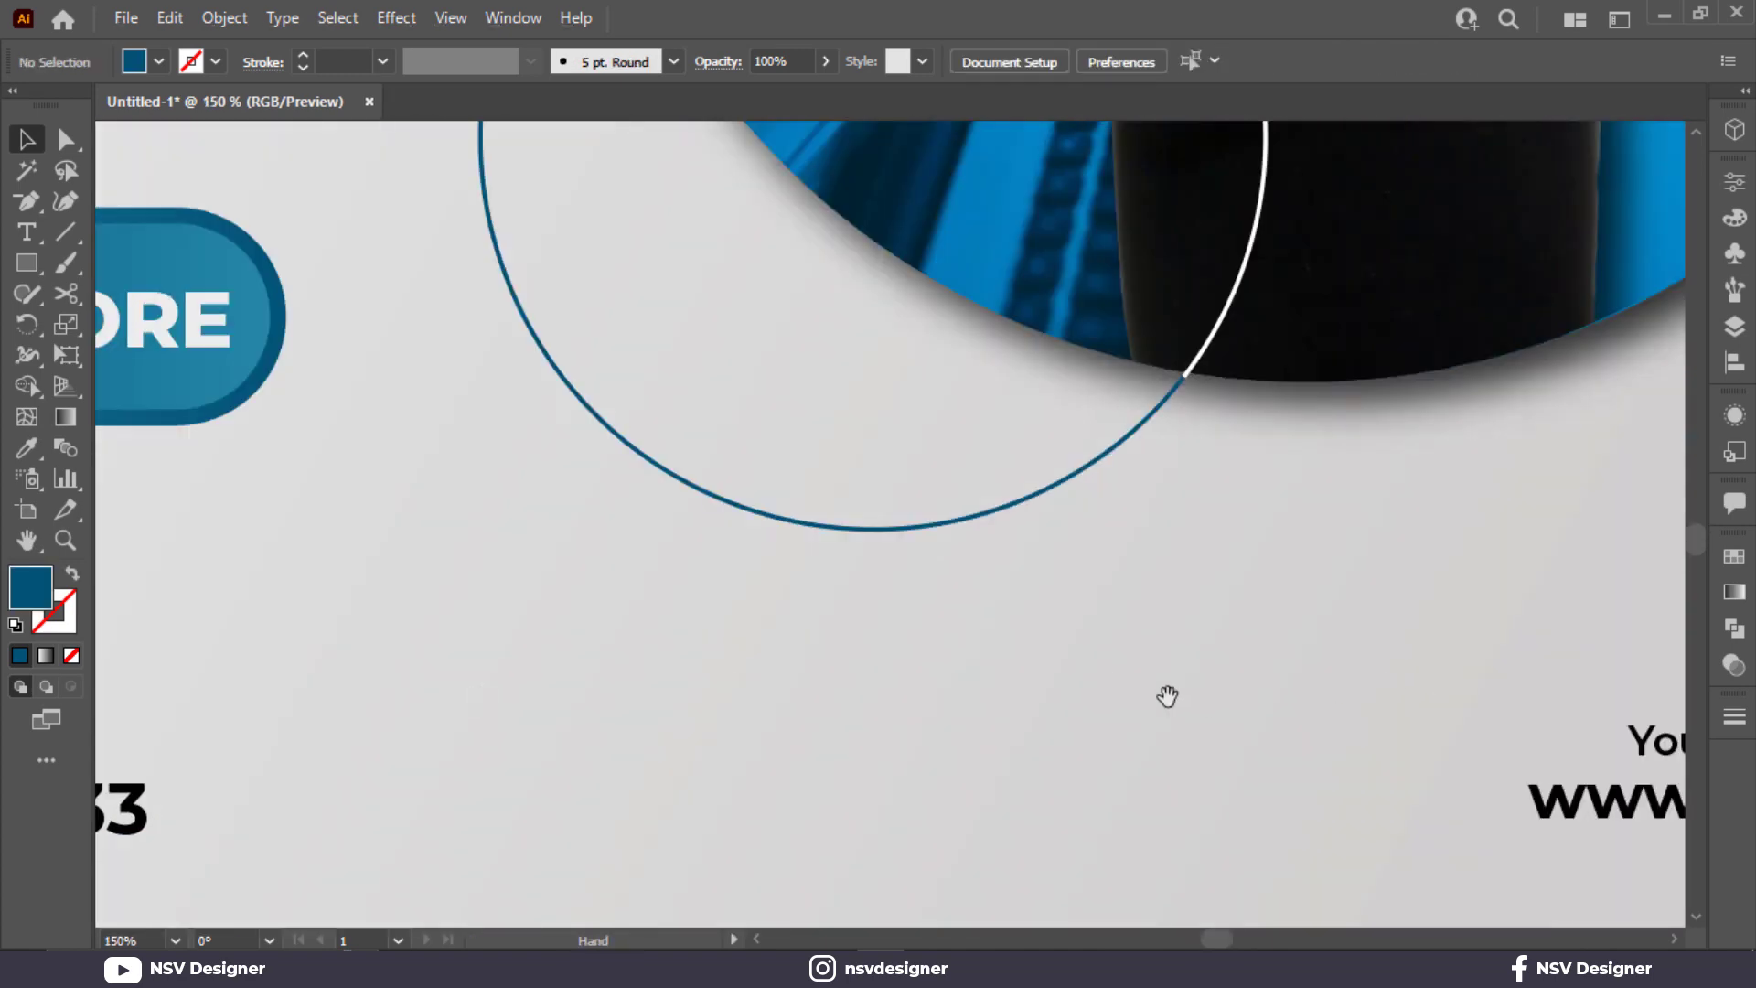
{"action": "right_click", "coordinate": [1370, 590]}
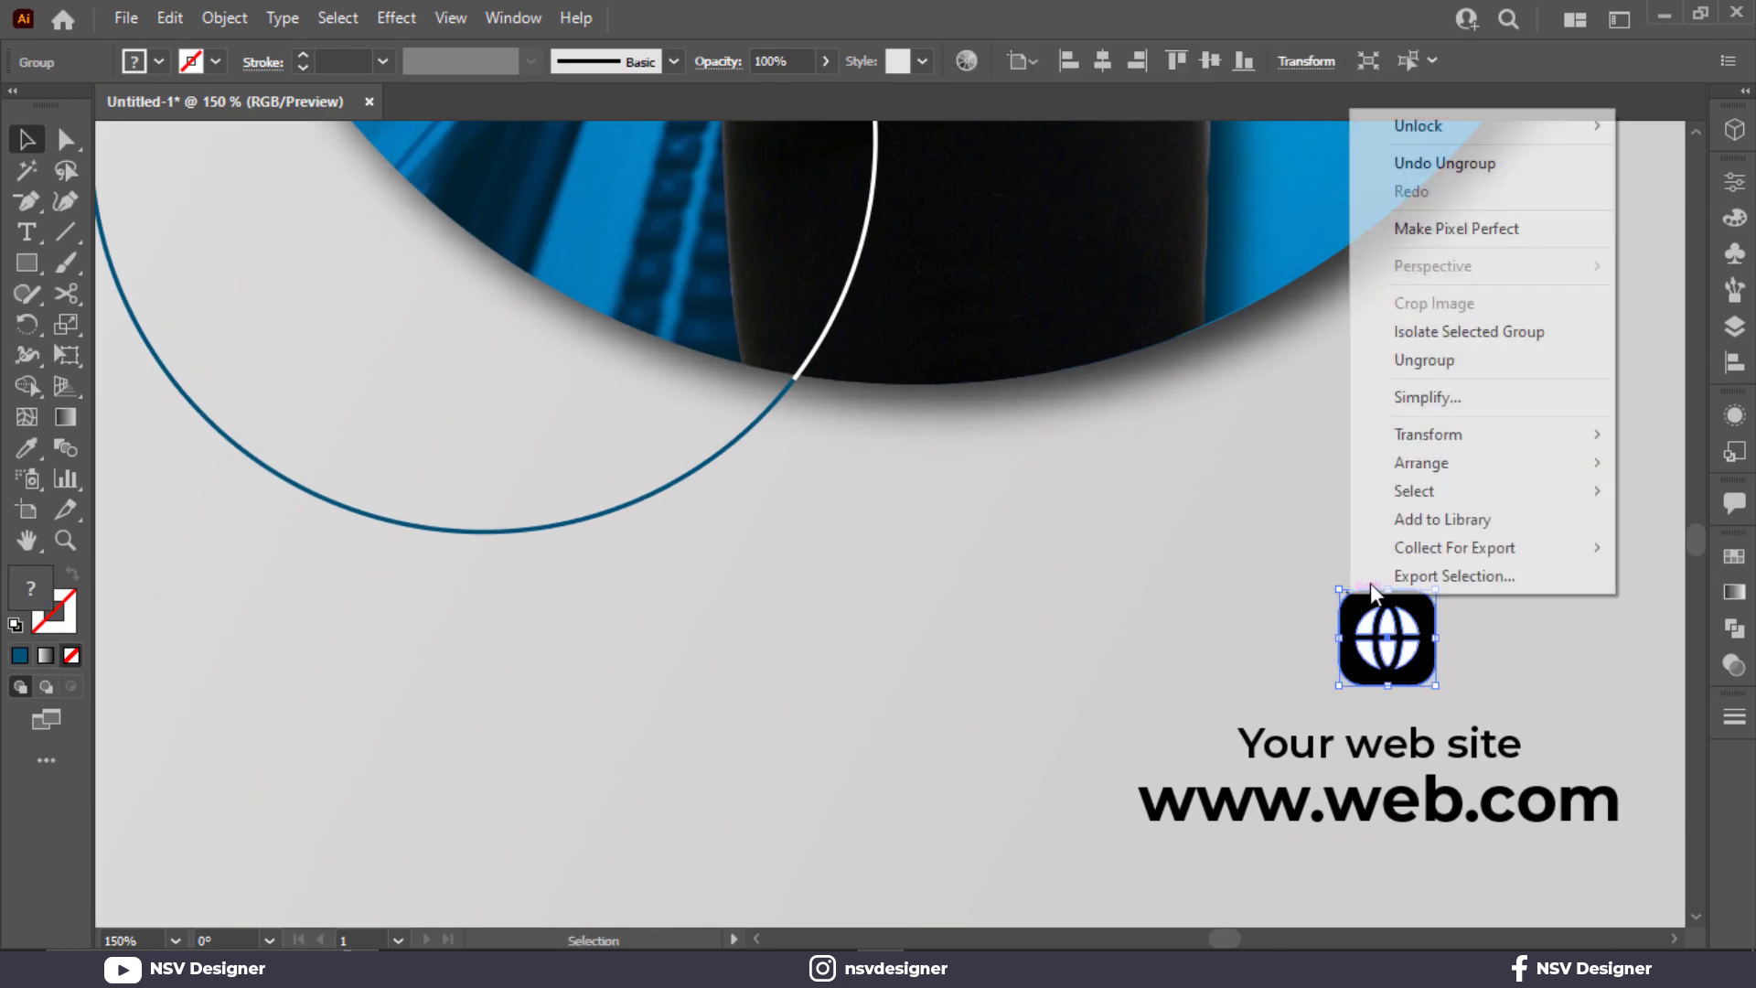
{"action": "left_click", "coordinate": [1424, 359]}
{"action": "left_click", "coordinate": [1156, 524]}
Fill the square backgrounds of the phone and globe icons with the blue gradient sampled from the LEARN MORE button's border.
{"action": "scroll", "coordinate": [1189, 589], "scroll_direction": "down", "scroll_amount": 2}
{"action": "left_click", "coordinate": [529, 675]}
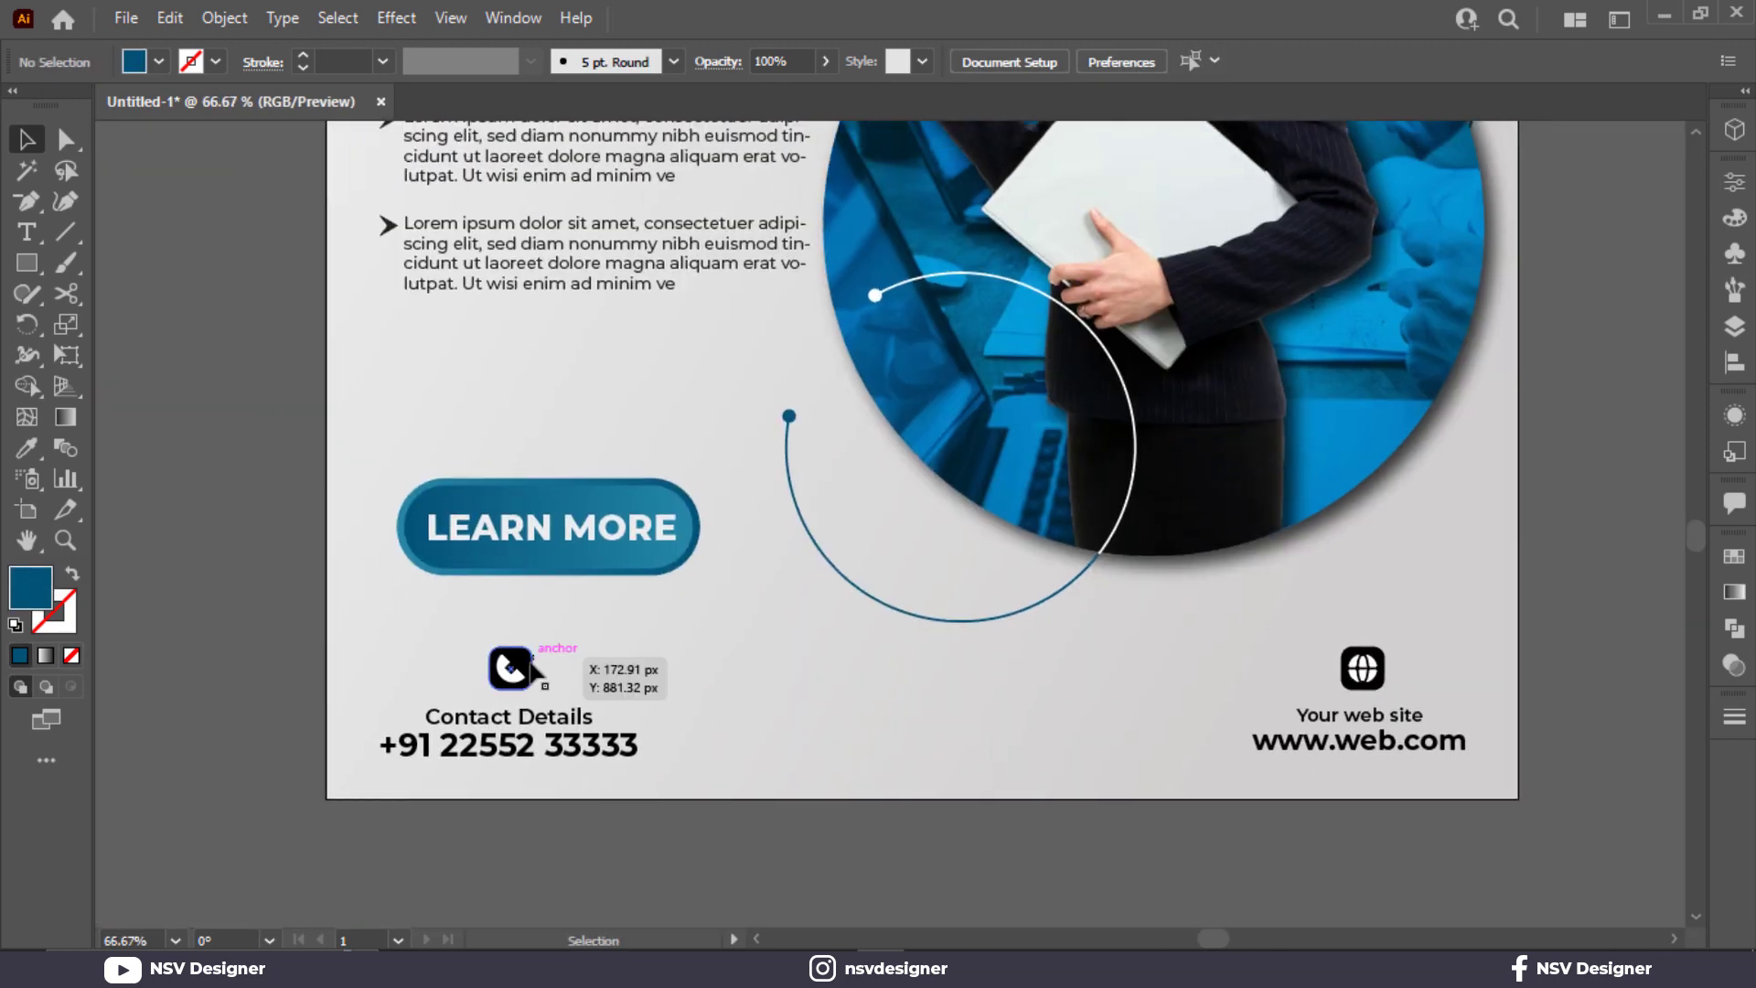
{"action": "left_click", "coordinate": [1379, 652], "text": "shift"}
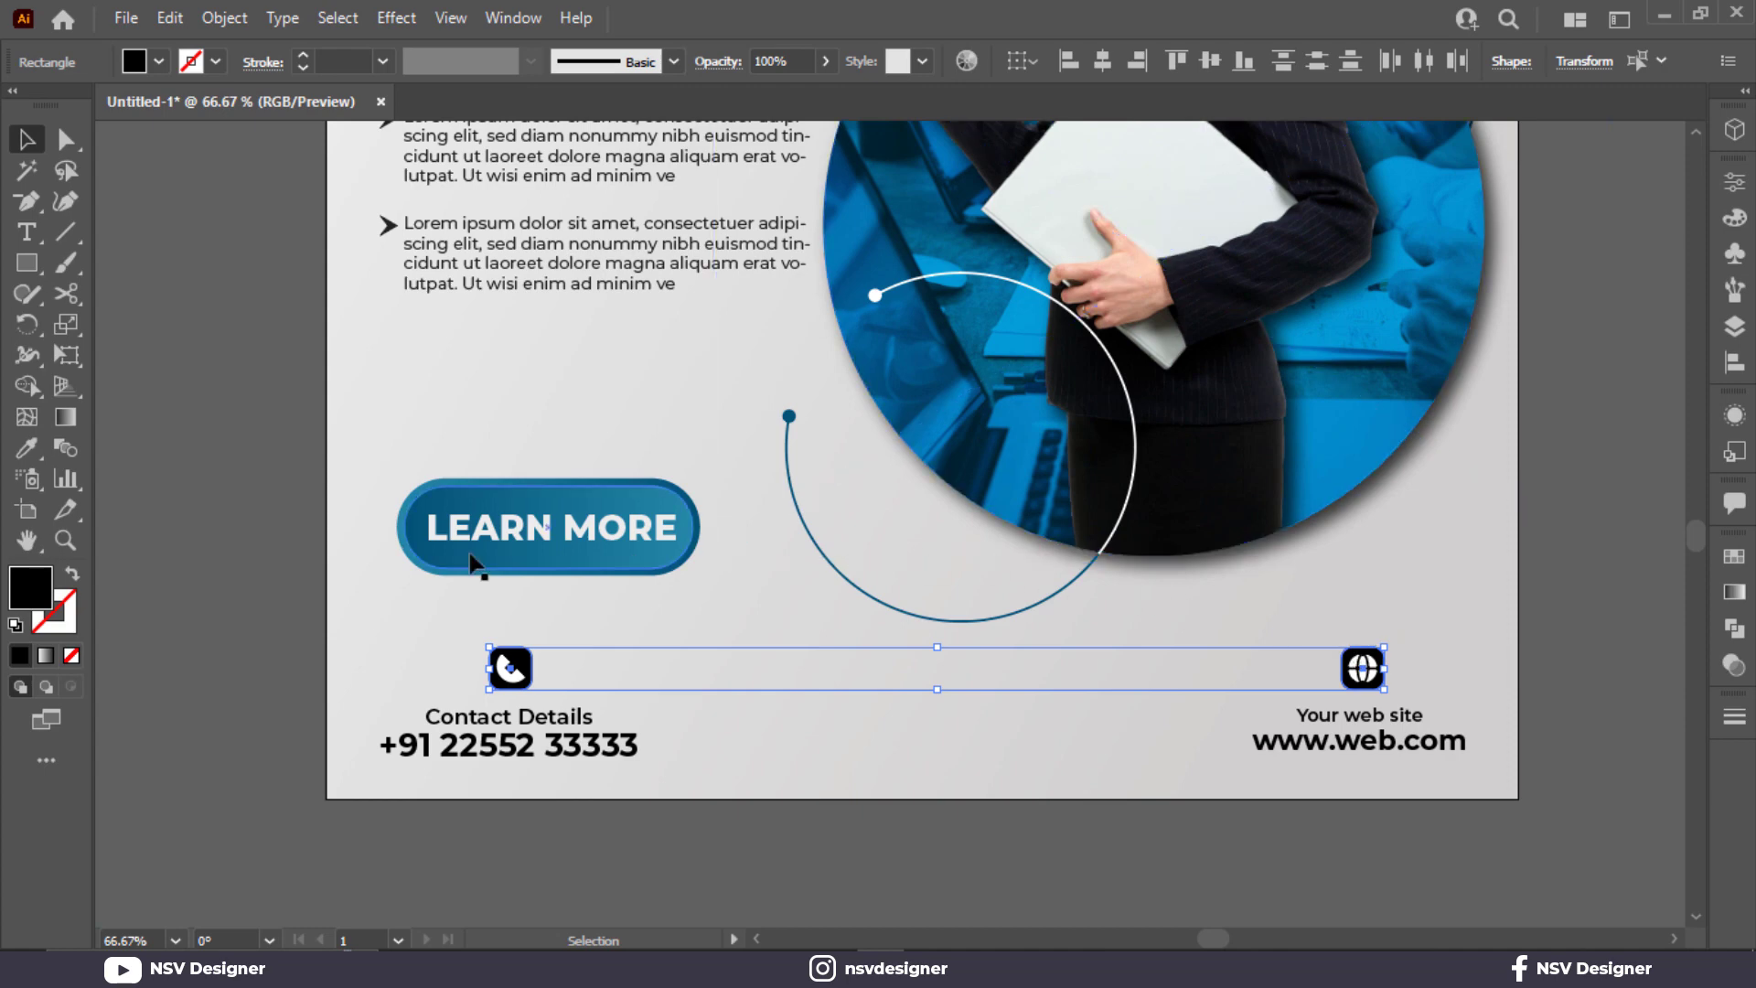
{"action": "key", "text": "i"}
{"action": "left_click", "coordinate": [642, 494]}
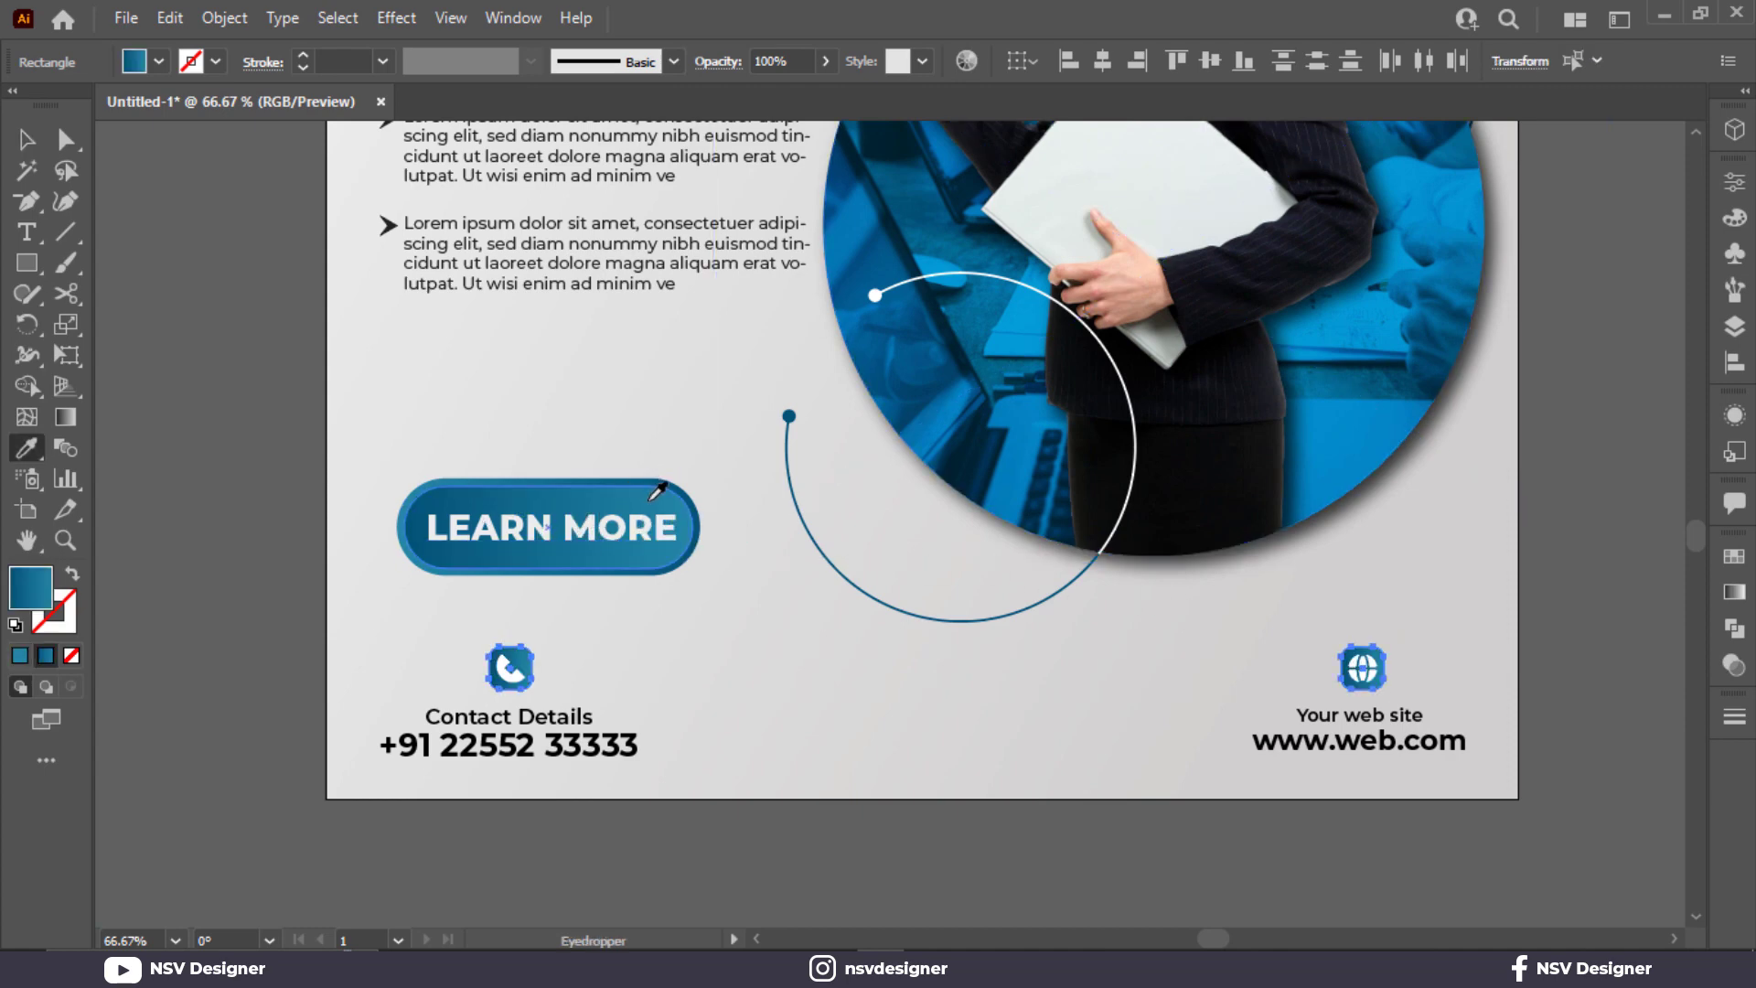
{"action": "key", "text": "v"}
{"action": "left_click", "coordinate": [870, 685]}
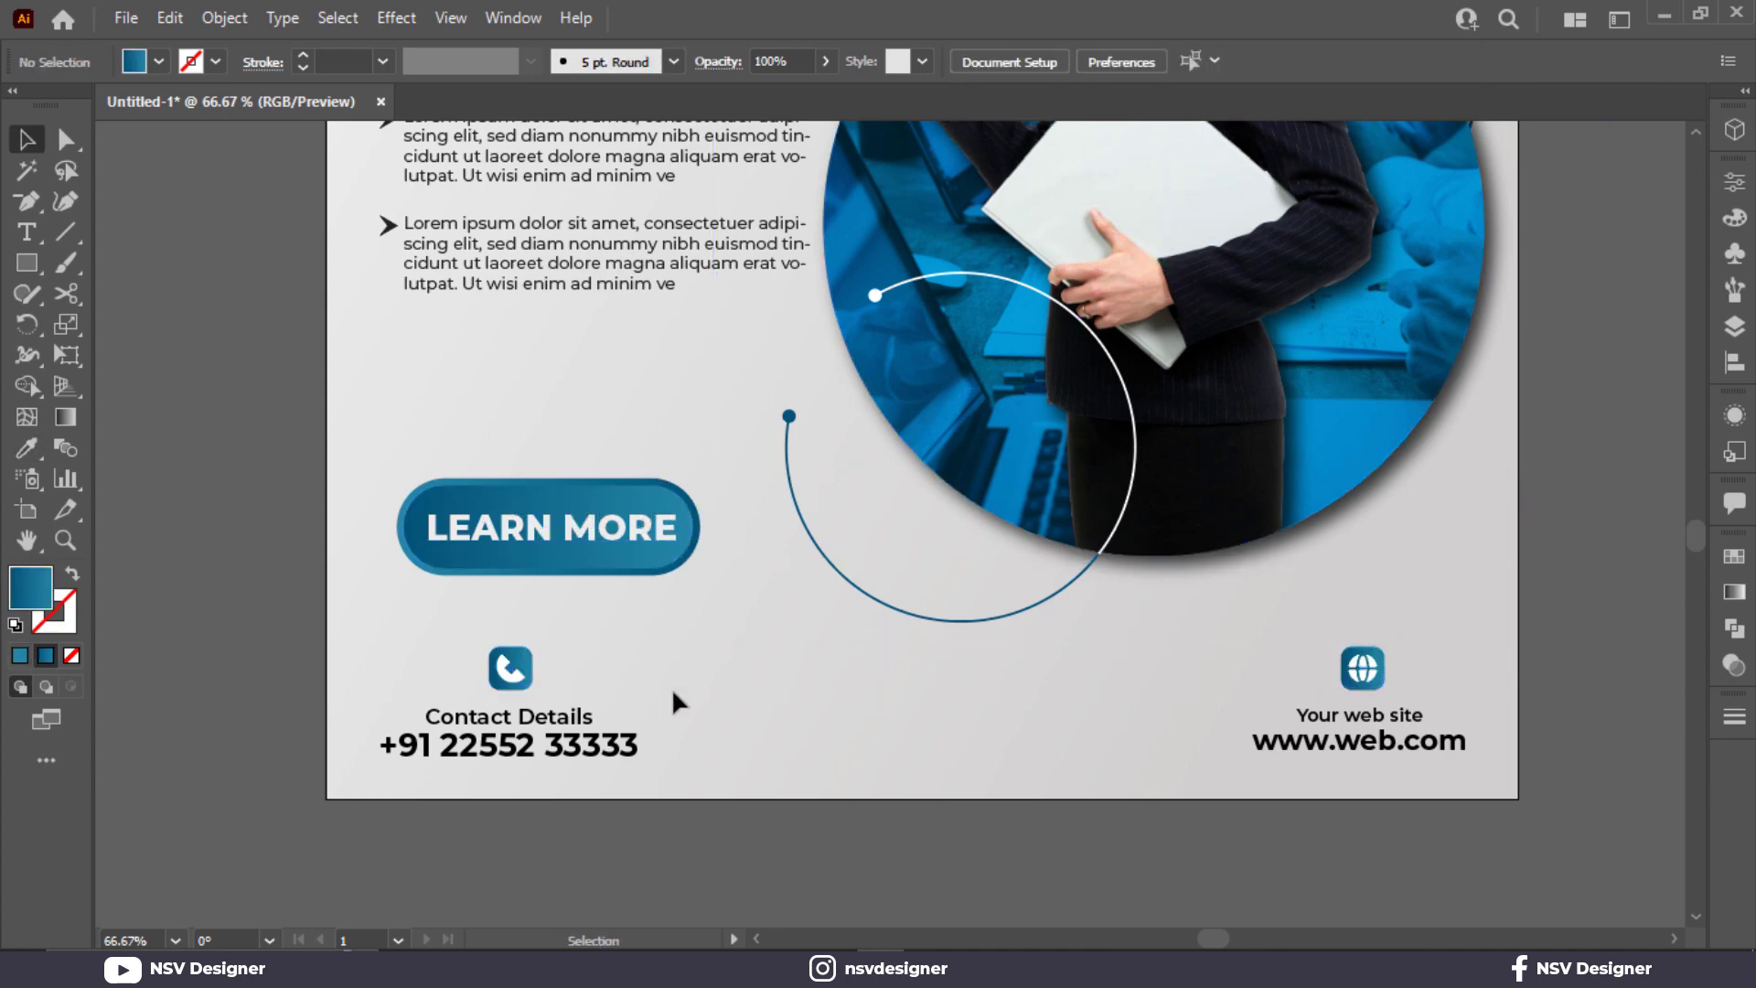
Regroup the parts of the phone icon and of the globe icon, and align the two icons on their vertical centers.
{"action": "left_click_drag", "start_coordinate": [1340, 650], "coordinate": [1350, 652]}
{"action": "left_click", "coordinate": [607, 683]}
{"action": "left_click", "coordinate": [510, 667]}
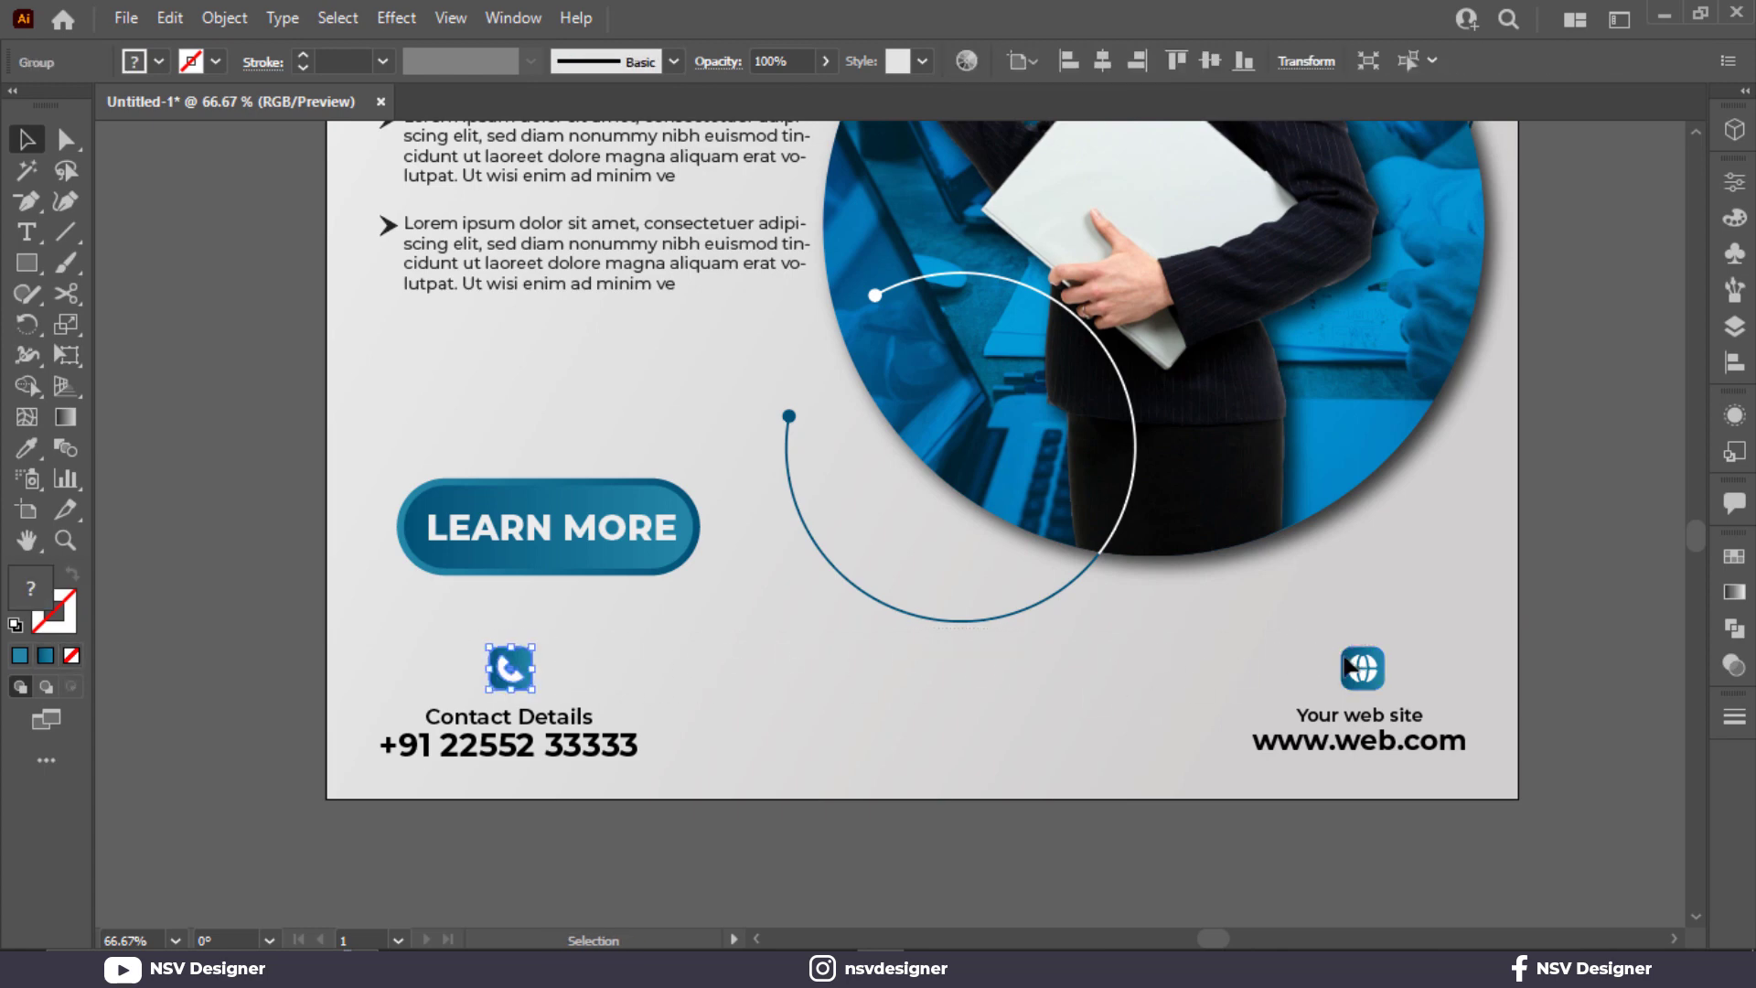
{"action": "left_click_drag", "start_coordinate": [1439, 655], "coordinate": [1440, 653]}
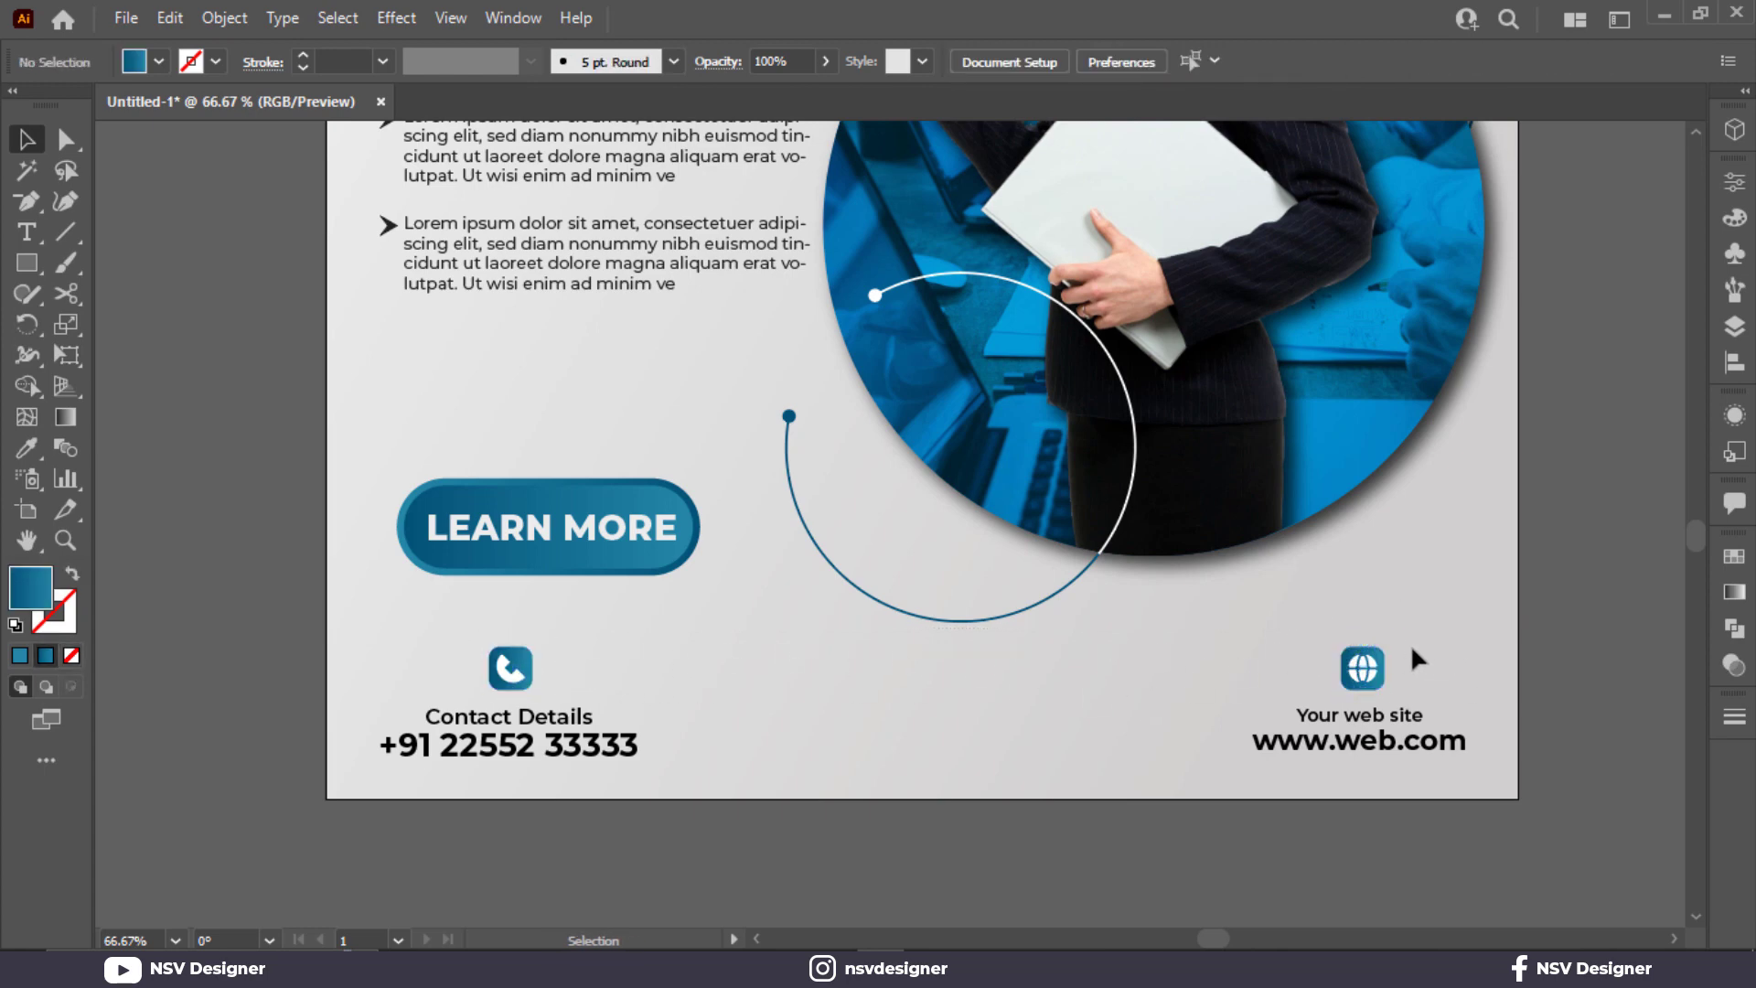
{"action": "left_click_drag", "start_coordinate": [483, 673], "coordinate": [485, 668]}
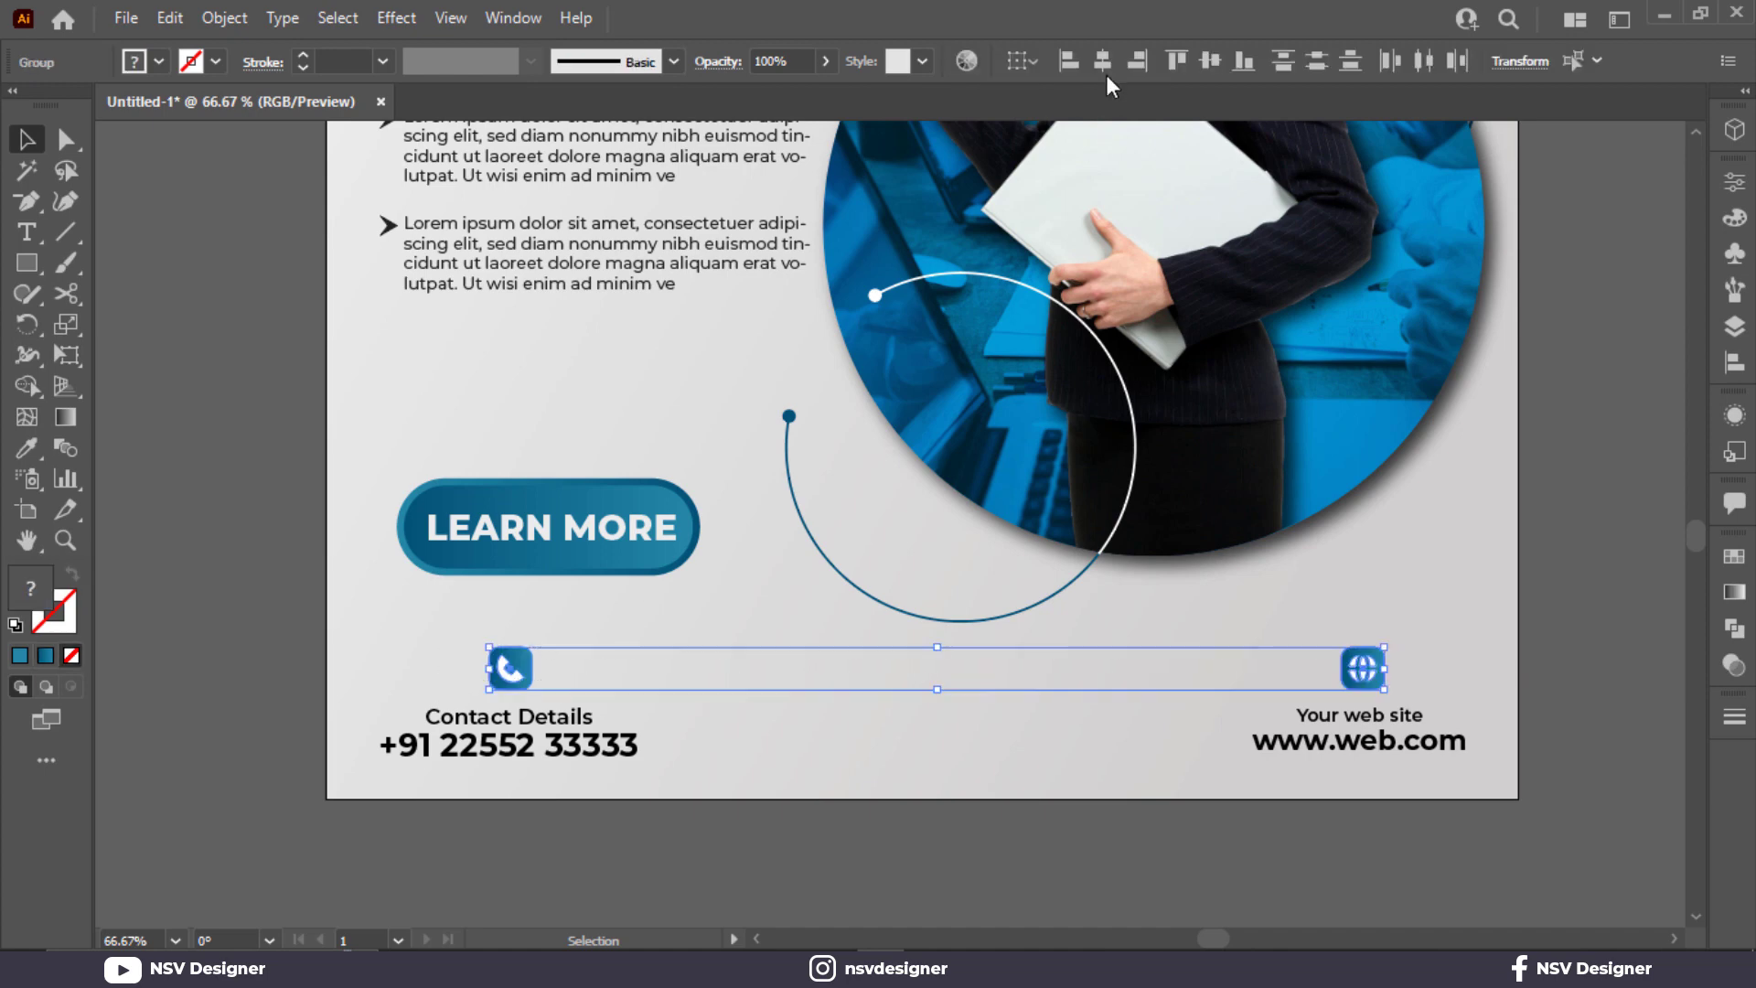
{"action": "left_click", "coordinate": [1211, 66]}
{"action": "left_click", "coordinate": [1436, 644]}
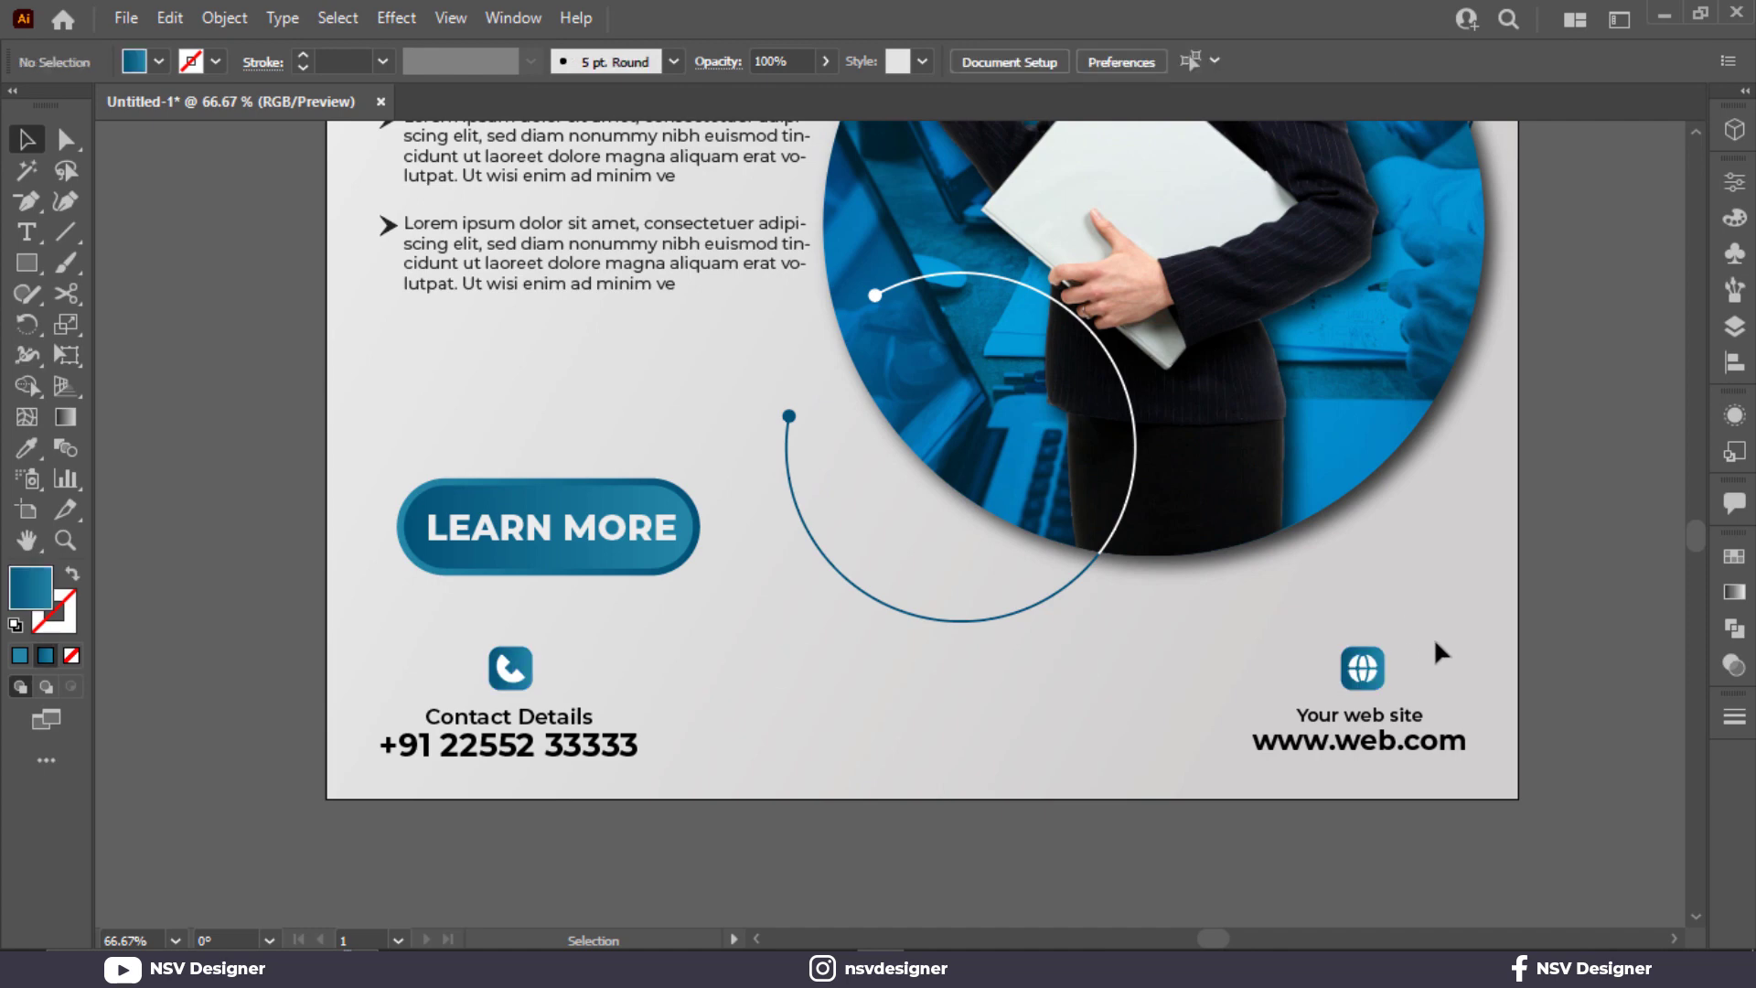
Center the icon and text lines of the website block horizontally, and do the same for the Contact Details block.
{"action": "left_click", "coordinate": [1364, 755]}
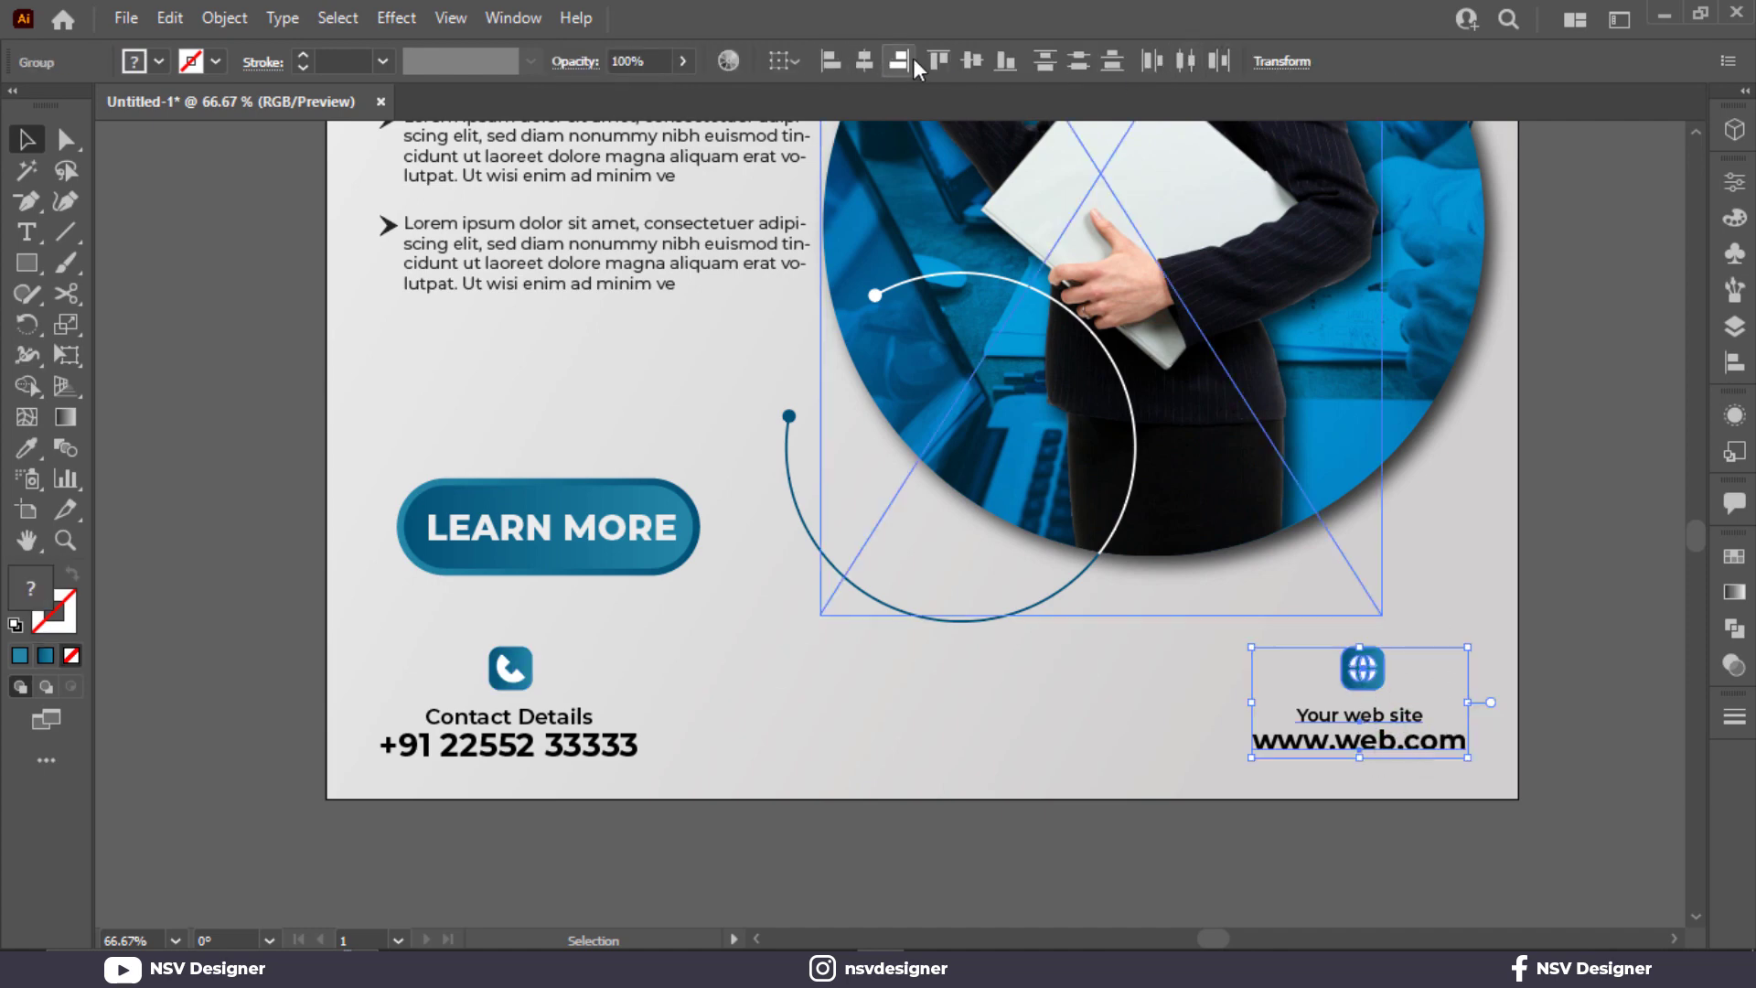
{"action": "left_click", "coordinate": [968, 64]}
{"action": "key", "text": "ctrl+z"}
{"action": "left_click", "coordinate": [869, 65]}
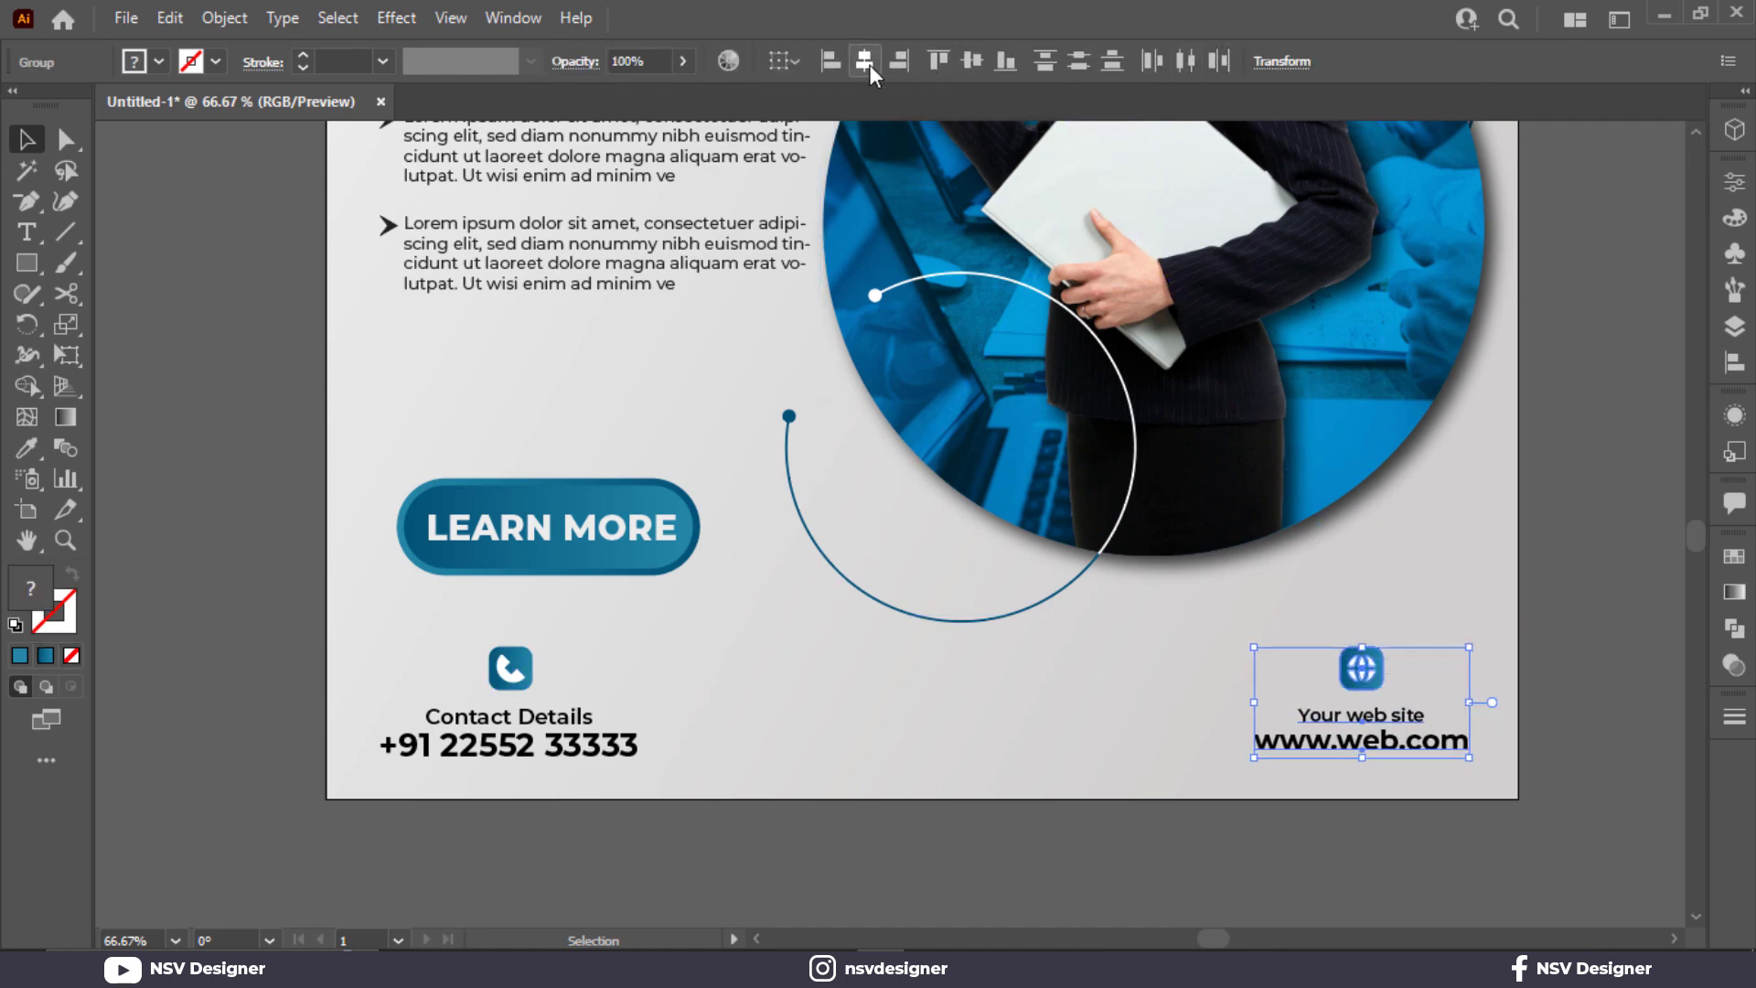
{"action": "left_click", "coordinate": [541, 752]}
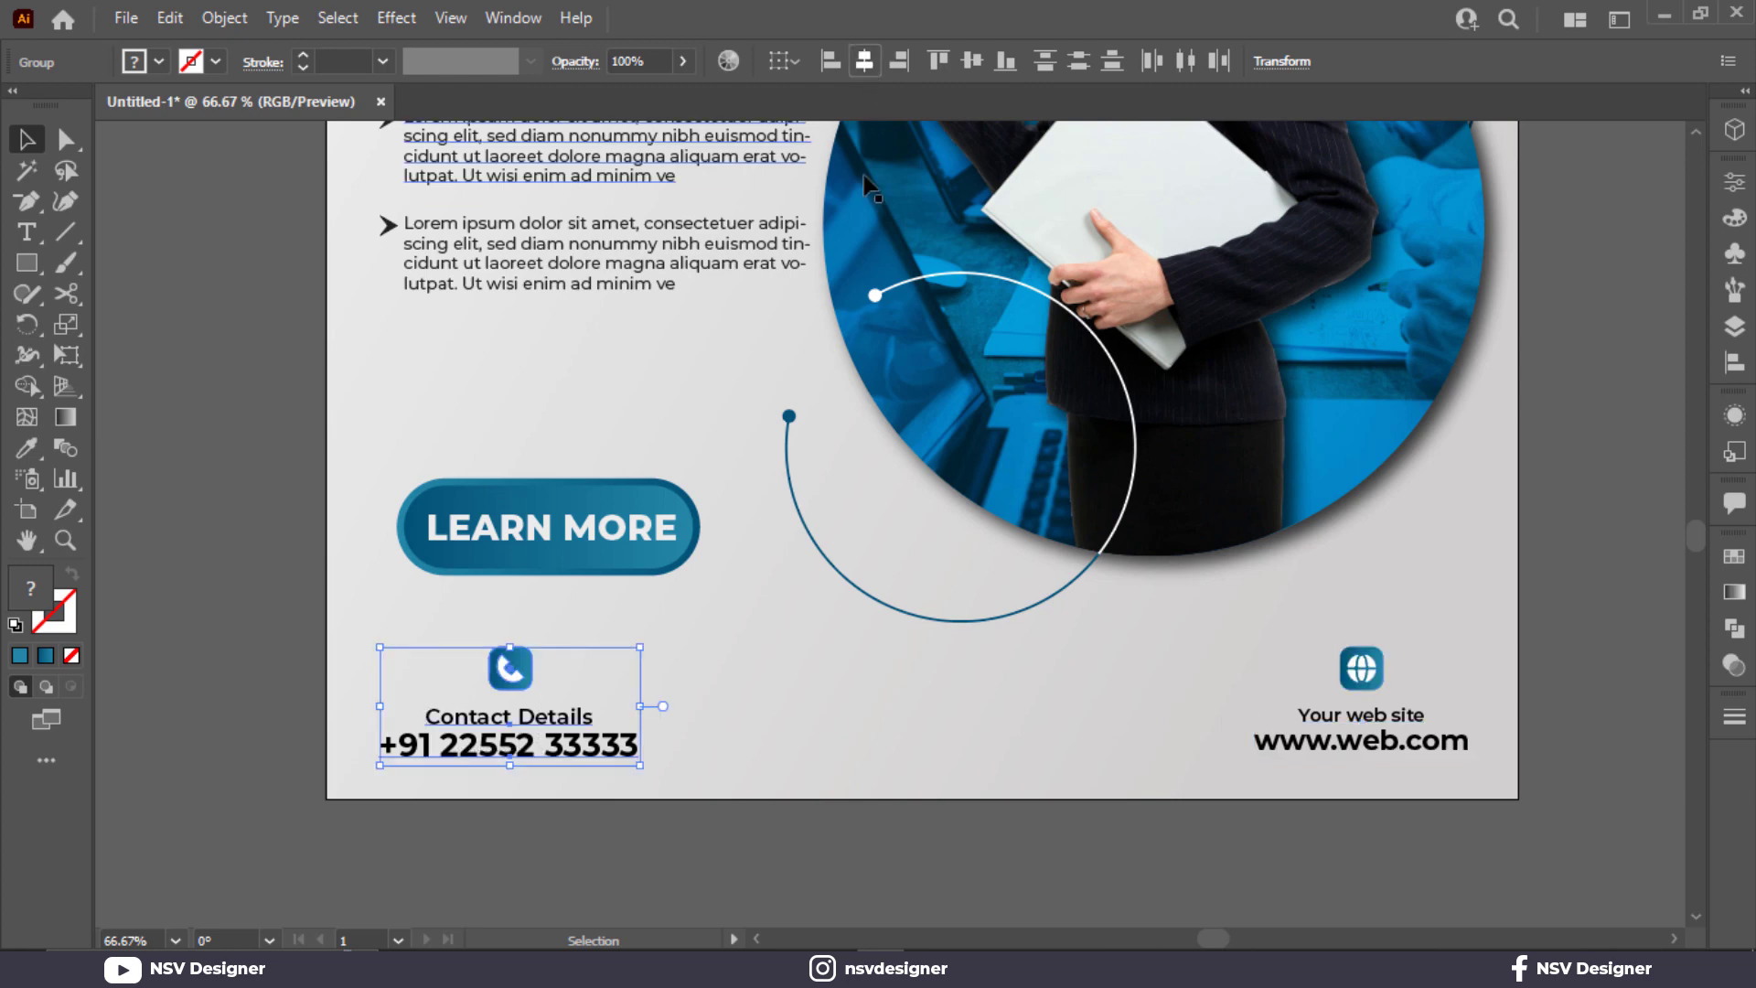
{"action": "left_click", "coordinate": [718, 688]}
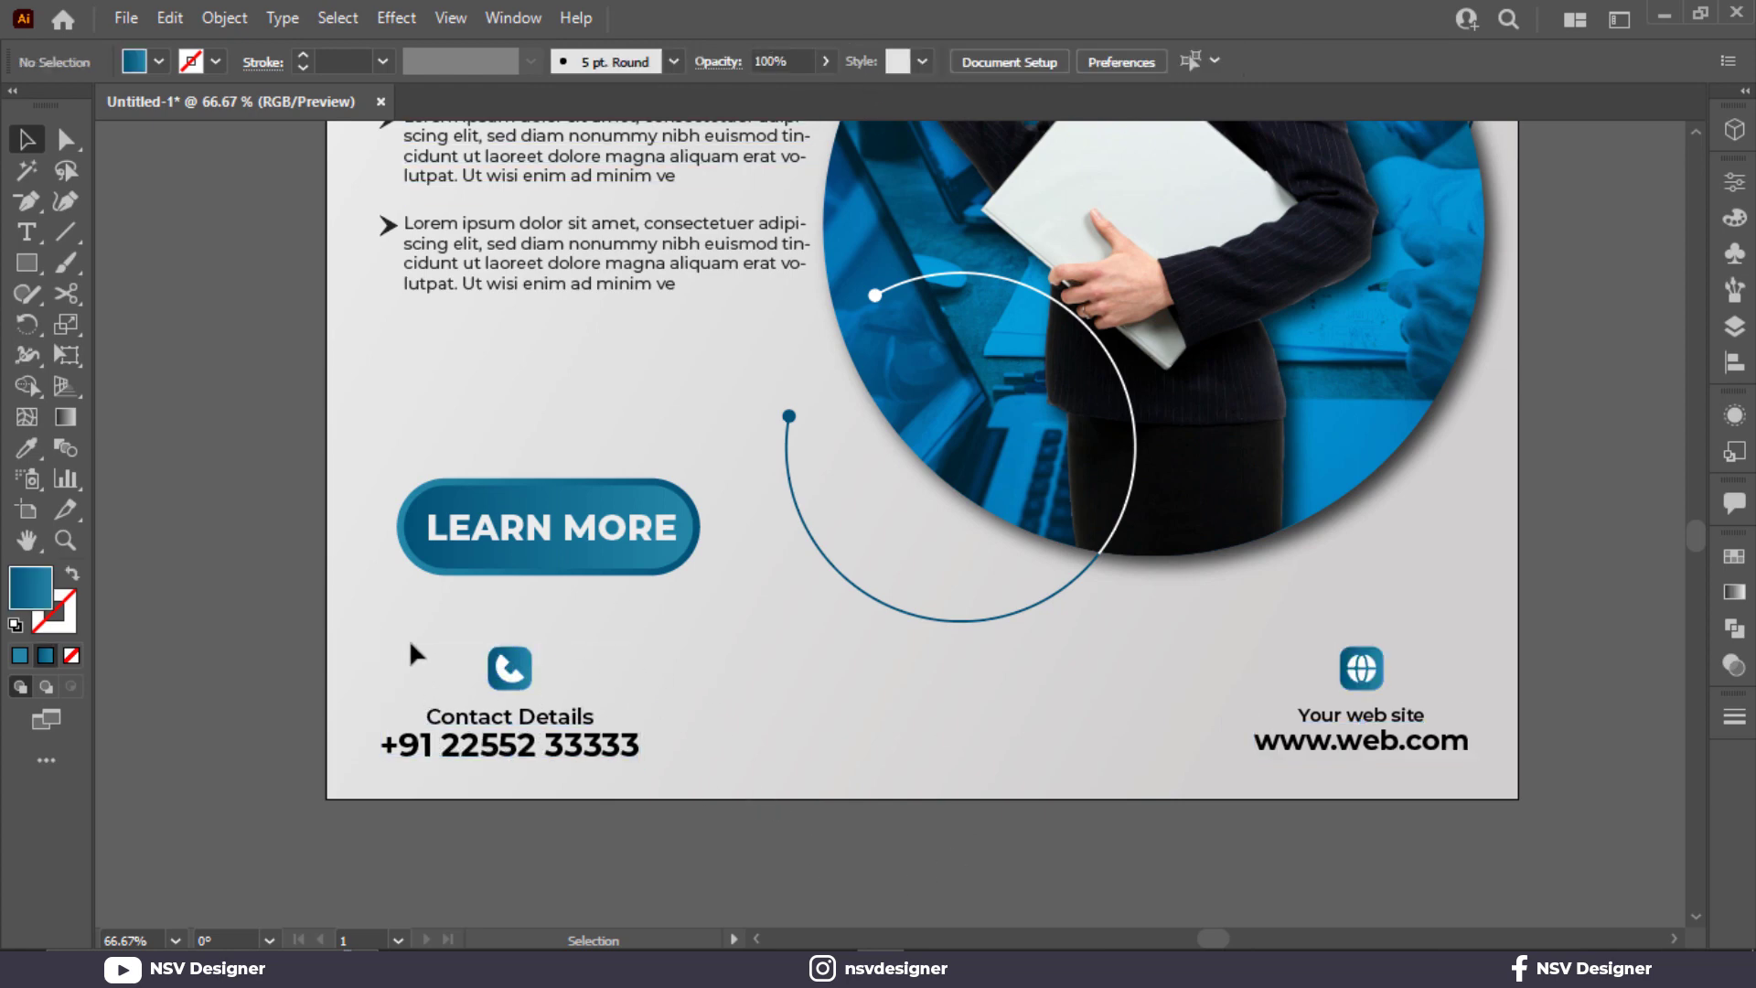
Align the Contact Details block and the website block with each other on their vertical centers.
{"action": "left_click", "coordinate": [551, 748]}
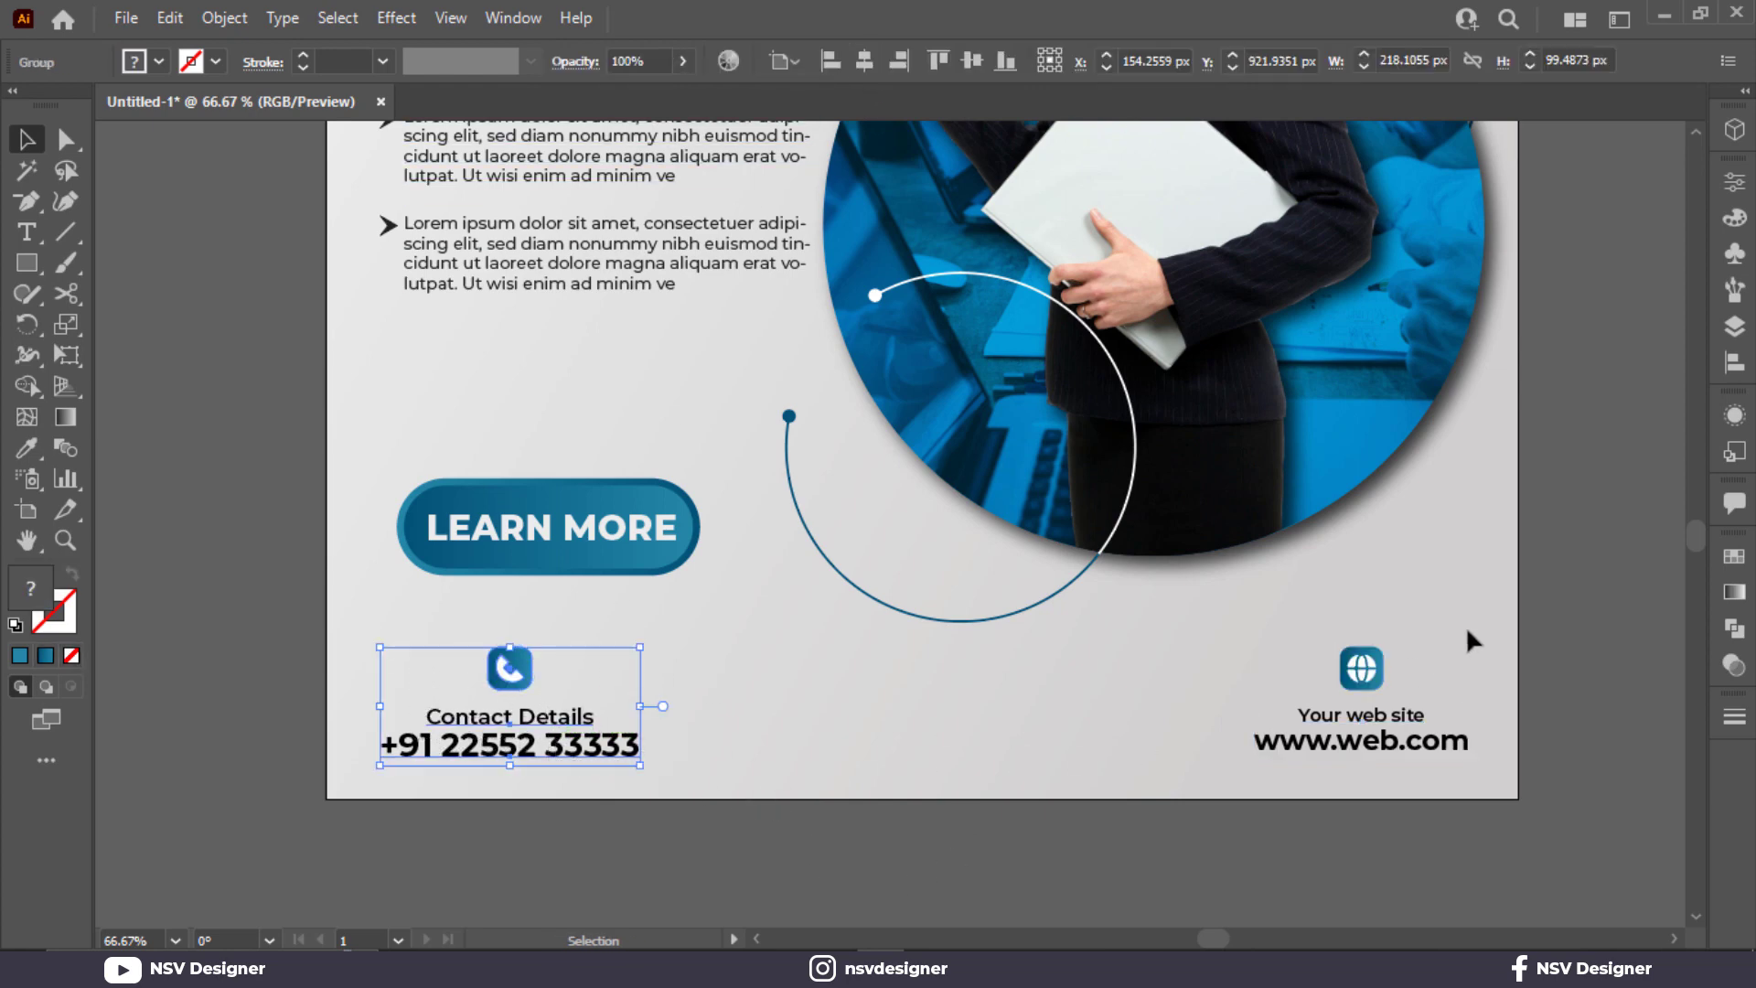
{"action": "left_click", "coordinate": [1322, 749]}
{"action": "left_click", "coordinate": [505, 752], "text": "shift"}
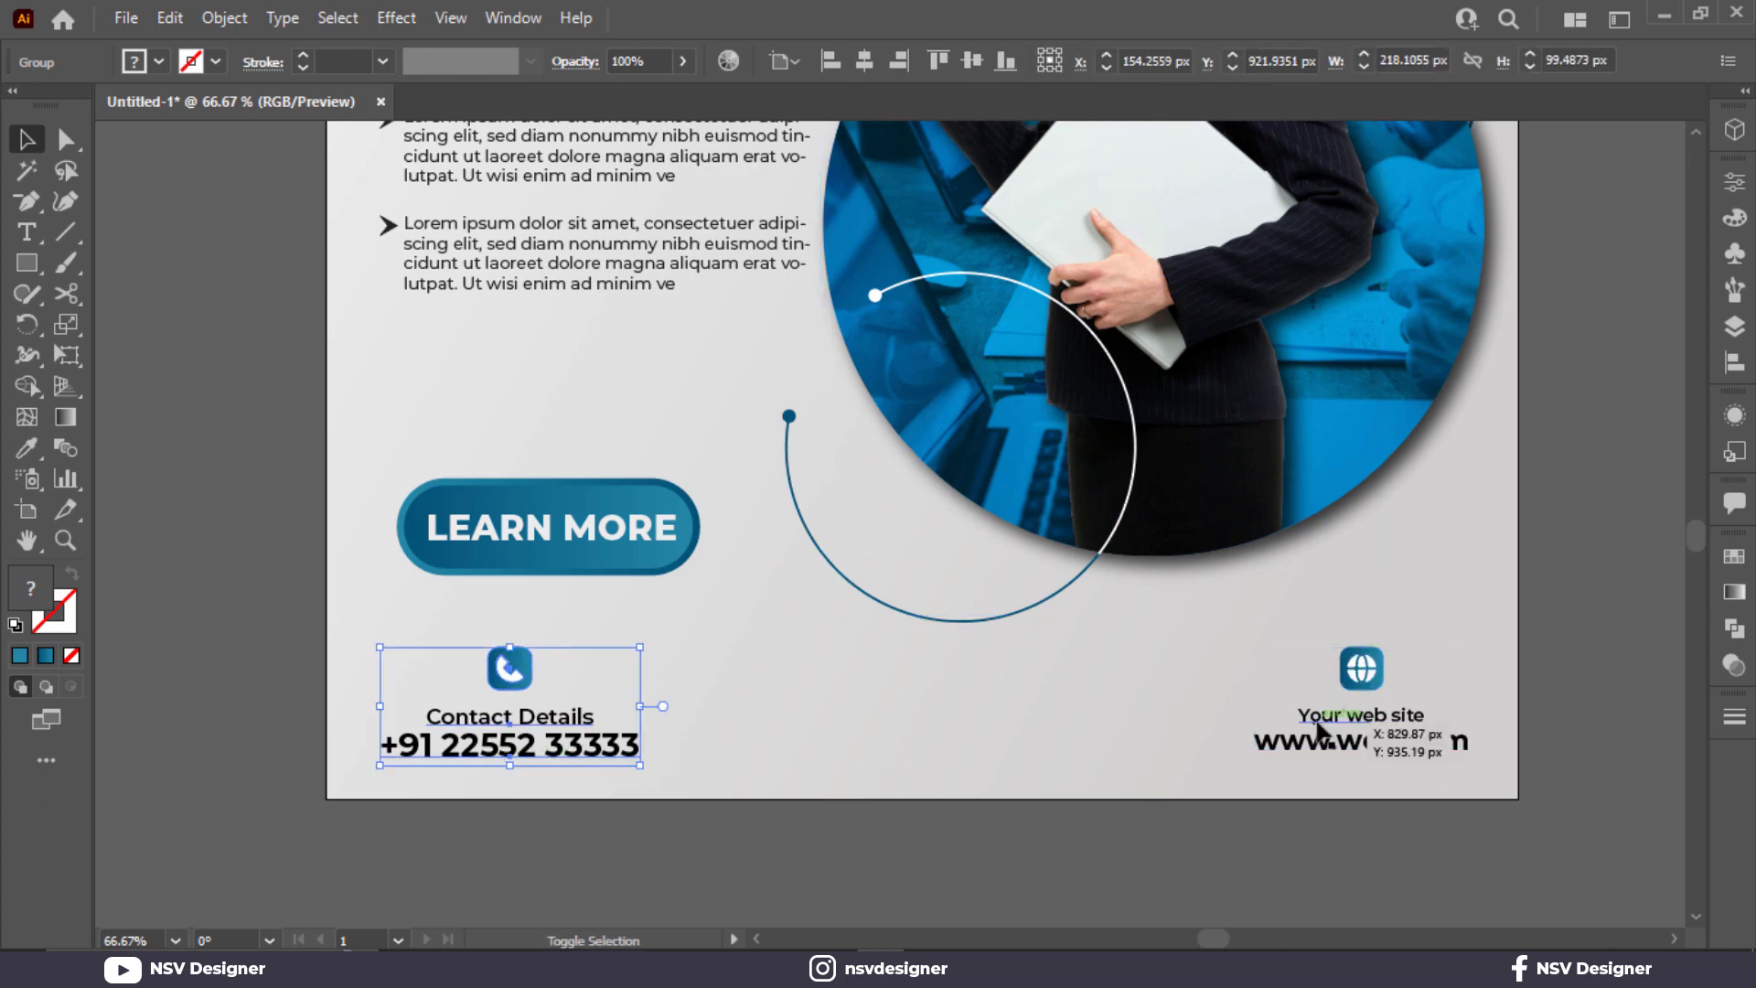
{"action": "left_click_drag", "start_coordinate": [1332, 732], "coordinate": [1332, 737]}
{"action": "left_click", "coordinate": [1538, 598]}
Ungroup the Instagram icon so its square background can be selected separately.
{"action": "scroll", "coordinate": [969, 626], "scroll_direction": "up", "scroll_amount": 8}
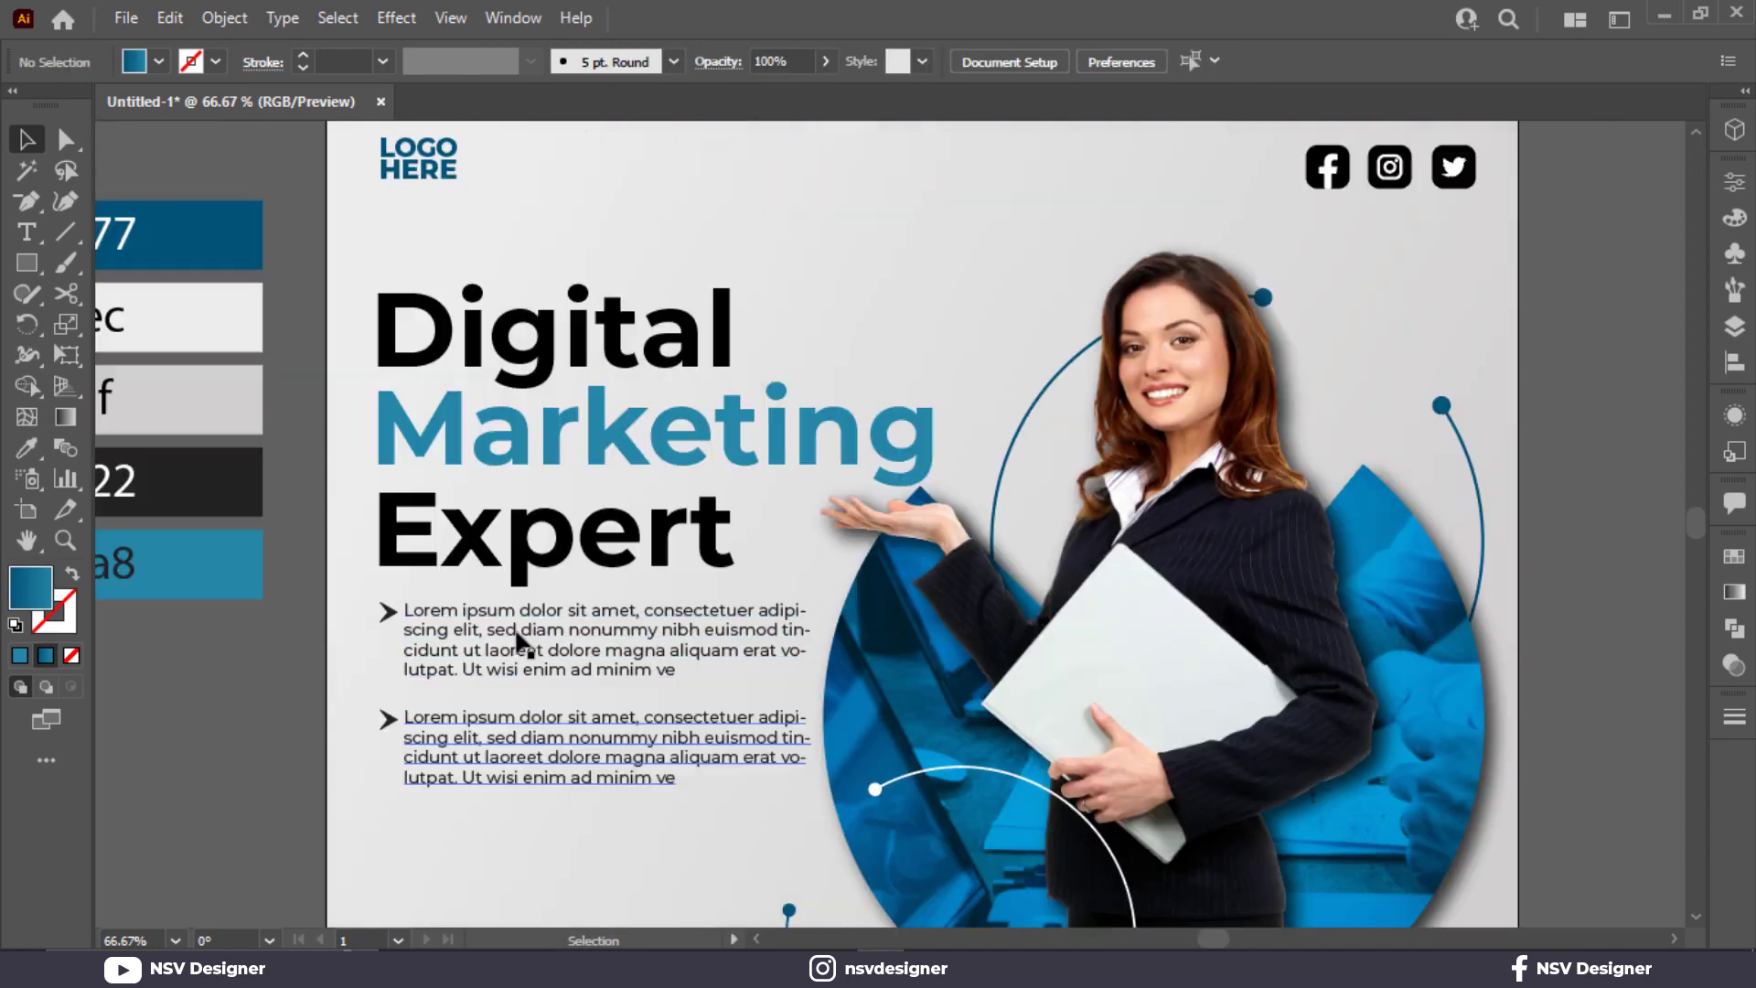
{"action": "scroll", "coordinate": [1400, 338], "scroll_direction": "up", "scroll_amount": 3}
{"action": "scroll", "coordinate": [1294, 356], "scroll_direction": "right", "scroll_amount": 3}
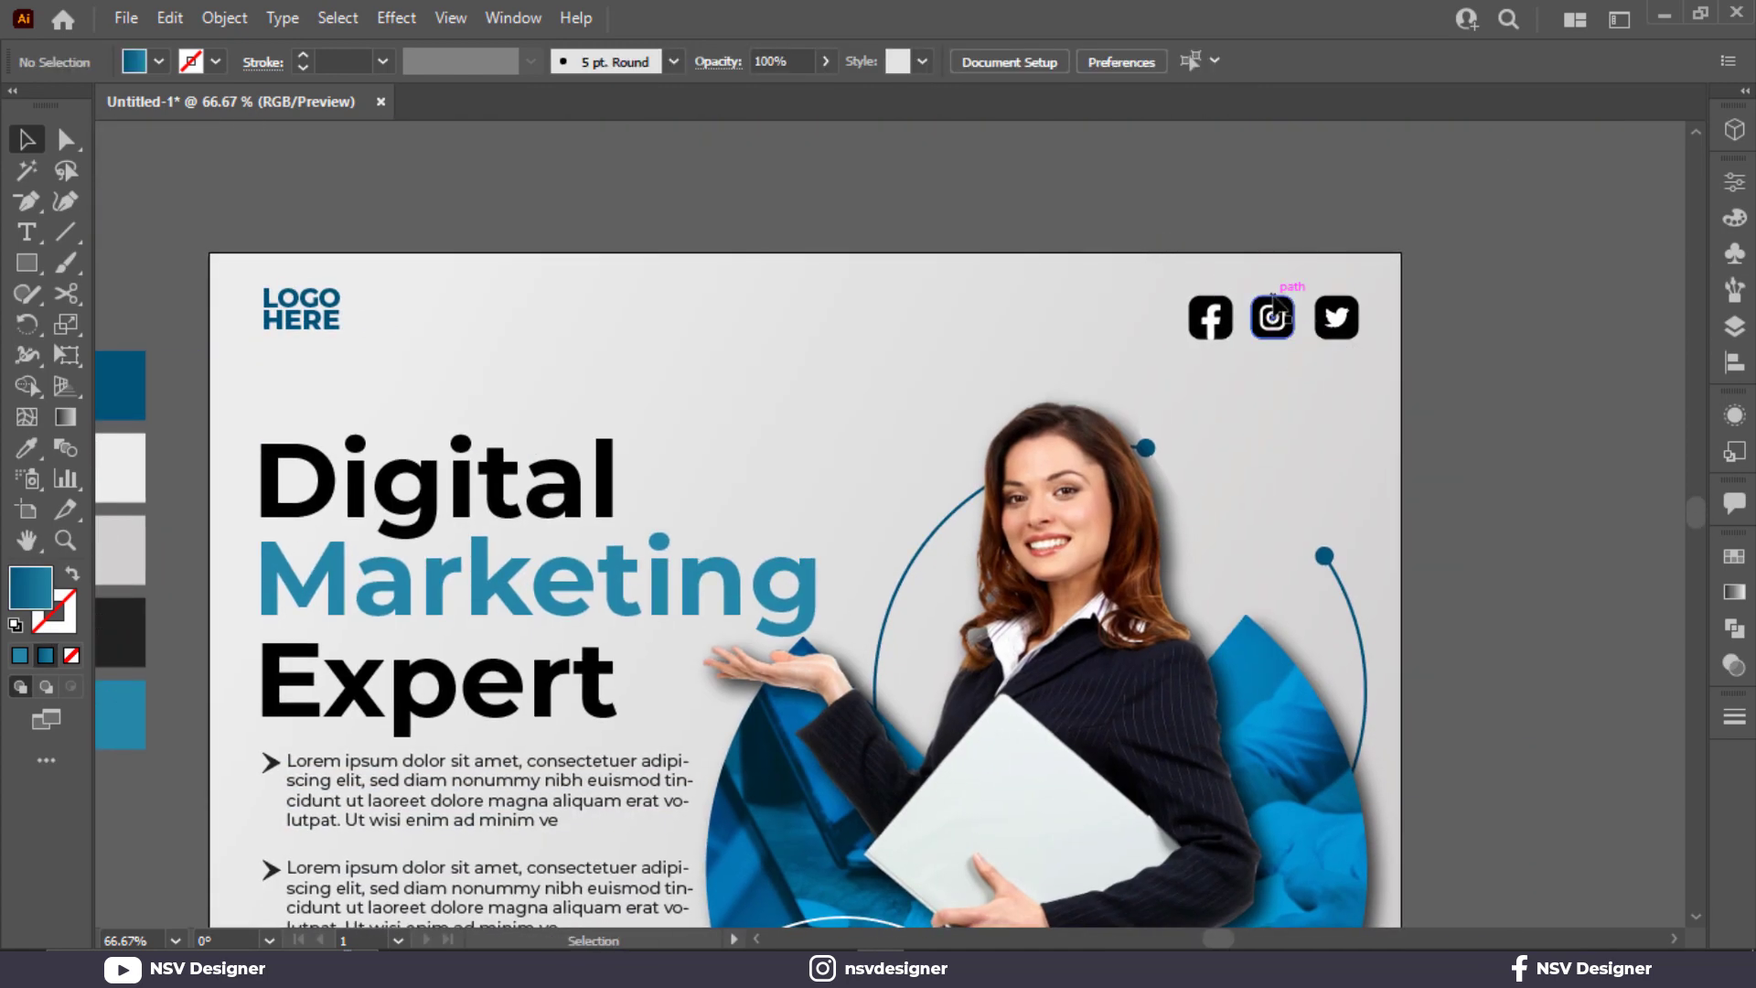
{"action": "right_click", "coordinate": [1274, 298]}
{"action": "left_click", "coordinate": [1254, 521]}
{"action": "left_click", "coordinate": [1297, 352]}
Fill the Instagram icon's square background with the blue gradient sampled from the LEARN MORE button's border.
{"action": "left_click", "coordinate": [1273, 320]}
{"action": "scroll", "coordinate": [1246, 366], "scroll_direction": "down", "scroll_amount": 5}
{"action": "key", "text": "i"}
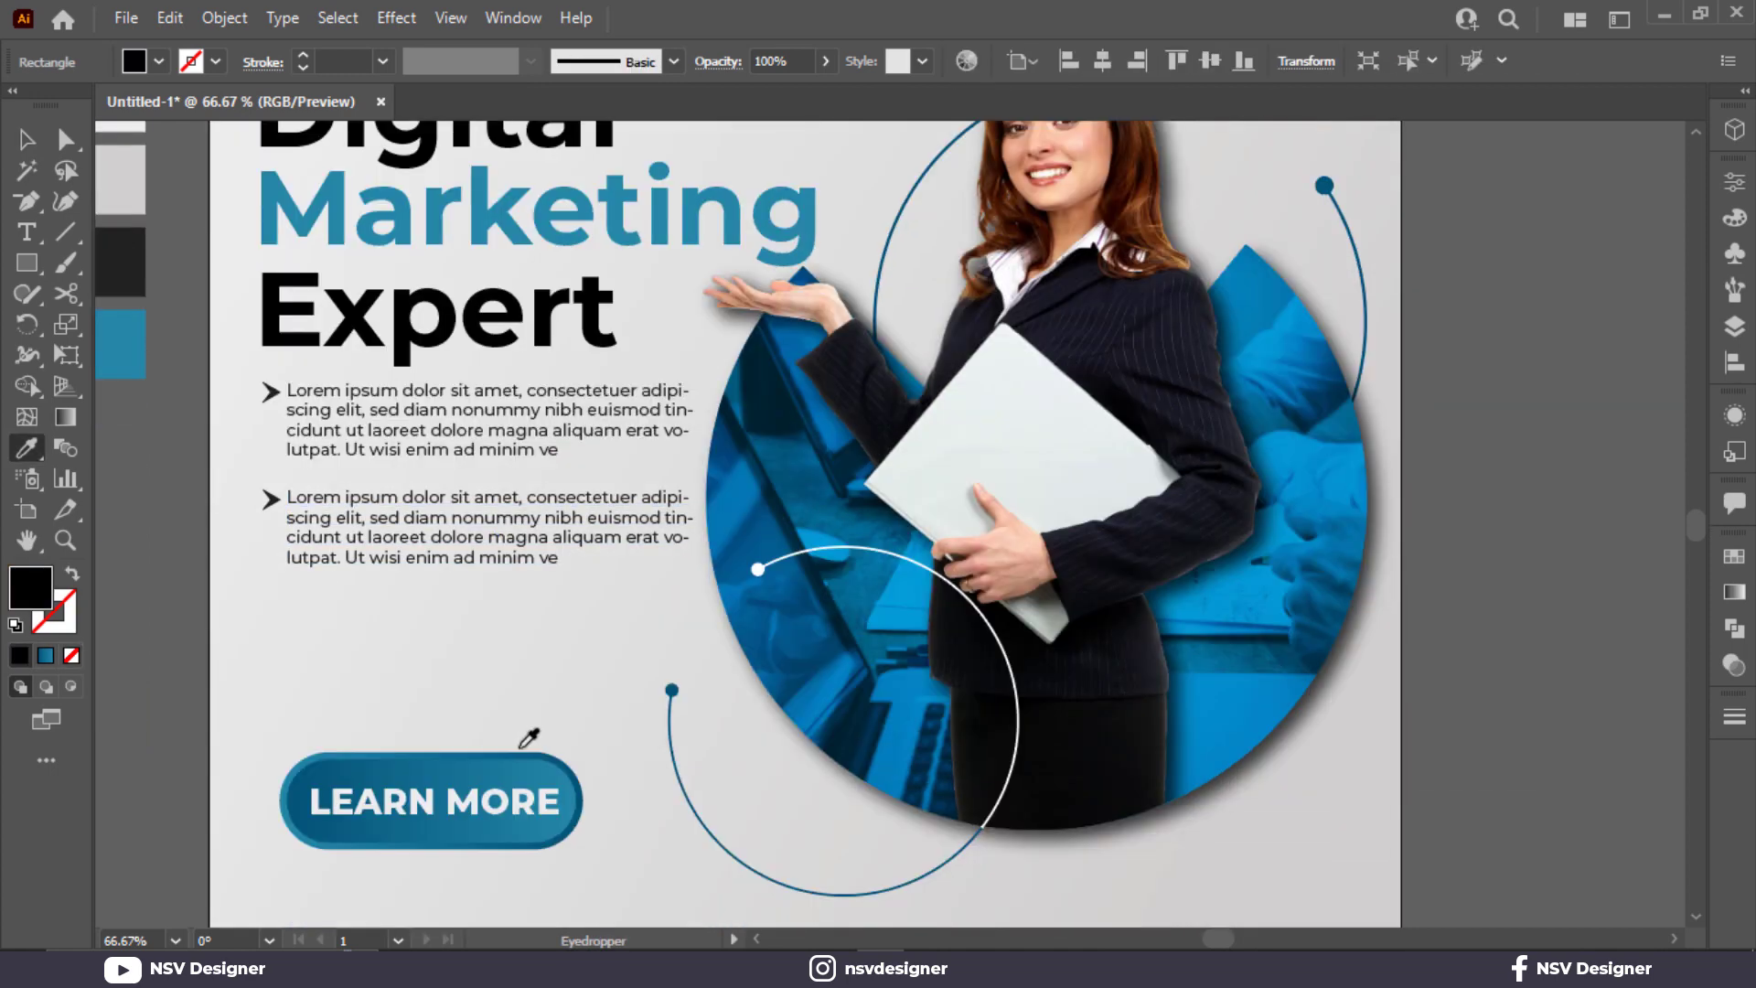
{"action": "left_click", "coordinate": [523, 757]}
{"action": "scroll", "coordinate": [603, 659], "scroll_direction": "up", "scroll_amount": 4}
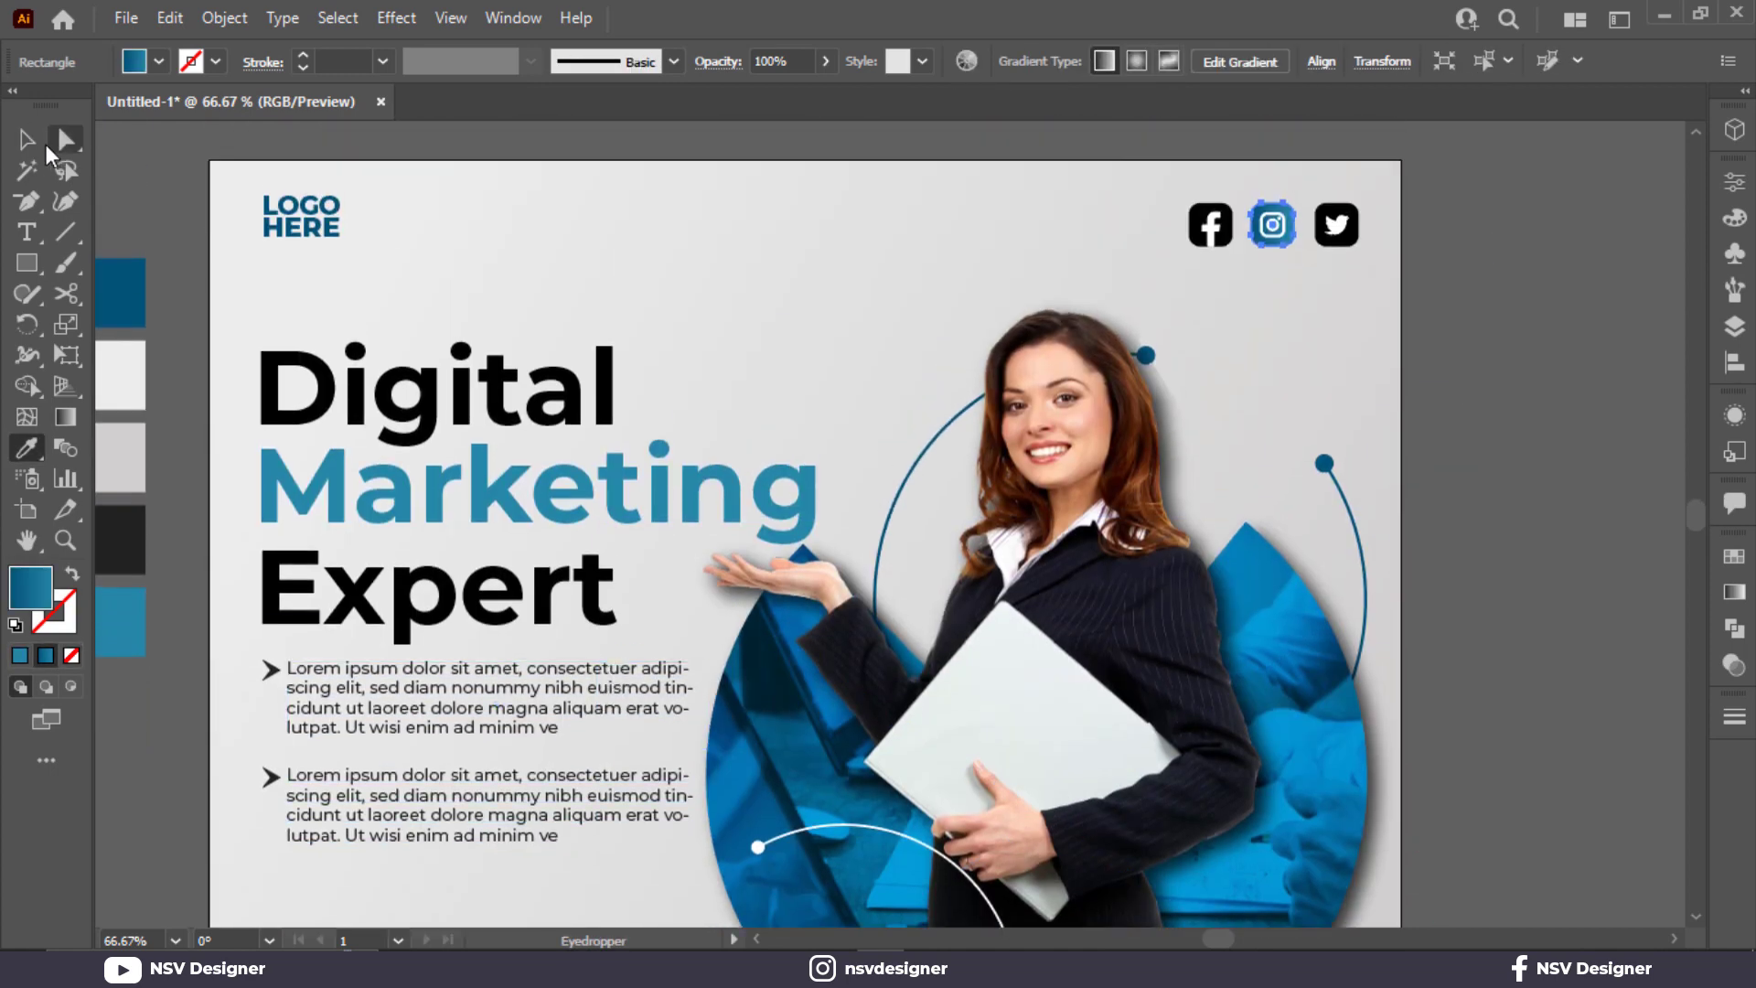
{"action": "left_click", "coordinate": [29, 142]}
{"action": "left_click", "coordinate": [1374, 221]}
{"action": "scroll", "coordinate": [1373, 221], "scroll_direction": "up", "scroll_amount": 3}
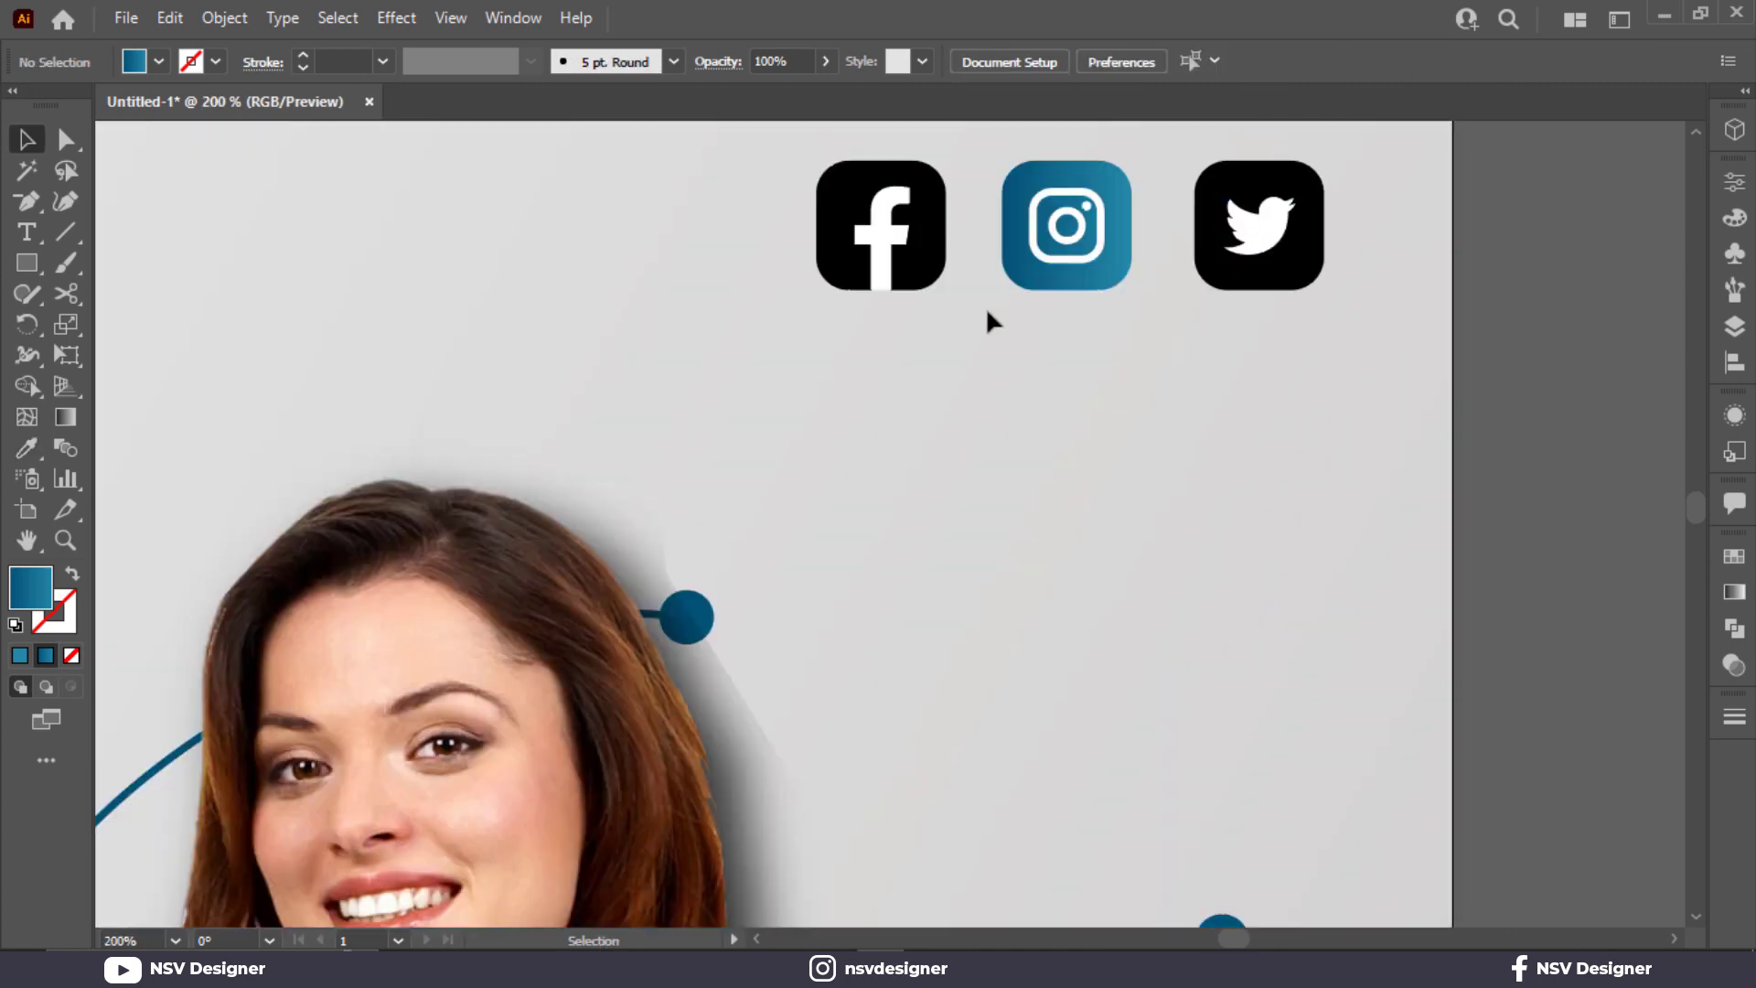
{"action": "left_click", "coordinate": [932, 285]}
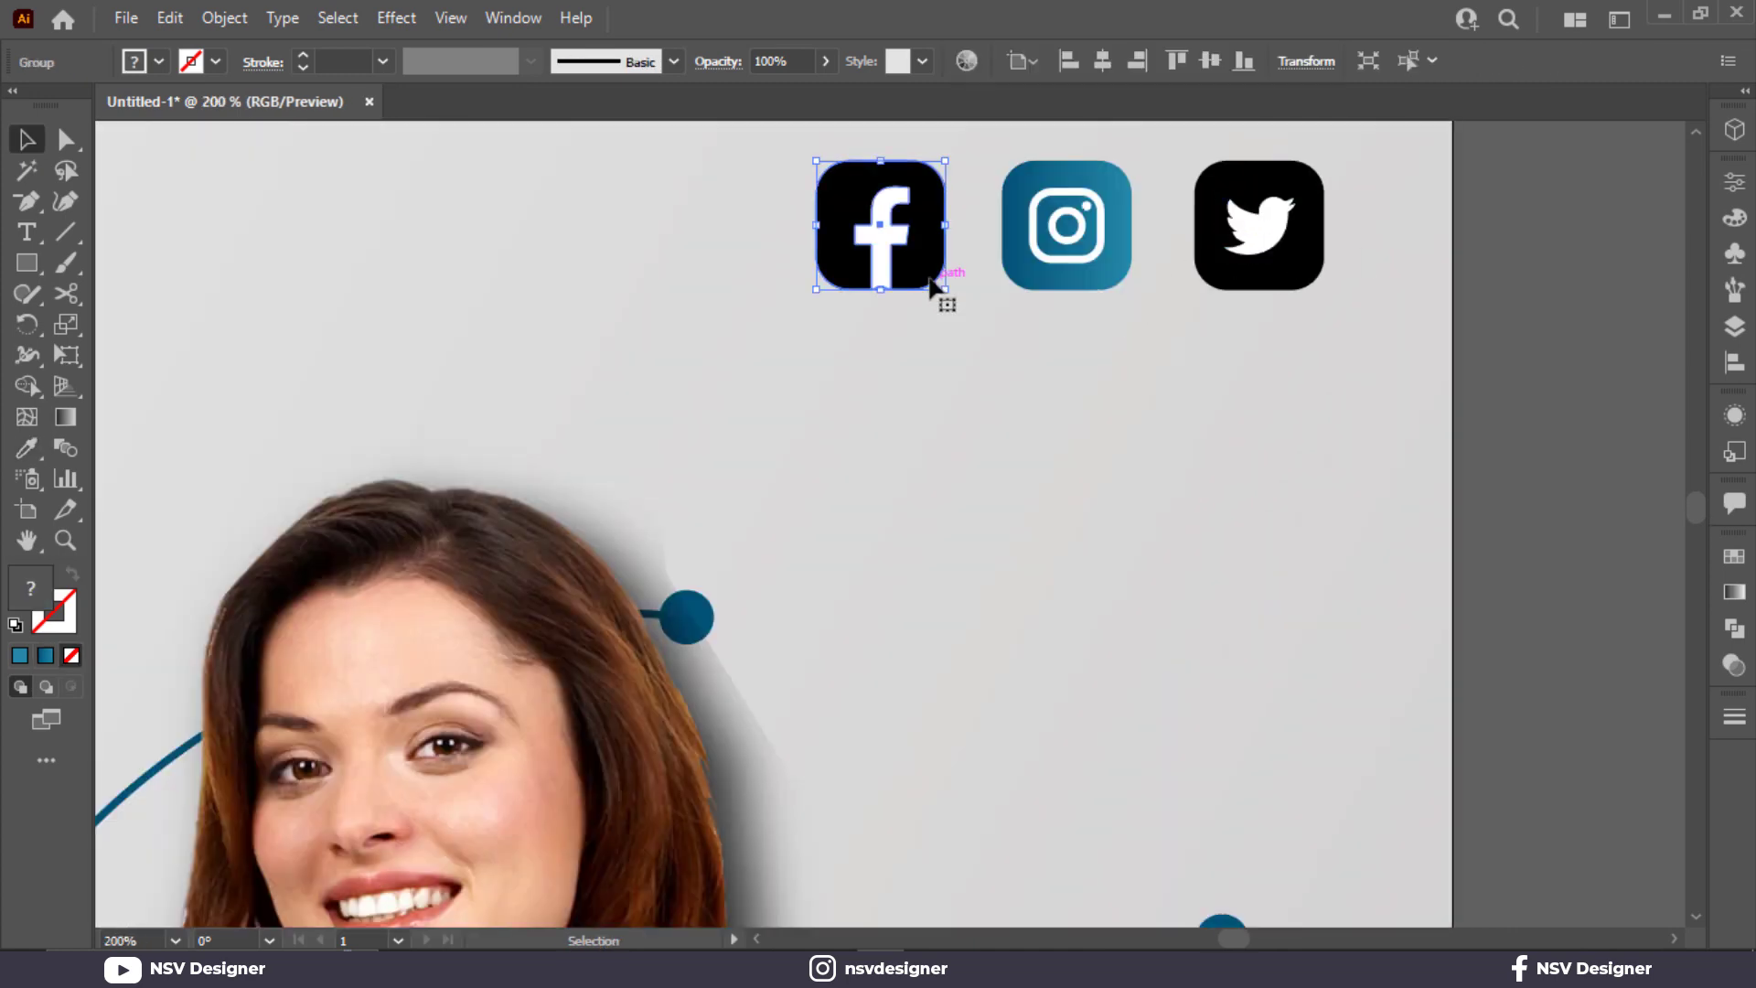
{"action": "left_click", "coordinate": [1240, 281], "text": "shift"}
{"action": "right_click", "coordinate": [1240, 282]}
{"action": "key", "text": "Escape"}
{"action": "scroll", "coordinate": [1062, 373], "scroll_direction": "down", "scroll_amount": 1}
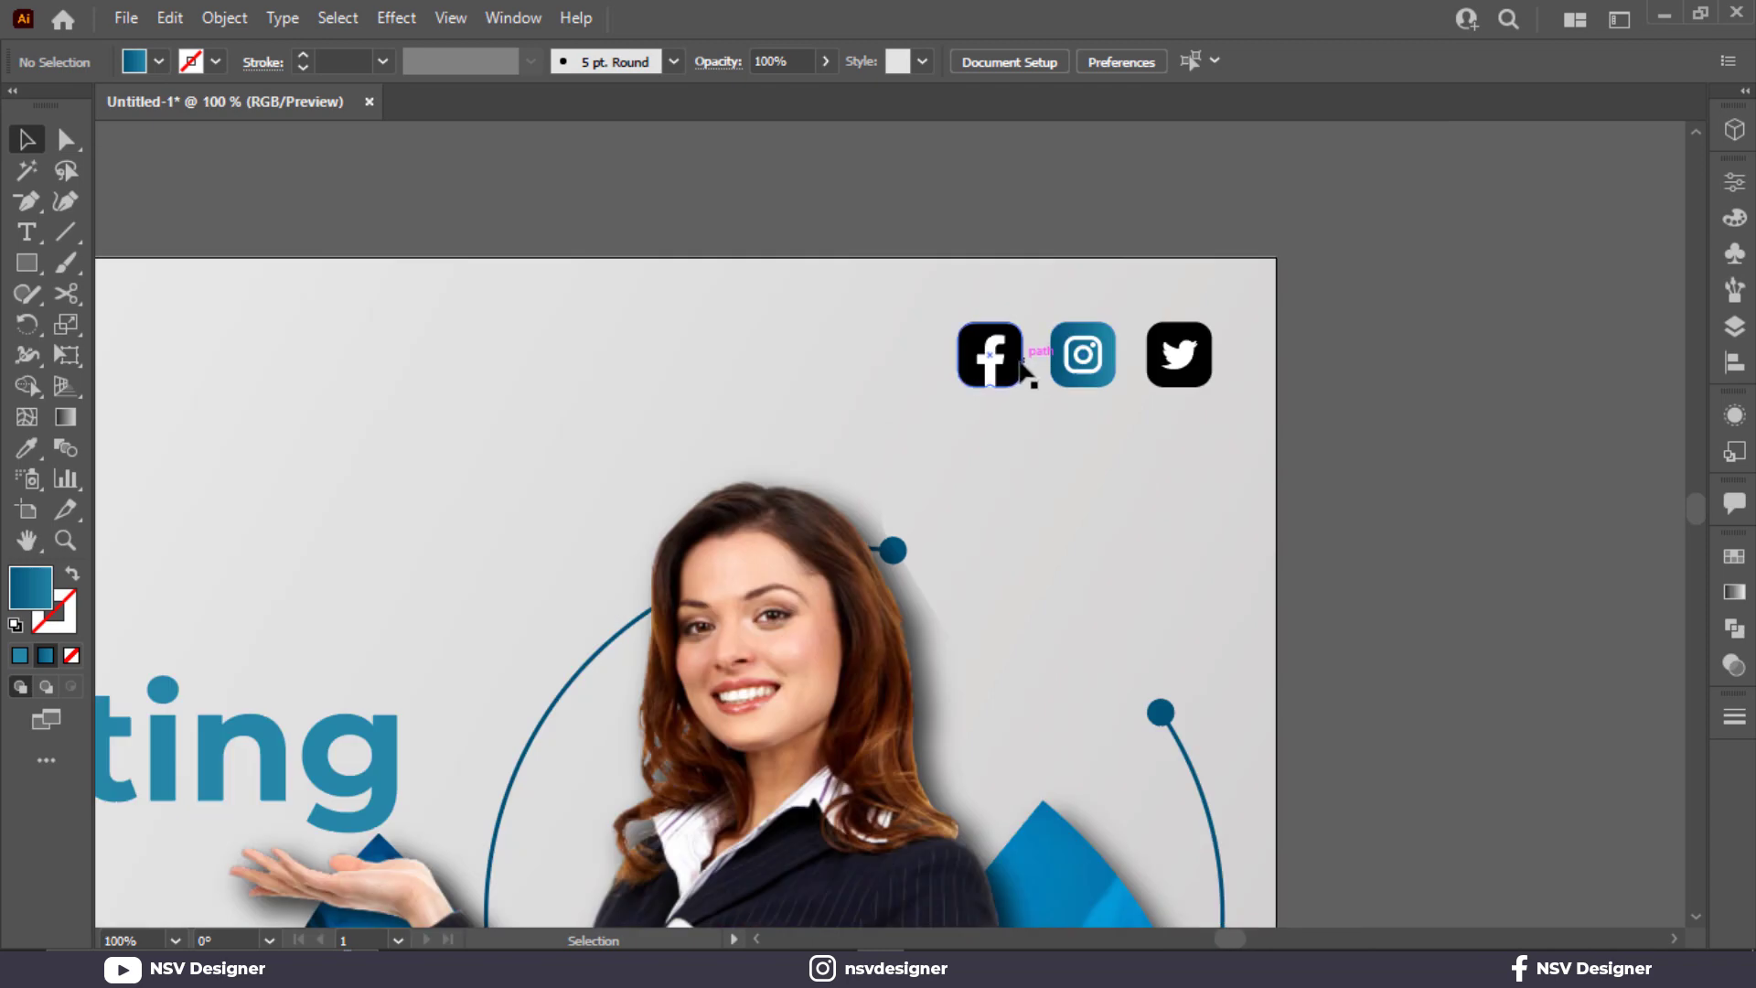
{"action": "left_click", "coordinate": [993, 369]}
{"action": "left_click", "coordinate": [1199, 376], "text": "shift"}
{"action": "right_click", "coordinate": [1201, 379]}
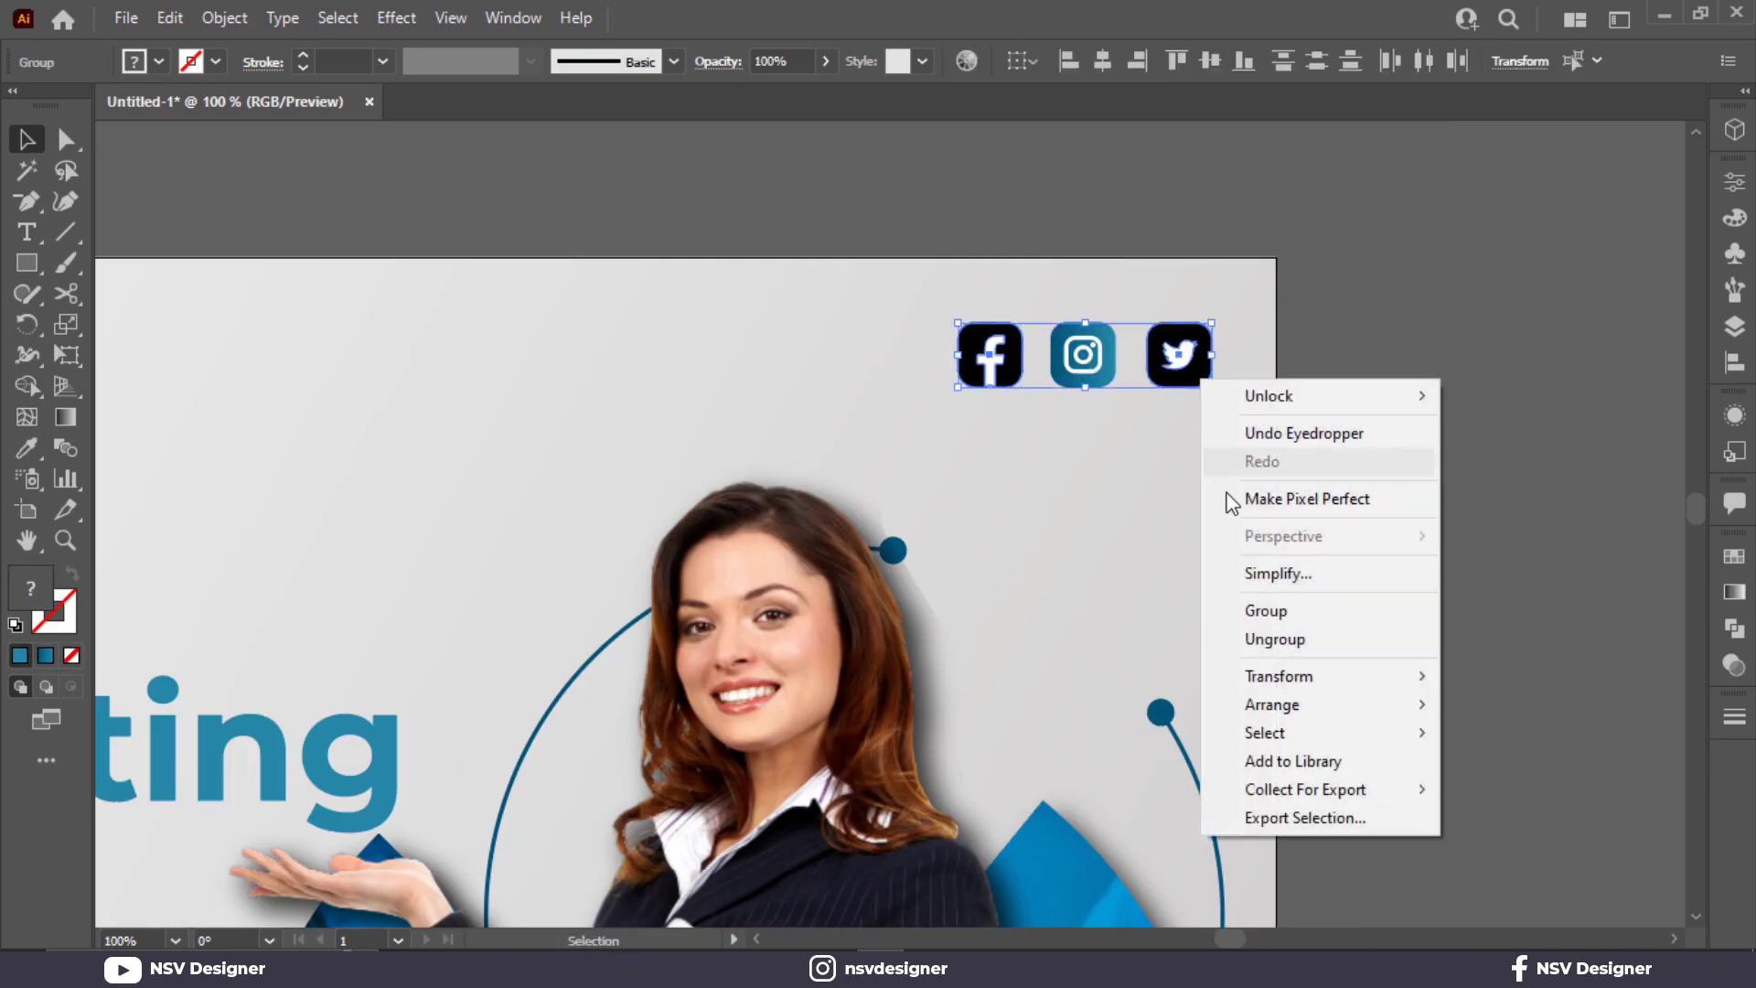
{"action": "left_click", "coordinate": [1156, 575]}
Ungroup the Facebook icon and the Twitter icon separately so their backgrounds can be recolored.
{"action": "left_click", "coordinate": [1011, 375]}
{"action": "right_click", "coordinate": [1016, 373]}
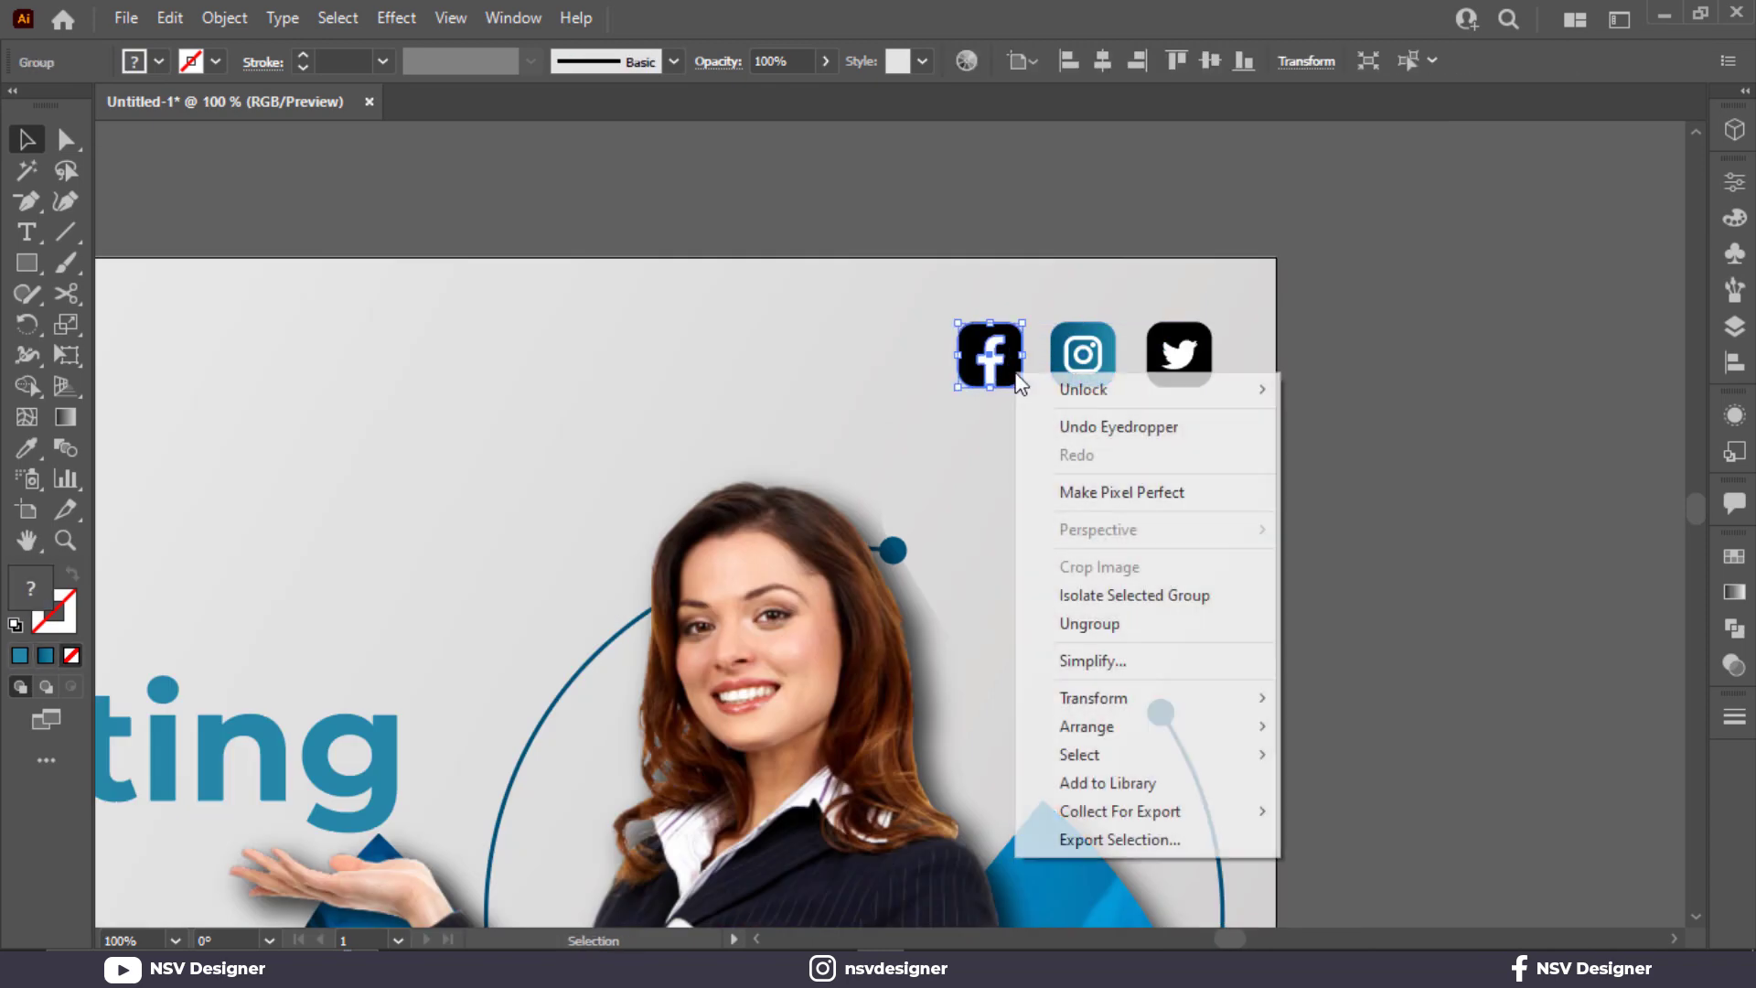
{"action": "left_click", "coordinate": [1098, 624]}
{"action": "left_click", "coordinate": [1025, 396]}
{"action": "left_click", "coordinate": [1198, 380]}
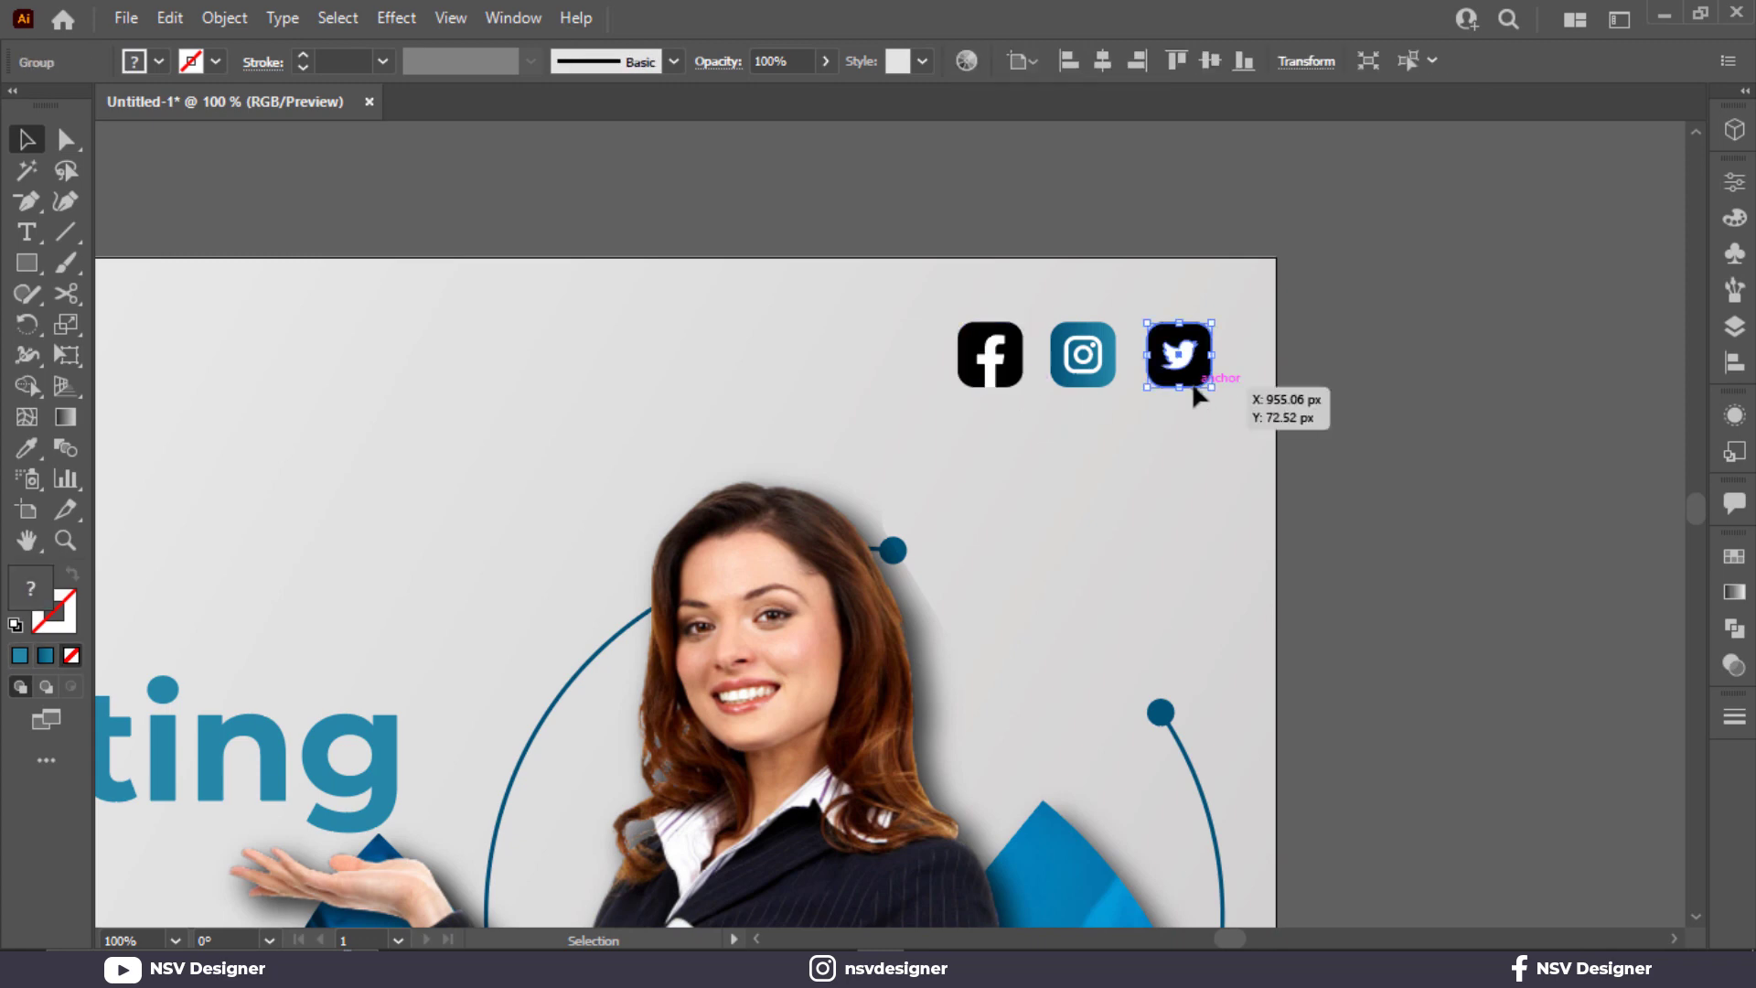
{"action": "right_click", "coordinate": [1195, 385]}
{"action": "left_click", "coordinate": [1271, 637]}
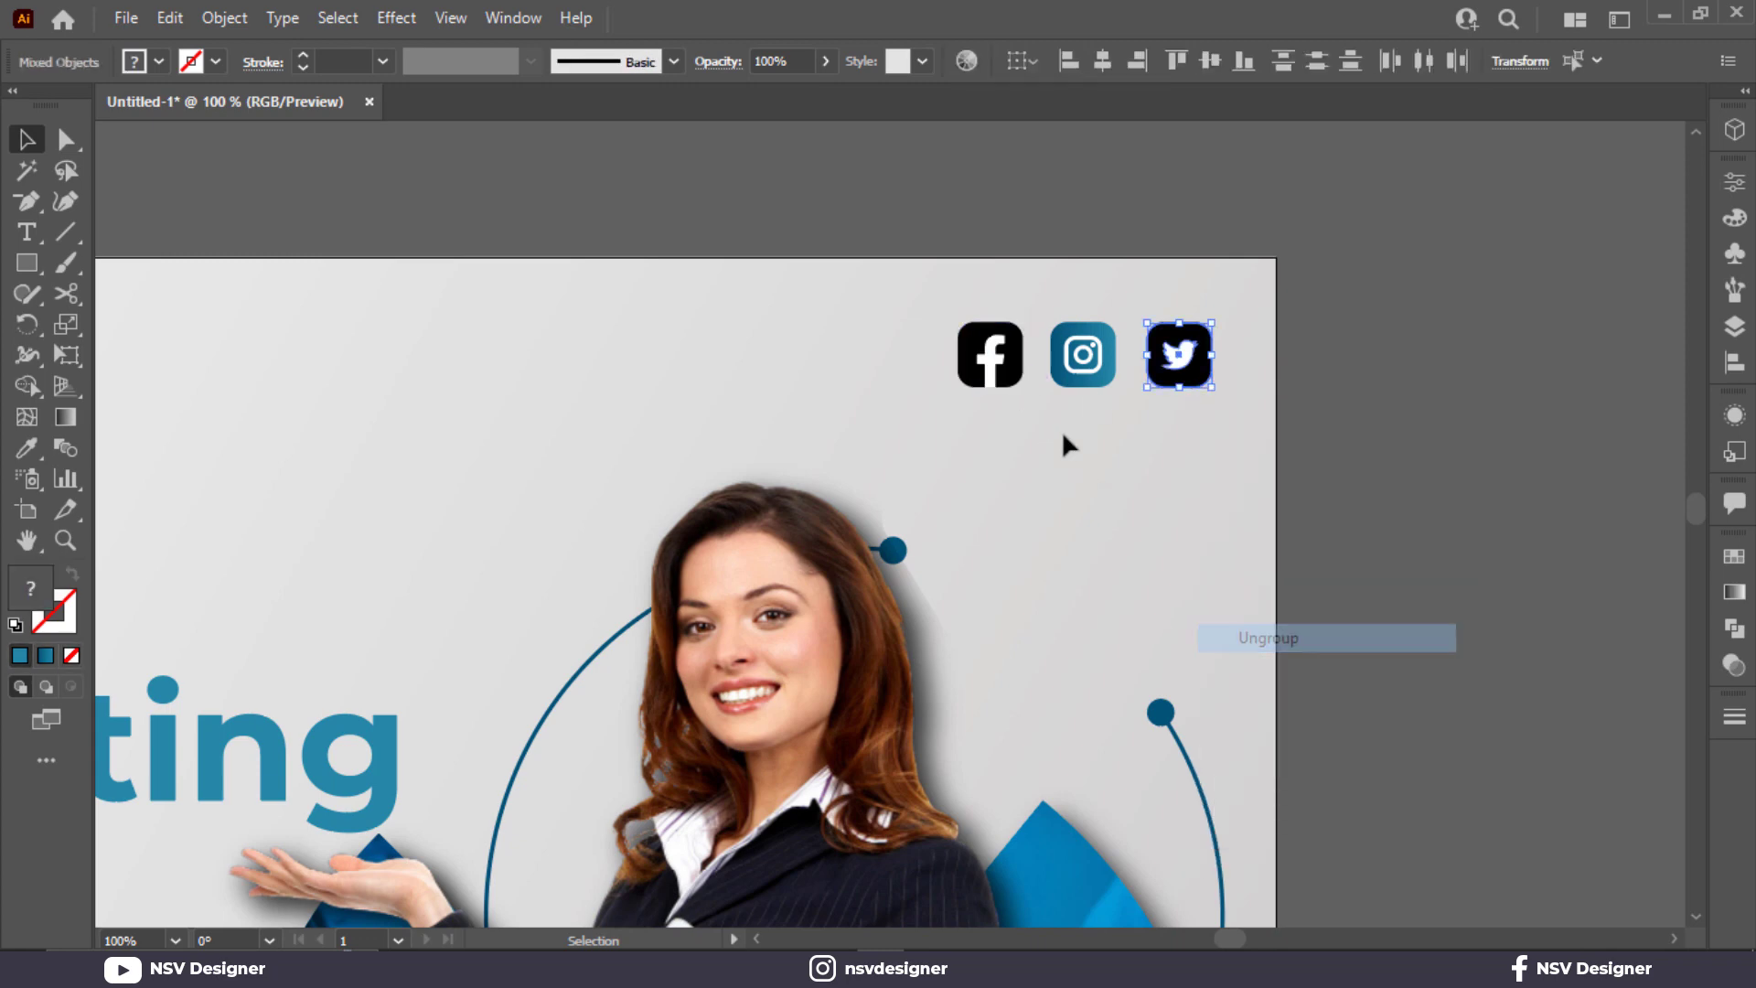
Try to fill the Facebook and Twitter icons with the dark color sampled from the 222222 swatch, and undo it.
{"action": "left_click", "coordinate": [1019, 382], "text": "shift"}
{"action": "key", "text": "ctrl+minus"}
{"action": "left_click_drag", "start_coordinate": [982, 431], "coordinate": [1050, 431]}
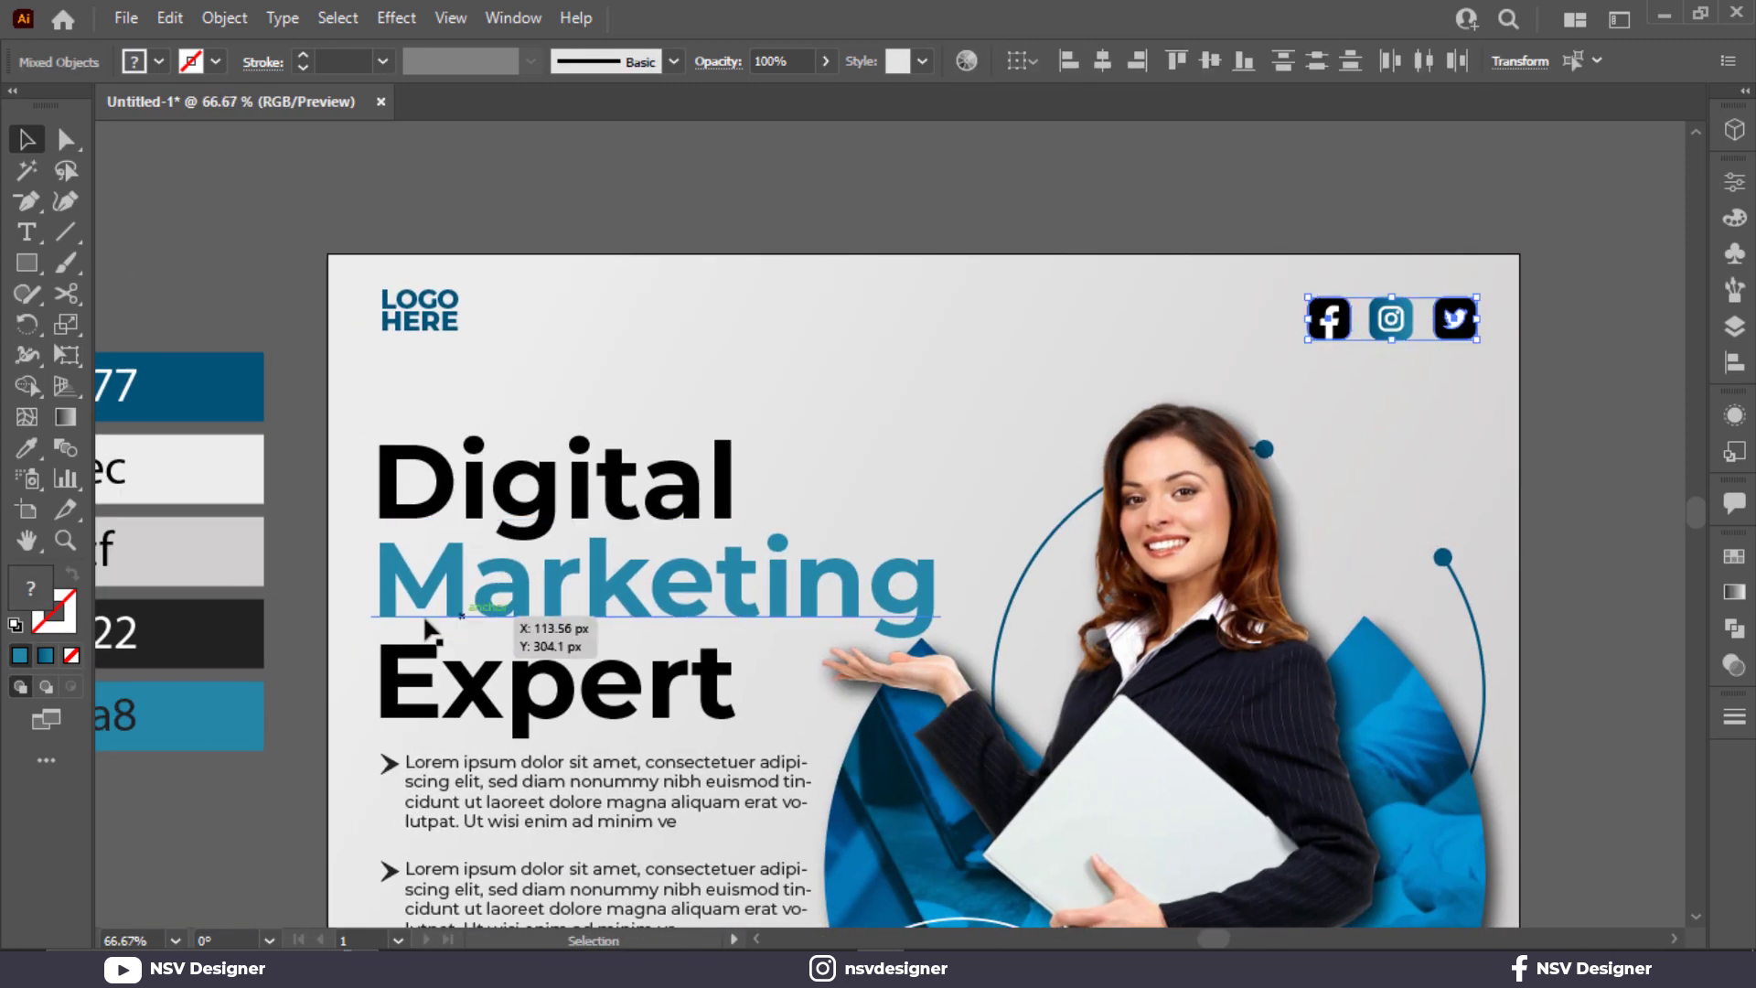
{"action": "key", "text": "i"}
{"action": "left_click", "coordinate": [259, 628]}
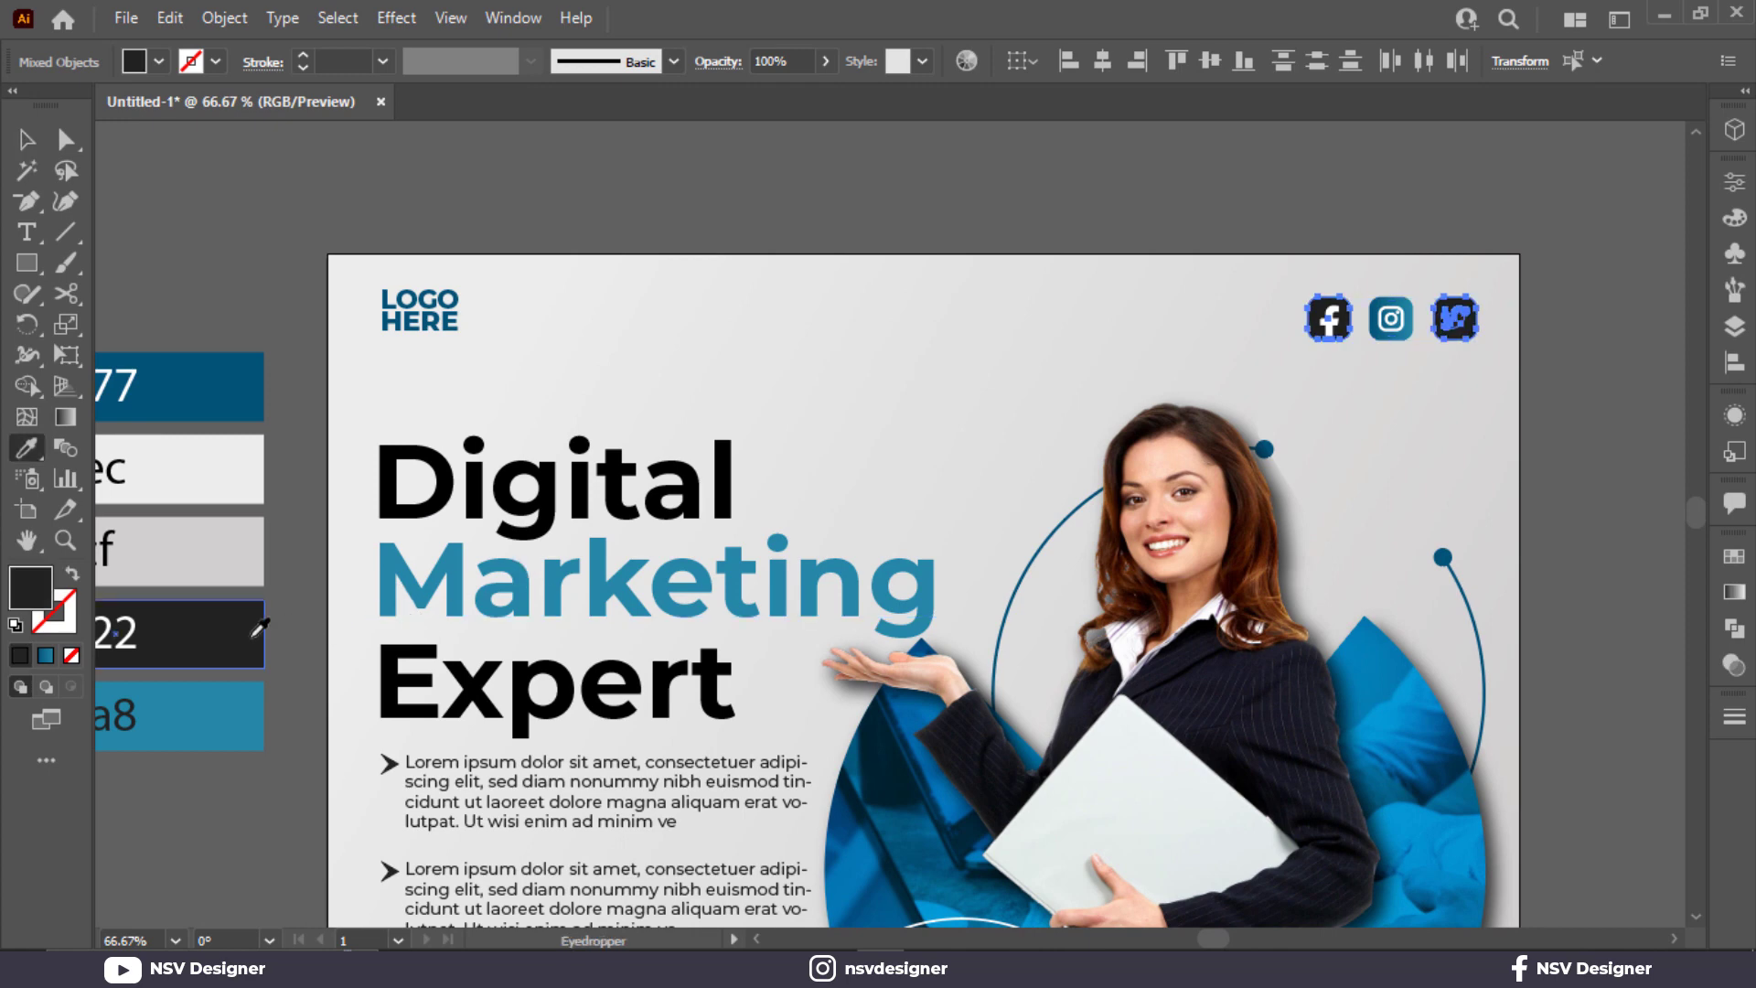
{"action": "left_click", "coordinate": [26, 140]}
{"action": "left_click", "coordinate": [874, 278]}
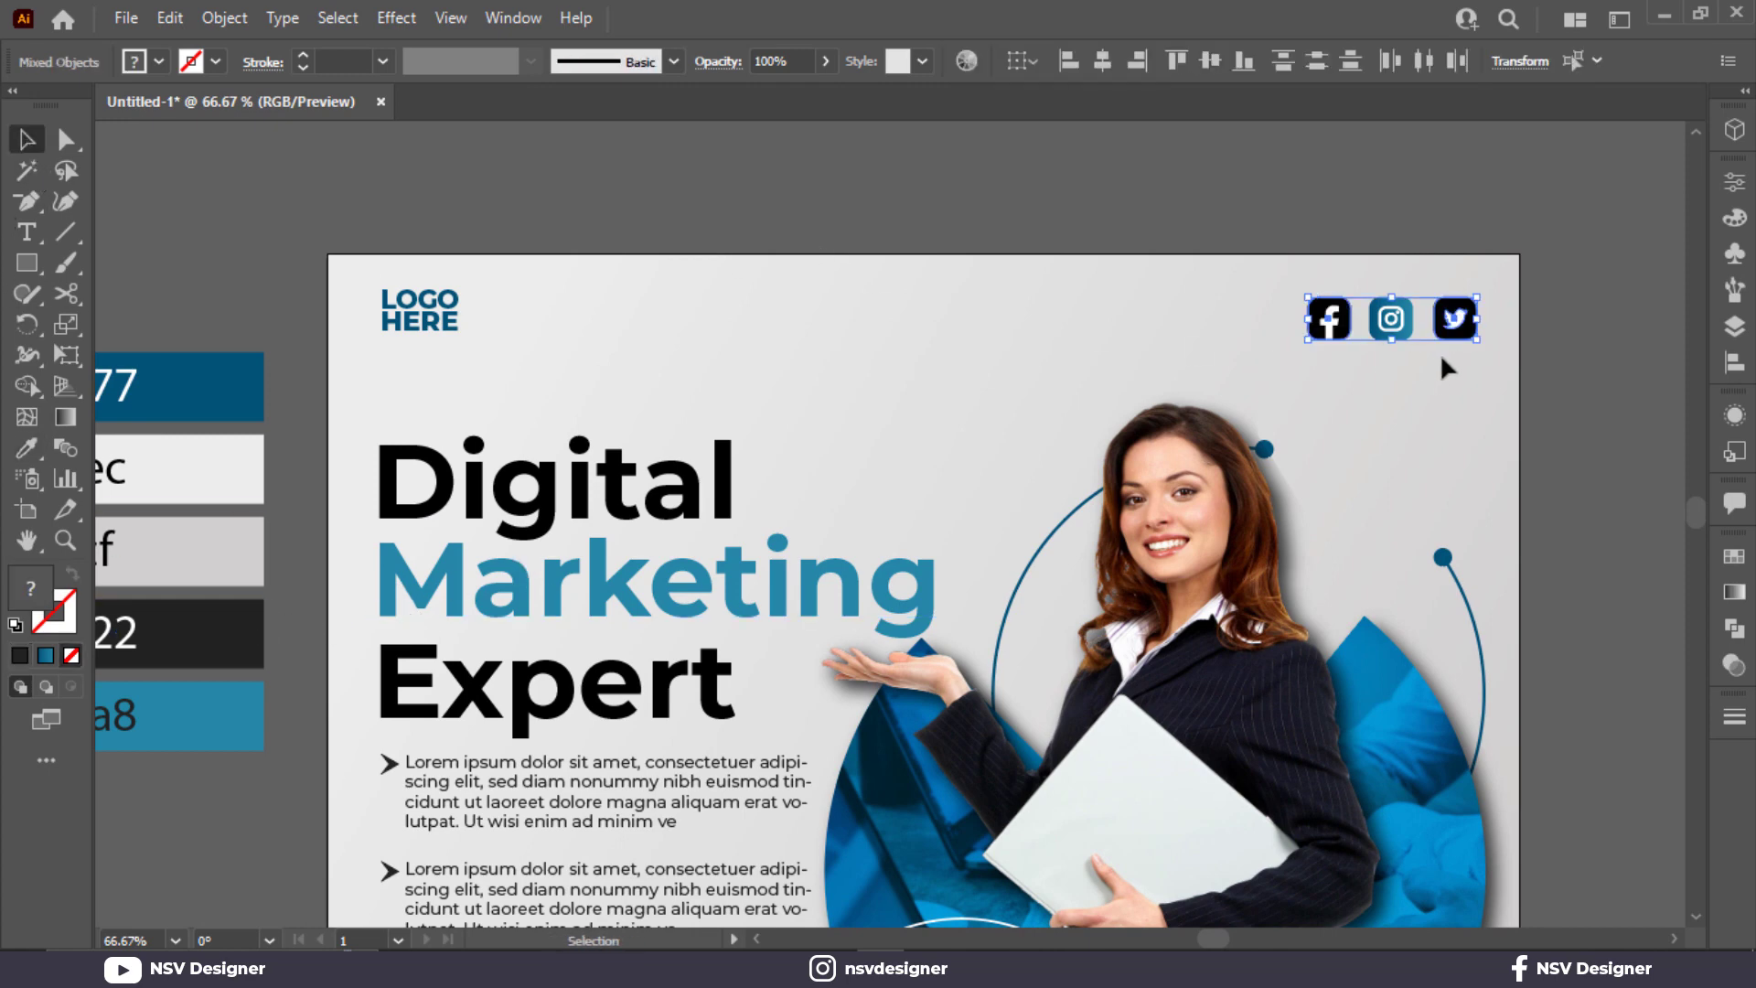
{"action": "left_click_drag", "start_coordinate": [1455, 318], "coordinate": [1458, 272]}
{"action": "key", "text": "ctrl+z"}
{"action": "left_click", "coordinate": [1481, 357]}
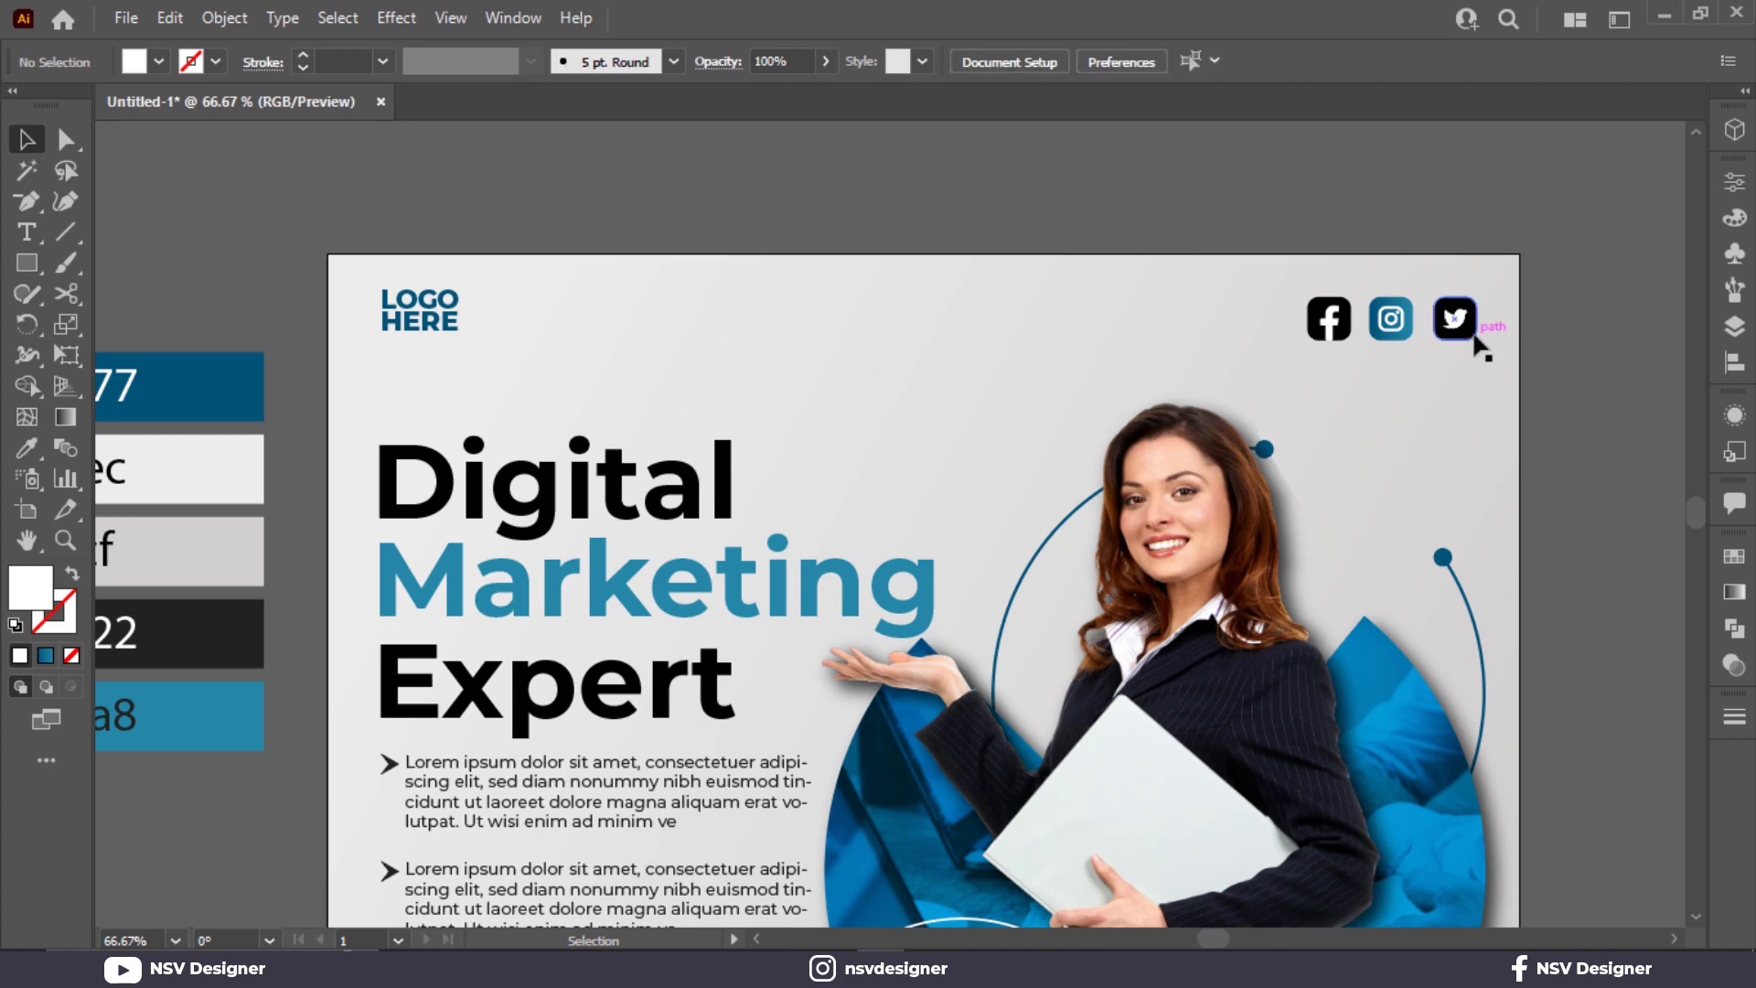
Fill only the square backgrounds of the Facebook and Twitter icons with the color sampled from the 222222 swatch.
{"action": "left_click", "coordinate": [1472, 337]}
{"action": "left_click", "coordinate": [1335, 346], "text": "shift"}
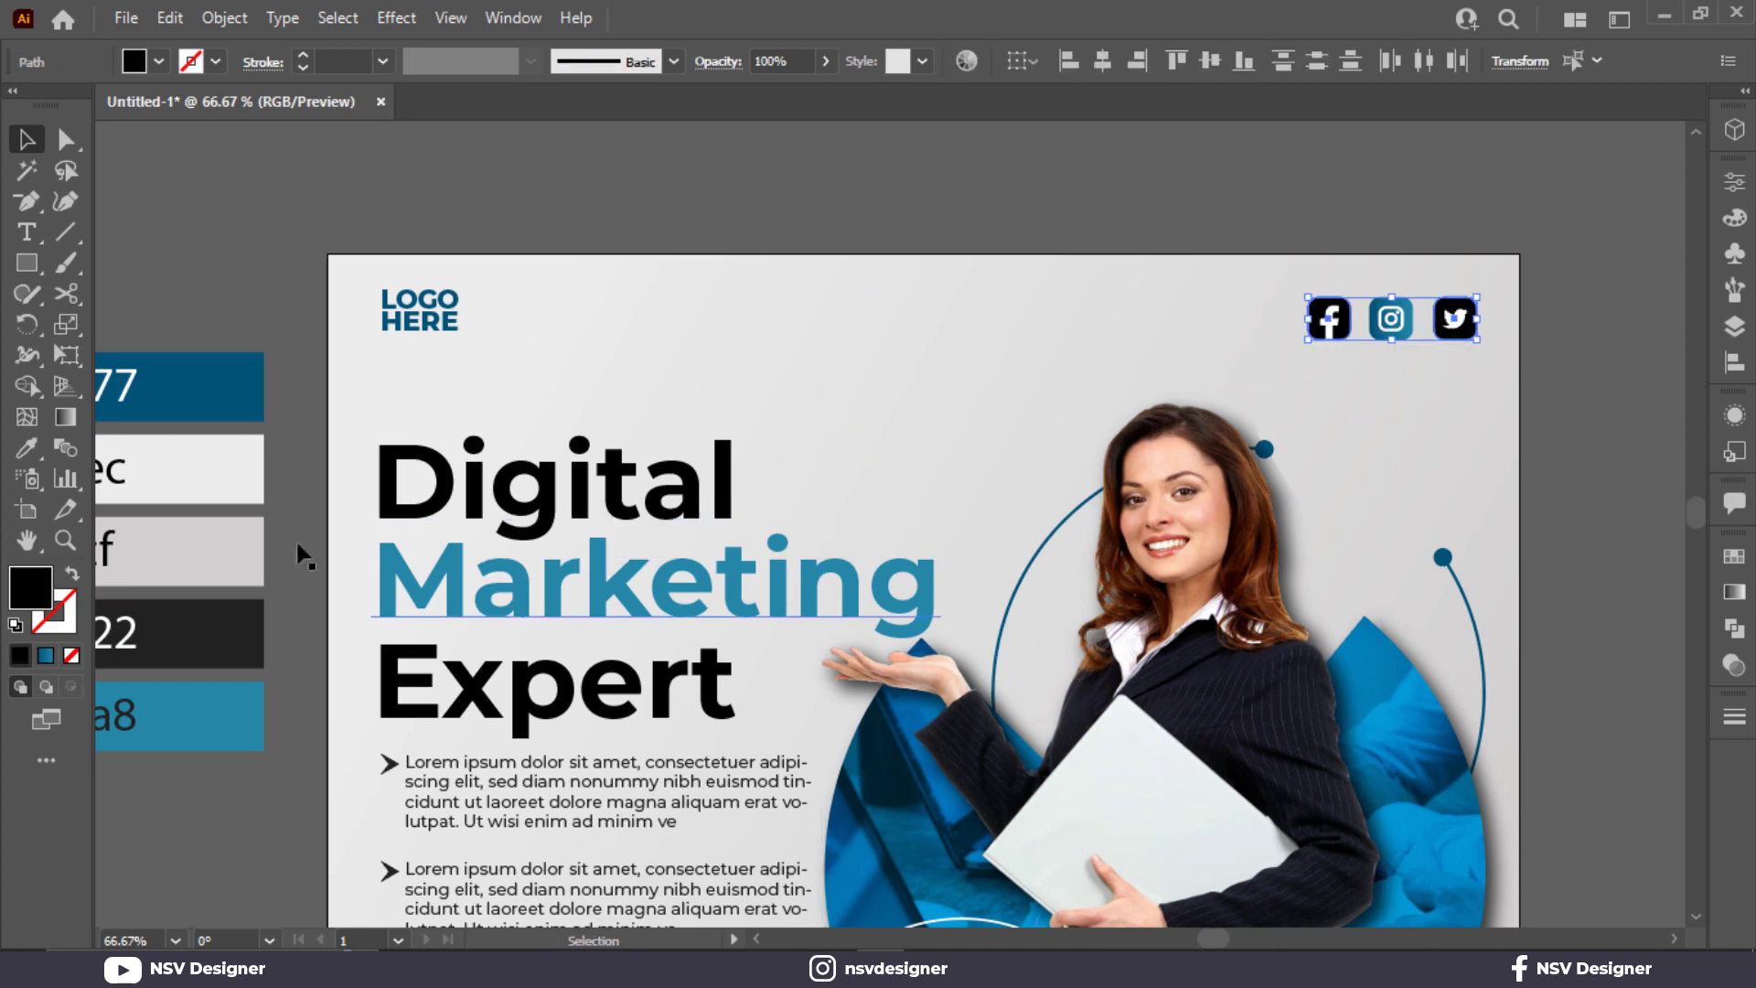
{"action": "key", "text": "i"}
{"action": "left_click", "coordinate": [195, 629]}
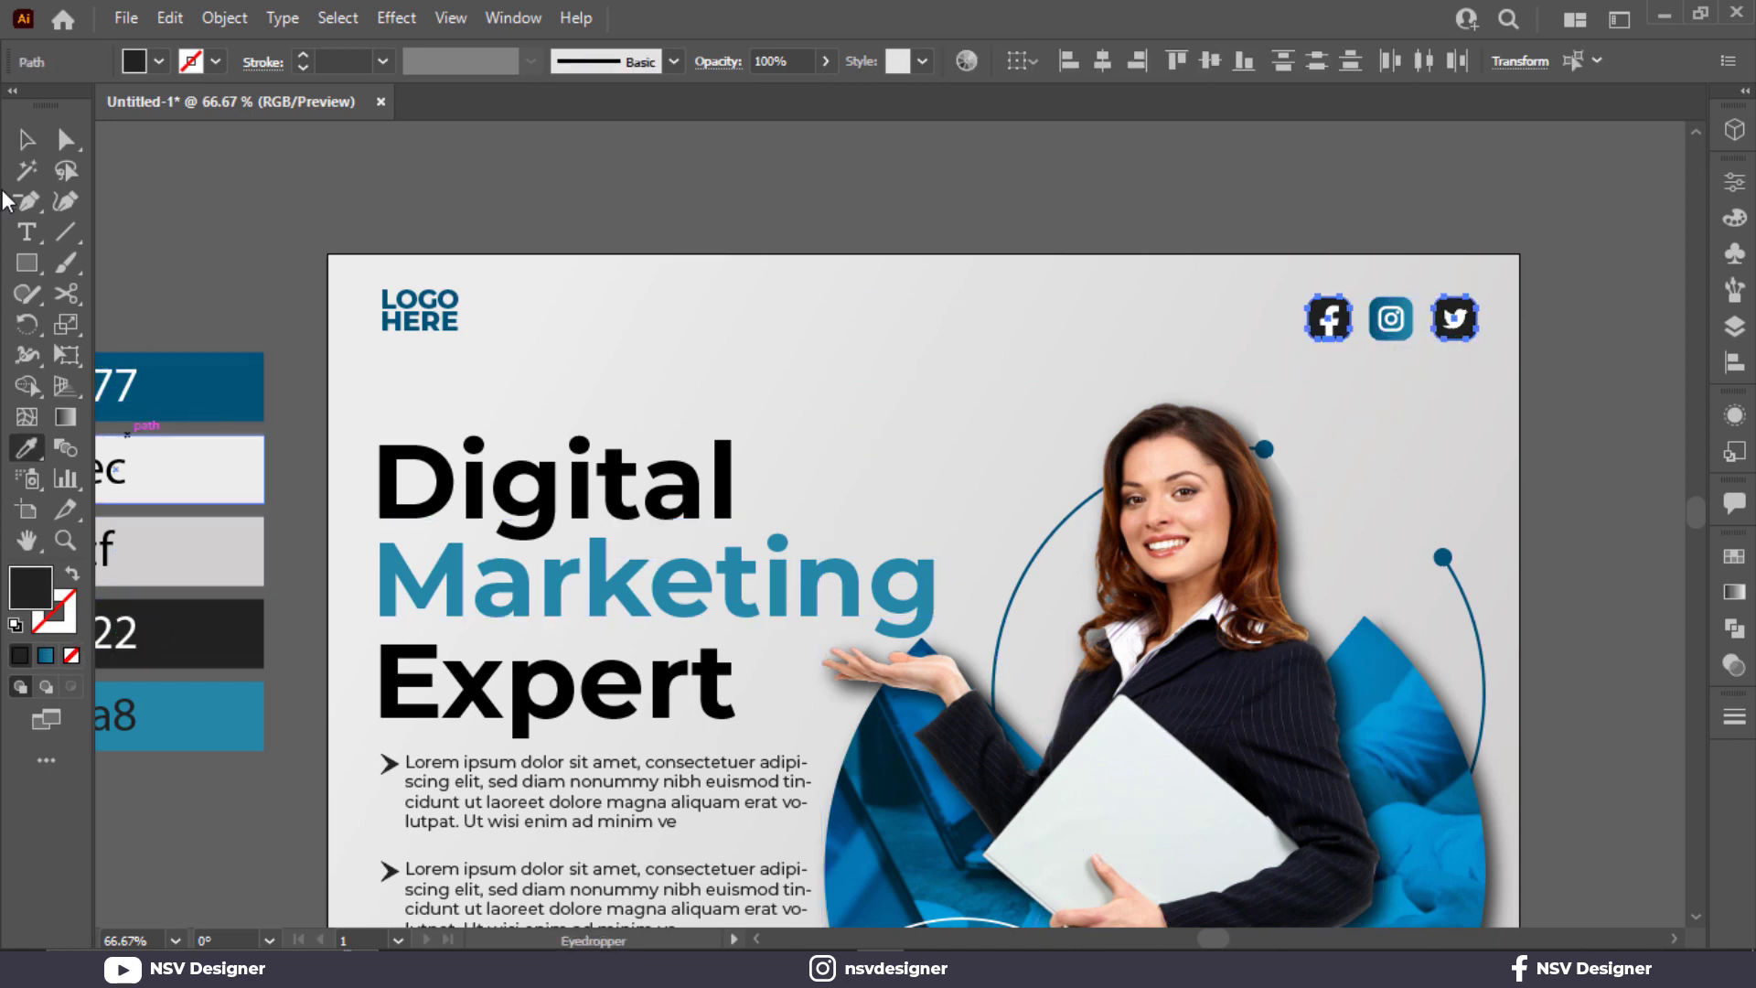
{"action": "left_click", "coordinate": [26, 140]}
{"action": "left_click", "coordinate": [1477, 233]}
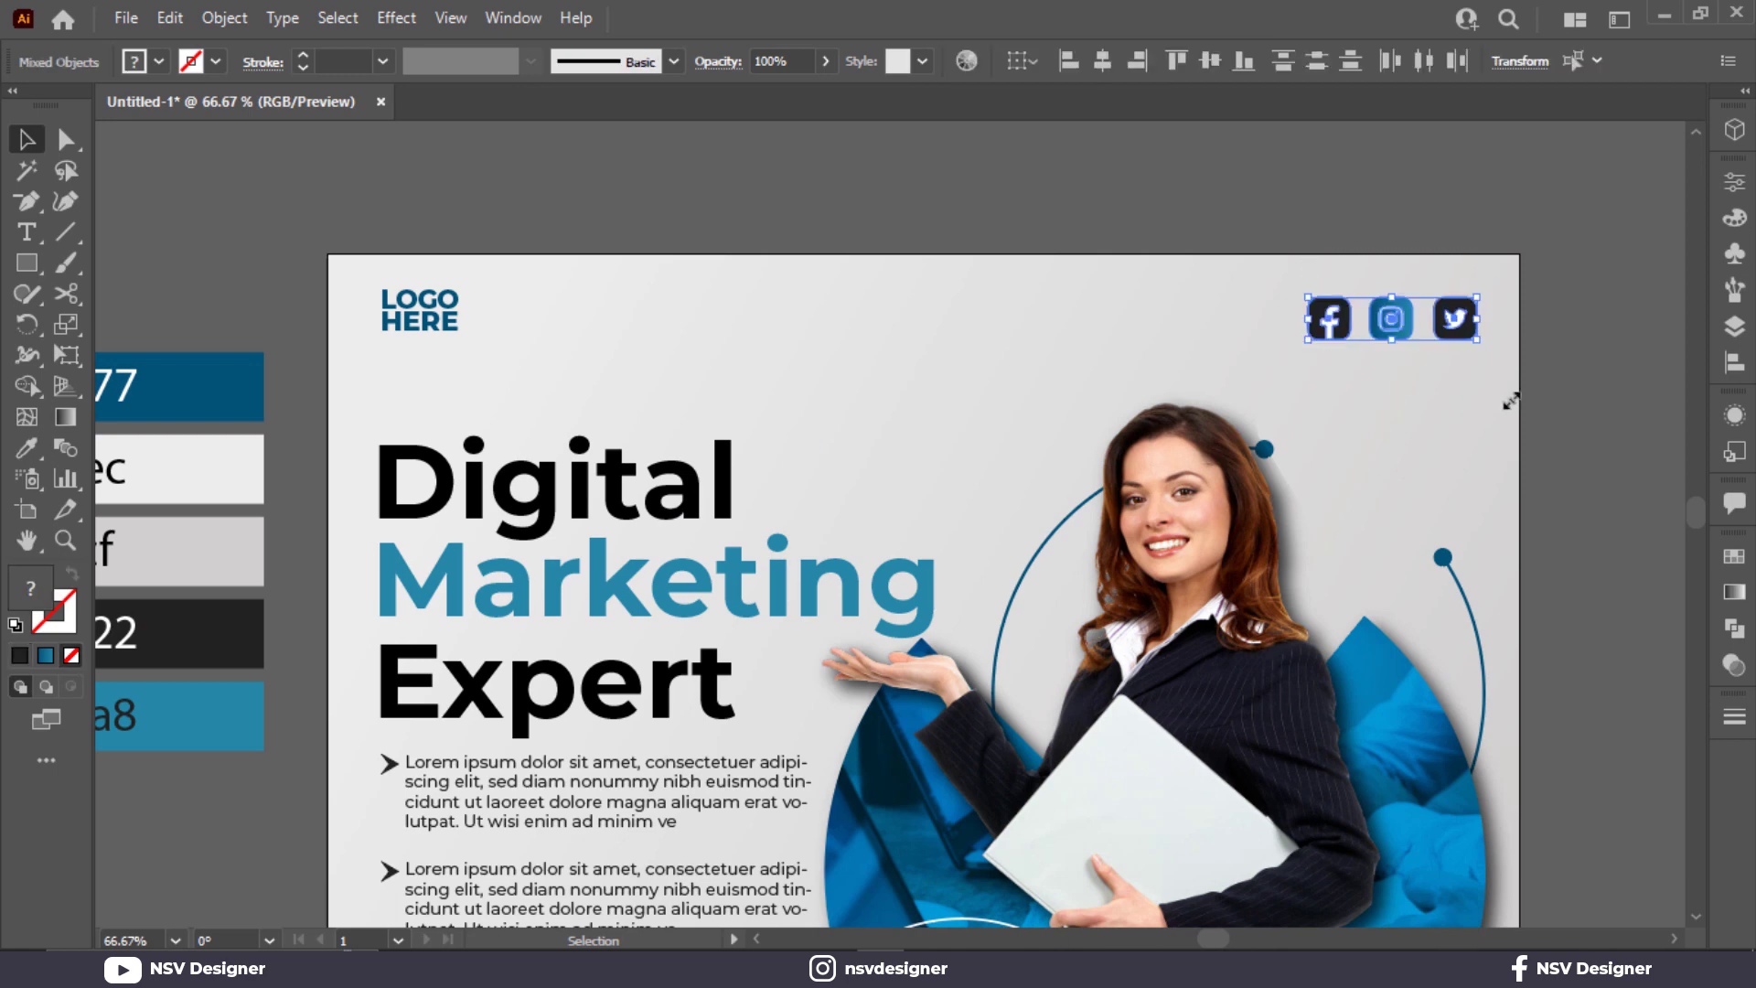
Fill the square backgrounds of the Facebook and Twitter icons with the blue gradient sampled from the Instagram icon's background.
{"action": "scroll", "coordinate": [1501, 387], "scroll_direction": "up", "scroll_amount": 2}
{"action": "scroll", "coordinate": [1501, 391], "scroll_direction": "up", "scroll_amount": 1}
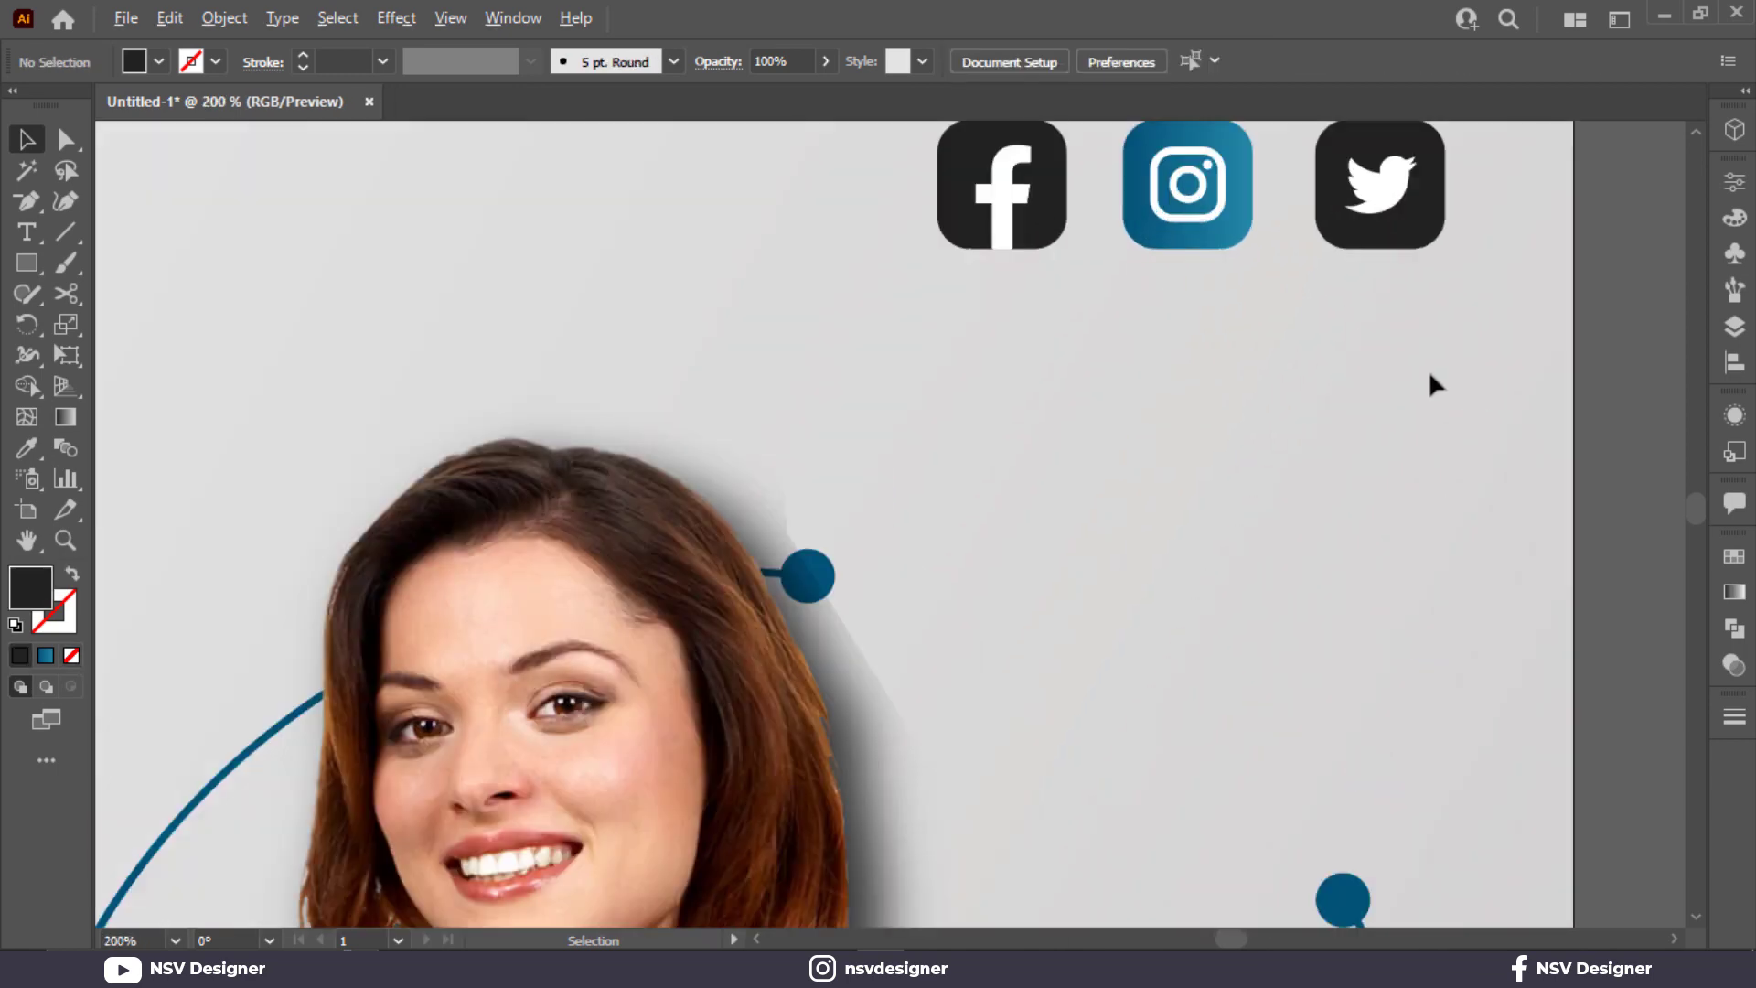
{"action": "scroll", "coordinate": [1194, 462], "scroll_direction": "up", "scroll_amount": 2}
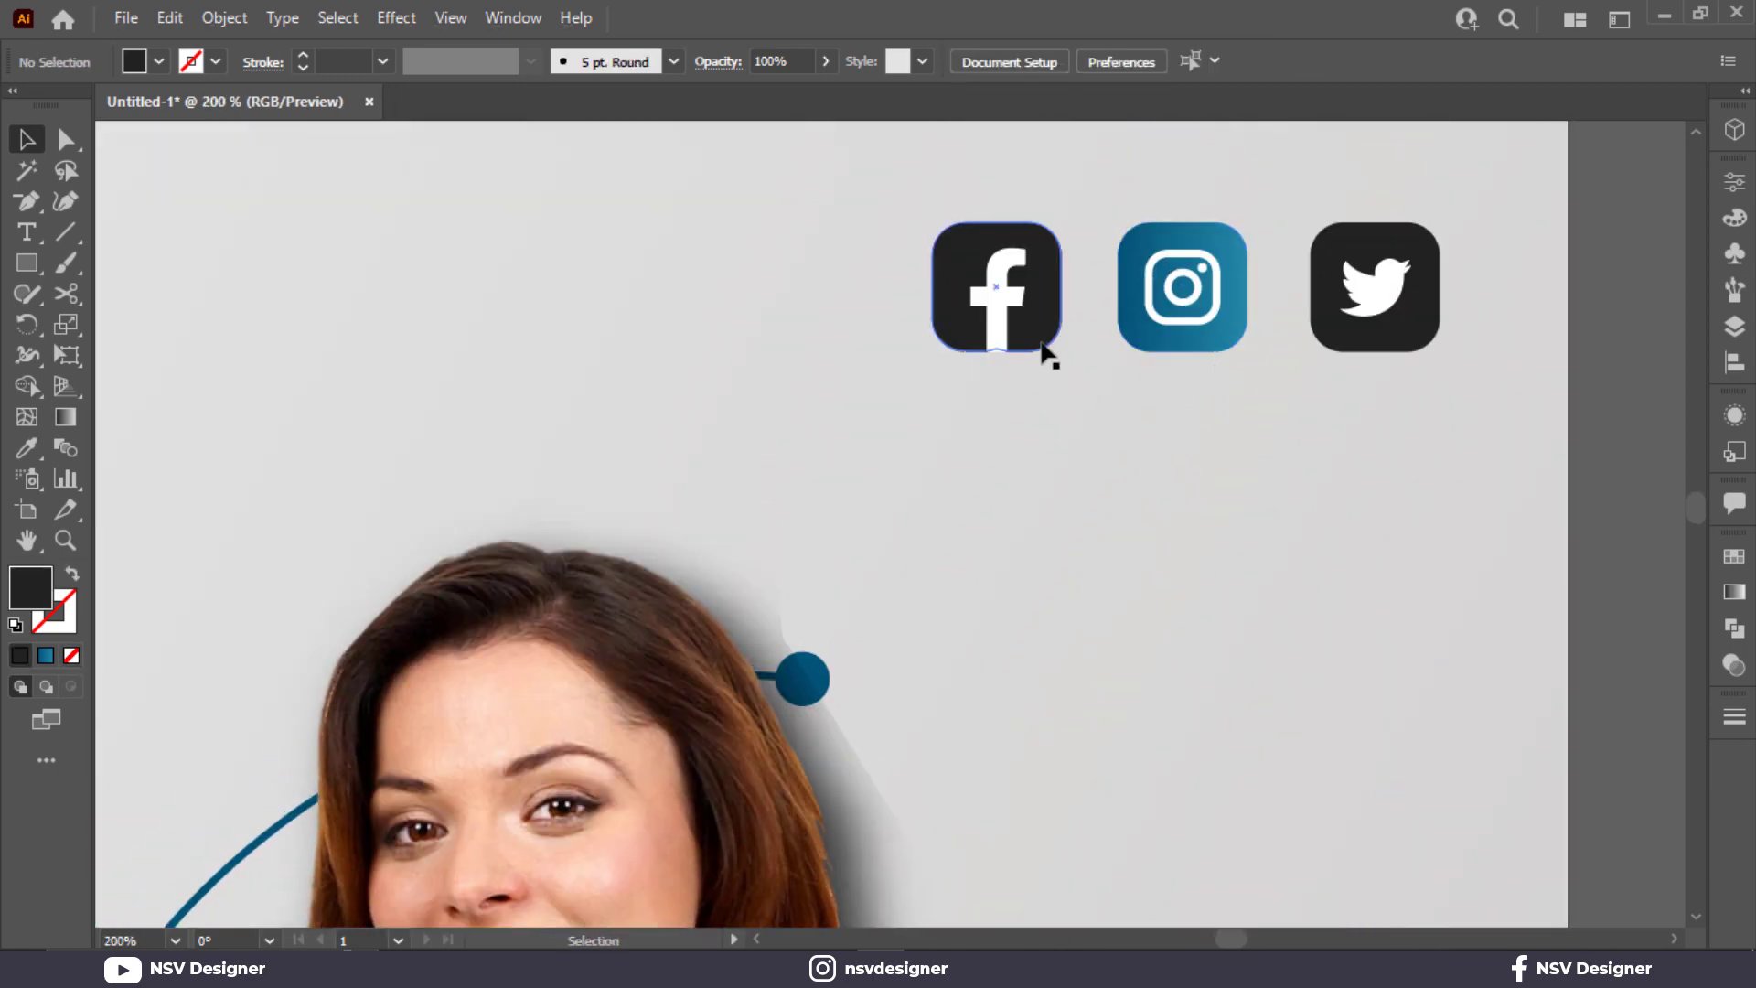
{"action": "left_click", "coordinate": [1042, 348]}
{"action": "left_click", "coordinate": [1414, 346], "text": "shift"}
{"action": "key", "text": "i"}
{"action": "left_click", "coordinate": [1247, 329]}
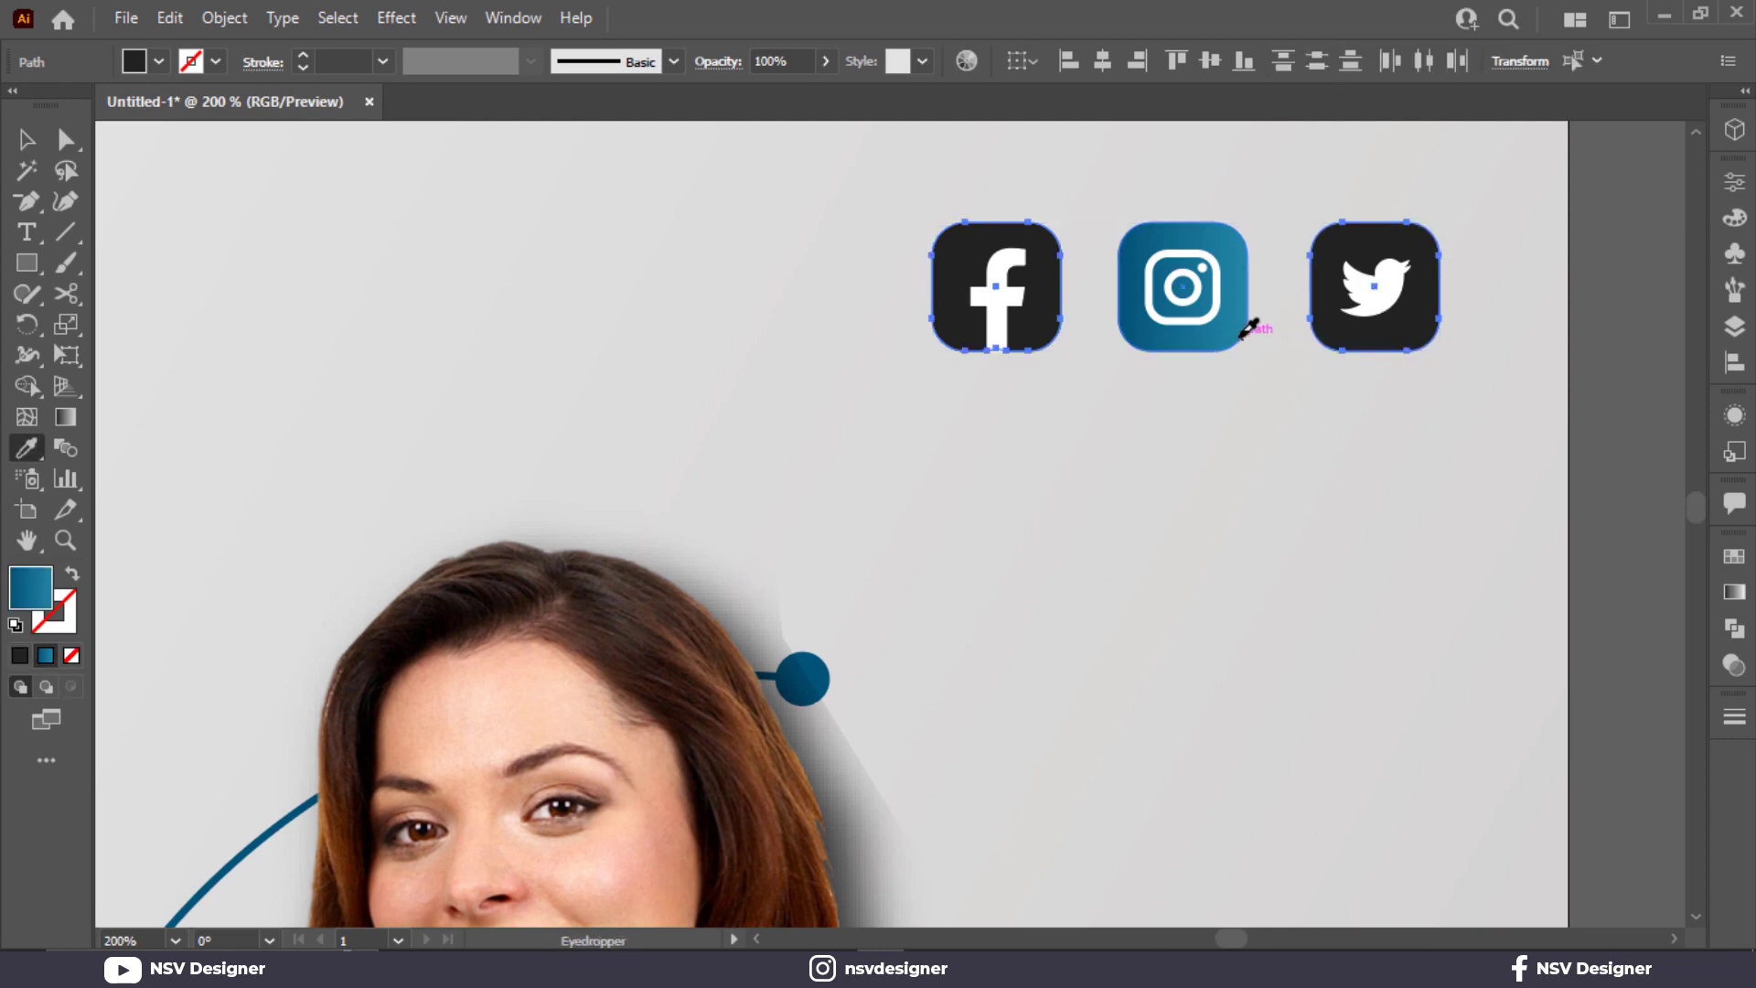
{"action": "scroll", "coordinate": [1235, 348], "scroll_direction": "down", "scroll_amount": 2}
{"action": "scroll", "coordinate": [1242, 377], "scroll_direction": "down", "scroll_amount": 4}
{"action": "key", "text": "v"}
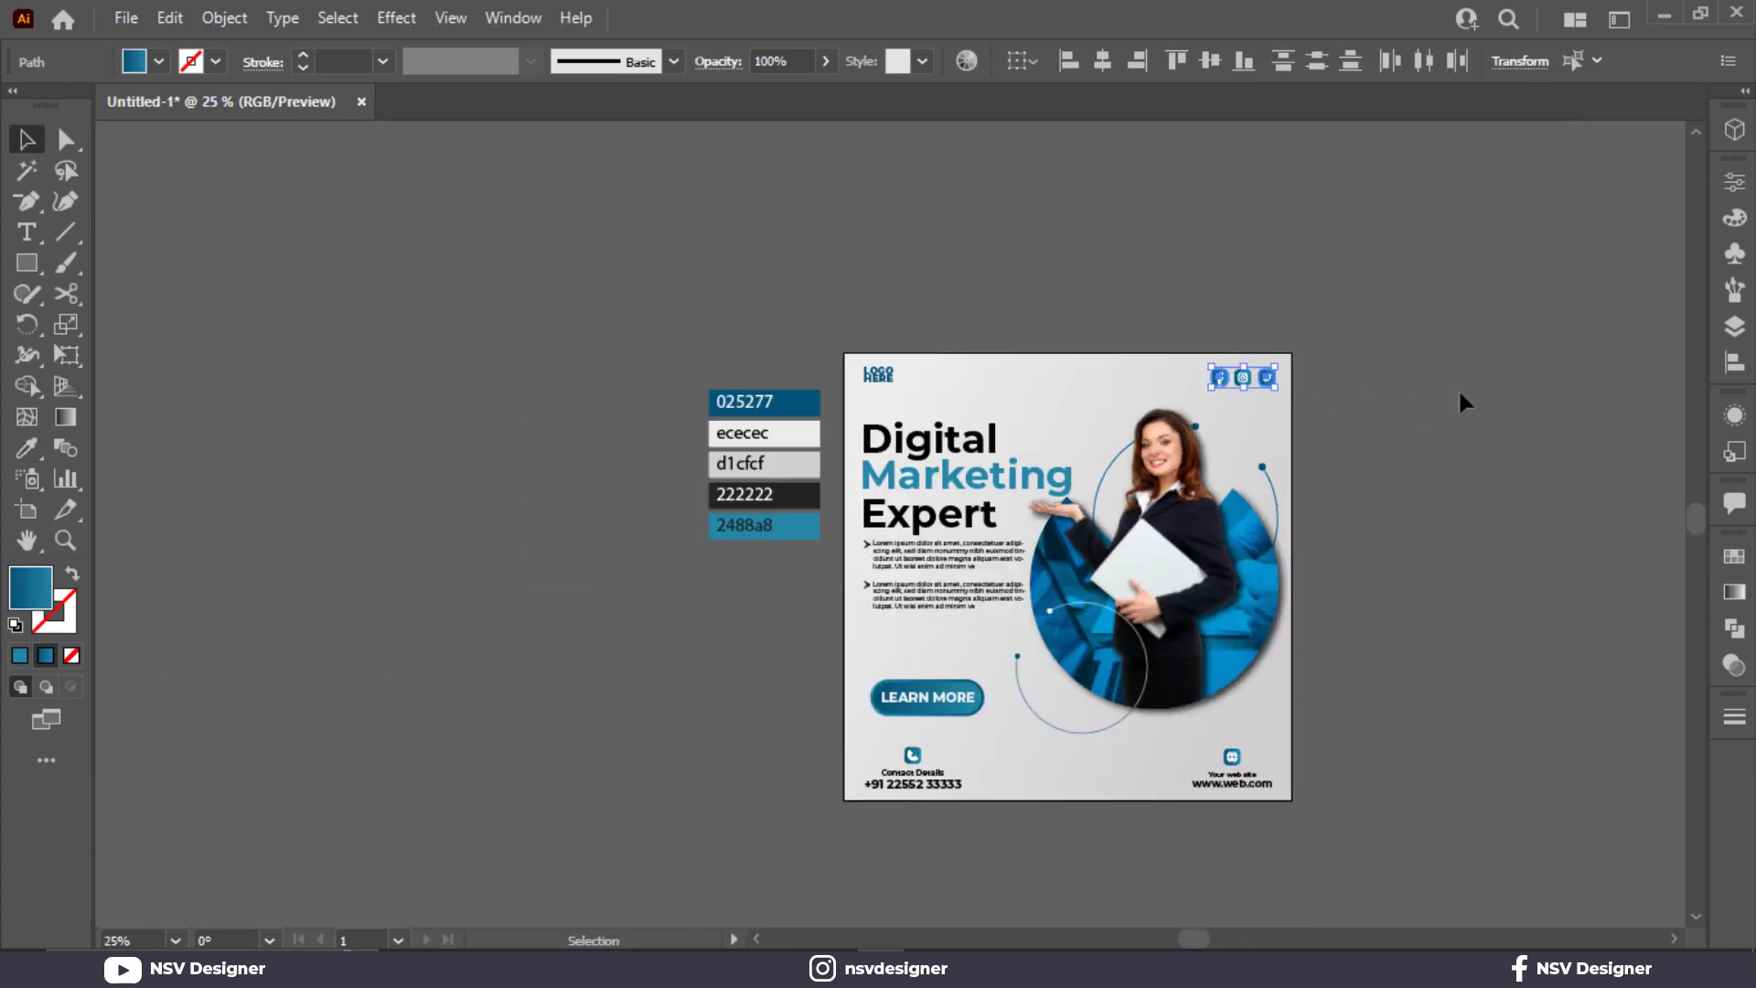
{"action": "left_click", "coordinate": [1459, 390]}
Fill the Instagram icon's square background with the dark color sampled from the 222222 swatch.
{"action": "left_click", "coordinate": [1246, 381]}
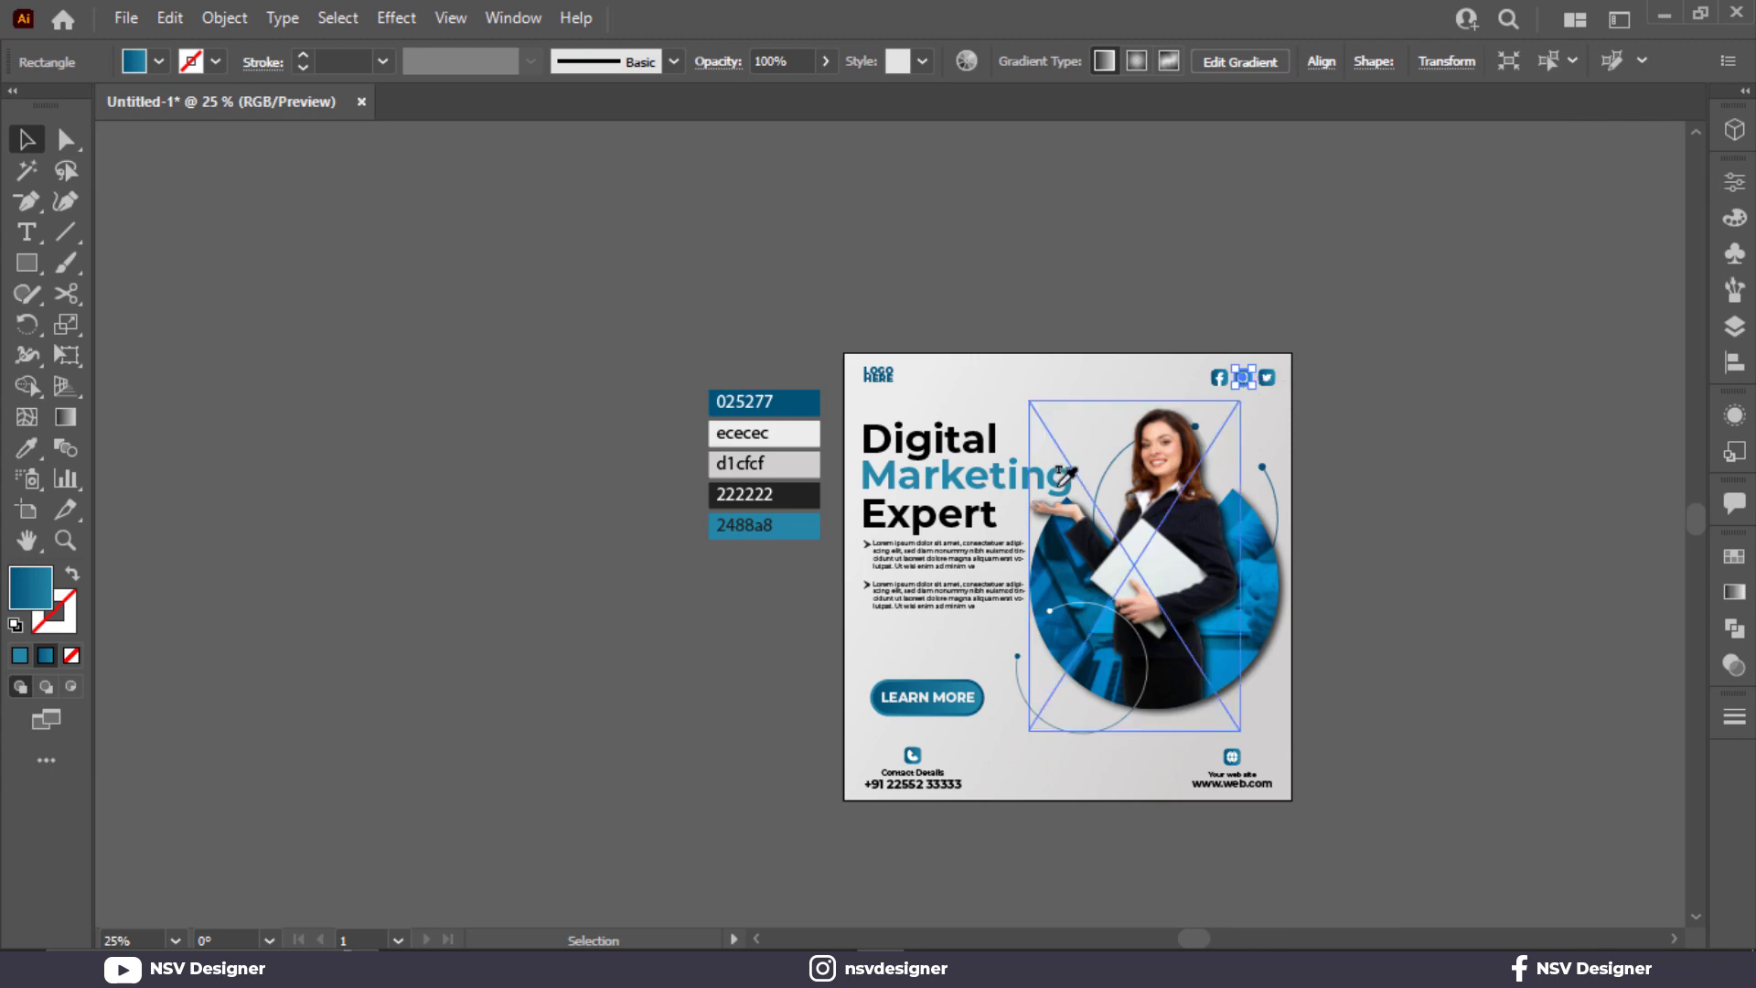
{"action": "key", "text": "i"}
{"action": "left_click", "coordinate": [765, 494]}
{"action": "key", "text": "v"}
{"action": "left_click", "coordinate": [1498, 443]}
Group the three social media icons and align the group with the LOGO HERE text on their vertical centers.
{"action": "scroll", "coordinate": [1266, 360], "scroll_direction": "up", "scroll_amount": 3}
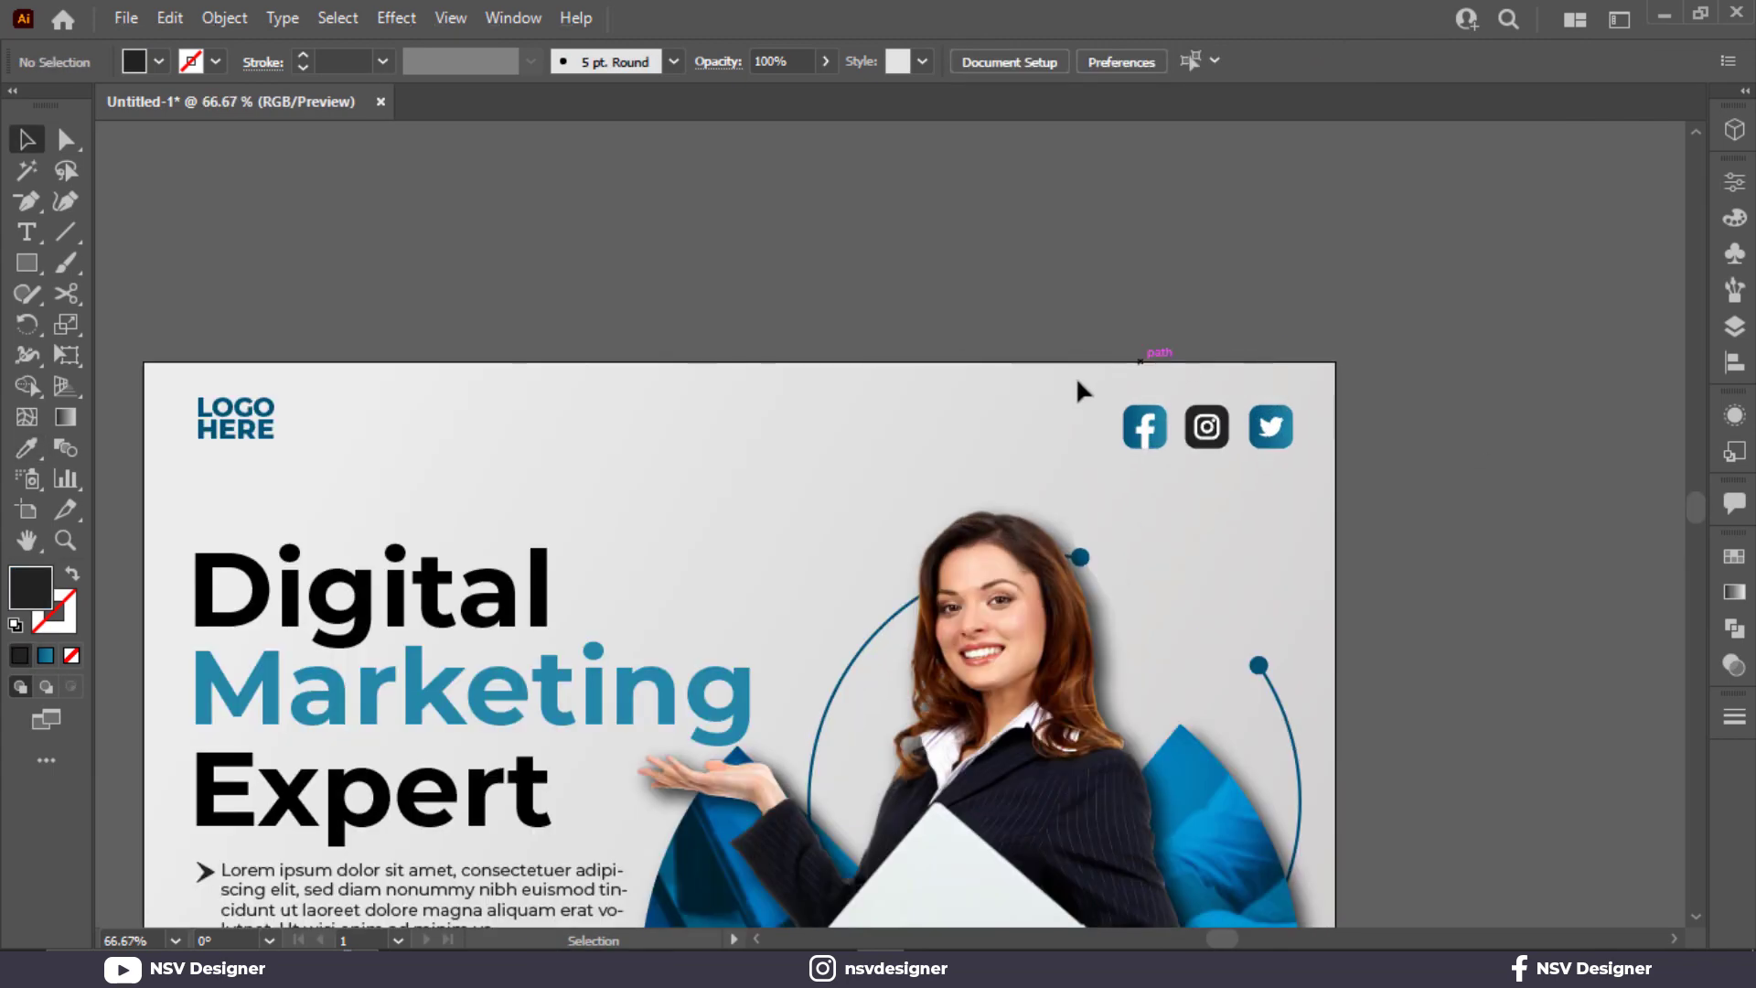
{"action": "left_click_drag", "start_coordinate": [1077, 379], "coordinate": [1439, 484]}
{"action": "key", "text": "ctrl+g"}
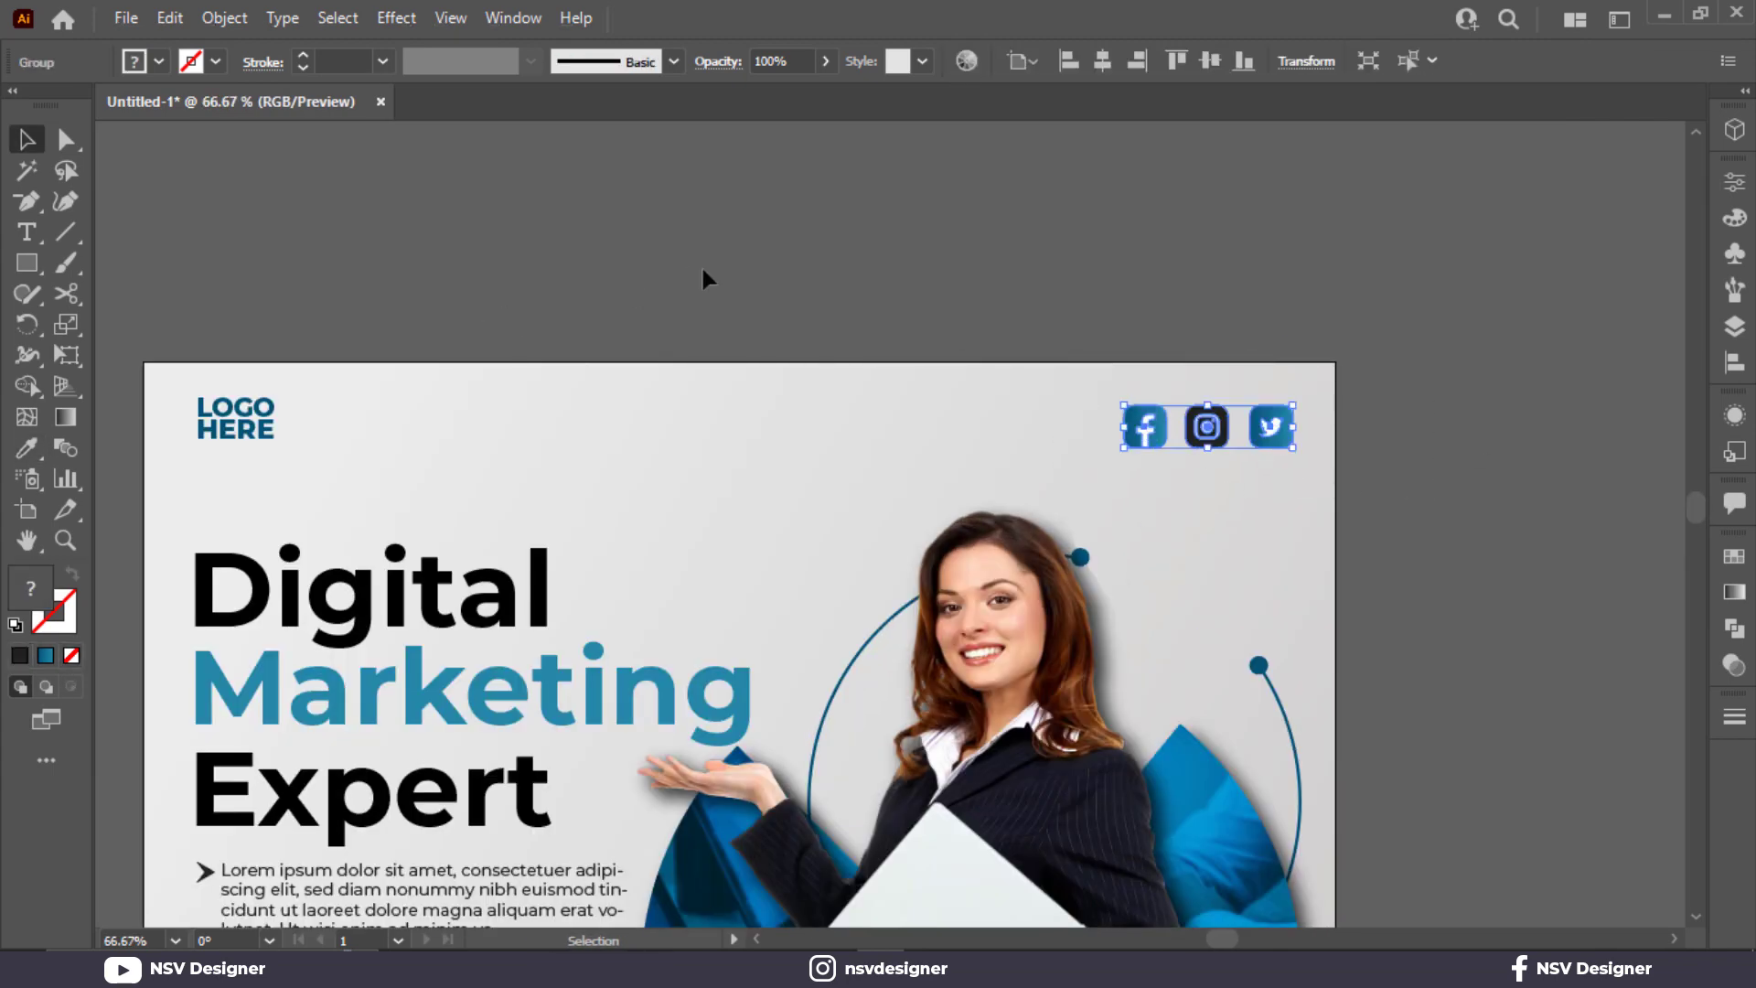
{"action": "left_click", "coordinate": [257, 424]}
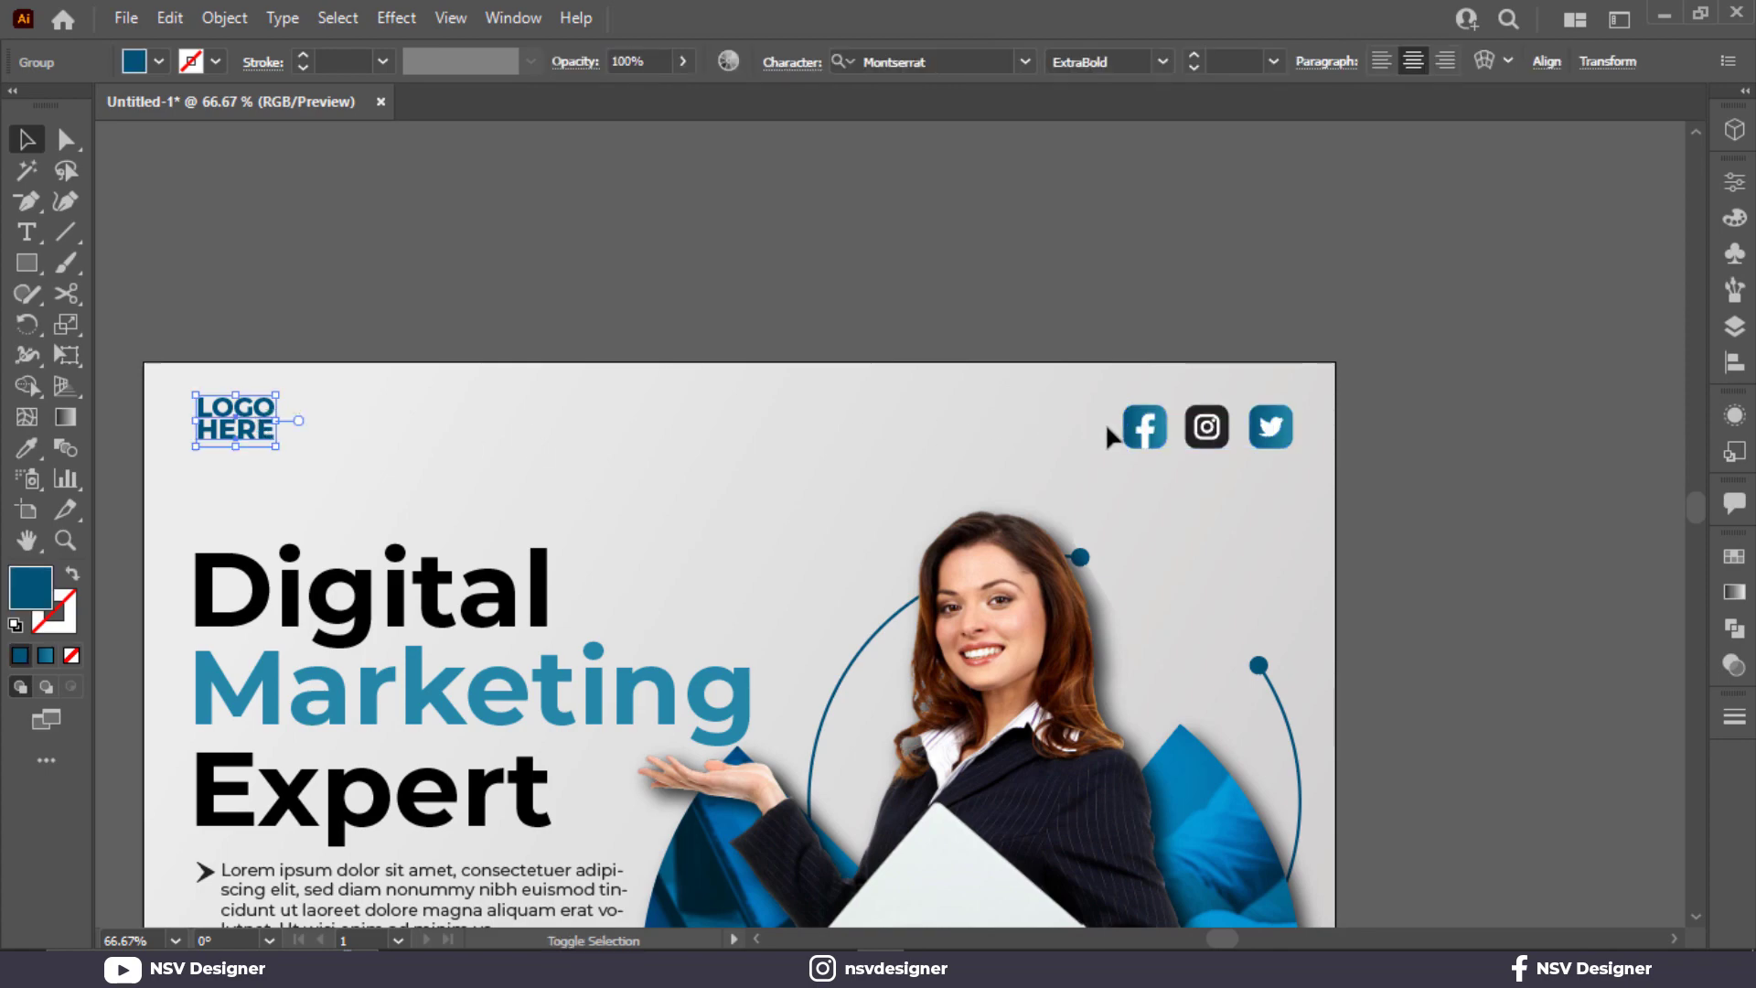
{"action": "left_click", "coordinate": [1134, 425], "text": "shift"}
{"action": "left_click", "coordinate": [972, 62]}
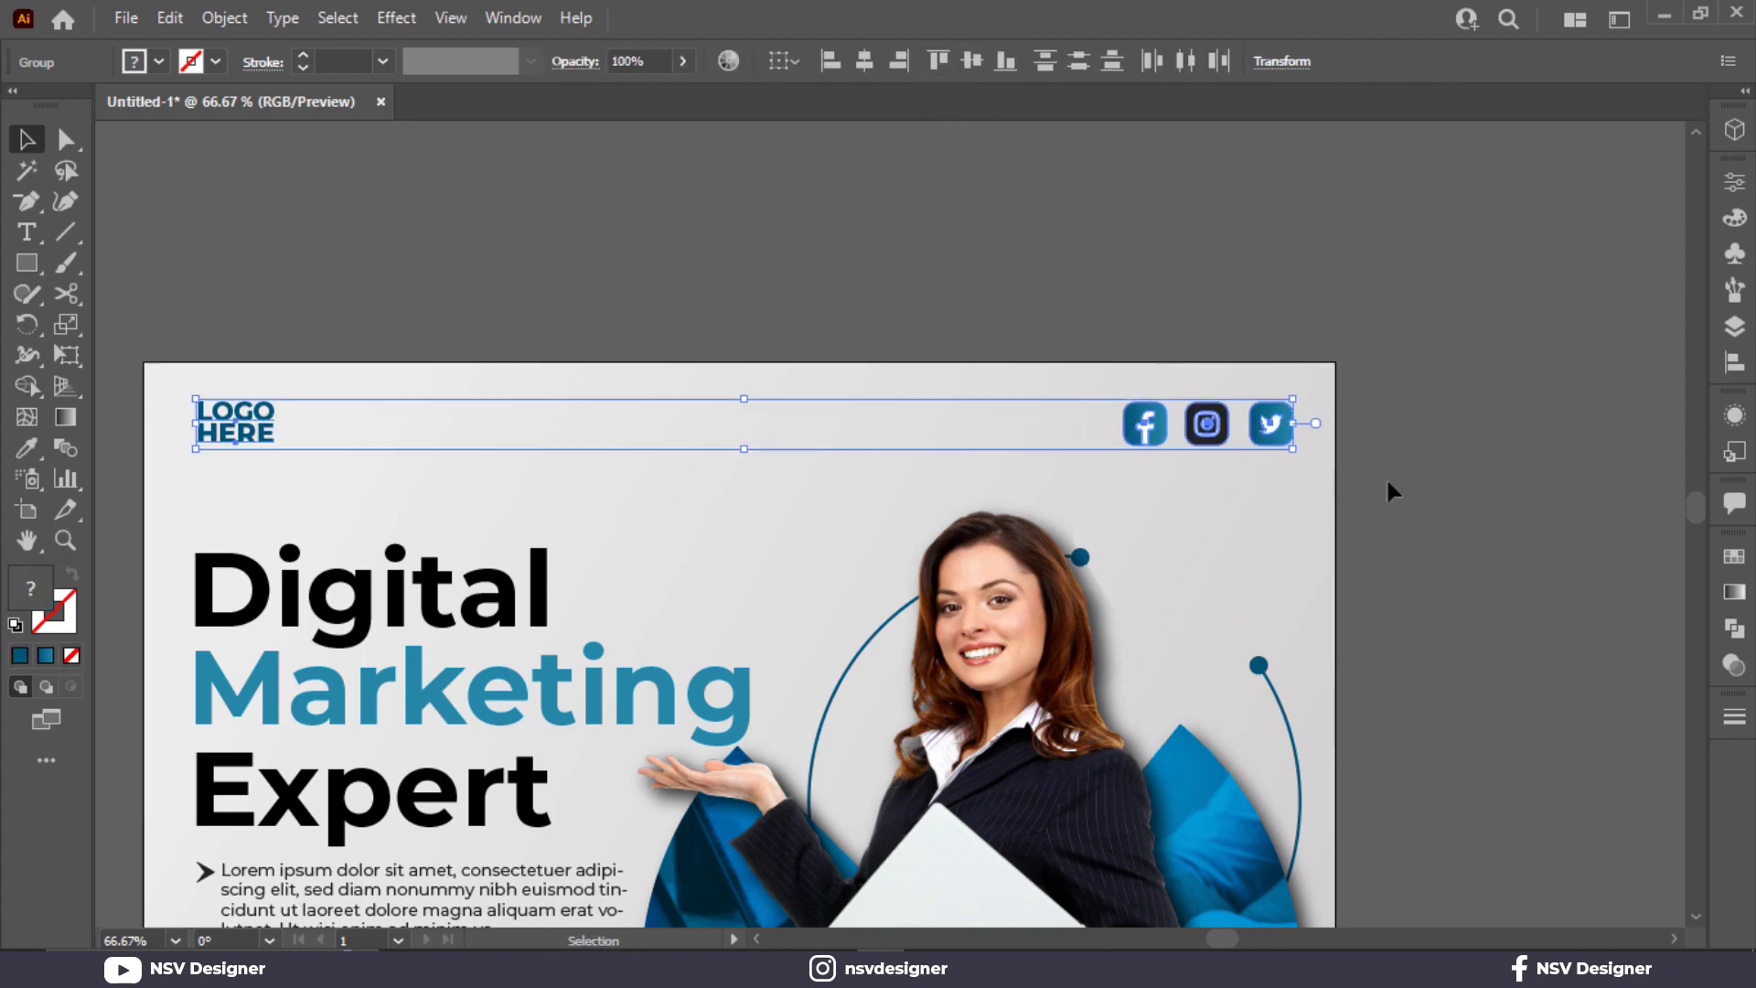
Align the website block's right edge with the right edge of the social media icon group.
{"action": "scroll", "coordinate": [1386, 479], "scroll_direction": "down", "scroll_amount": 1}
{"action": "left_click", "coordinate": [1300, 397]}
{"action": "left_click", "coordinate": [1289, 397]}
{"action": "scroll", "coordinate": [1308, 402], "scroll_direction": "down", "scroll_amount": 19}
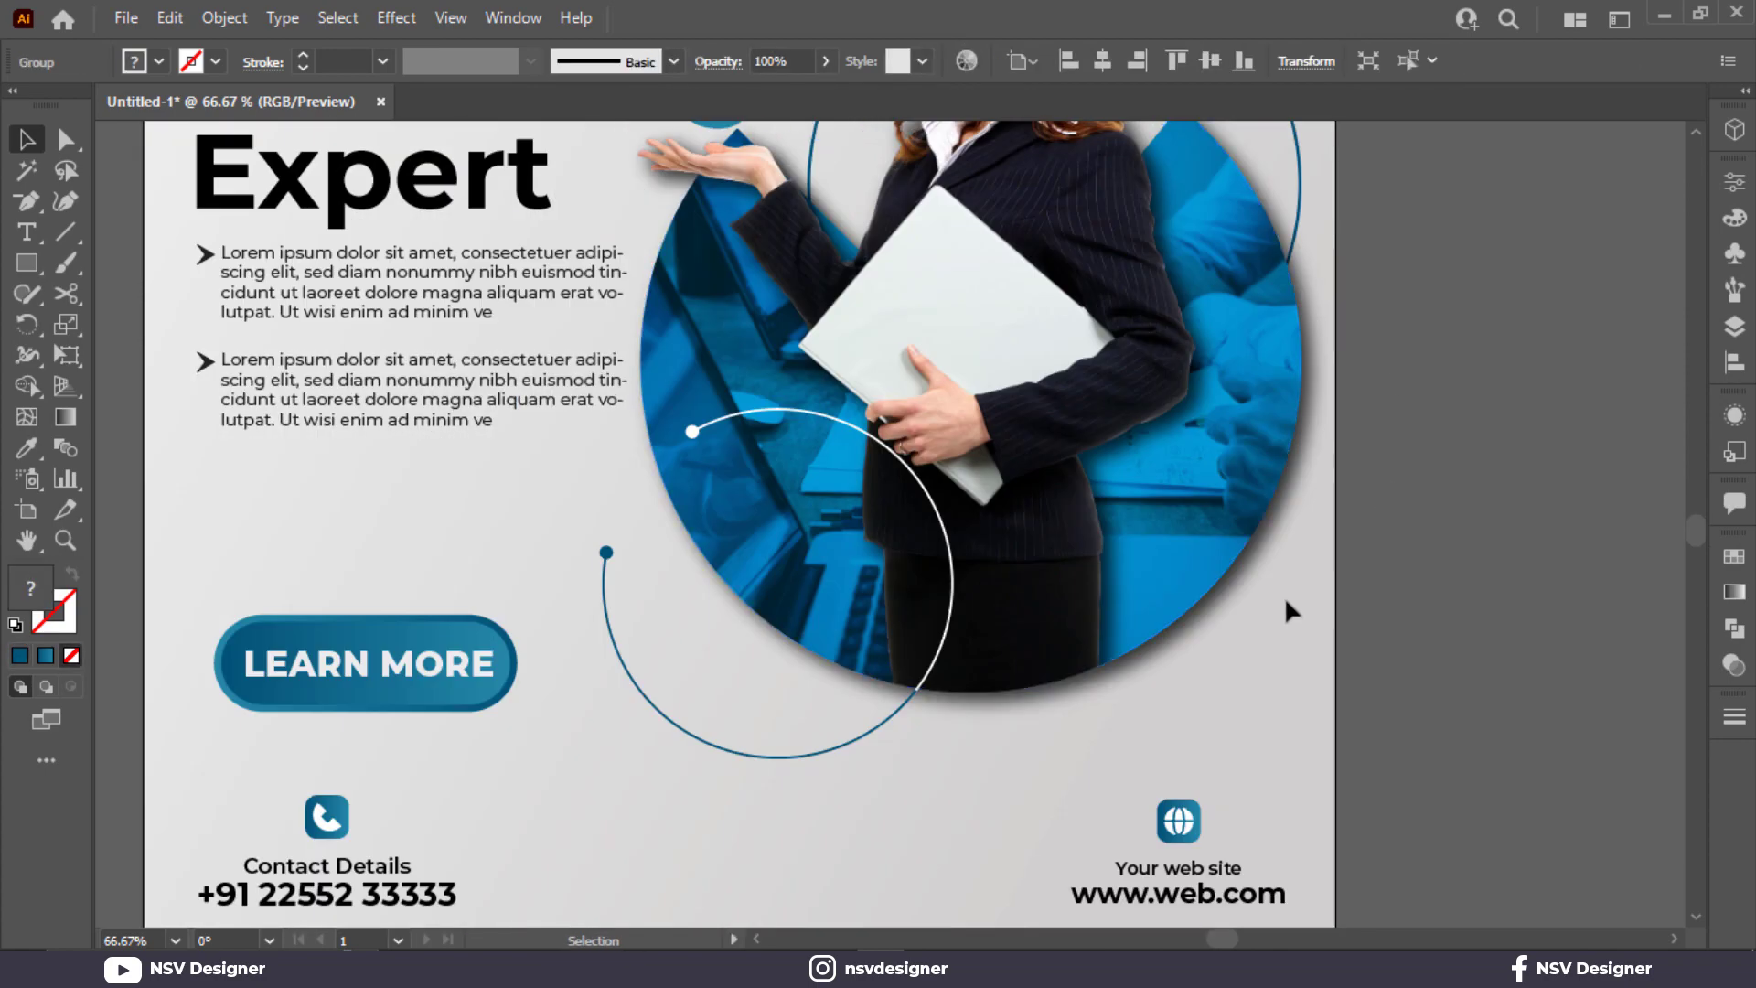
{"action": "scroll", "coordinate": [1285, 600], "scroll_direction": "down", "scroll_amount": 3}
{"action": "left_click", "coordinate": [1235, 713], "text": "shift"}
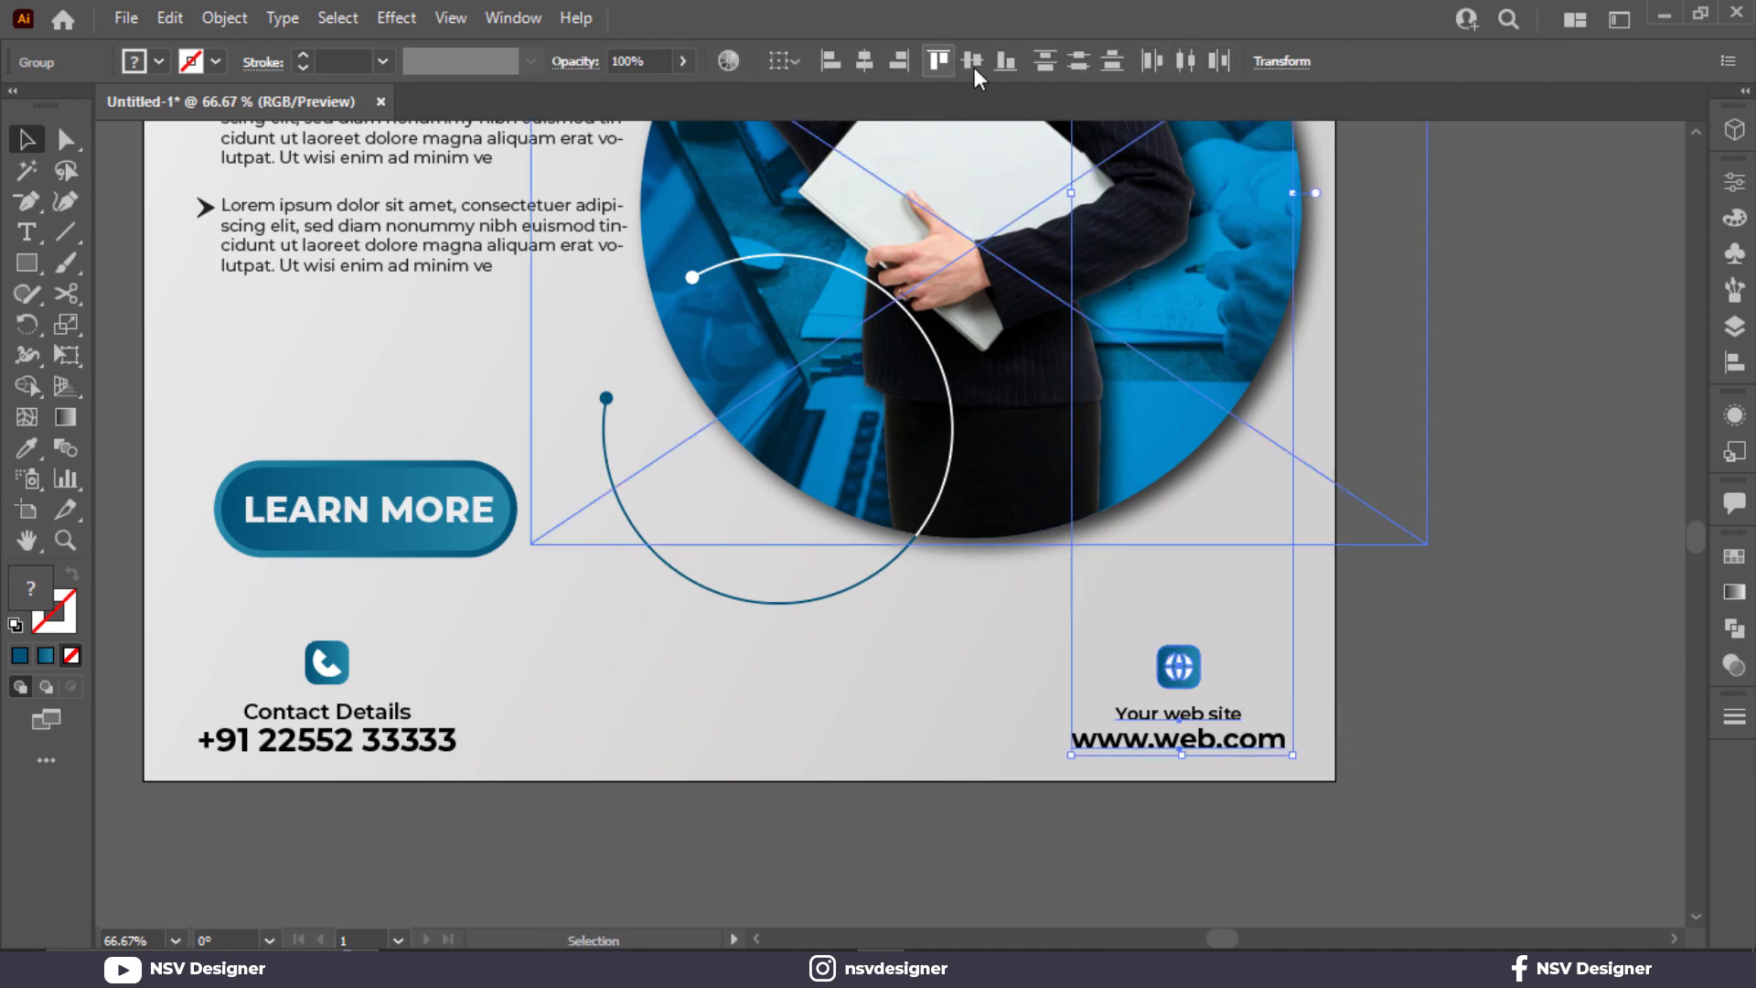
{"action": "left_click", "coordinate": [1006, 62]}
{"action": "key", "text": "ctrl+z"}
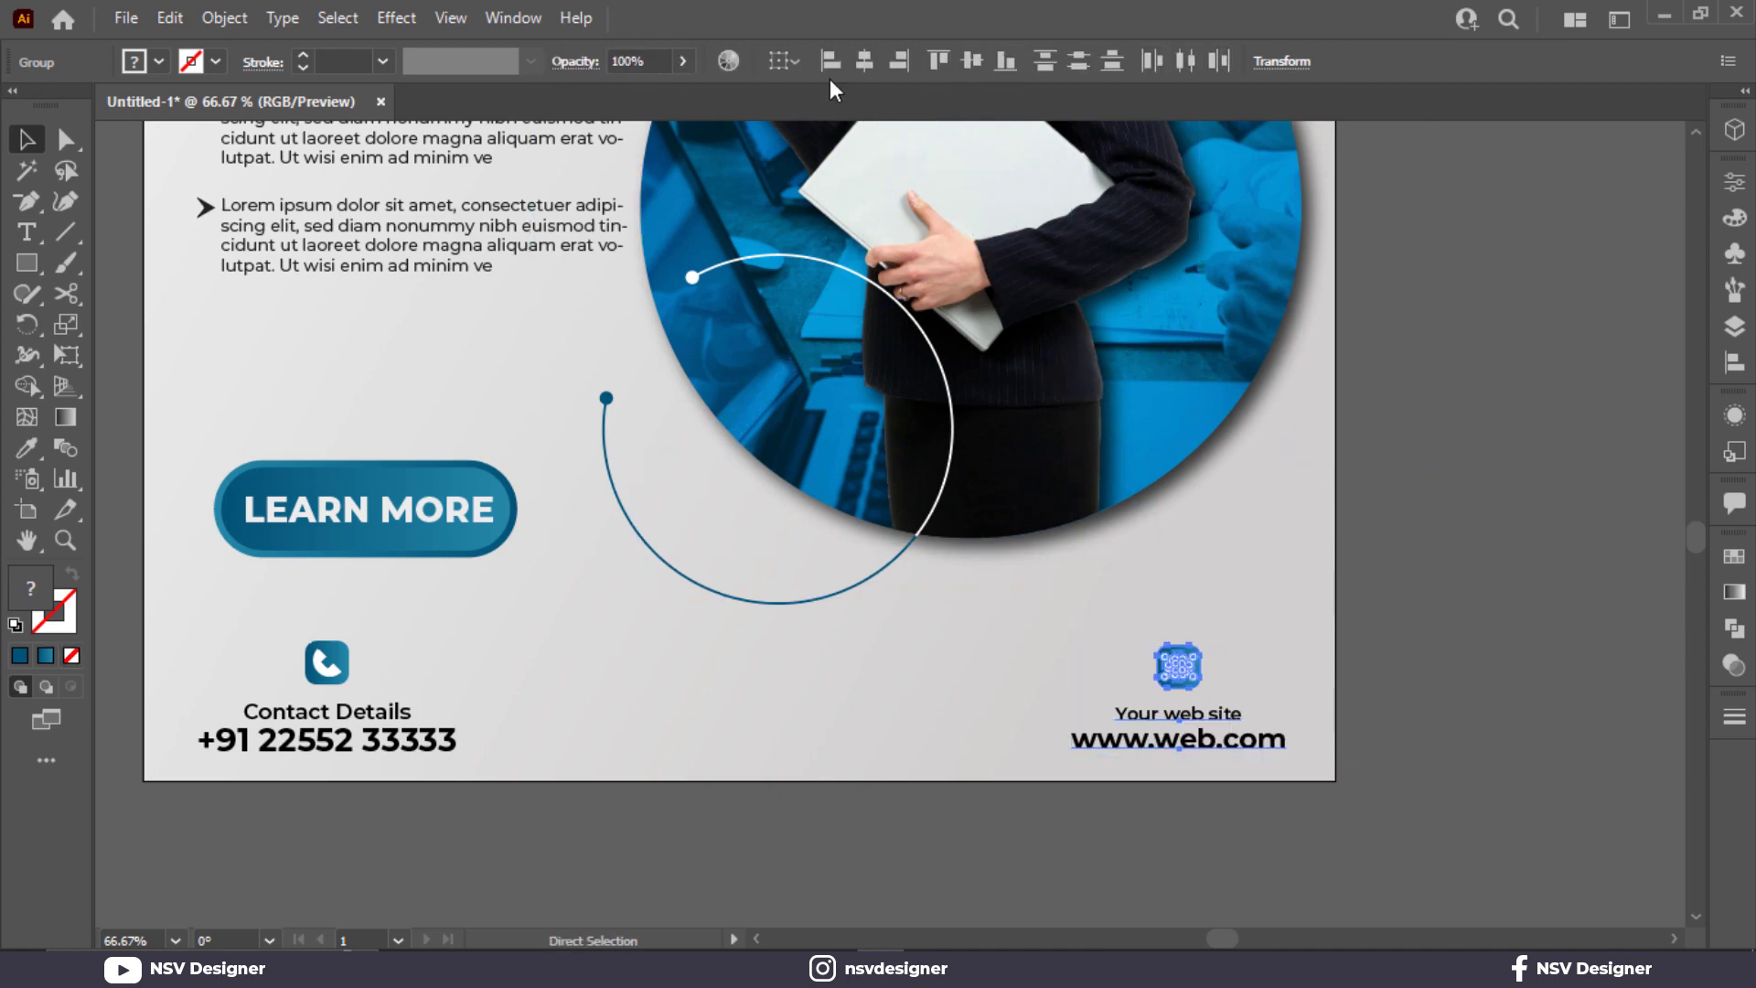
{"action": "left_click", "coordinate": [891, 69]}
{"action": "left_click", "coordinate": [1399, 551]}
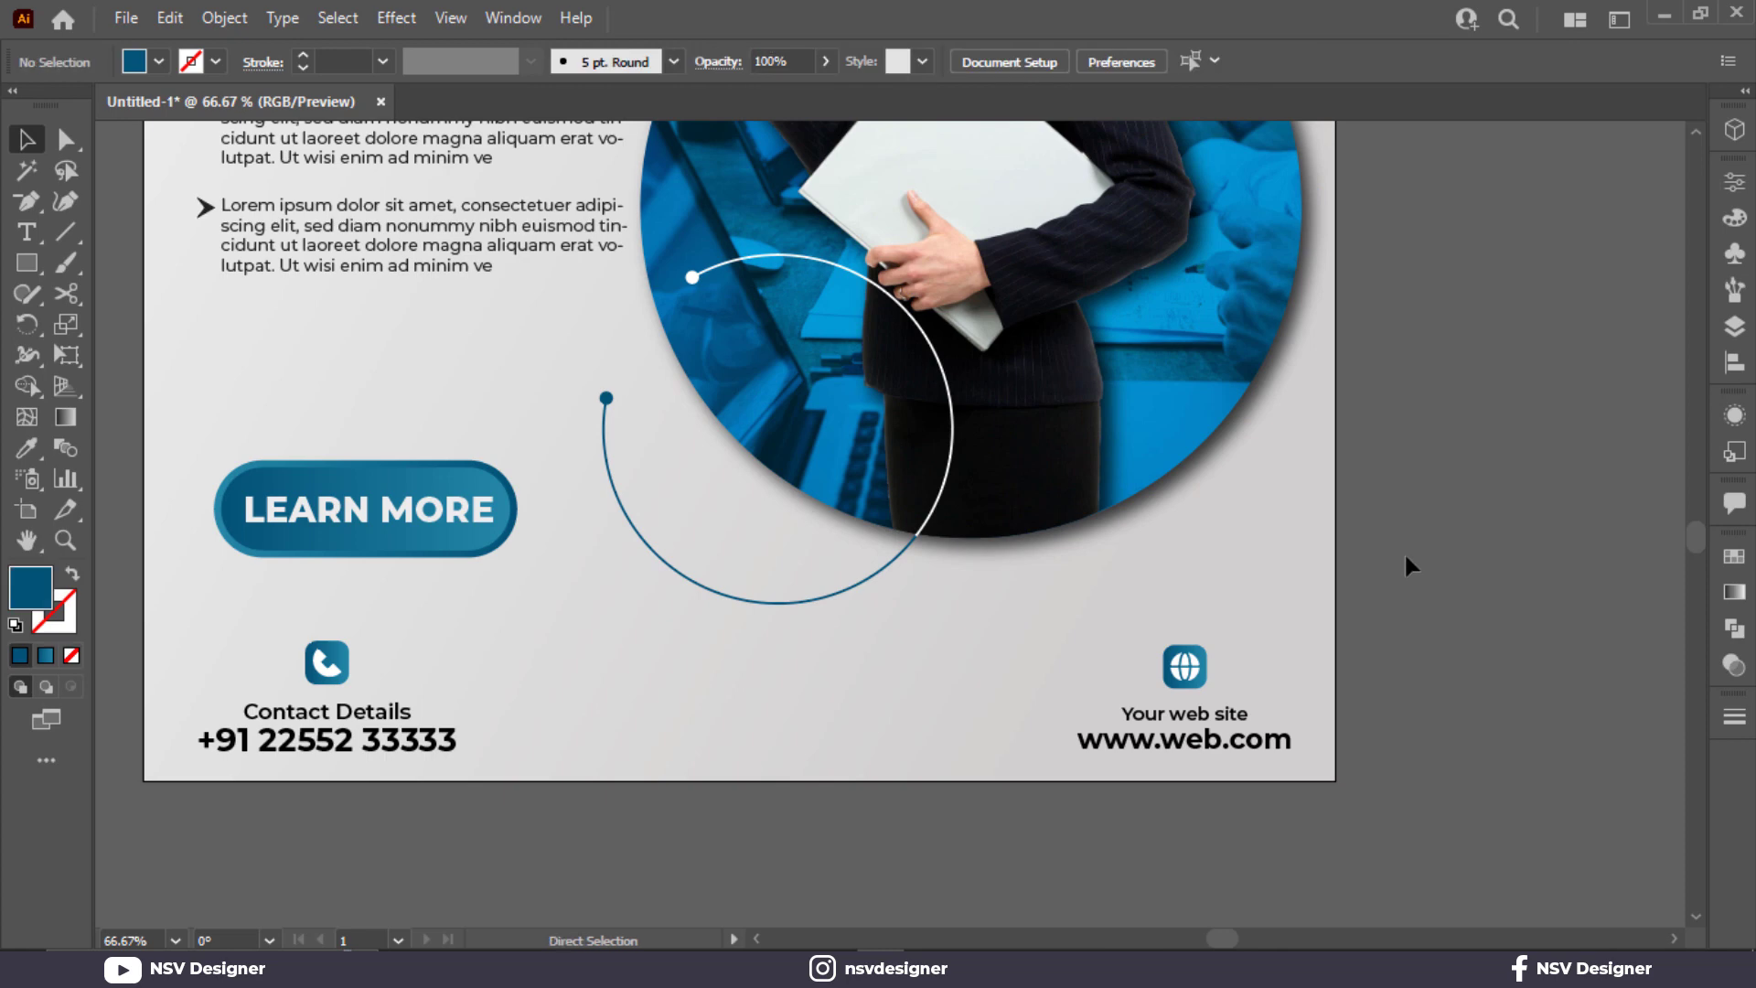
Move the LEARN MORE button slightly upward, away from the contact details.
{"action": "scroll", "coordinate": [185, 514], "scroll_direction": "down", "scroll_amount": 4}
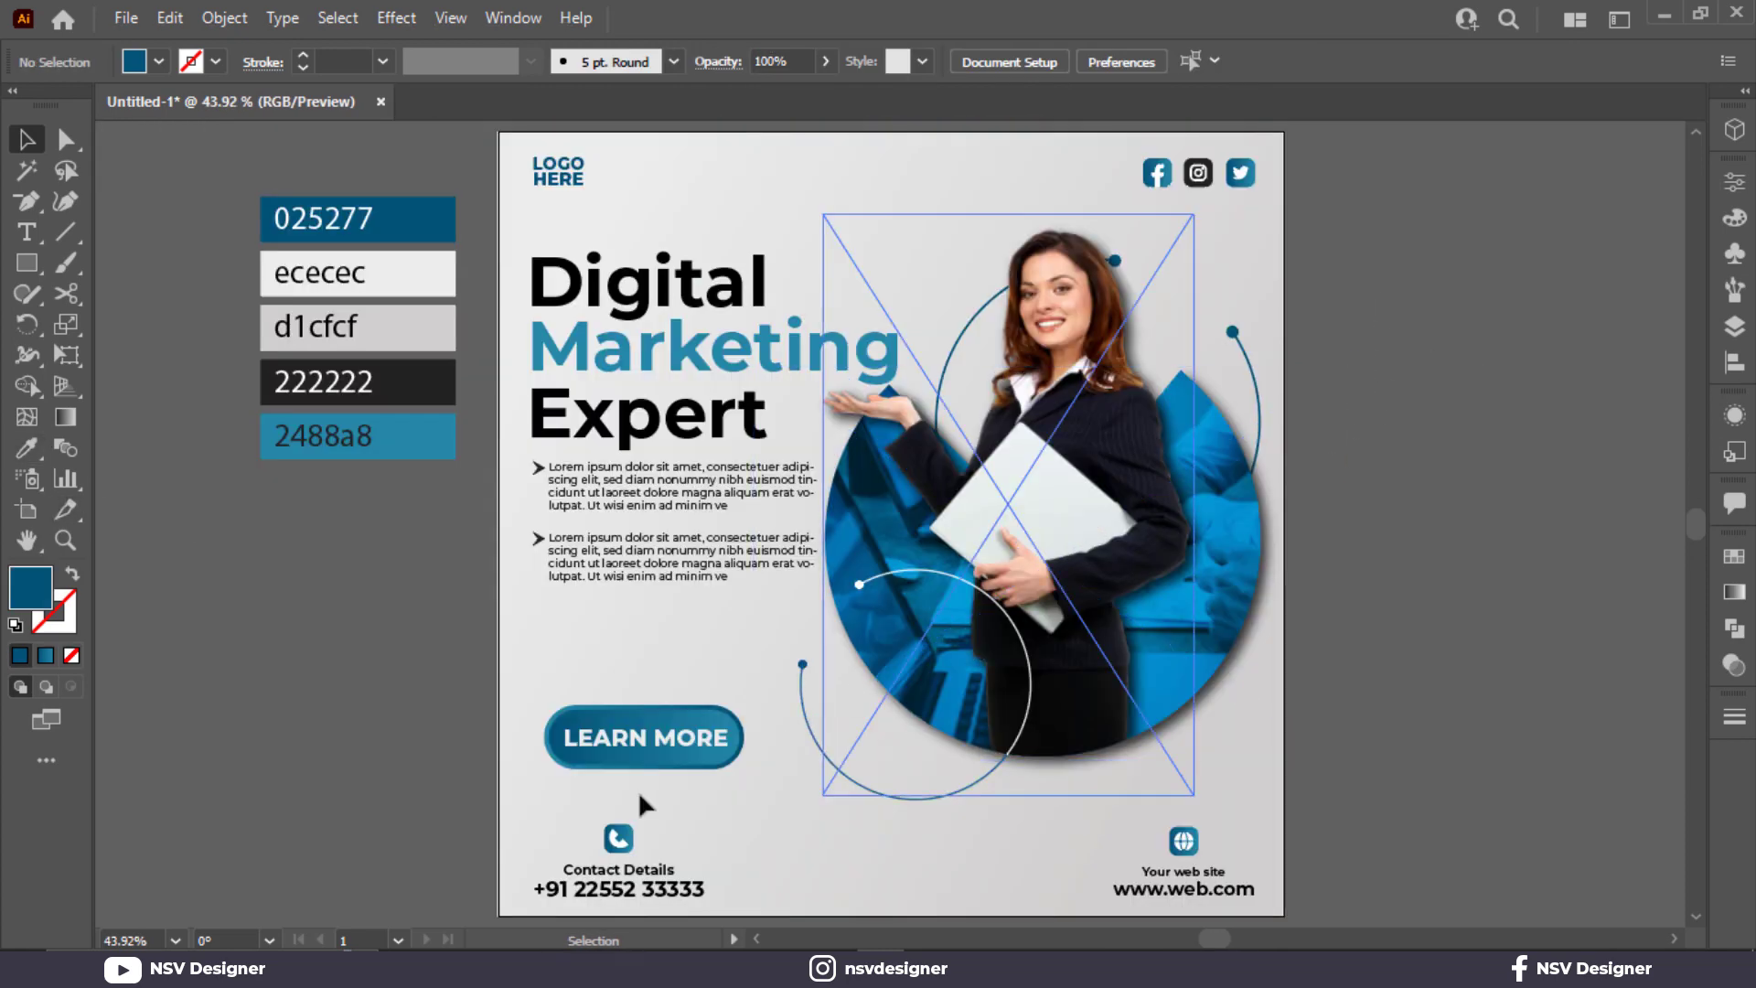
{"action": "left_click_drag", "start_coordinate": [672, 741], "coordinate": [670, 731]}
{"action": "left_click", "coordinate": [385, 694]}
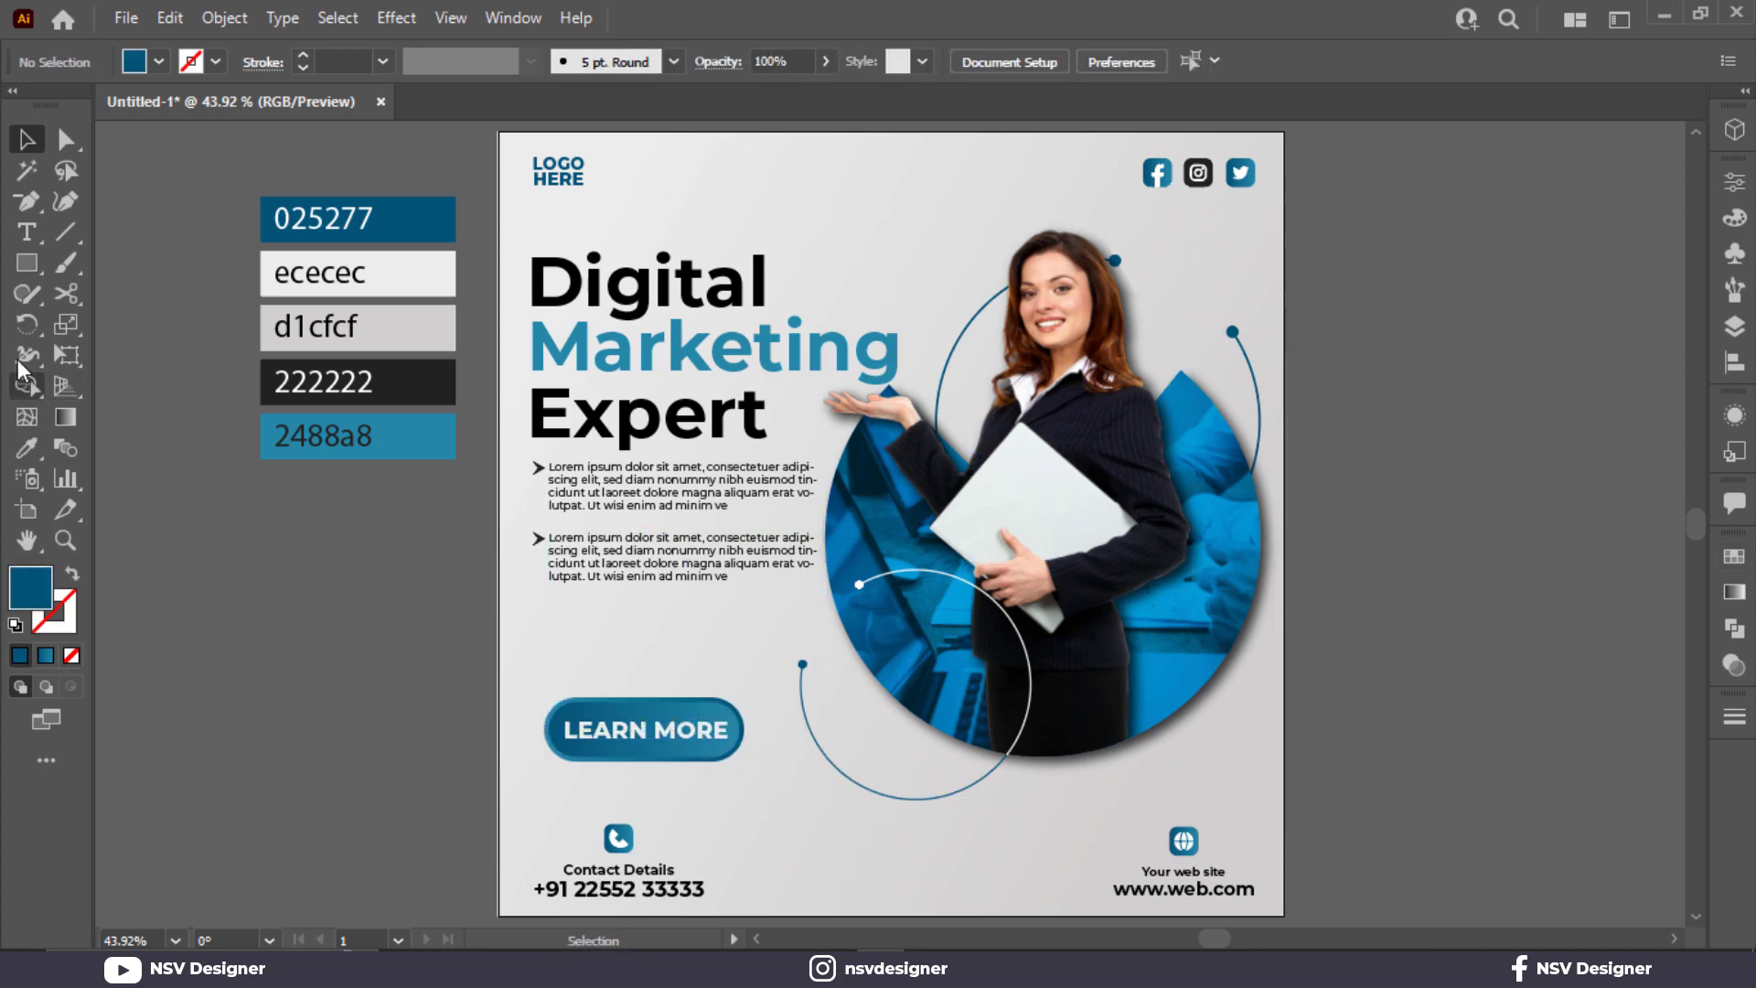
Draw a tiny dark blue circle on the empty canvas beside the artboard and place a copy just to its right.
{"action": "left_click_drag", "start_coordinate": [17, 256], "coordinate": [137, 321]}
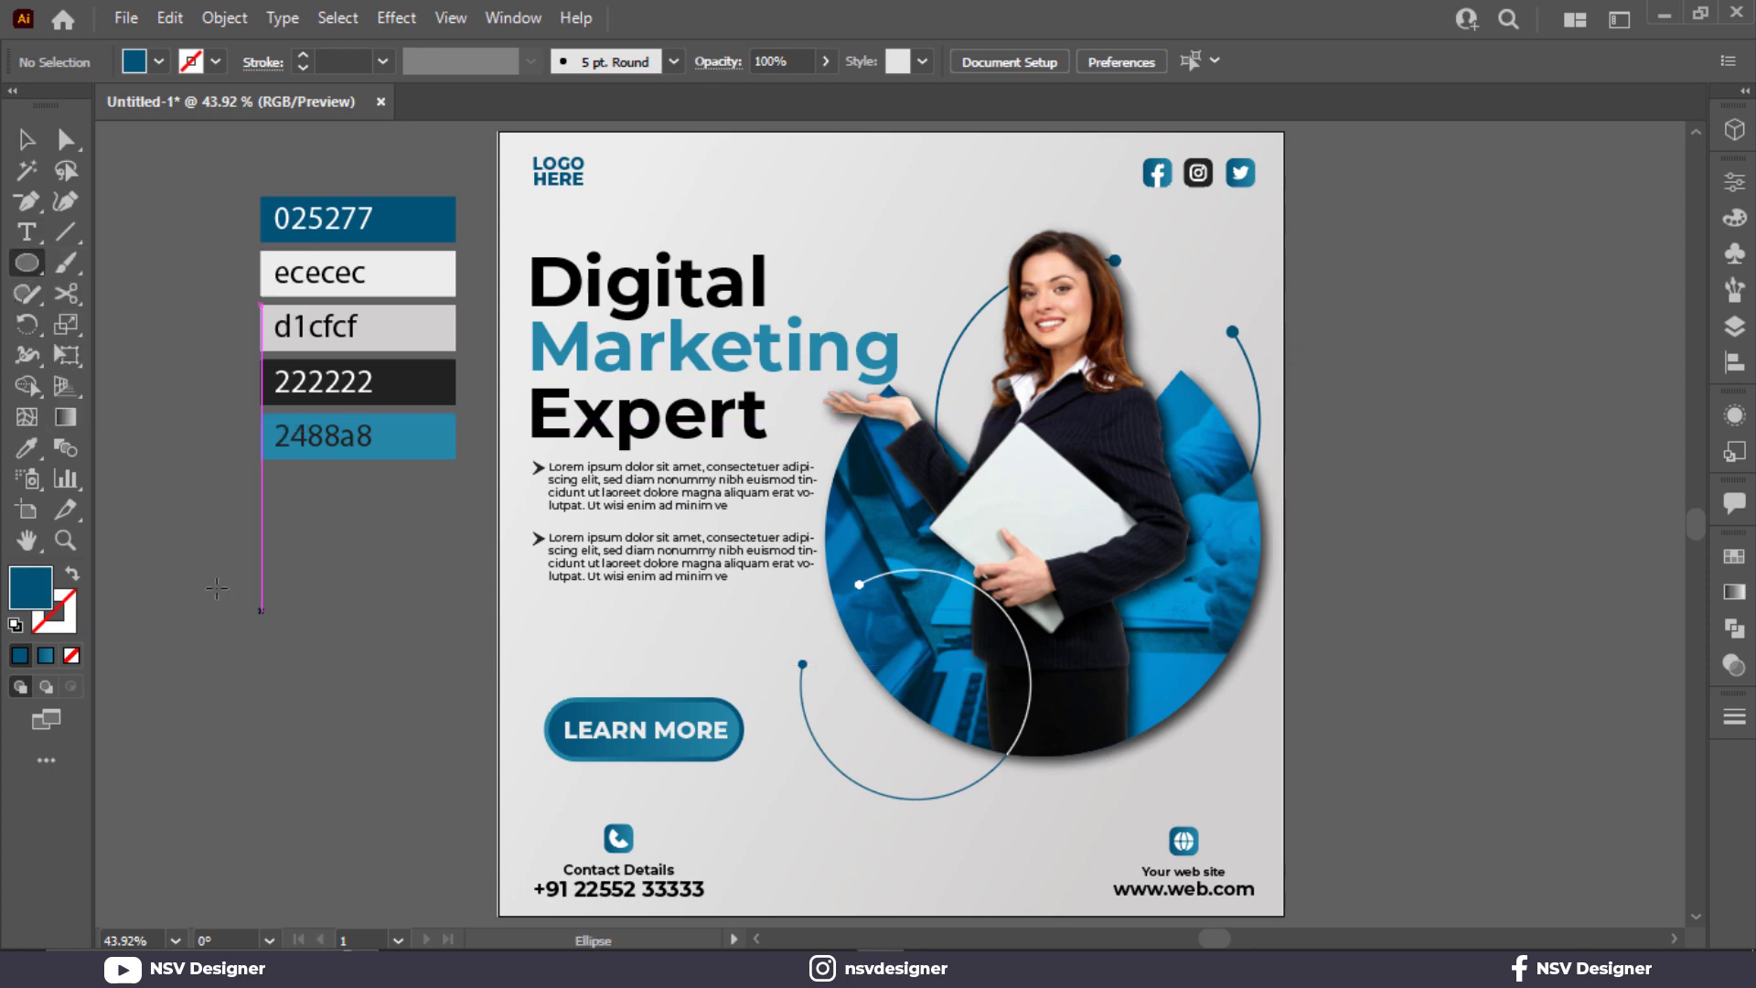
{"action": "scroll", "coordinate": [220, 583], "scroll_direction": "up", "scroll_amount": 2}
{"action": "mouse_move", "coordinate": [395, 676]}
{"action": "left_mouse_down"}
{"action": "mouse_move", "coordinate": [412, 693]}
{"action": "mouse_move", "coordinate": [304, 628]}
{"action": "mouse_move", "coordinate": [331, 622]}
{"action": "left_mouse_up"}
{"action": "key", "text": "v"}
{"action": "left_click", "coordinate": [448, 718]}
{"action": "scroll", "coordinate": [446, 708], "scroll_direction": "up", "scroll_amount": 3}
{"action": "left_click", "coordinate": [335, 648]}
{"action": "left_click", "coordinate": [324, 624]}
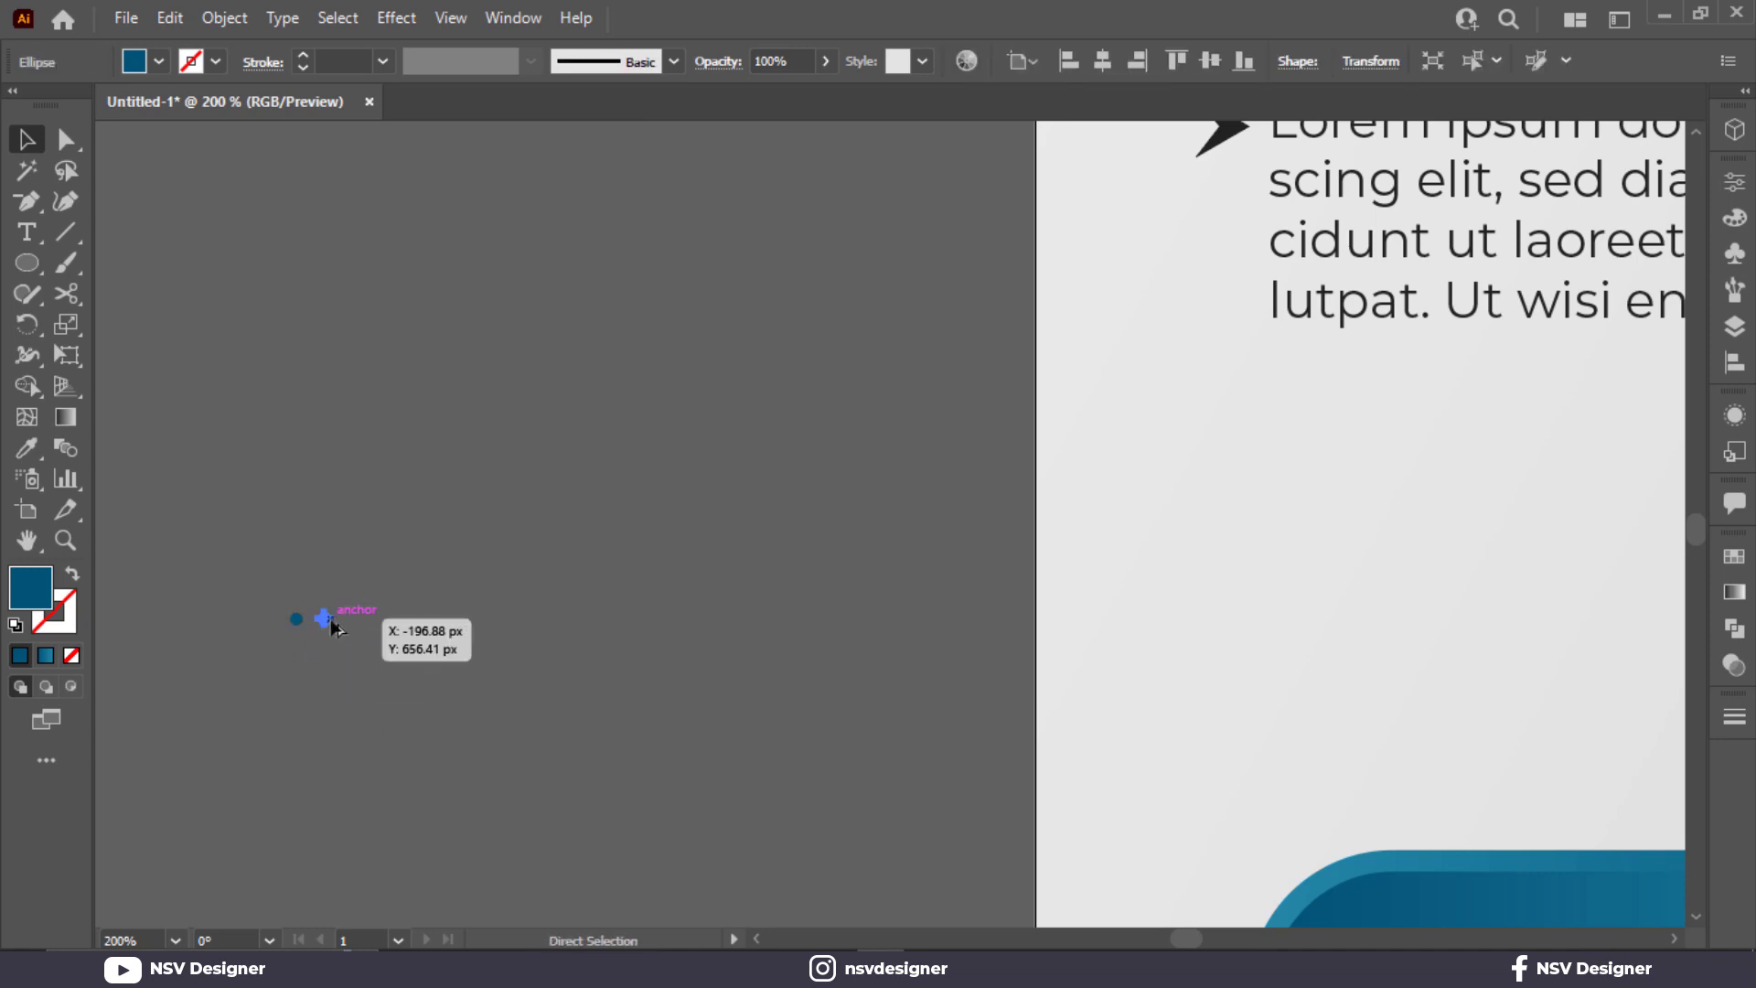